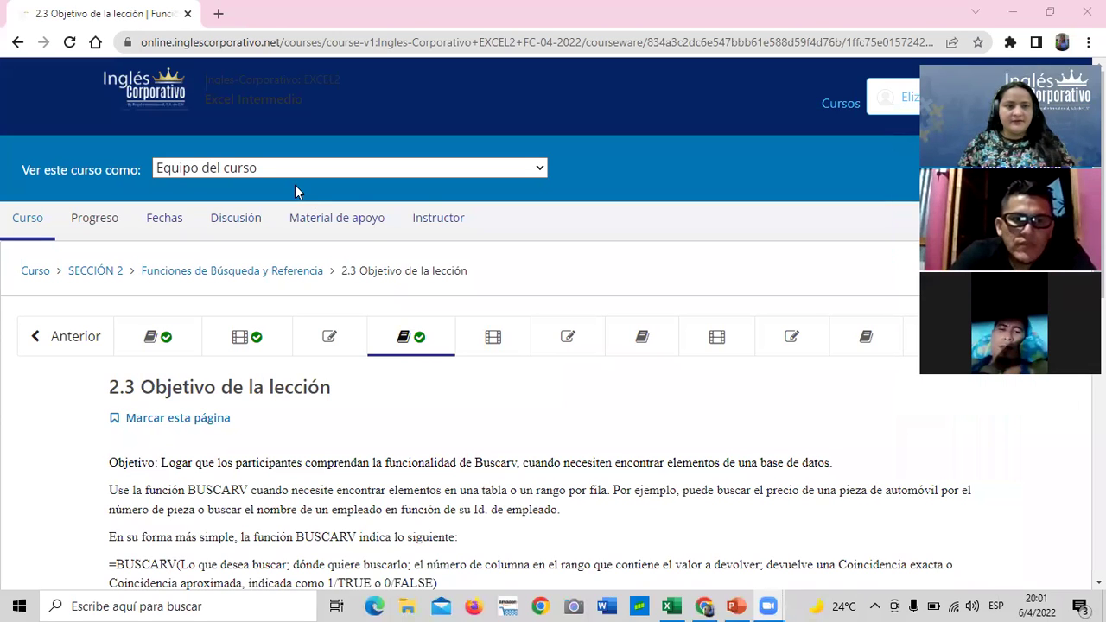
Step: Scroll the Inglés Corporativo lesson page down to the BUSCARV example table with its Fórmula and Resultado rows
scroll(346, 393, "down", 3)
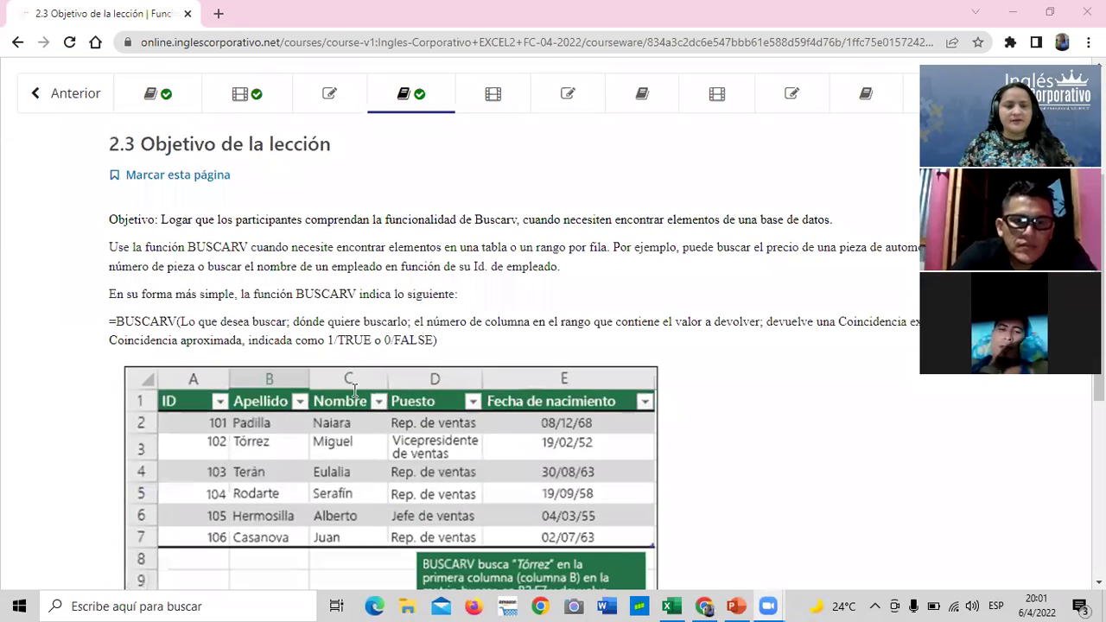
scroll(348, 385, "up", 3)
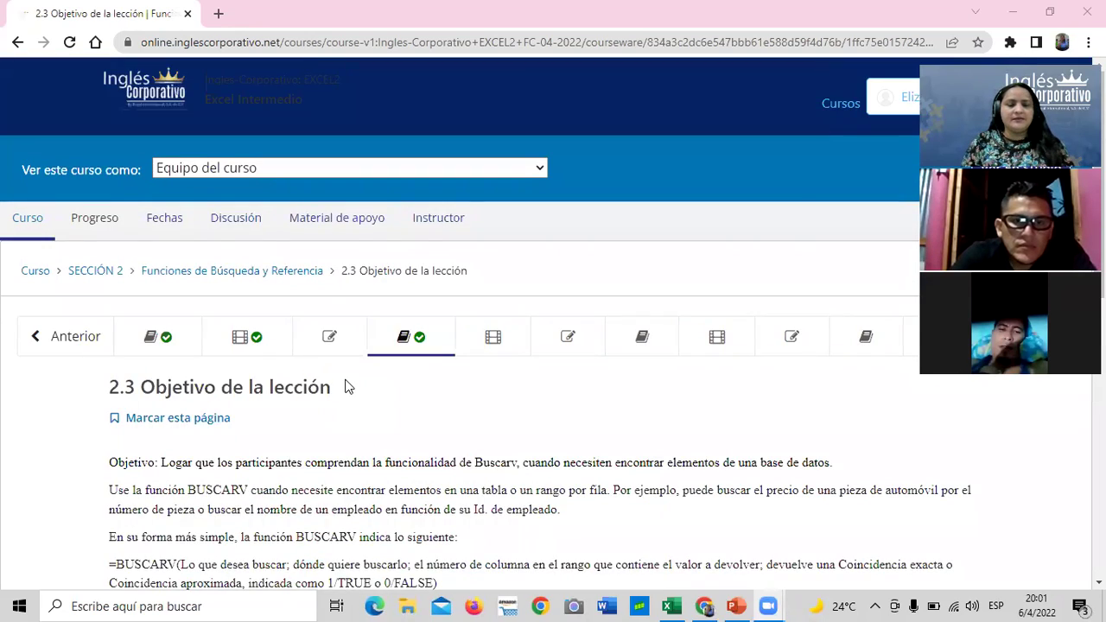
scroll(346, 385, "down", 3)
scroll(448, 426, "down", 3)
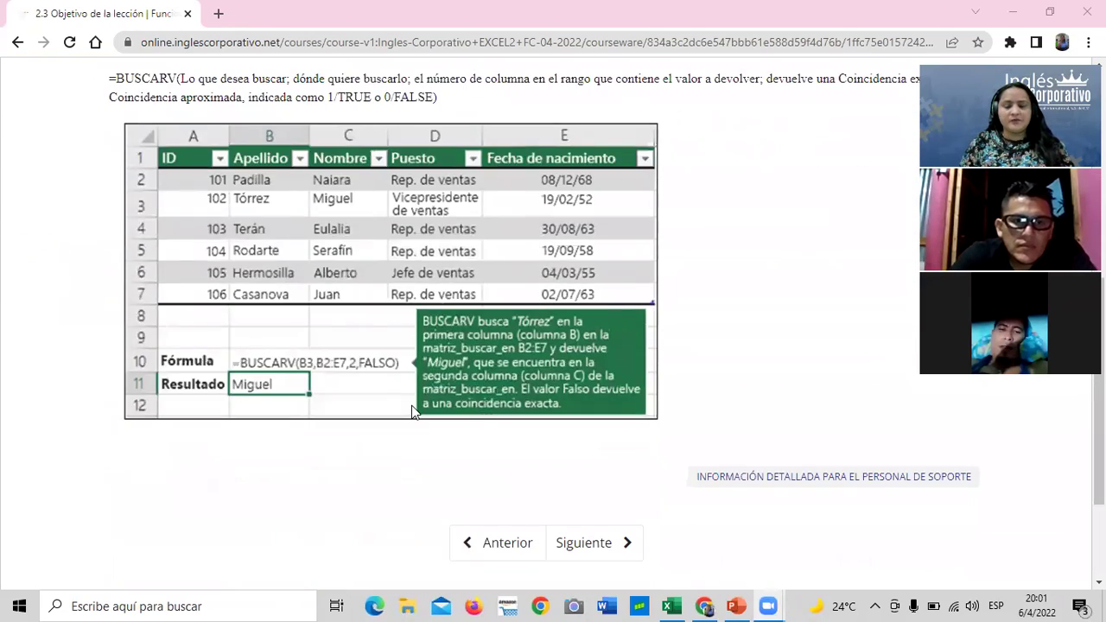
Step: Switch to PowerPoint showing slide 1, "LA FUNCIÓN BUSCARV EN EXCEL"
left_click(734, 606)
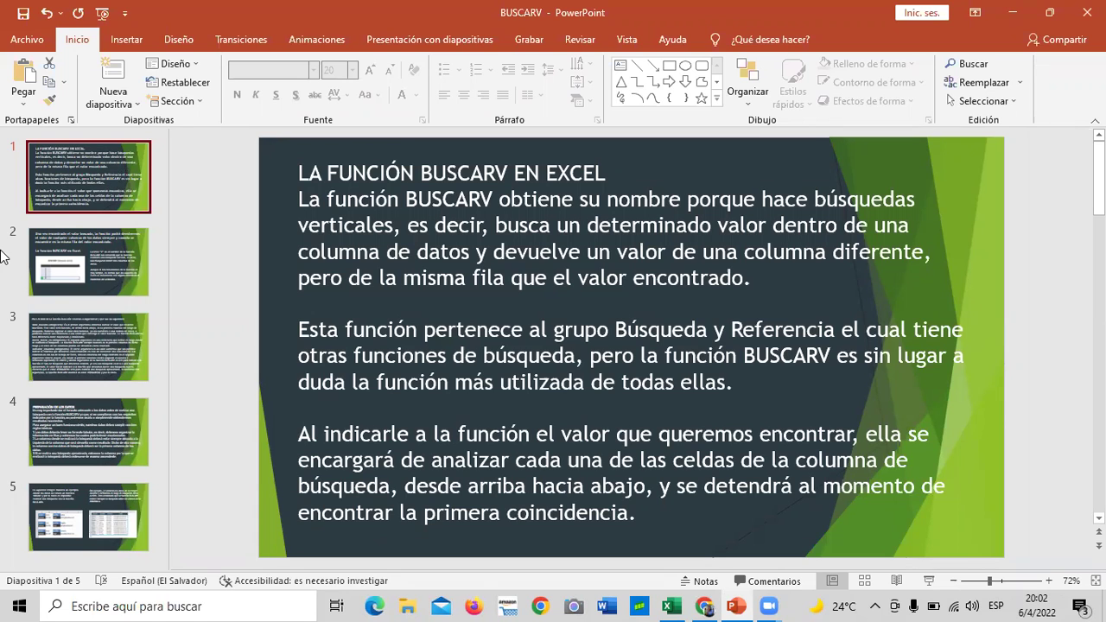
Step: Display slide 2, explaining BUSCARV's vertical search down a column
left_click(98, 268)
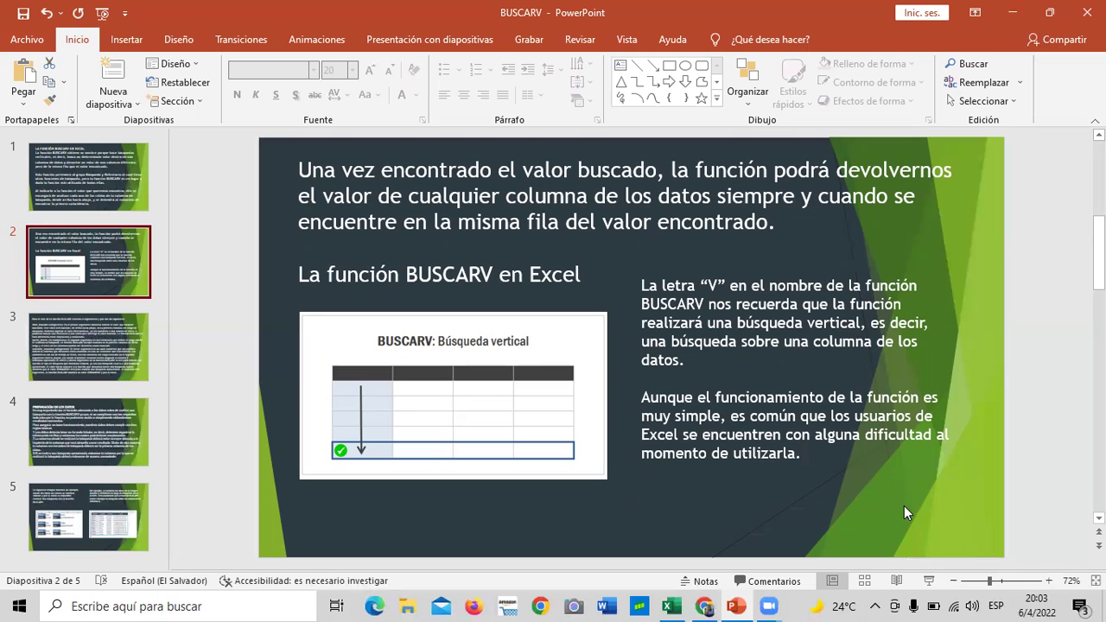
Step: Display slide 3 on the four arguments of BUSCARV
left_click(110, 347)
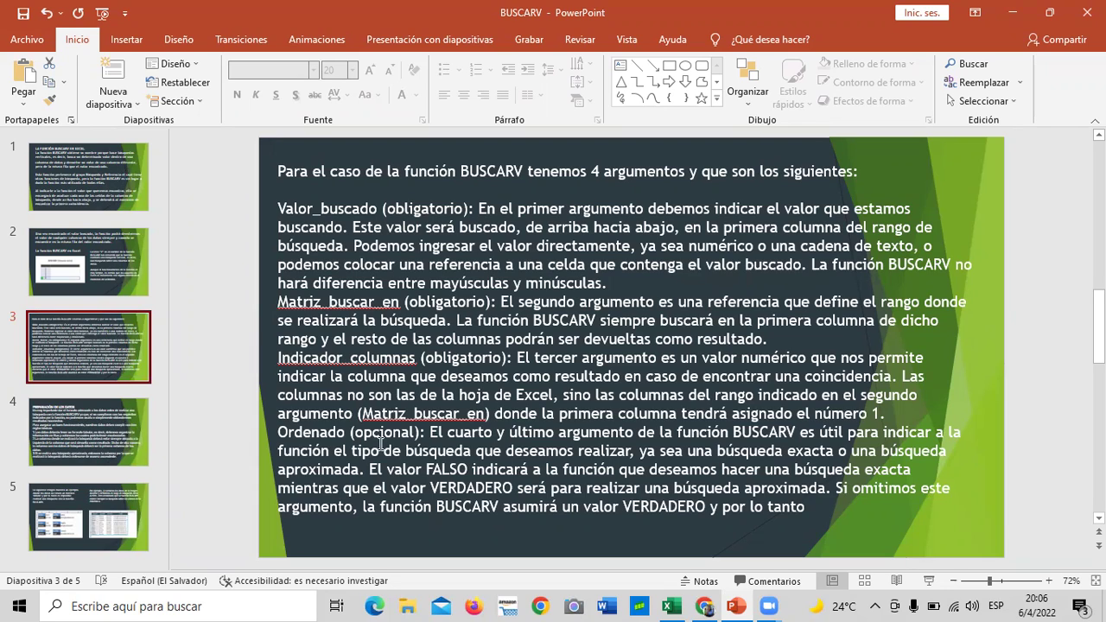
Step: Display slide 4, "PREPARACIÓN DE LOS DATOS", with its three data rules
left_click(72, 437)
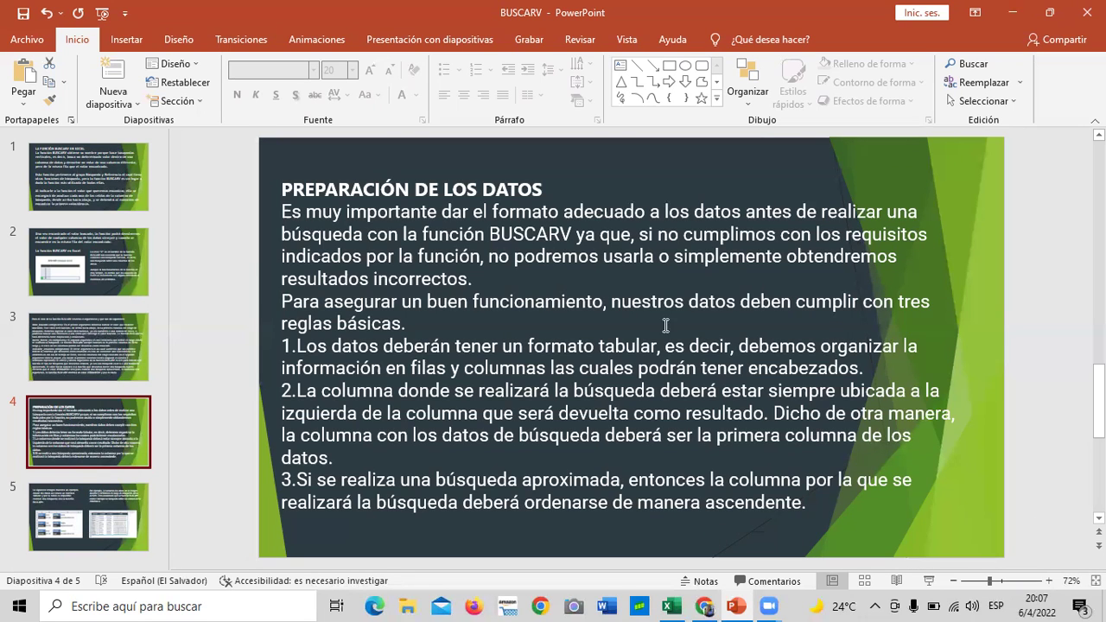
Step: Display slide 5, comparing non-tabular data with the tabular range A2:D11
left_click(120, 526)
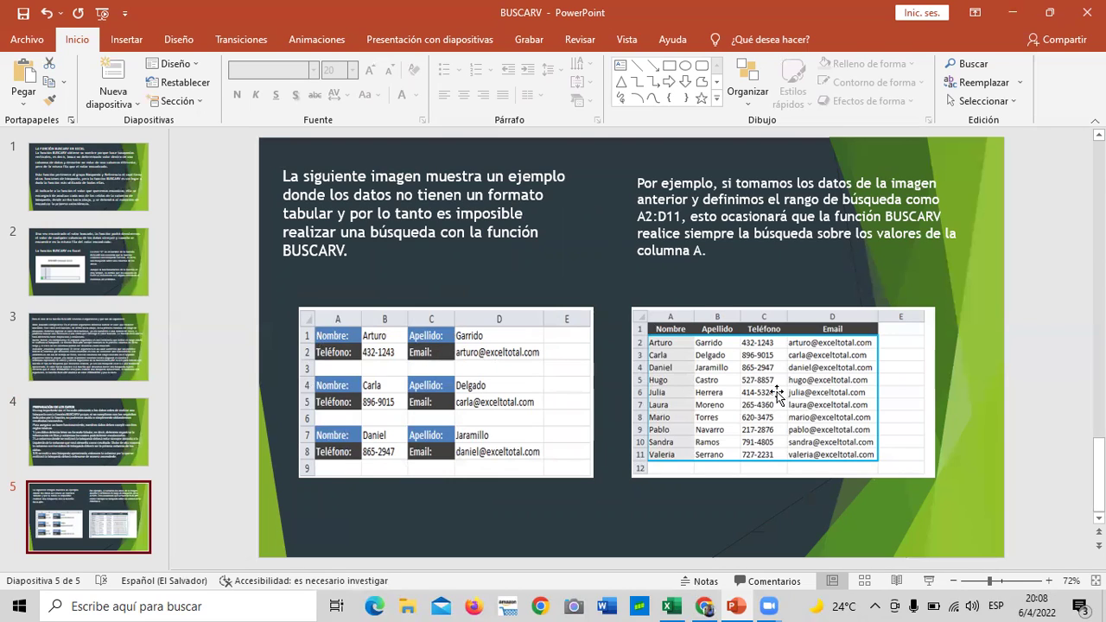
Step: Go back to slide 4 with the three BUSCARV data rules
left_click(74, 431)
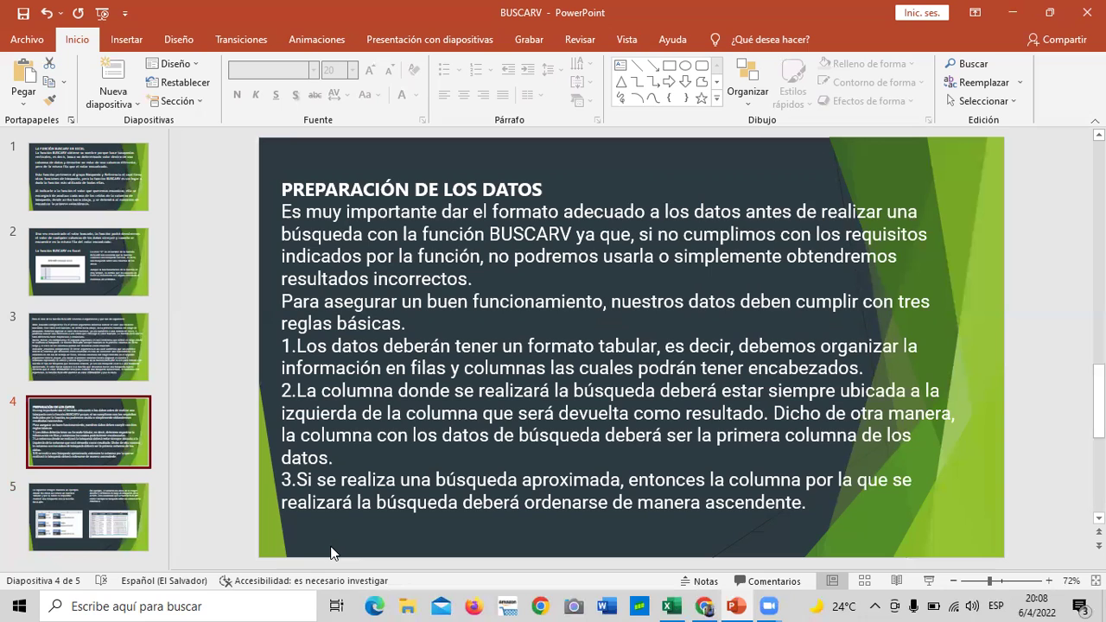
Step: Return to slide 5 showing the two example tables and the A2:D11 range
left_click(107, 538)
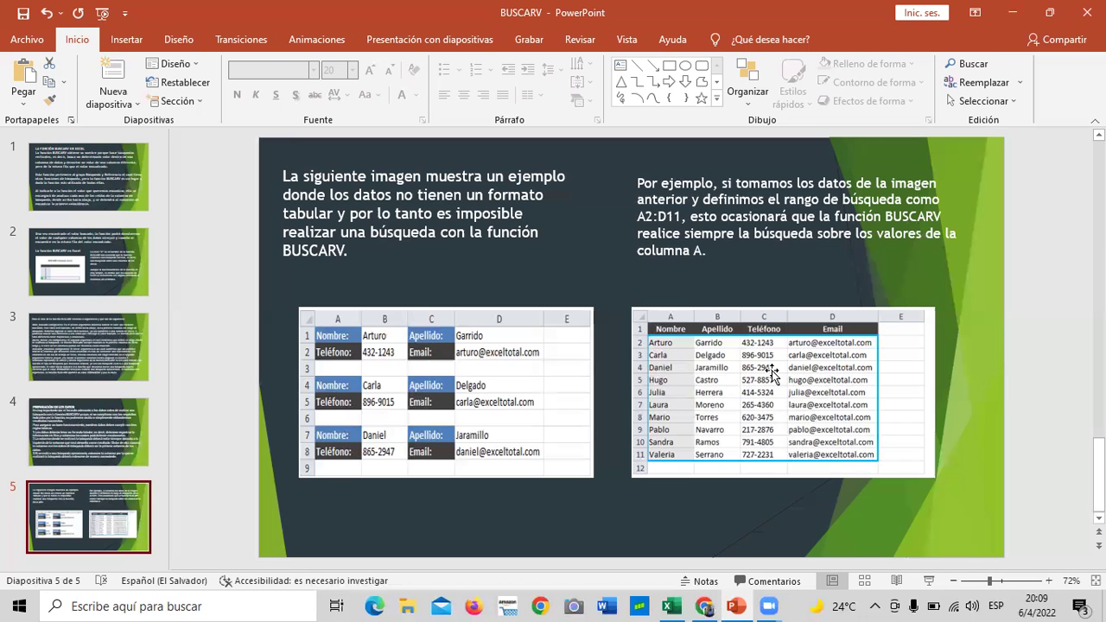
Step: Go back to slide 4, "PREPARACIÓN DE LOS DATOS"
left_click(77, 424)
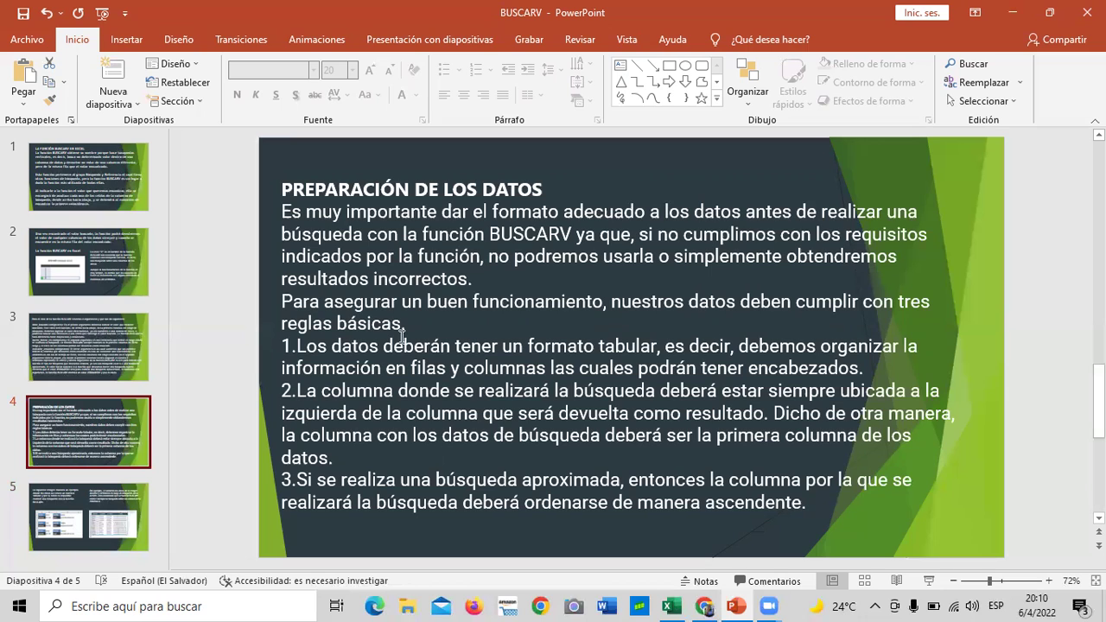
Step: Return to slide 5 with the non-tabular and tabular A2:D11 examples
left_click(101, 516)
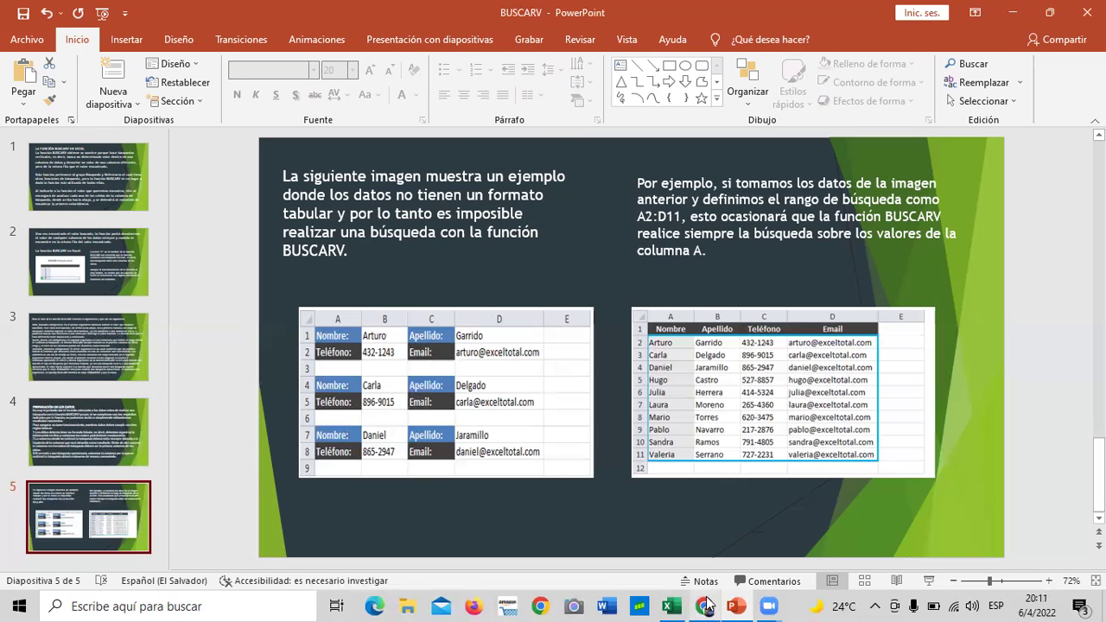
Step: Return to lesson 2.3 and review the BUSCARV example where =BUSCARV(B3,B2:E7,2,FALSO) returns Miguel
left_click(706, 606)
scroll(444, 353, "up", 5)
scroll(444, 356, "down", 2)
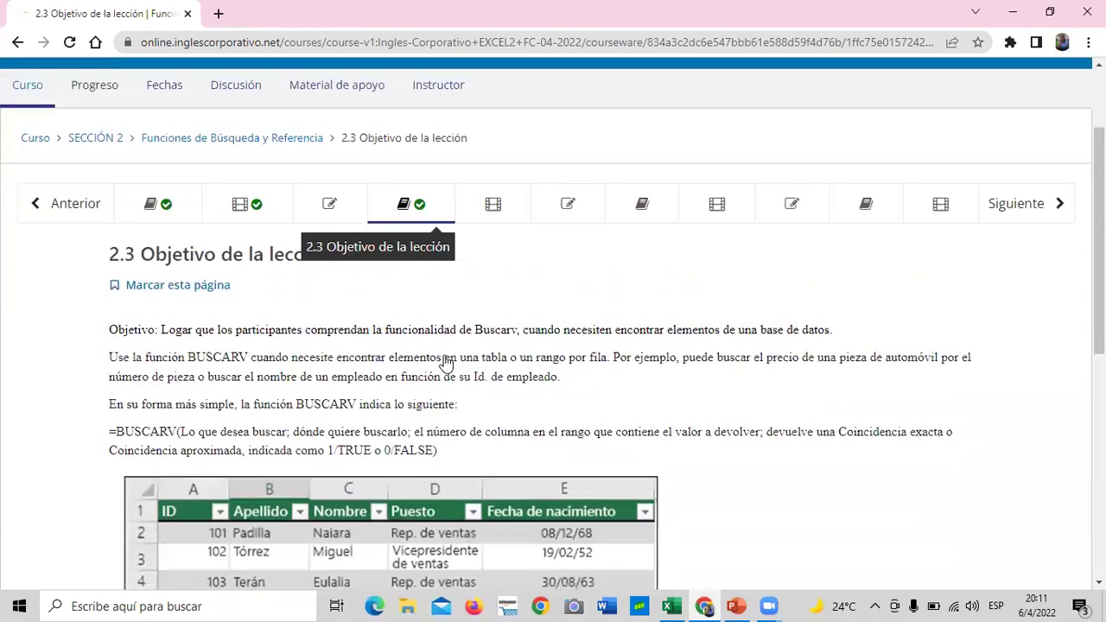
scroll(480, 400, "down", 1)
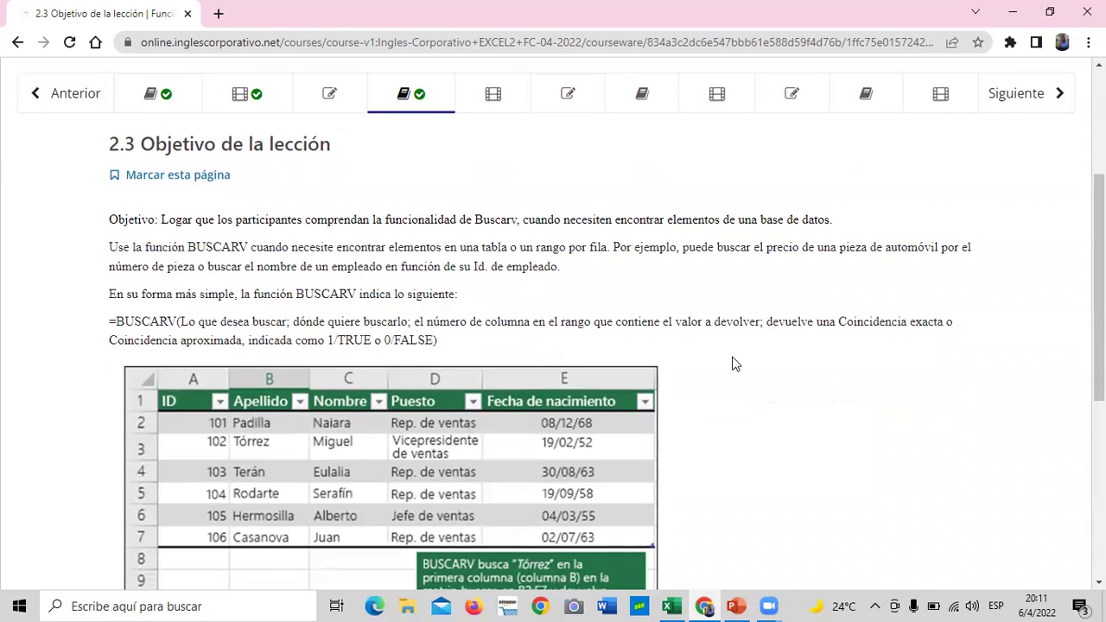
scroll(732, 364, "down", 3)
scroll(732, 364, "down", 1)
scroll(732, 364, "up", 1)
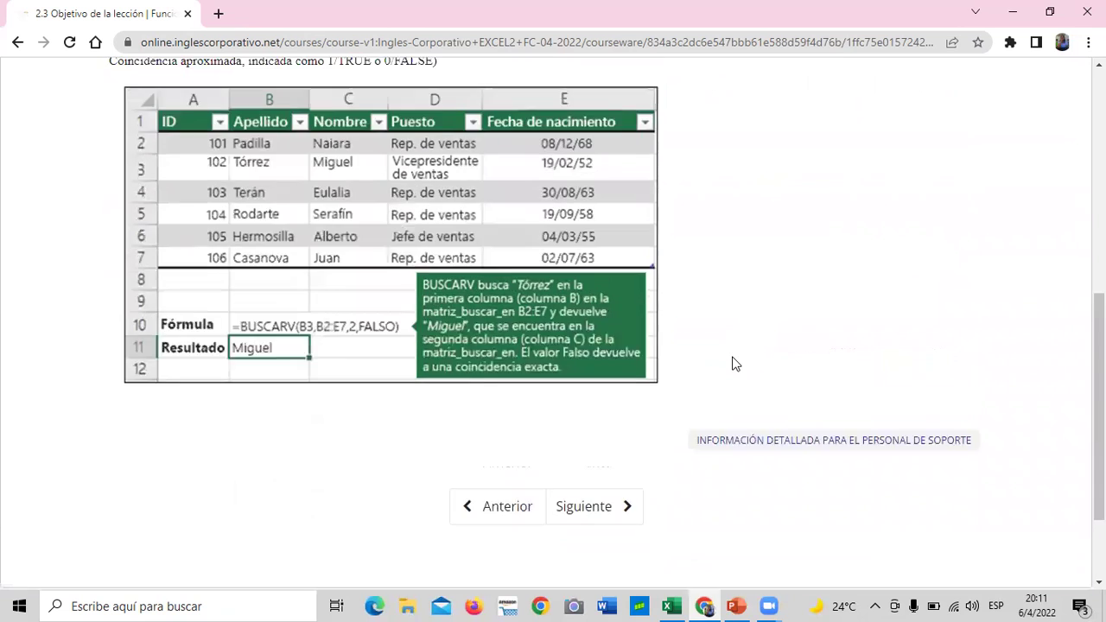
scroll(732, 364, "up", 2)
scroll(733, 364, "up", 2)
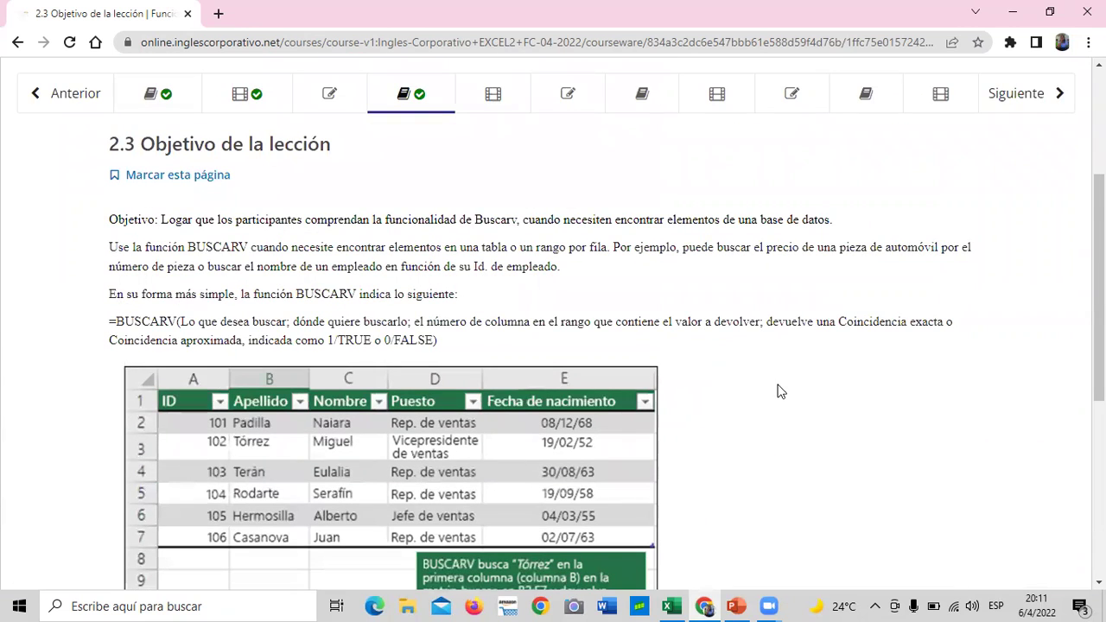
scroll(781, 398, "down", 1)
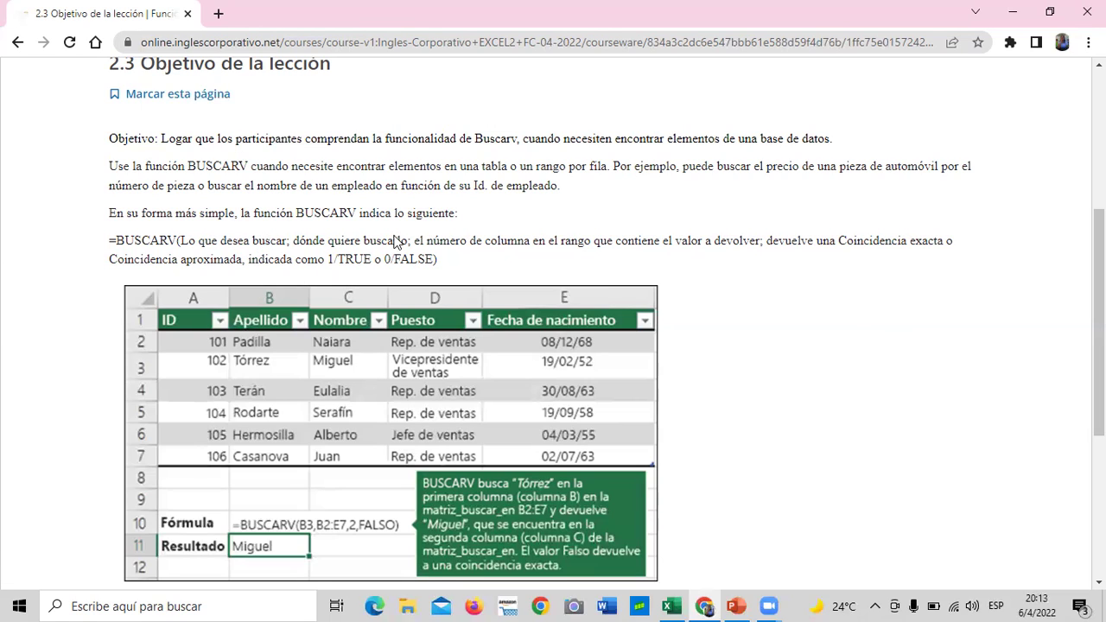
scroll(364, 226, "down", 2)
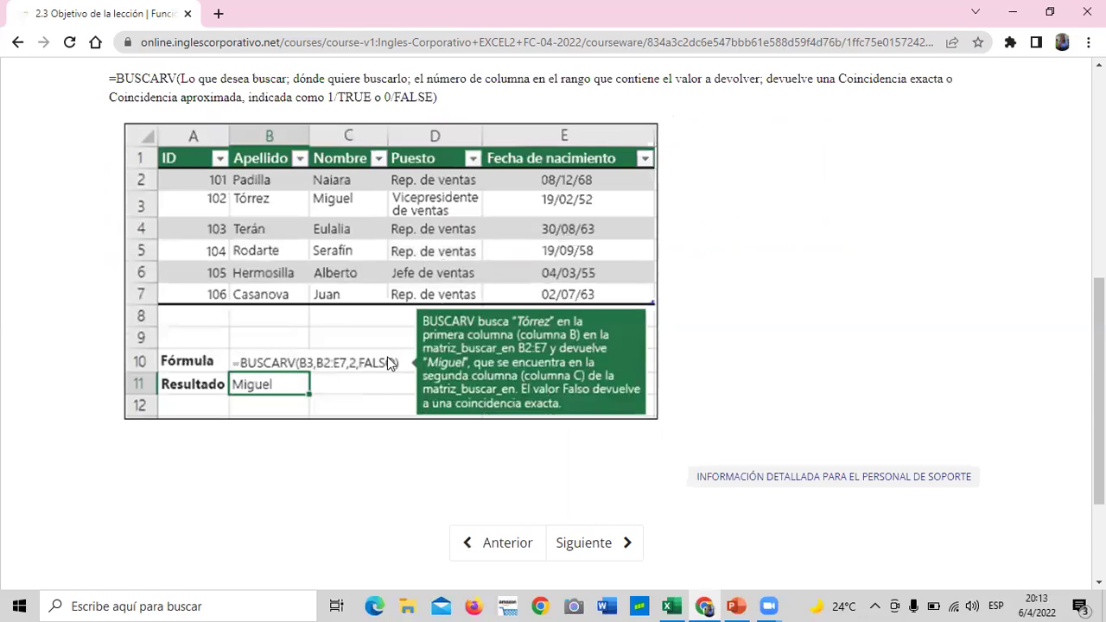
Step: Go to lesson 2.4 Función BuscarV and bring its video and Excel download link into view
left_click(614, 545)
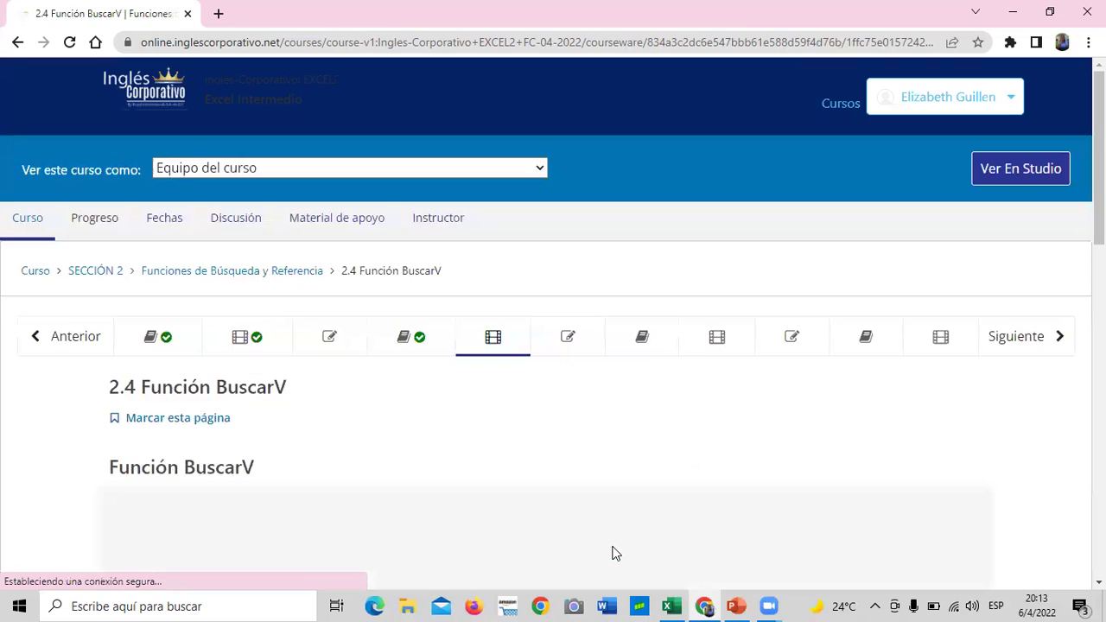
scroll(583, 448, "down", 2)
scroll(583, 448, "down", 2)
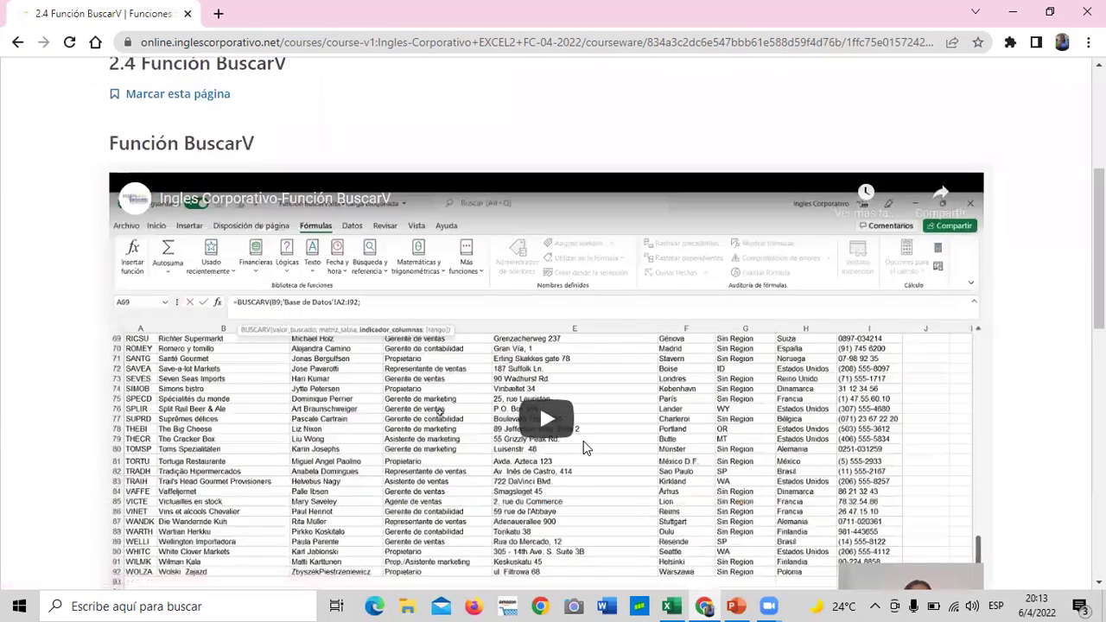
scroll(584, 448, "down", 2)
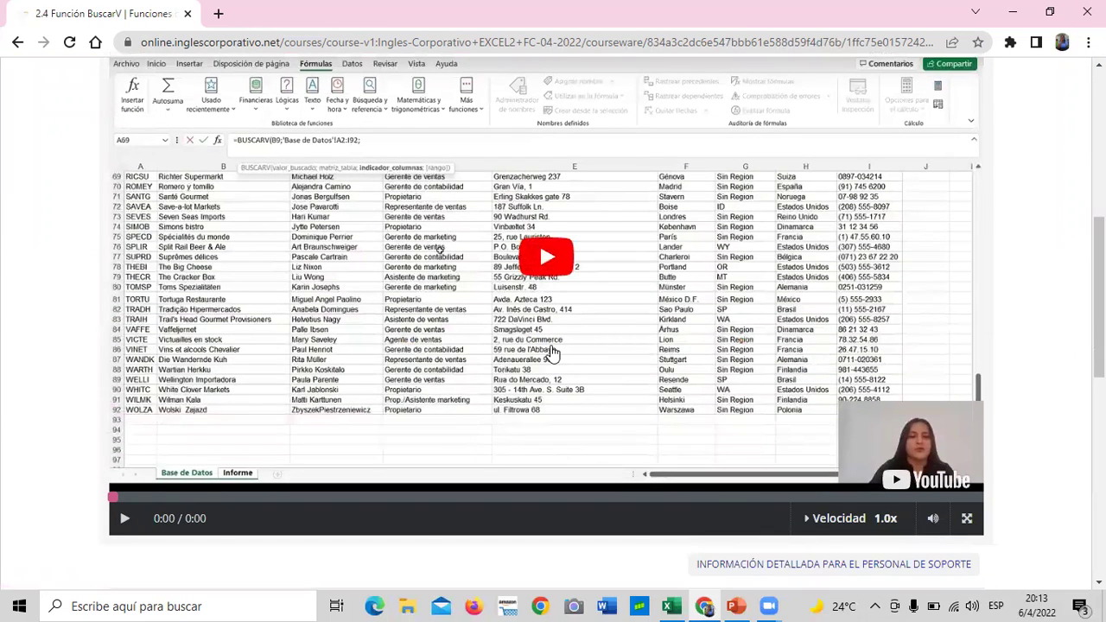
scroll(367, 328, "down", 1)
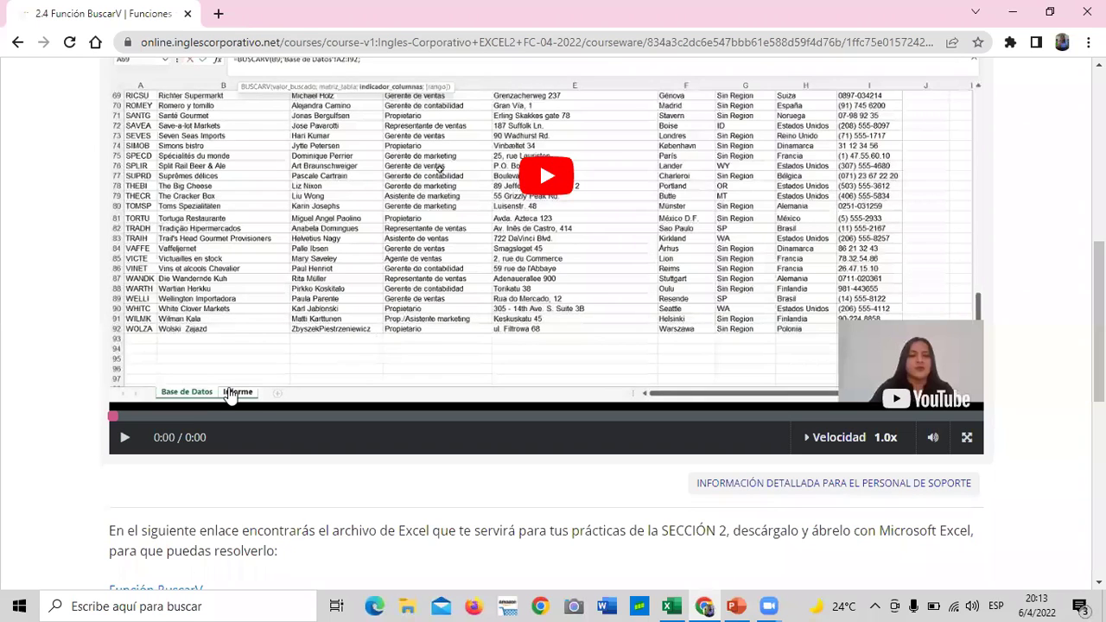
scroll(233, 415, "down", 1)
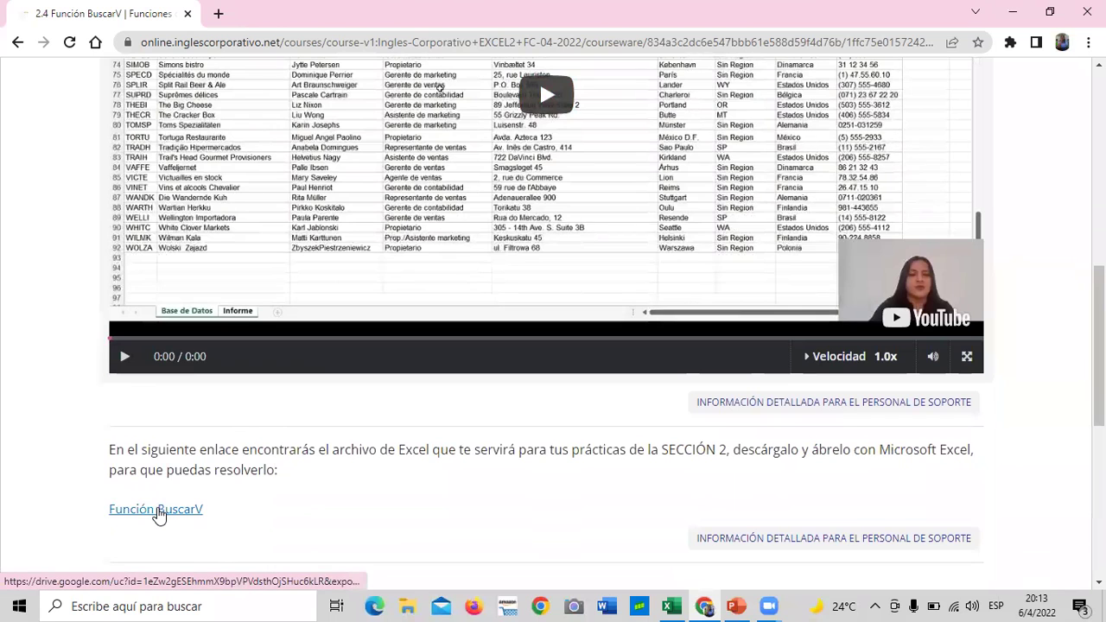
scroll(311, 518, "up", 3)
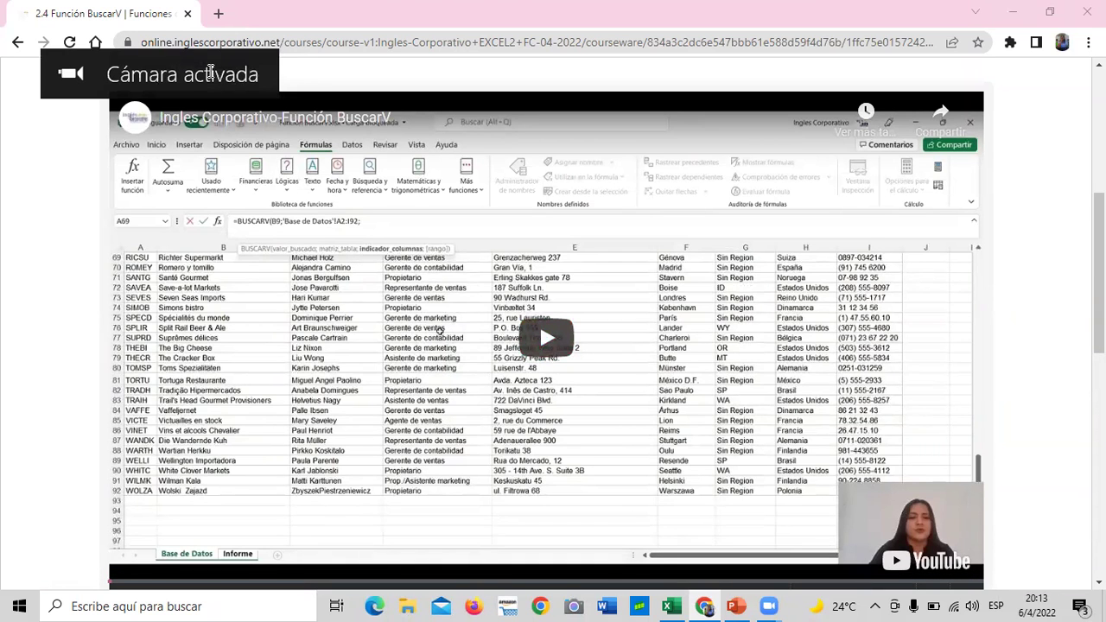
Step: Play the embedded Función BuscarV video, which opens on the Informe de Cliente sheet
left_click(554, 336)
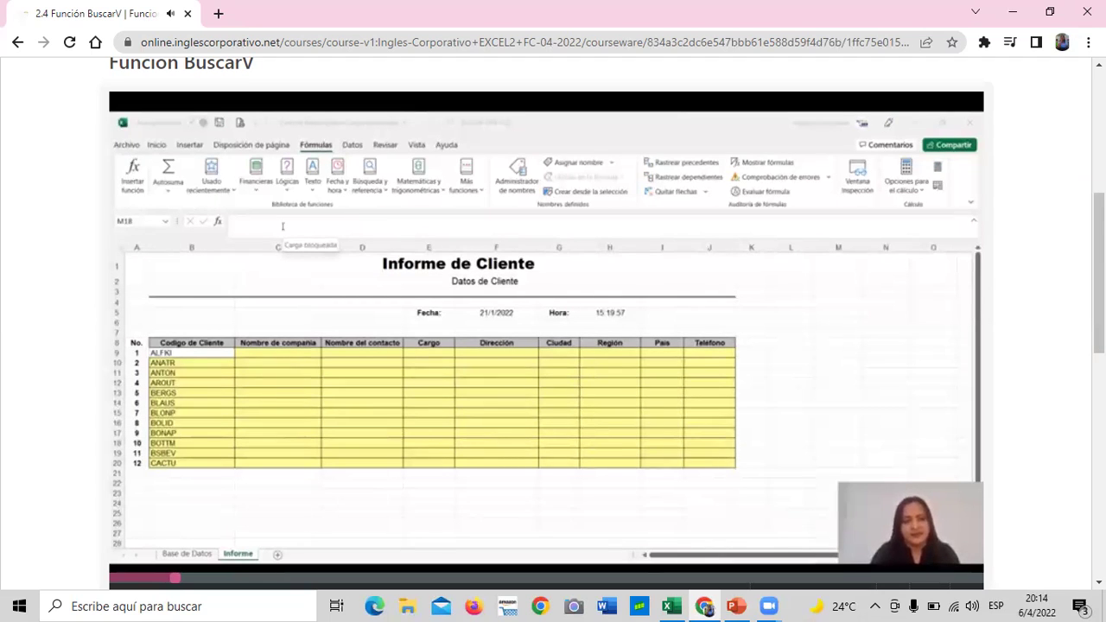
key("XF86AudioLowerVolume")
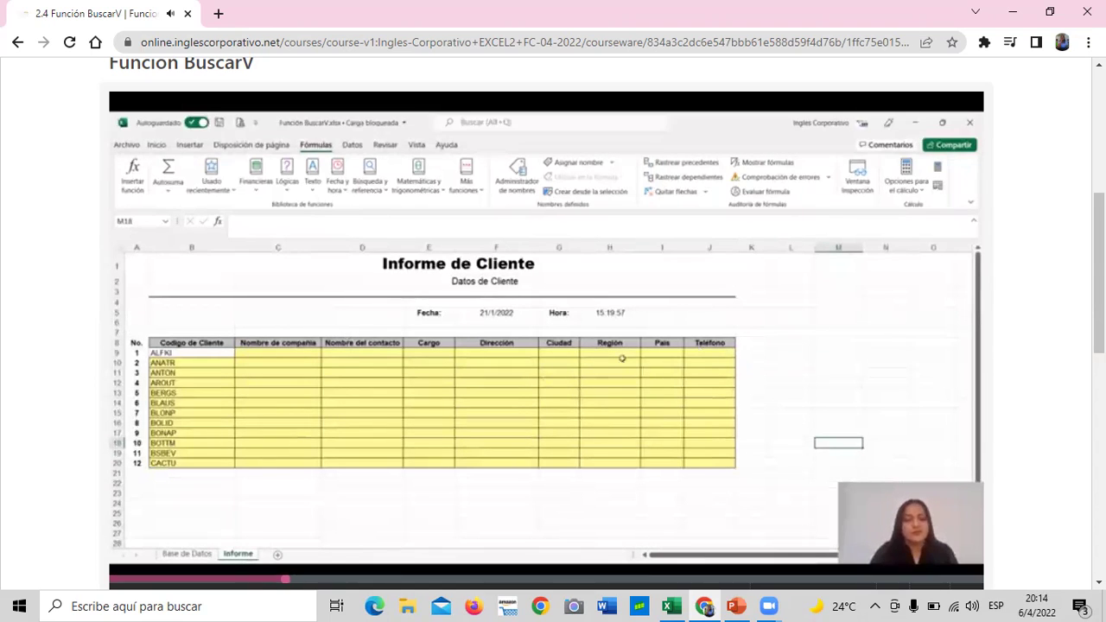
scroll(321, 330, "down", 1)
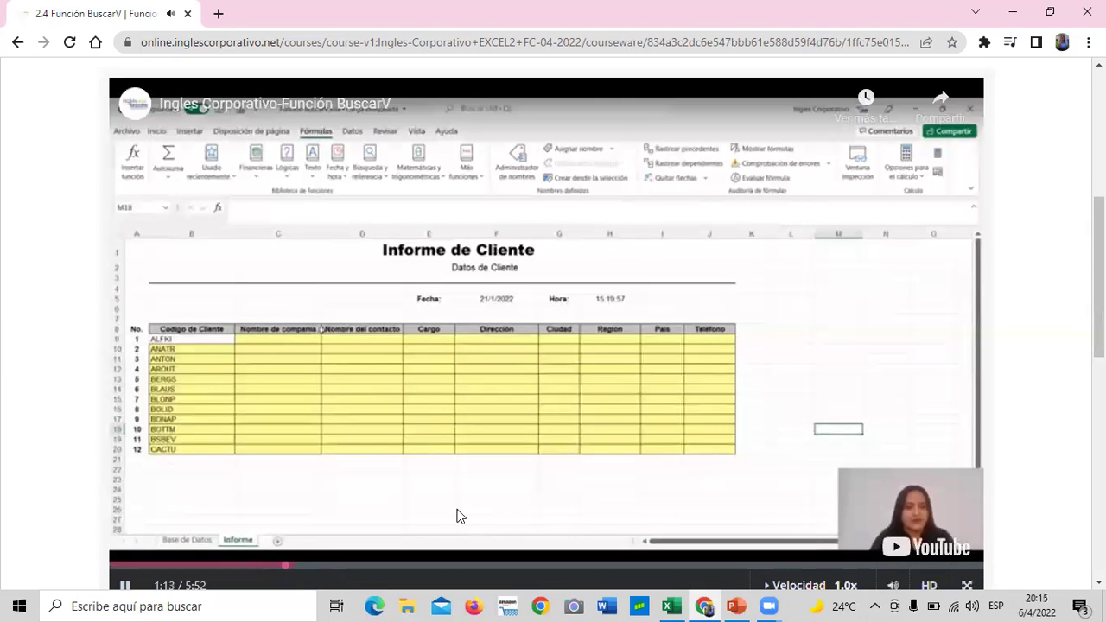
Step: Let the Función BuscarV video play through to its end at 5:52
scroll(189, 363, "down", 1)
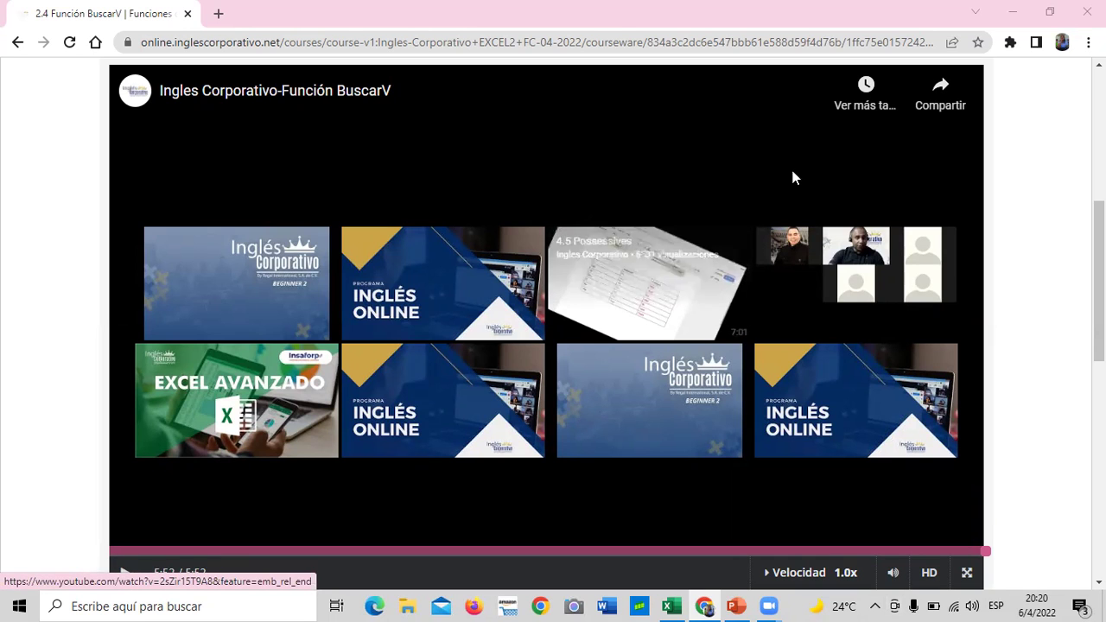
scroll(654, 197, "down", 1)
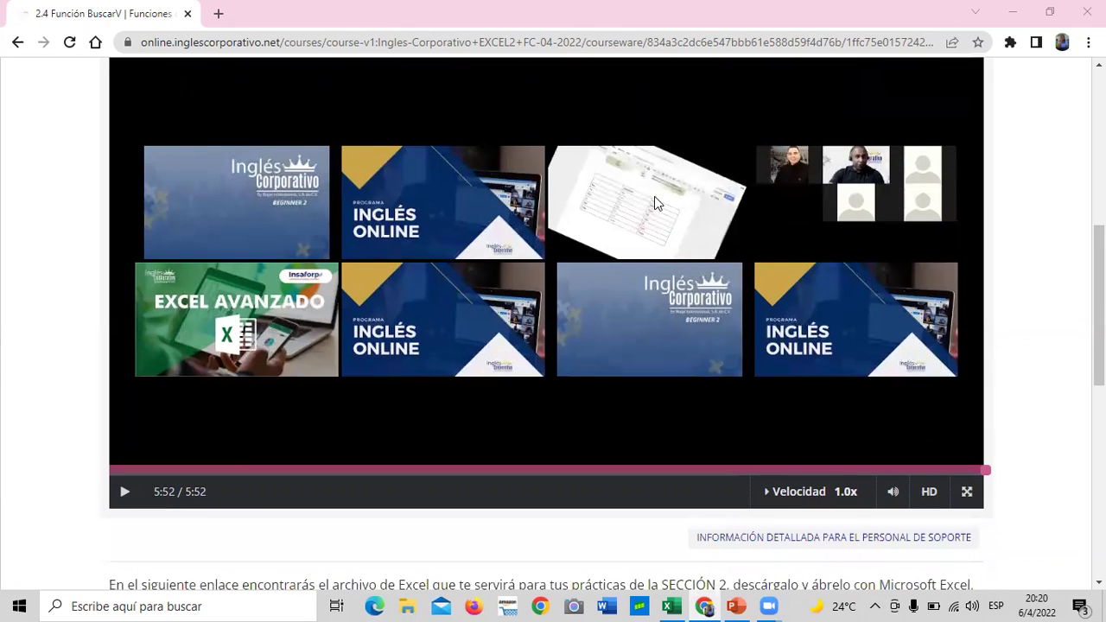
scroll(654, 197, "down", 1)
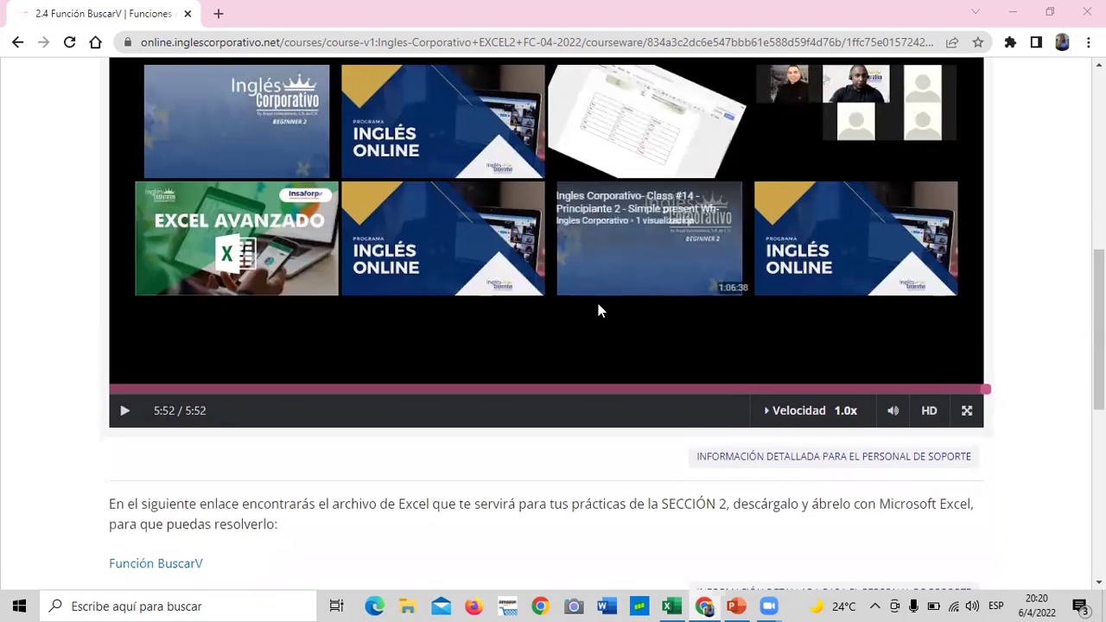
scroll(598, 307, "up", 1)
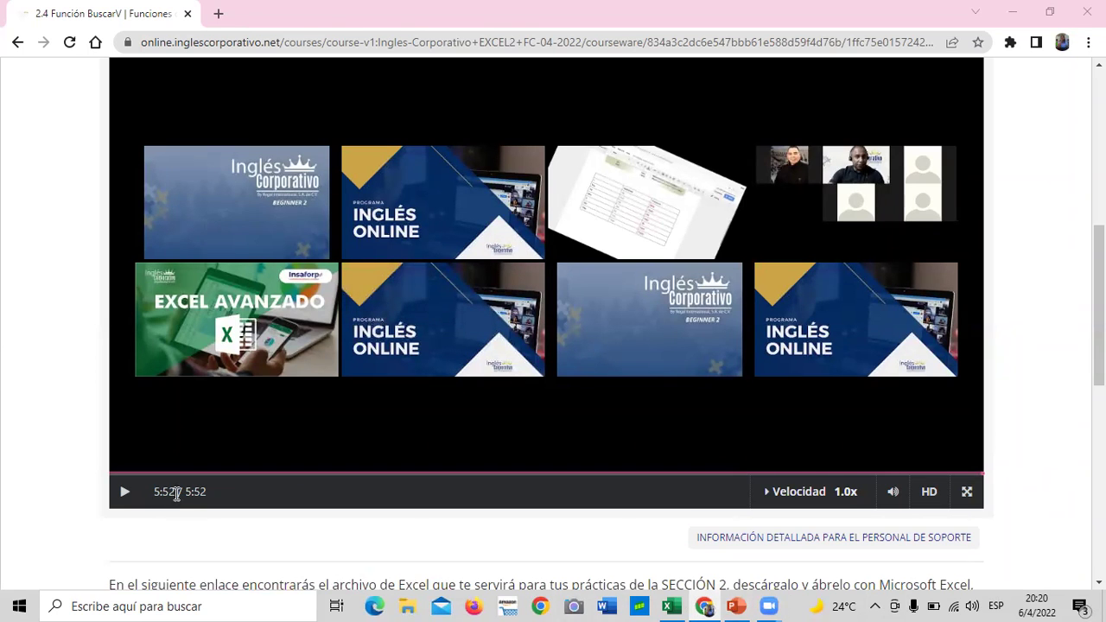
scroll(339, 548, "down", 1)
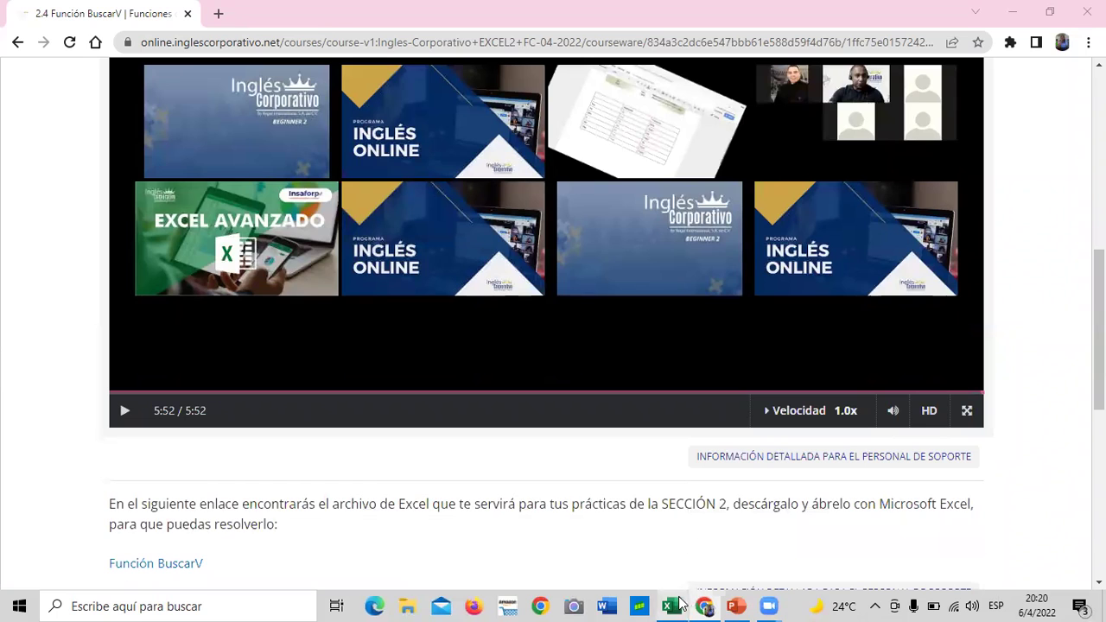
Step: Bring up the Función BuscarV workbook and look through its Base de Datos, Informe and BUSCARV sheets
left_click(671, 606)
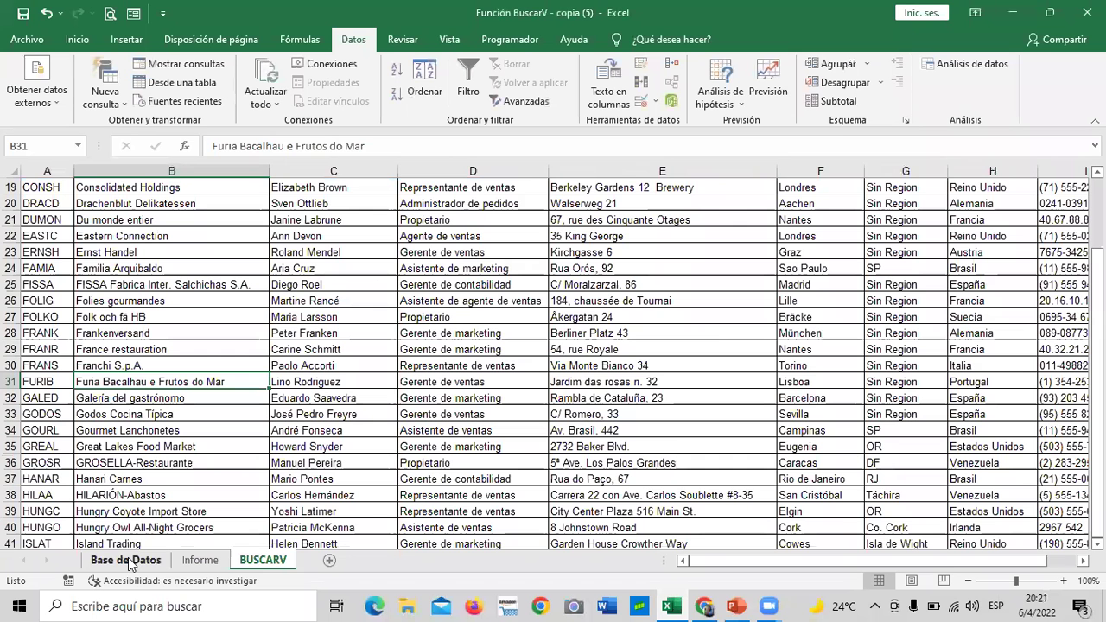
left_click(128, 562)
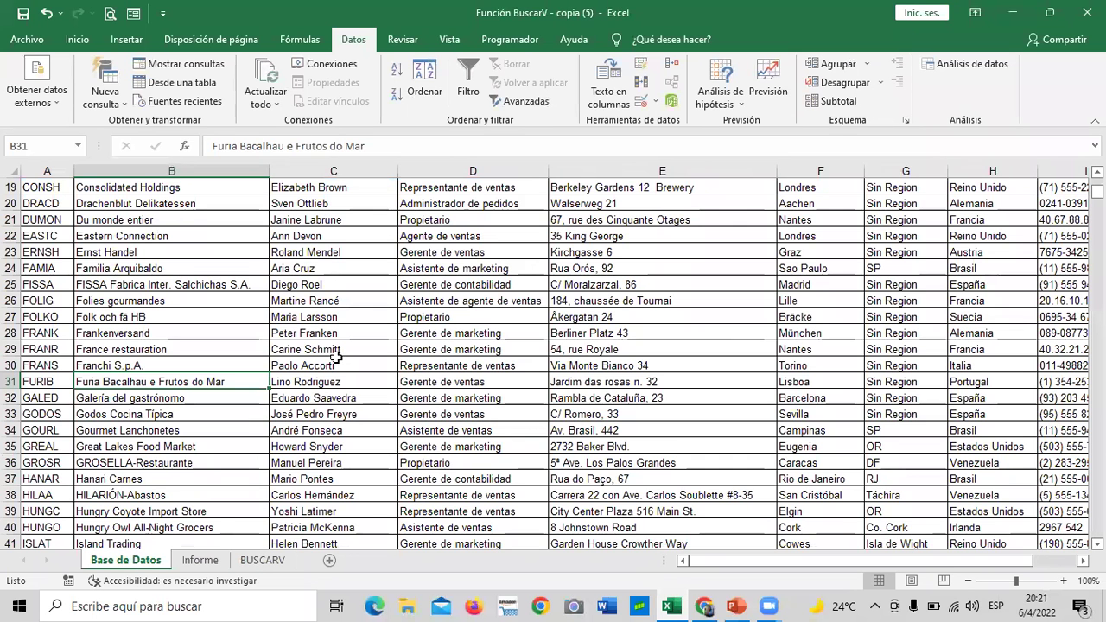
left_click(201, 562)
left_click(268, 560)
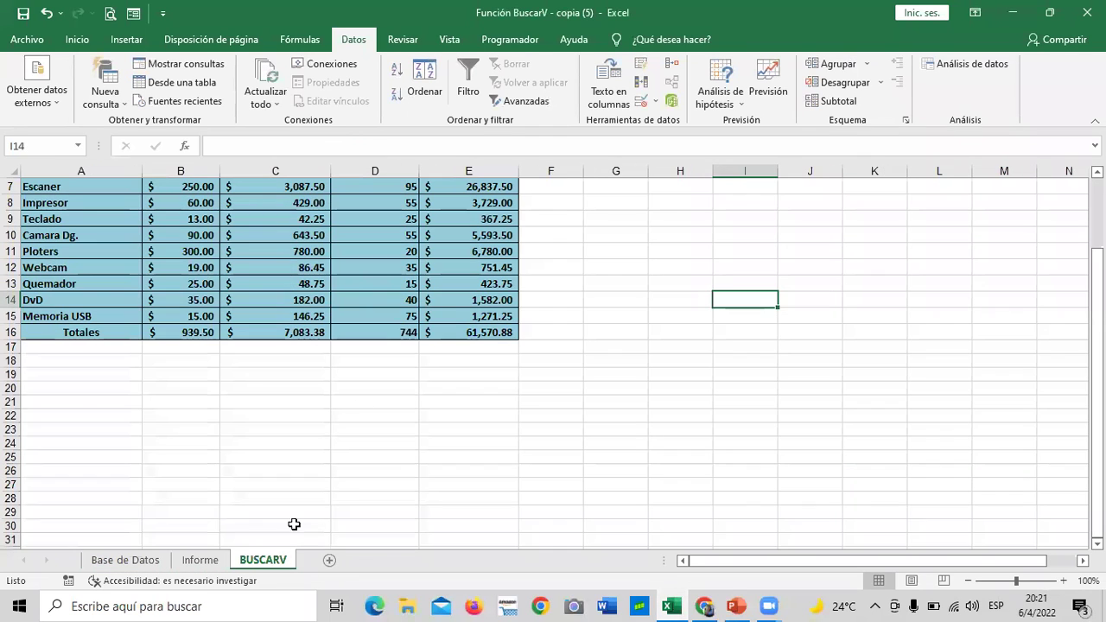
scroll(272, 348, "up", 2)
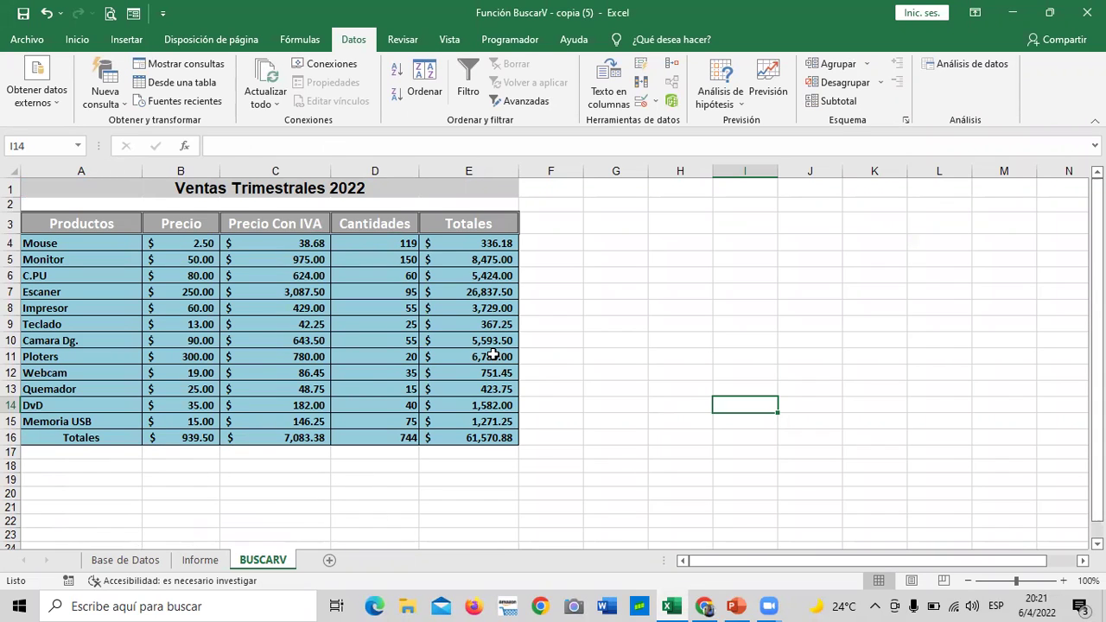
Step: Return to the Base de Datos sheet and scroll through its list of customer IDs
left_click(128, 561)
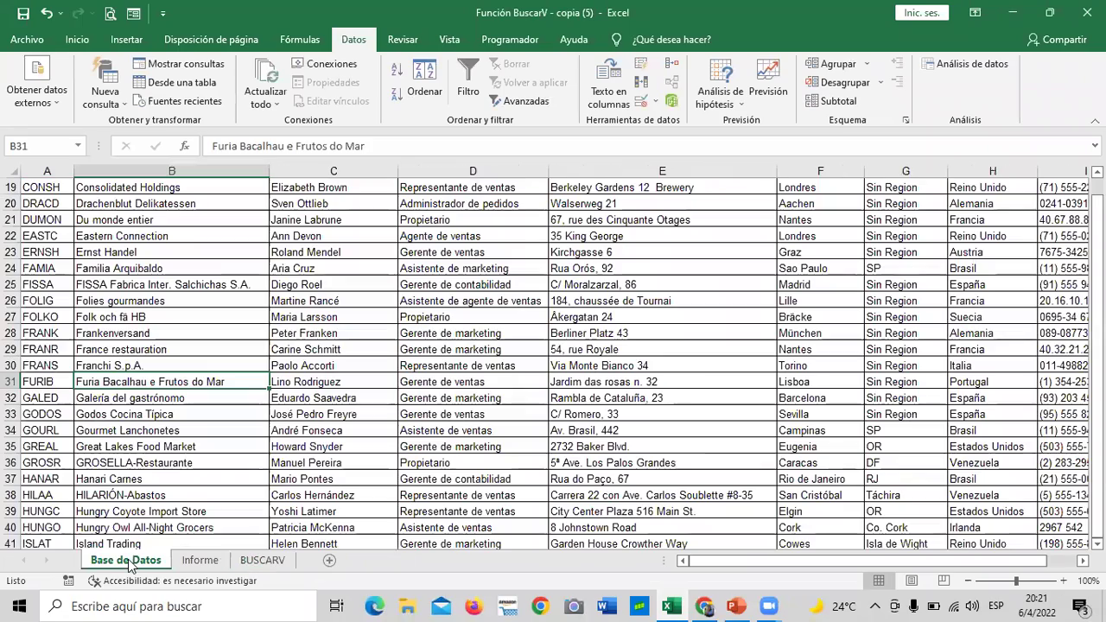
scroll(332, 428, "up", 3)
scroll(333, 428, "up", 3)
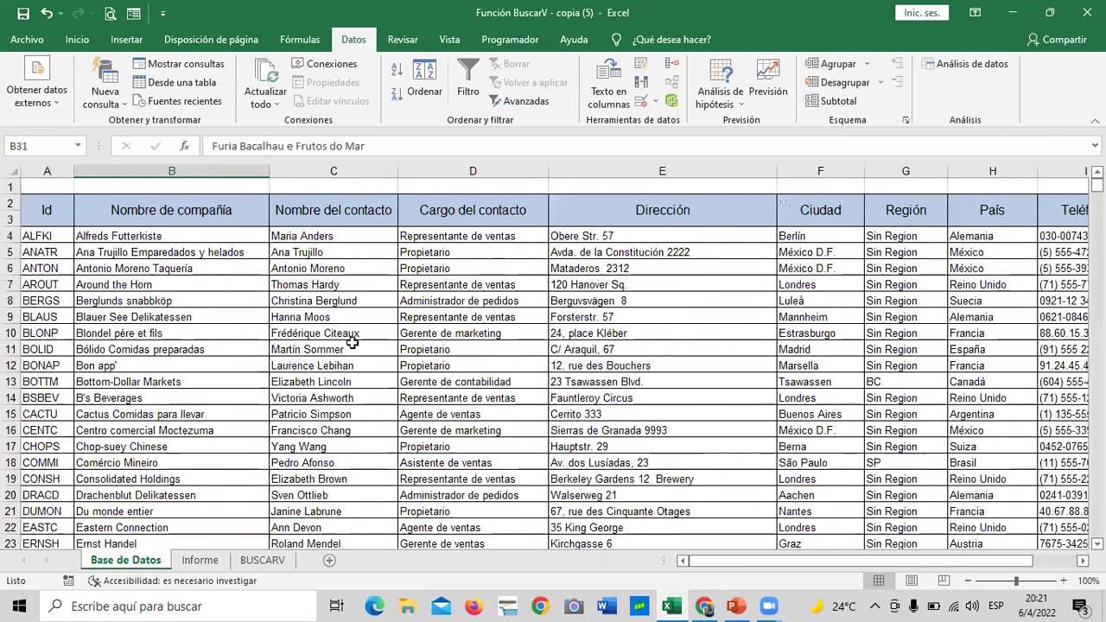
scroll(352, 341, "down", 2)
scroll(353, 340, "down", 2)
scroll(352, 340, "down", 6)
scroll(352, 340, "down", 5)
scroll(353, 340, "down", 10)
scroll(351, 338, "down", 5)
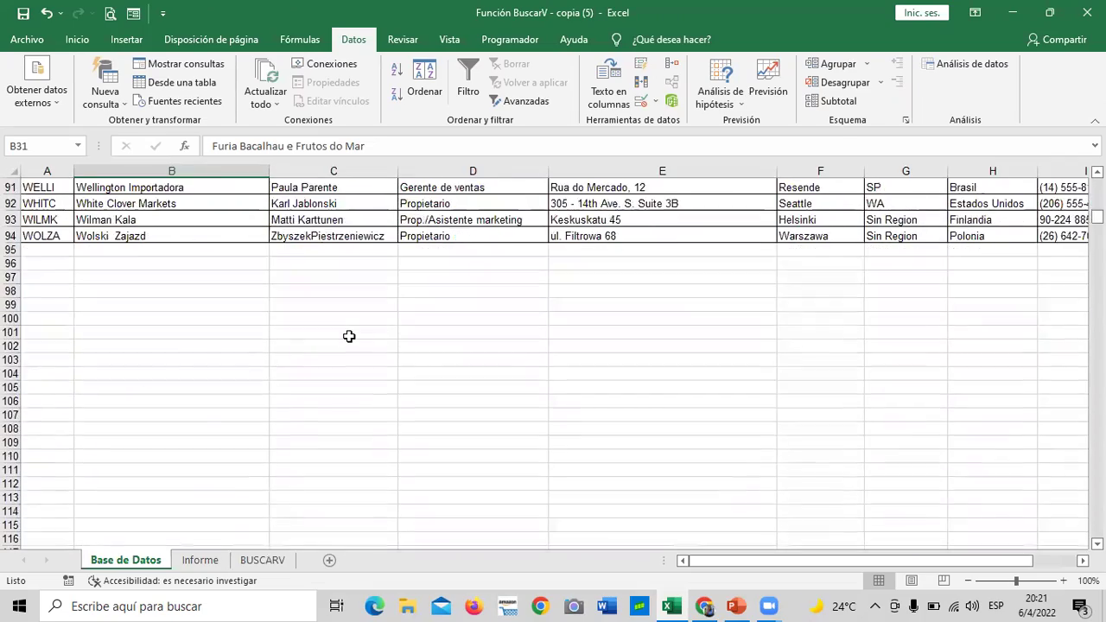
scroll(347, 337, "up", 2)
scroll(347, 336, "up", 4)
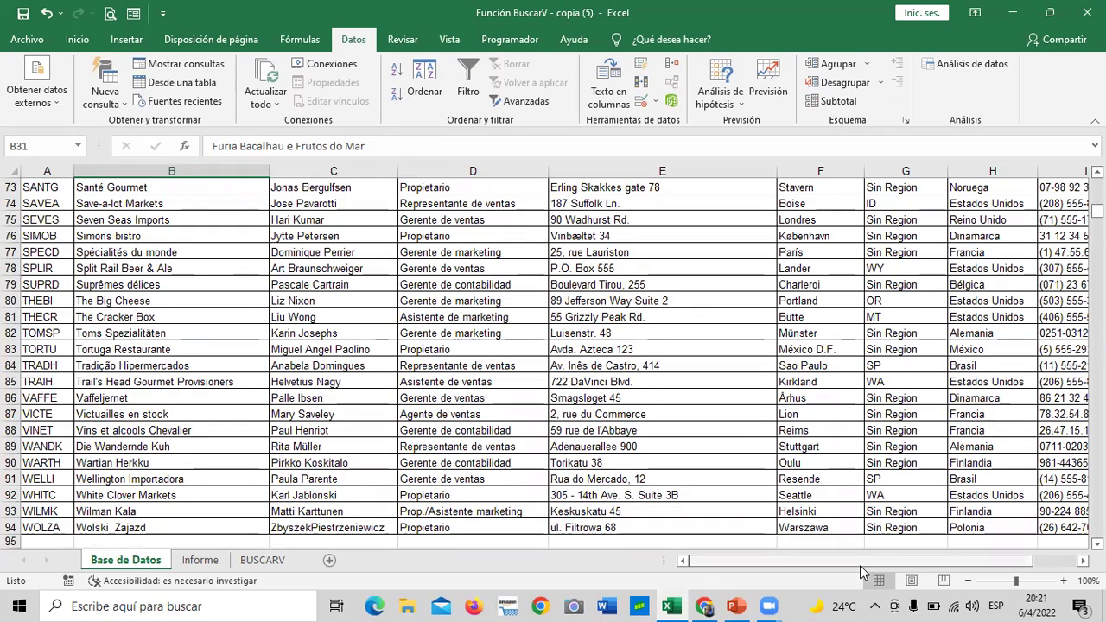
Step: Scroll sideways across the customer columns, then bring up the Informe sheet's empty report table
left_click_drag(874, 560, 934, 563)
scroll(683, 454, "up", 3)
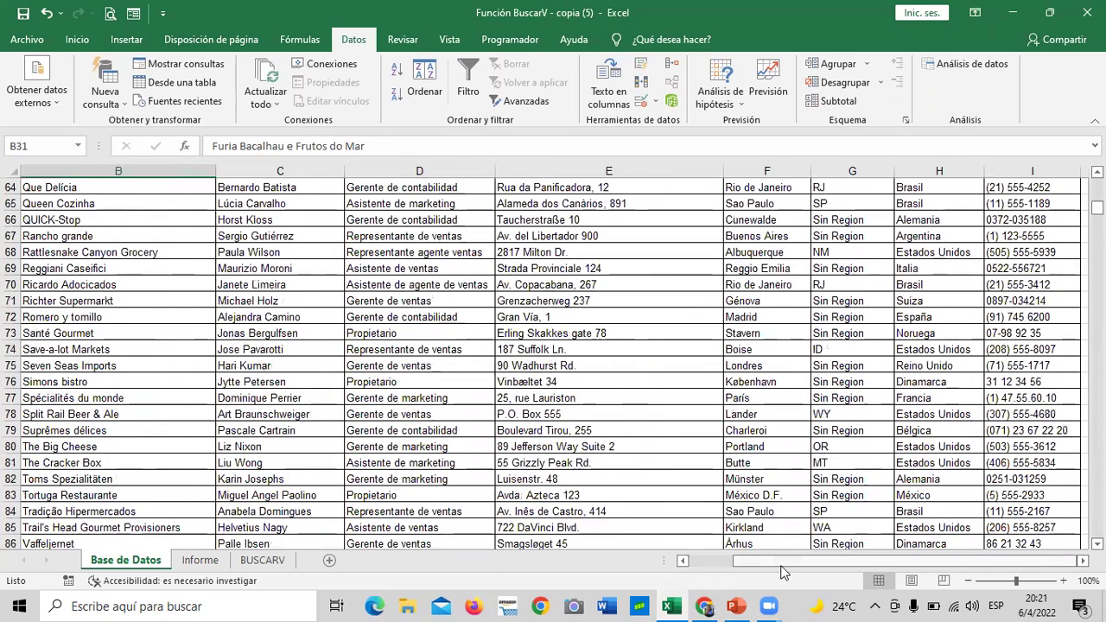
left_click_drag(765, 564, 701, 560)
scroll(606, 493, "up", 4)
scroll(635, 496, "up", 5)
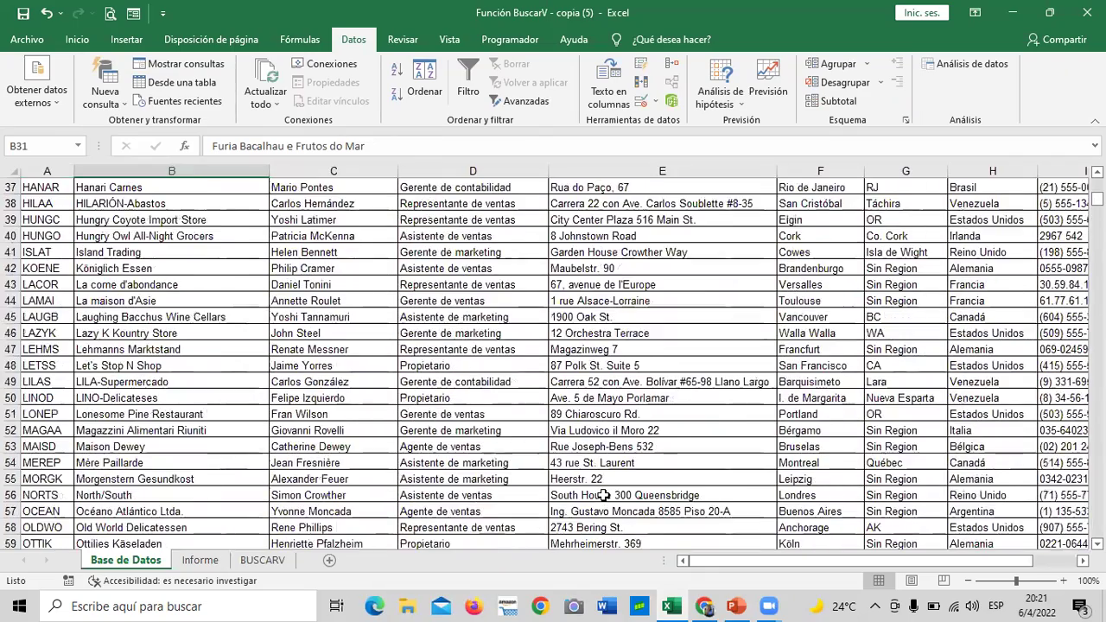
scroll(625, 526, "up", 4)
scroll(605, 510, "up", 3)
scroll(488, 459, "up", 5)
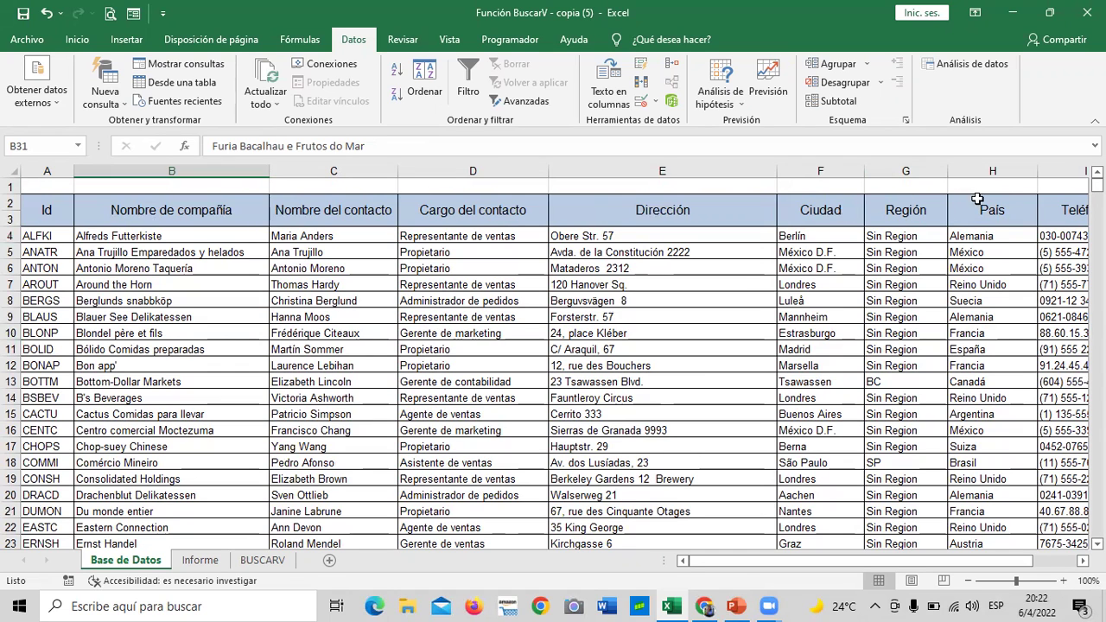
left_click_drag(985, 563, 1044, 563)
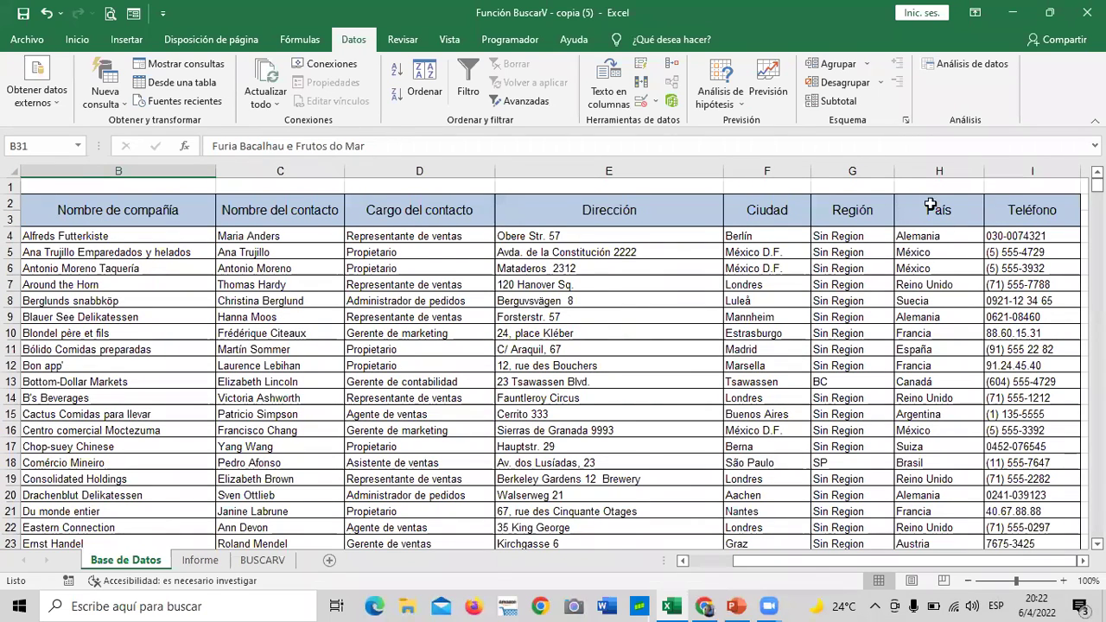
left_click_drag(761, 563, 624, 574)
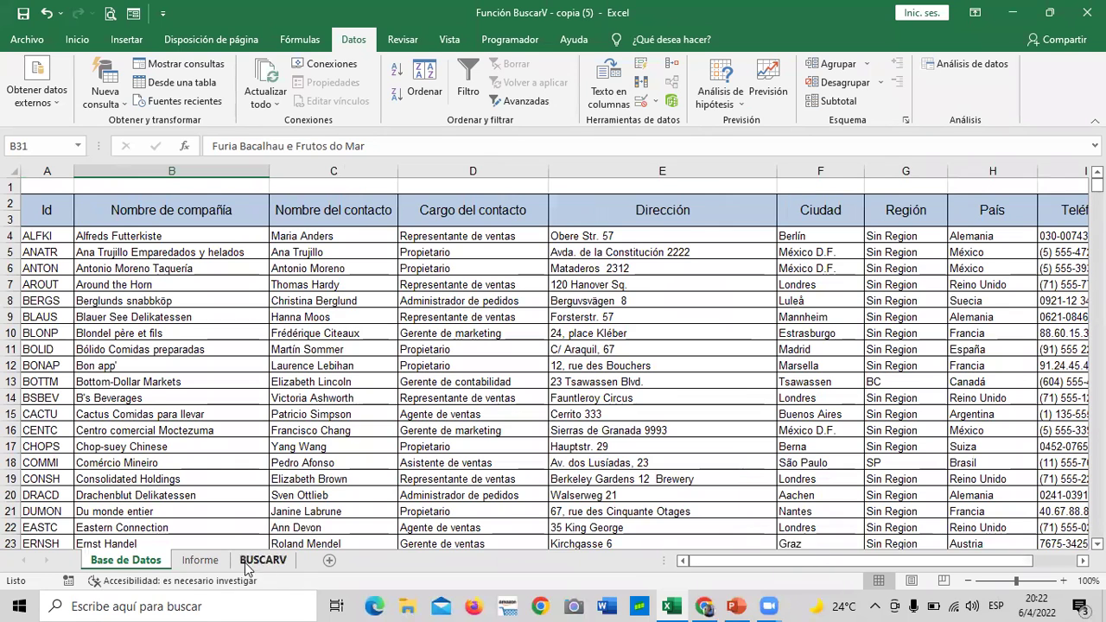
left_click(212, 564)
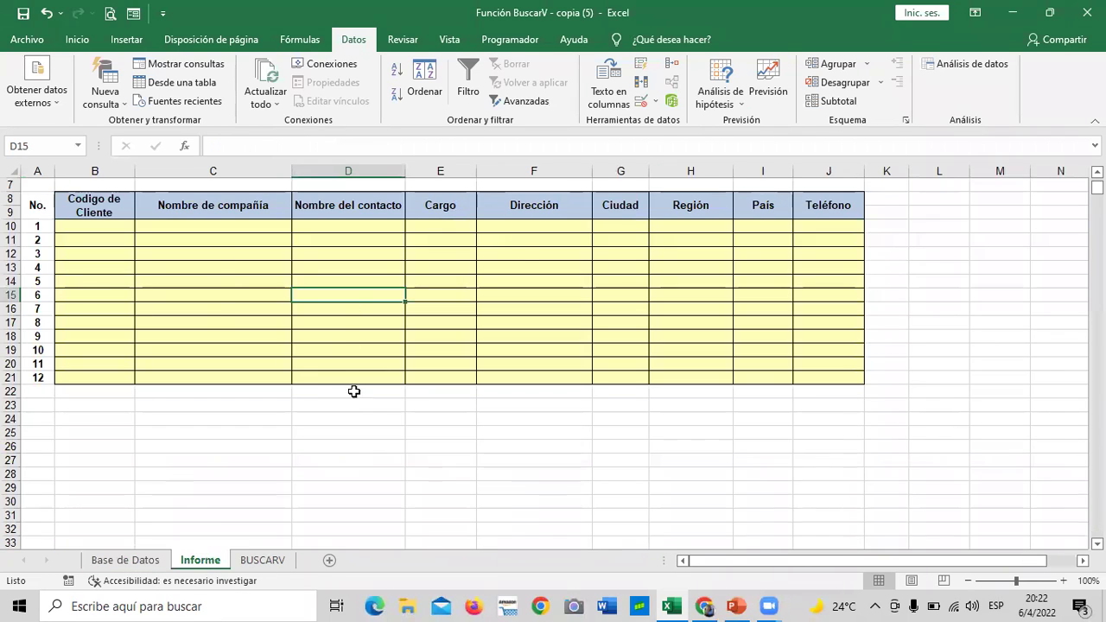
scroll(354, 392, "up", 2)
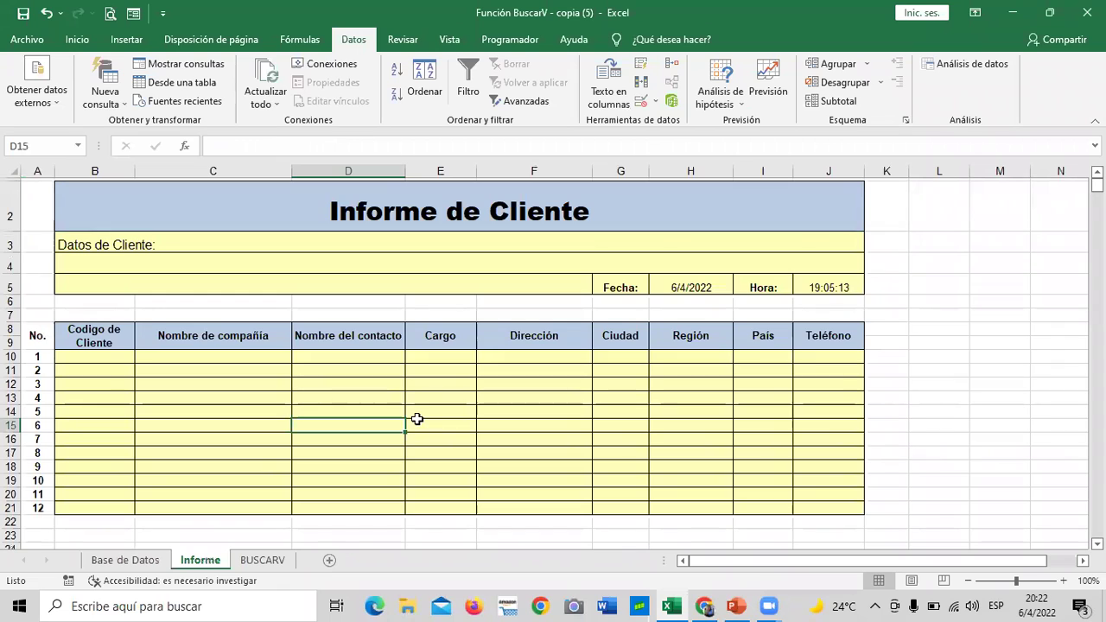
left_click(101, 356)
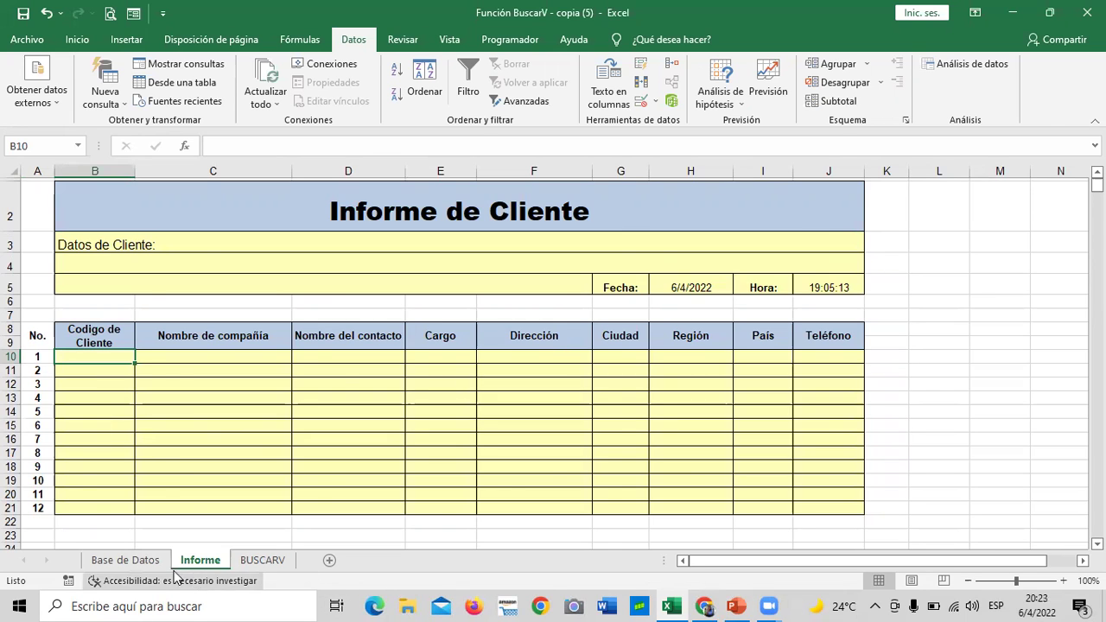
left_click(143, 560)
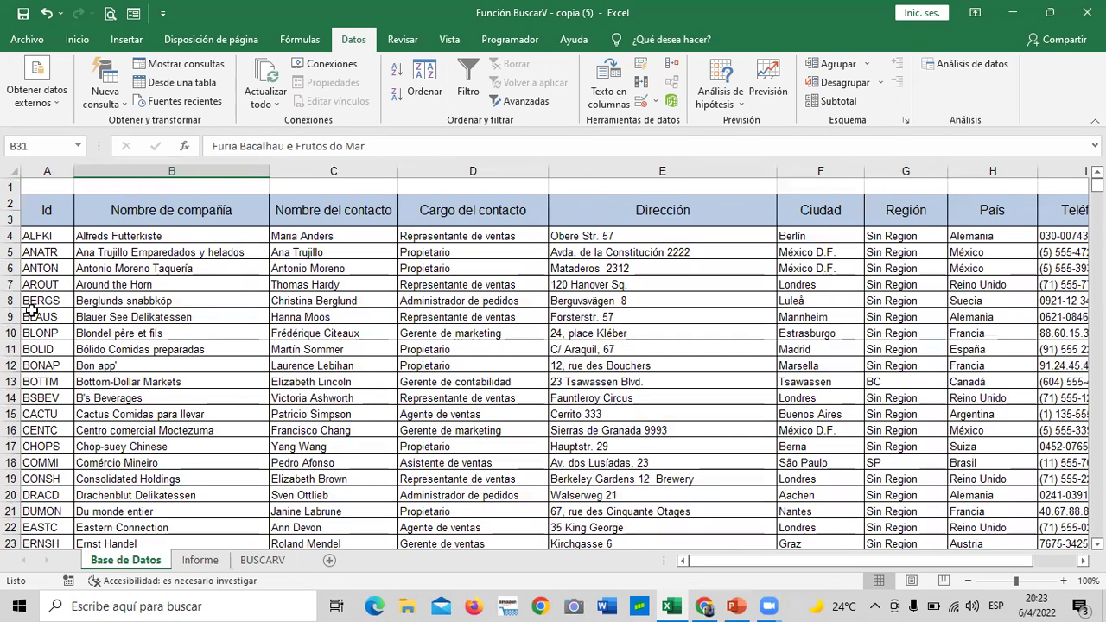
scroll(30, 309, "down", 4)
scroll(30, 309, "down", 5)
scroll(30, 309, "down", 10)
scroll(30, 310, "down", 4)
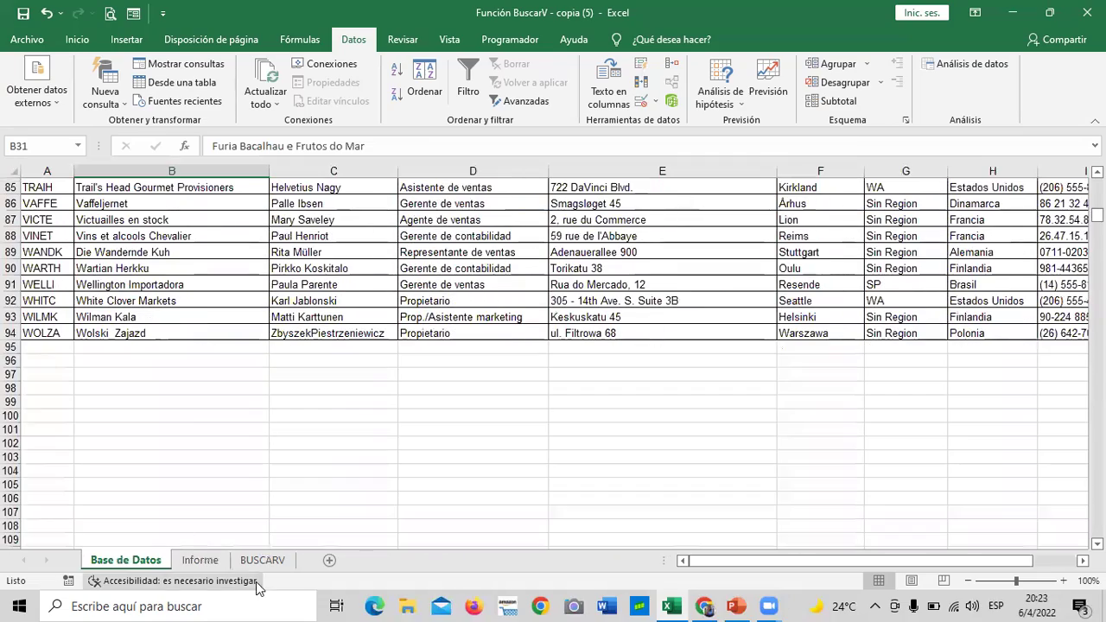
left_click(206, 559)
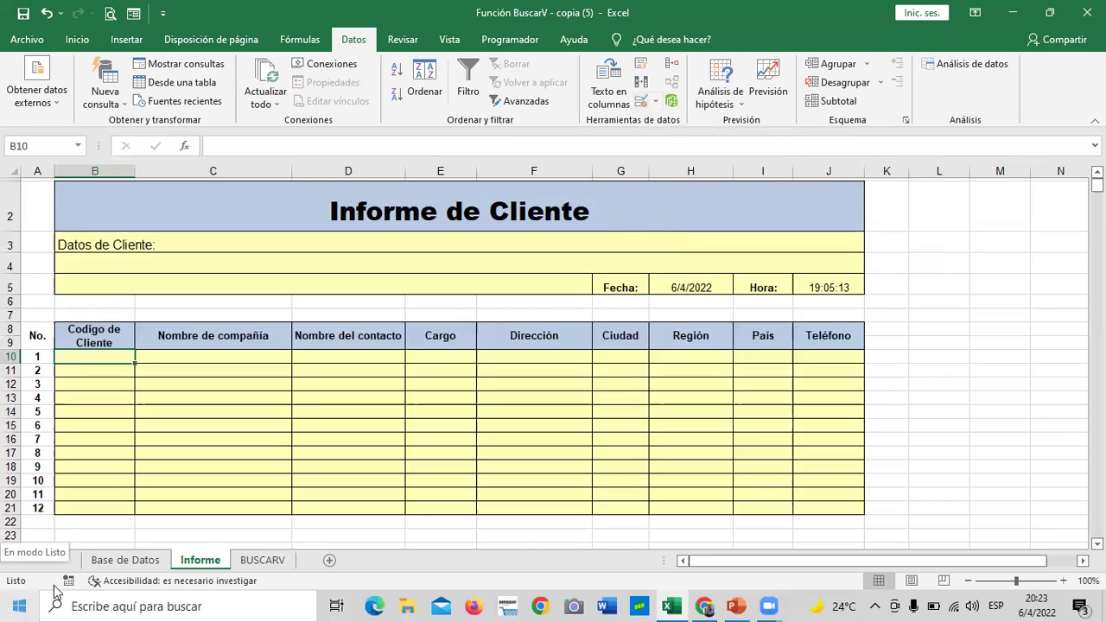
Step: Select the Código de Cliente cells B10:B21 on the Informe sheet
left_click(168, 445)
left_click_drag(102, 358, 95, 504)
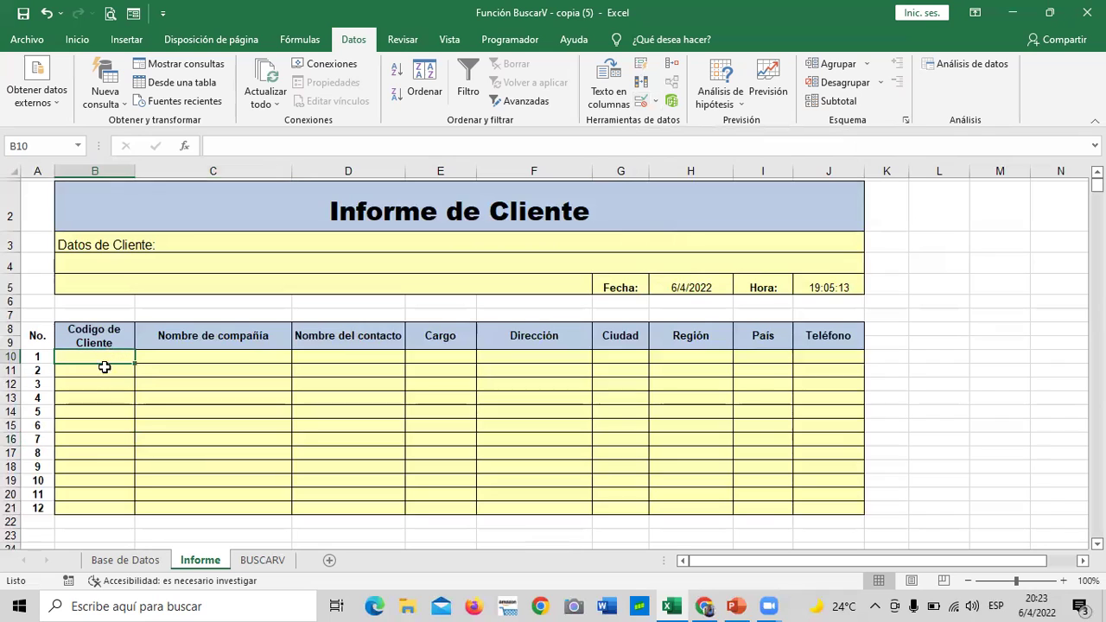
left_click(170, 452)
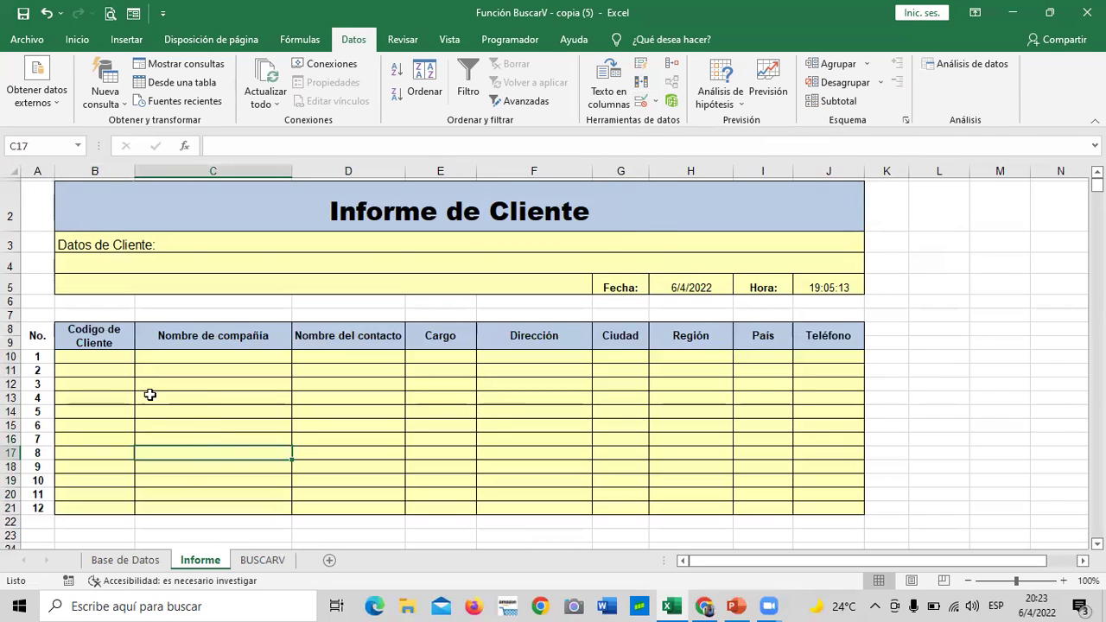
left_click_drag(112, 354, 97, 506)
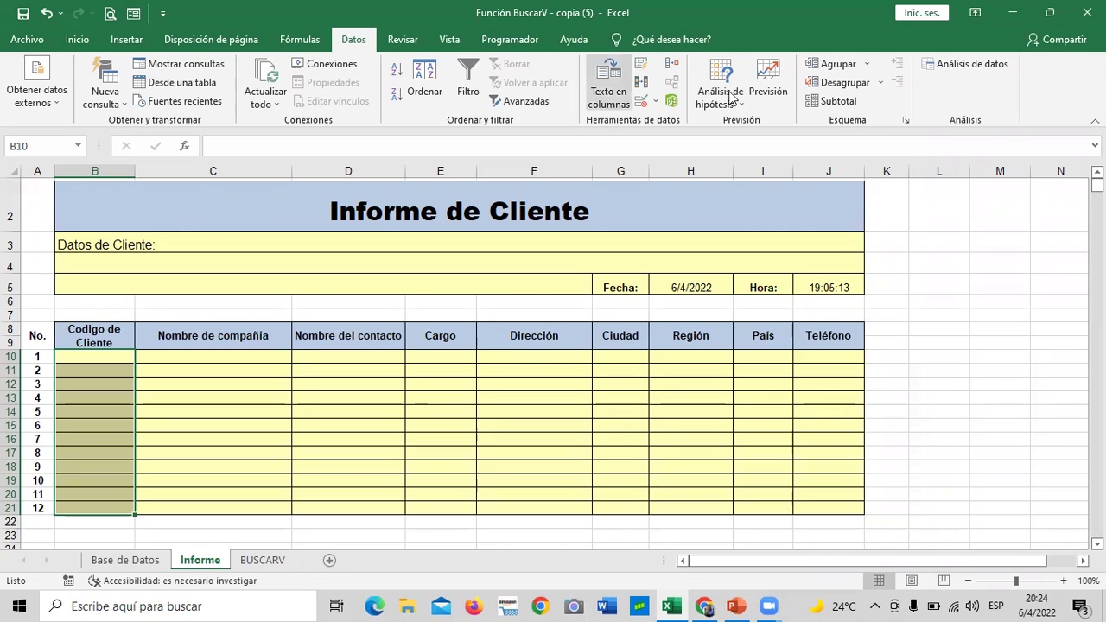
Step: In Data Validation, set Allow to Lista and collapse the dialog to pick the Origen cells
left_click(645, 100)
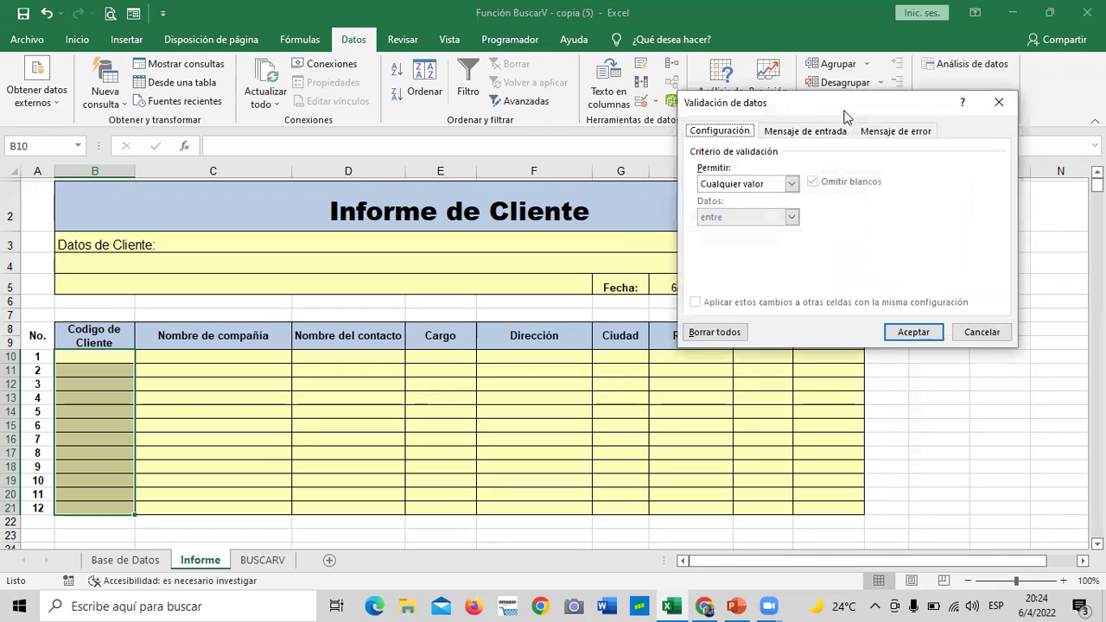
left_click_drag(844, 110, 787, 208)
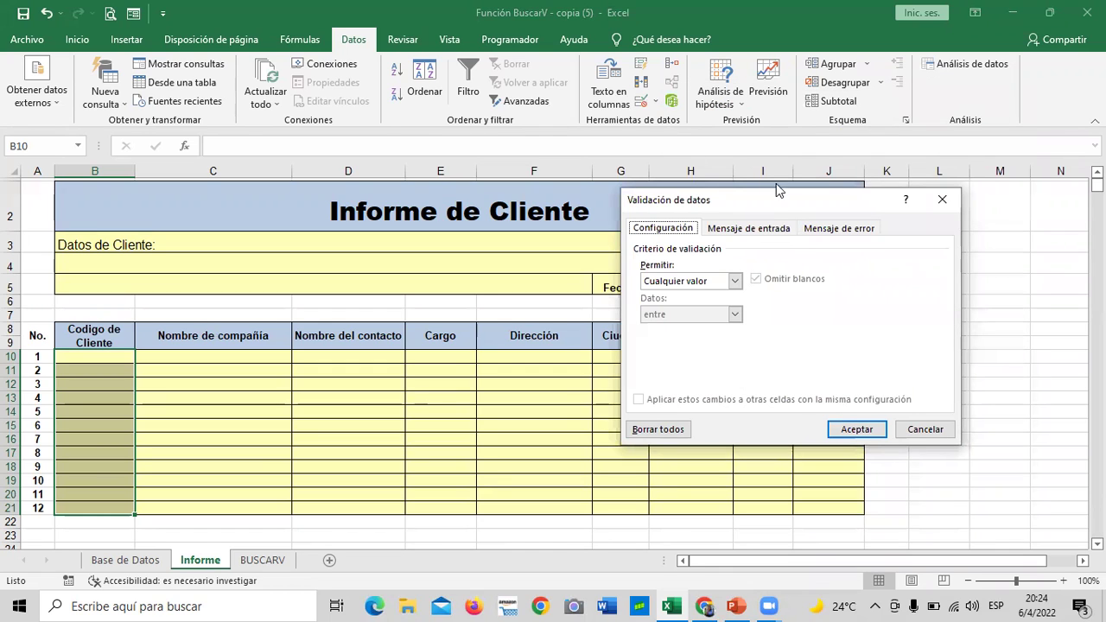
left_click_drag(765, 200, 671, 142)
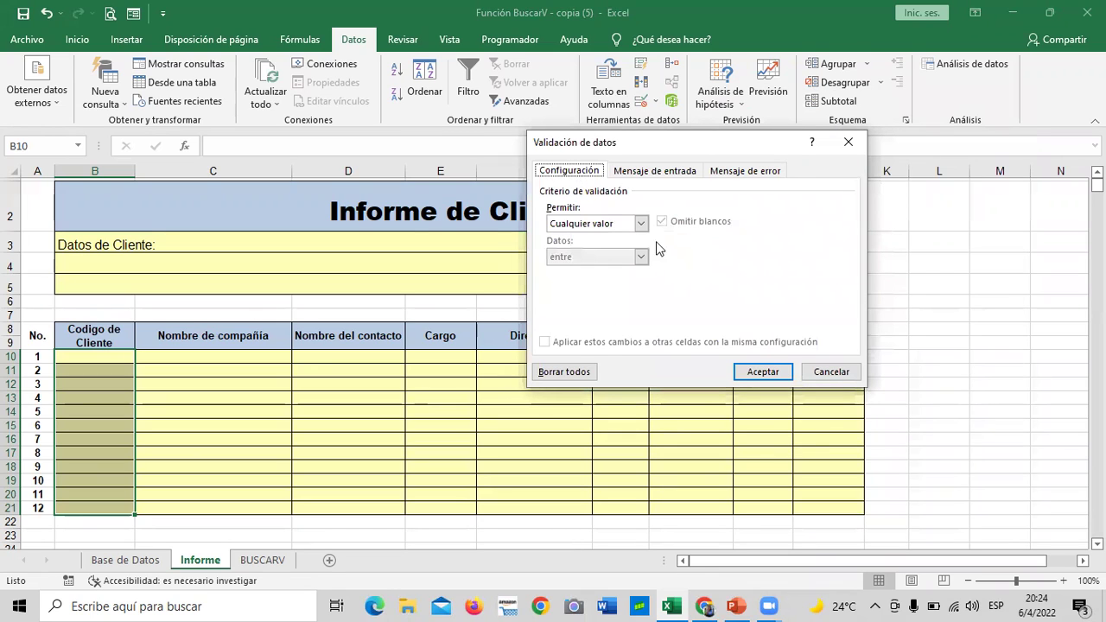
left_click(641, 224)
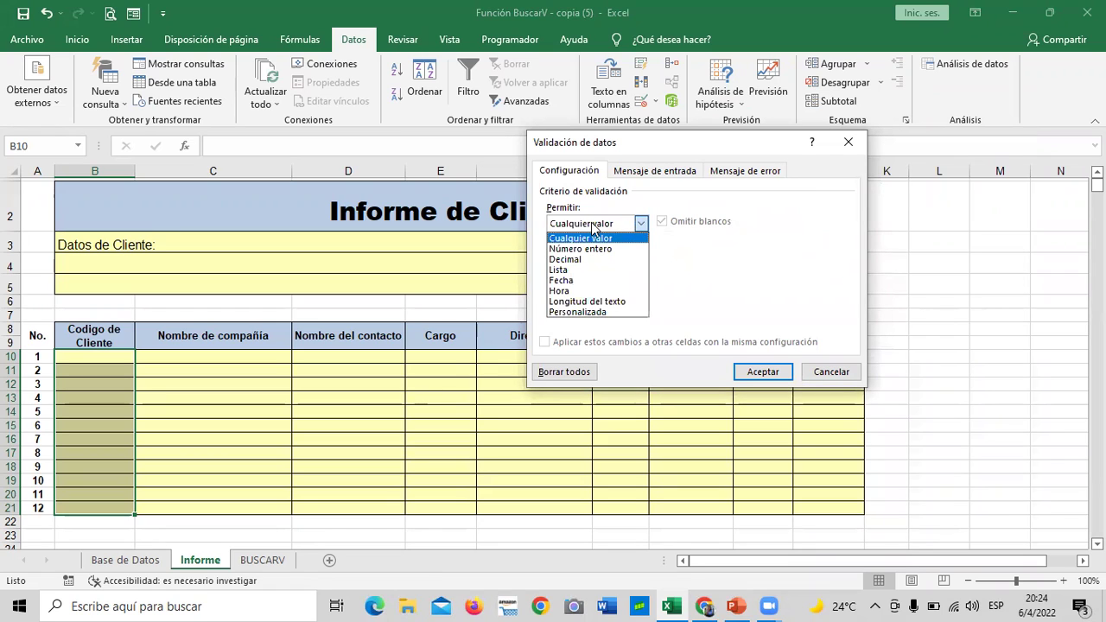
left_click(569, 271)
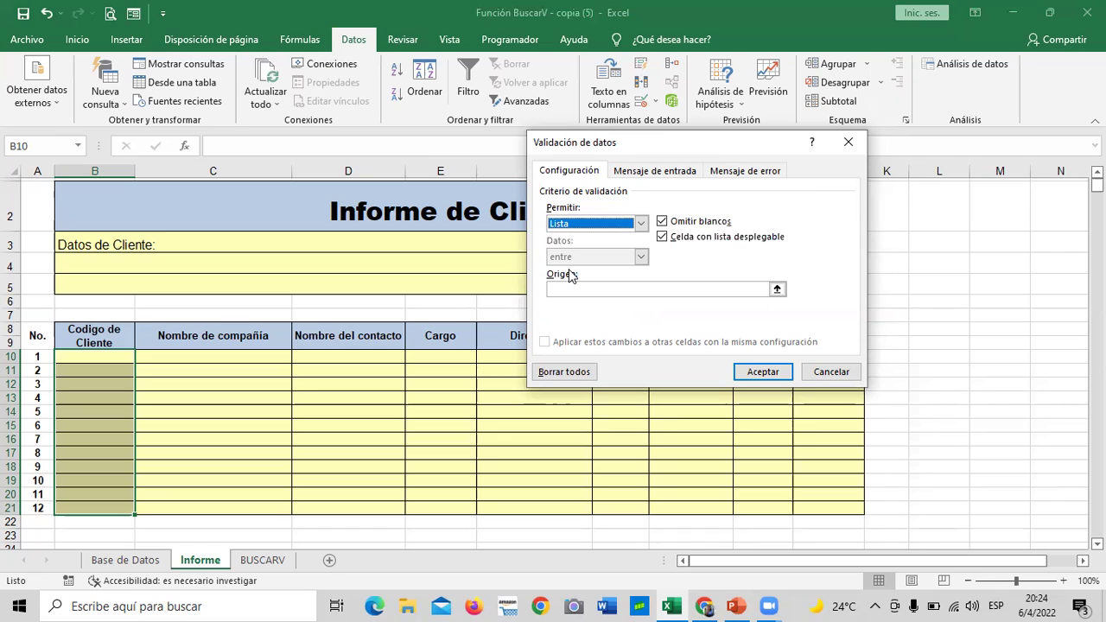
left_click(777, 289)
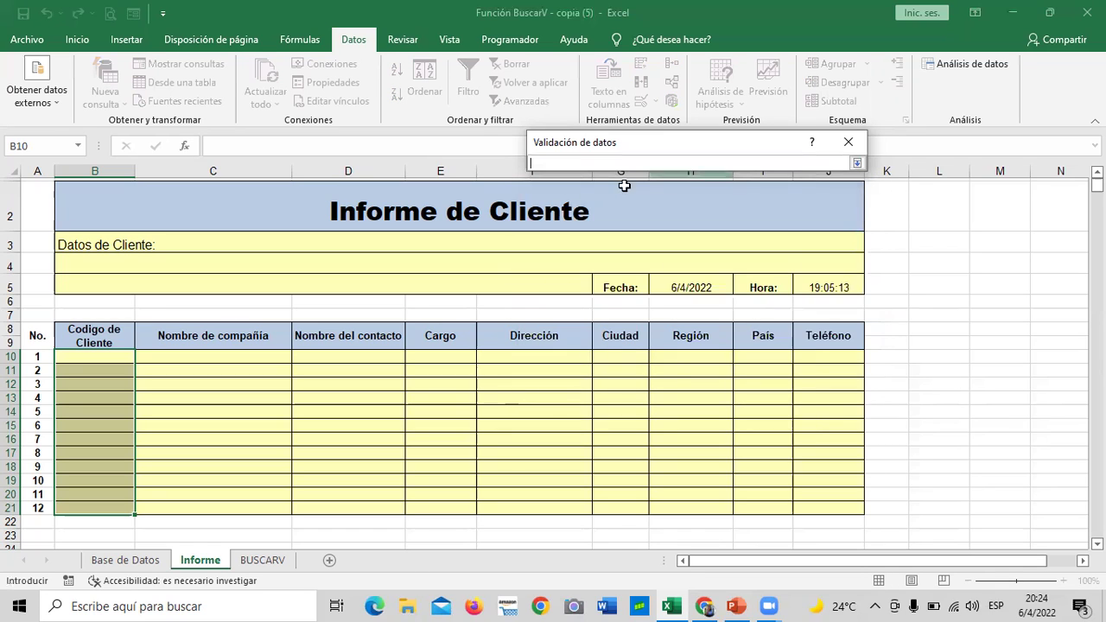
Step: Select Base de Datos cells A4:A94, the customer Id column, as the list source
left_click(125, 561)
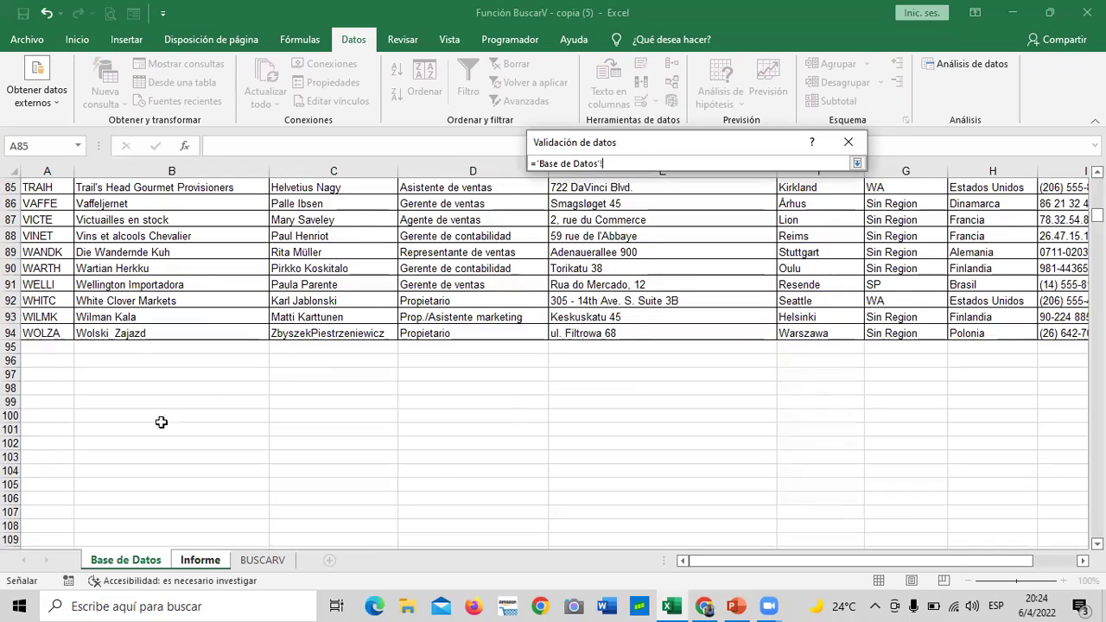
scroll(161, 422, "up", 4)
scroll(161, 422, "up", 4)
scroll(159, 424, "up", 11)
scroll(156, 426, "up", 5)
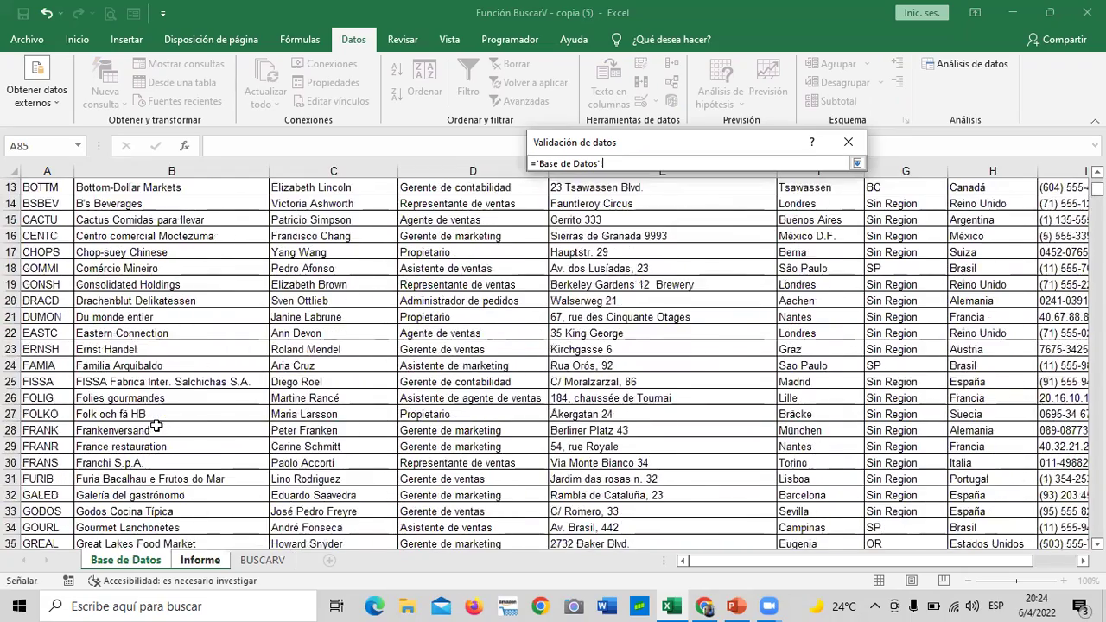
scroll(157, 426, "up", 4)
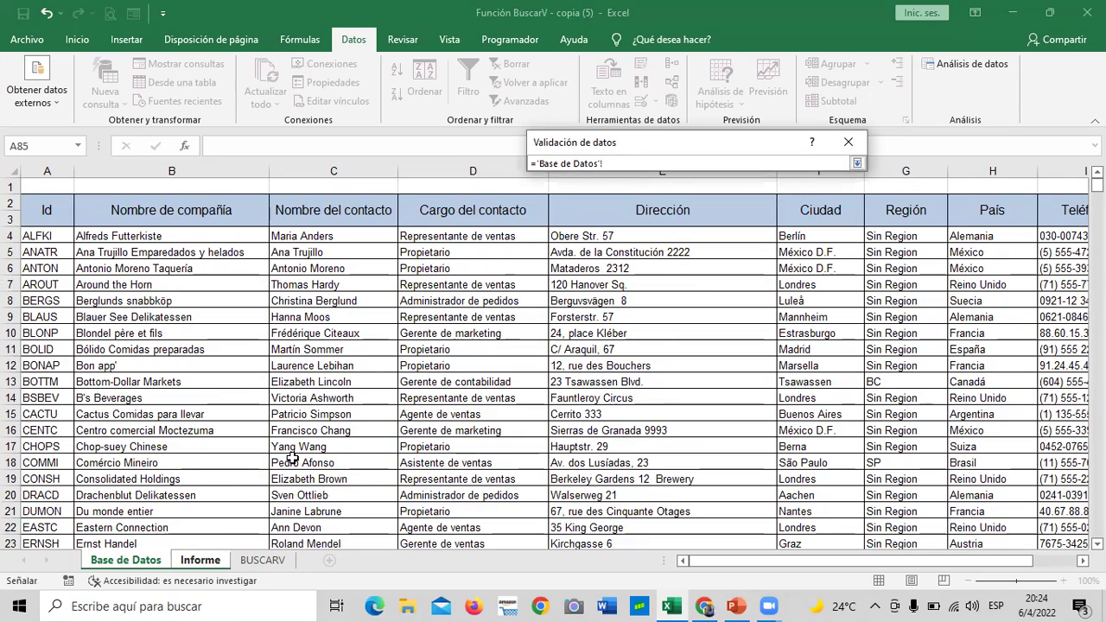
left_click(46, 238)
left_click_drag(46, 238, 40, 603)
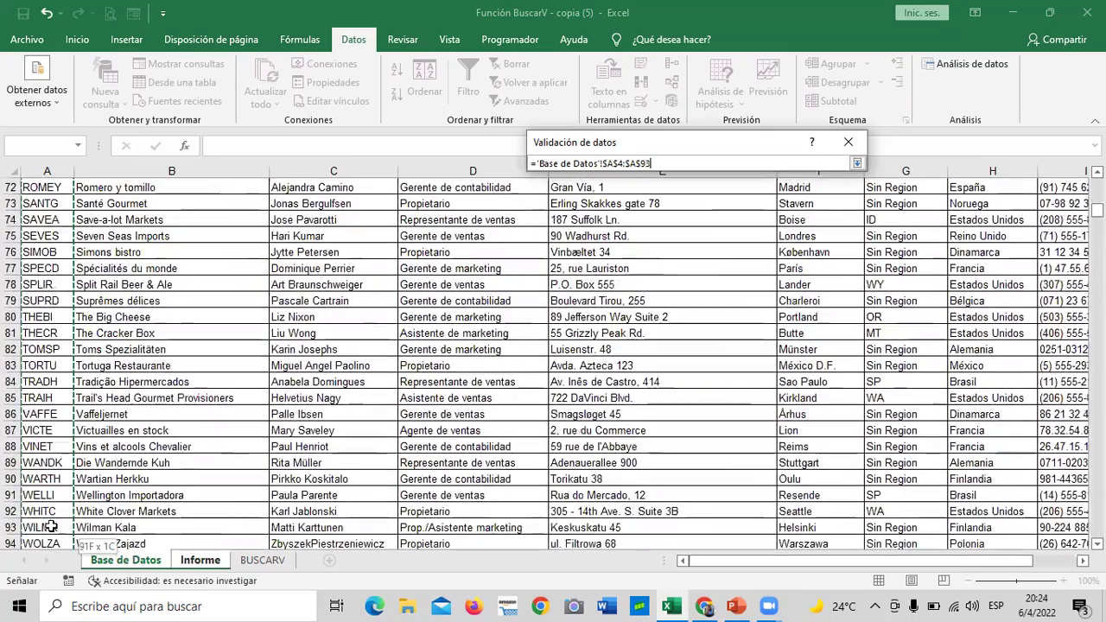
left_click_drag(40, 603, 64, 431)
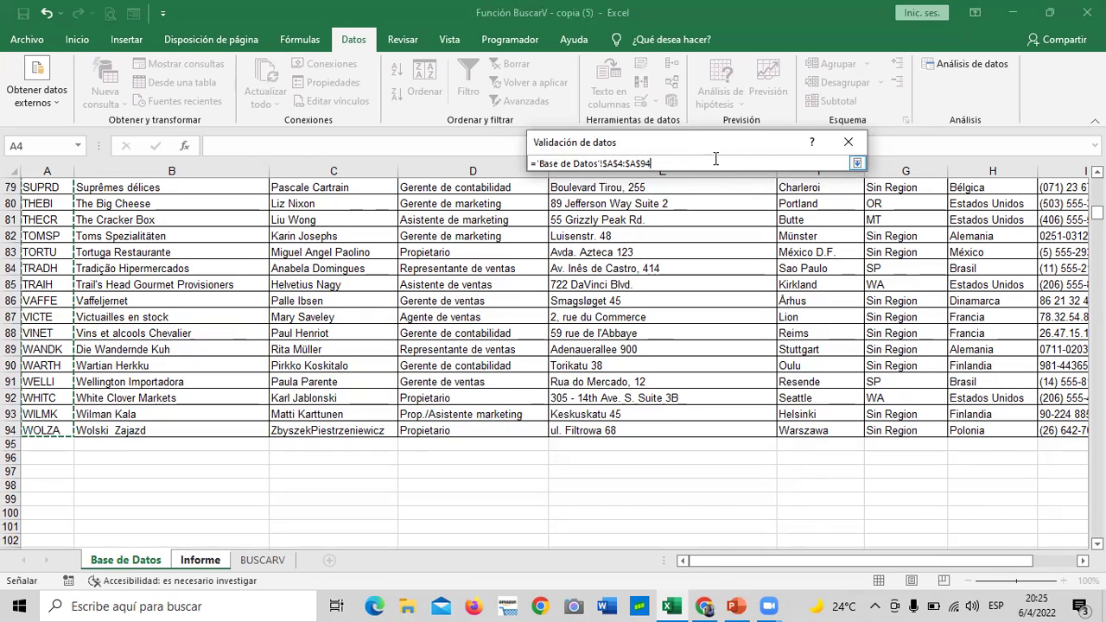
Step: Confirm the list validation and return to the Informe sheet to see the dropdowns
left_click_drag(743, 148, 678, 163)
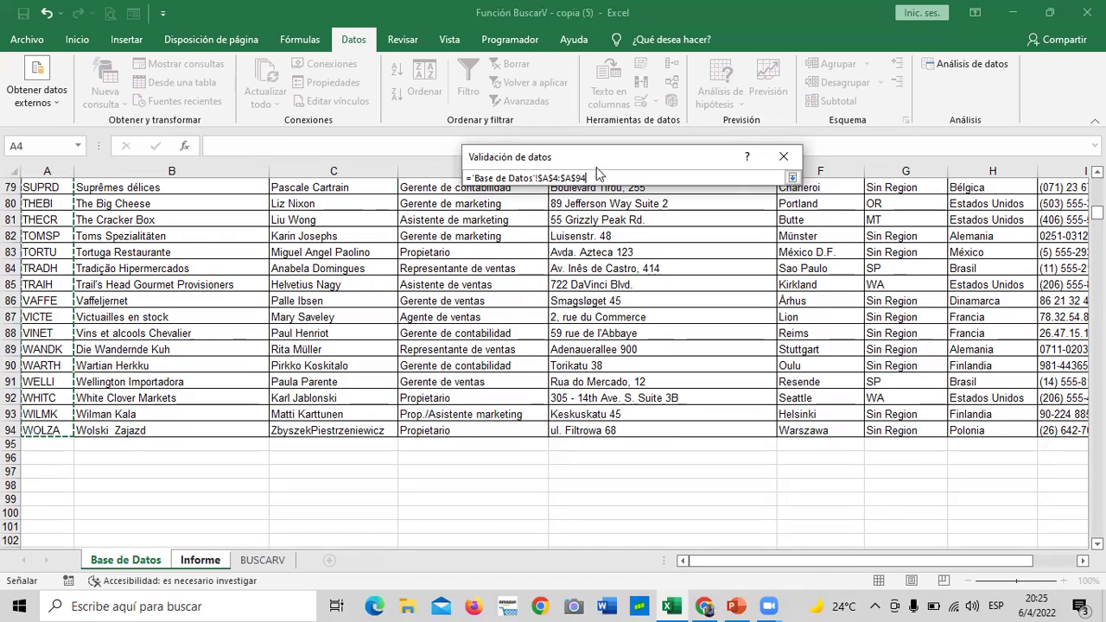
left_click(792, 177)
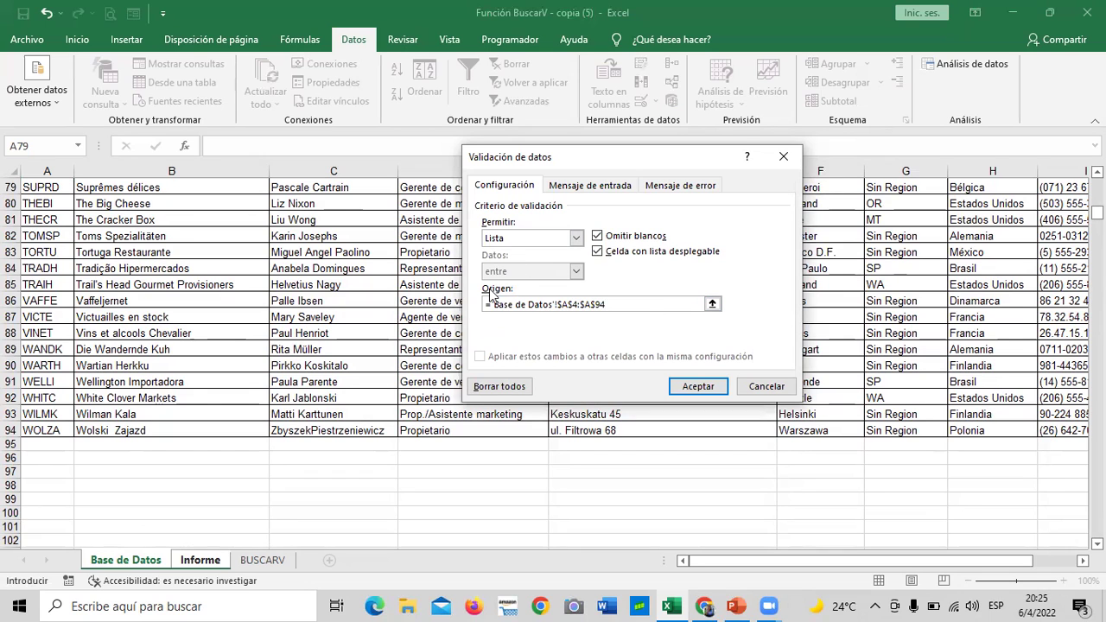
left_click(694, 389)
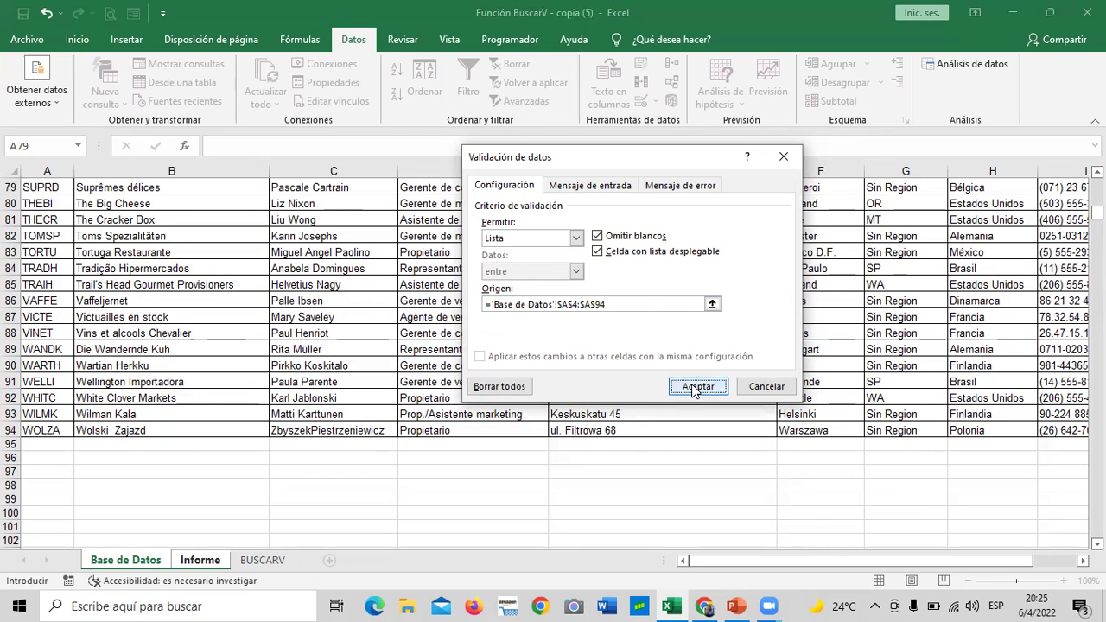
key("ctrl+Page_Down")
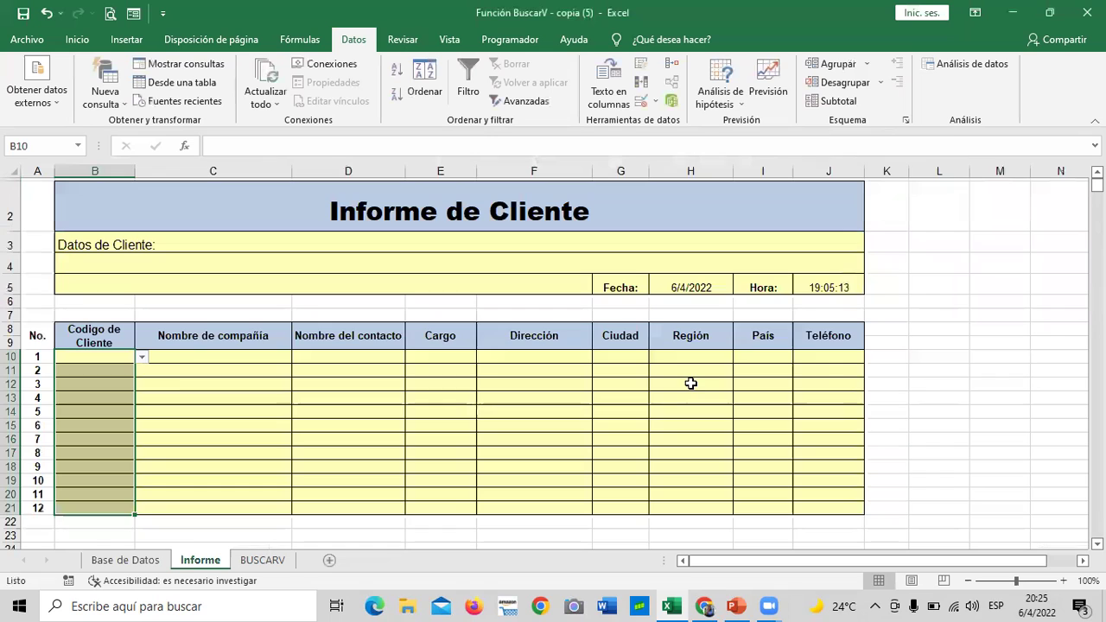
left_click(916, 370)
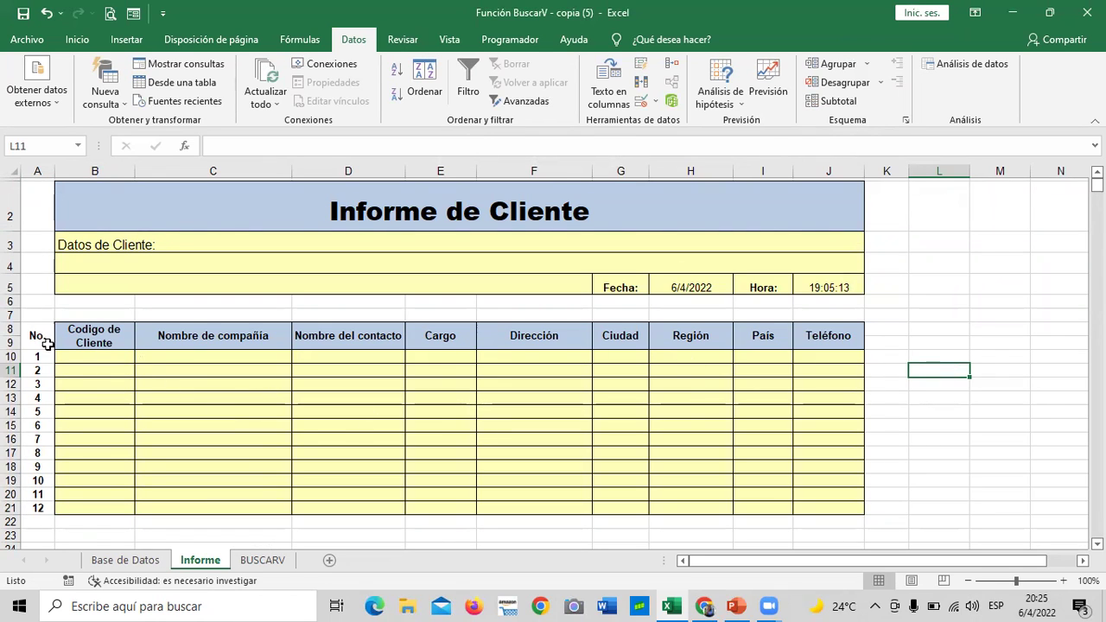
left_click(96, 357)
left_click(96, 370)
left_click(96, 398)
left_click(96, 425)
left_click(96, 453)
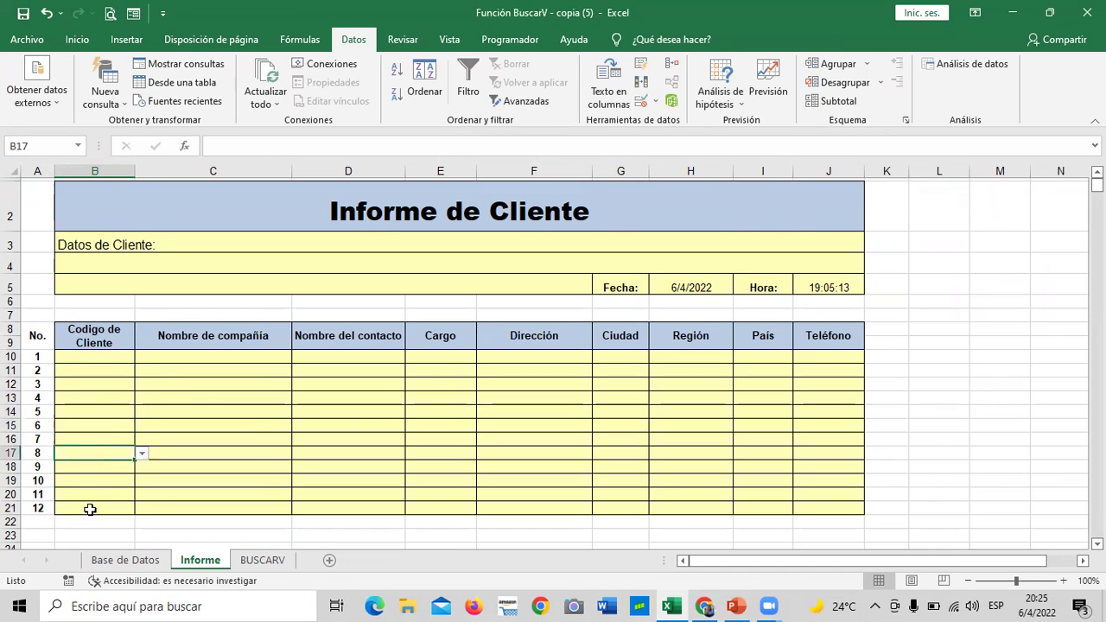
left_click(90, 508)
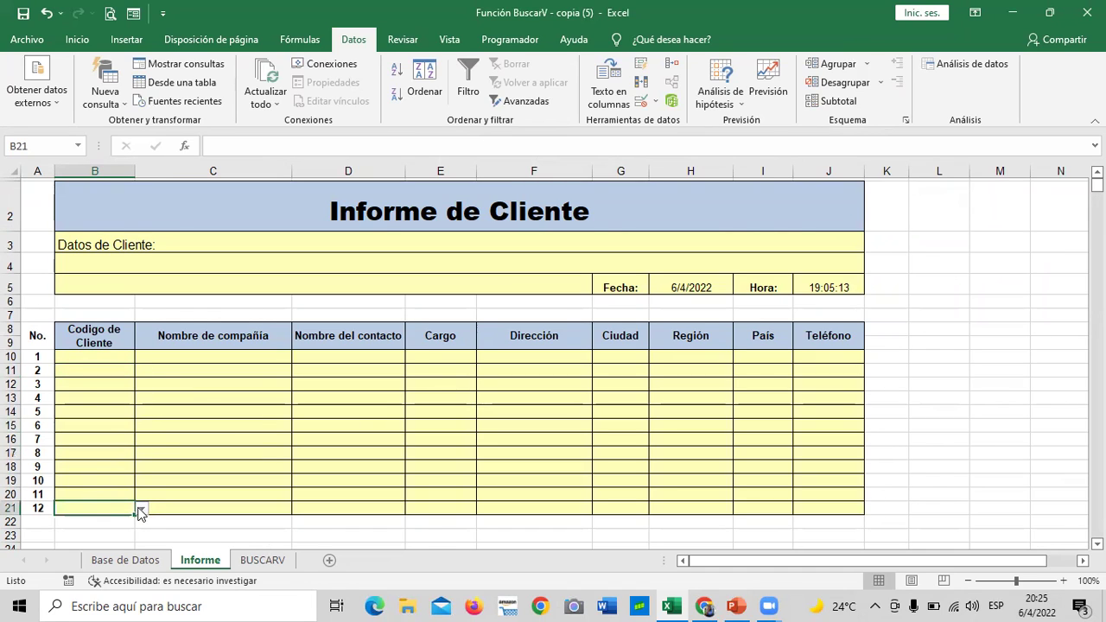
left_click(141, 510)
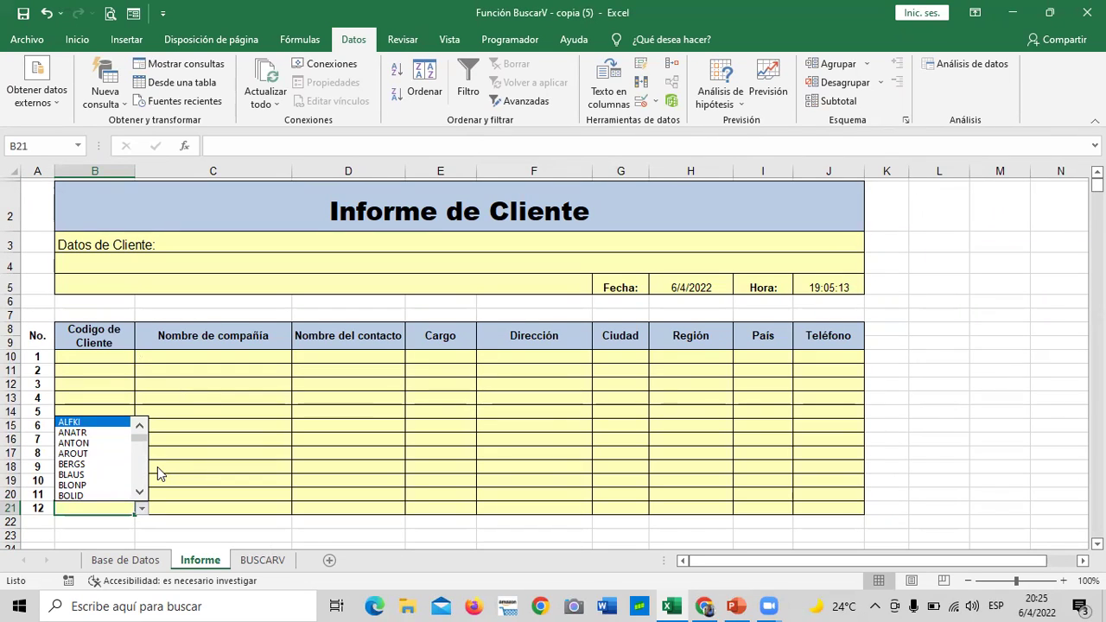
left_click(139, 492)
left_click(139, 492)
left_click(139, 492)
left_click(139, 491)
left_click(139, 492)
left_click(140, 492)
left_click(139, 492)
left_click(139, 492)
left_click(139, 492)
left_click(141, 492)
left_click(141, 492)
left_click(140, 493)
left_click(141, 492)
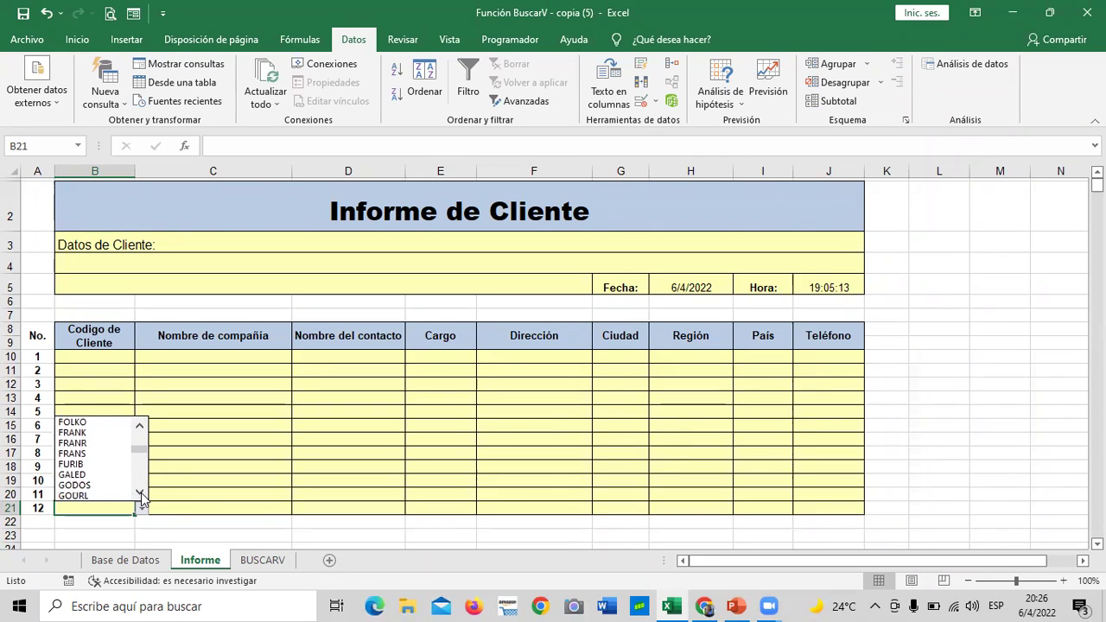
left_click(185, 444)
left_click(98, 357)
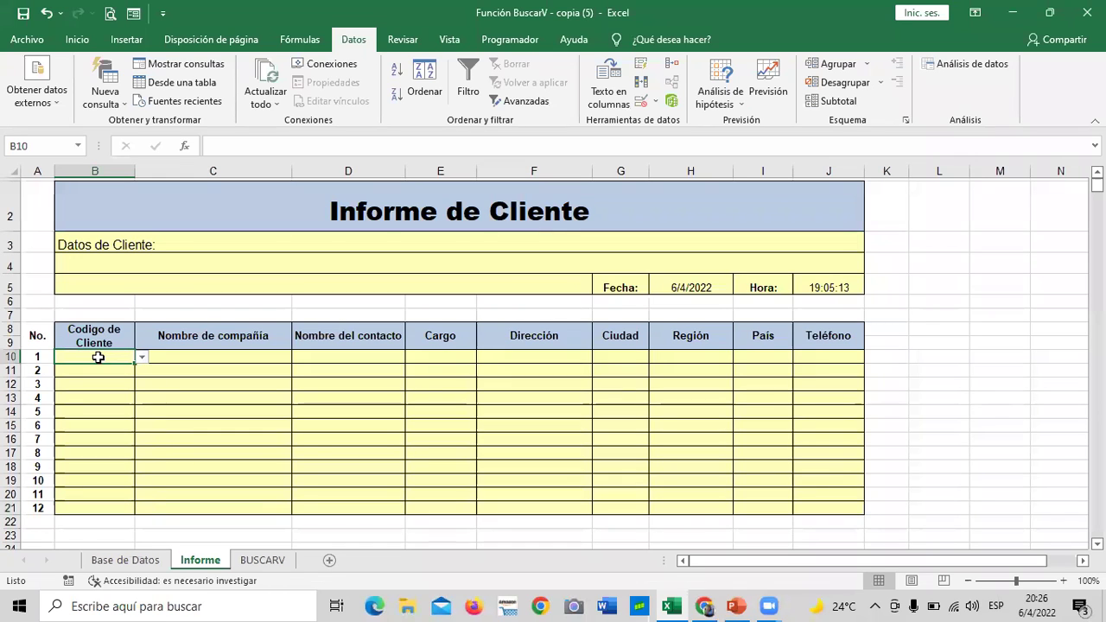
left_click(141, 357)
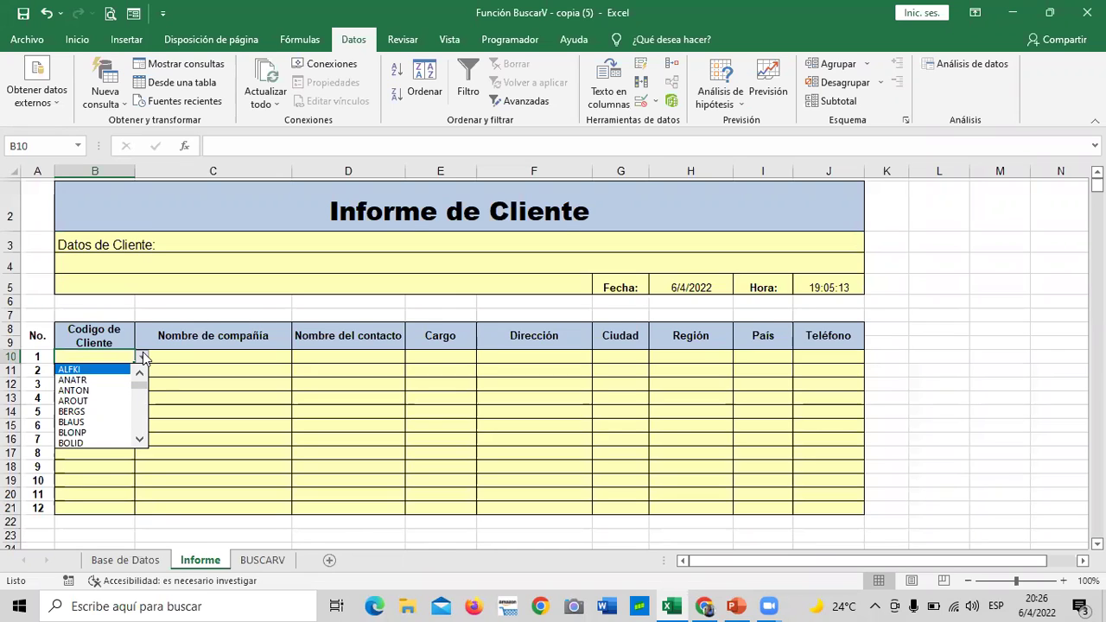
left_click(184, 383)
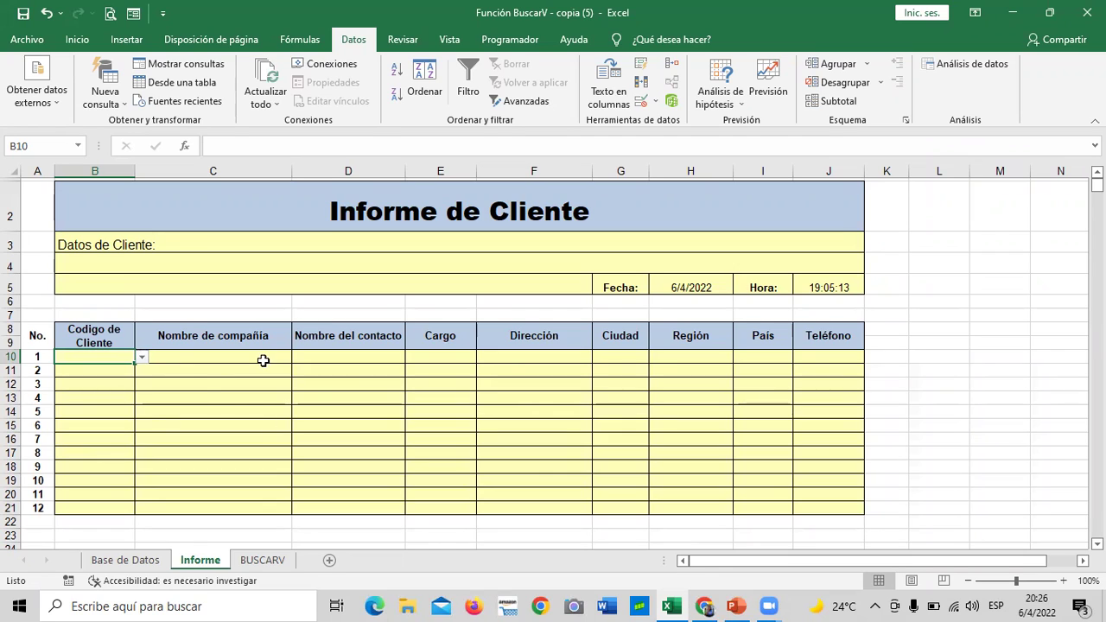
Step: Pick ALFKI for B10 and ANATR for B11 from the customer-code dropdowns
left_click(141, 358)
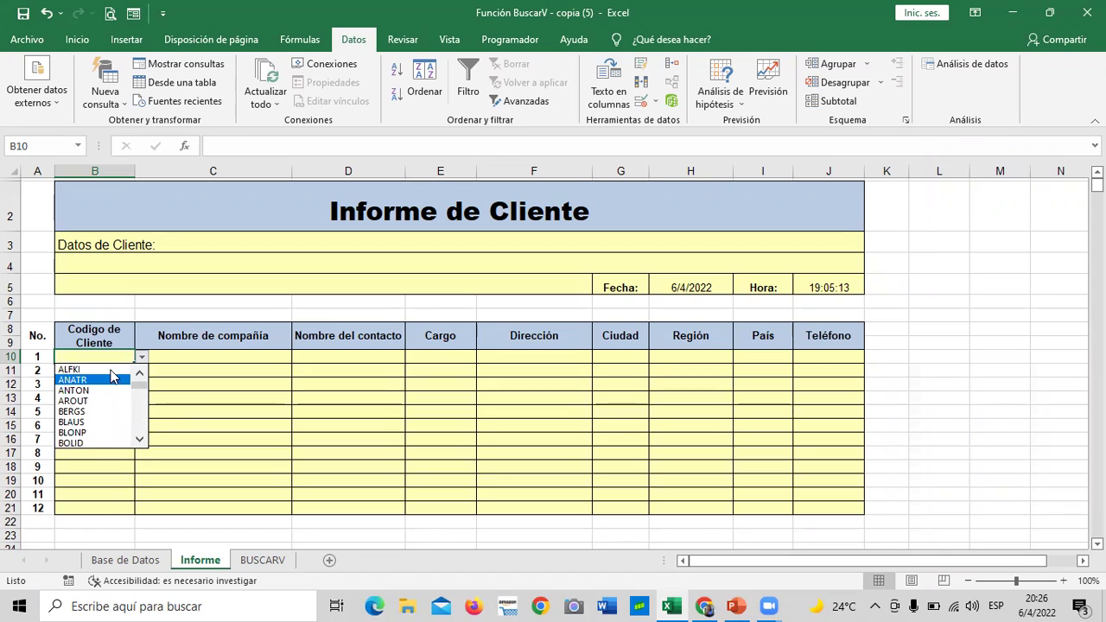
left_click(83, 369)
left_click(84, 370)
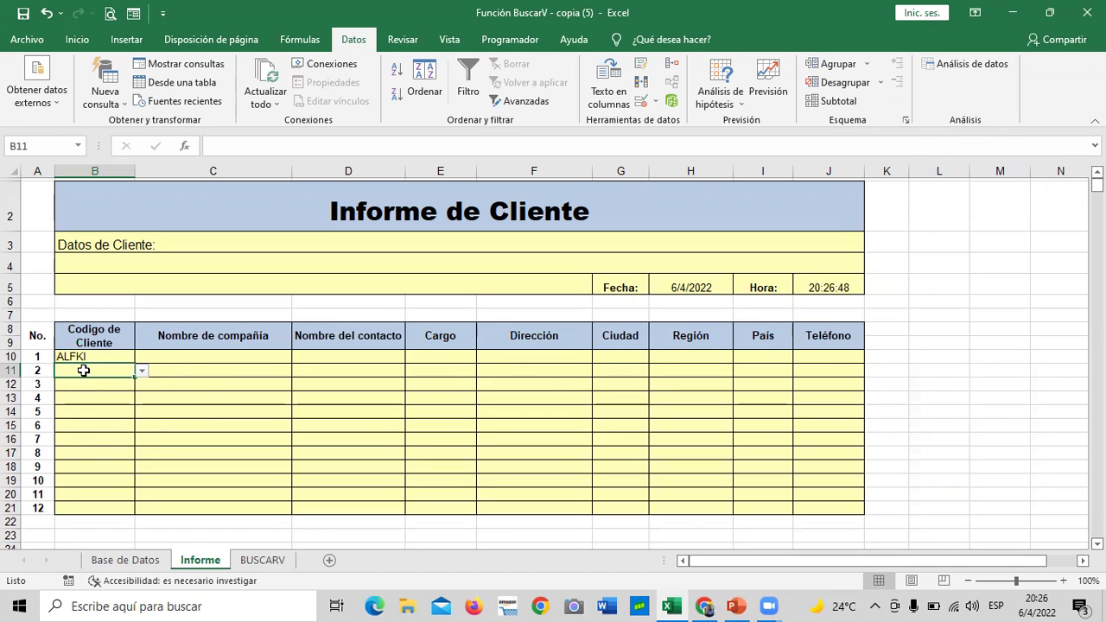
left_click(142, 371)
left_click(109, 392)
left_click(110, 391)
Step: Pick ROMEY, BERGS and BERGS for B12 through B14 from the dropdowns
left_click(143, 386)
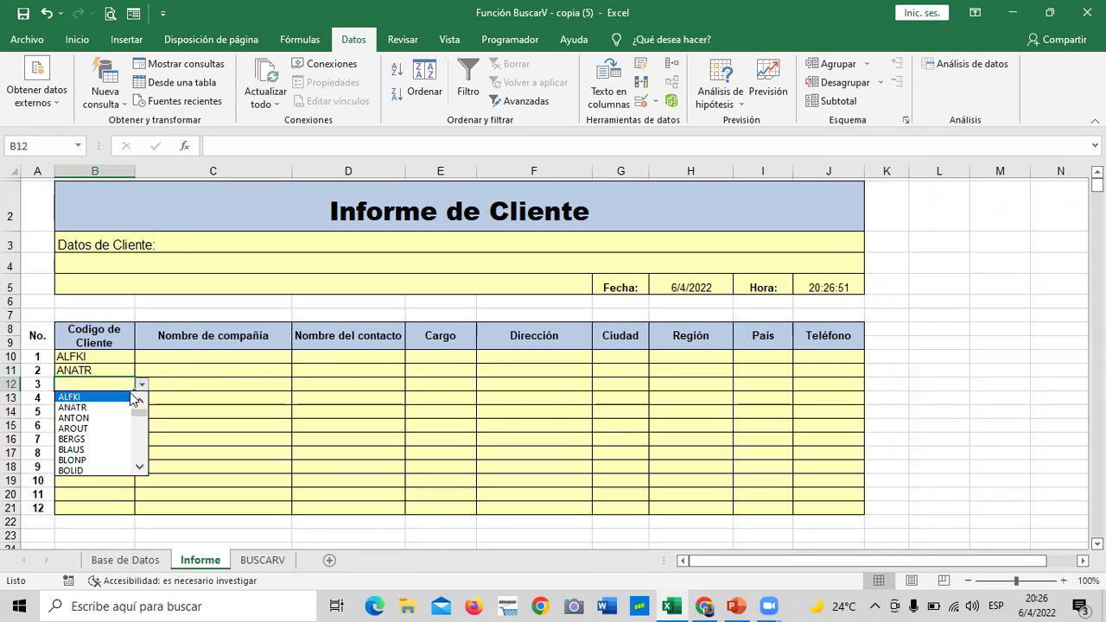
mouse_move(143, 430)
left_mouse_down()
mouse_move(142, 456)
mouse_move(142, 415)
left_mouse_up()
left_click(121, 408)
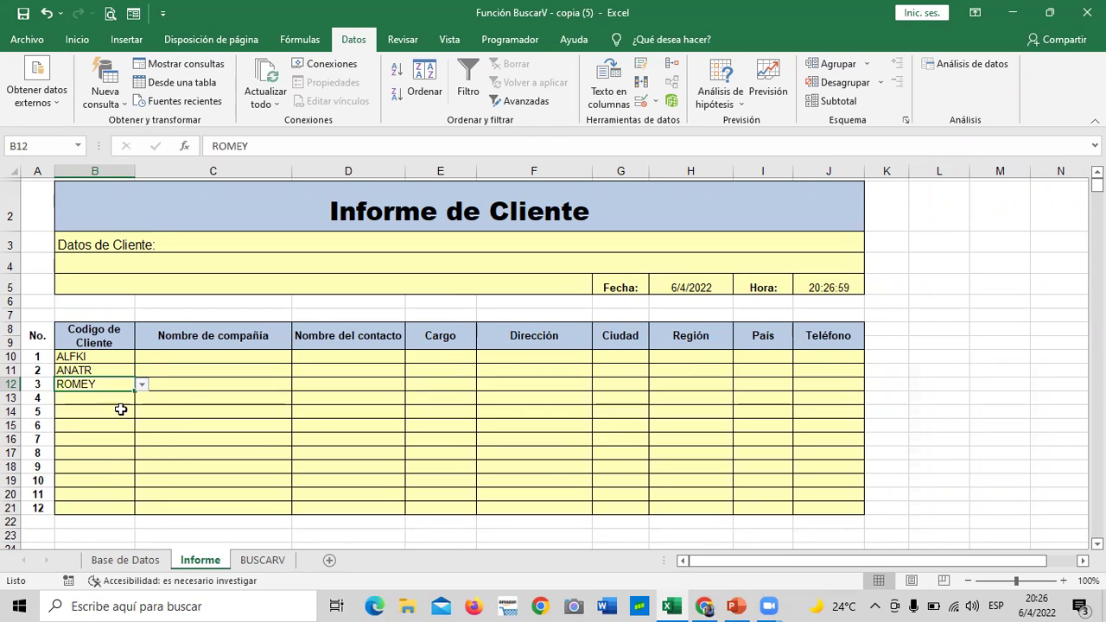
left_click(104, 400)
left_click(141, 398)
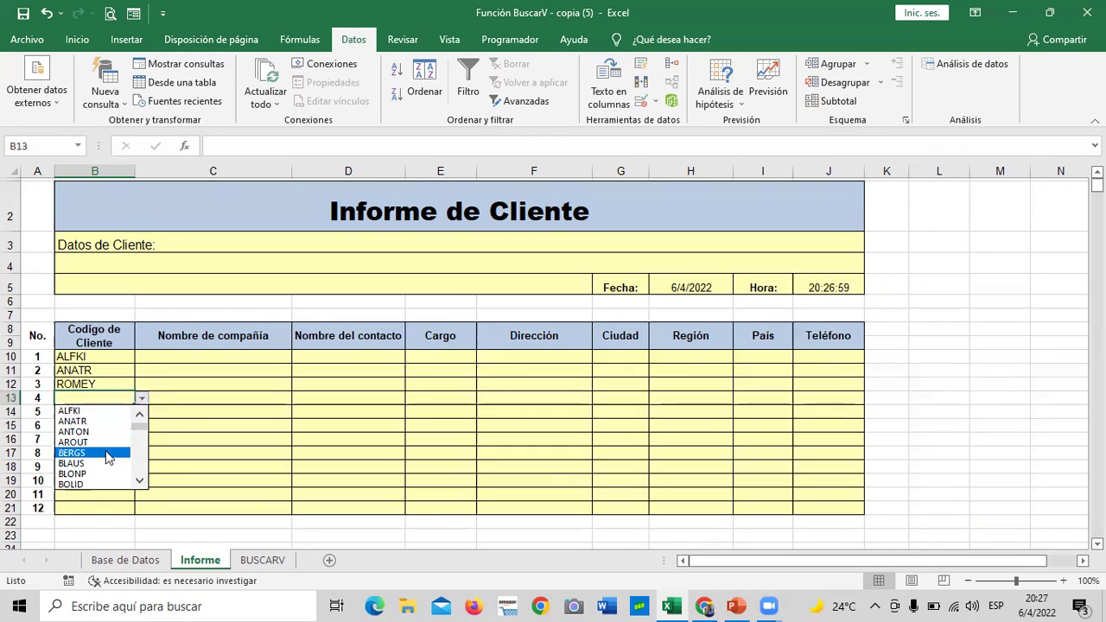
left_click(109, 454)
left_click(112, 413)
left_click(142, 413)
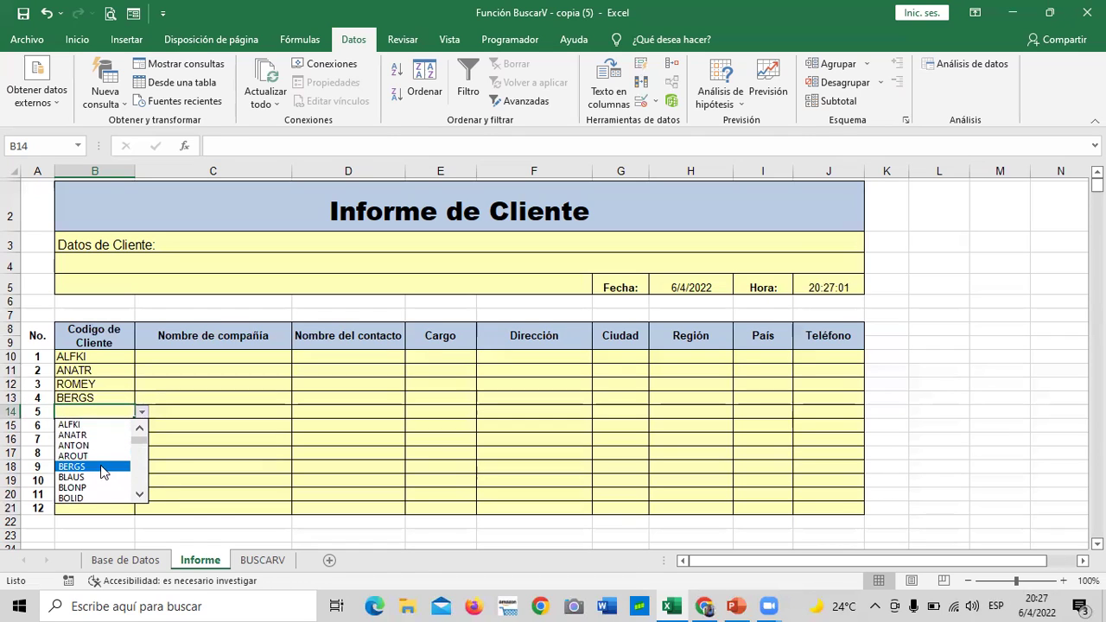
left_click(102, 467)
left_click(116, 429)
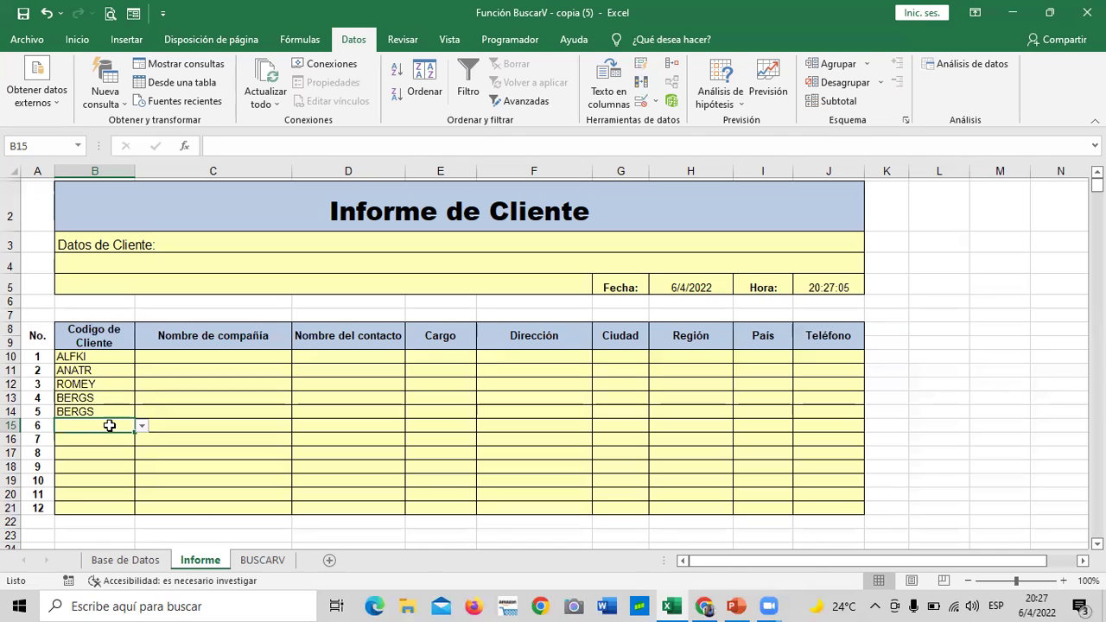
Step: Choose BLONP for the sixth customer code in B15 from the dropdown list
left_click(142, 426)
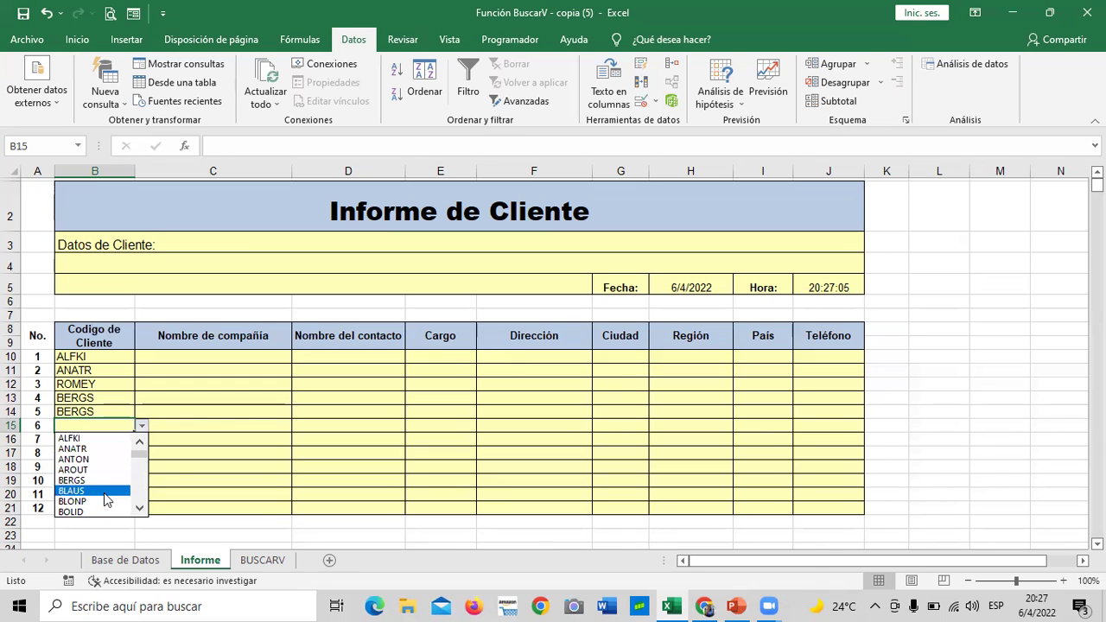
left_click(139, 508)
left_click(139, 508)
left_click(140, 508)
left_click(139, 508)
left_click(139, 509)
key("Escape")
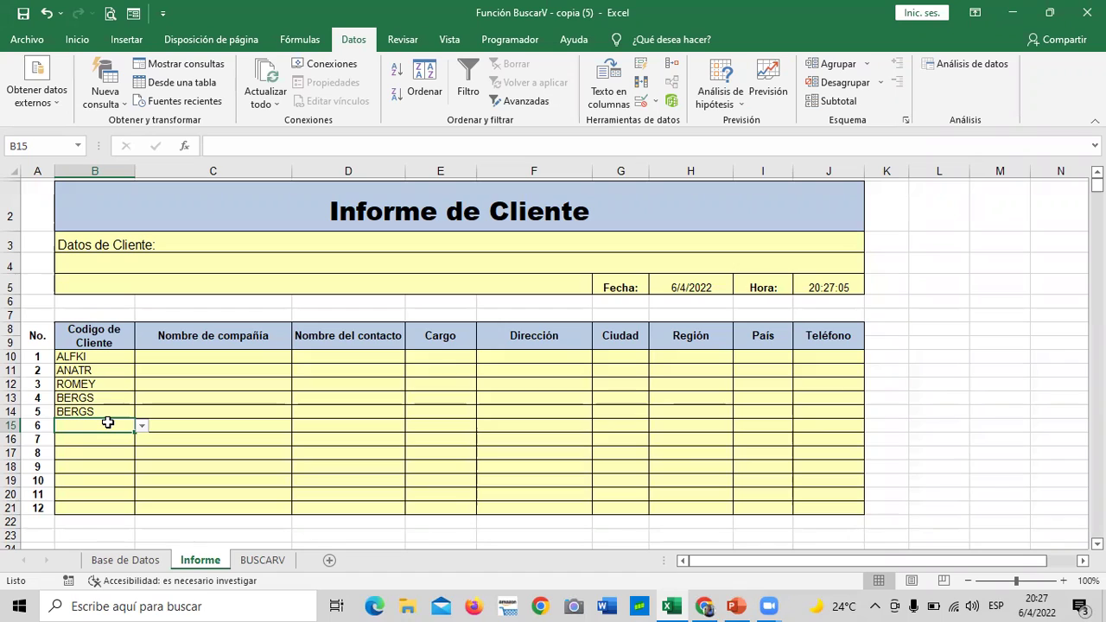
left_click(98, 437)
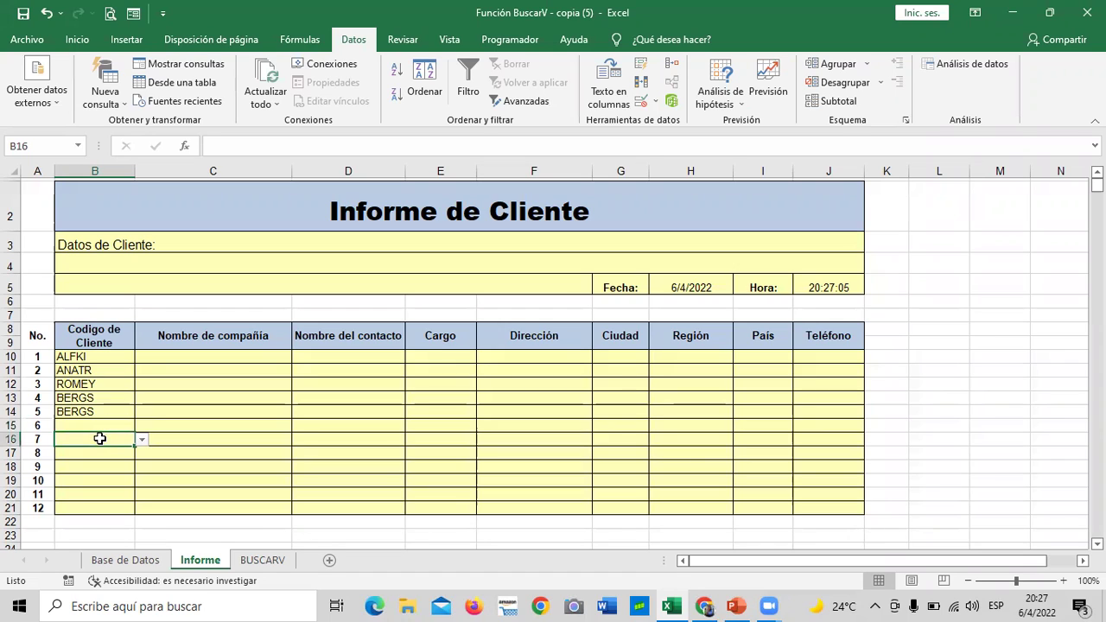
left_click(100, 426)
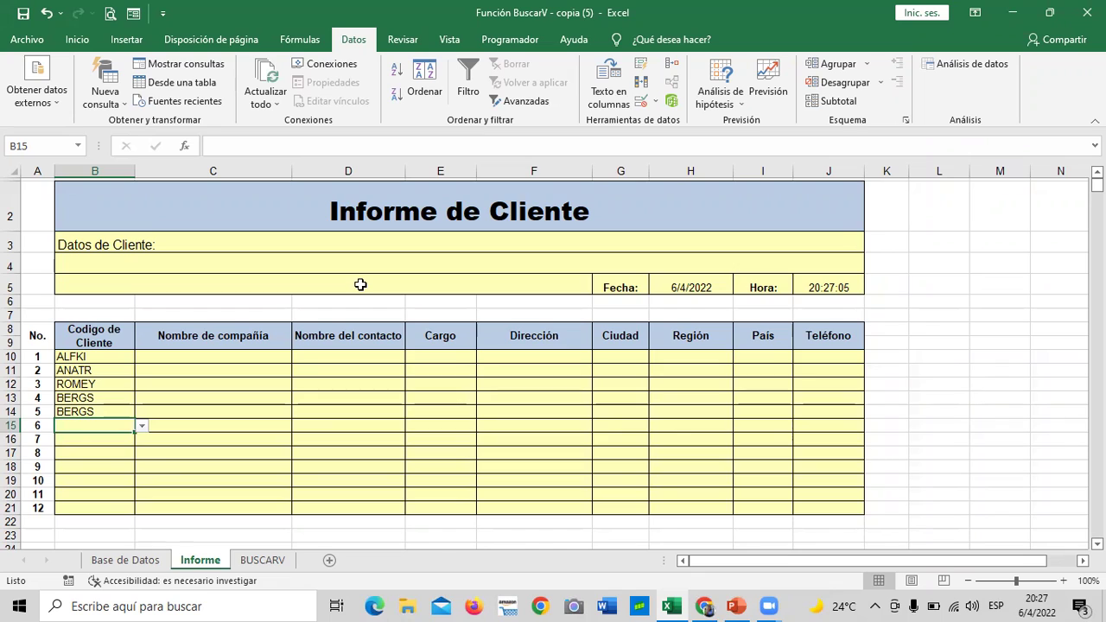
left_click(140, 425)
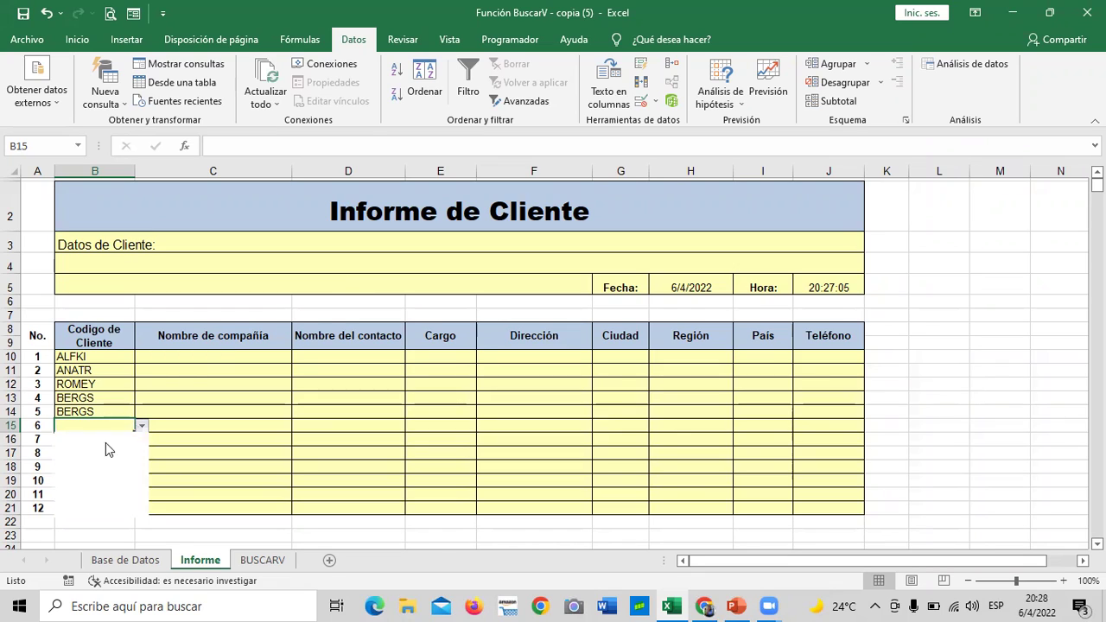
left_click(97, 502)
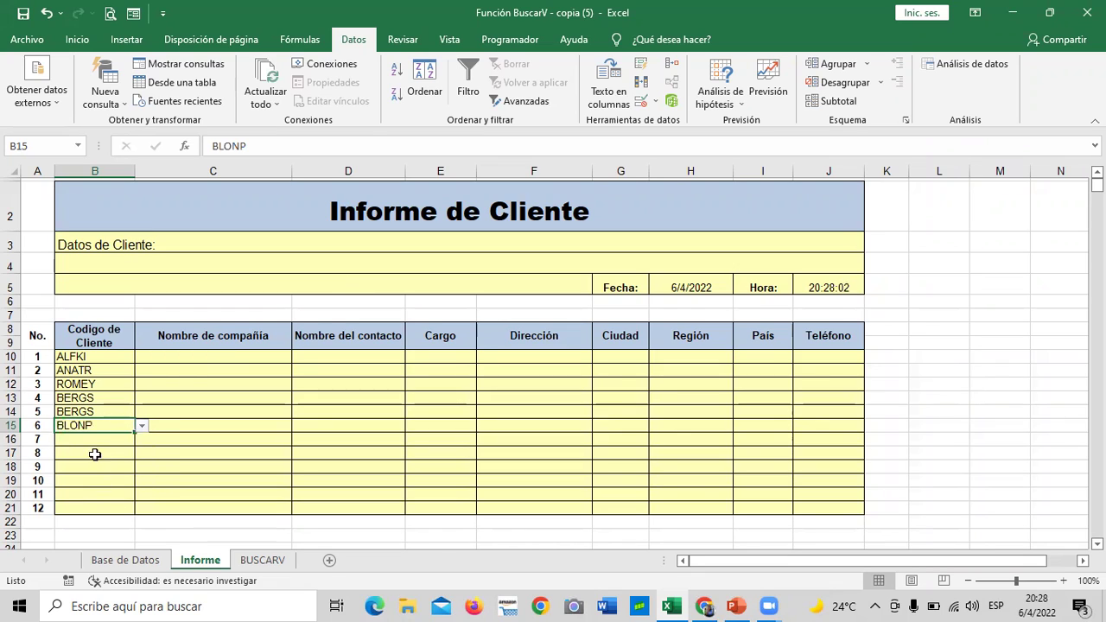
left_click(107, 356)
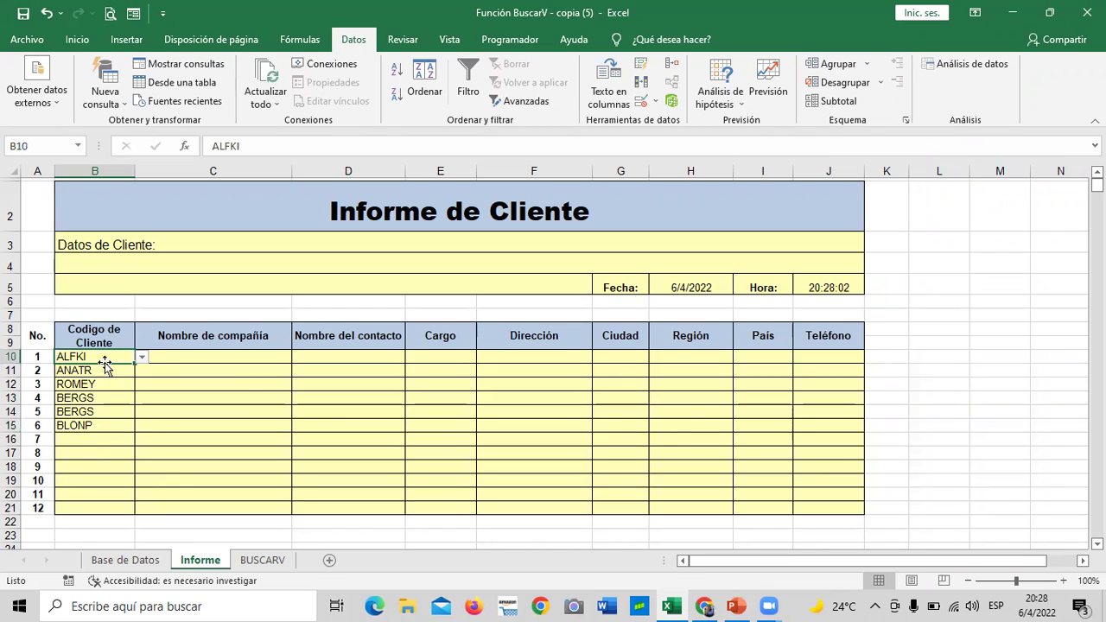
Step: Choose ANATR for the seventh customer code in B16, then deselect the table
left_click(92, 439)
left_click(142, 439)
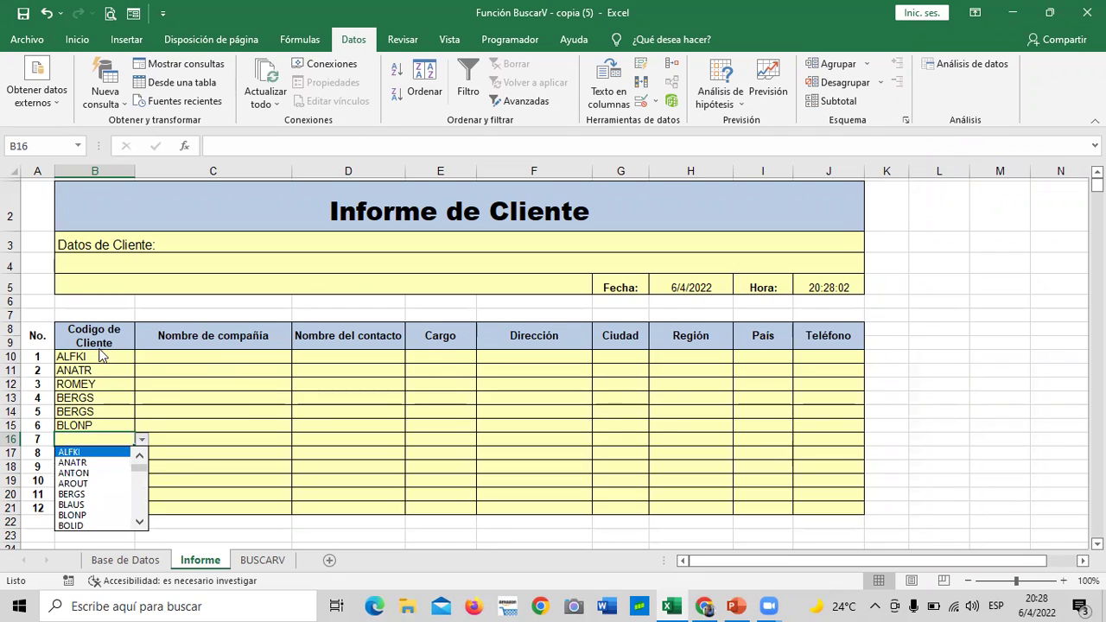
left_click(95, 463)
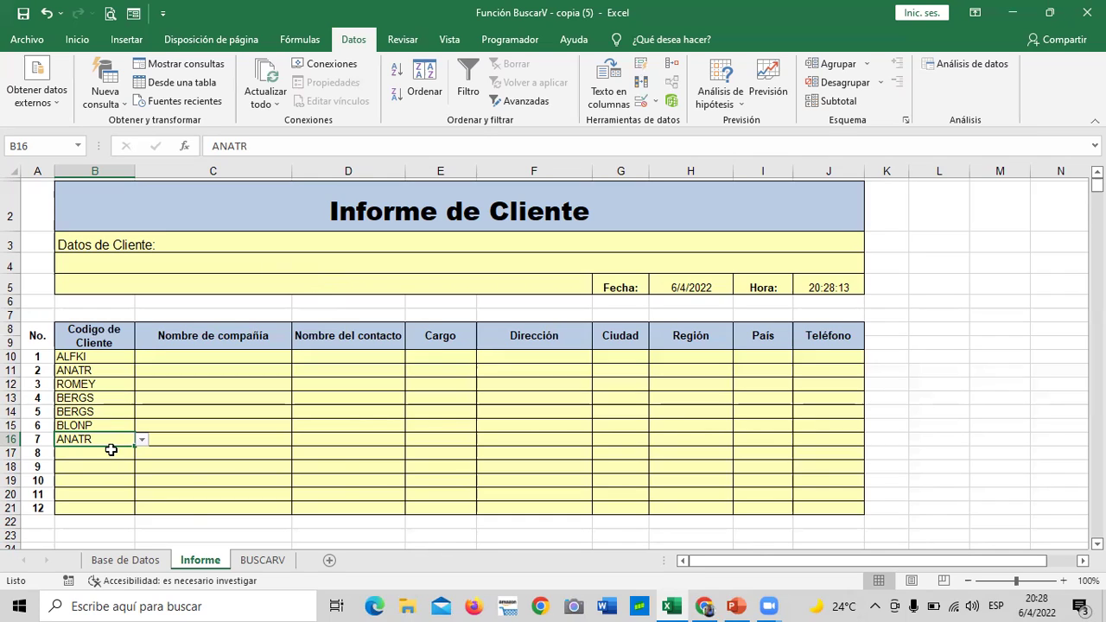
left_click(348, 444)
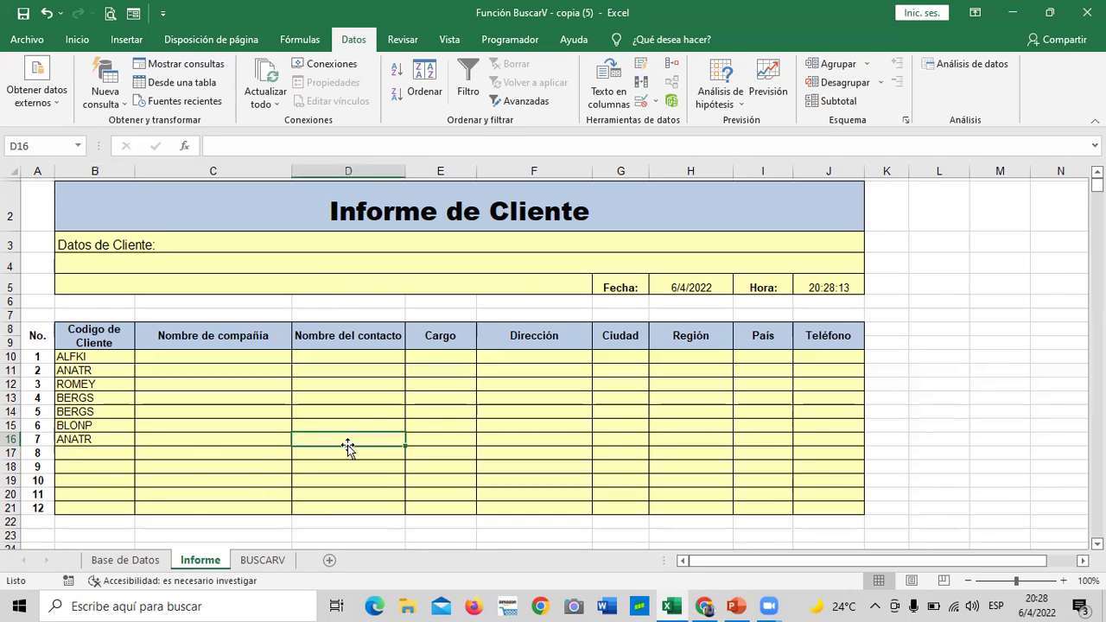
Step: Pick CACTU from the customer-code dropdown for cell B17
left_click(114, 451)
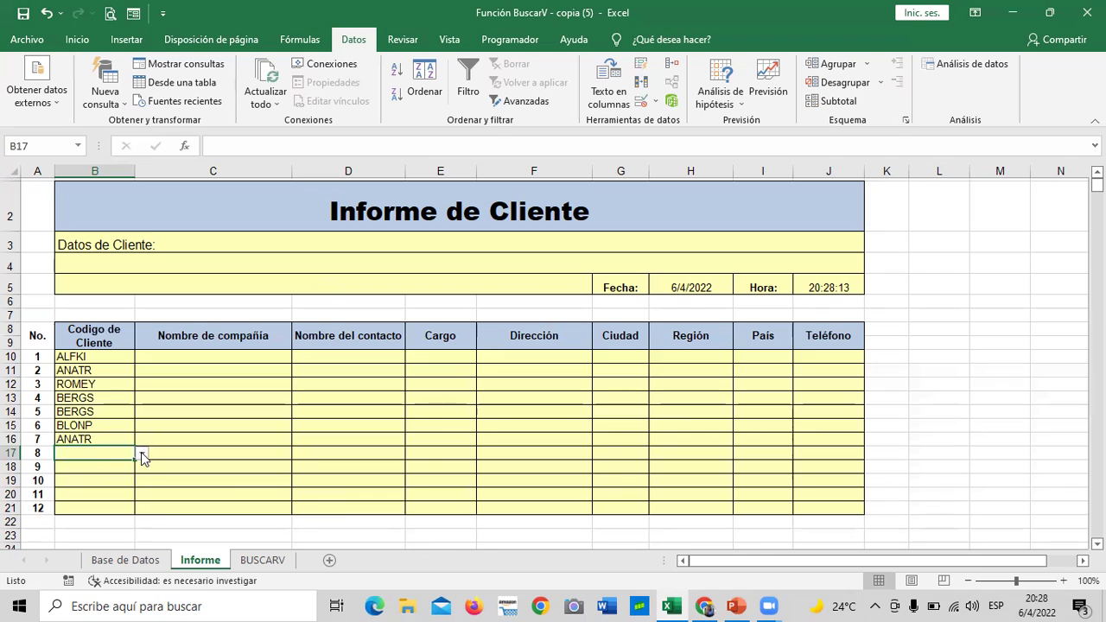
left_click(141, 453)
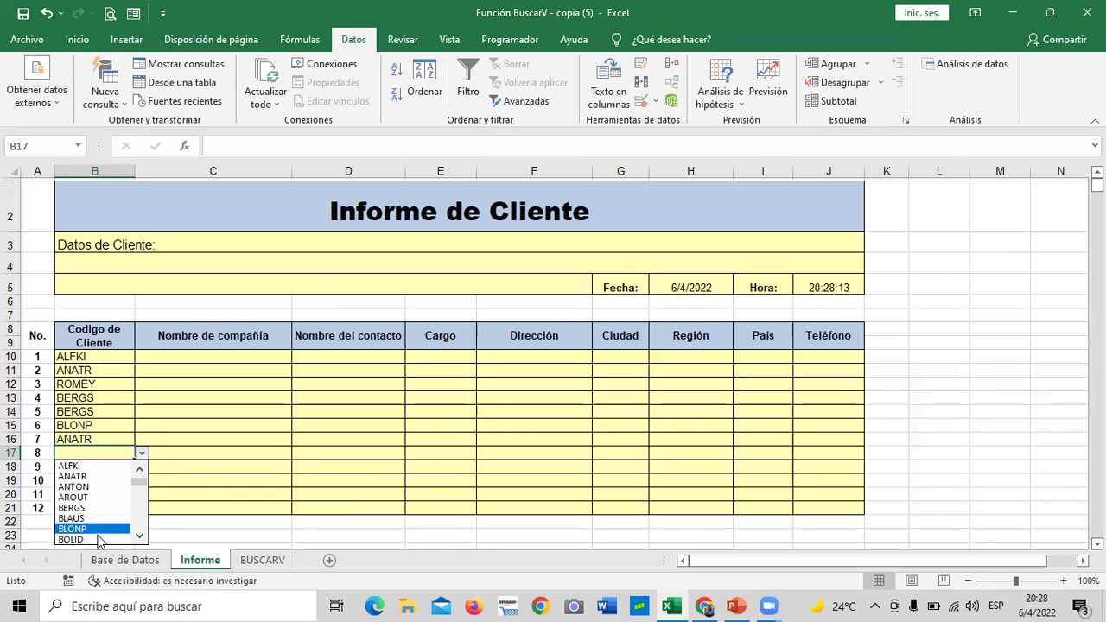
left_click(139, 537)
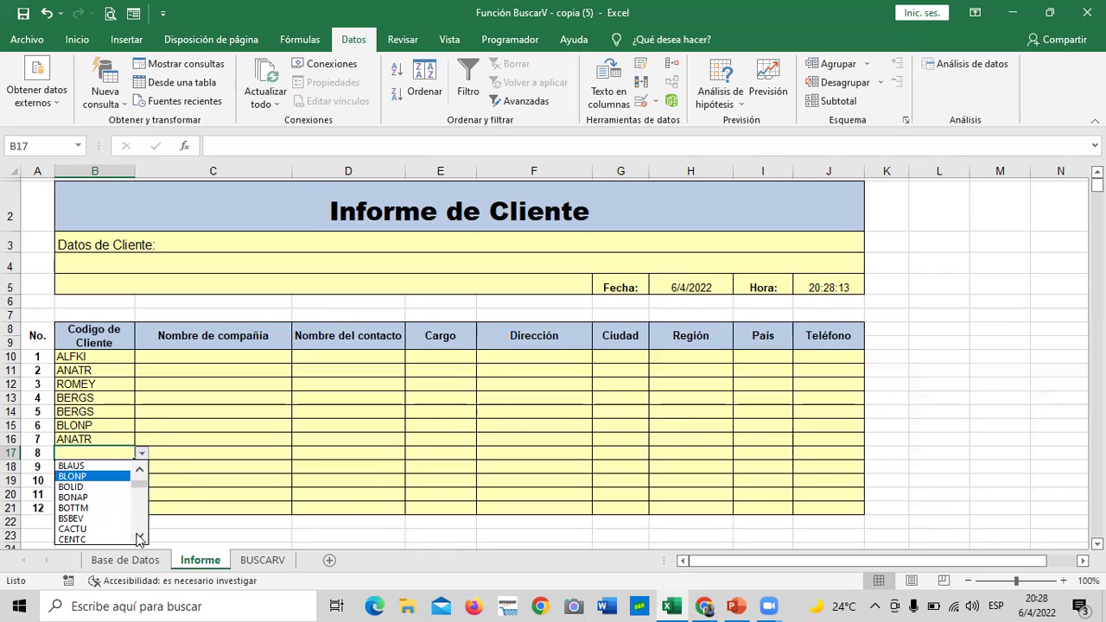
left_click(107, 529)
Step: Pick BOTTM from the customer-code dropdown for cell B18
left_click(103, 467)
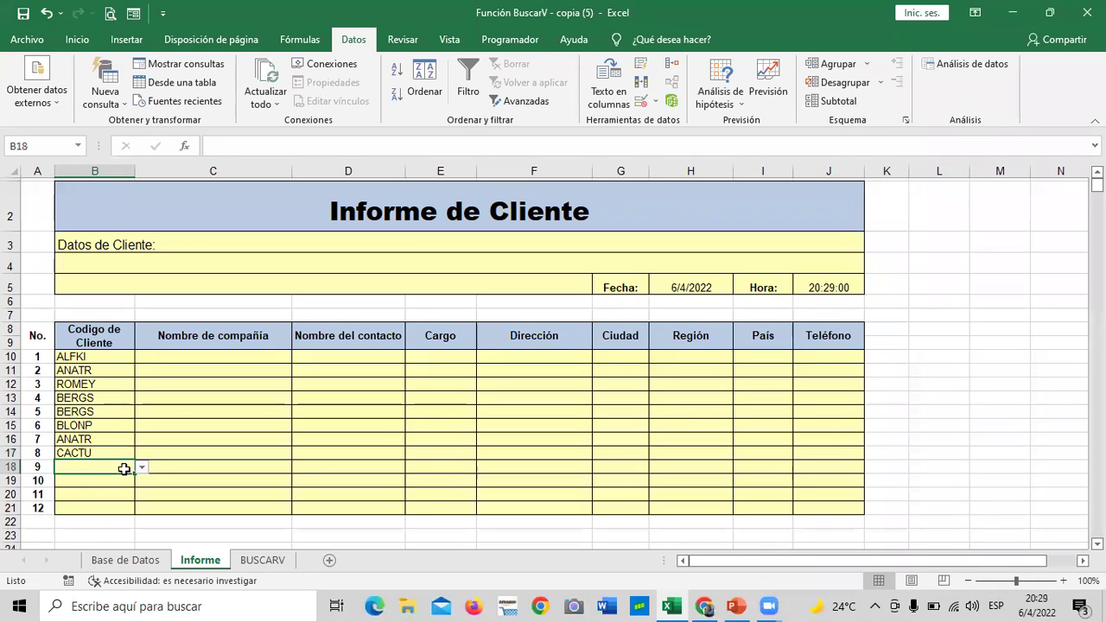
left_click(142, 467)
left_click(140, 551)
left_click(139, 551)
left_click(139, 552)
left_click(104, 543)
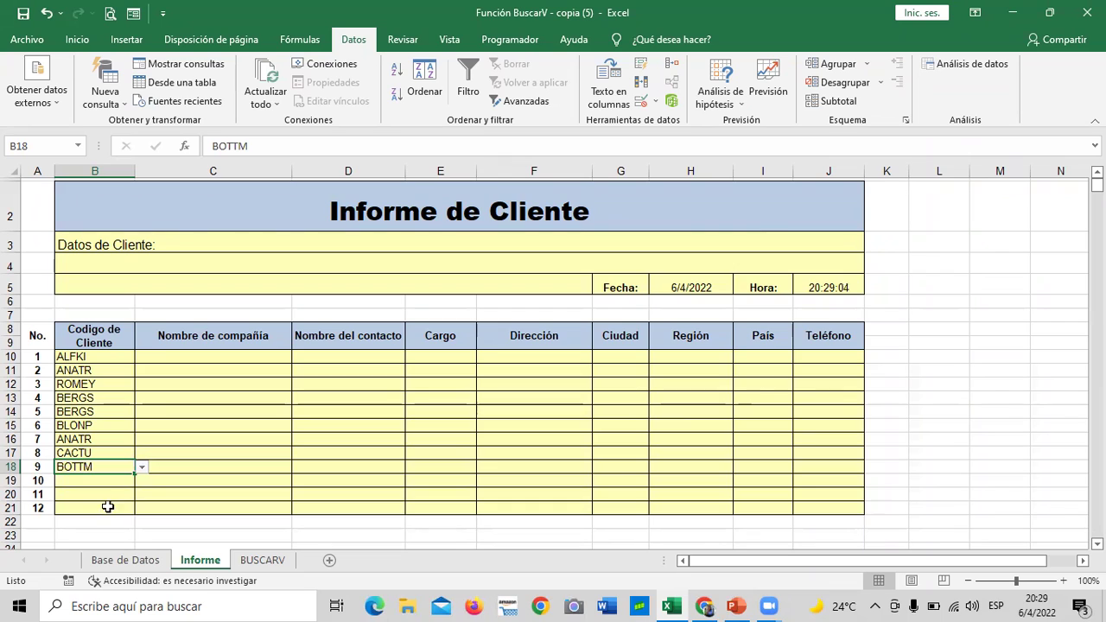
Step: Pick CHOPS from the customer-code dropdown for cell B19
left_click(103, 482)
left_click(142, 480)
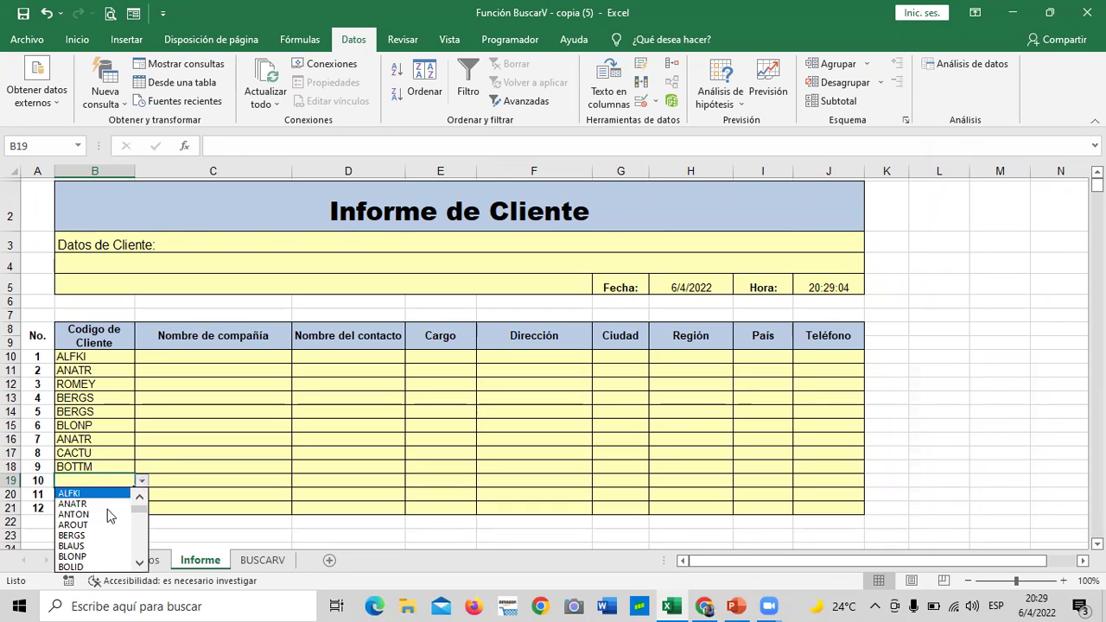
left_click(139, 562)
left_click(139, 563)
left_click(139, 563)
left_click(139, 563)
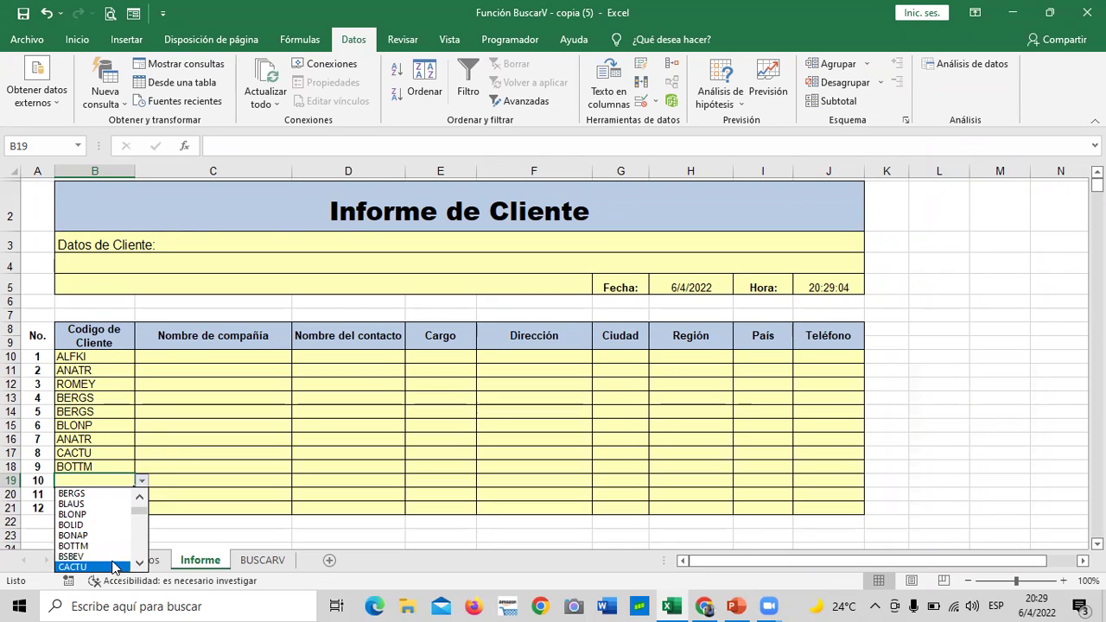
left_click(139, 563)
left_click(139, 563)
left_click(120, 564)
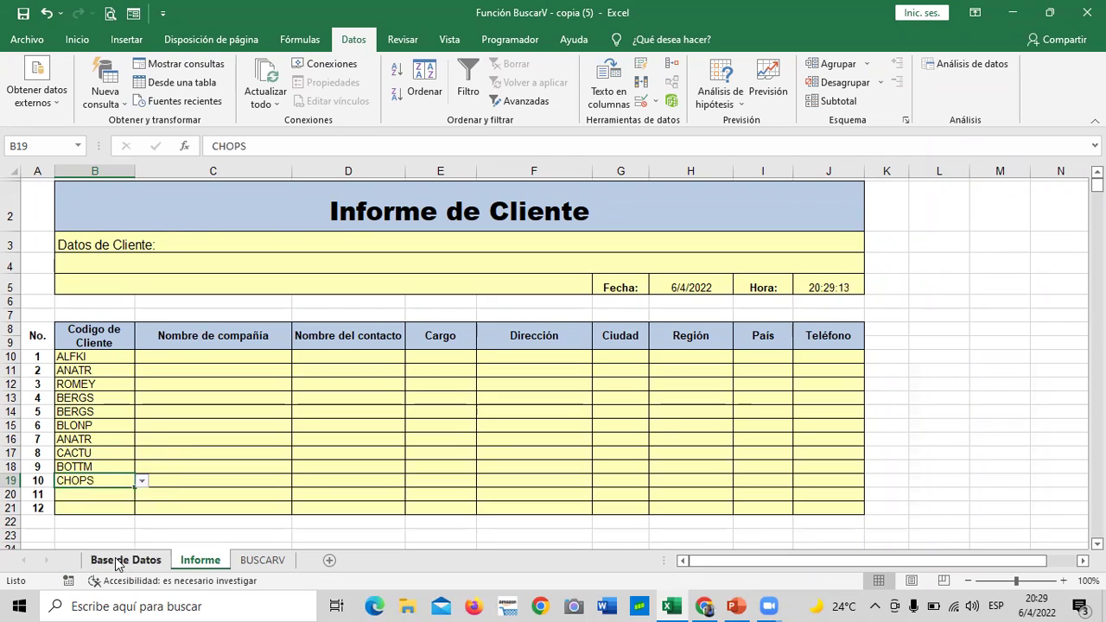
Step: Pick COMMI from the customer-code dropdown for cell B20
left_click(116, 495)
left_click(141, 495)
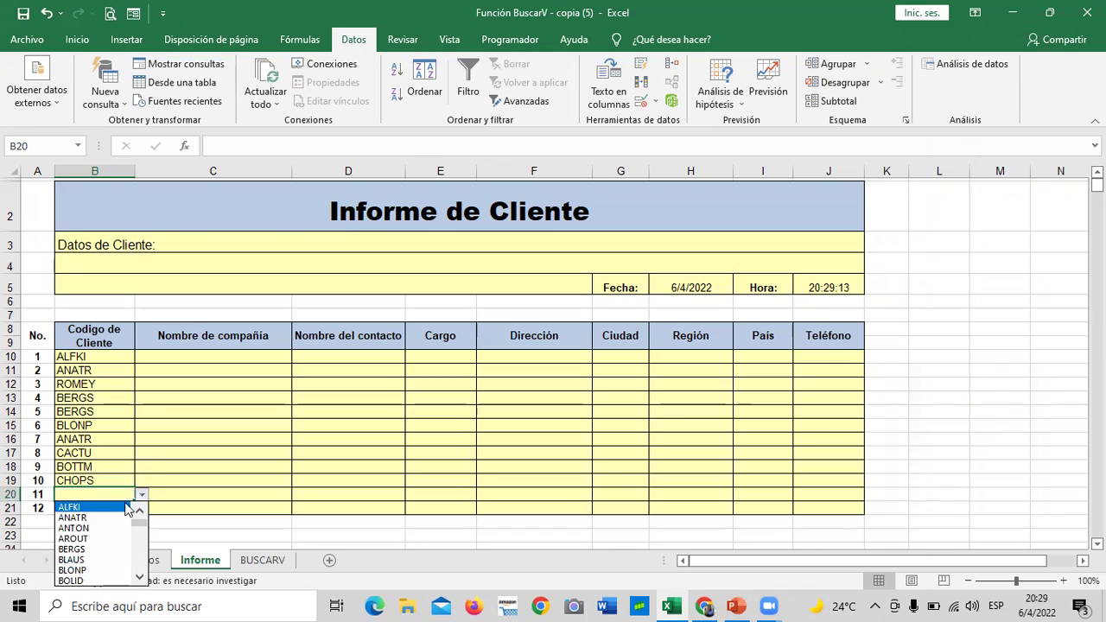
left_click(139, 576)
left_click(140, 577)
left_click(139, 577)
left_click(139, 577)
left_click(139, 577)
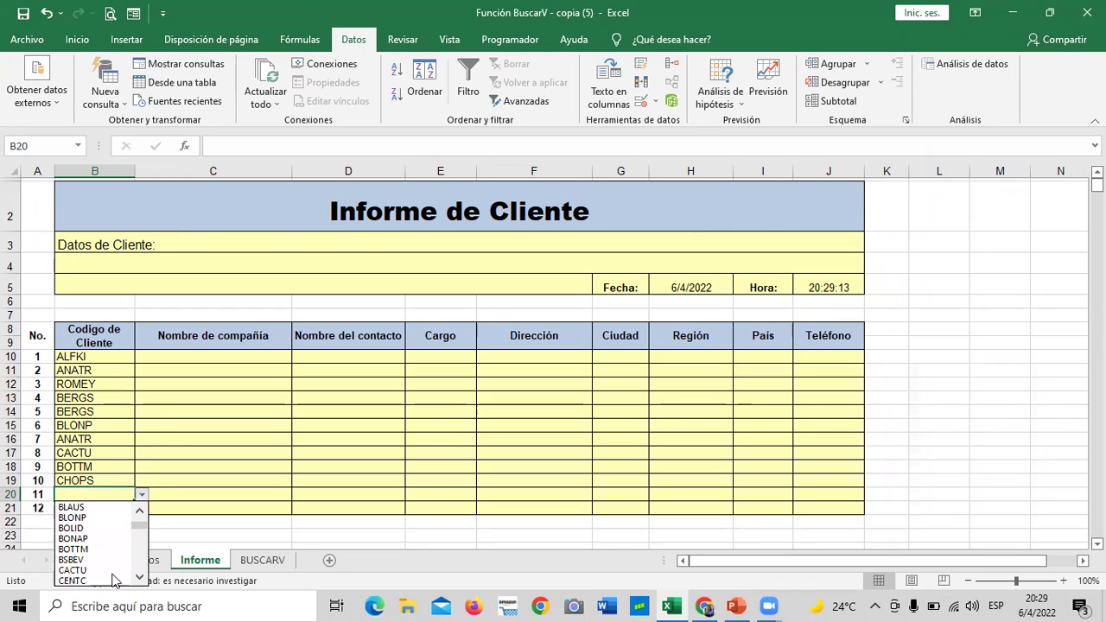
left_click(139, 577)
left_click(139, 577)
left_click(139, 577)
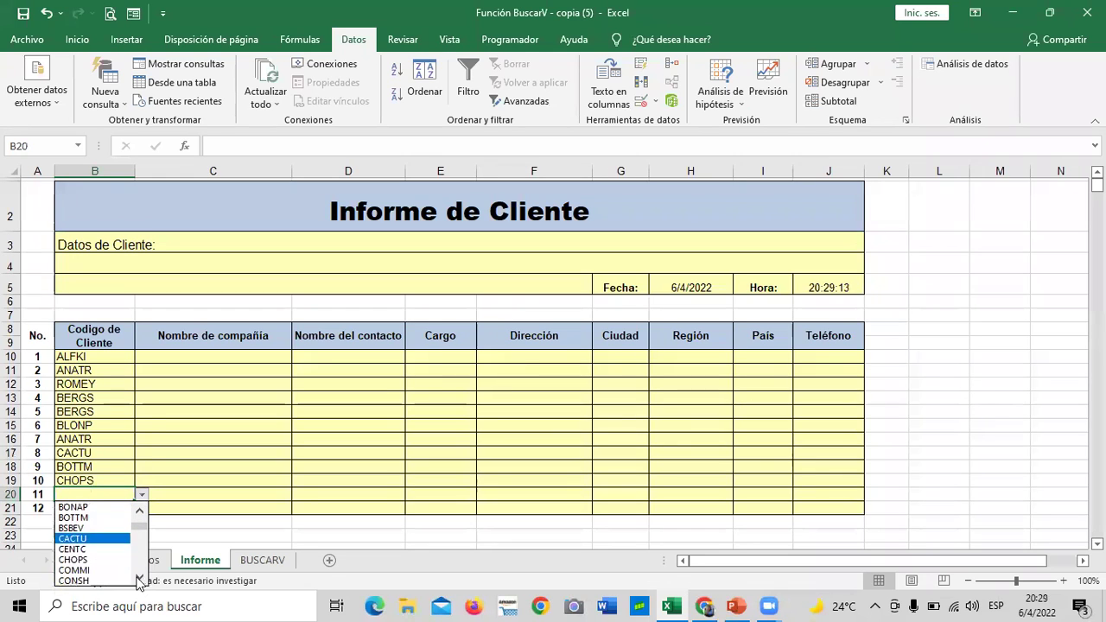
left_click(107, 573)
Step: Pick LONEP from the customer-code dropdown for cell B21, then select C20
left_click(116, 510)
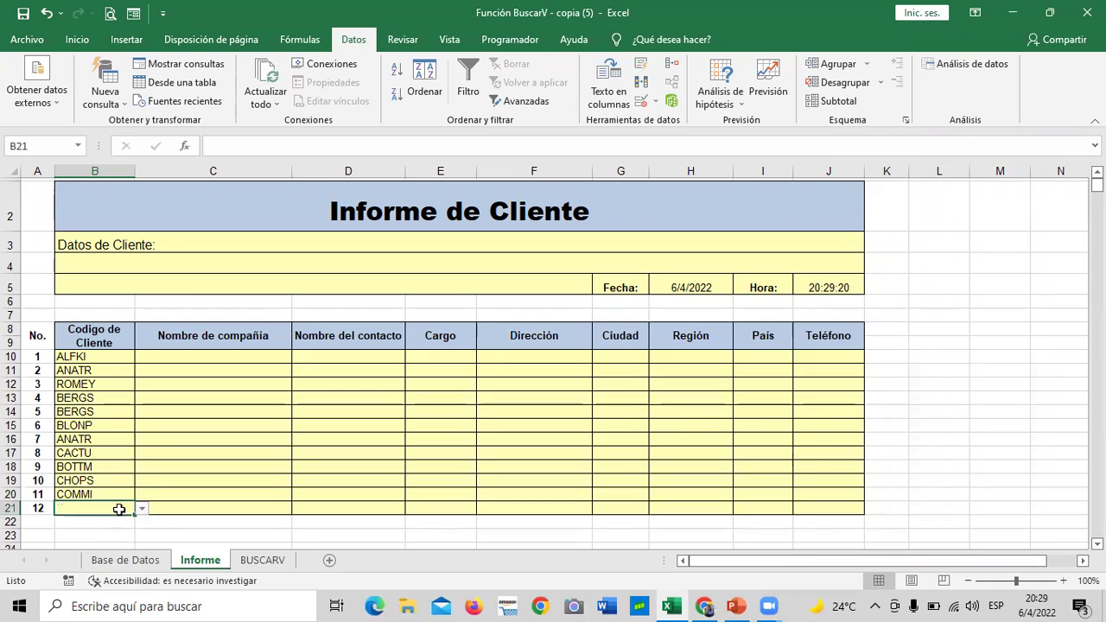
left_click(141, 511)
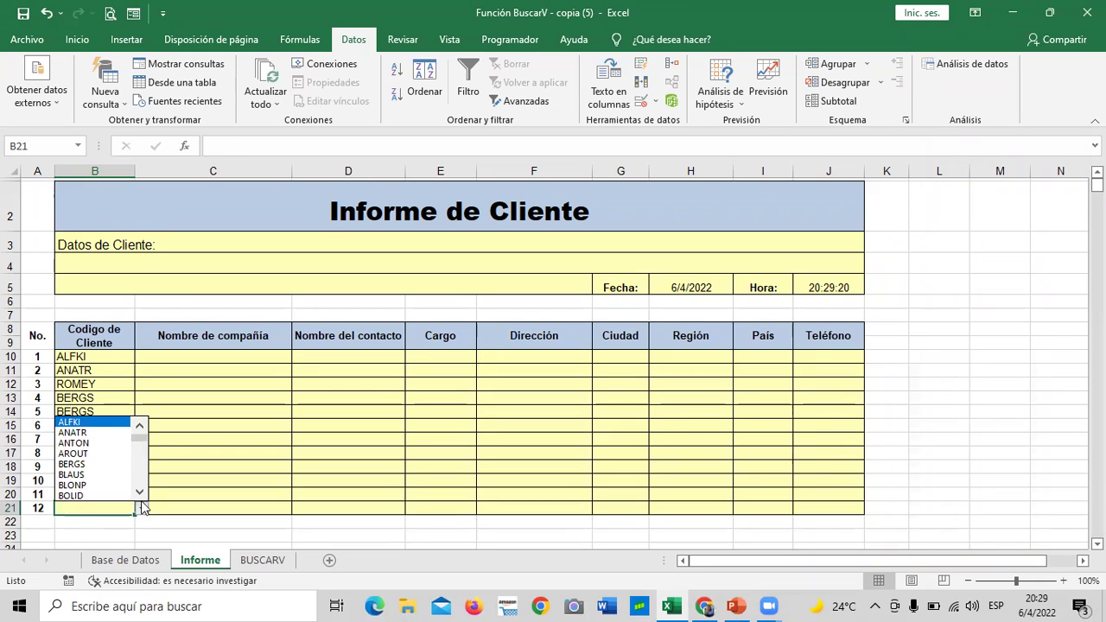
left_click(139, 493)
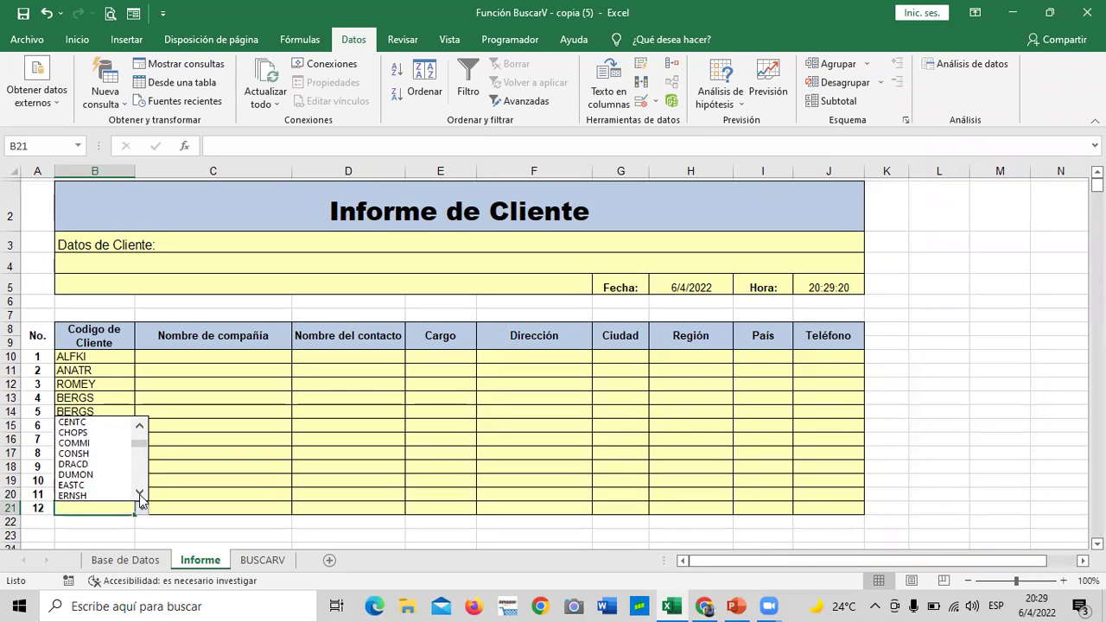
left_click(139, 495)
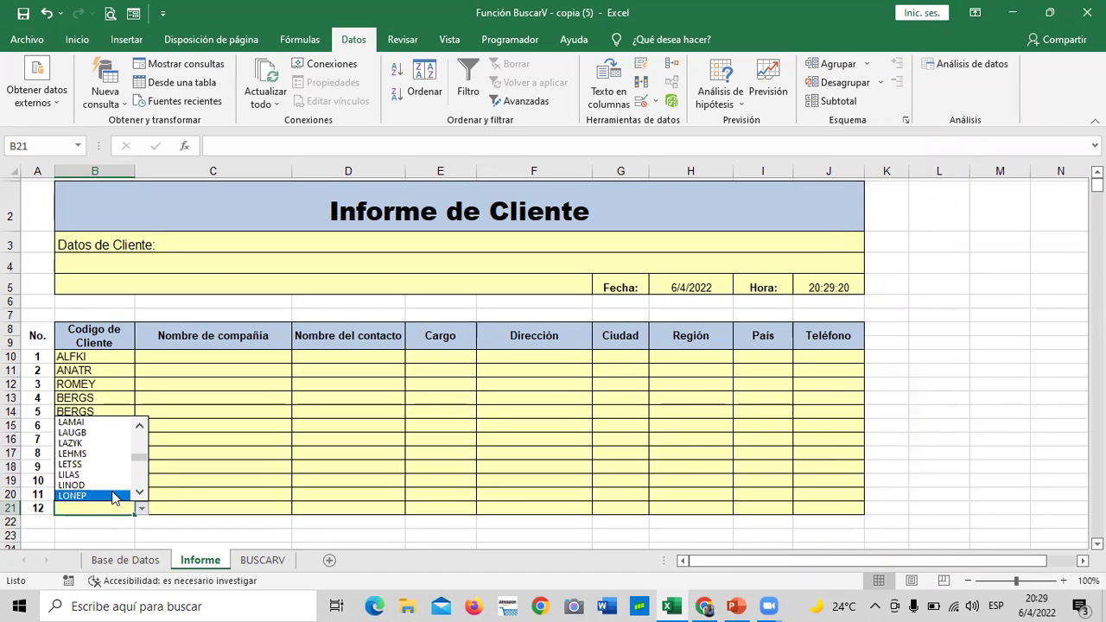
left_click(112, 496)
left_click(194, 490)
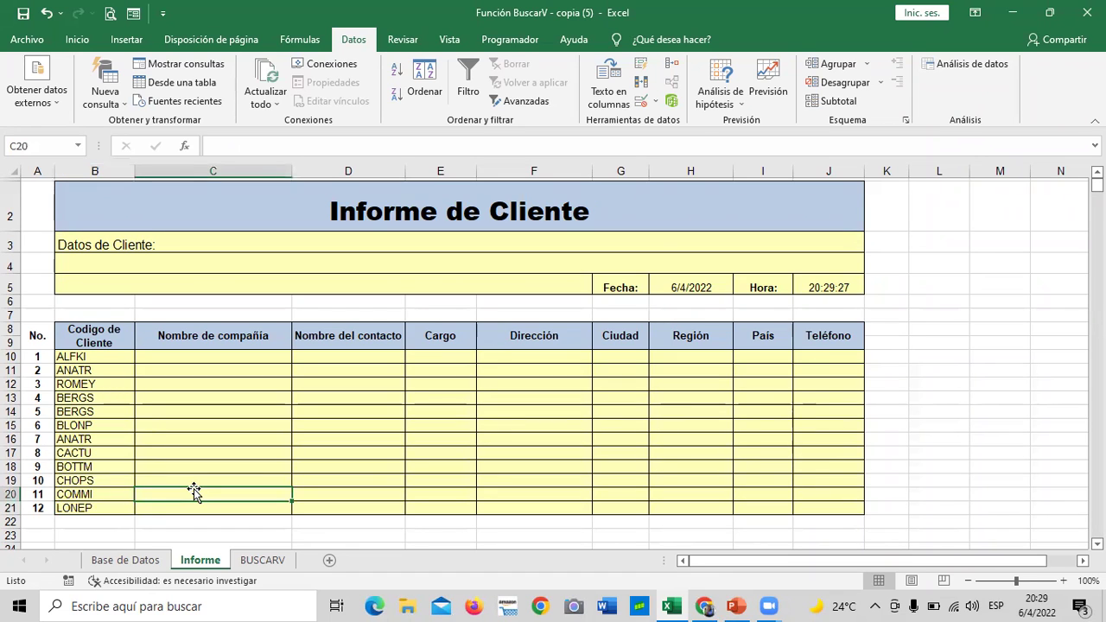
scroll(194, 490, "down", 2)
scroll(314, 497, "down", 3)
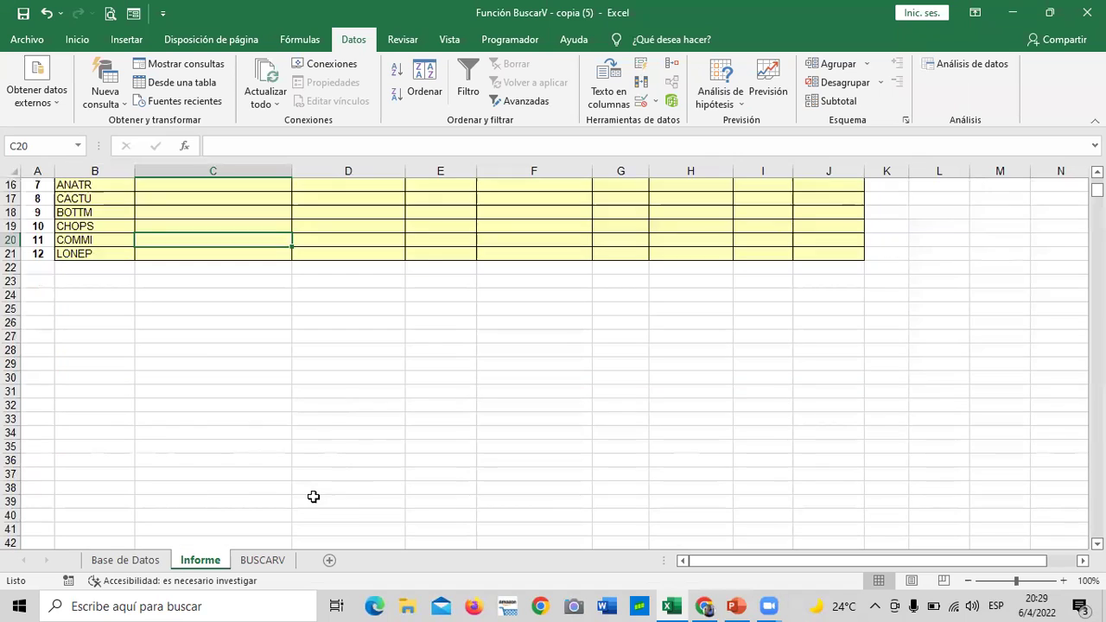
scroll(147, 390, "up", 2)
scroll(147, 396, "down", 1)
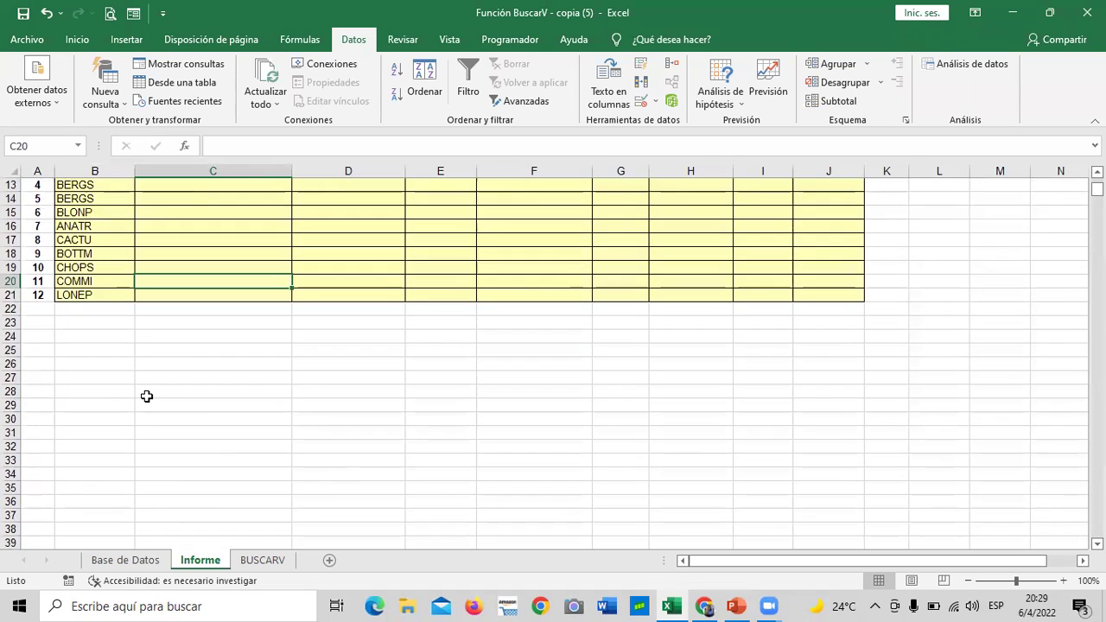
scroll(147, 395, "up", 3)
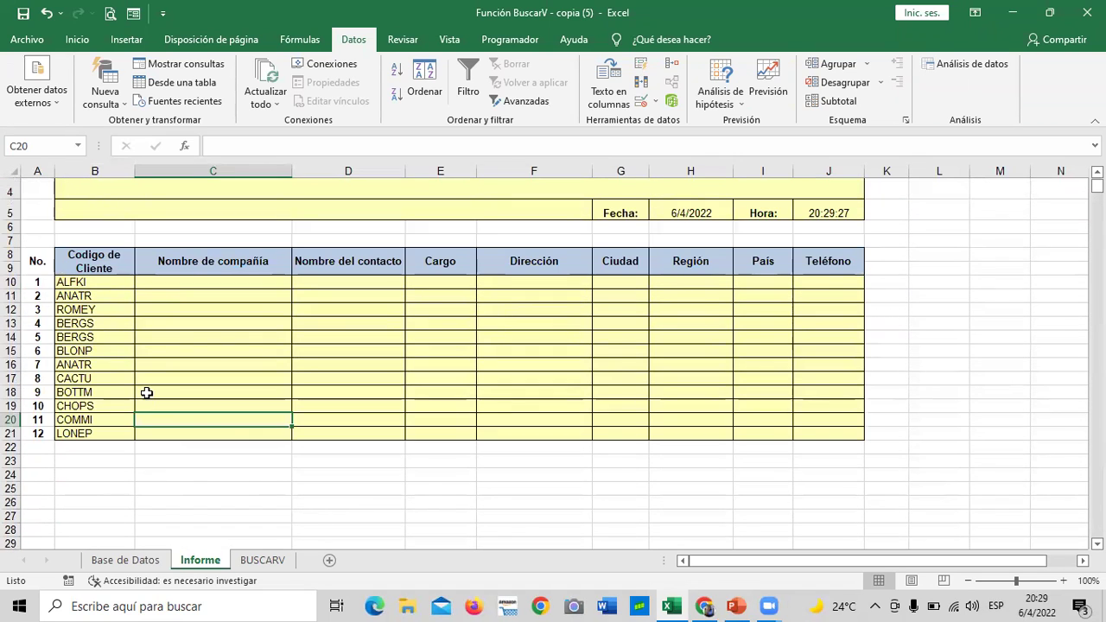
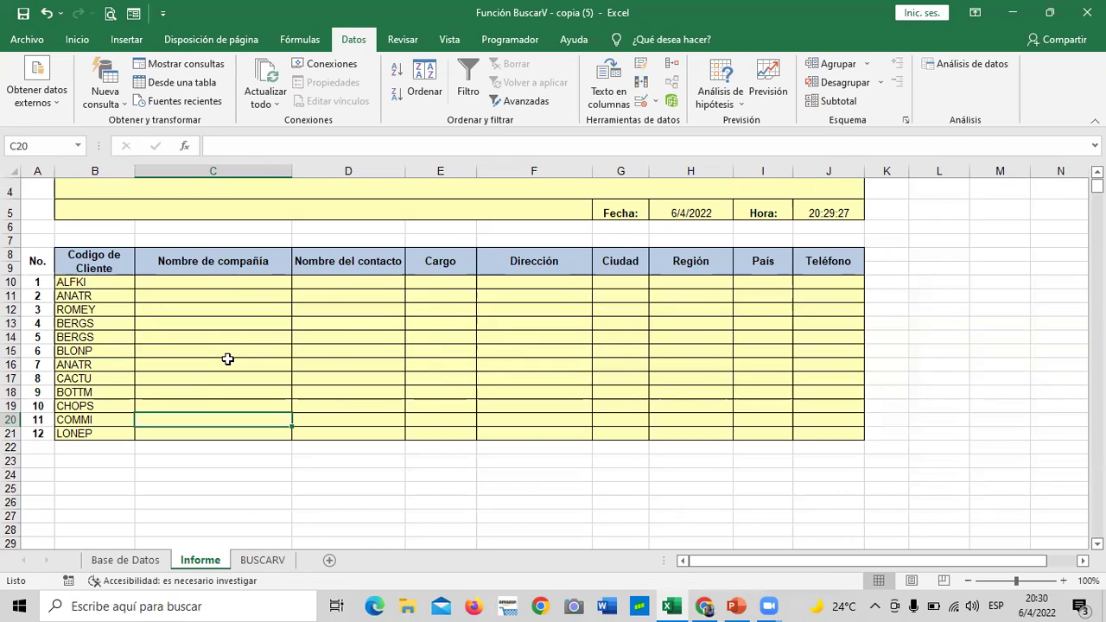
Step: Scroll below the Informe table and try selecting cells in column C around C34
scroll(428, 363, "down", 2)
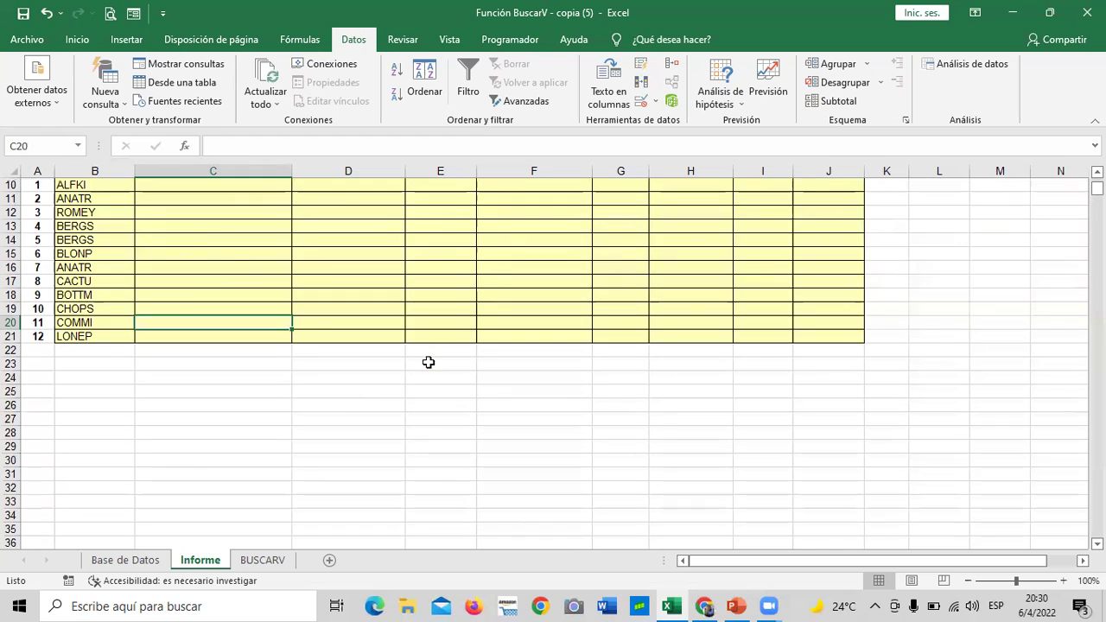
scroll(332, 415, "up", 3)
scroll(117, 356, "down", 3)
scroll(198, 461, "down", 1)
scroll(178, 425, "down", 3)
scroll(199, 445, "up", 3)
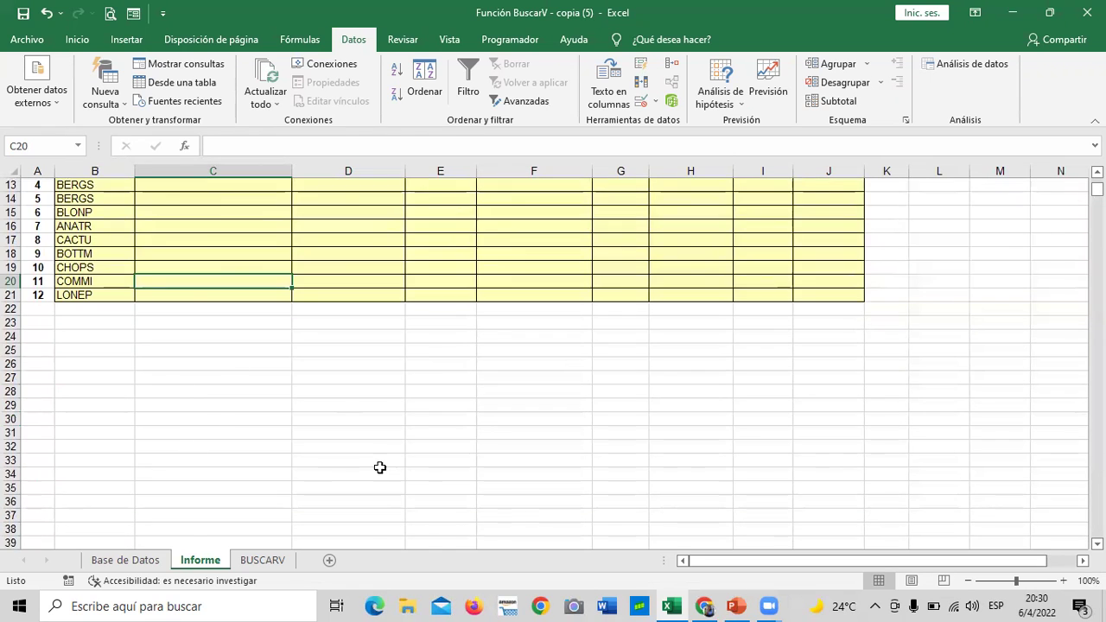
scroll(345, 423, "down", 2)
left_click(180, 391)
left_click(415, 431)
left_click(231, 389)
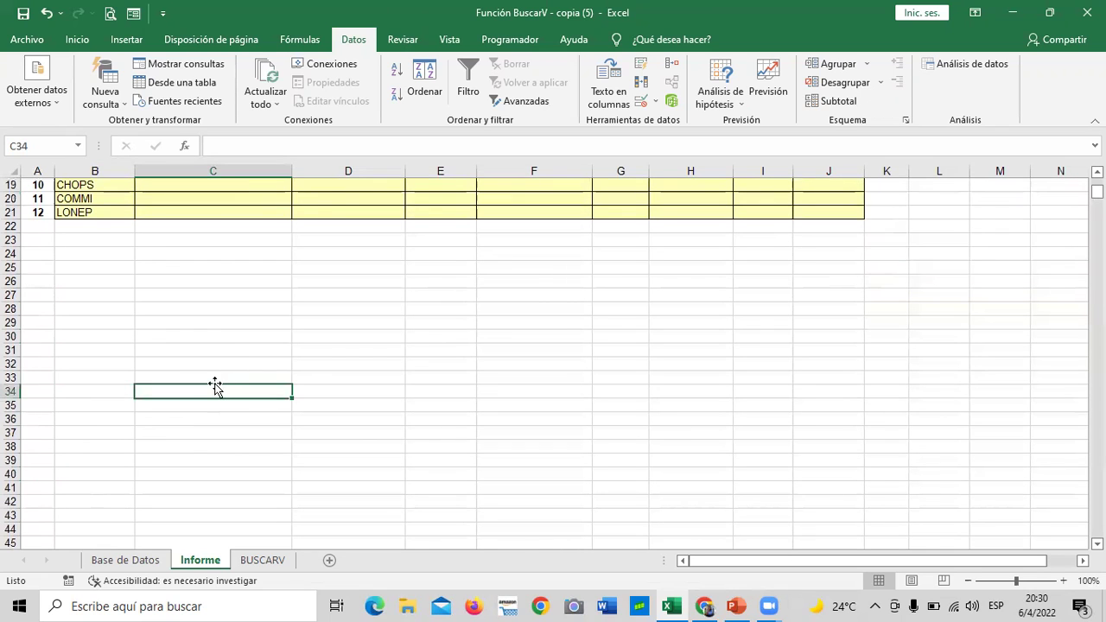
left_click_drag(183, 388, 214, 513)
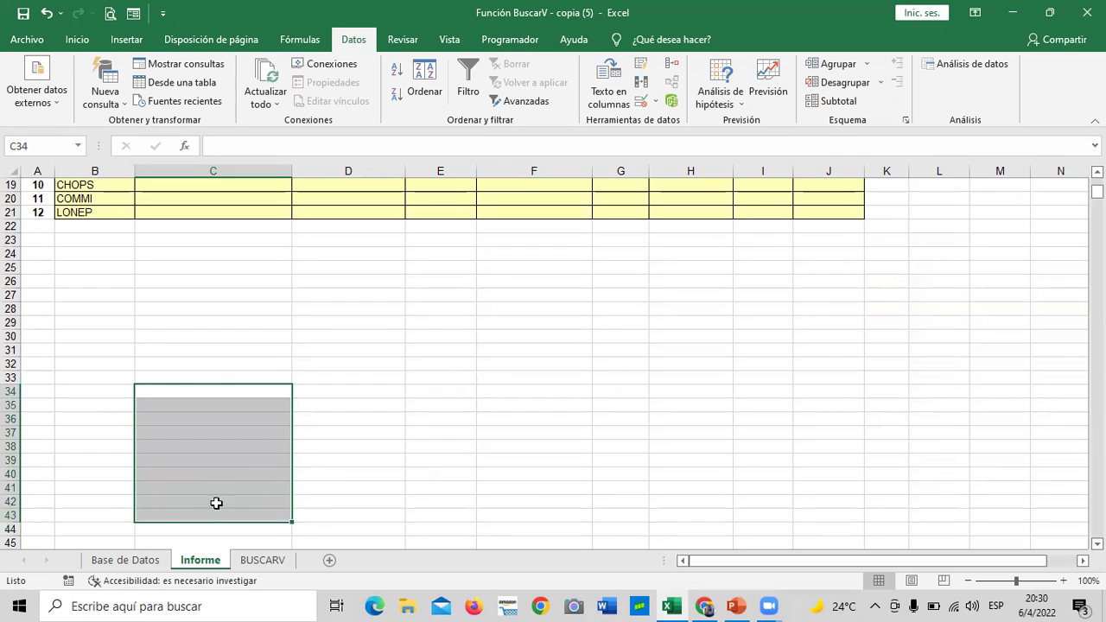
left_click(366, 460)
left_click(214, 392)
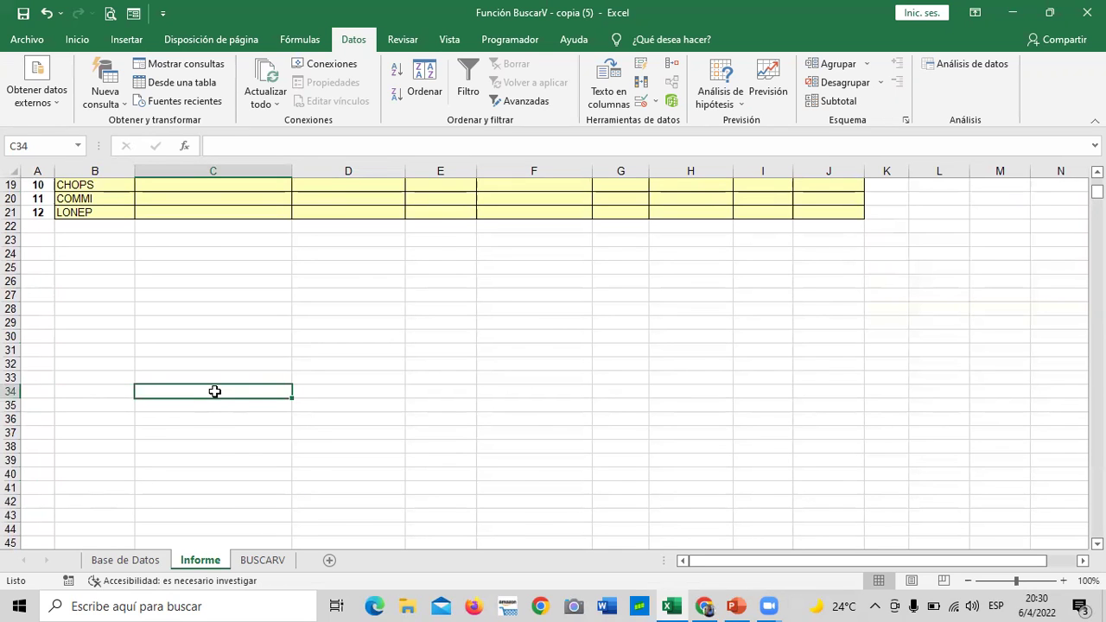
Step: Select the range C30 through C38 below the table
scroll(216, 391, "up", 2)
scroll(173, 346, "up", 1)
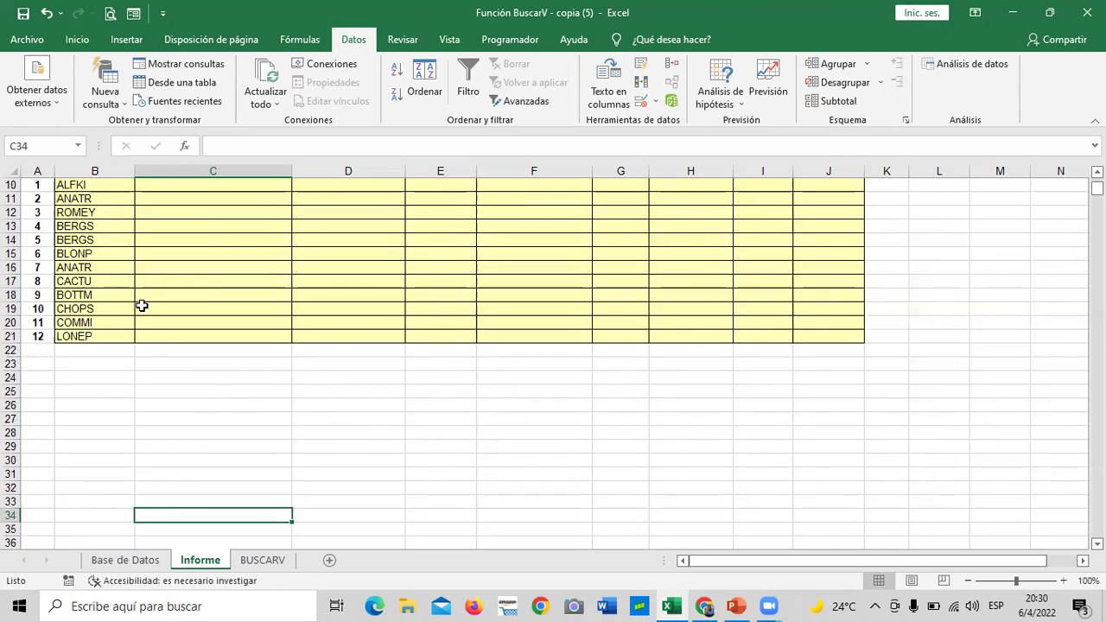
scroll(141, 304, "up", 2)
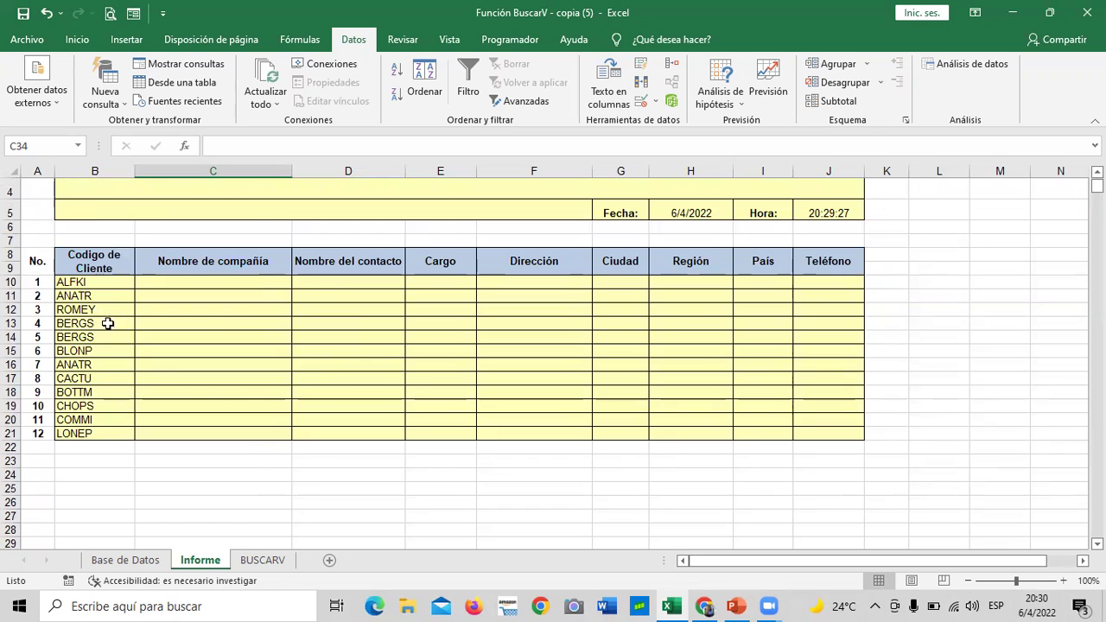
scroll(285, 498, "down", 3)
left_click(202, 416)
left_click_drag(201, 415, 215, 527)
scroll(353, 456, "down", 2)
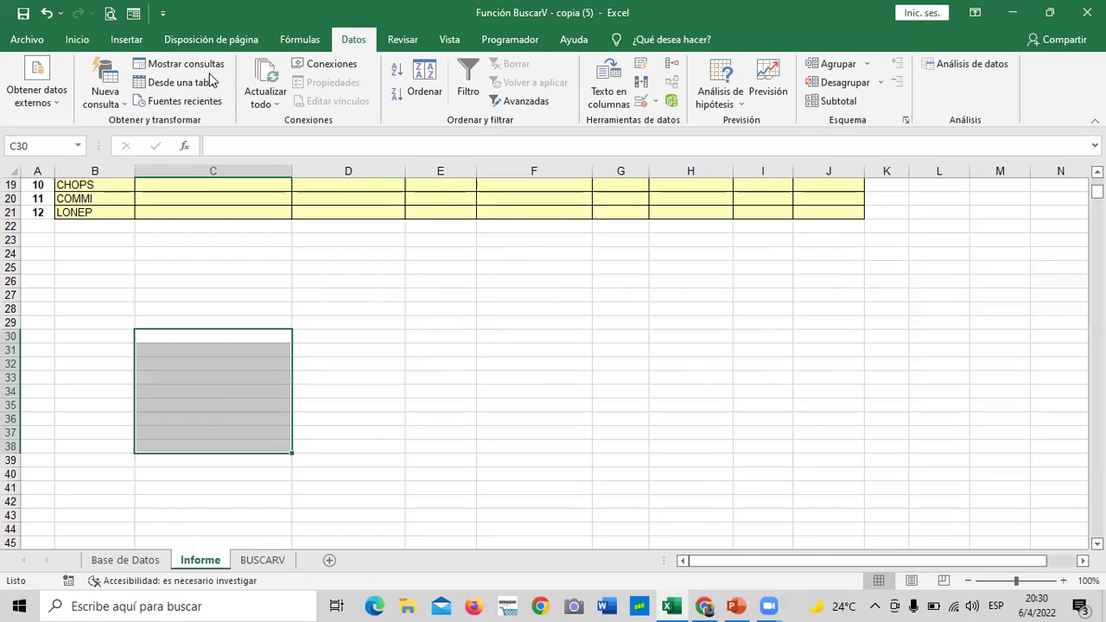
Step: Start a Lista data validation for C30:C38 and collapse it to choose the Origen range
left_click(654, 105)
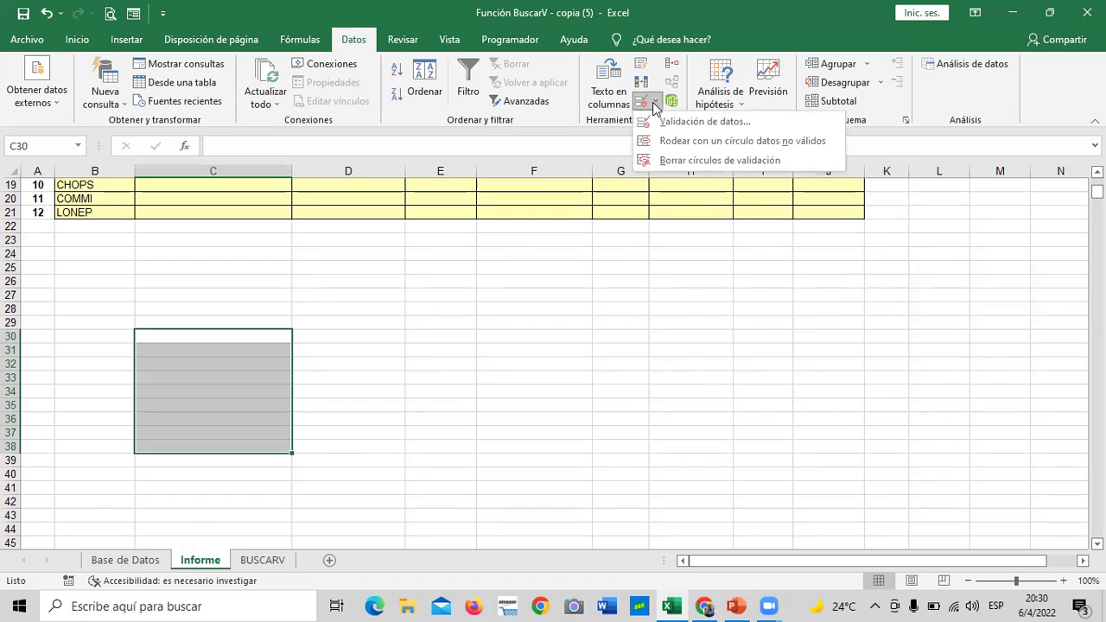
left_click(683, 121)
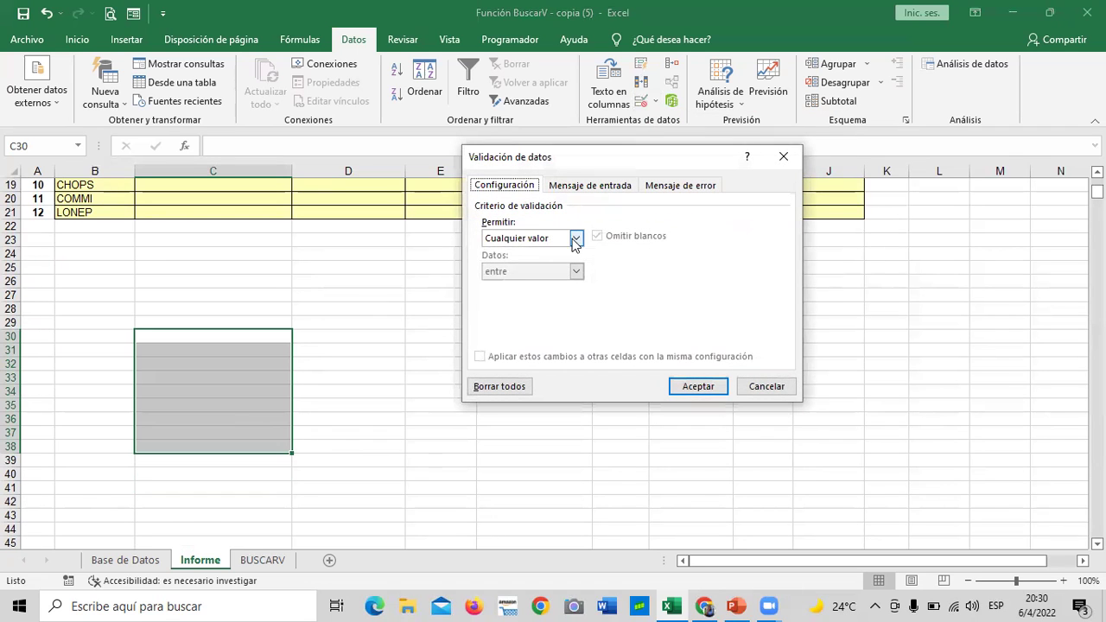
left_click(575, 239)
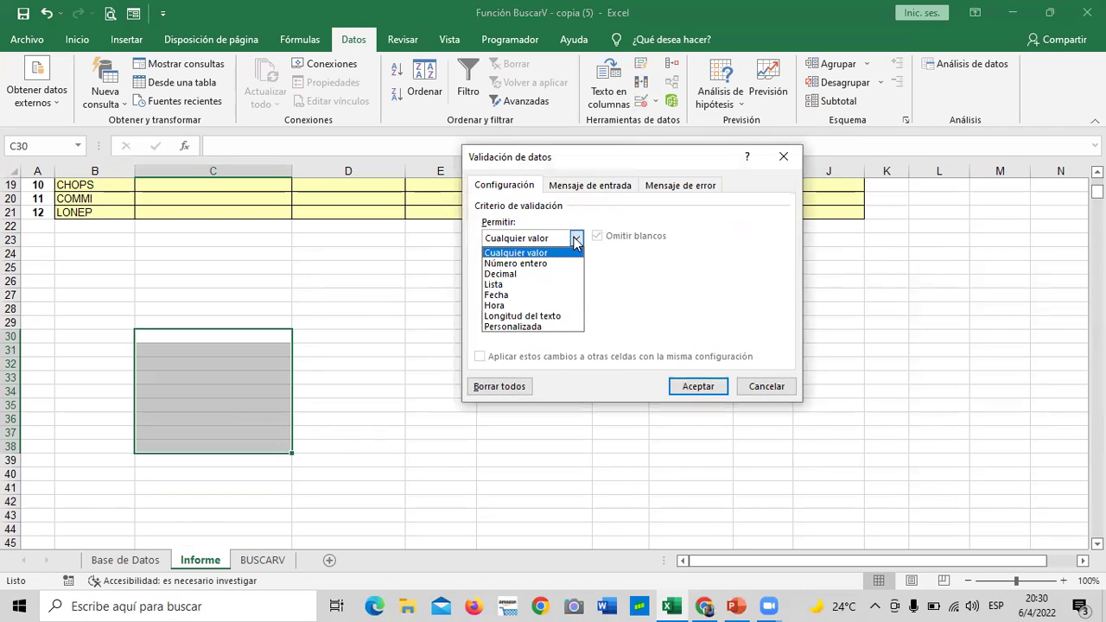
left_click(495, 284)
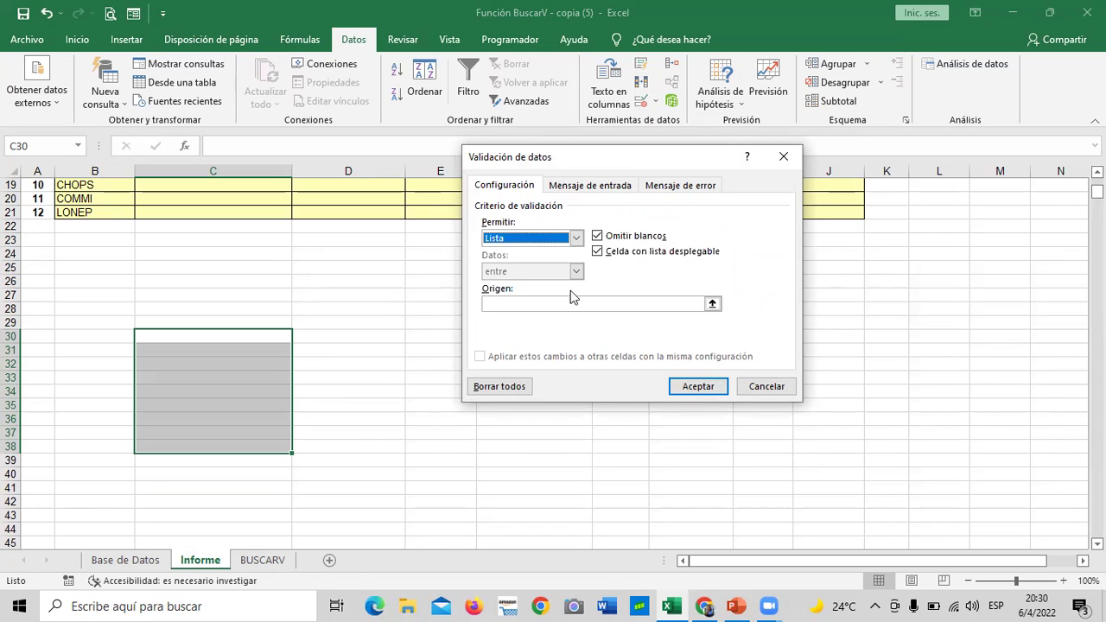
left_click(713, 305)
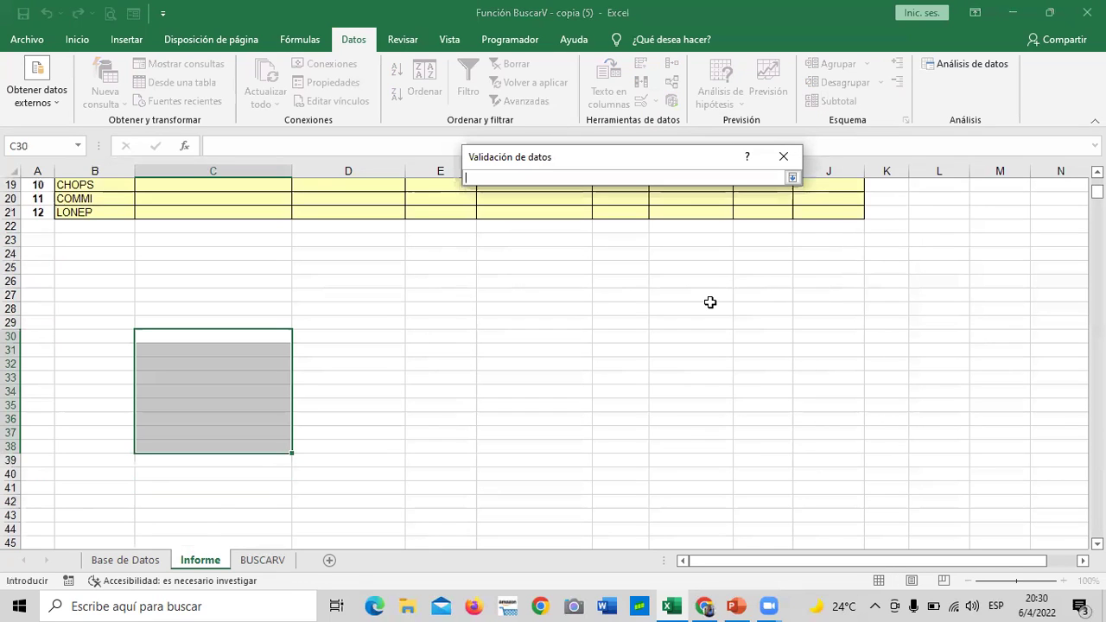
left_click_drag(673, 161, 686, 167)
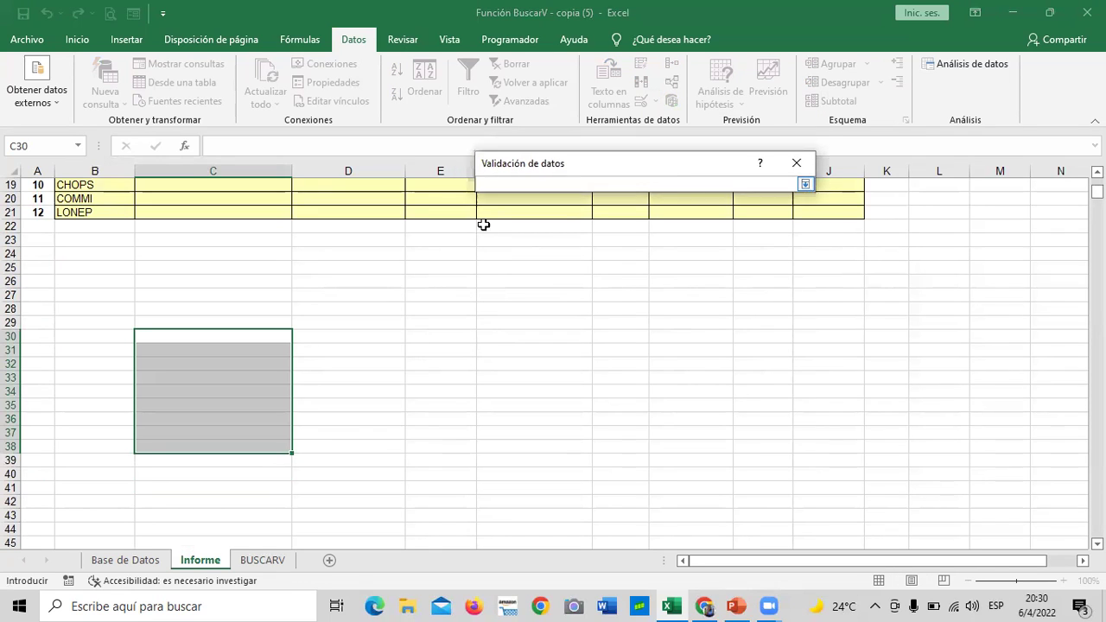
left_click(283, 559)
left_click(199, 562)
type("=")
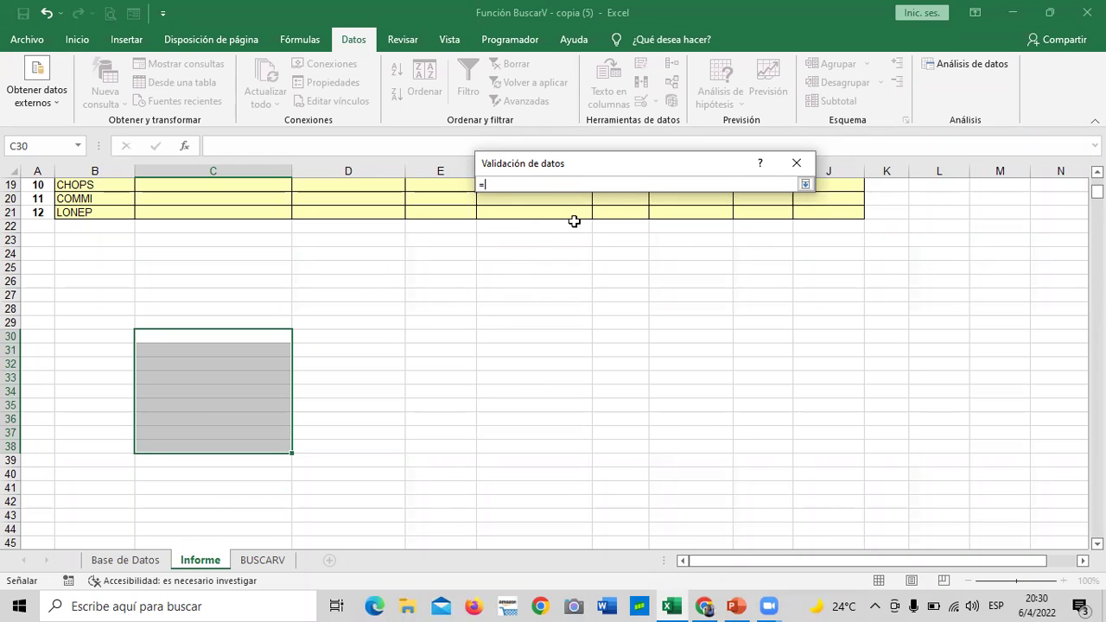
Step: Look through the sheets for the source data, ending on Base de Datos
left_click(135, 561)
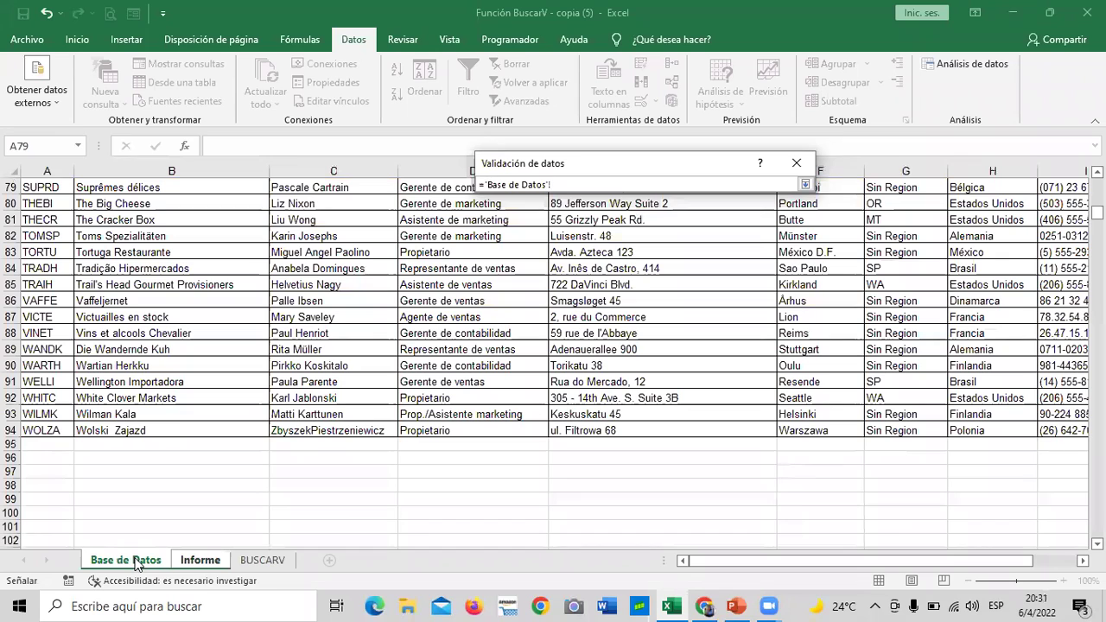
left_click(192, 562)
left_click(268, 561)
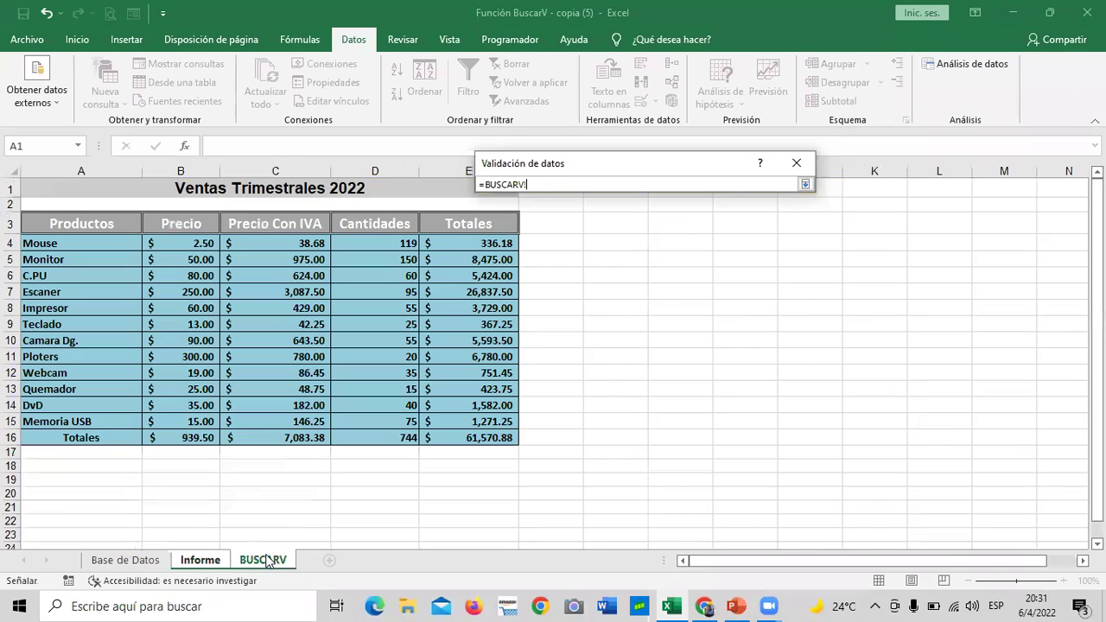
left_click(202, 561)
left_click(129, 561)
left_click(202, 561)
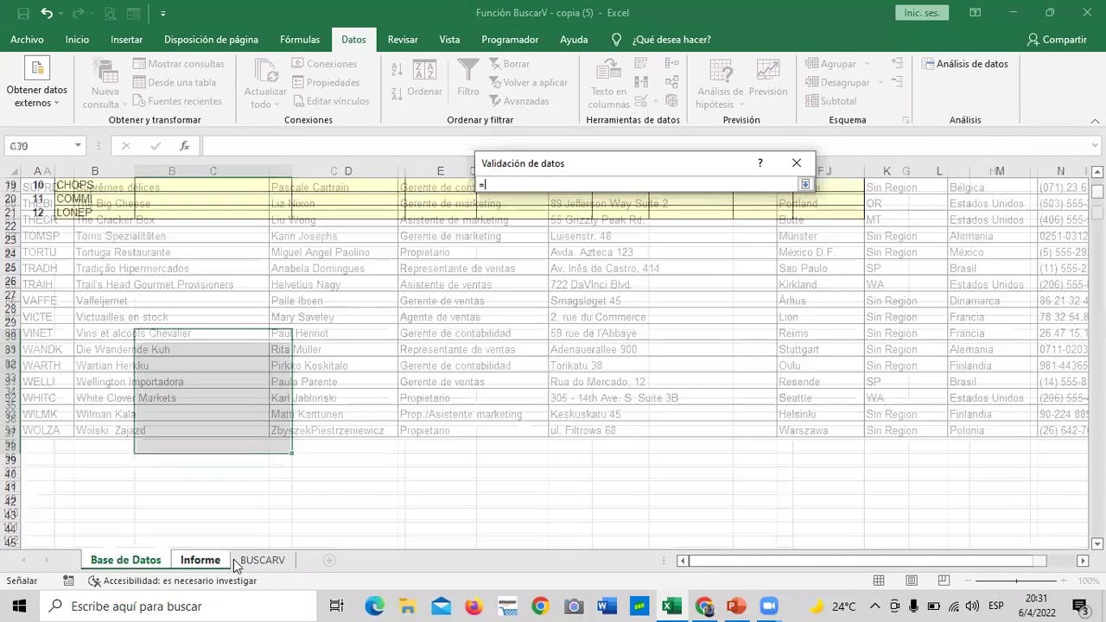
left_click(264, 562)
left_click(202, 561)
left_click(130, 561)
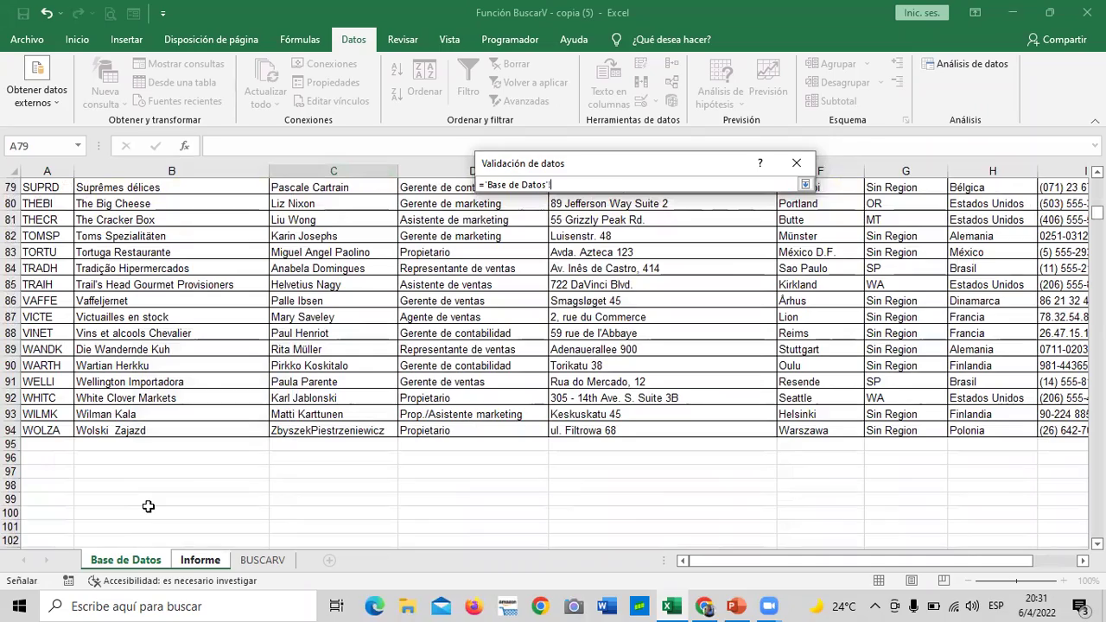
Step: Use the customer Ids in 'Base de Datos'!$A$4:$A$94 as the list source
scroll(148, 507, "up", 4)
scroll(148, 506, "up", 3)
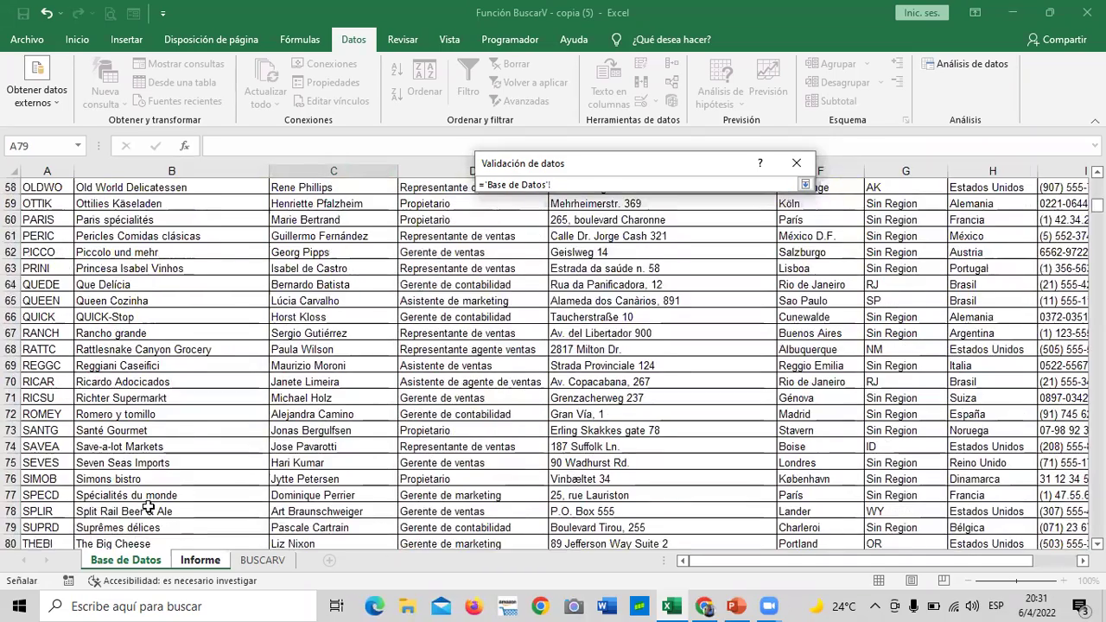
scroll(148, 507, "up", 5)
scroll(148, 506, "up", 7)
scroll(147, 507, "up", 7)
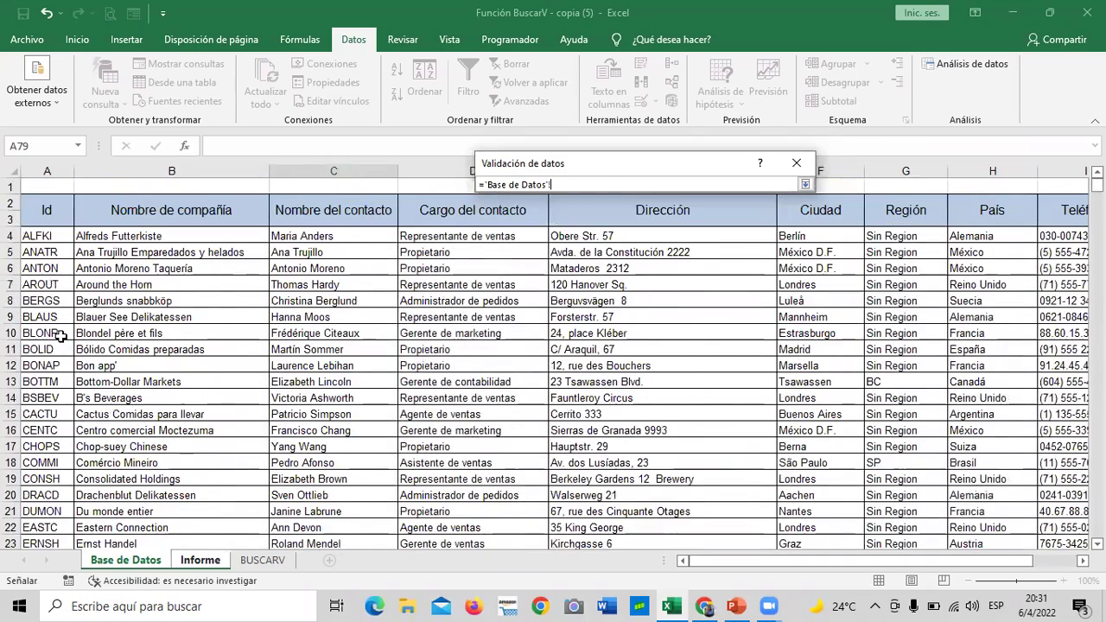
mouse_move(42, 236)
left_mouse_down()
mouse_move(46, 358)
mouse_move(26, 604)
mouse_move(15, 501)
mouse_move(17, 511)
left_mouse_up()
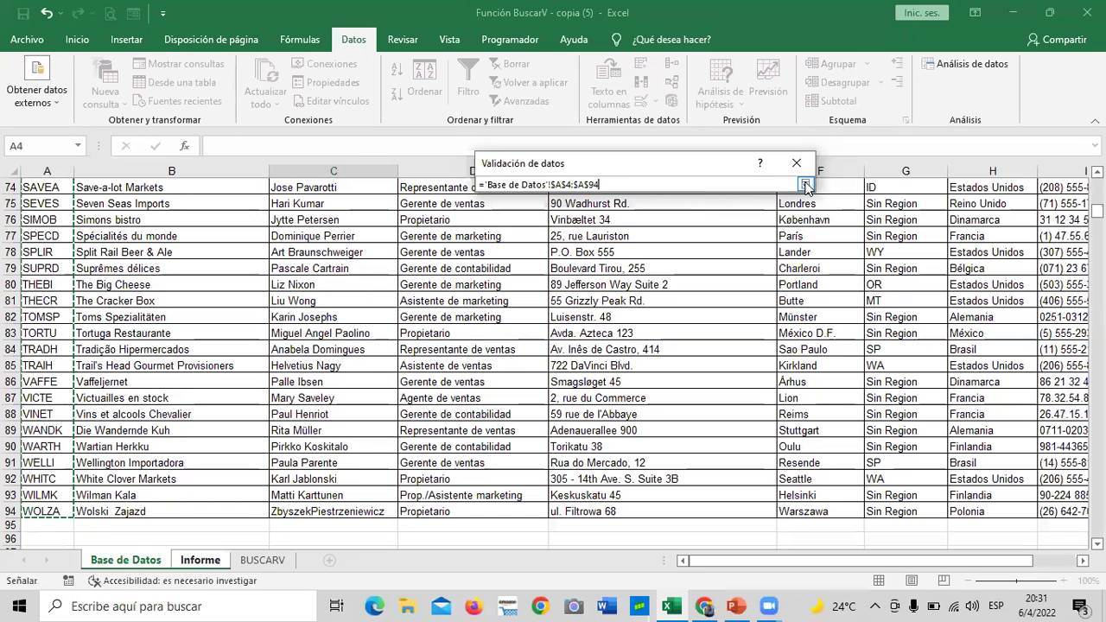
left_click(805, 185)
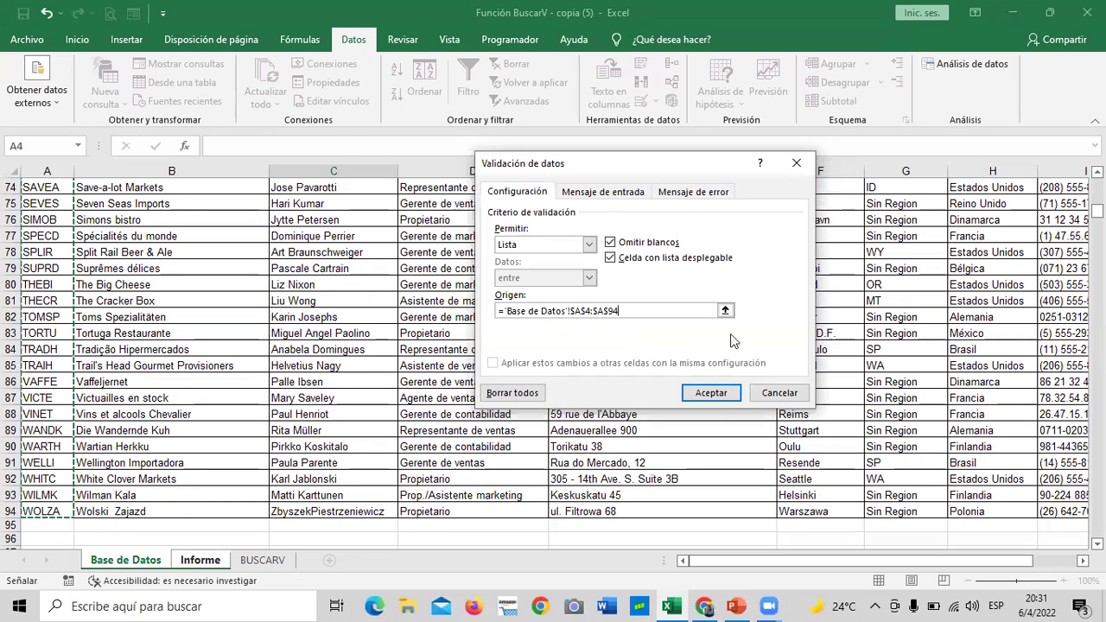
Step: Accept the validation with Origen ='Base de Datos'!$A$4:$A$94 to create the C30:C38 dropdown
left_click_drag(666, 173, 618, 164)
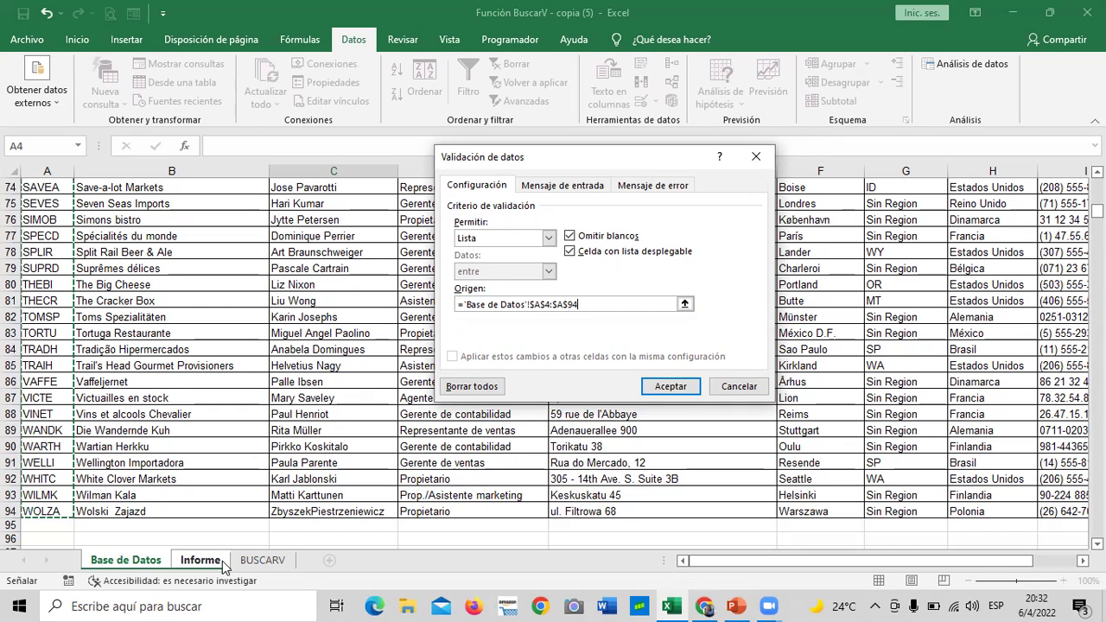
left_click(678, 386)
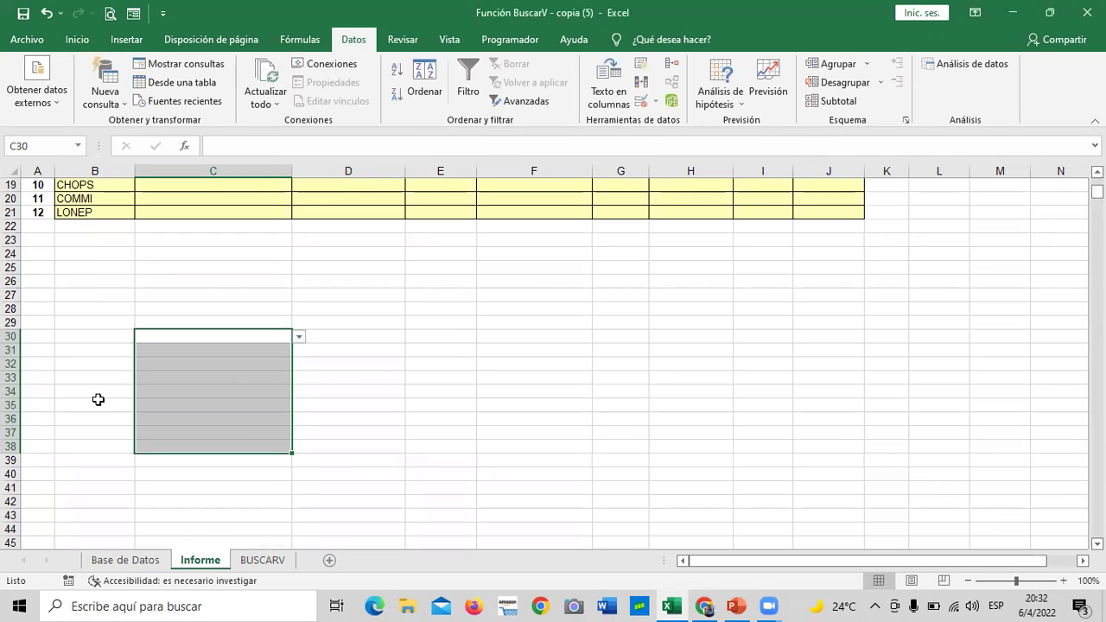
Step: Test the dropdown by picking ANTON in C35 and AROUT in C37
left_click(235, 391)
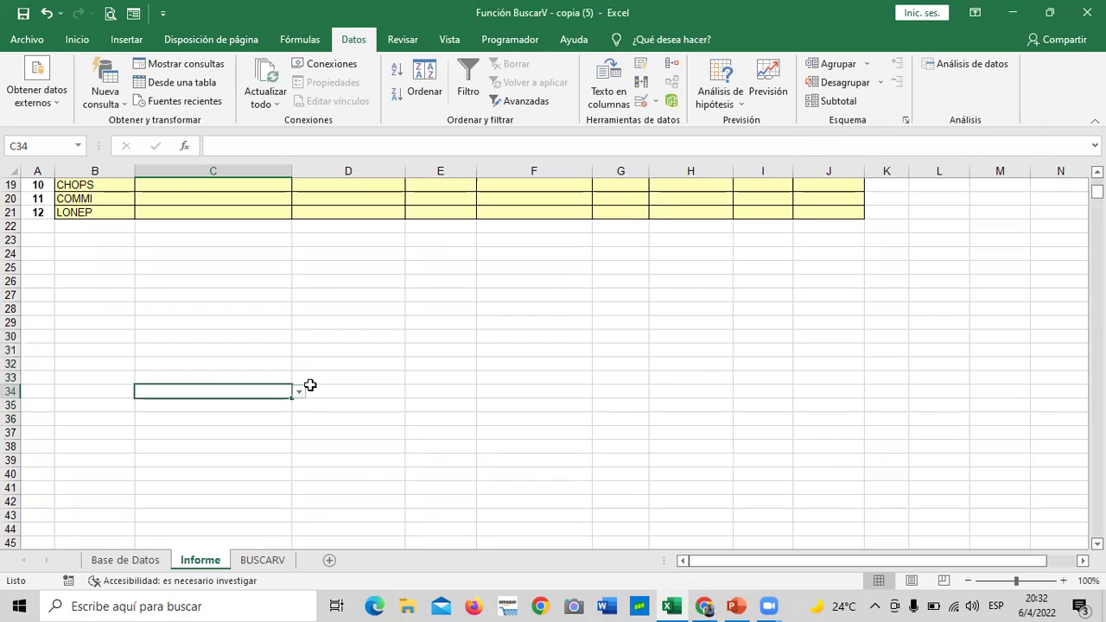
left_click(242, 405)
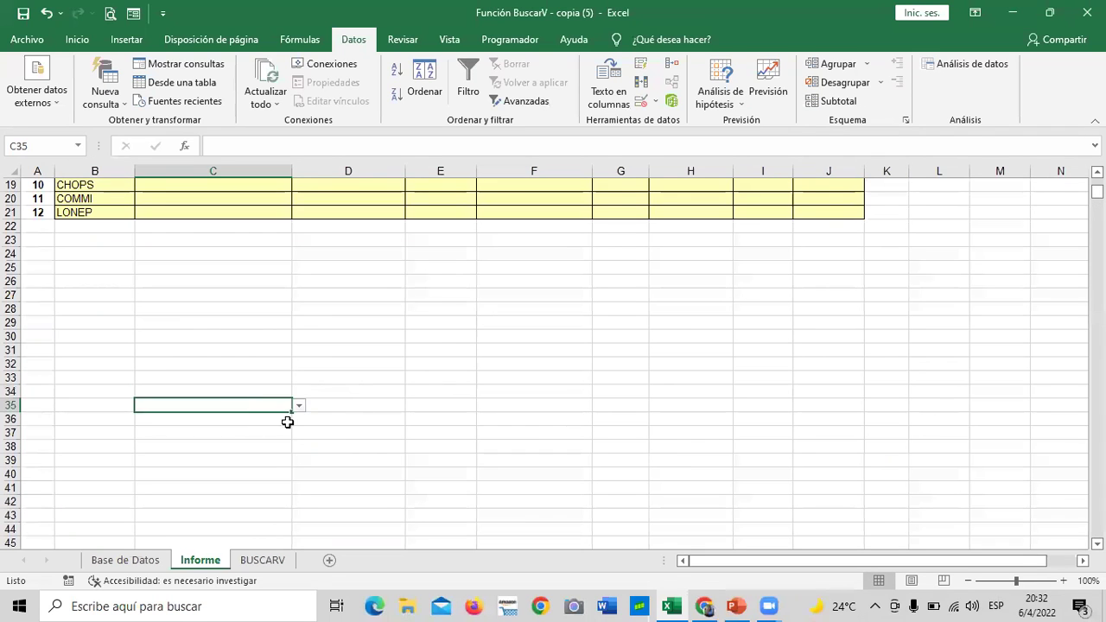
left_click(298, 406)
left_click(257, 443)
left_click(240, 433)
left_click(298, 433)
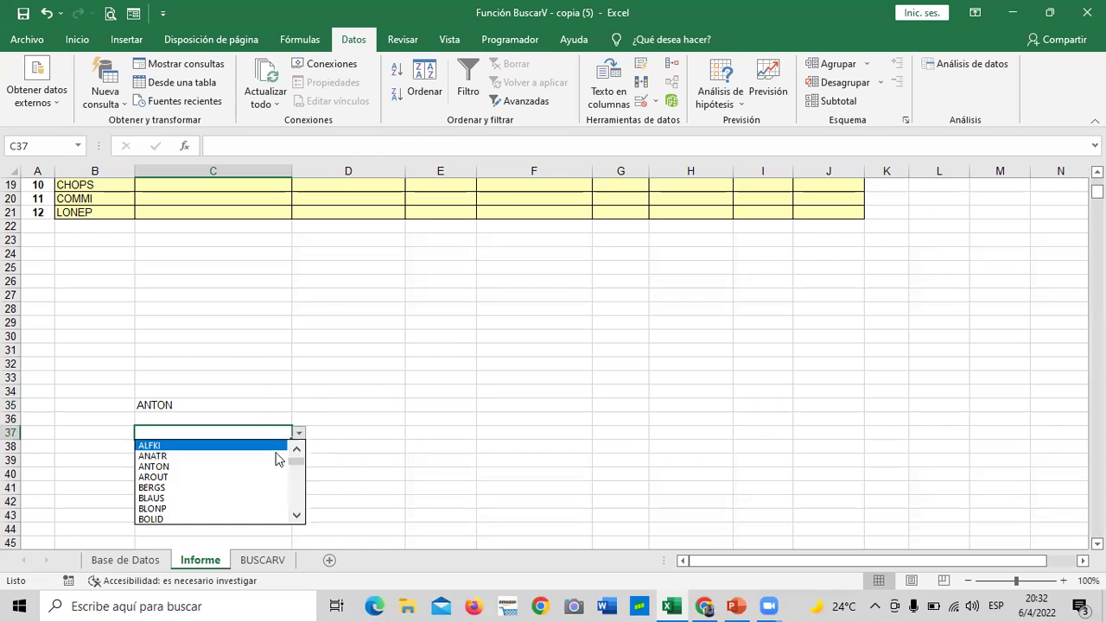
left_click(232, 476)
Step: Pick ANTON in C38, then select the test cells C34 to C40
left_click(238, 514)
left_click(253, 474)
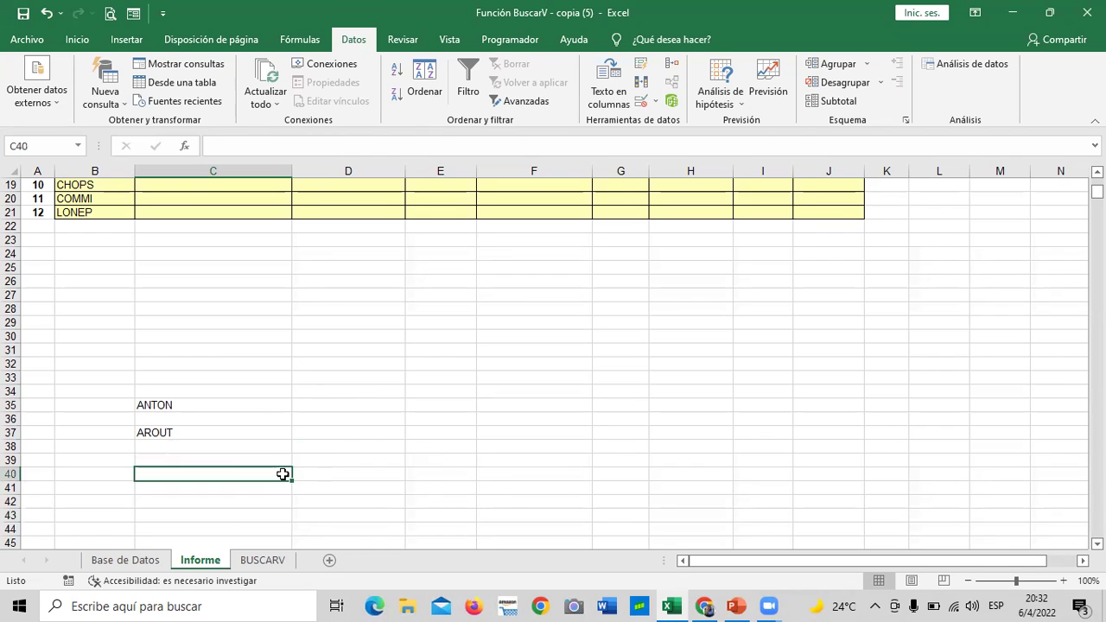
left_click(278, 460)
left_click(260, 447)
left_click(299, 447)
left_click(245, 480)
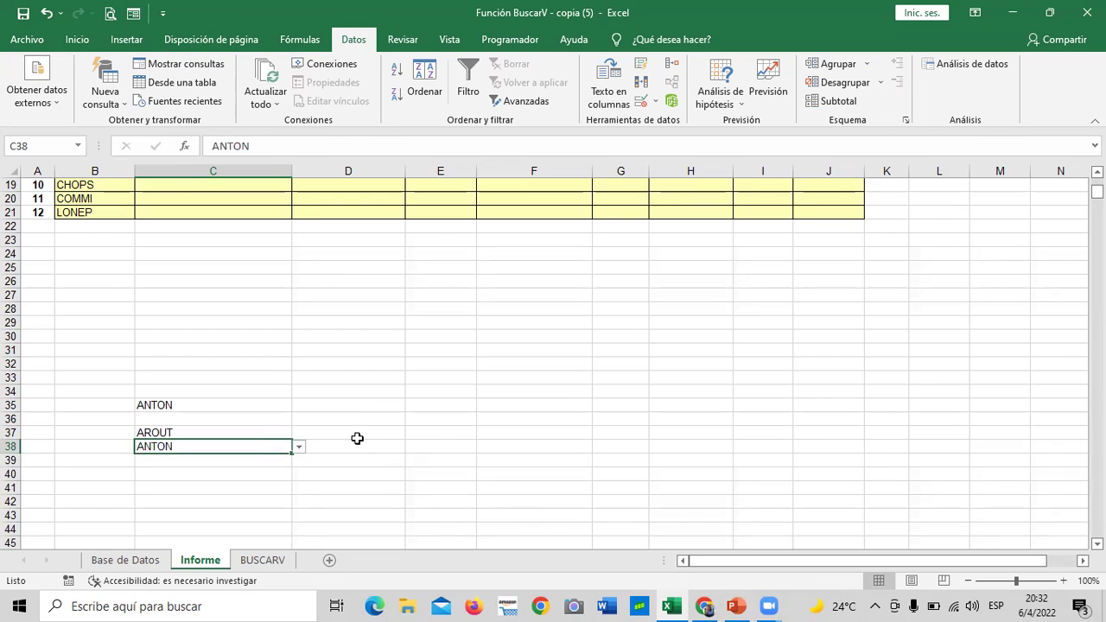
left_click(358, 435)
left_click_drag(215, 381, 213, 471)
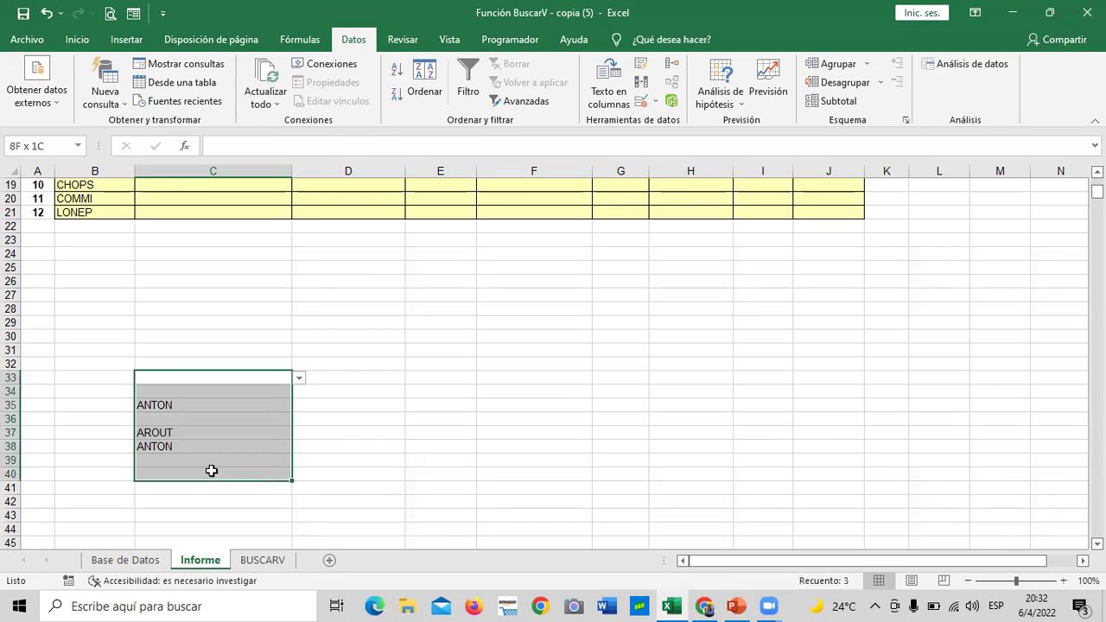
left_click(382, 423)
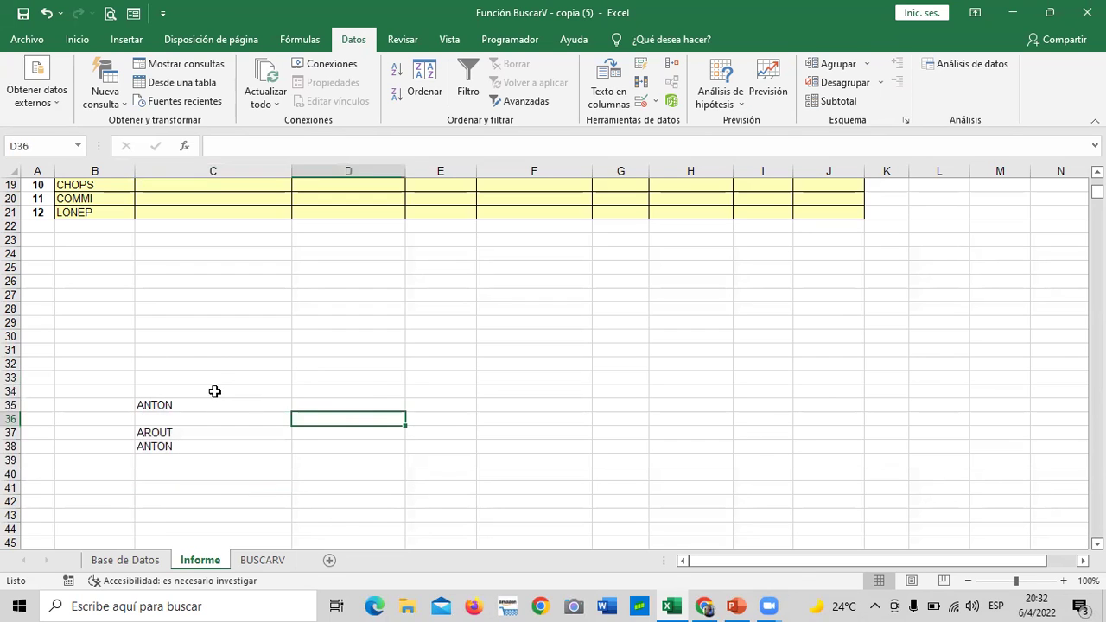
left_click_drag(216, 391, 217, 481)
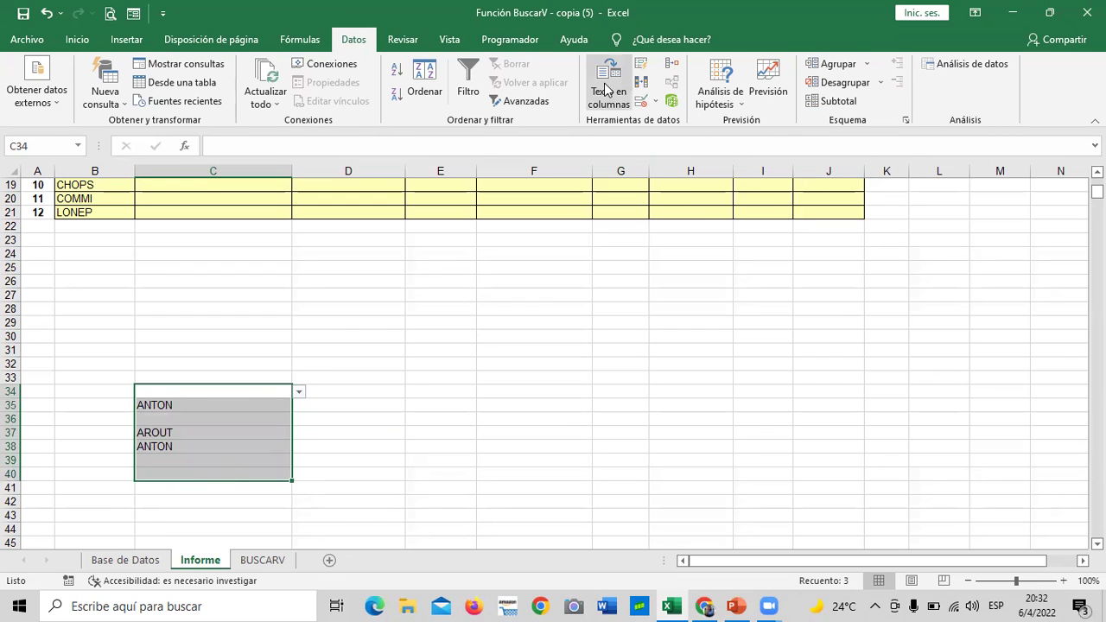
Step: Clear all data validation from the selected test cells C34:C40
left_click(655, 102)
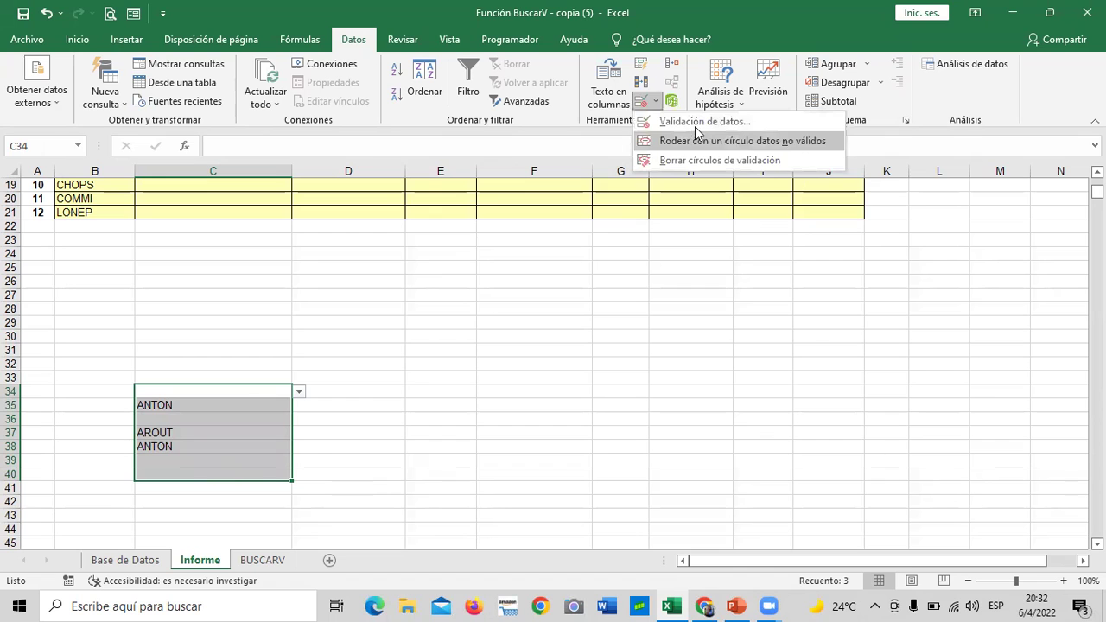
left_click(705, 121)
left_click(475, 350)
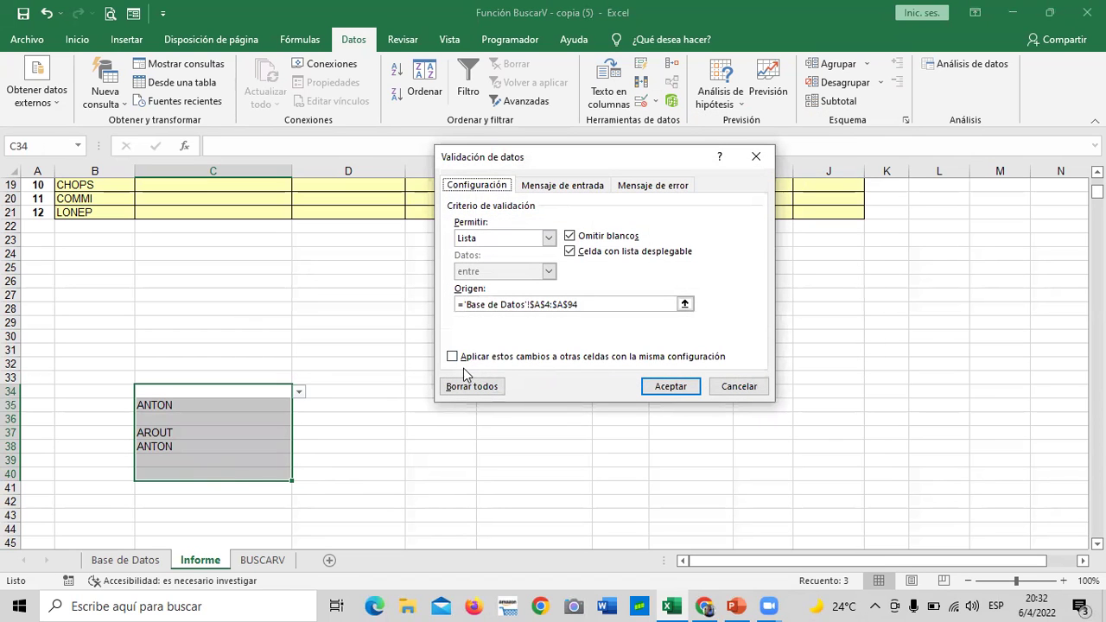
left_click(472, 387)
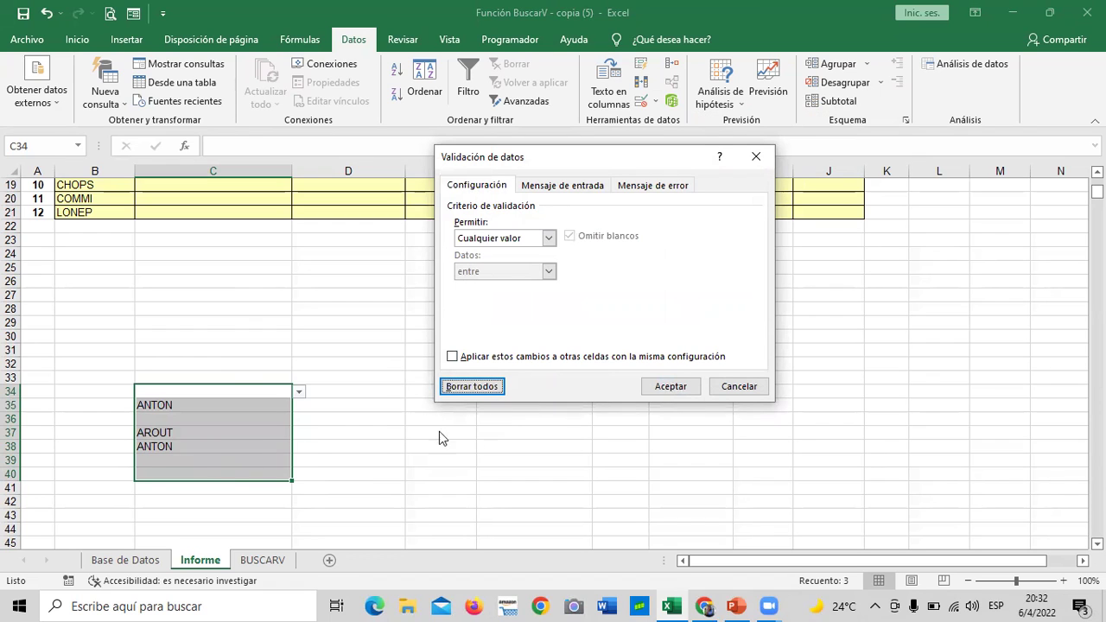
left_click(673, 388)
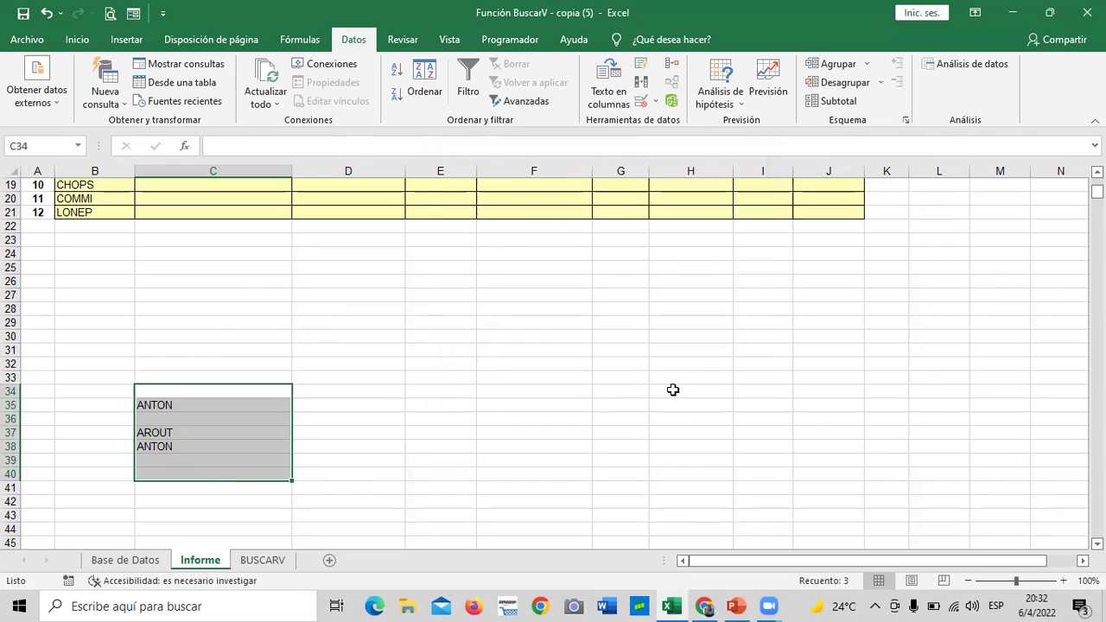
left_click(623, 387)
Step: Check the leftover test values and select C34 to C39
left_click(116, 208)
left_click(444, 511)
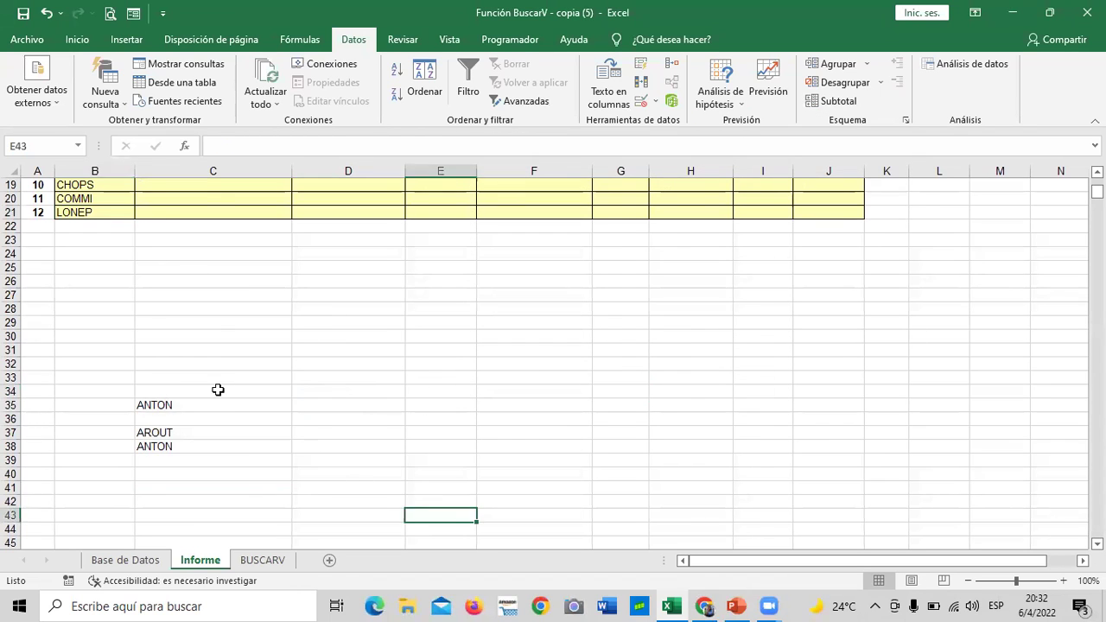
left_click_drag(218, 389, 228, 424)
left_click(207, 407)
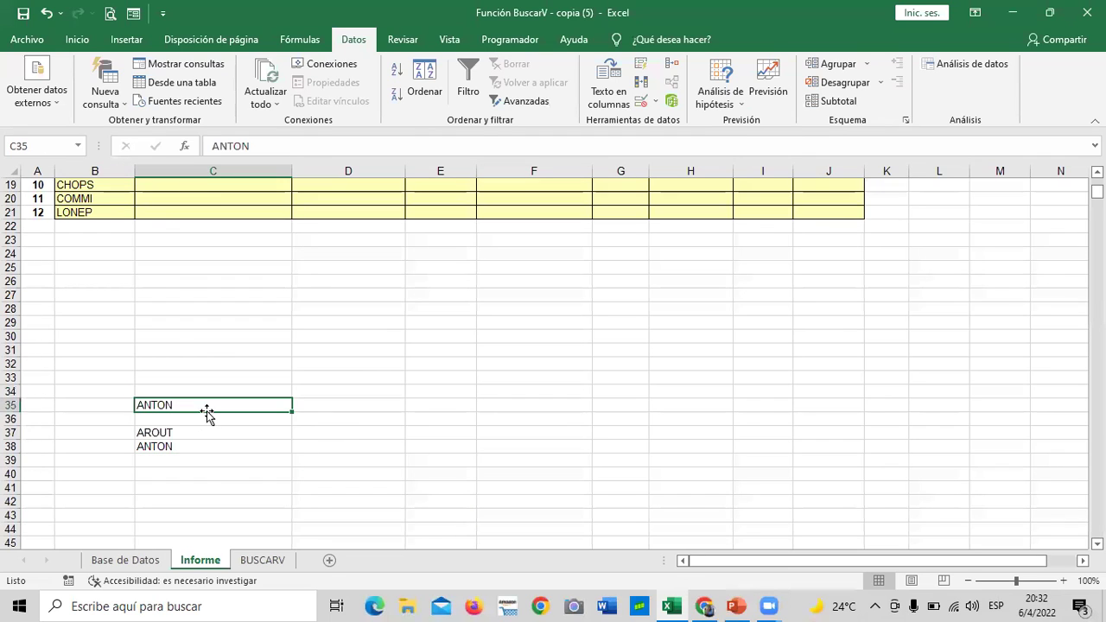
left_click(245, 444)
left_click(232, 429)
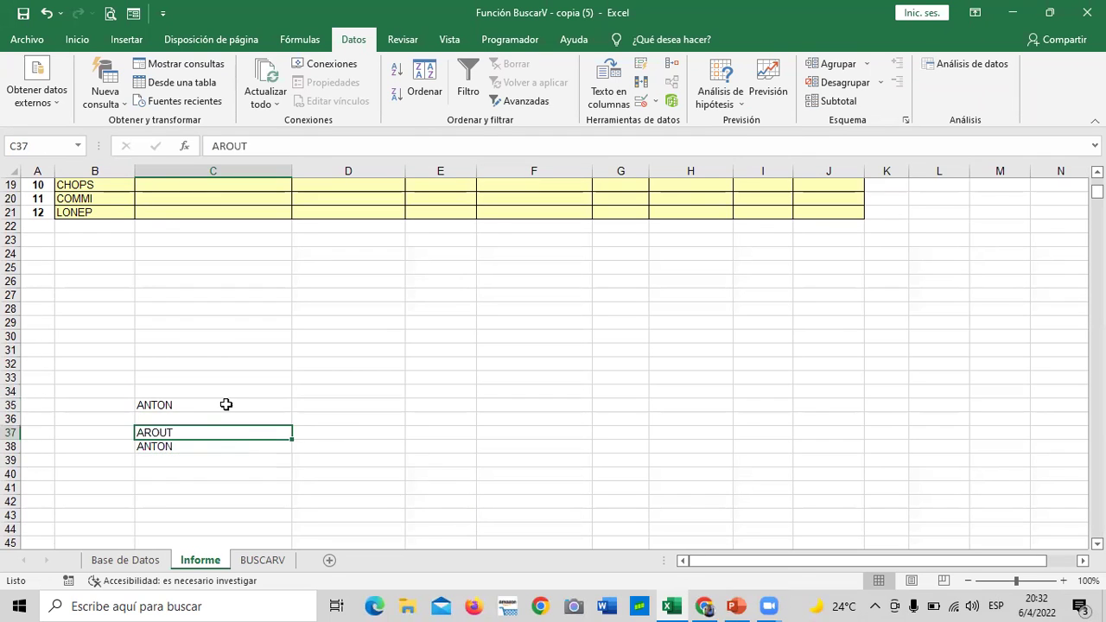
left_click_drag(223, 391, 236, 458)
Step: Erase the test values ANTON, AROUT and ANTON from C35, C37 and C38
key("BackSpace")
left_click(378, 443)
left_click(178, 407)
key("BackSpace")
left_click(173, 426)
key("BackSpace")
left_click(173, 446)
key("BackSpace")
left_click(385, 460)
Step: Scroll back to the report table and select C10 under Nombre de compañía
scroll(432, 458, "up", 4)
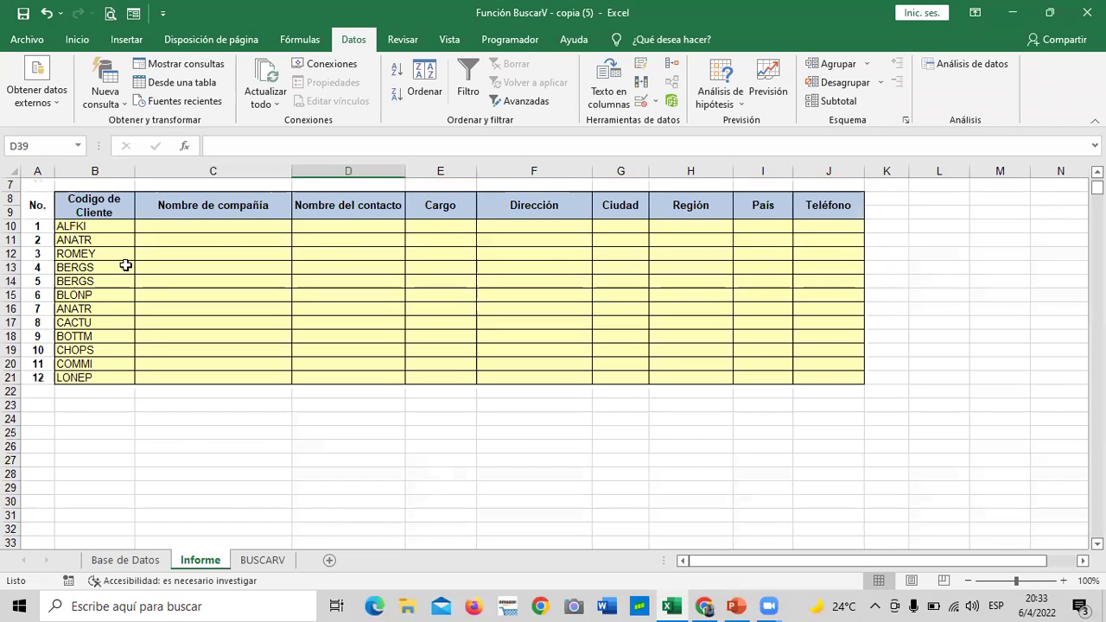
left_click(213, 458)
left_click(254, 228)
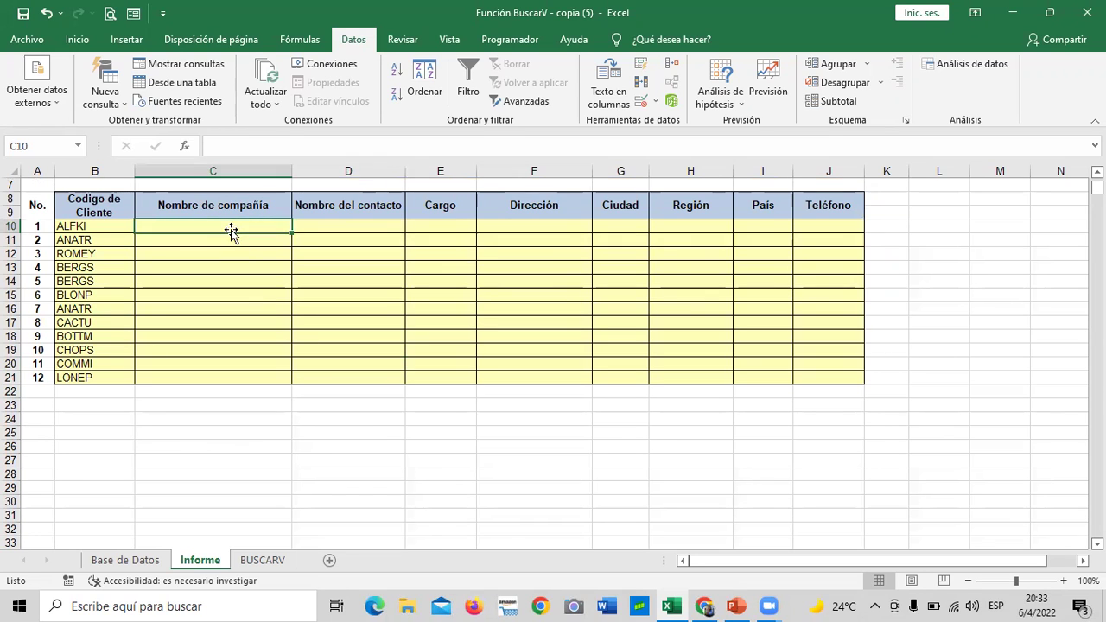
Step: Begin =BUSCARV(B10; in C10, pointing the table argument at the Base de Datos sheet
type("=")
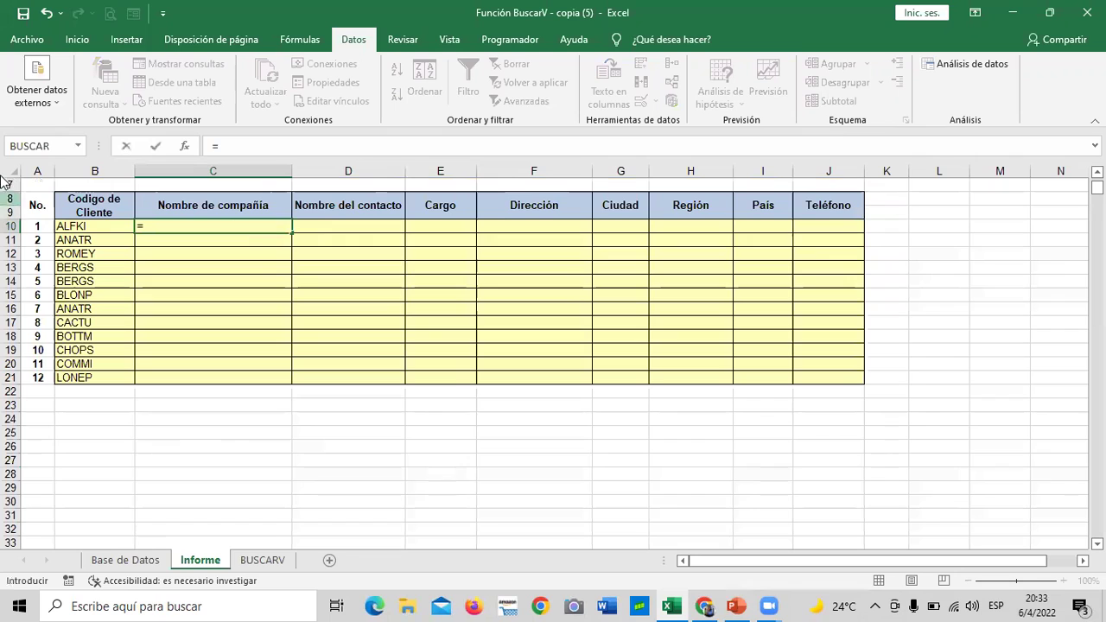
type("BUSCAR")
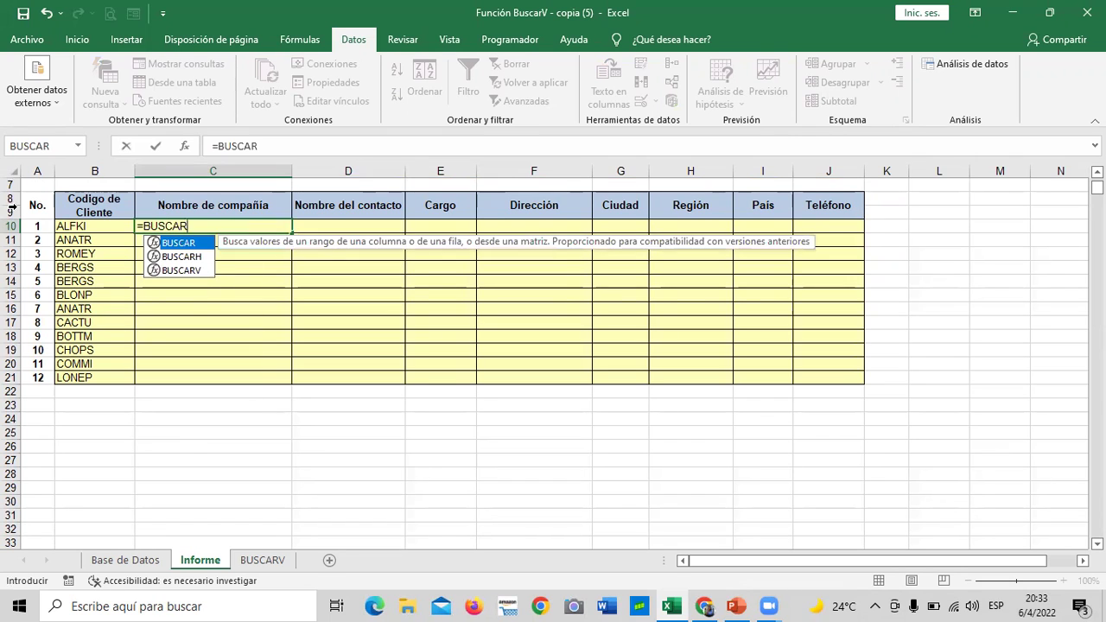
left_click(186, 271)
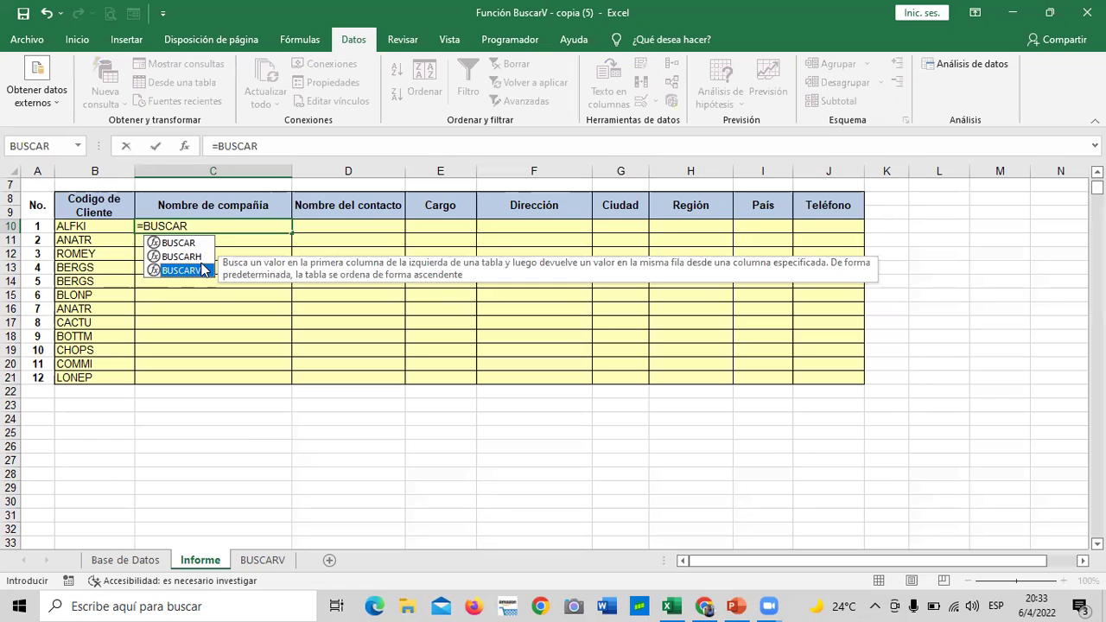
double_click(193, 267)
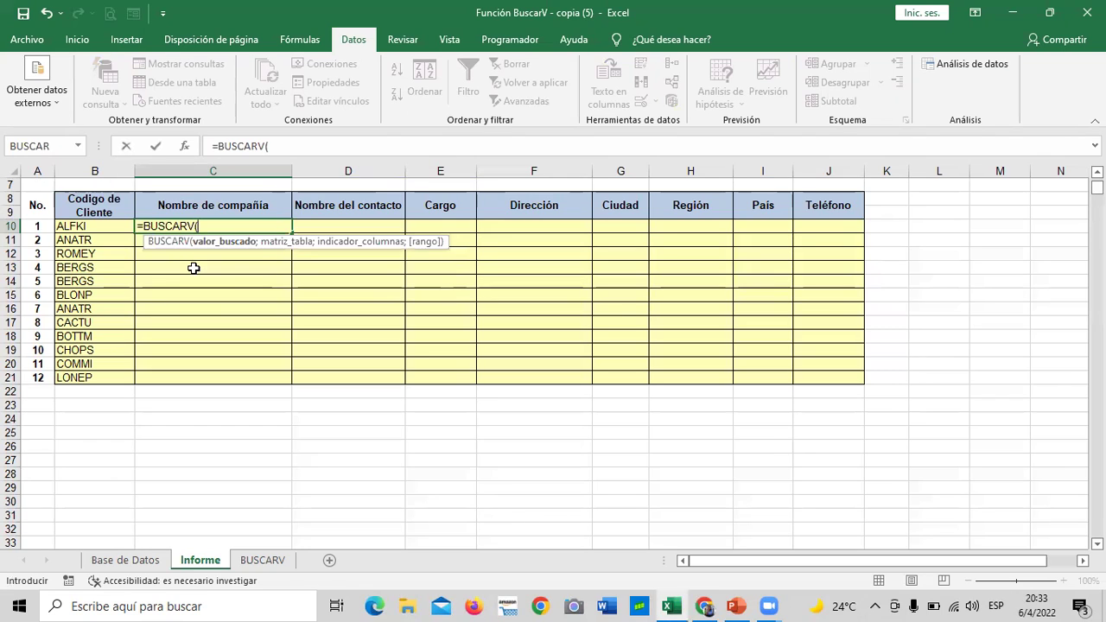
left_click(104, 227)
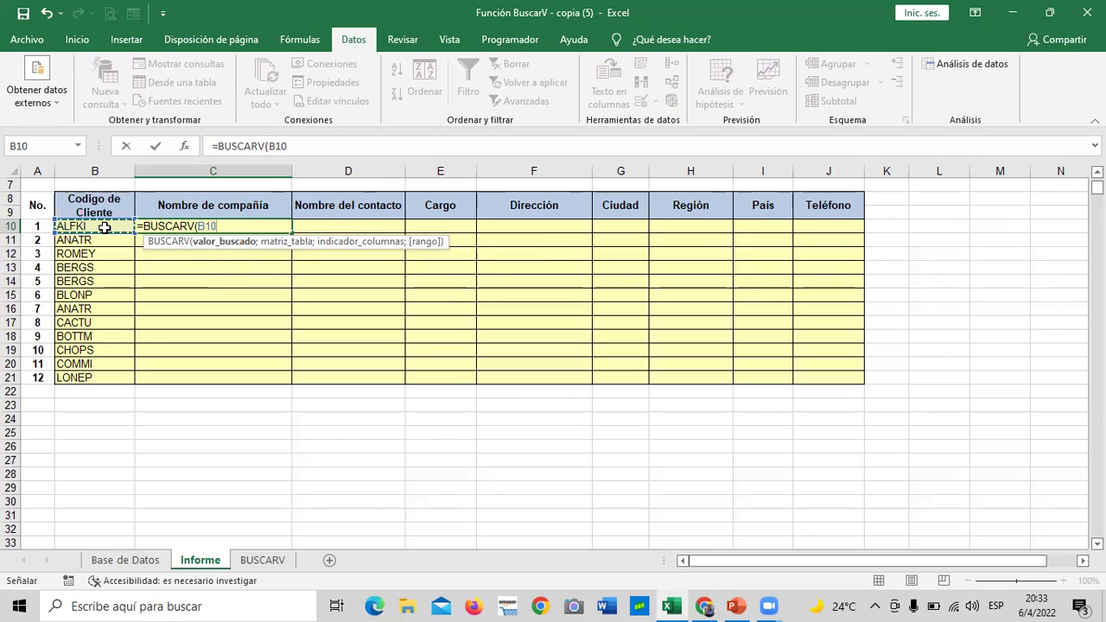
type(";")
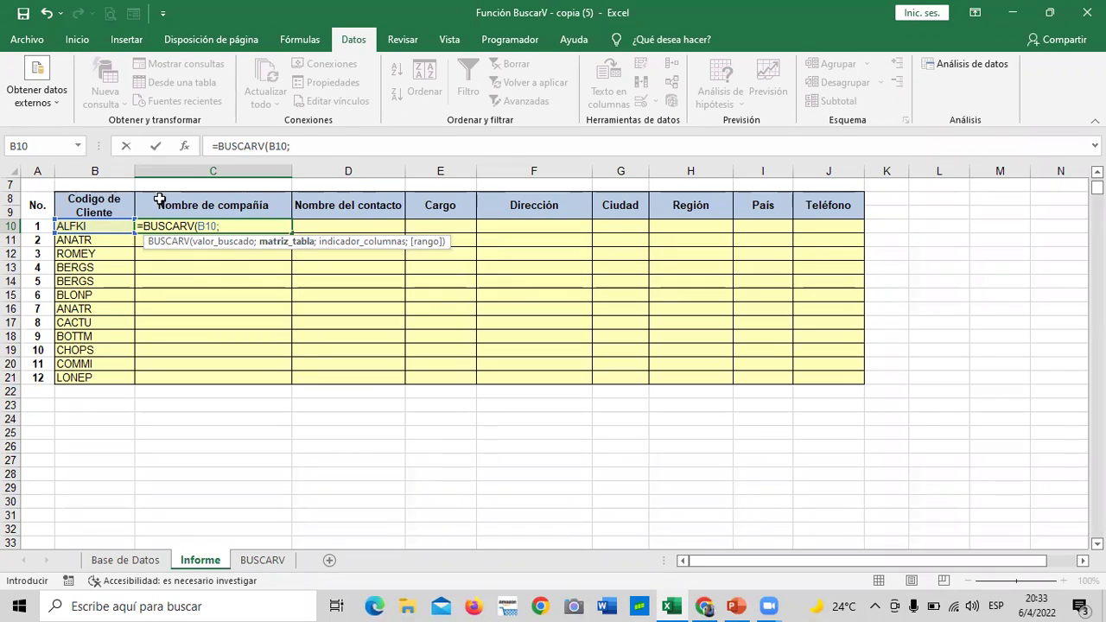
left_click(118, 567)
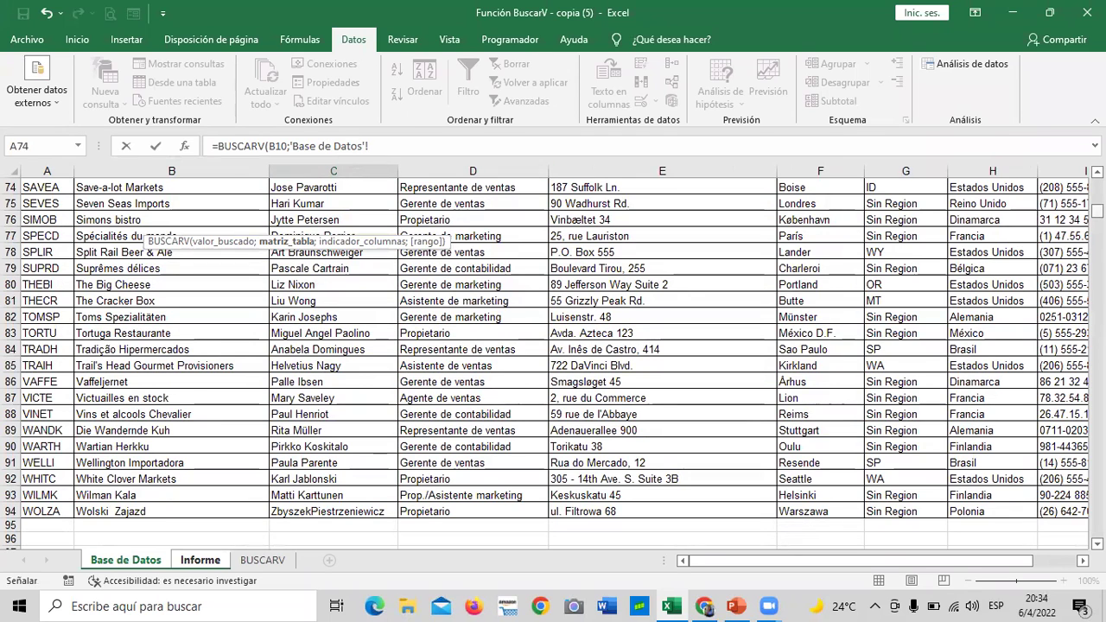
Step: Select A2:I94 on Base de Datos as the BUSCARV lookup table
scroll(553, 355, "up", 11)
scroll(553, 355, "up", 14)
left_click_drag(51, 204, 975, 598)
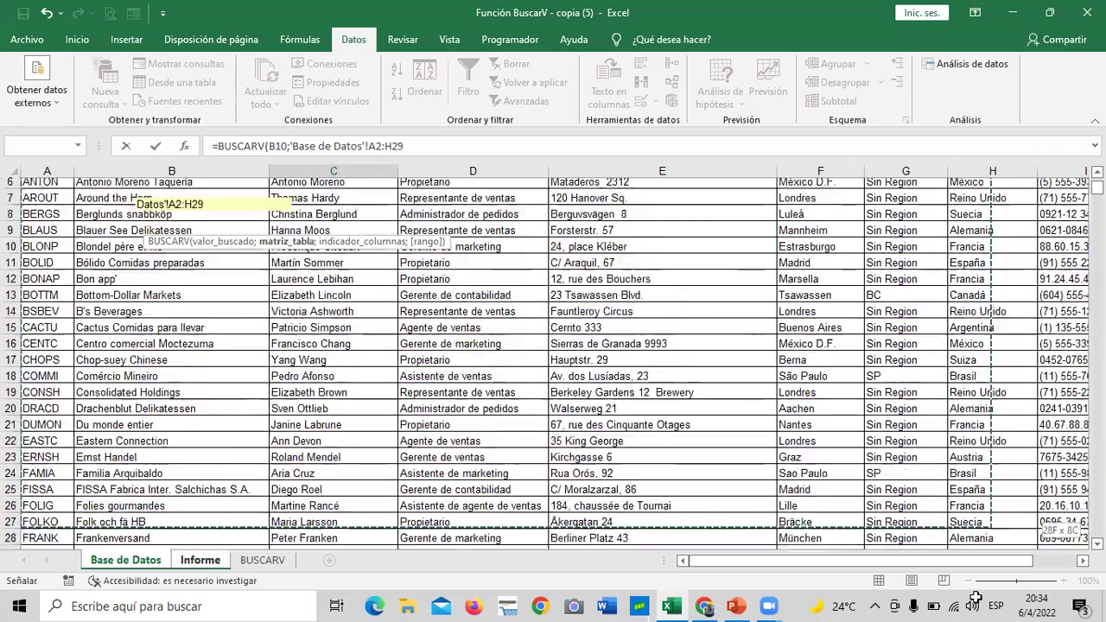
mouse_move(976, 599)
left_mouse_down()
mouse_move(1076, 567)
mouse_move(845, 550)
left_mouse_up()
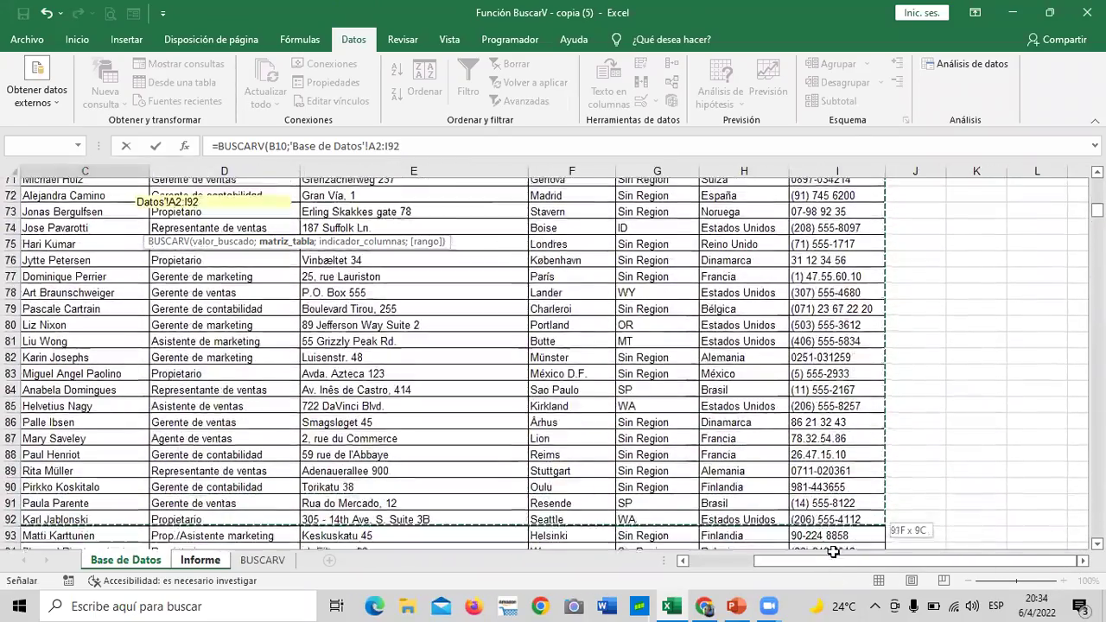
mouse_move(845, 550)
left_mouse_down()
mouse_move(813, 579)
mouse_move(739, 430)
left_mouse_up()
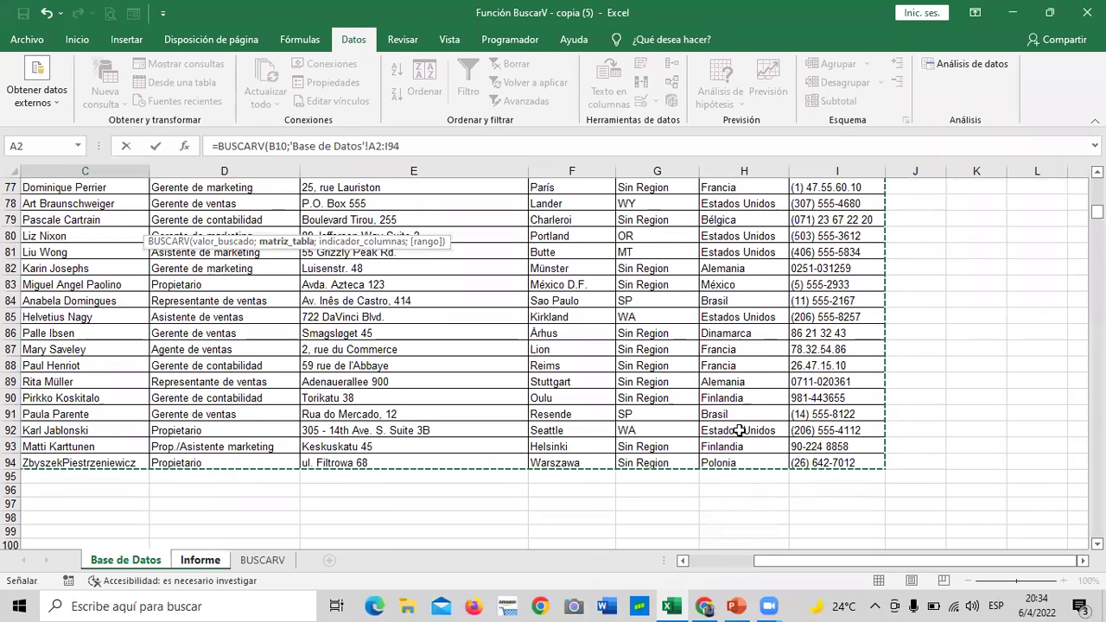
left_click(443, 143)
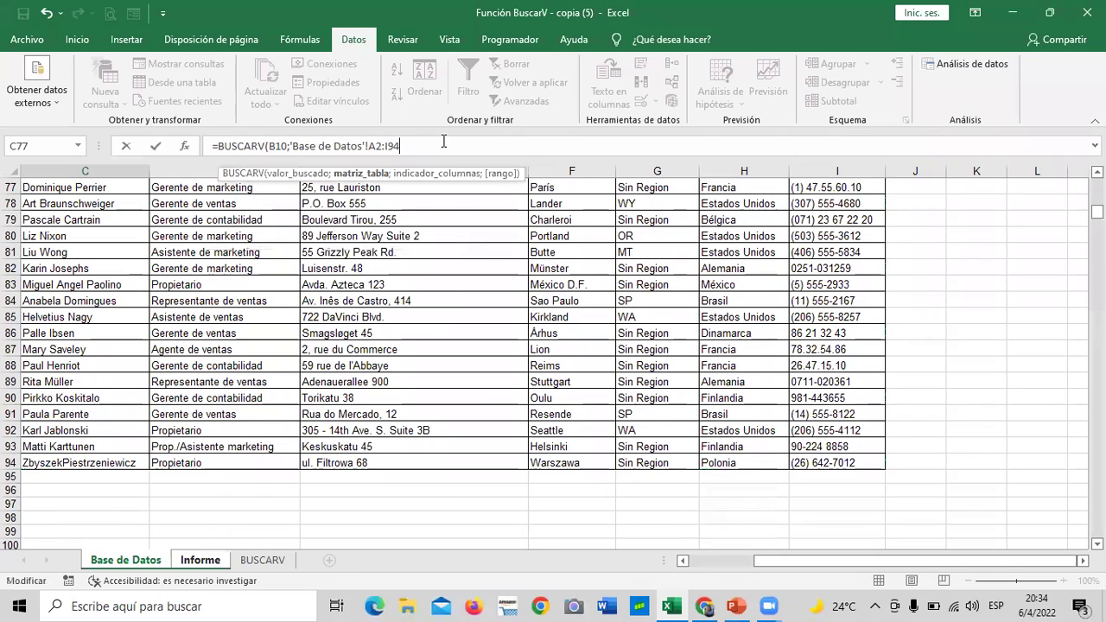
Step: Finish the formula with column 2 and FALSO so C10 shows Alfreds Futterkiste
type(";")
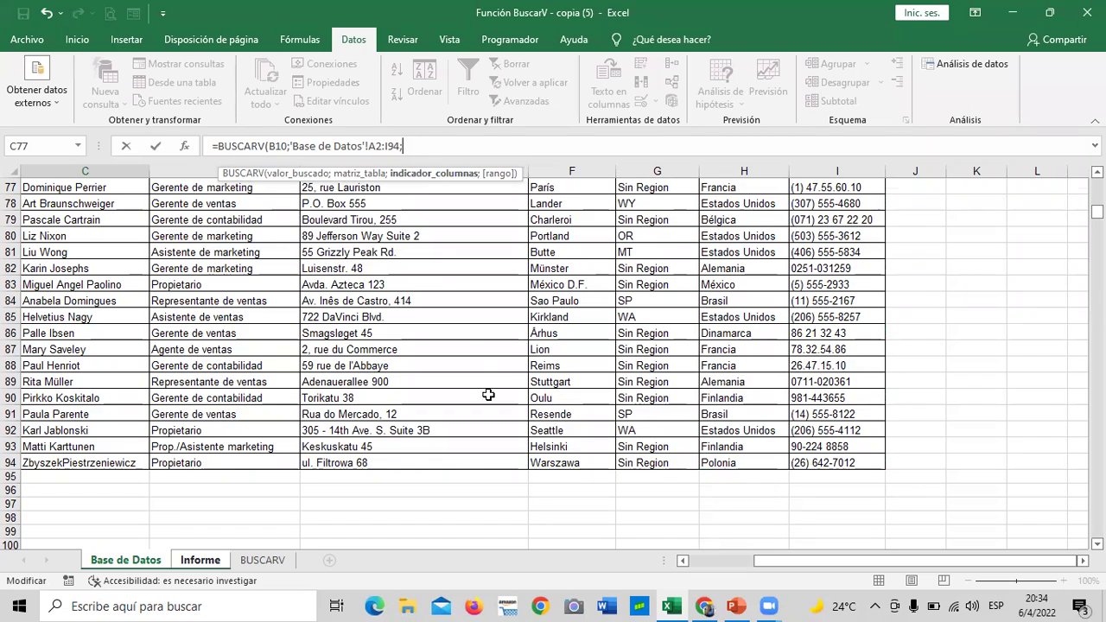
scroll(486, 403, "up", 12)
scroll(487, 407, "up", 6)
scroll(487, 406, "up", 8)
left_click_drag(769, 562, 688, 561)
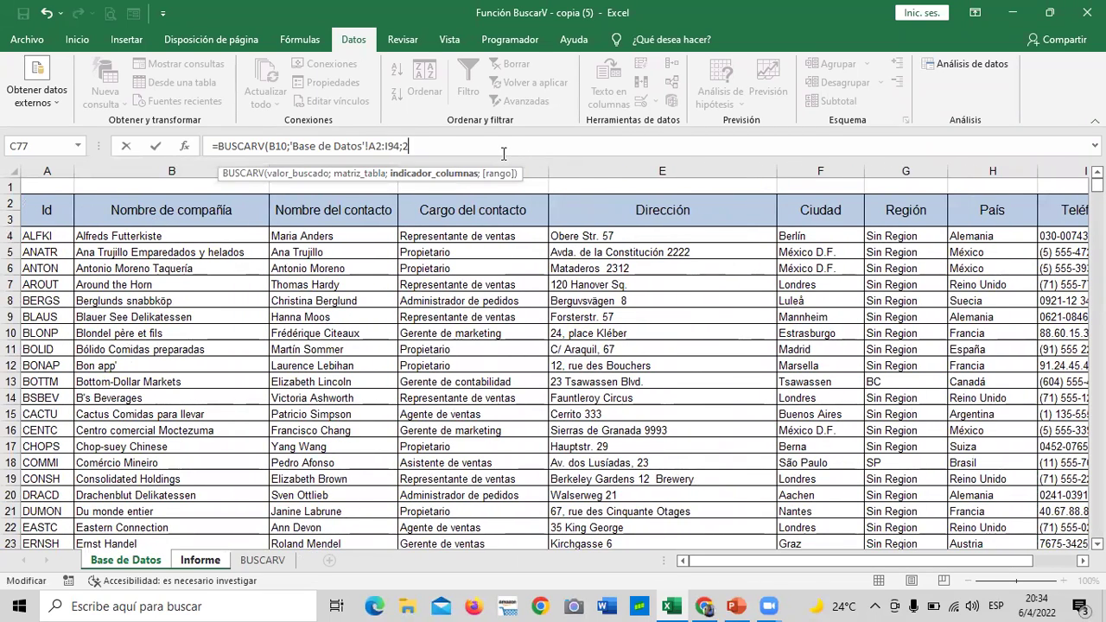
type(";")
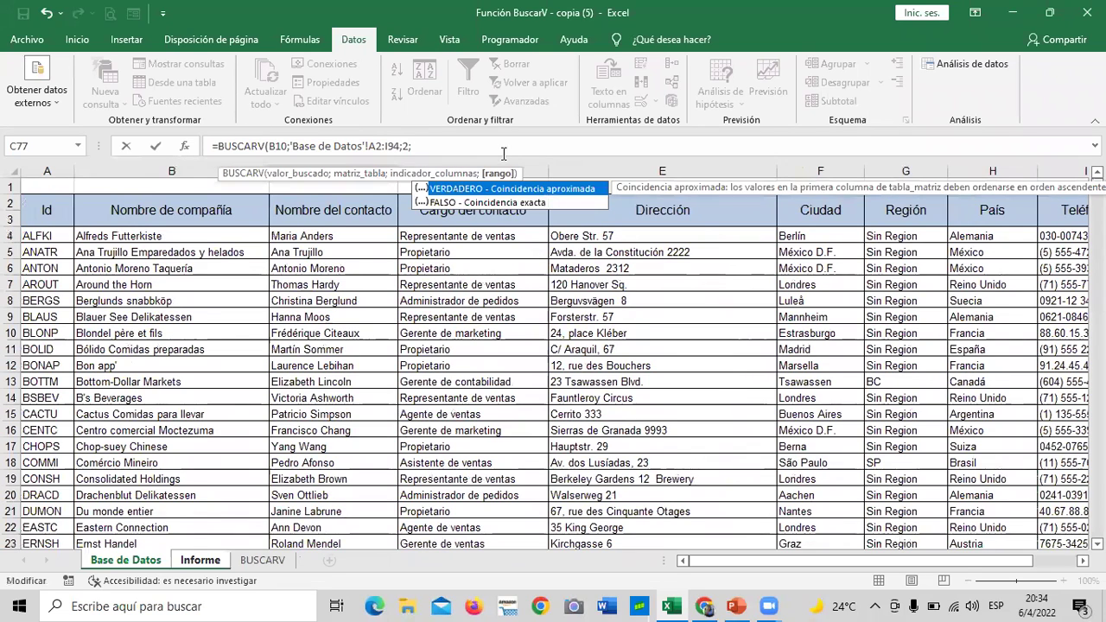
double_click(449, 204)
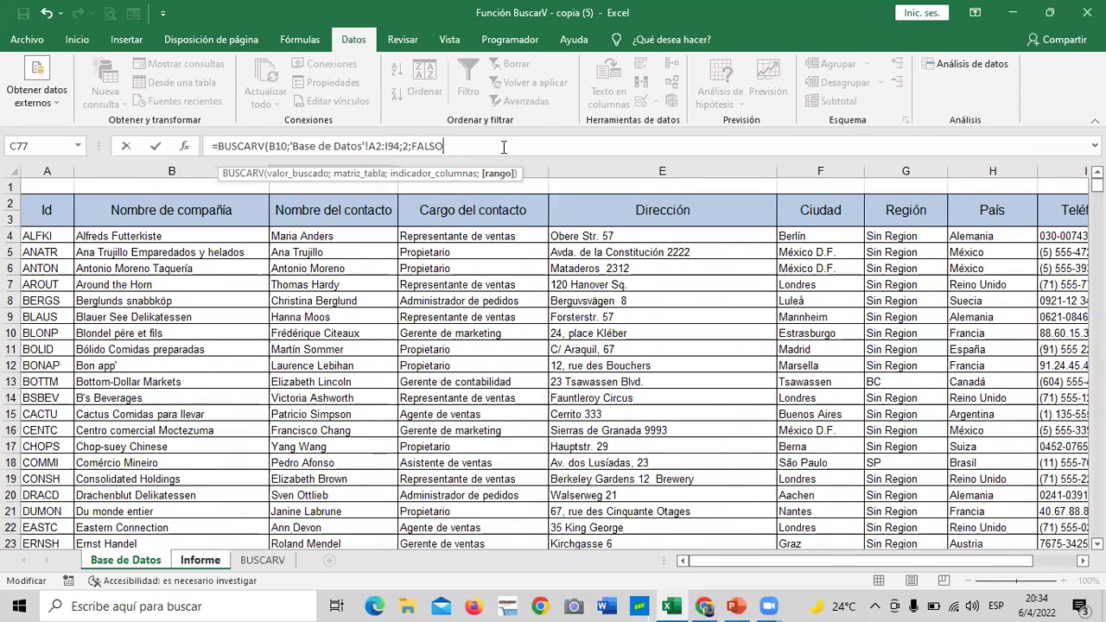
type(")")
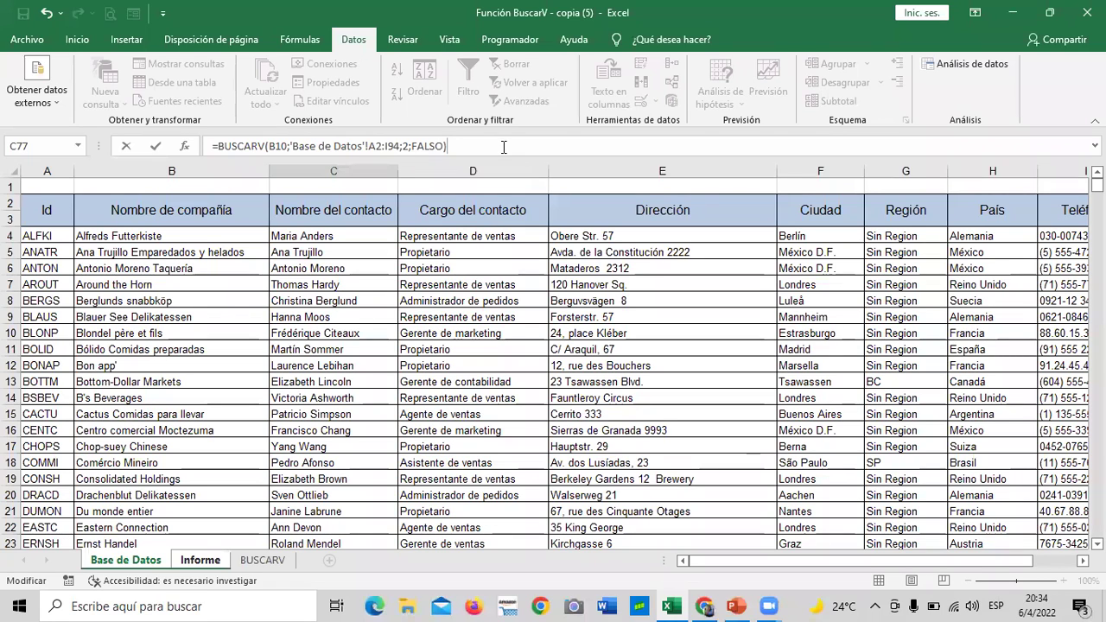
key("Return")
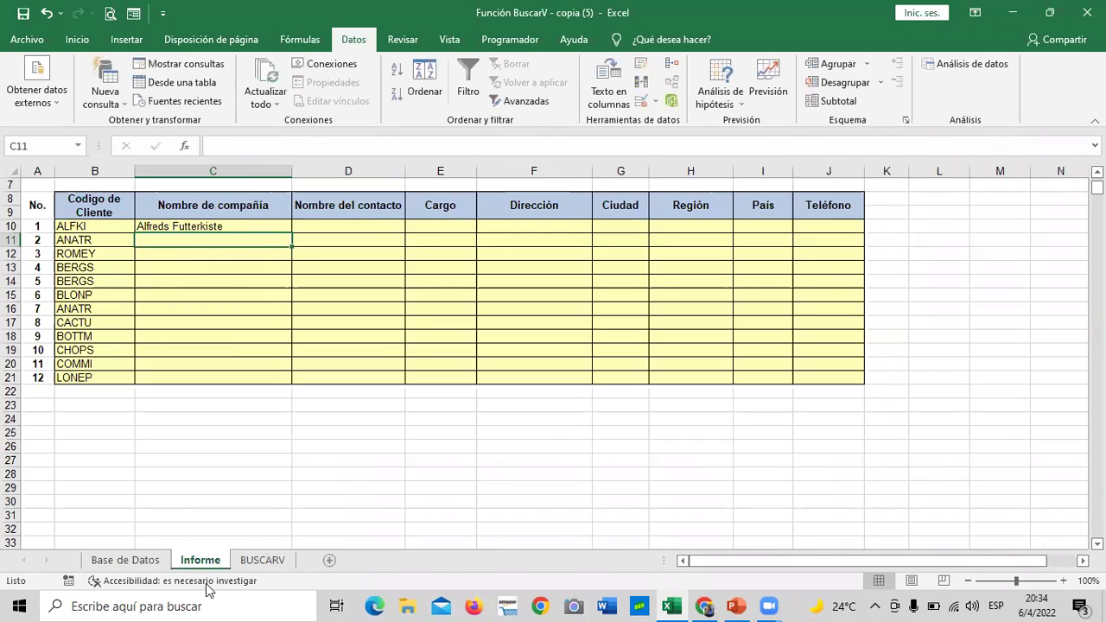
Step: Check the C10 lookup formula and pick BLONP from B10's dropdown
left_click(257, 225)
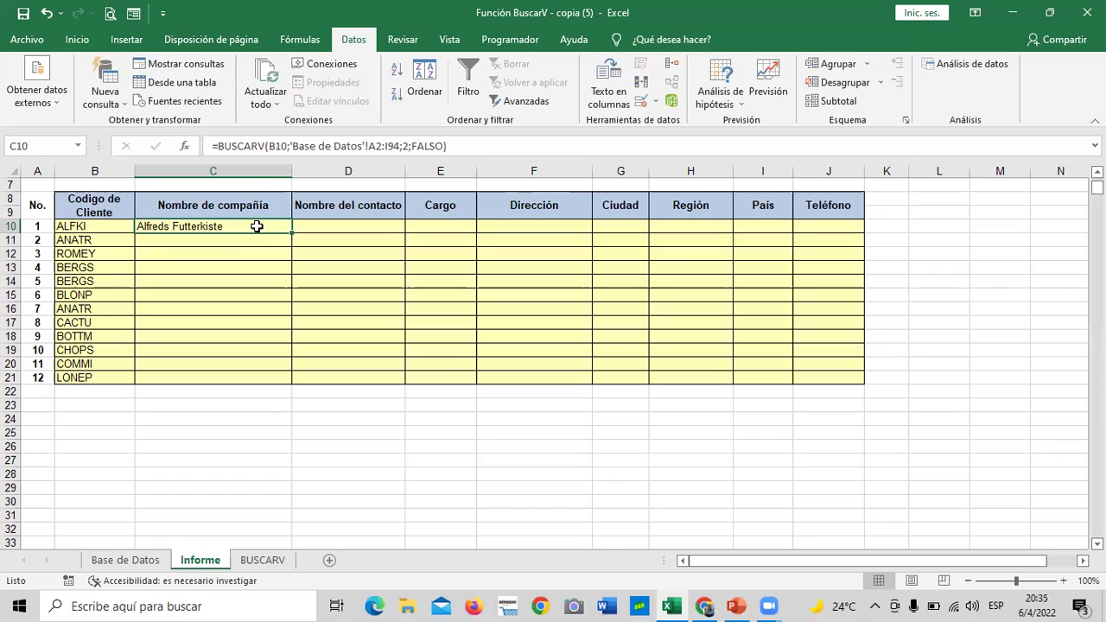
left_click(222, 314)
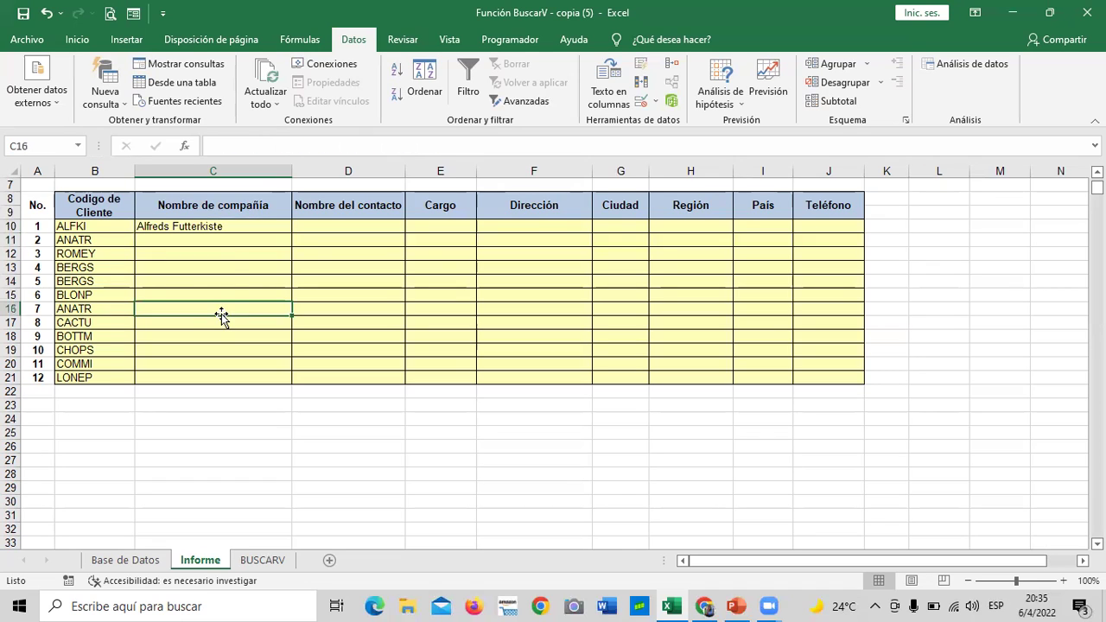
left_click(242, 230)
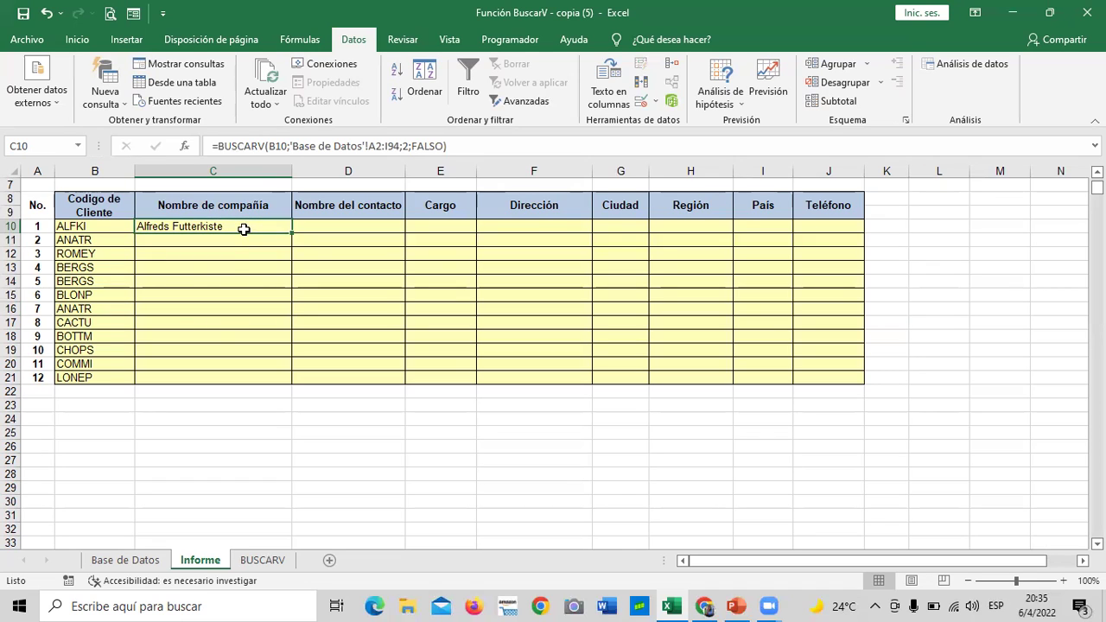
left_click(86, 227)
left_click(141, 227)
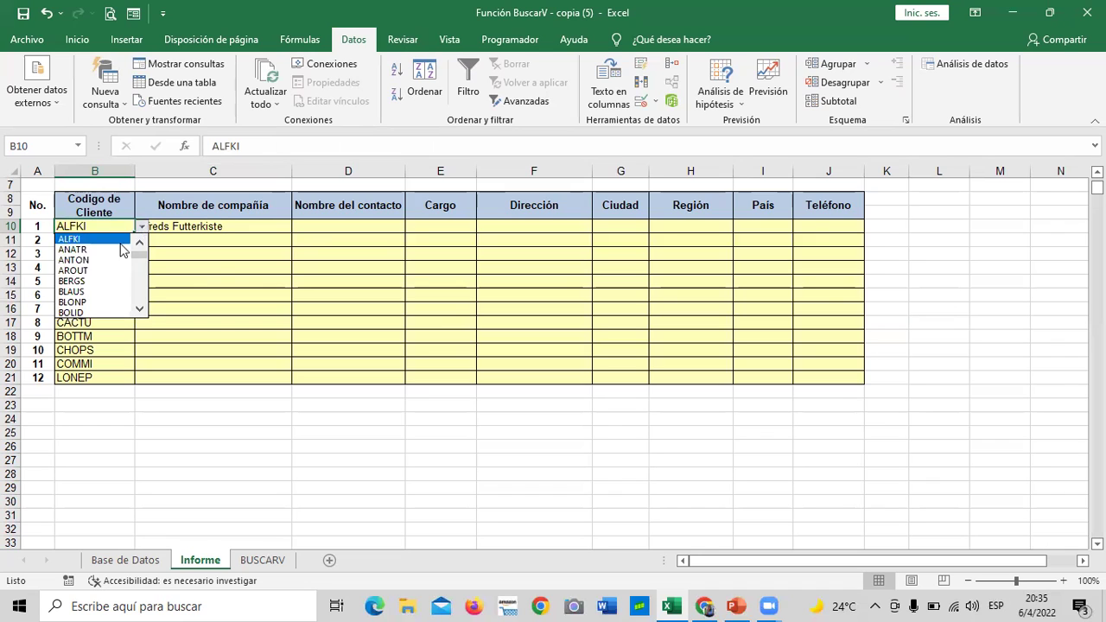
left_click(106, 301)
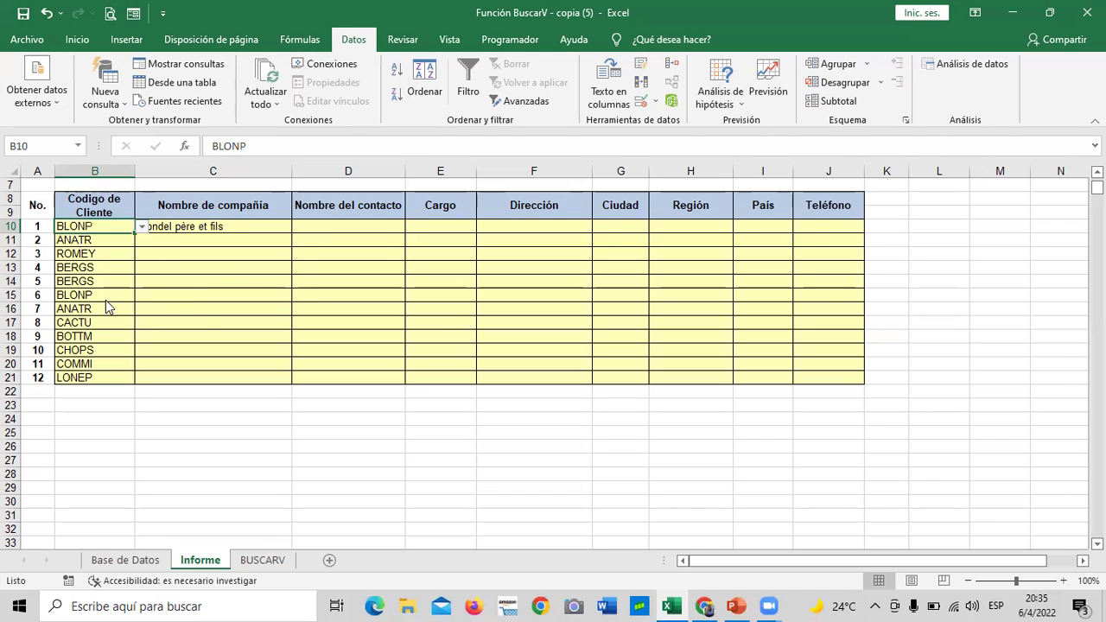
left_click(197, 318)
left_click(107, 229)
Step: Switch B10 to DRACD, then FRANS, checking the company name in C10
left_click(141, 227)
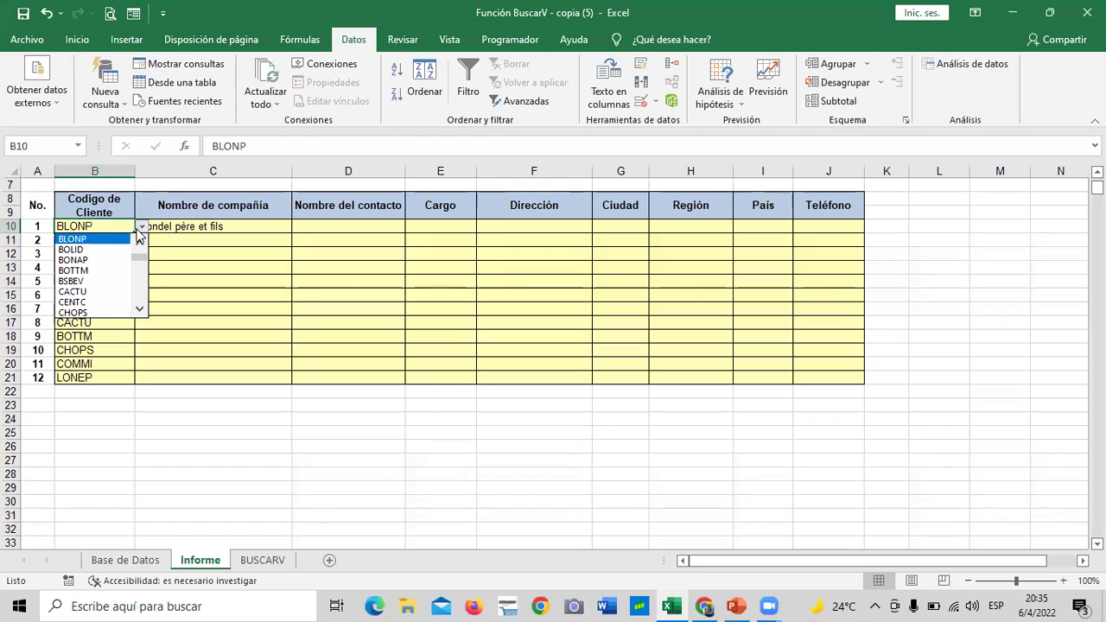
scroll(141, 306, "down", 3)
left_click(117, 307)
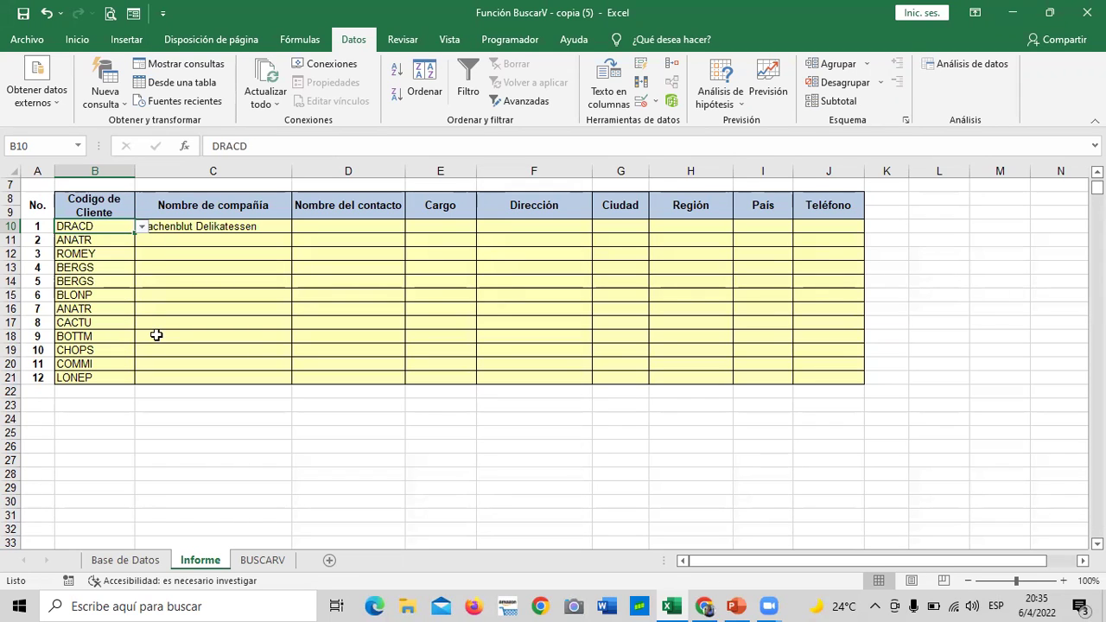
left_click(141, 227)
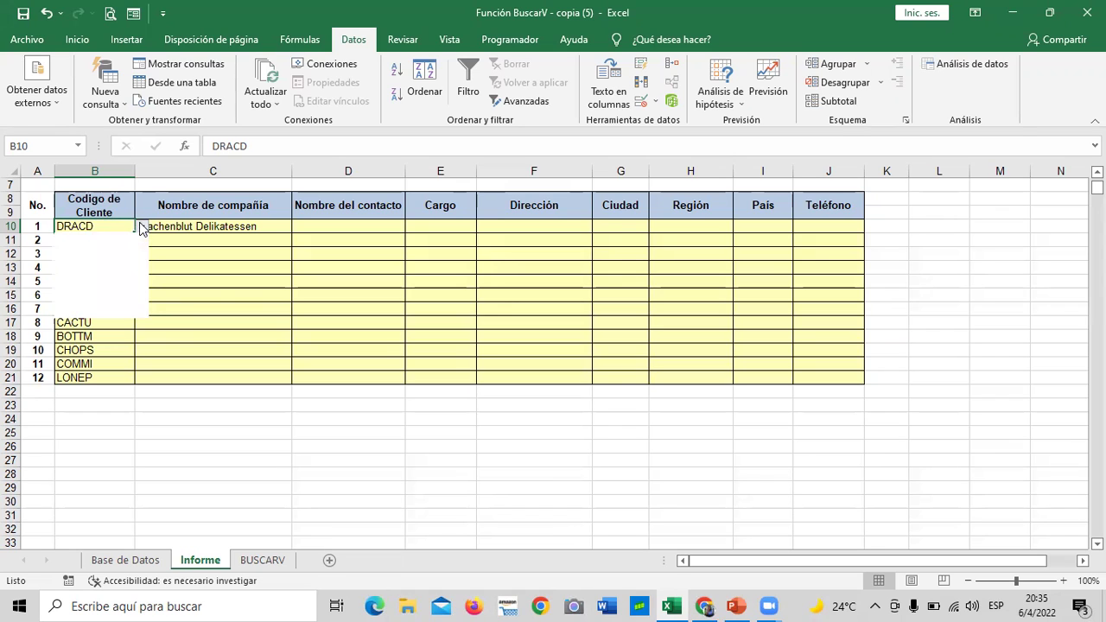
left_click(139, 308)
left_click(139, 308)
left_click(139, 308)
left_click(116, 313)
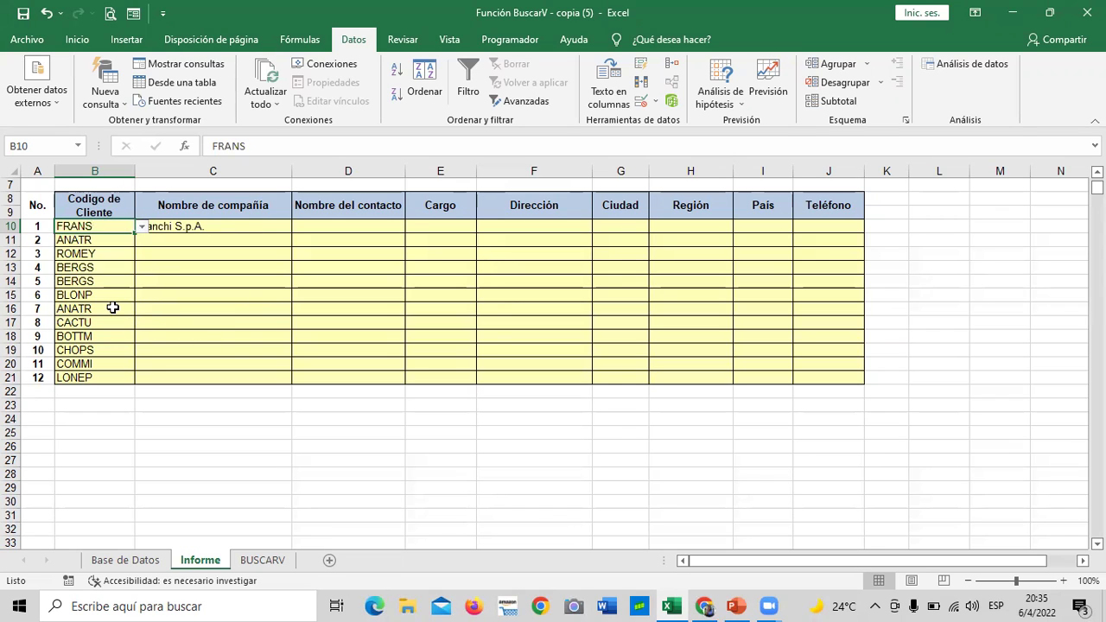
left_click(249, 349)
left_click(223, 227)
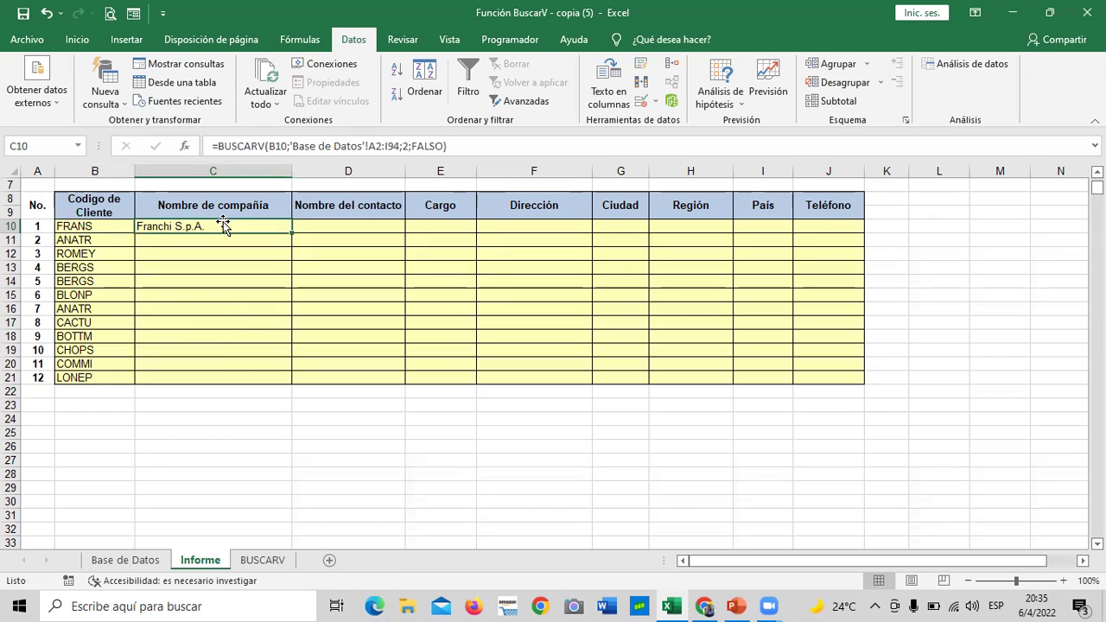
Step: Choose SIMOB in B10 so C10 shows Simons bistro
left_click(102, 226)
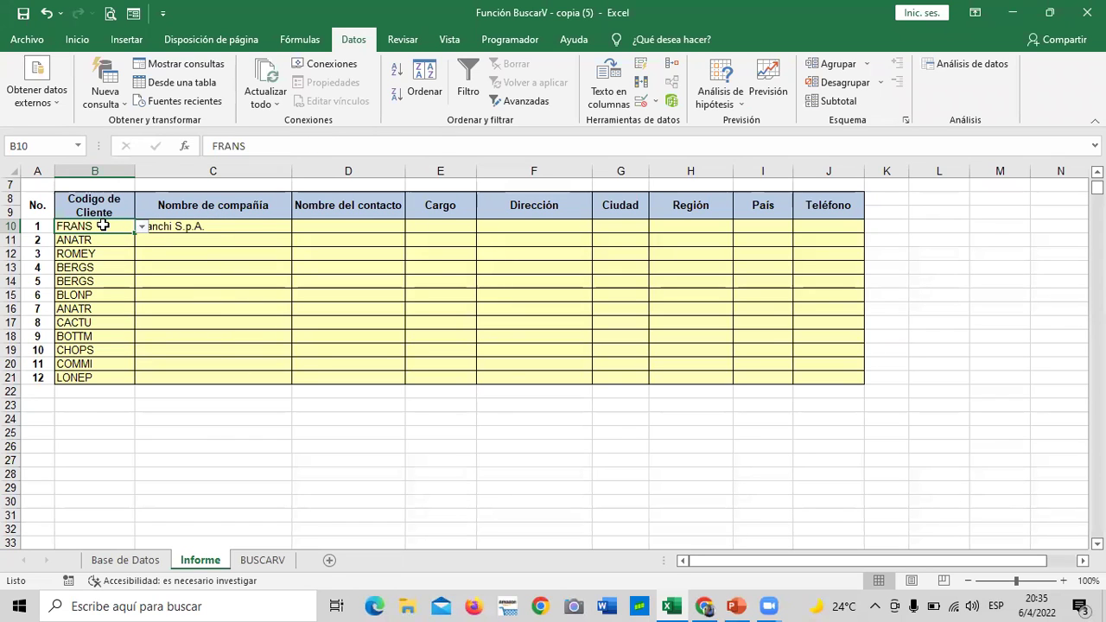
left_click(141, 226)
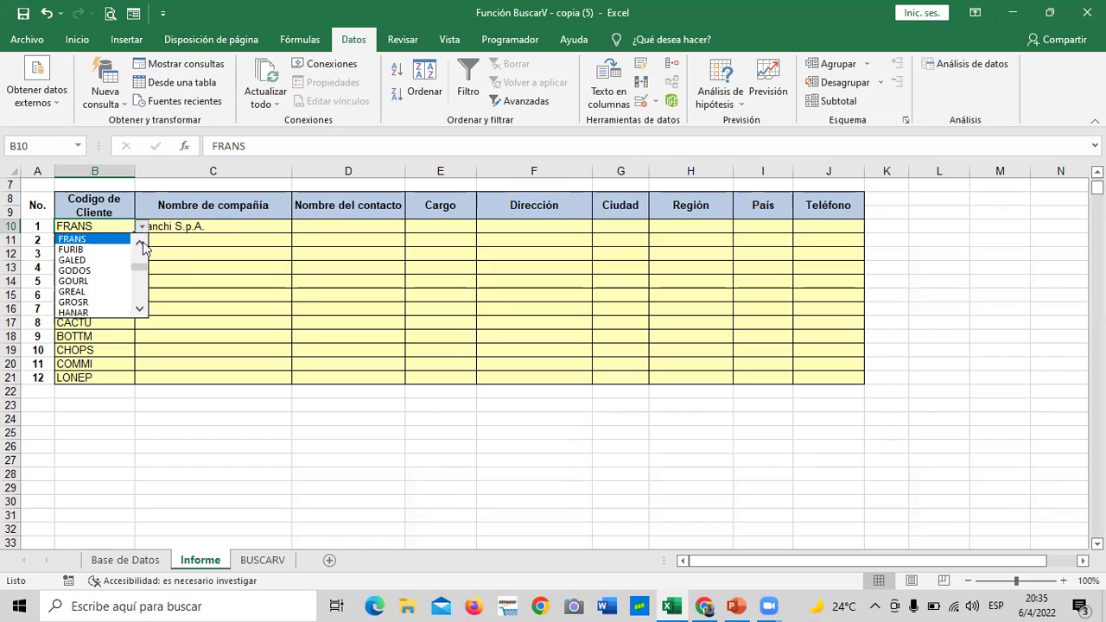
left_click_drag(140, 268, 140, 288)
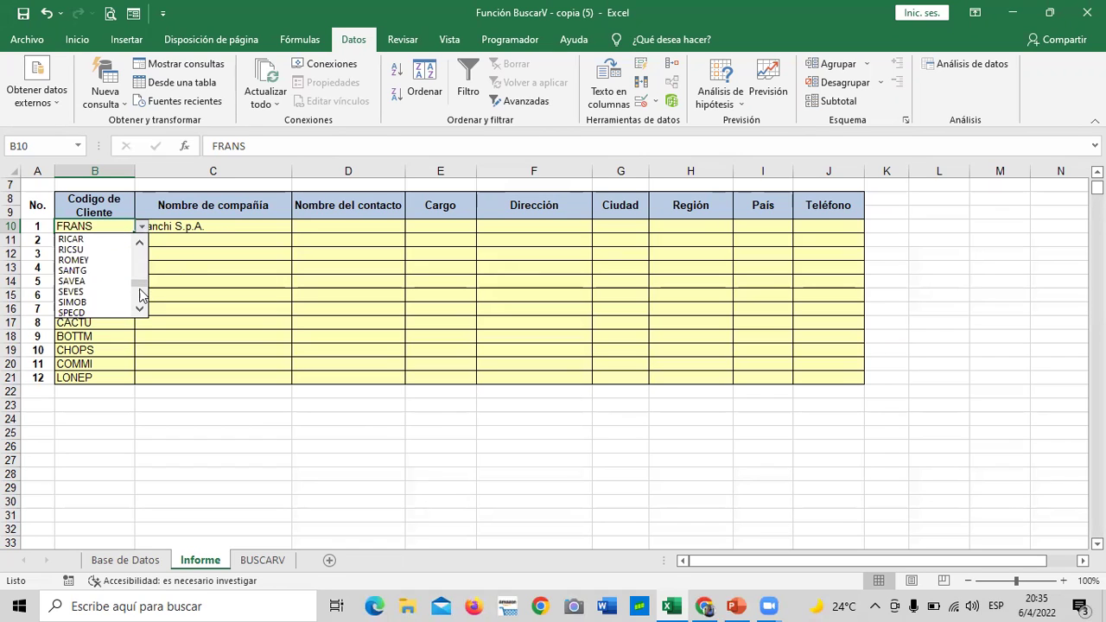
left_click(98, 303)
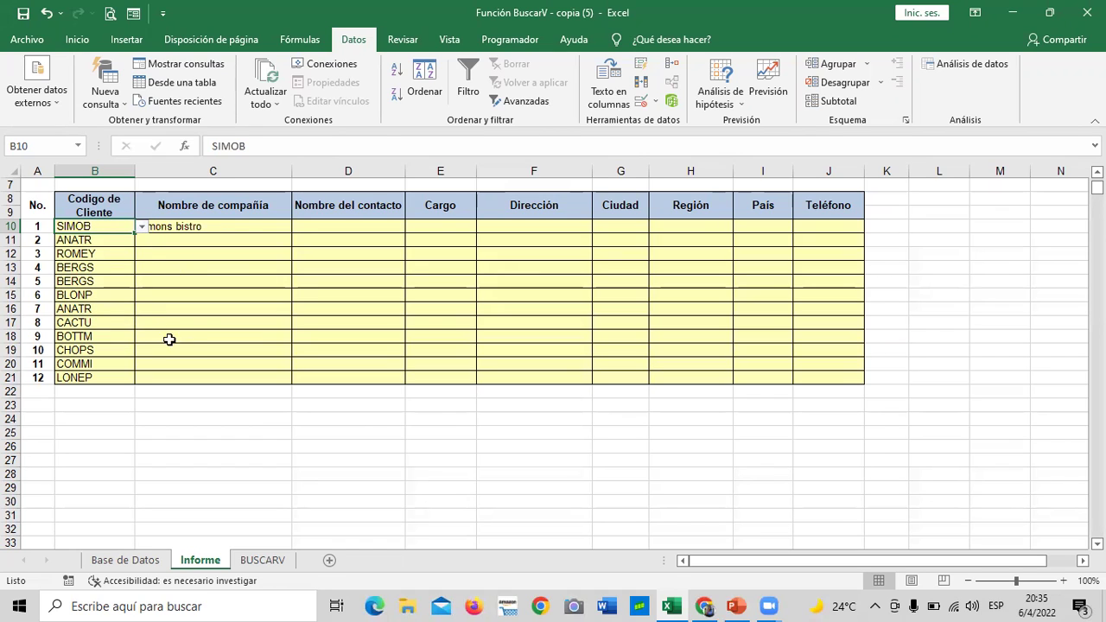
left_click(239, 227)
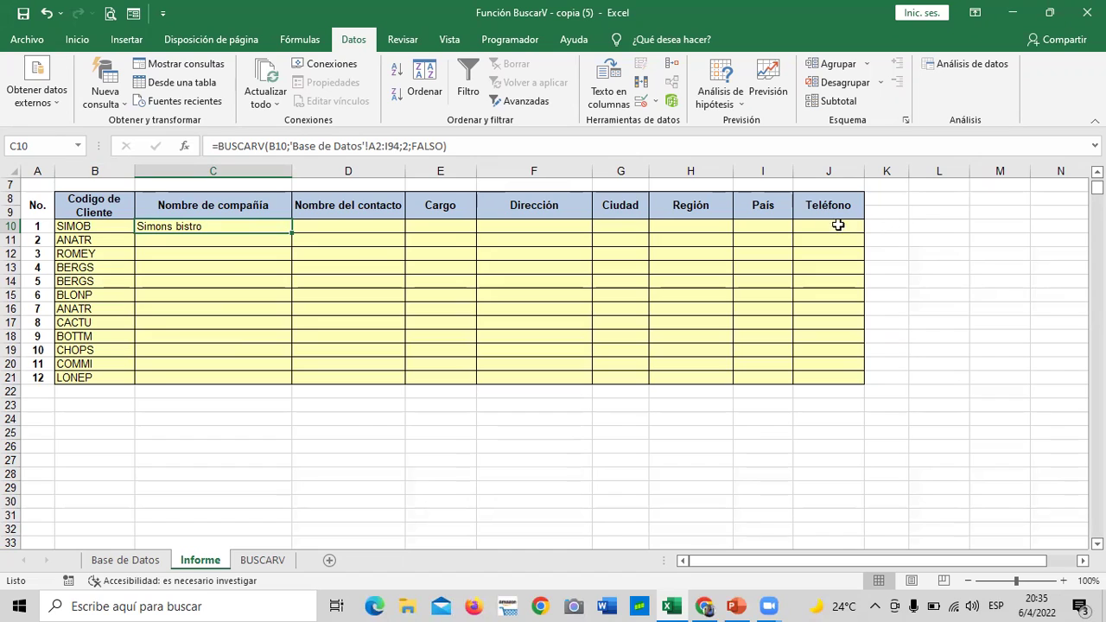
left_click(337, 225)
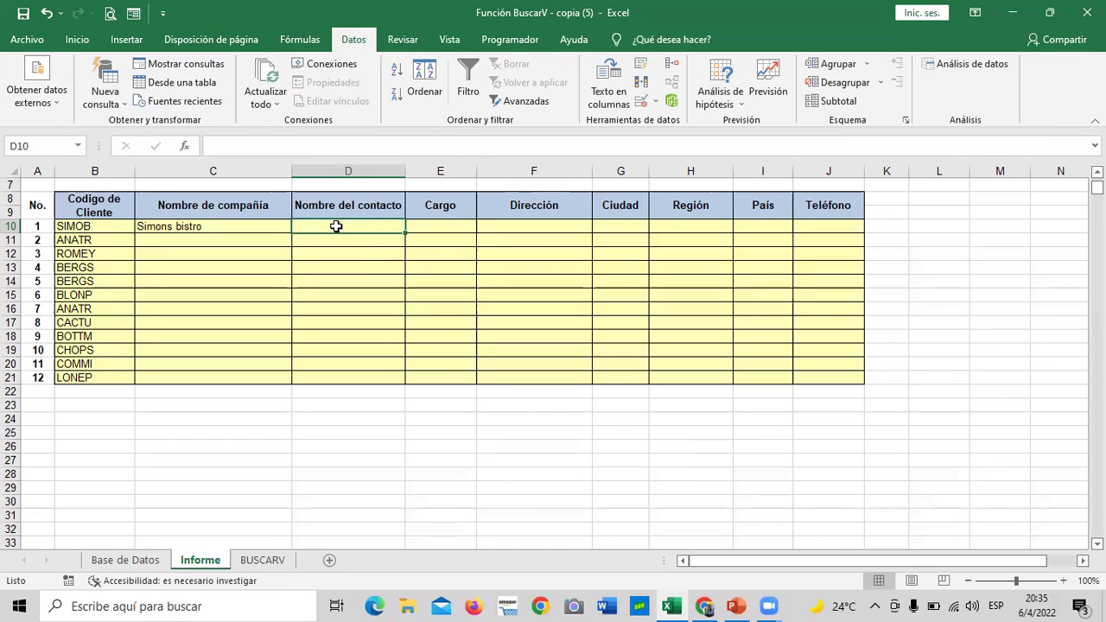
Step: Start a BUSCARV in D10 using B10 as lookup value and 'Base de Datos'!A2:I94 as table
type("=BUSCAR")
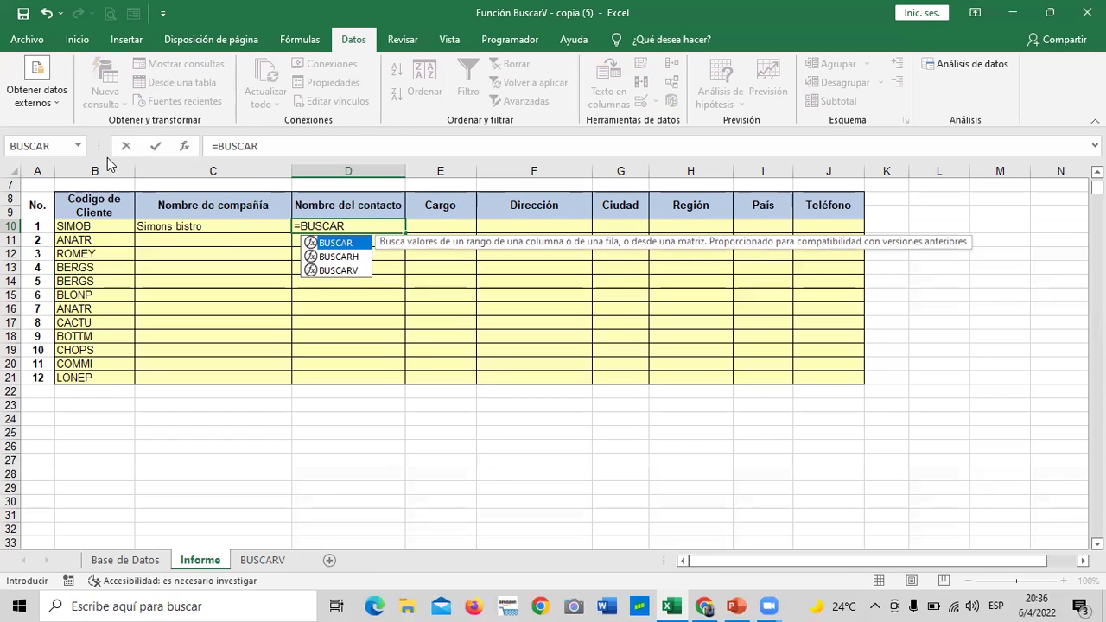
double_click(324, 270)
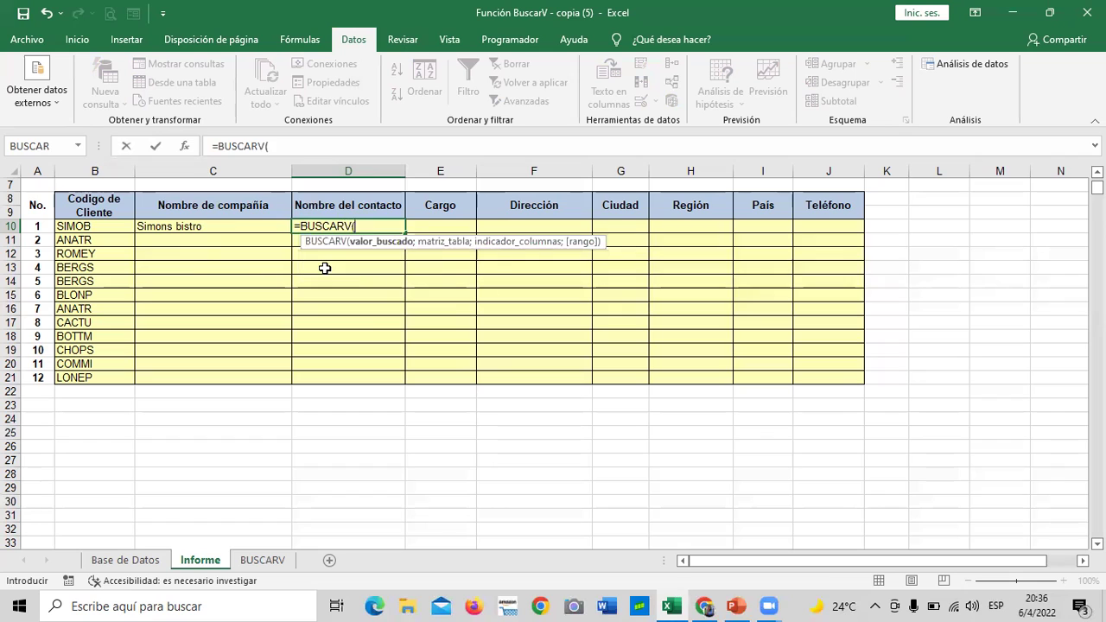
left_click(102, 225)
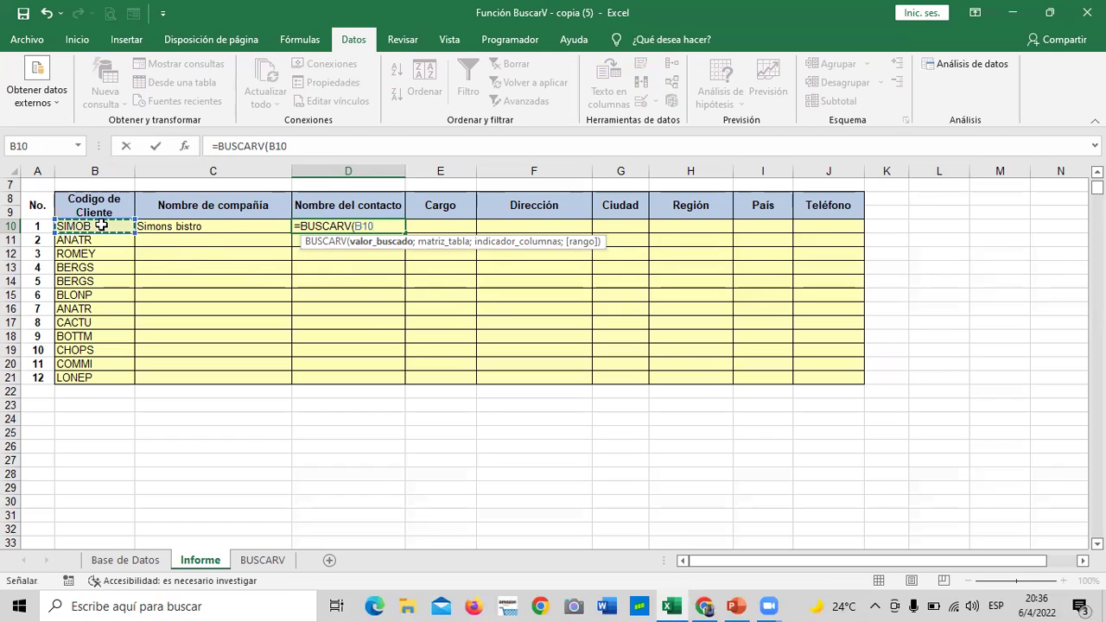
type(";")
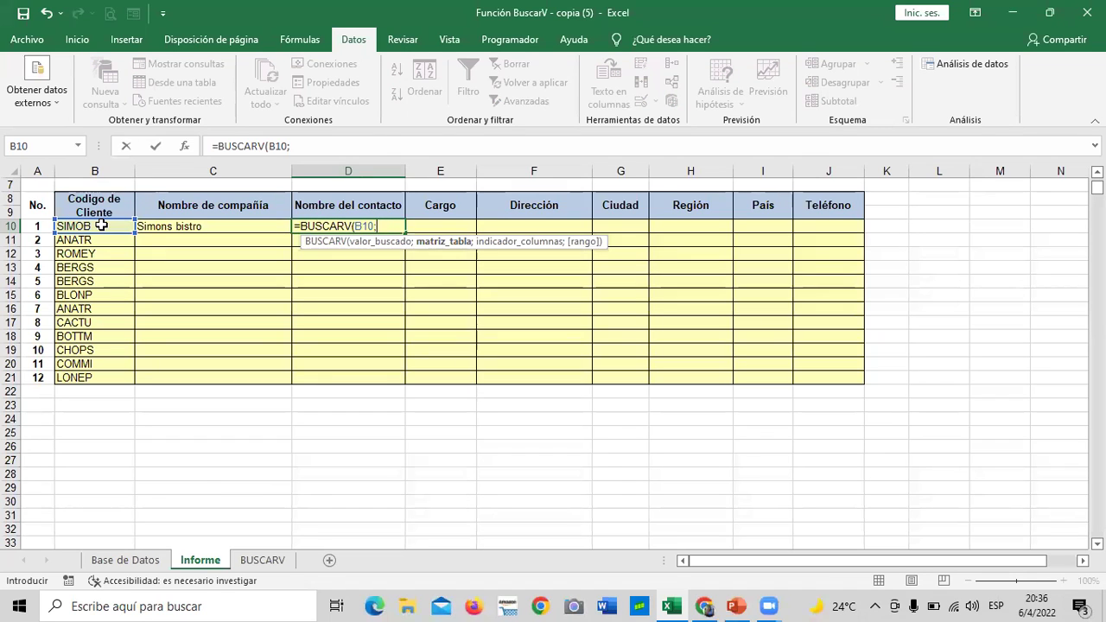
left_click(118, 560)
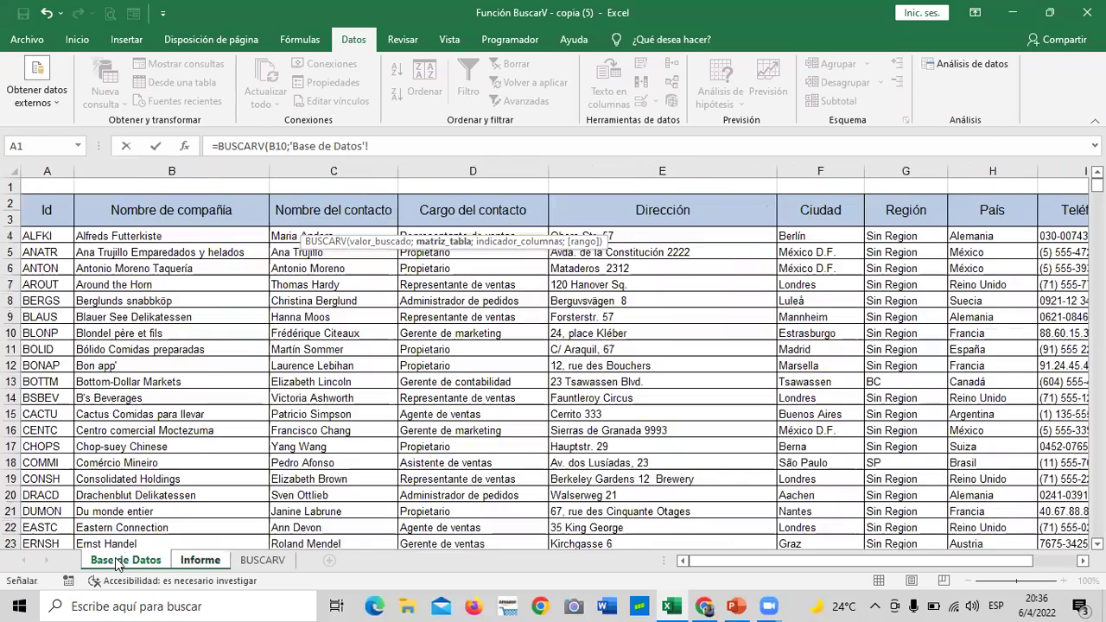
mouse_move(52, 212)
left_mouse_down()
mouse_move(912, 602)
mouse_move(1075, 603)
left_mouse_up()
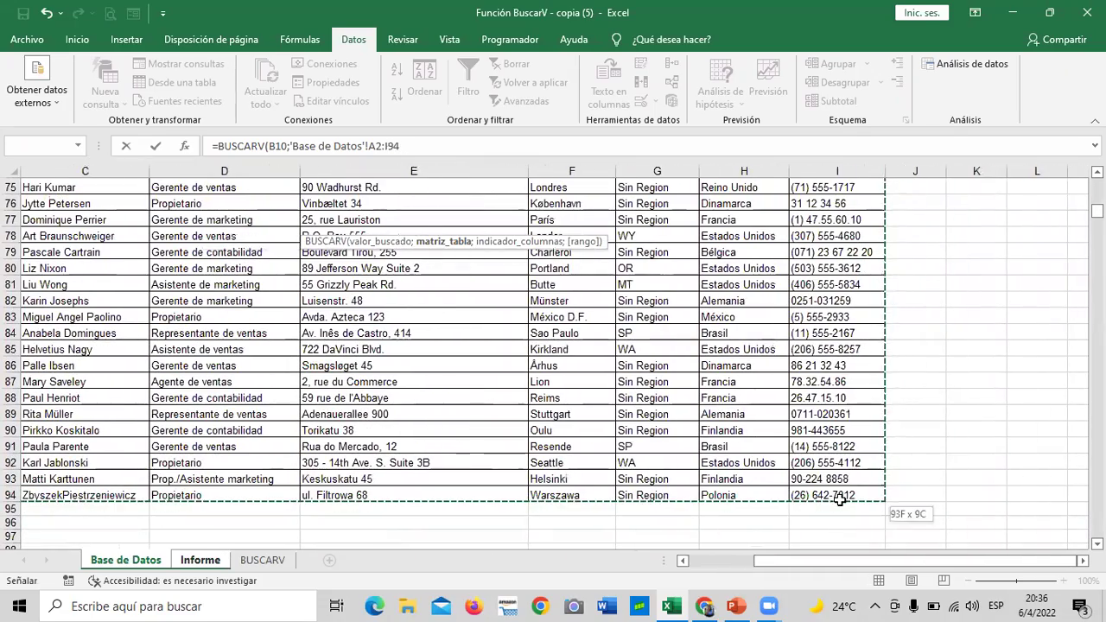
left_click_drag(1072, 543, 837, 495)
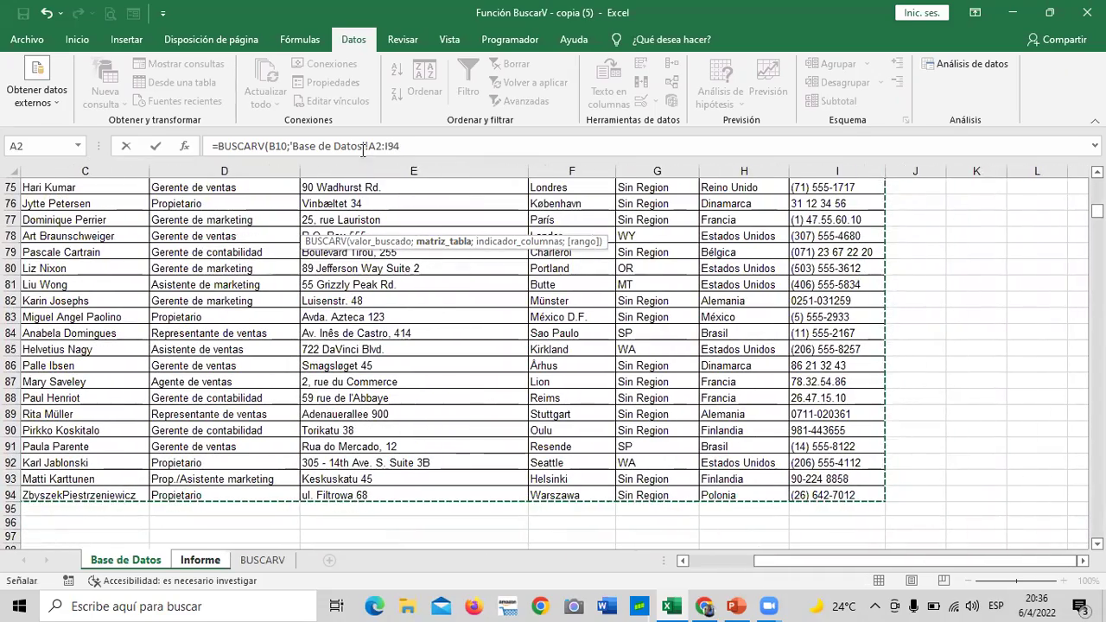
Step: Finish the D10 lookup with column 3 and FALSO, returning the contact name
left_click(400, 147)
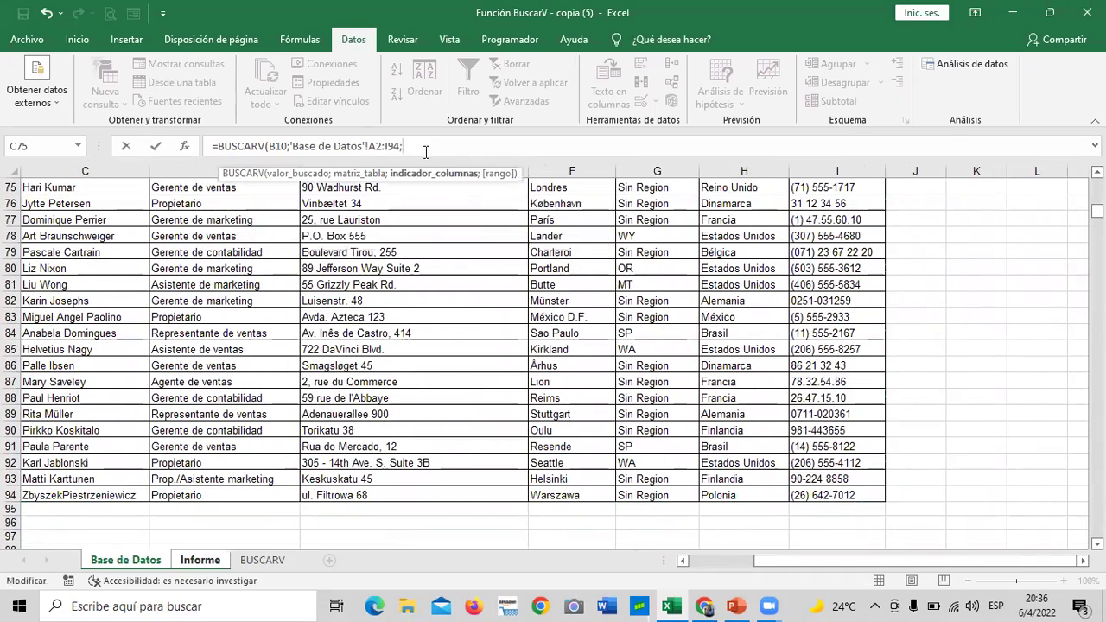
scroll(407, 251, "up", 6)
scroll(393, 301, "up", 7)
scroll(377, 329, "up", 6)
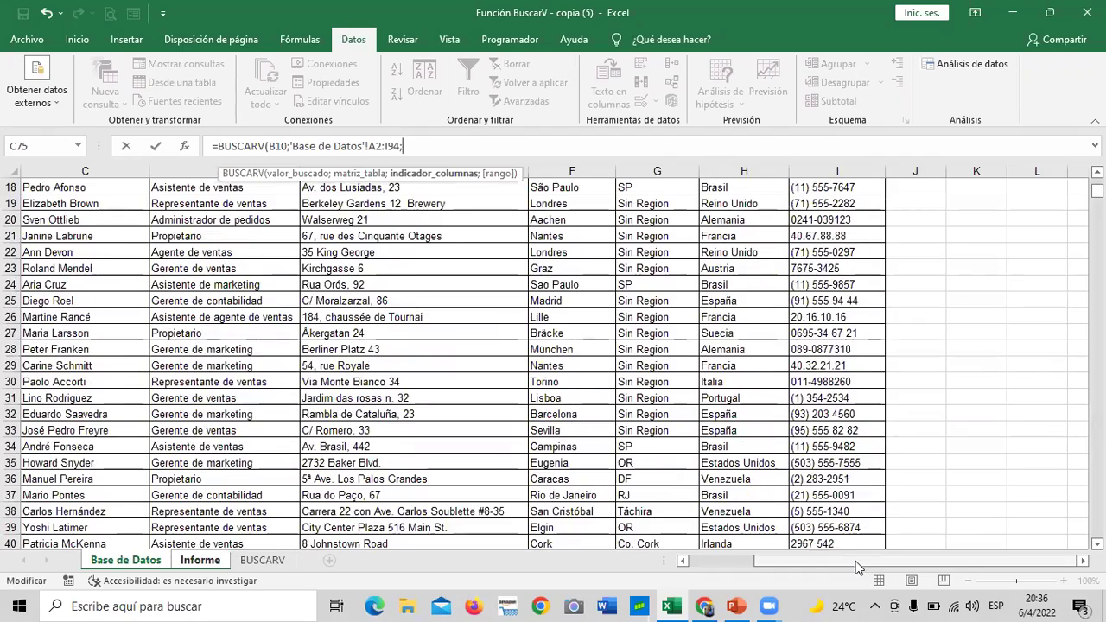
left_click_drag(859, 561, 795, 561)
scroll(532, 464, "up", 4)
scroll(532, 463, "up", 2)
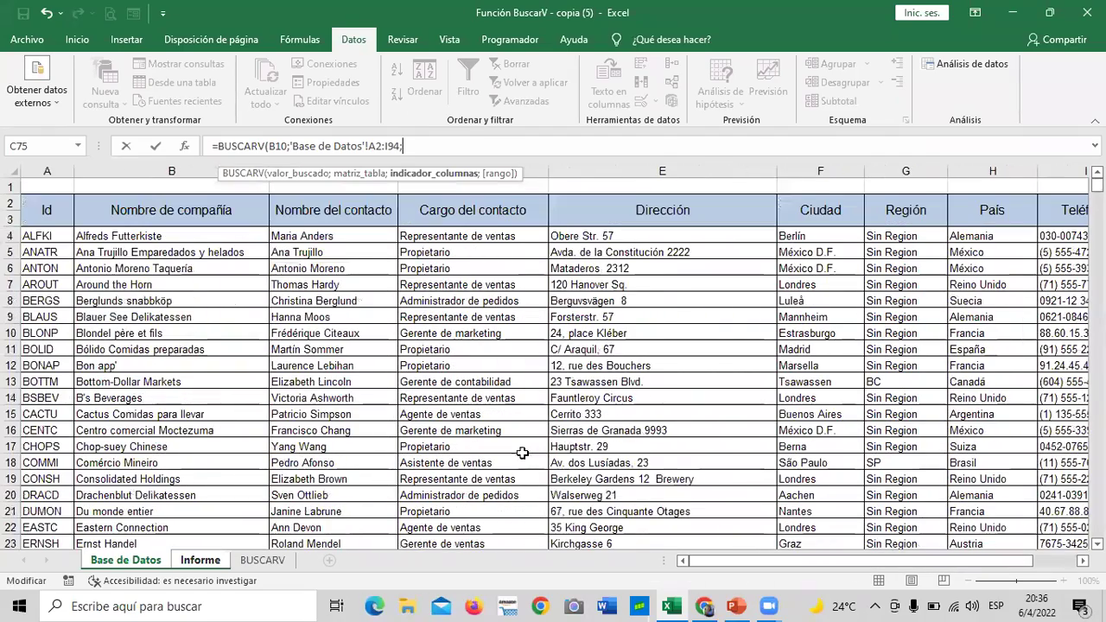
type("3;")
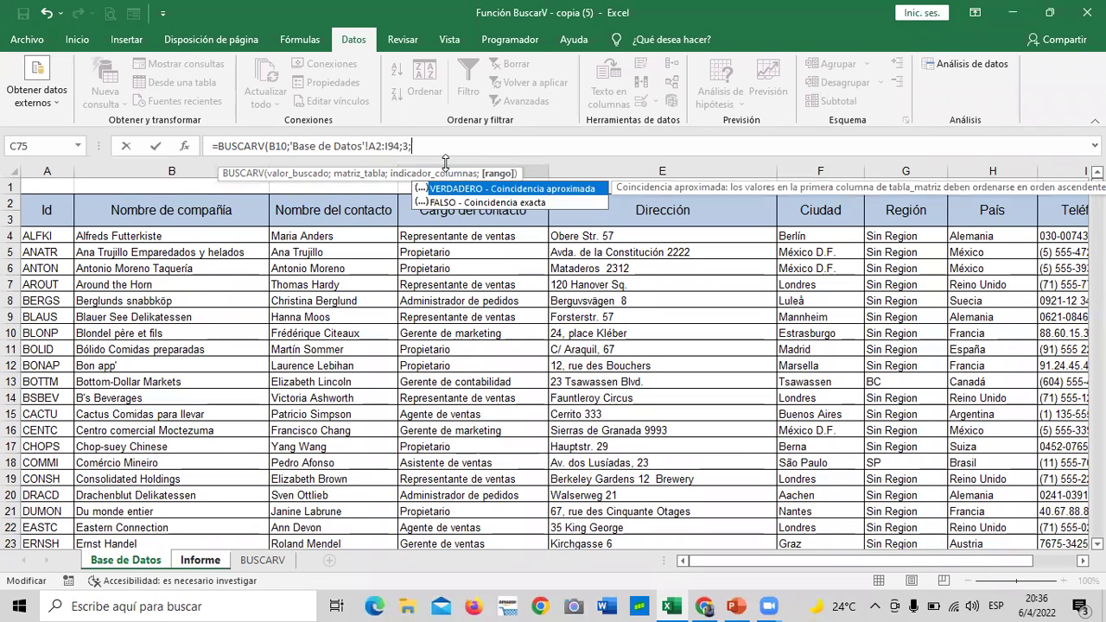
double_click(448, 203)
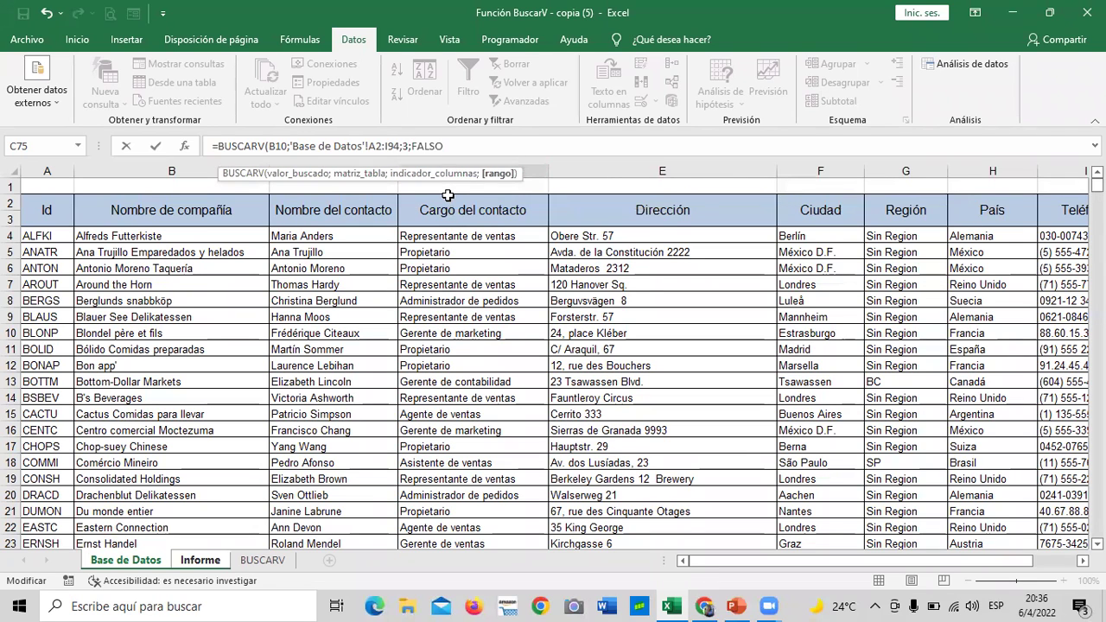
key("Return")
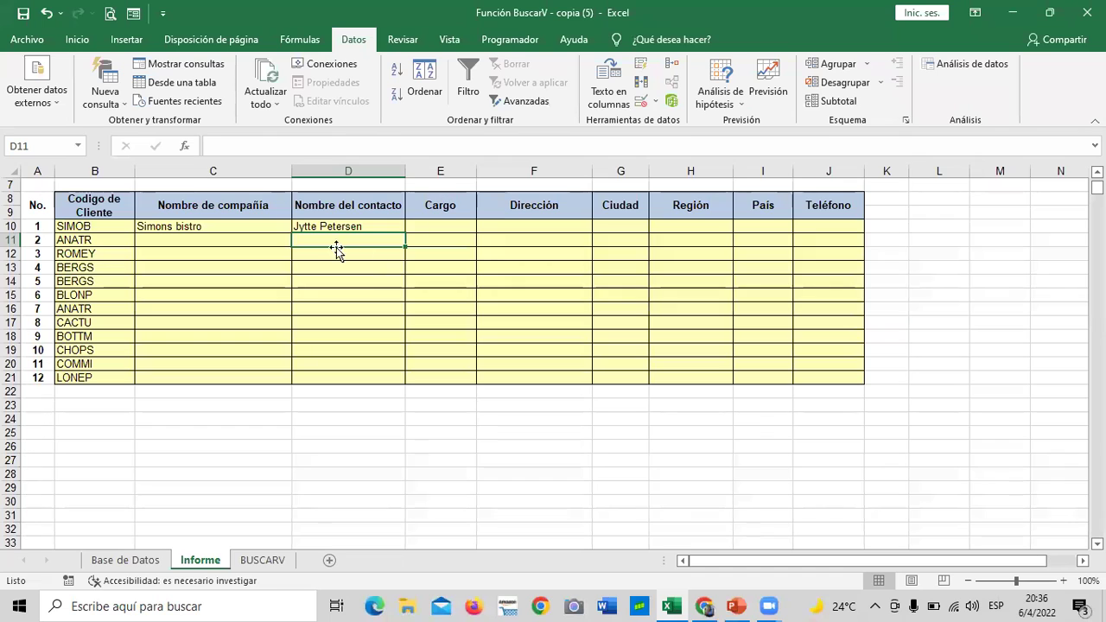
Step: Cycle B10's customer code through THECR and VICTE, ending on WILMK
left_click(283, 229)
left_click(97, 226)
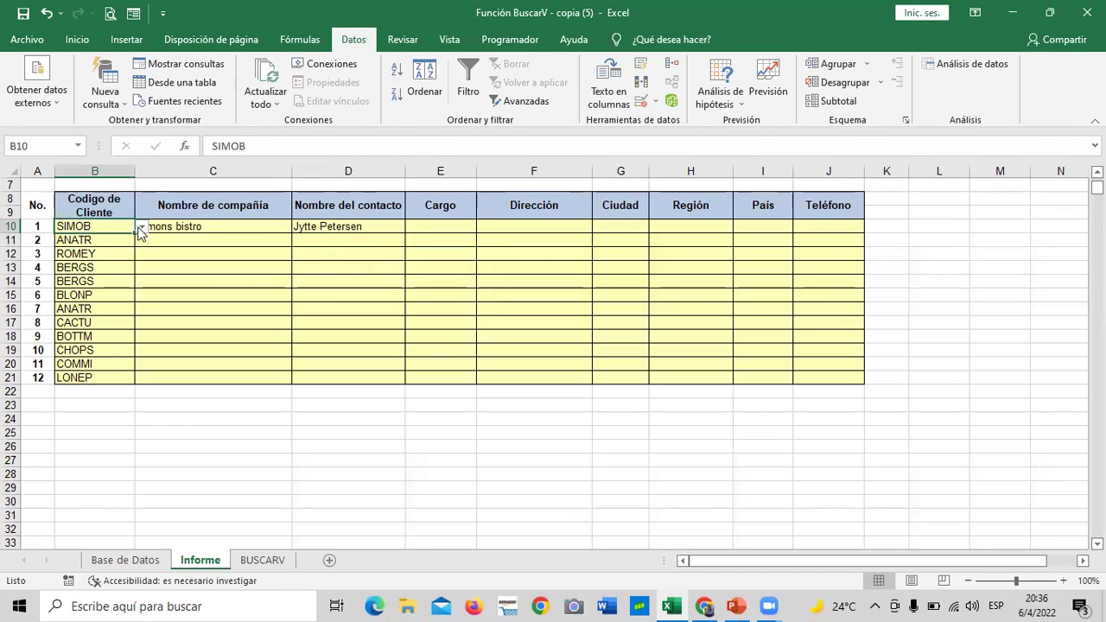
left_click(140, 228)
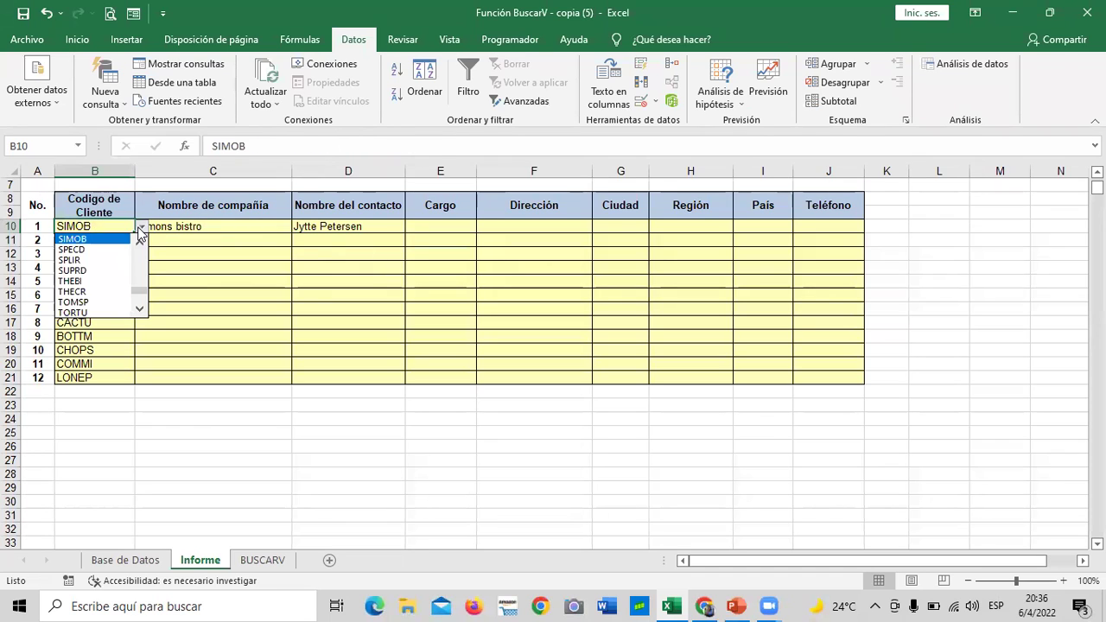
left_click(97, 291)
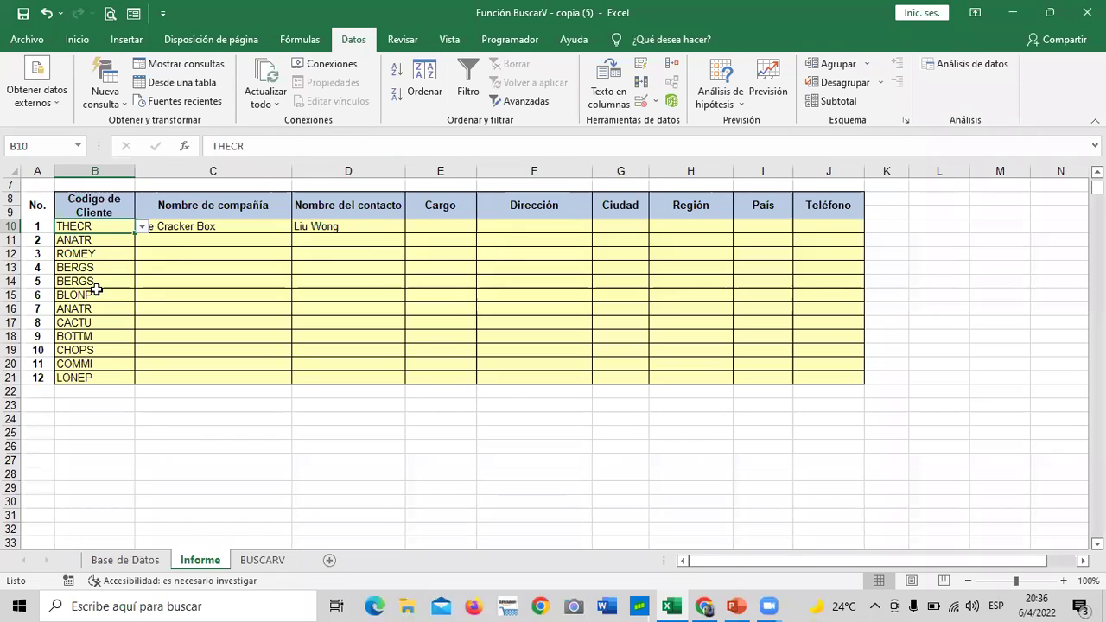
left_click(142, 228)
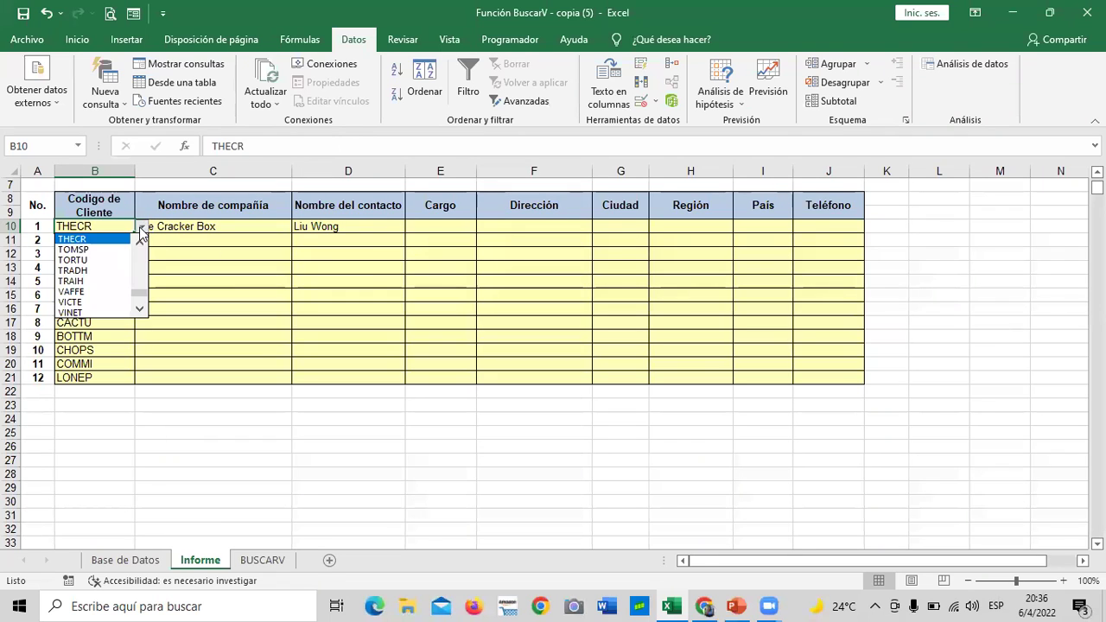
left_click(107, 304)
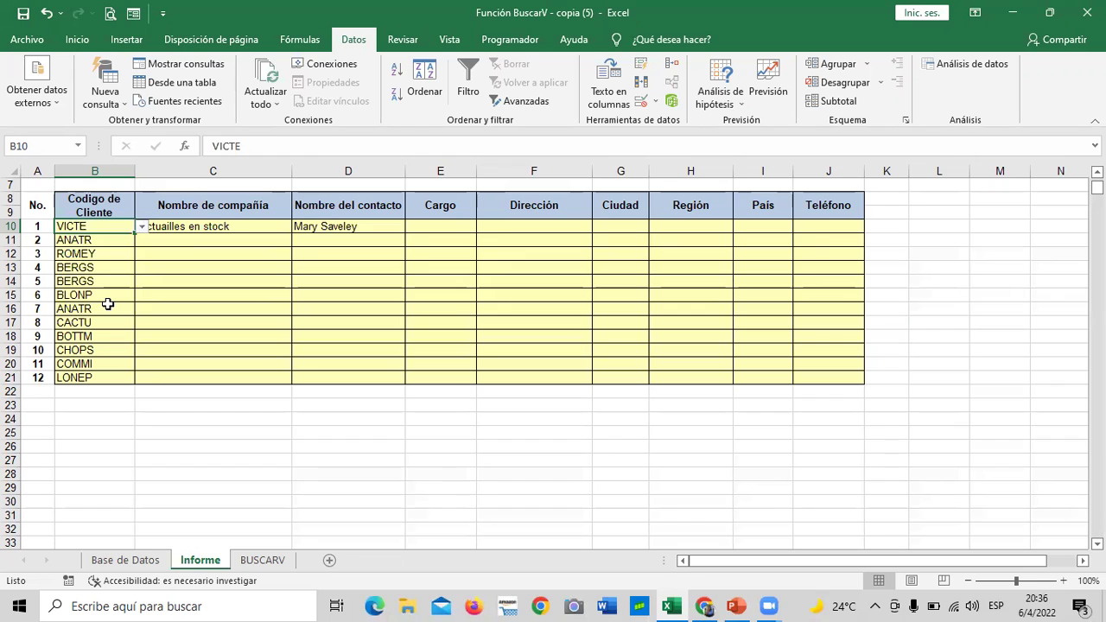
left_click(142, 228)
left_click(103, 300)
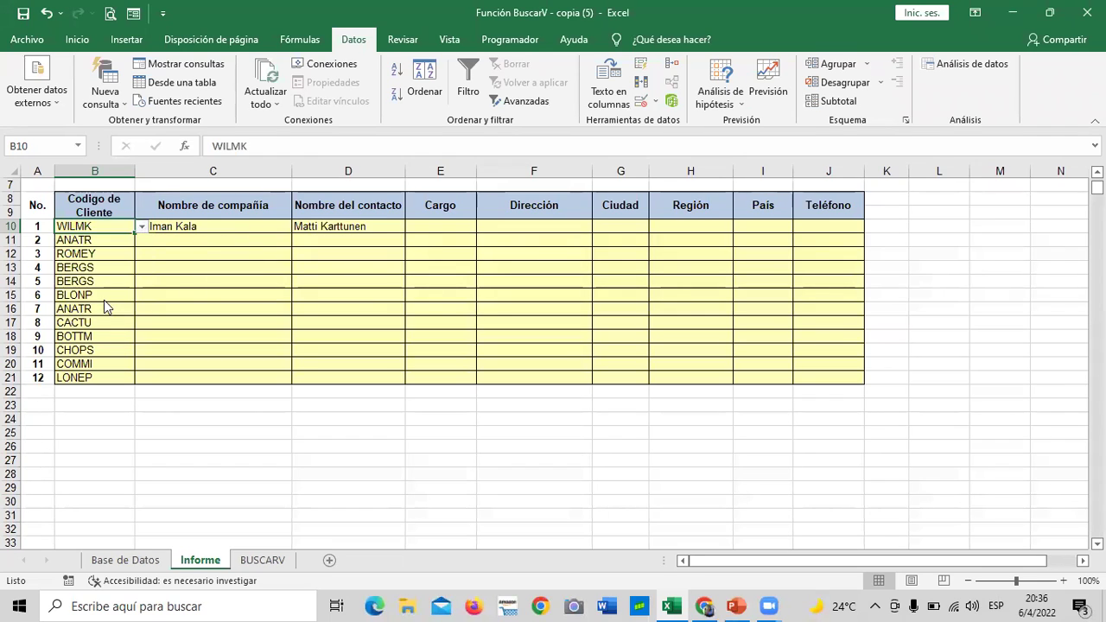
left_click(408, 311)
left_click(441, 224)
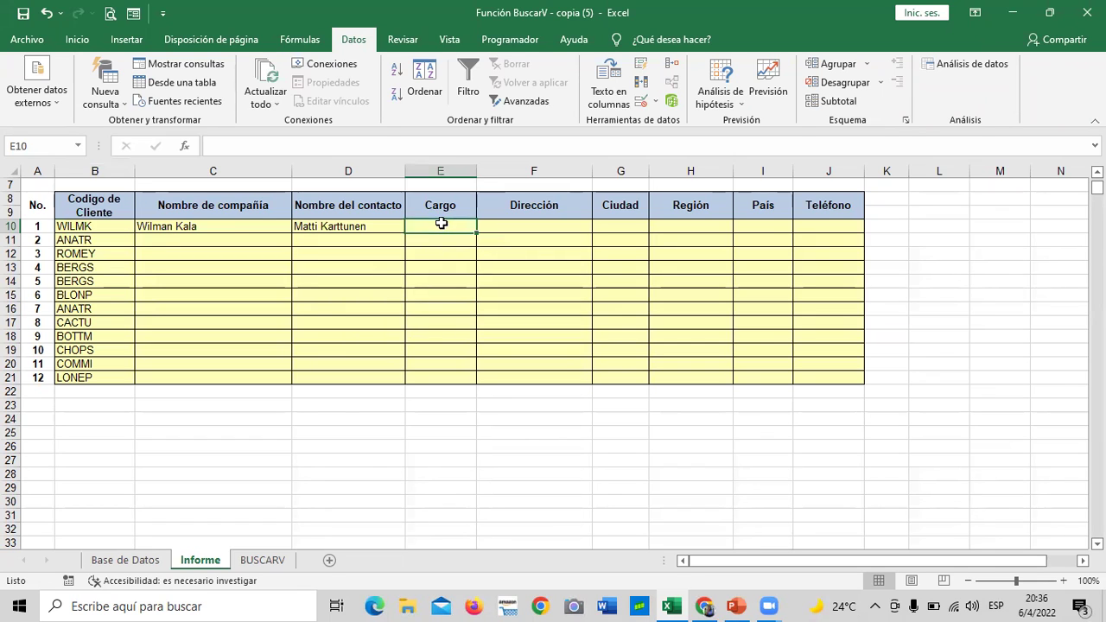
Step: Begin a BUSCARV formula in E10, correcting the mistyped function name
type("=BY")
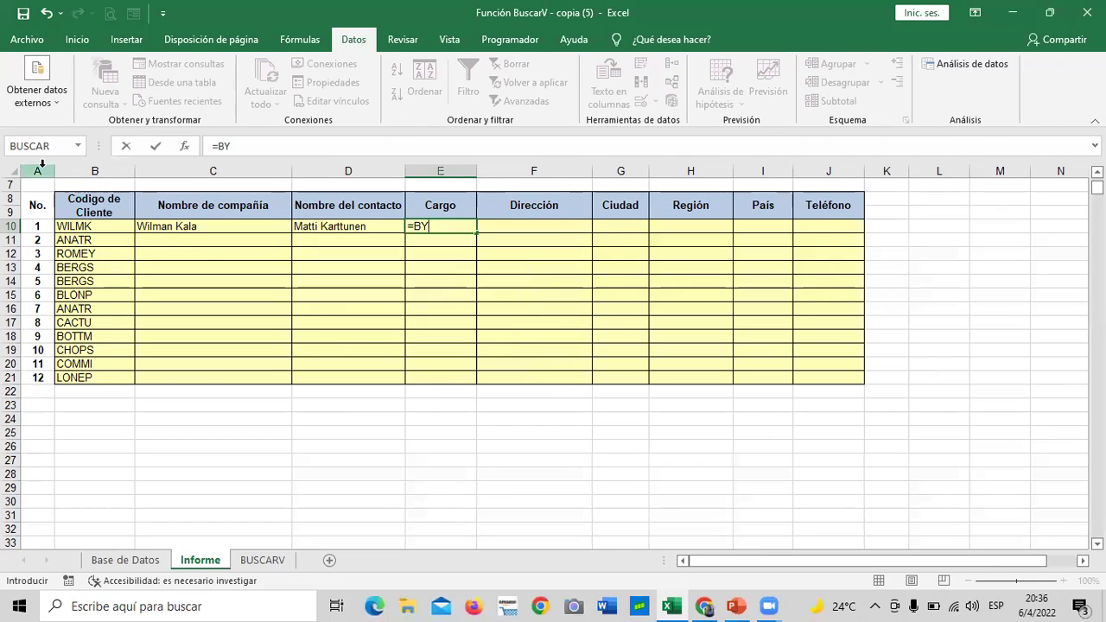
type("SCAR")
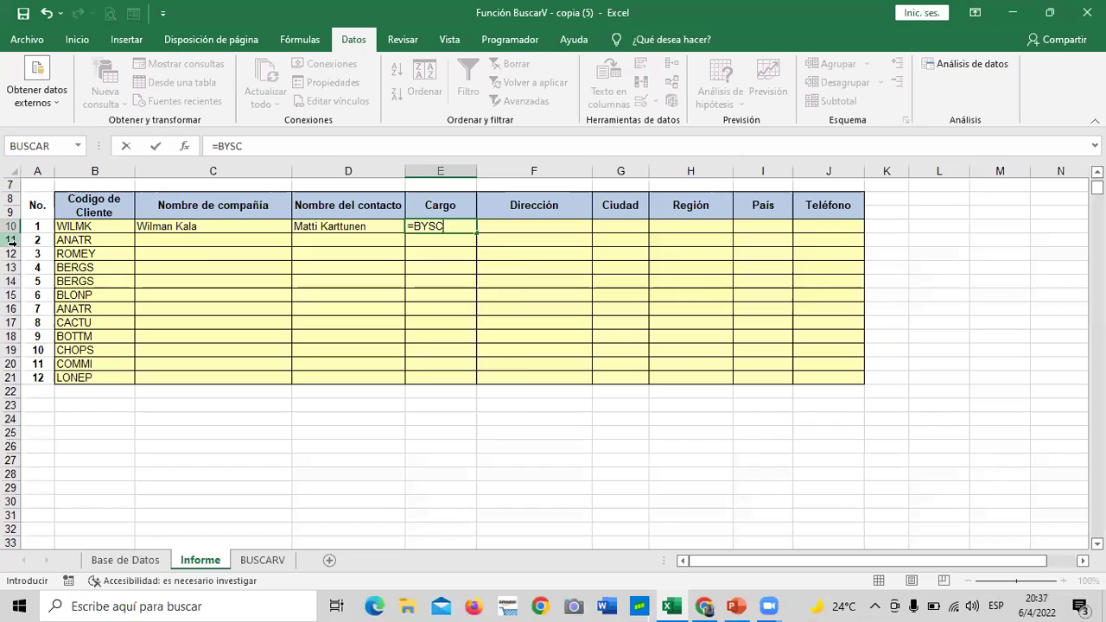
key("BackSpace")
key("BackSpace")
key("BackSpace")
type("USCA")
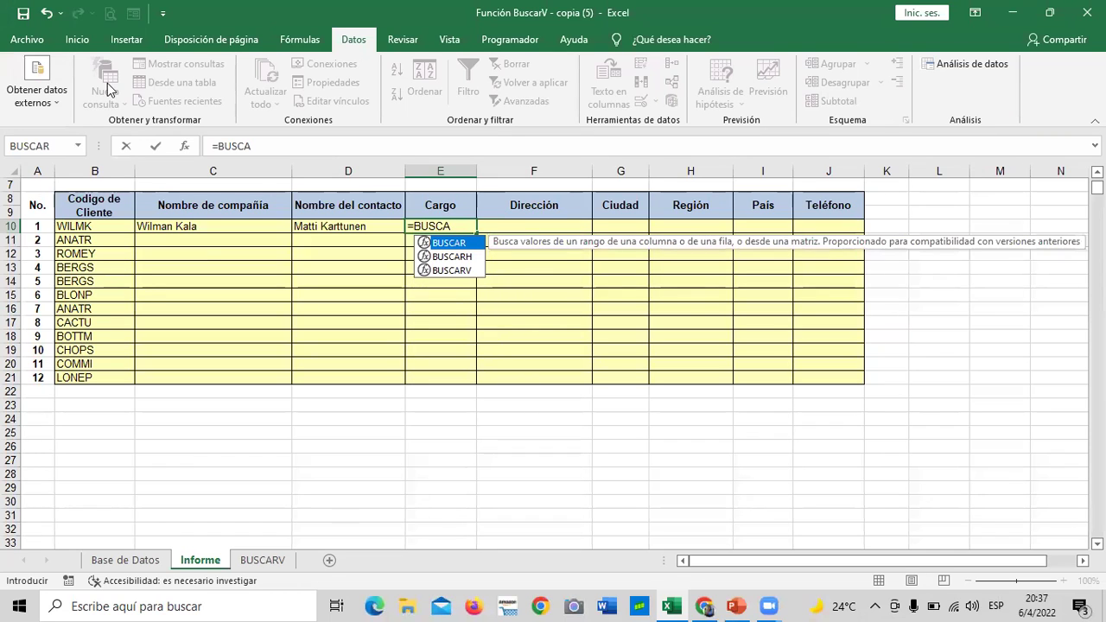
key("Escape")
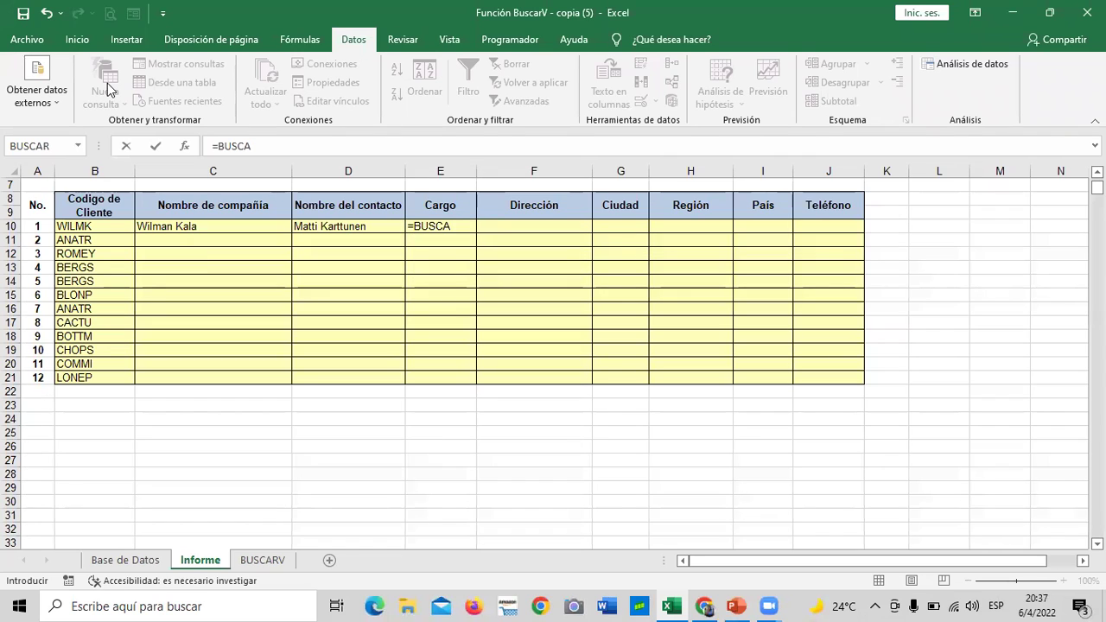
left_click(456, 226)
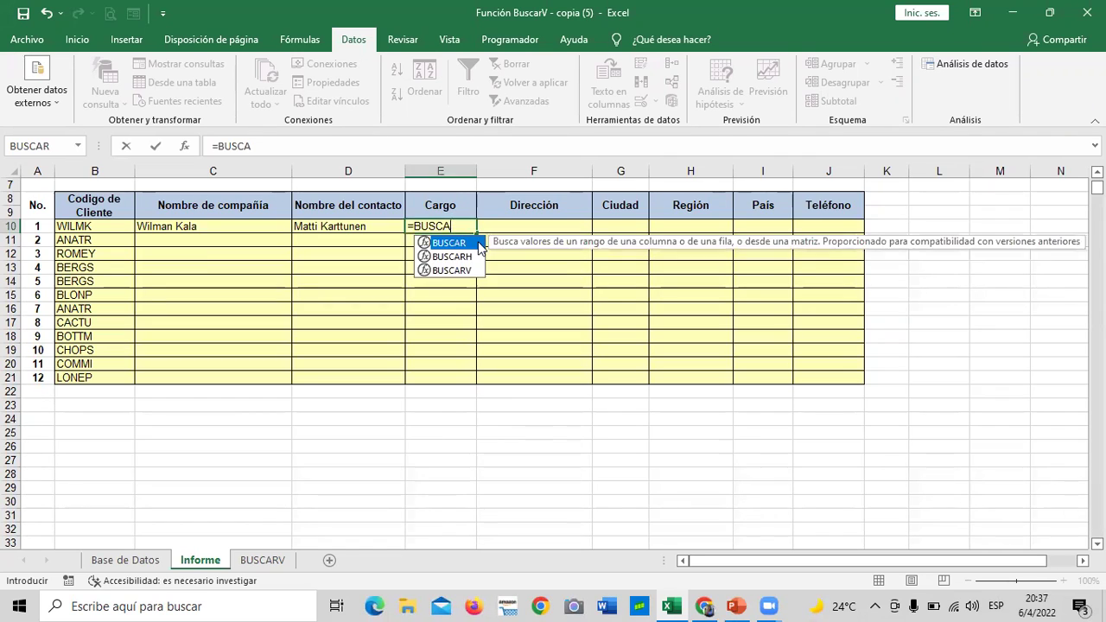
double_click(464, 270)
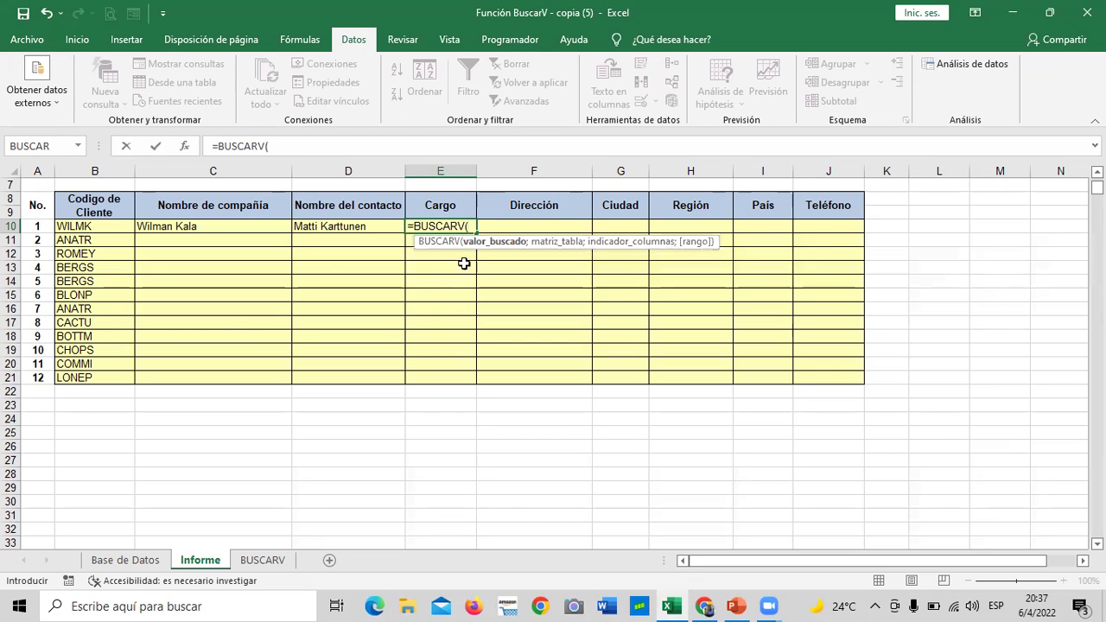
Step: Select 'Base de Datos'!A2:I94 as the lookup table in the E10 formula
left_click(126, 560)
left_click_drag(50, 212, 976, 603)
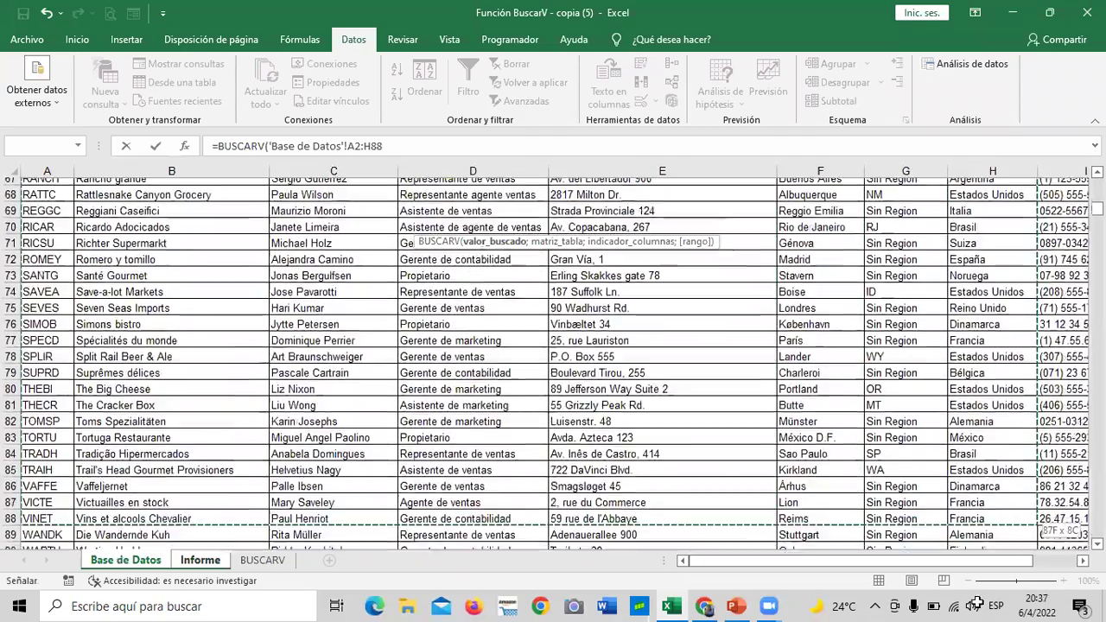
mouse_move(975, 603)
left_mouse_down()
mouse_move(1075, 467)
mouse_move(845, 471)
left_mouse_up()
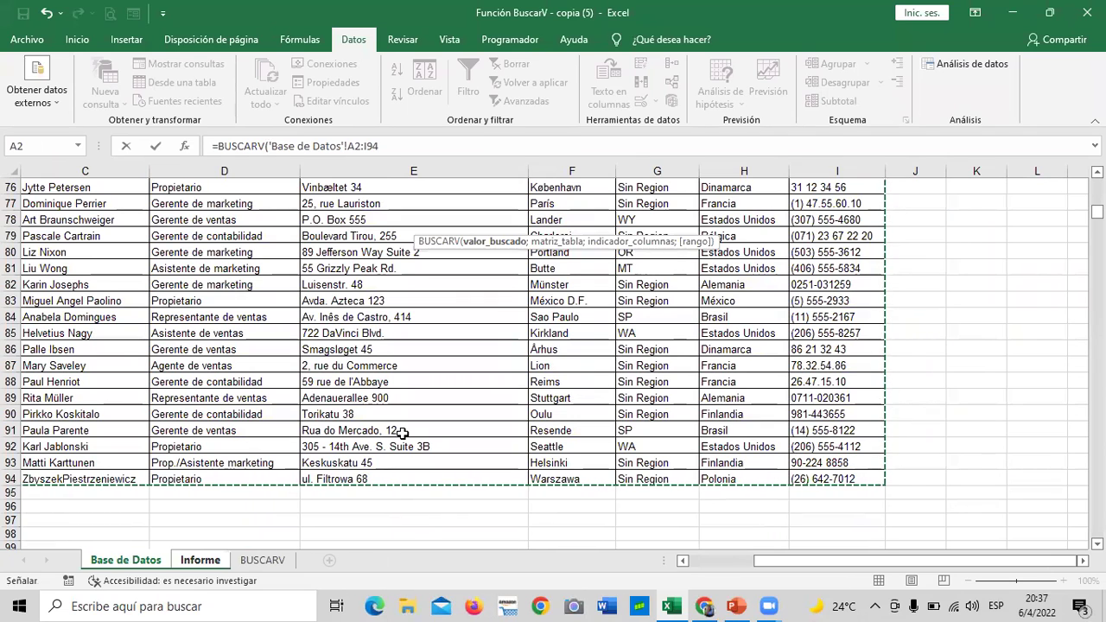
left_click(403, 145)
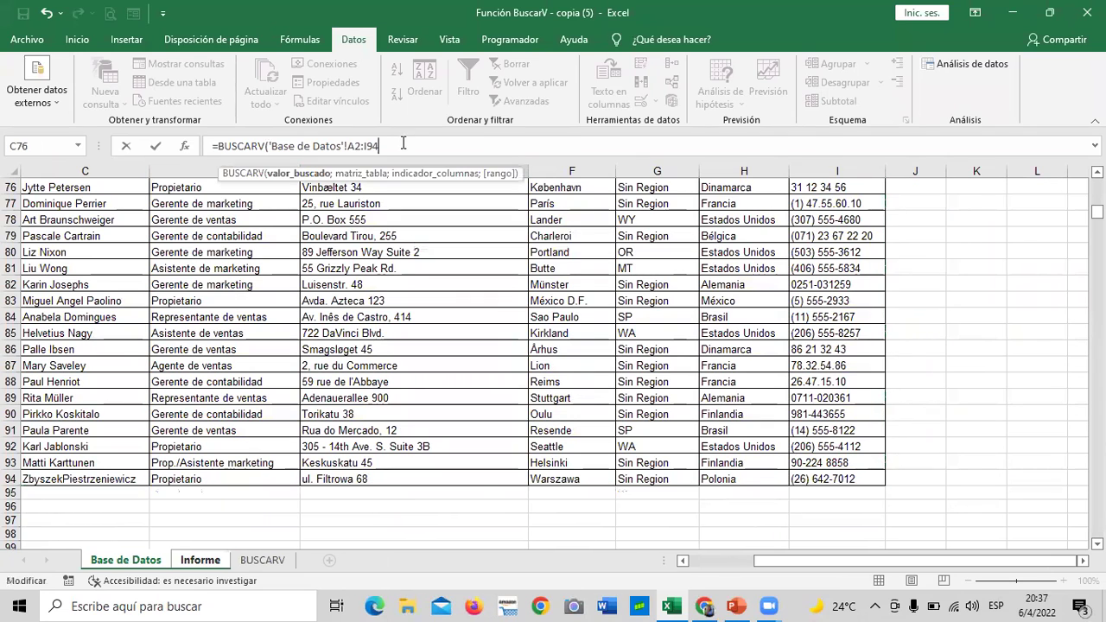
type(";")
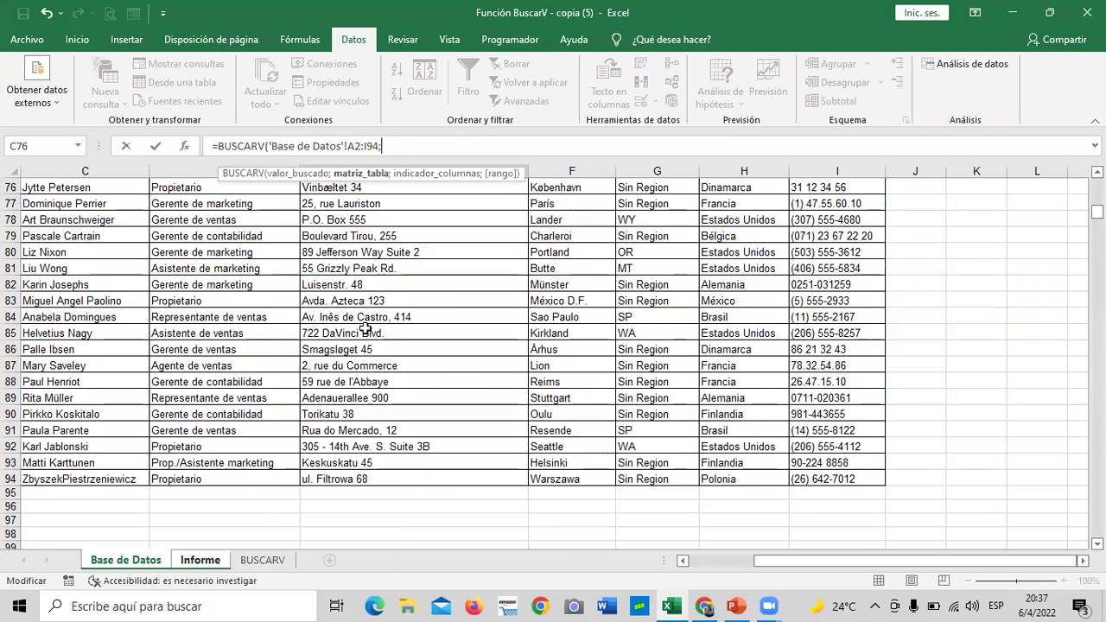
scroll(371, 349, "up", 4)
scroll(374, 349, "up", 5)
scroll(373, 350, "up", 7)
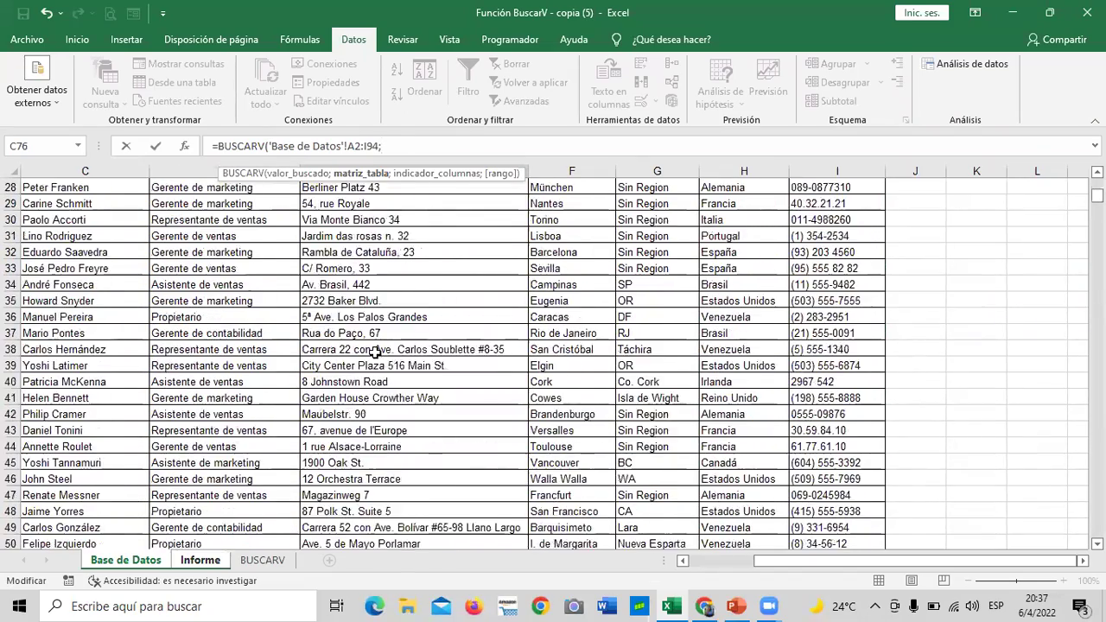
scroll(374, 350, "up", 2)
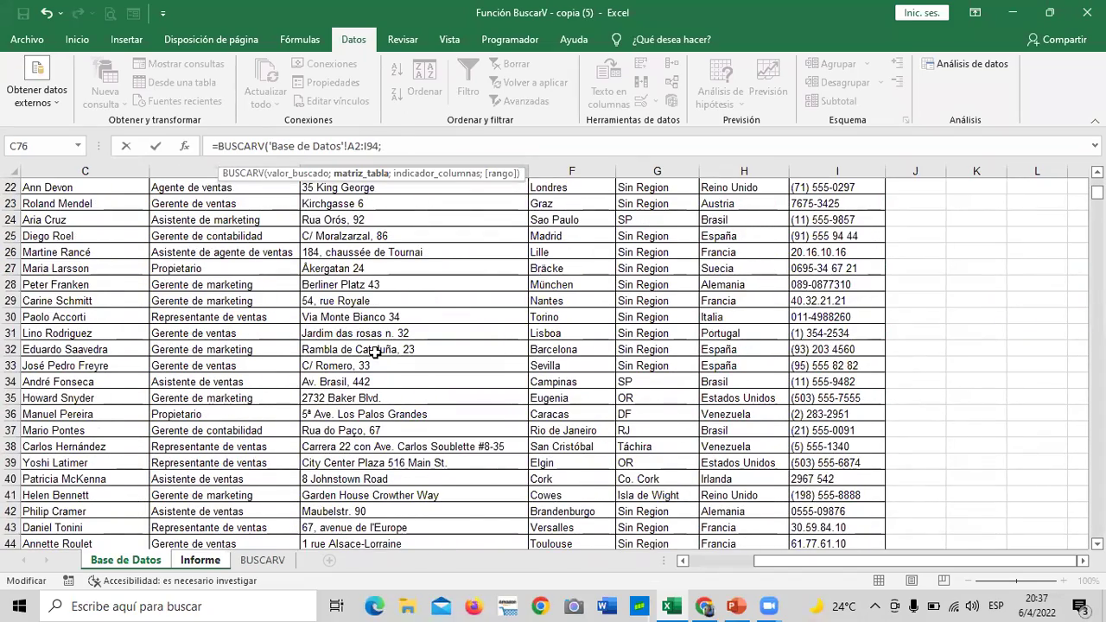
scroll(373, 349, "up", 7)
left_click_drag(951, 563, 702, 563)
type("4")
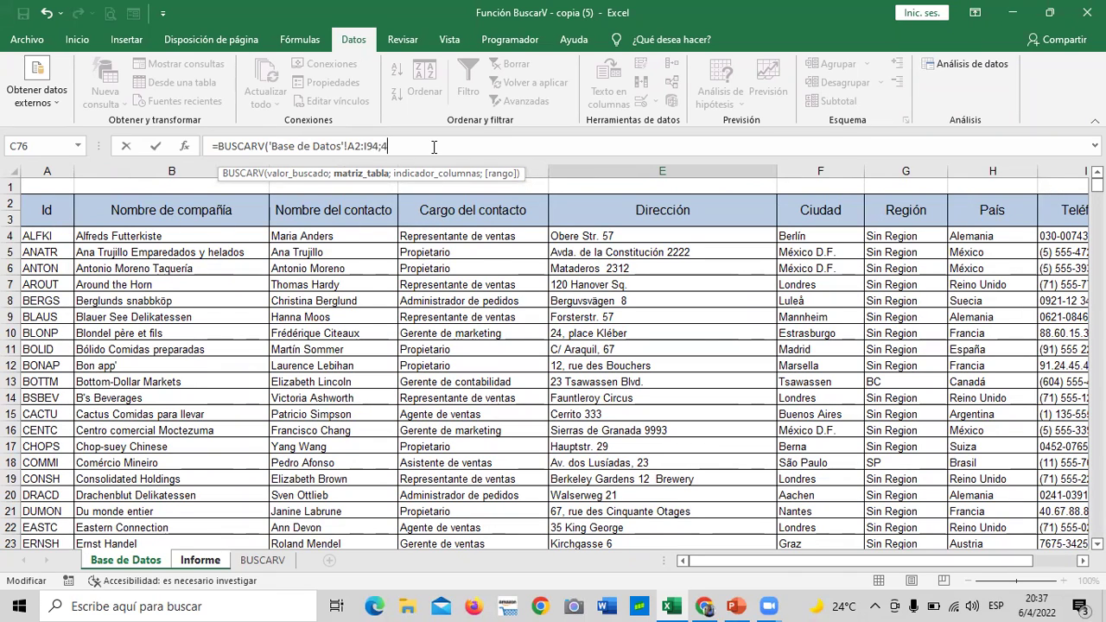
Step: Add column index 4 and exact match FALSO to the E10 formula
type(";")
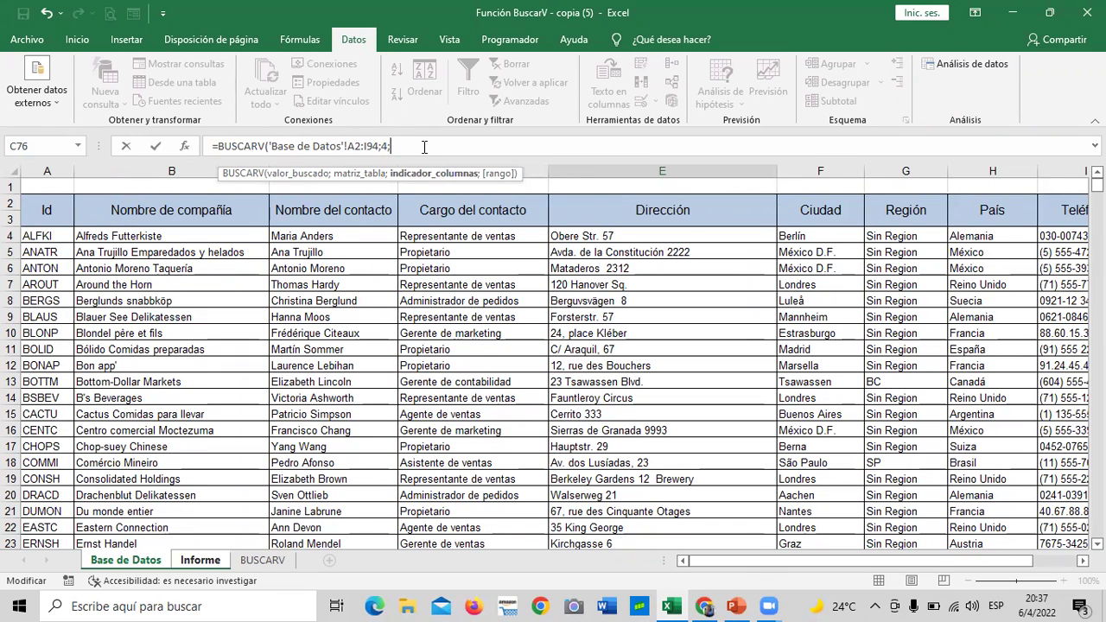
key("BackSpace")
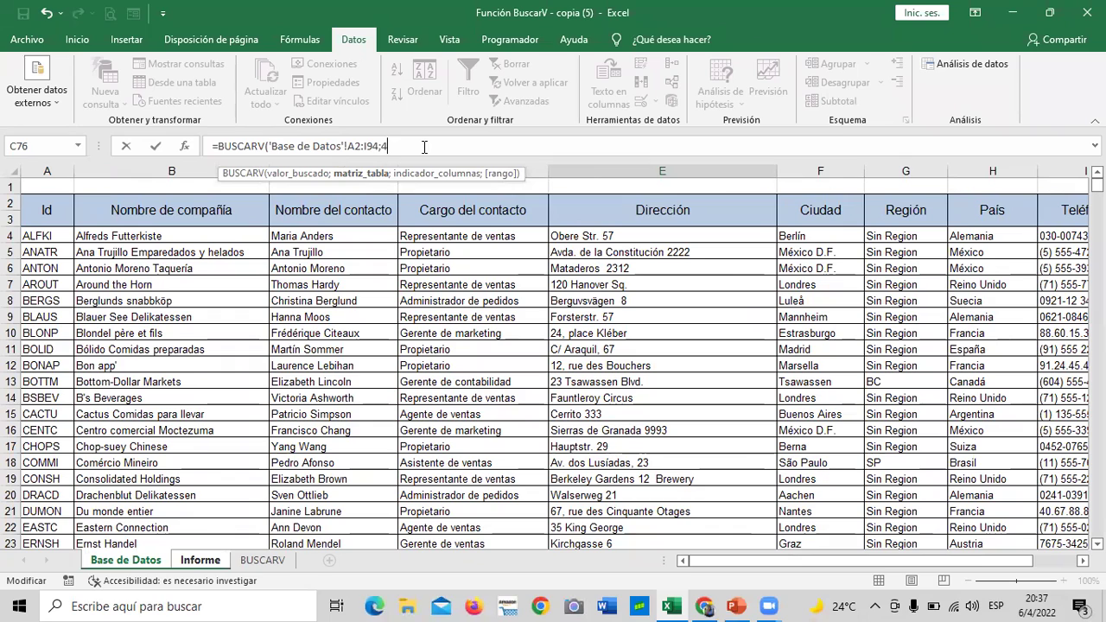
type(";")
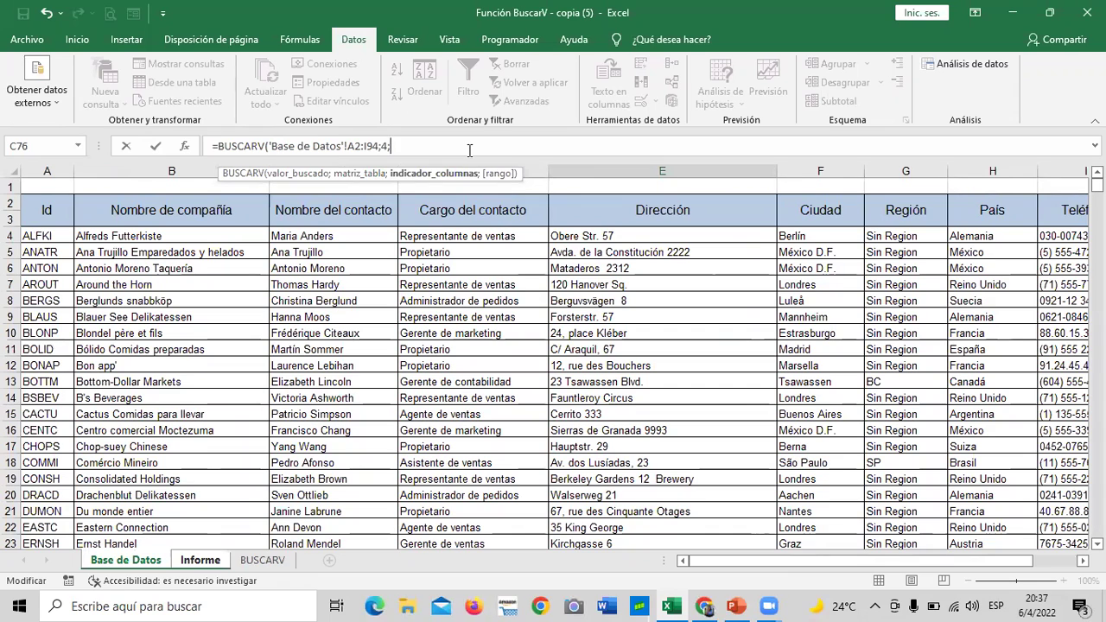
key("BackSpace")
key("BackSpace")
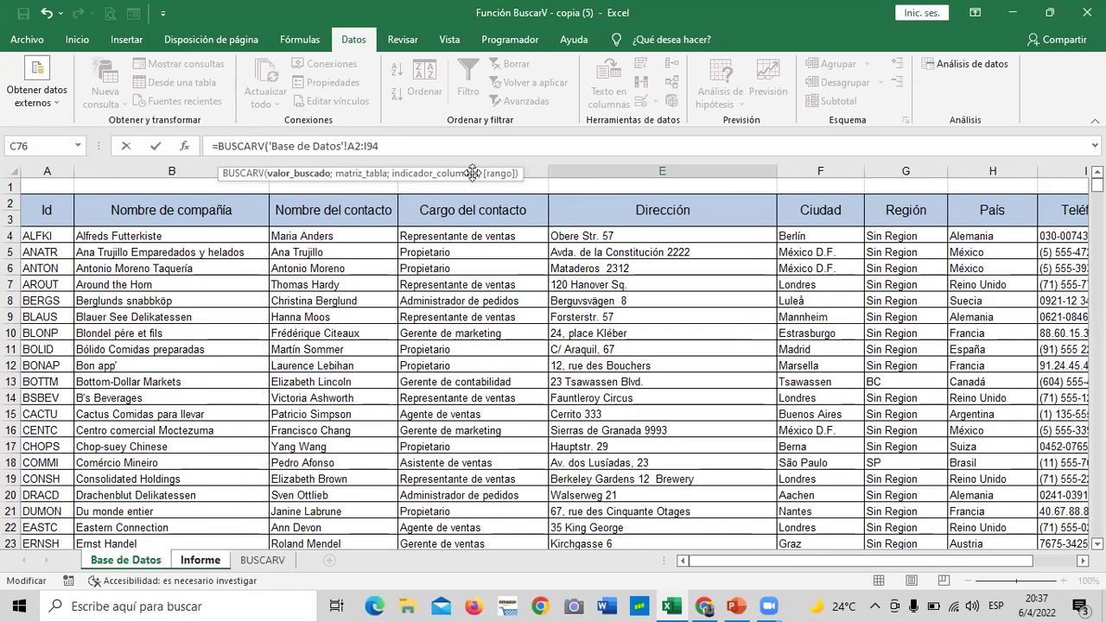
type(";4")
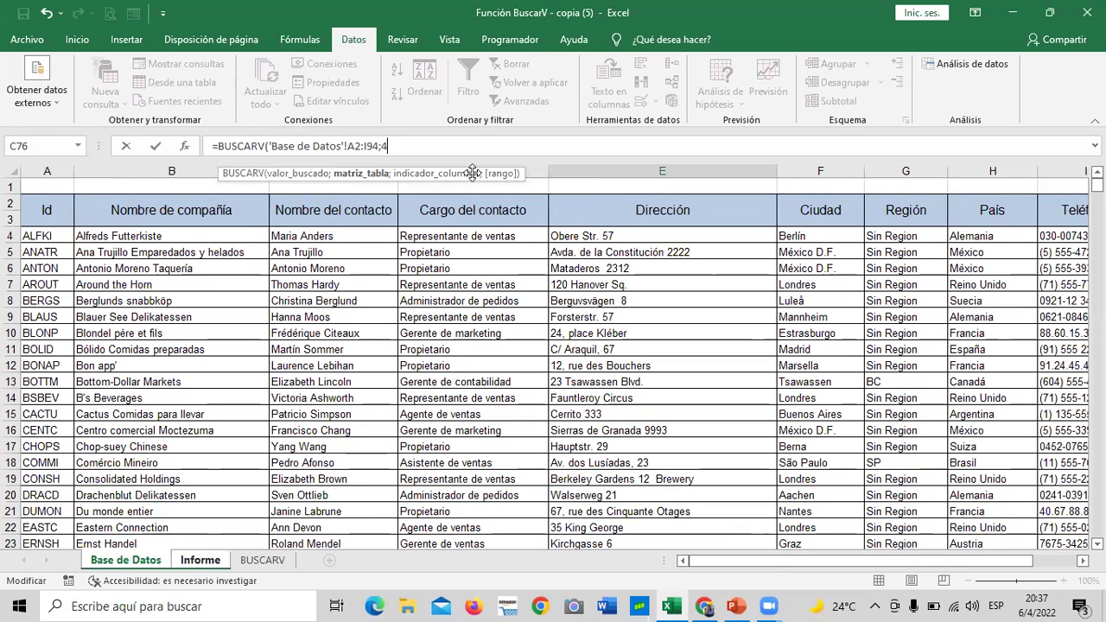
type(";")
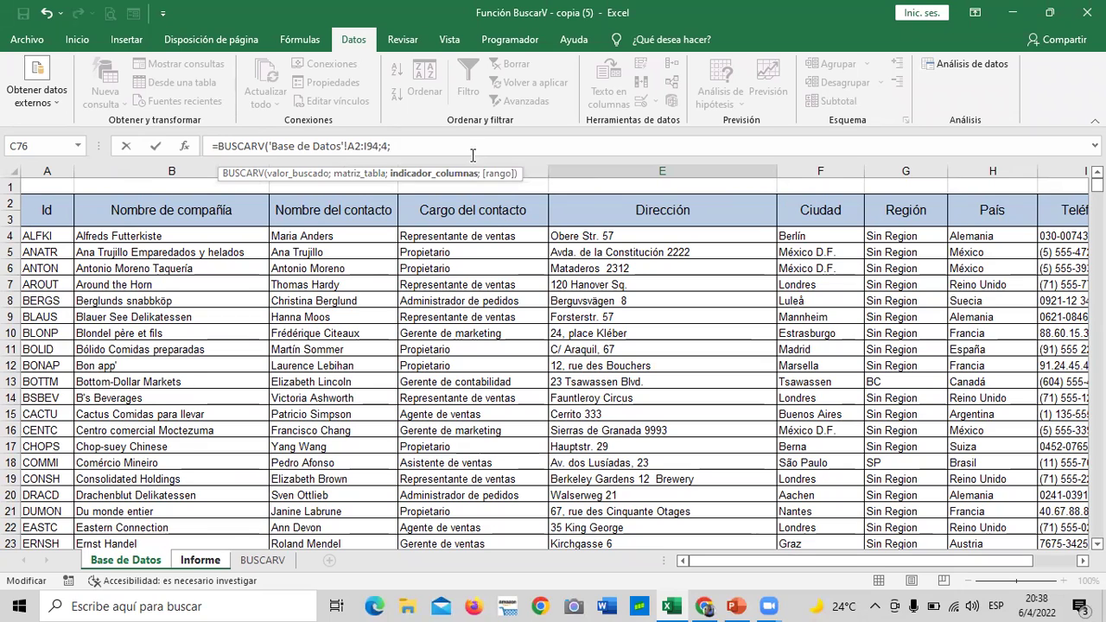
type("FALSO")
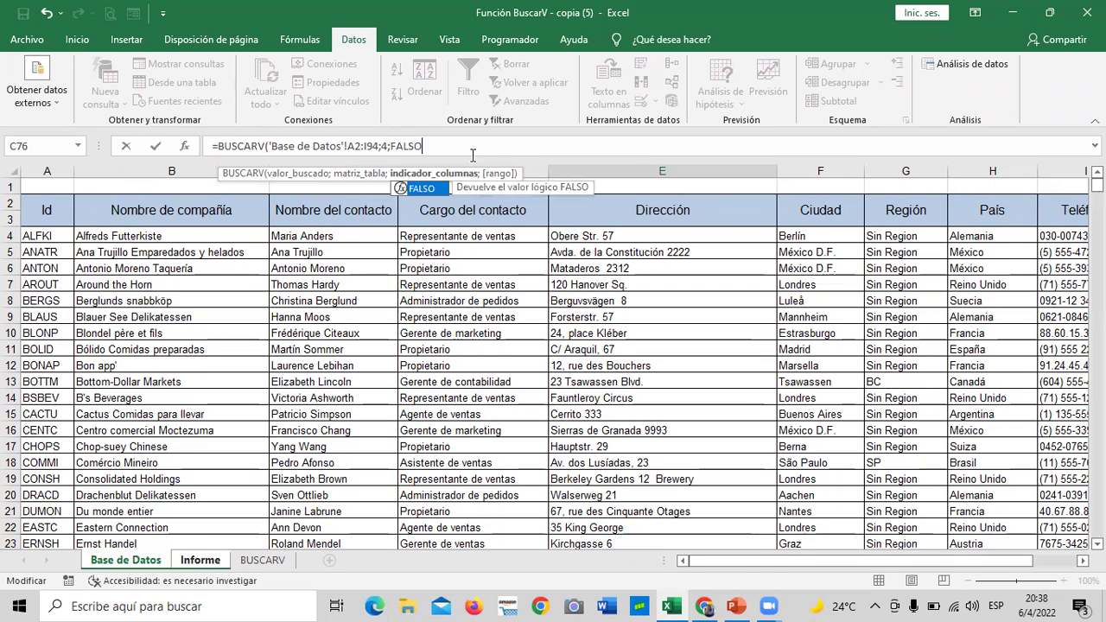
double_click(428, 185)
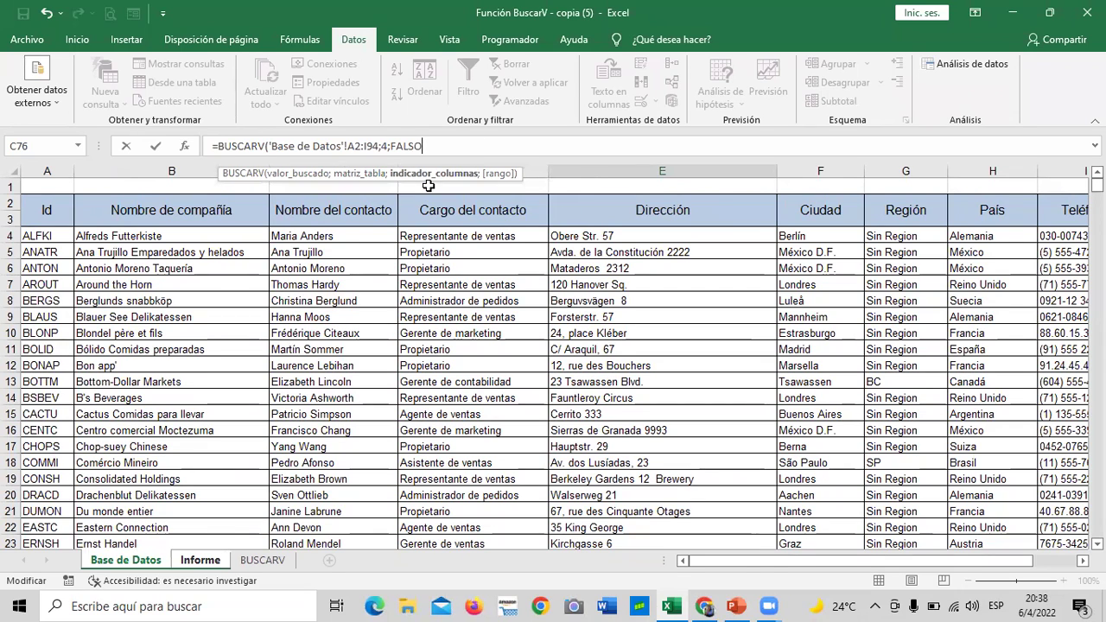
Step: Insert B10 as the lookup value in E10's formula so it returns Prop./Asistente marketing
key("Return")
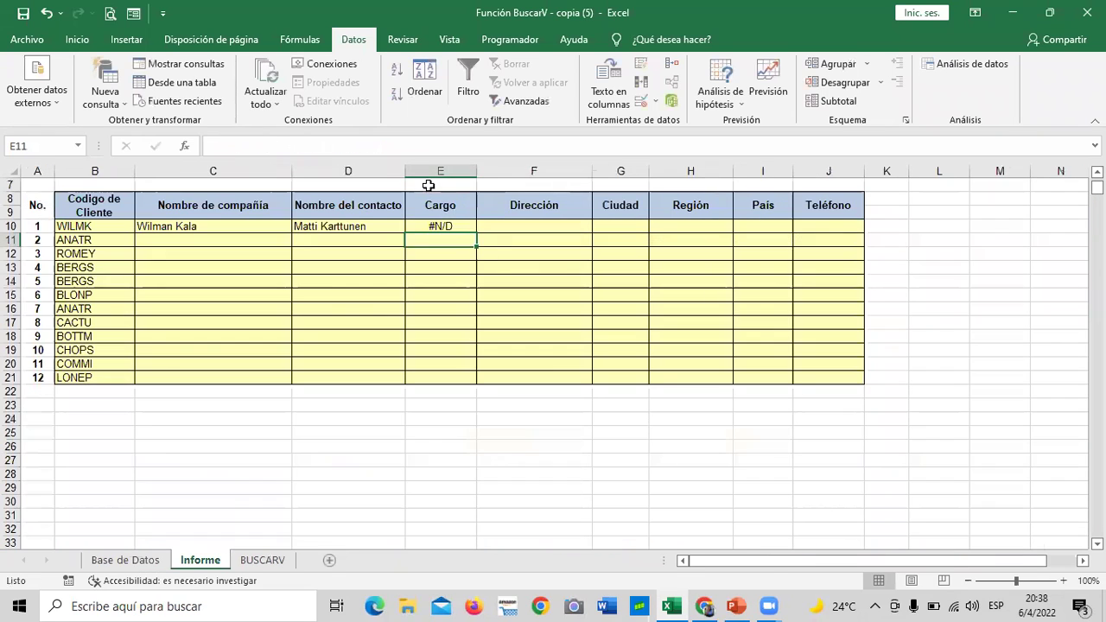
left_click(425, 225)
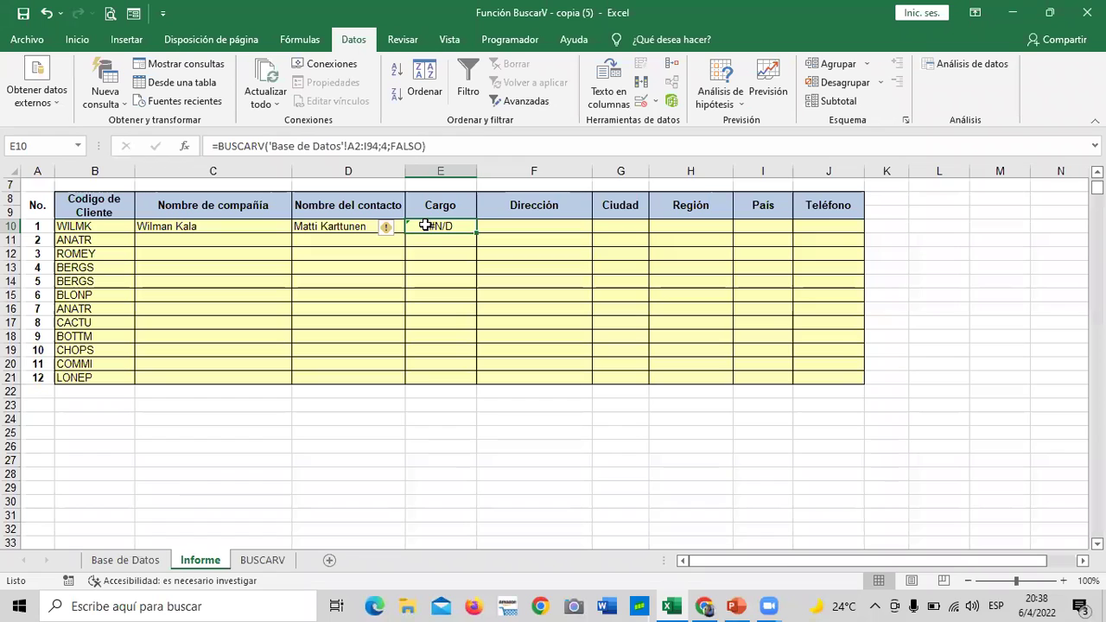
left_click(271, 146)
left_click(103, 225)
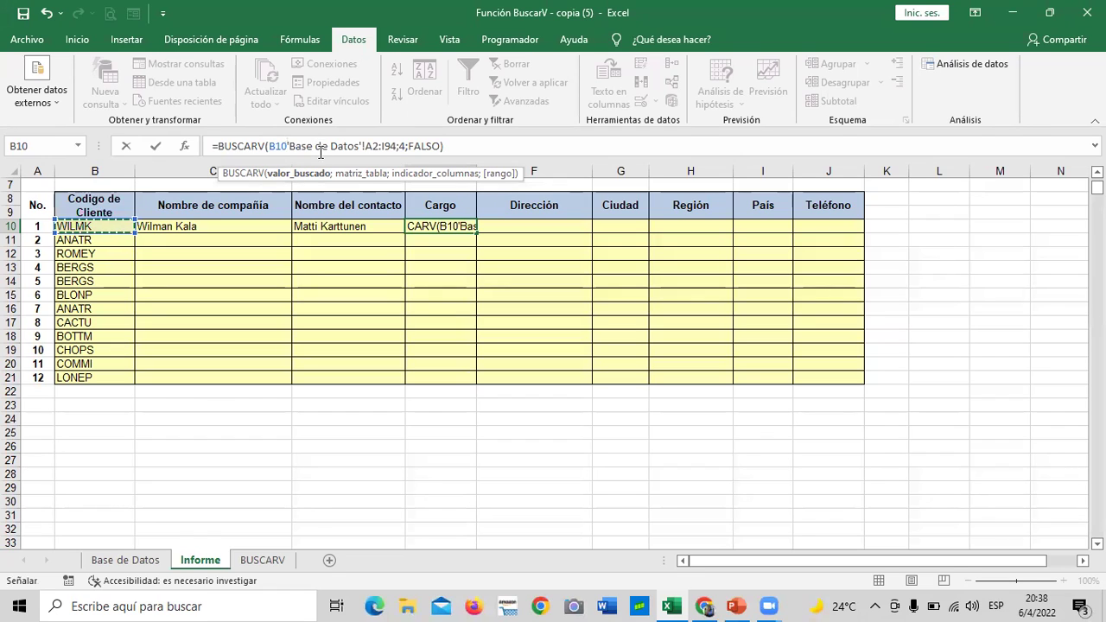
type(";")
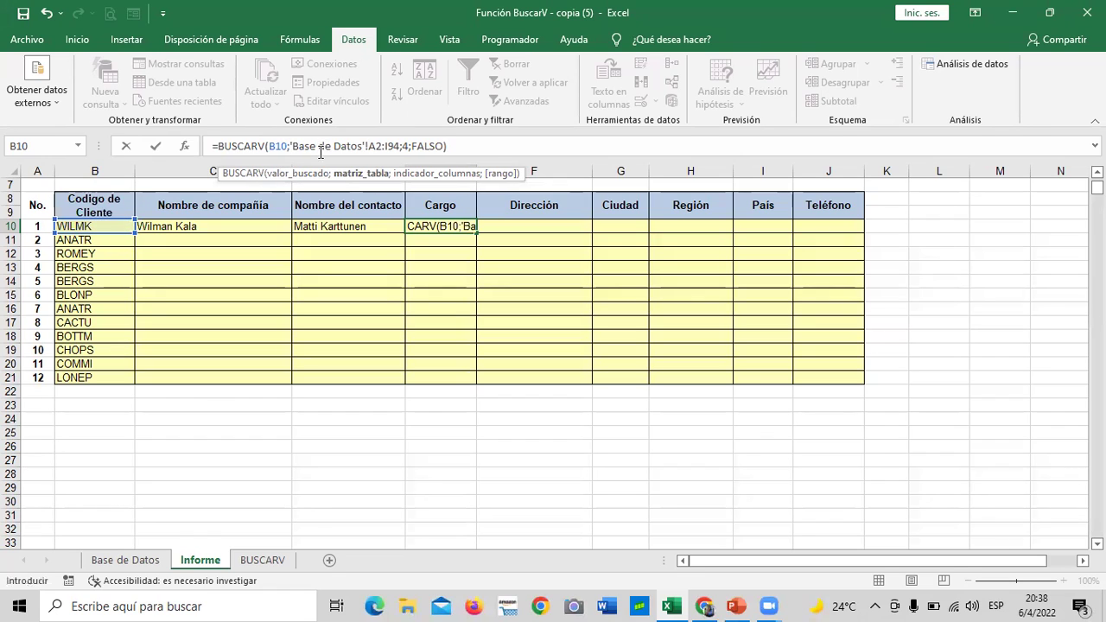
left_click(494, 150)
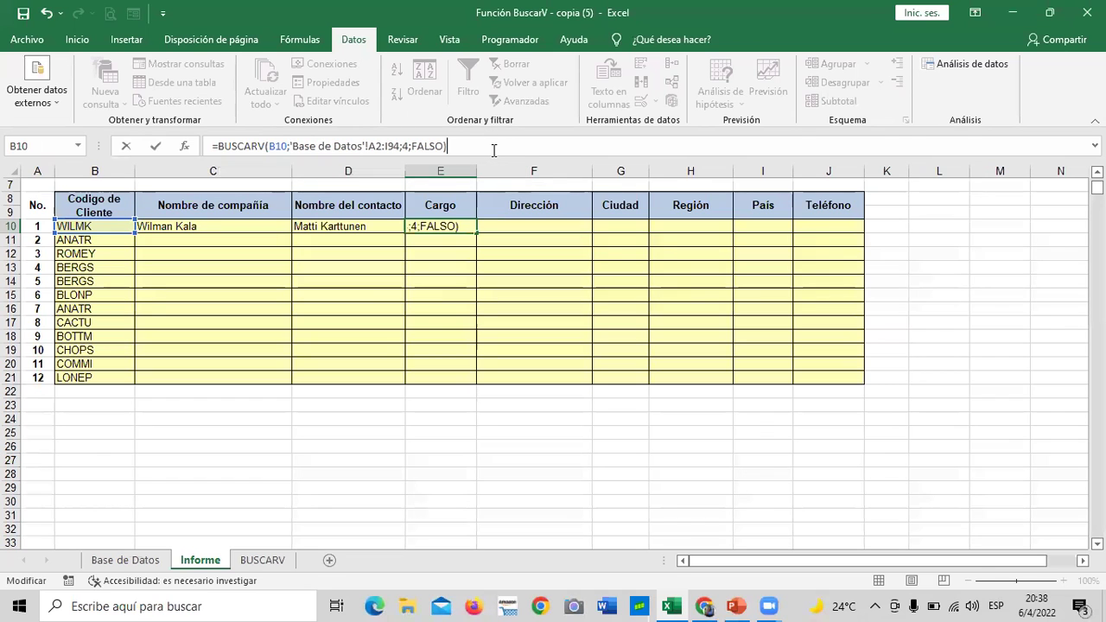
key("Return")
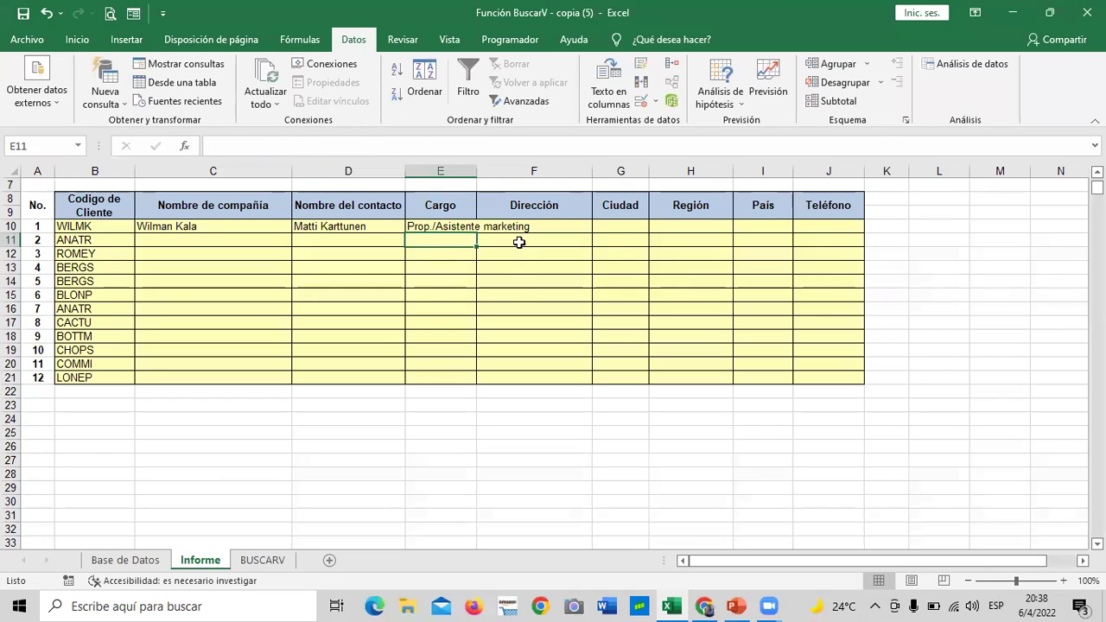
Step: Widen column E to fit the job title and review the E10 and D10 formulas
left_click(514, 295)
left_click_drag(477, 170, 550, 172)
left_click(457, 319)
left_click(469, 227)
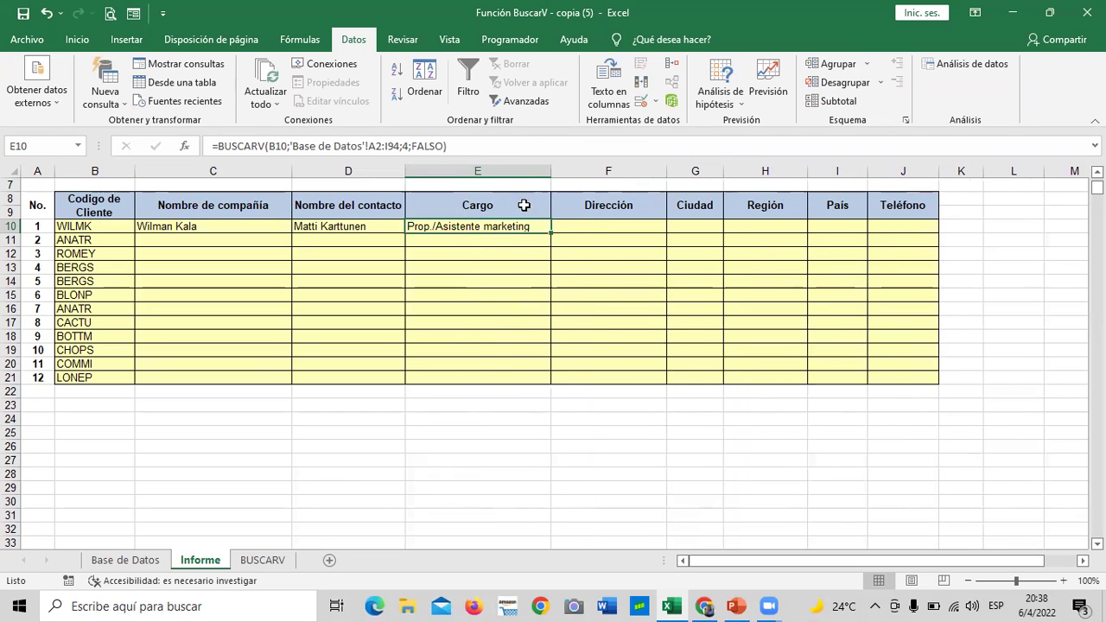
left_click(509, 146)
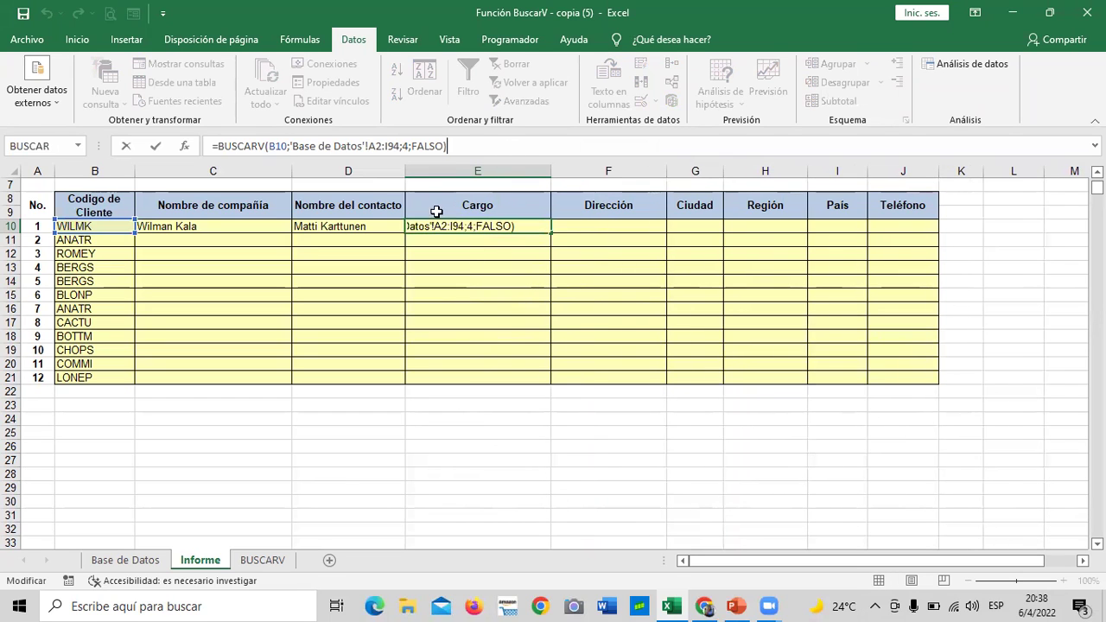
left_click(387, 227)
left_click(481, 147)
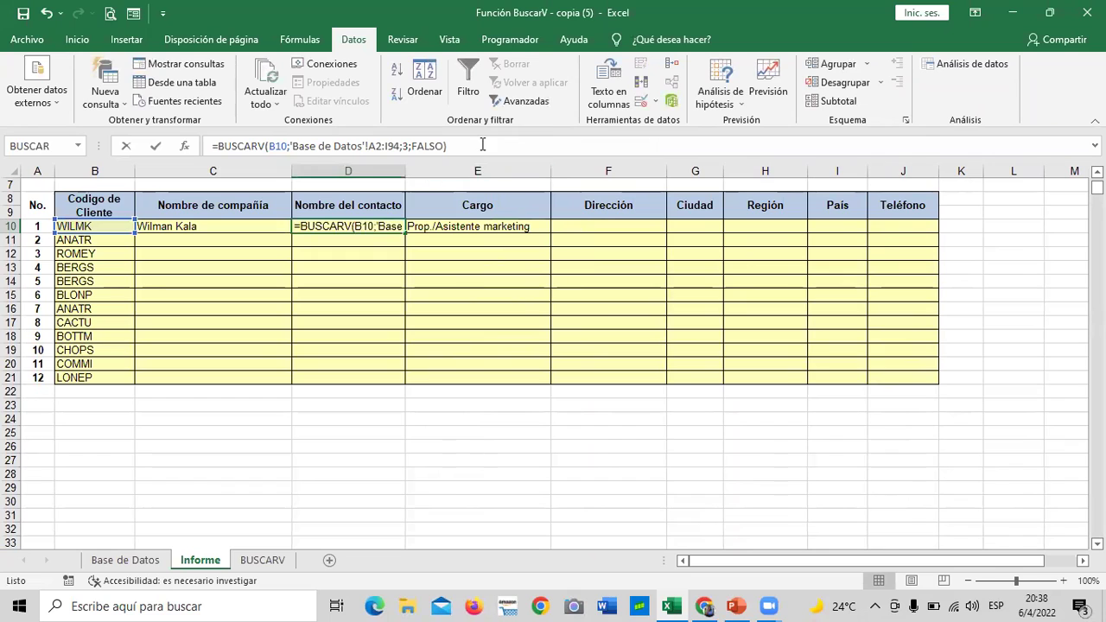
left_click(465, 224)
left_click(474, 308)
left_click(598, 229)
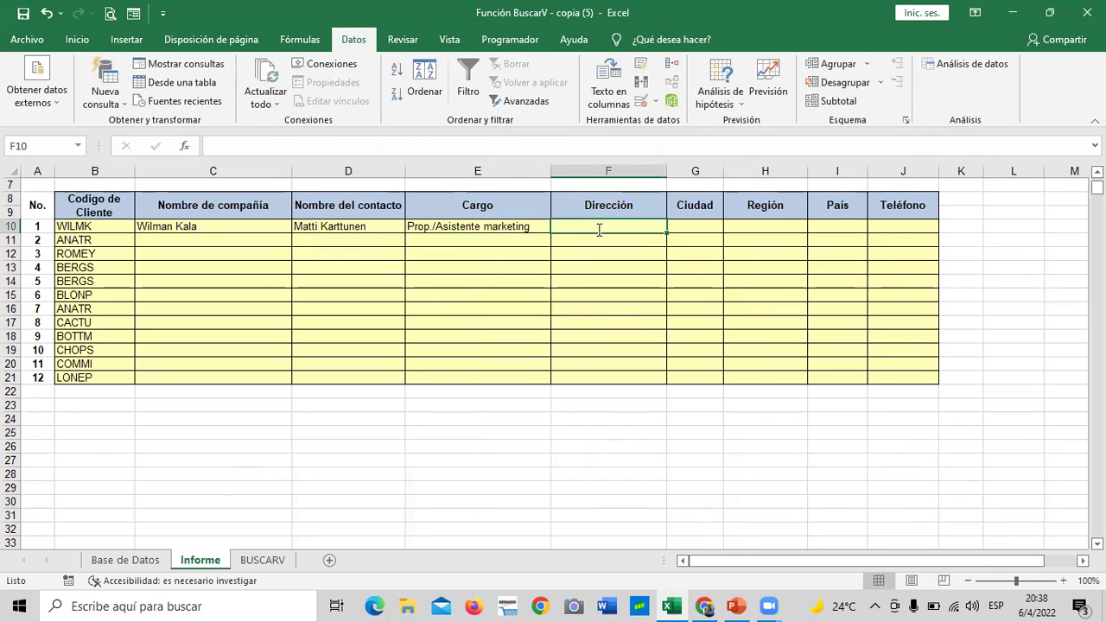
Step: Start a BUSCARH in F10 with B10 as lookup value and 'Base de Datos'!A2:I94 as table
type("=BUSCAR")
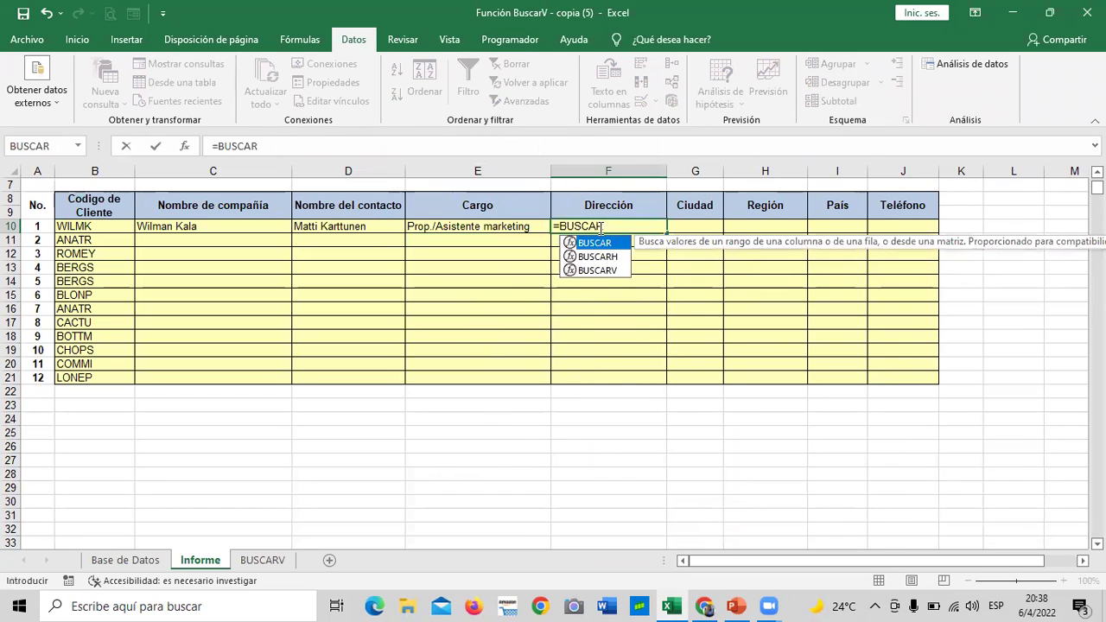
double_click(601, 258)
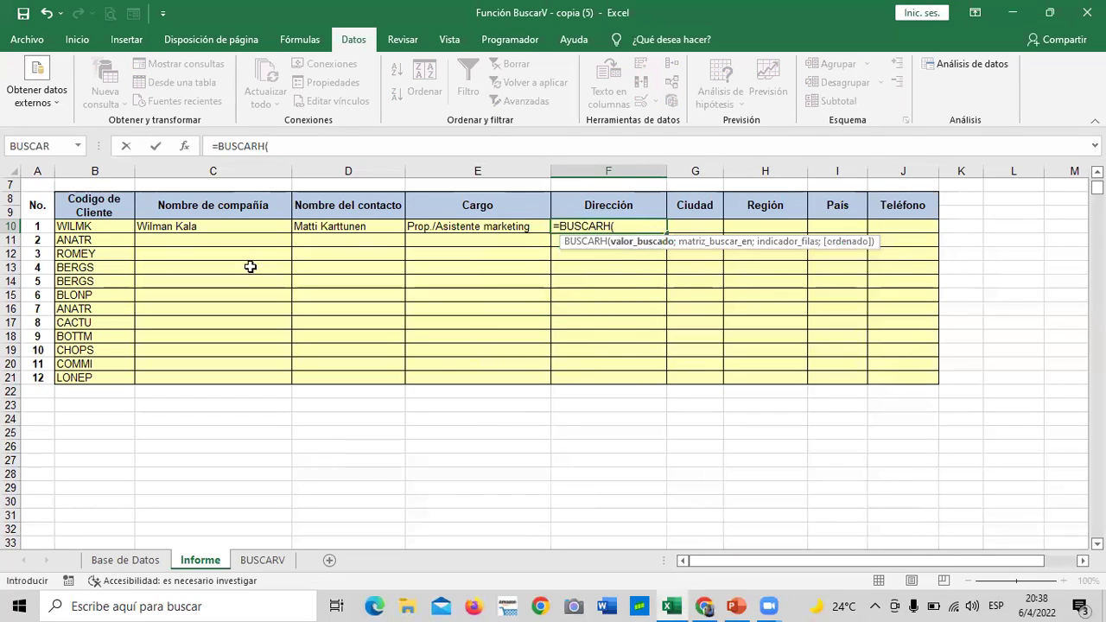
left_click(114, 226)
type(";")
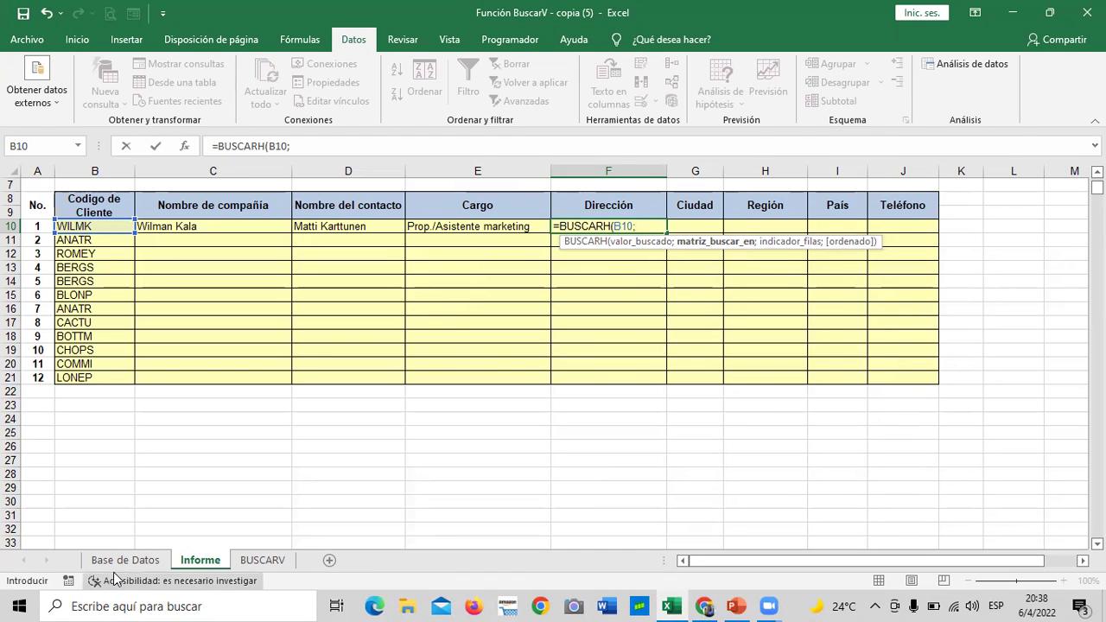
left_click(120, 562)
mouse_move(44, 210)
left_mouse_down()
mouse_move(1044, 573)
mouse_move(875, 511)
mouse_move(865, 527)
left_mouse_up()
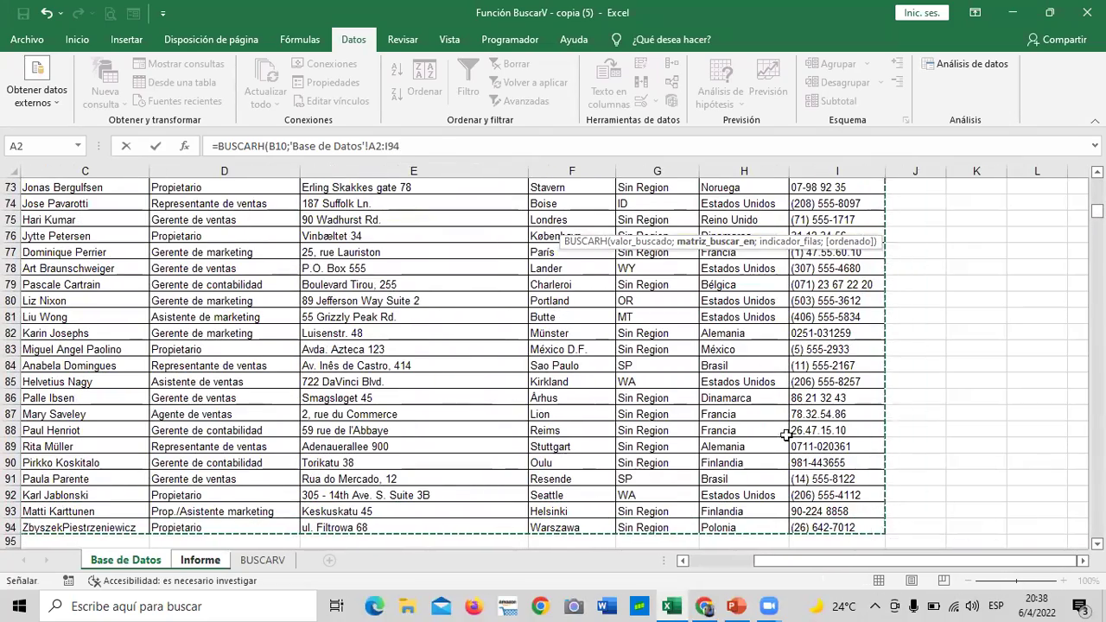
left_click(480, 149)
Step: Complete the F10 lookup with column 5 and FALSO; it returns #N/D
type(";5")
scroll(347, 313, "up", 6)
scroll(347, 314, "up", 7)
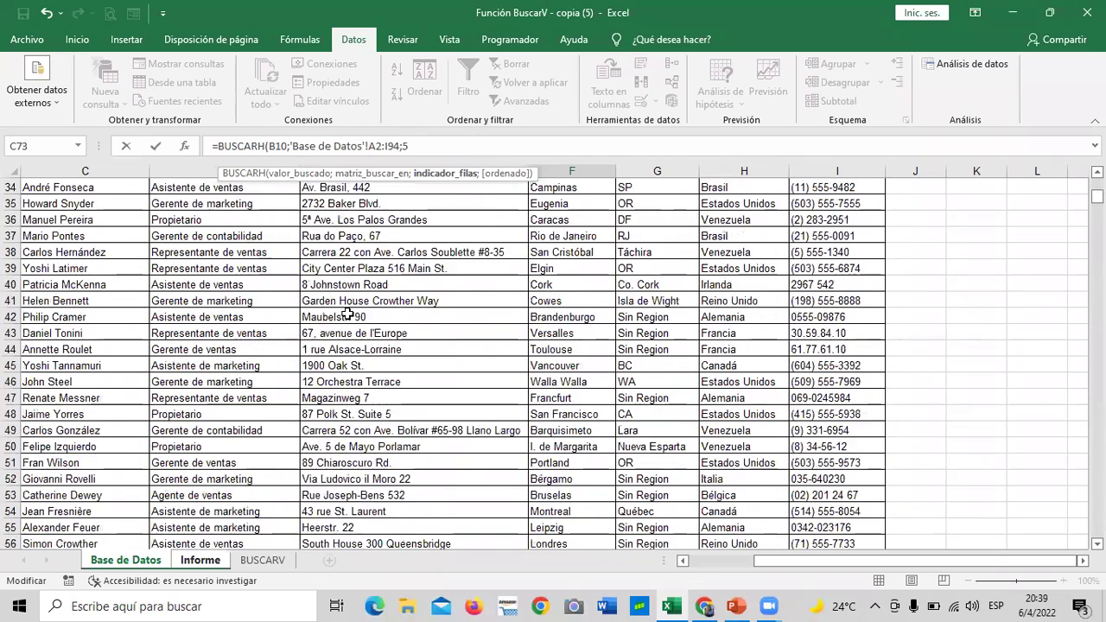
scroll(346, 313, "up", 11)
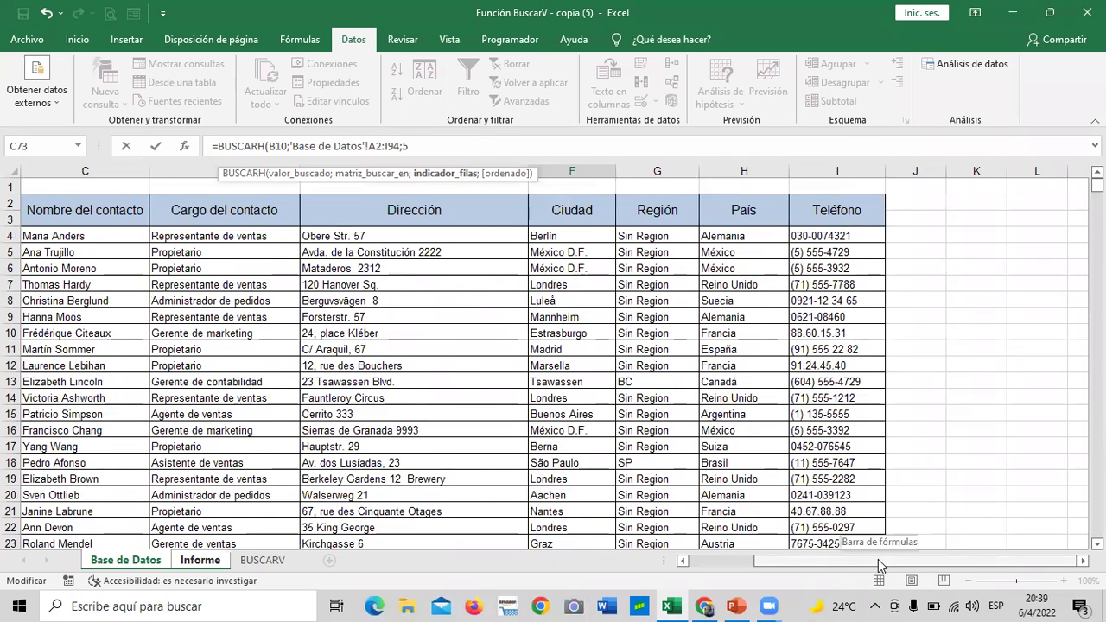
left_click_drag(879, 559, 811, 559)
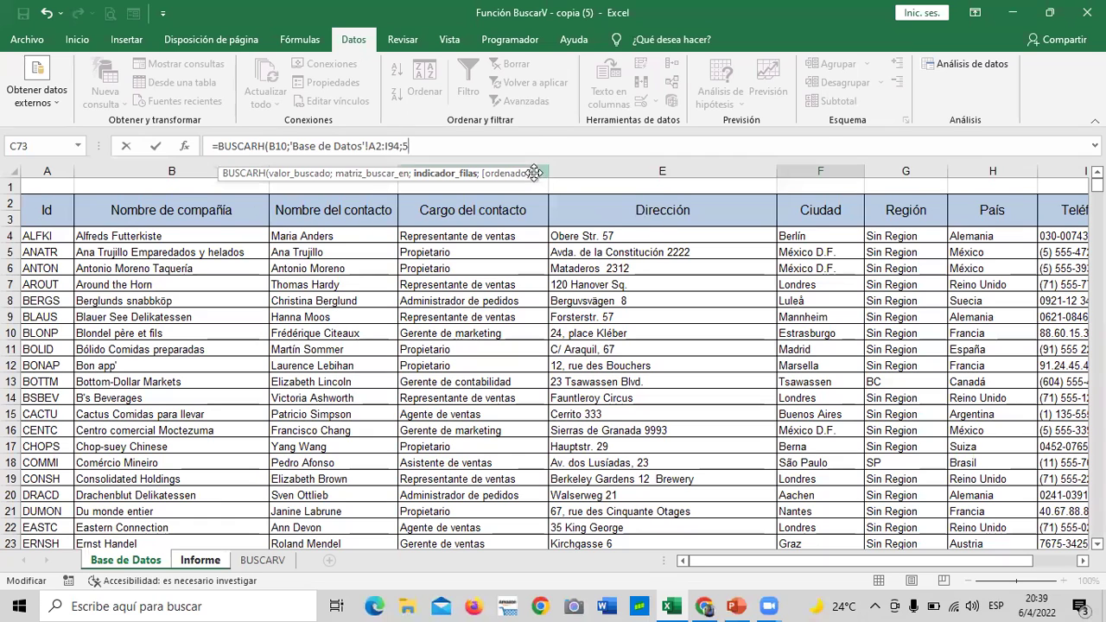
type(";")
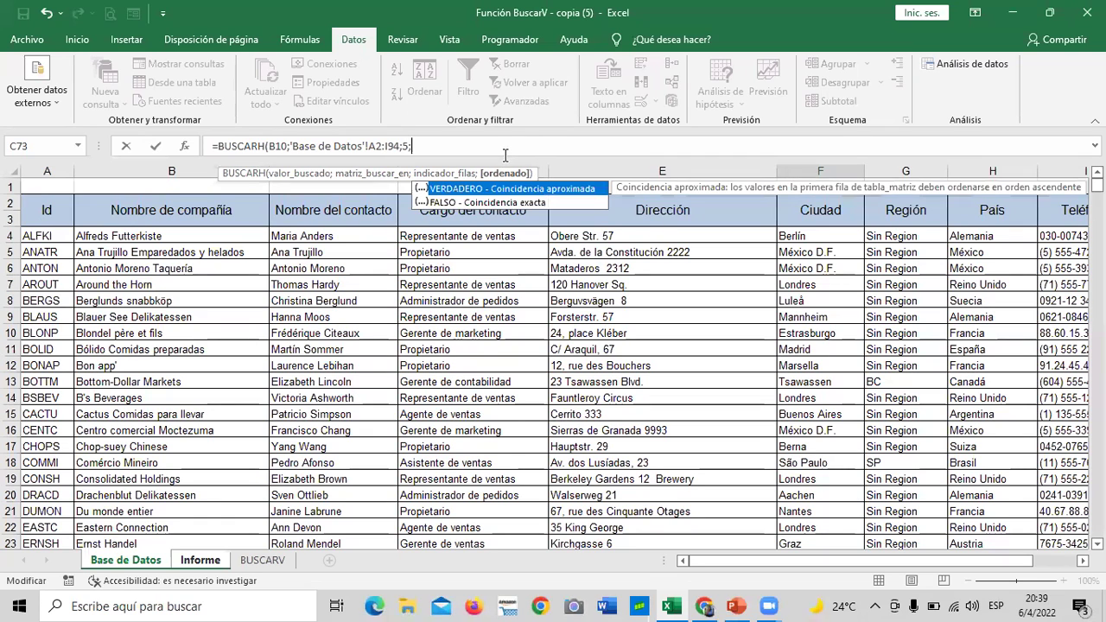
double_click(481, 203)
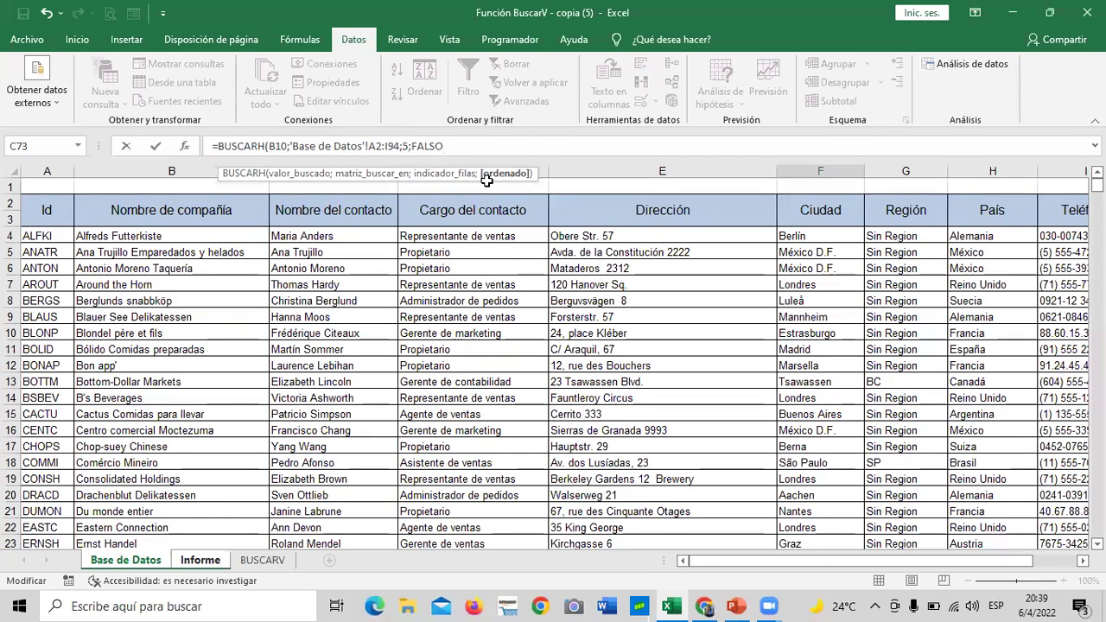
key("Return")
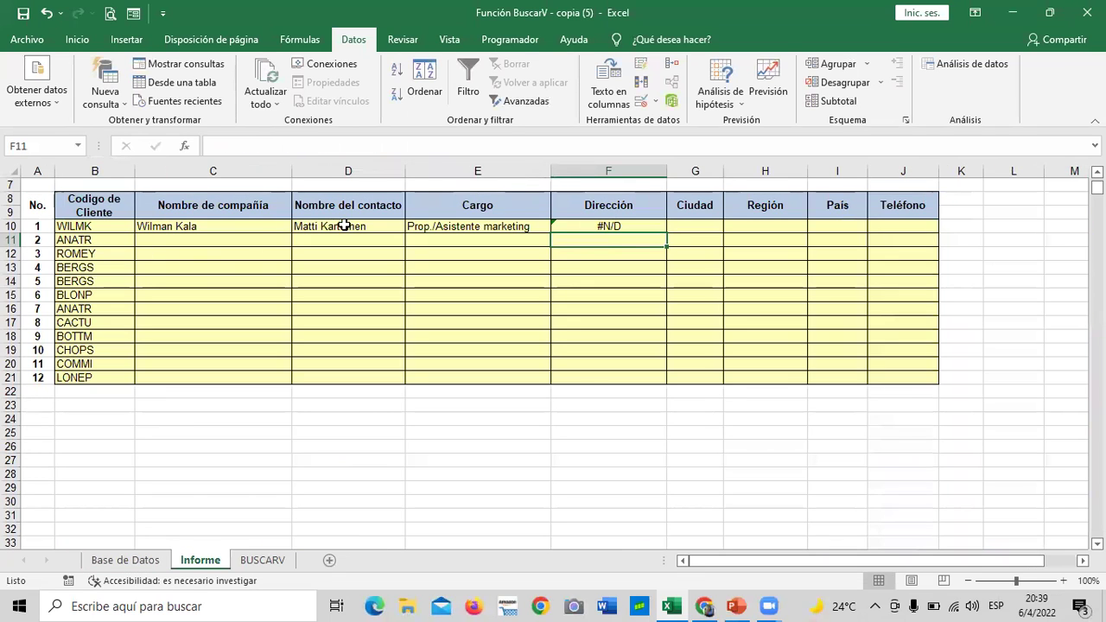
Step: Change F10's BUSCARH to BUSCARV so the Dirección cell returns the customer's street address
left_click(615, 223)
left_click(504, 143)
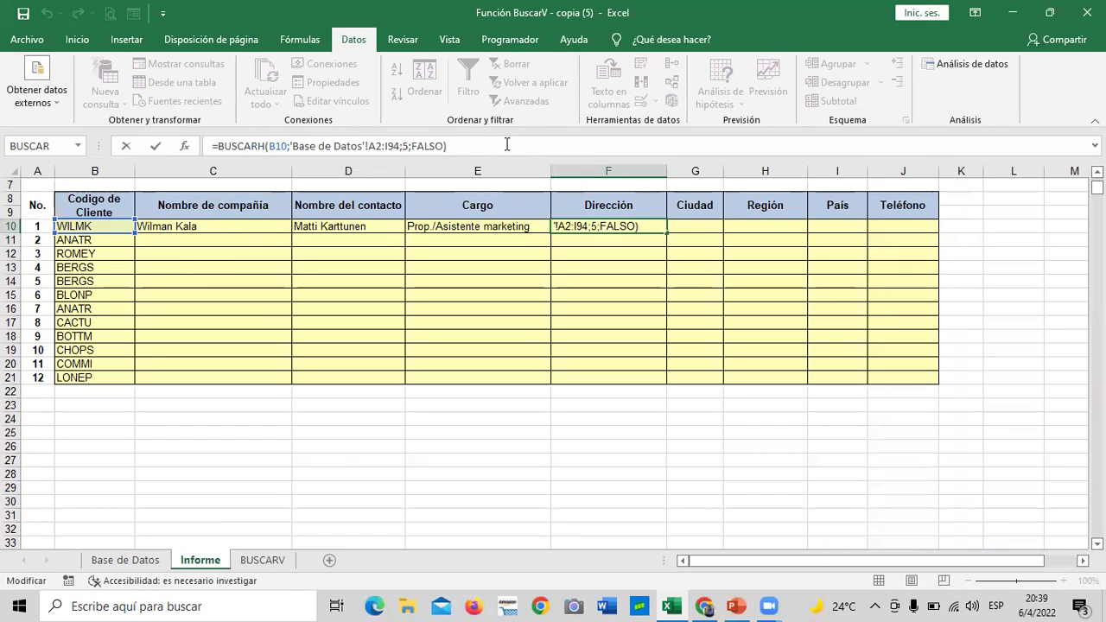
key("Return")
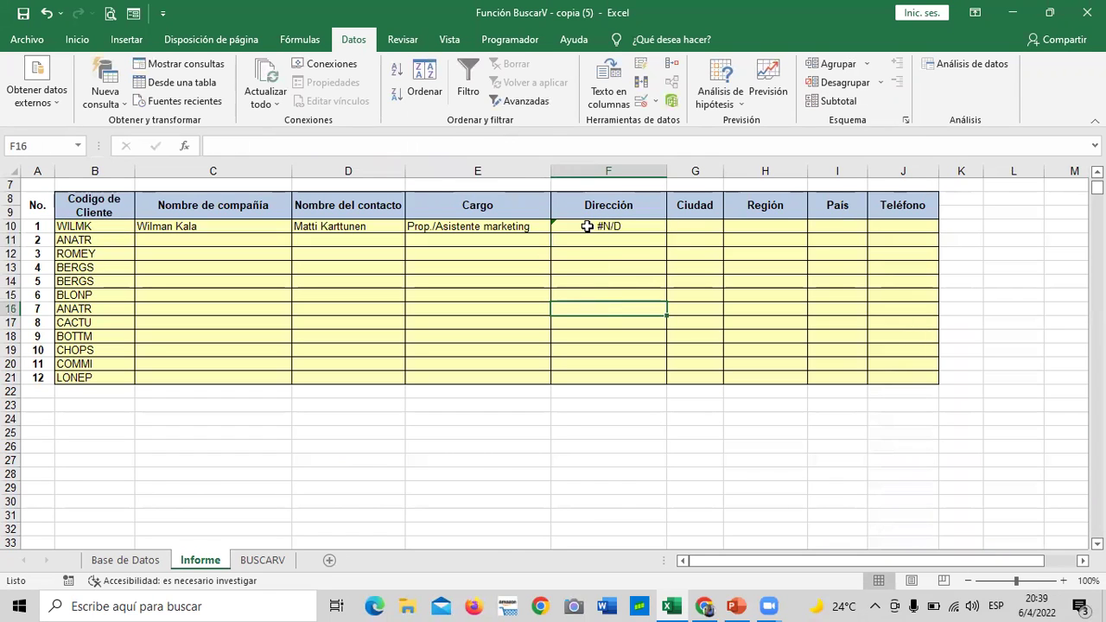
left_click(587, 225)
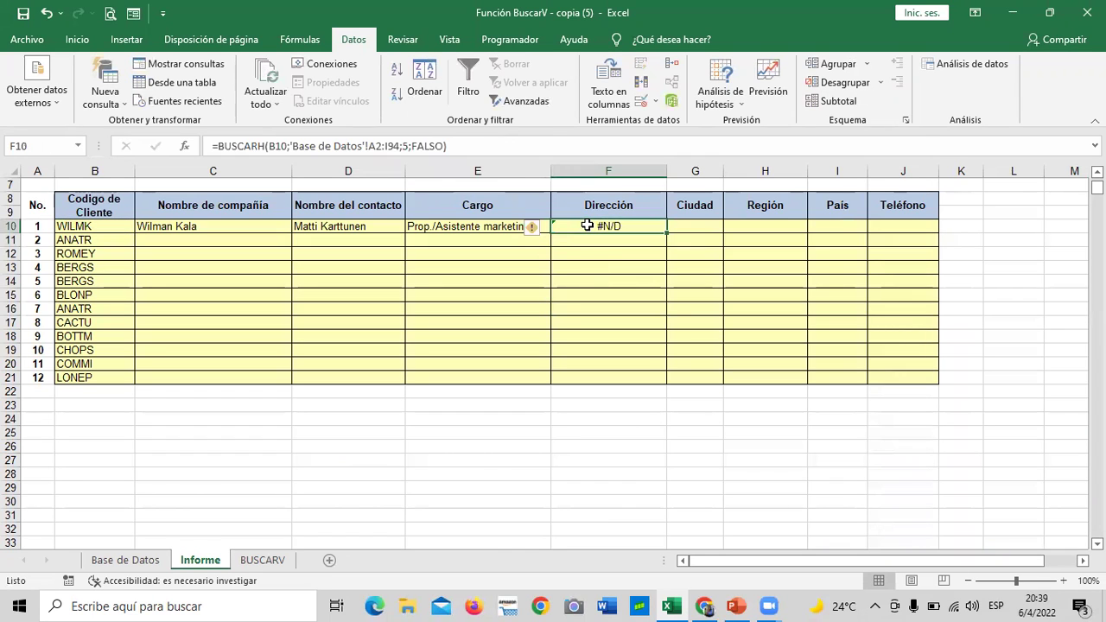
left_click(269, 146)
key("BackSpace")
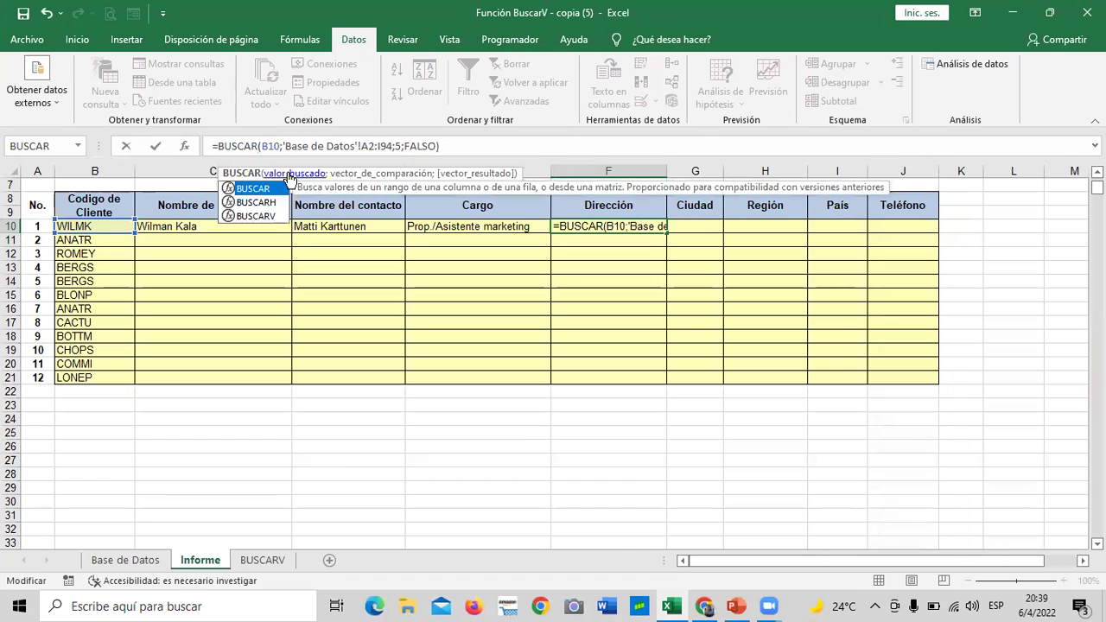
type("V")
key("Return")
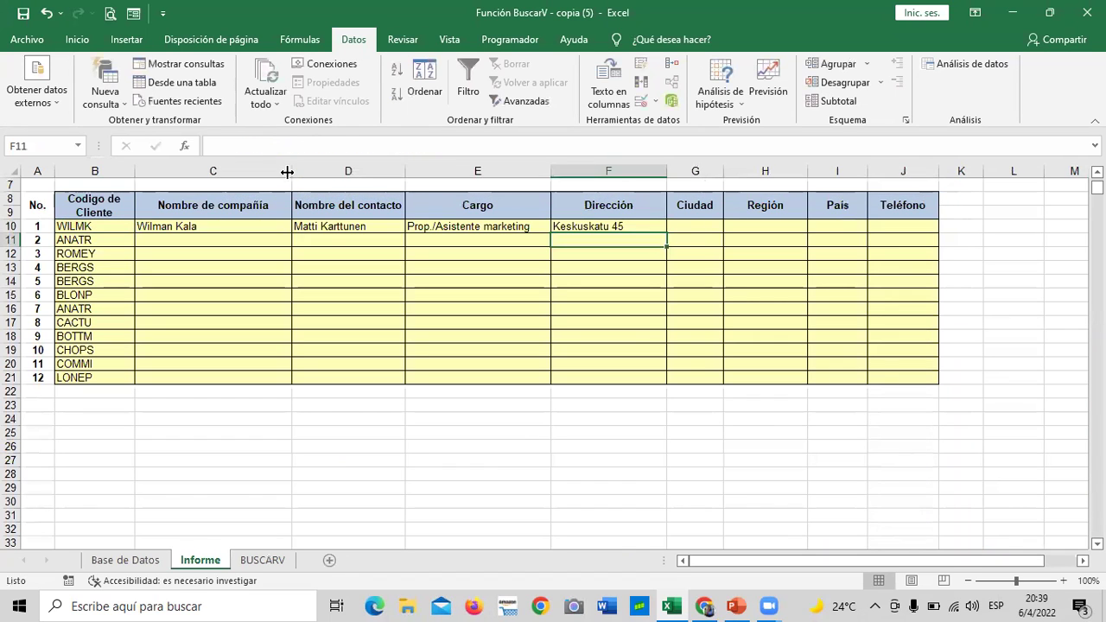
left_click(624, 226)
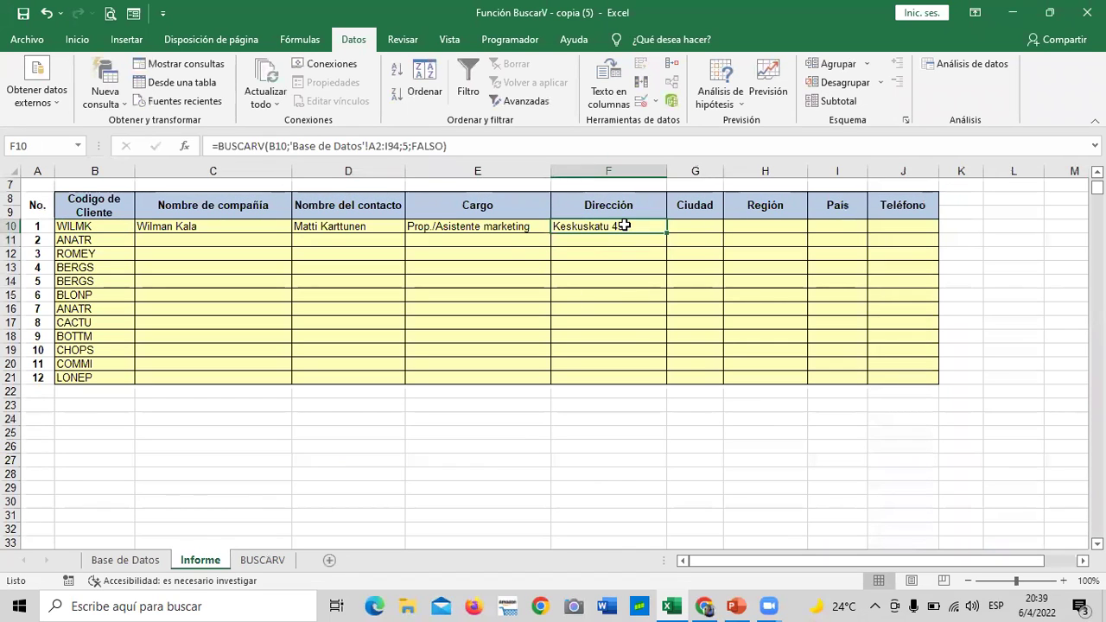
left_click(534, 145)
Step: Confirm the F10 address formula and select the Ciudad cell G10
key("Return")
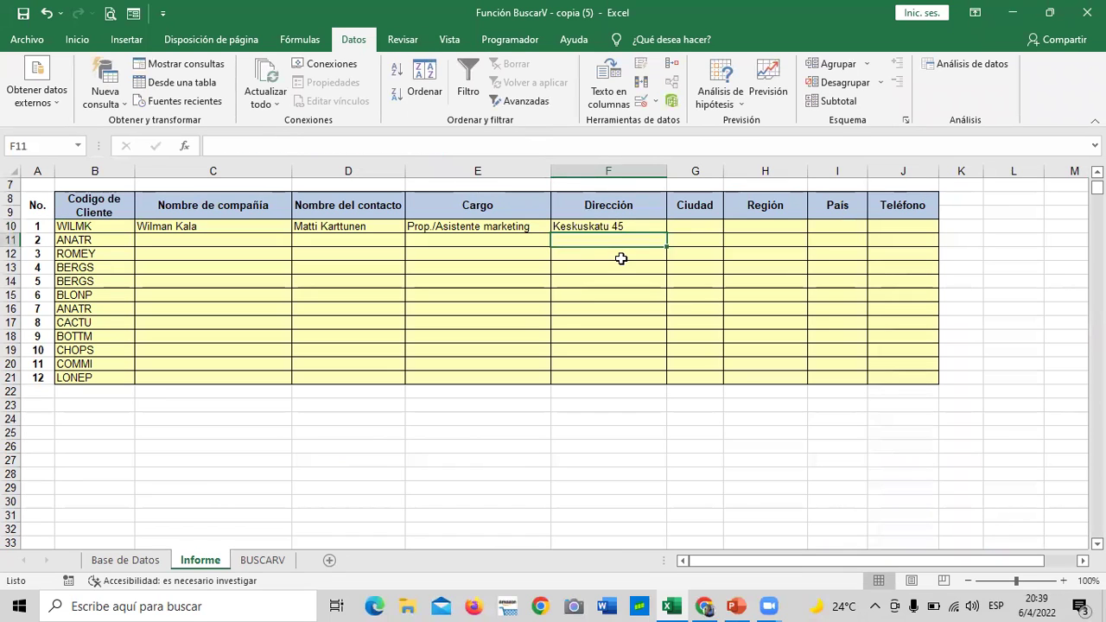
left_click(650, 317)
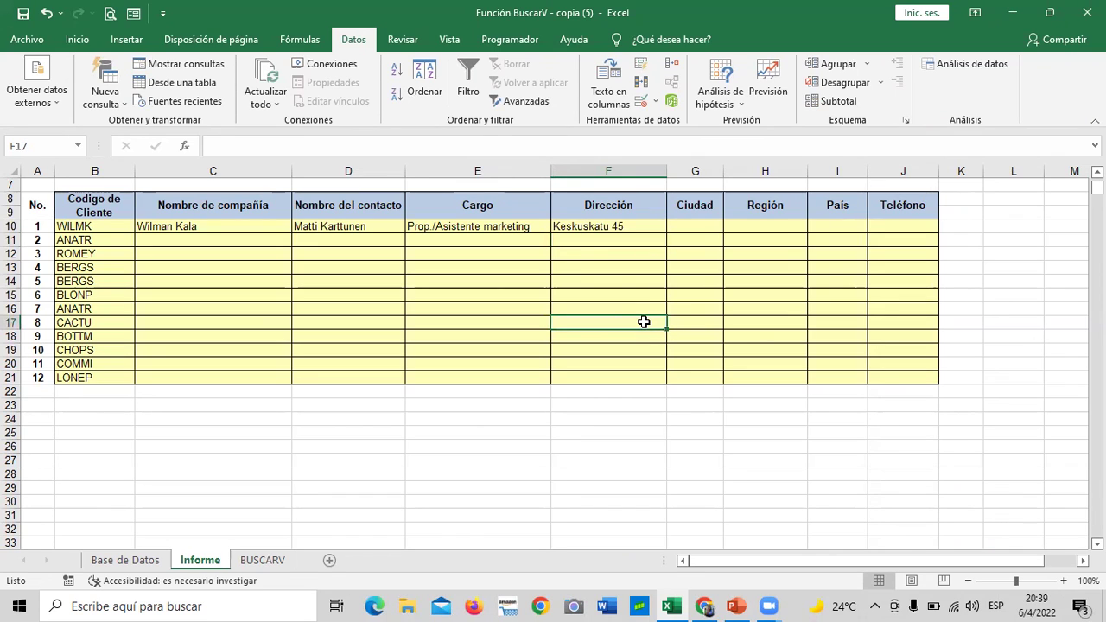
left_click(689, 227)
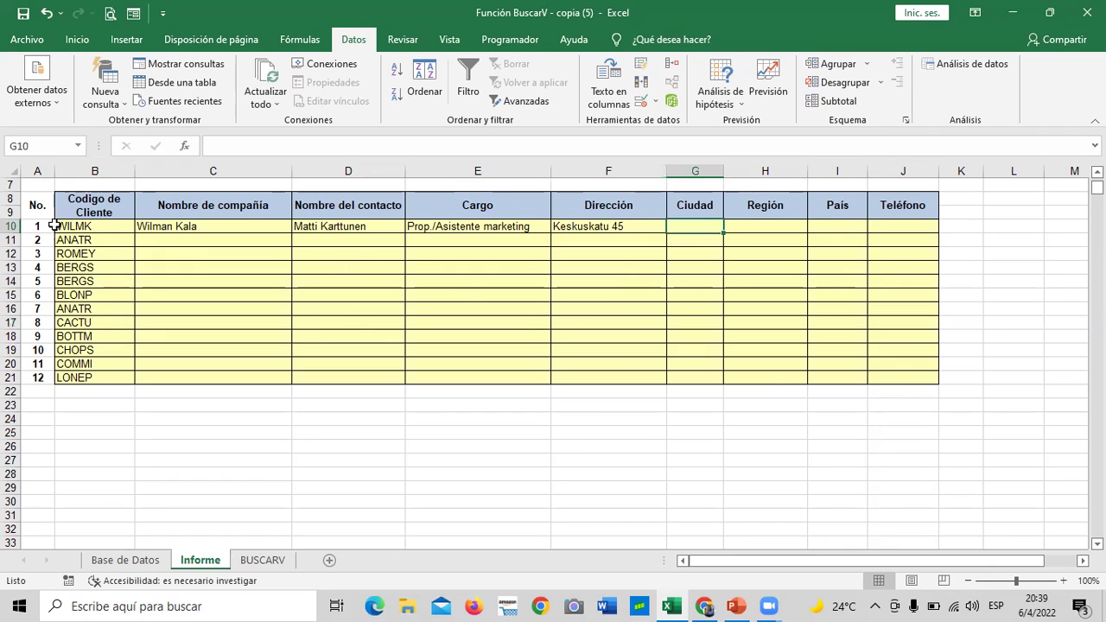
Step: Switch B10's customer code to WELLI, then to VAFFE
left_click(91, 232)
left_click(140, 228)
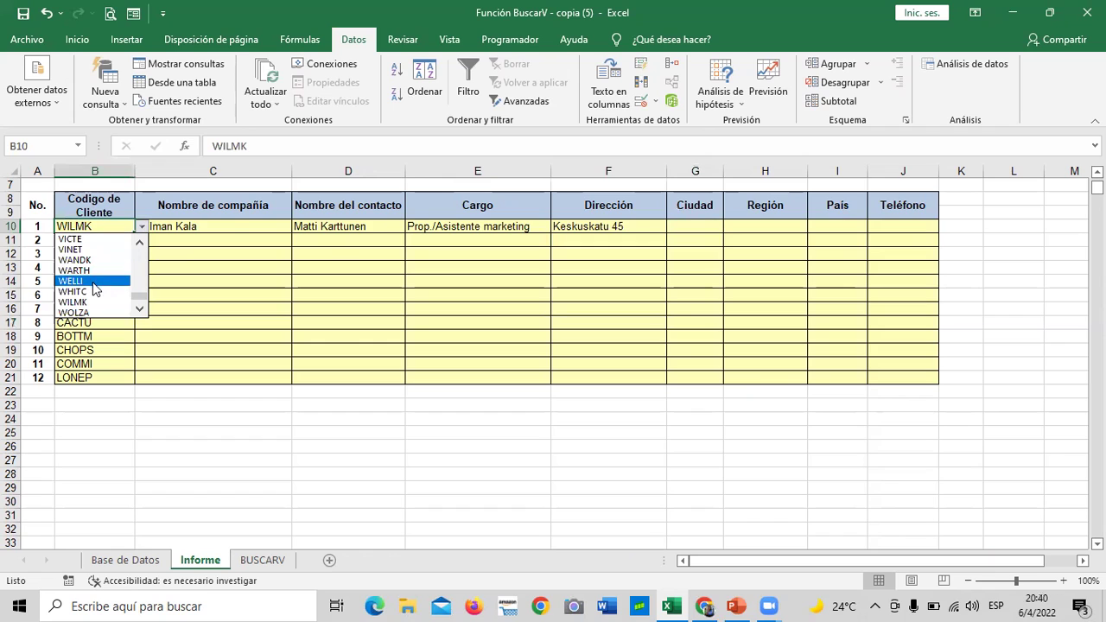
left_click(95, 282)
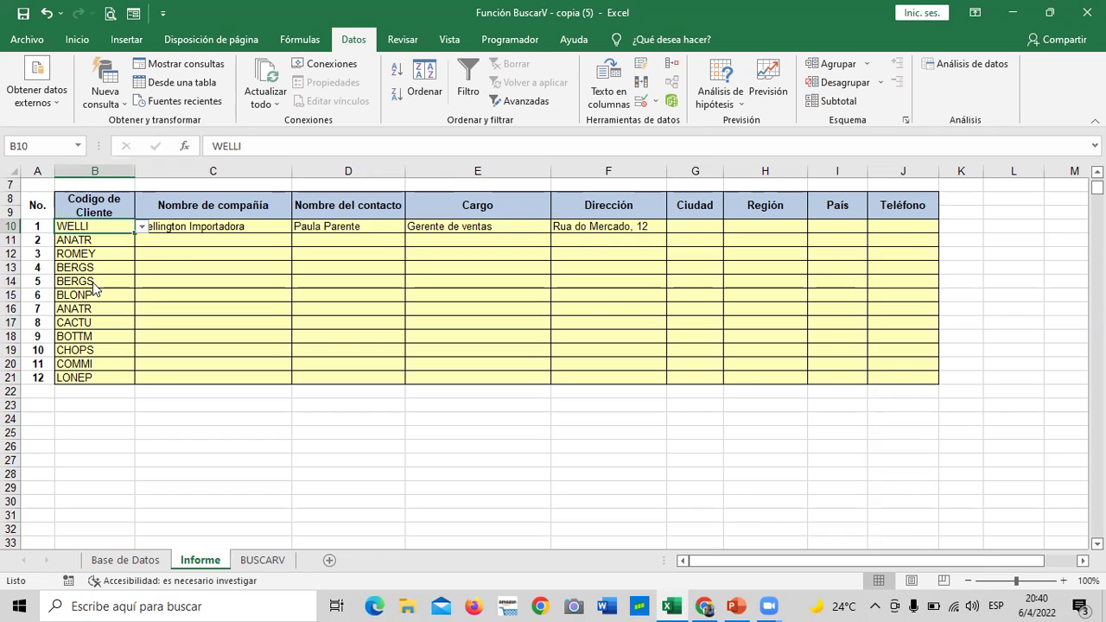
left_click(142, 226)
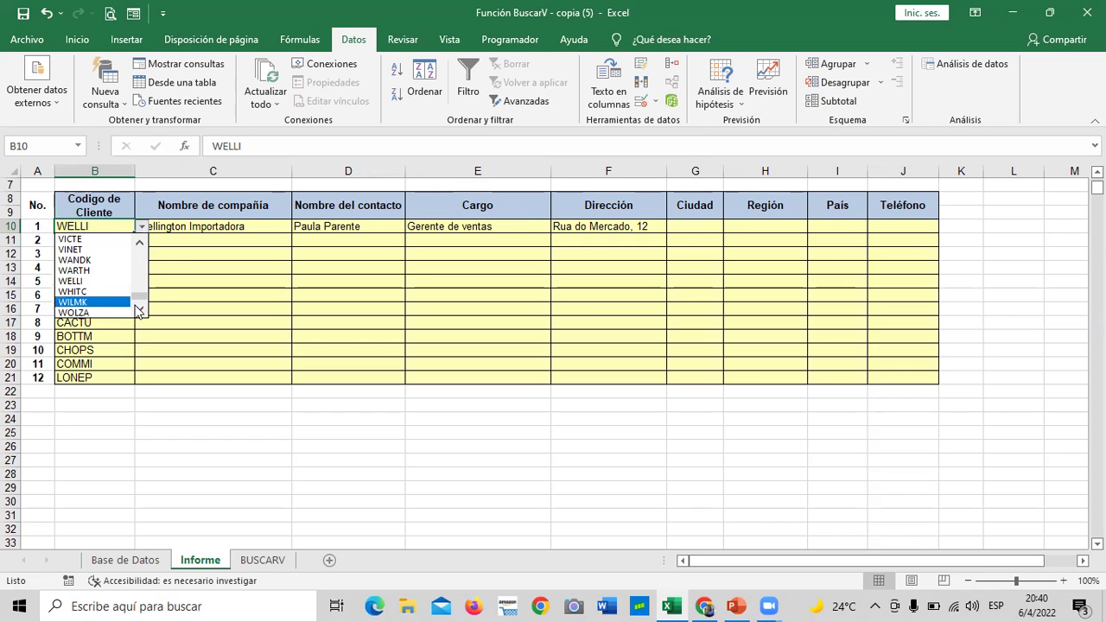
left_click(139, 243)
left_click(97, 239)
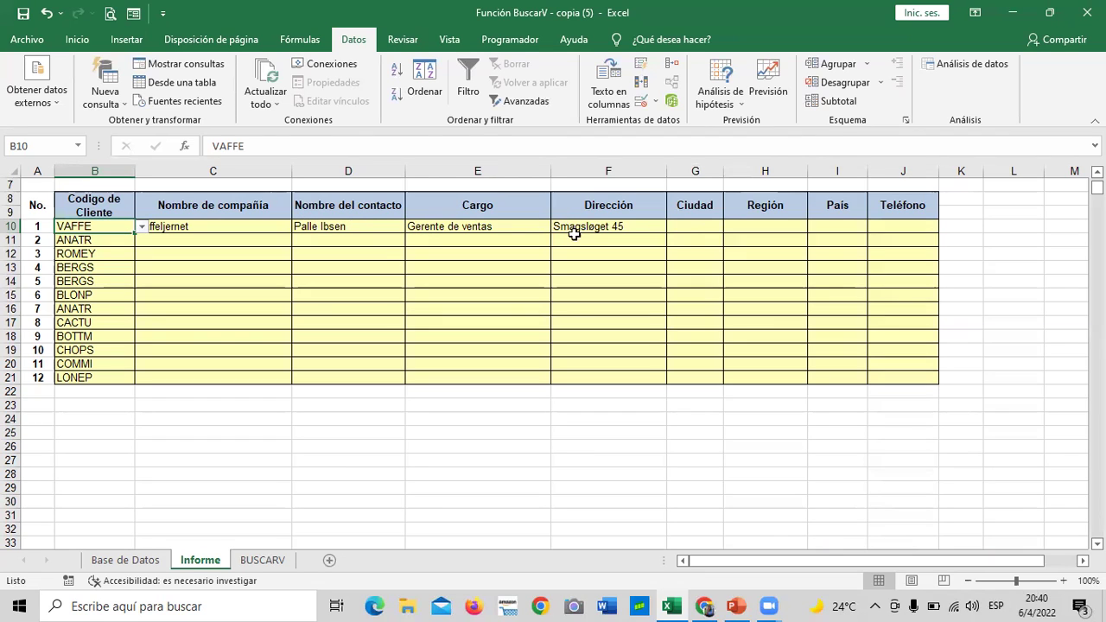
left_click(682, 223)
left_click(571, 226)
left_click(609, 308)
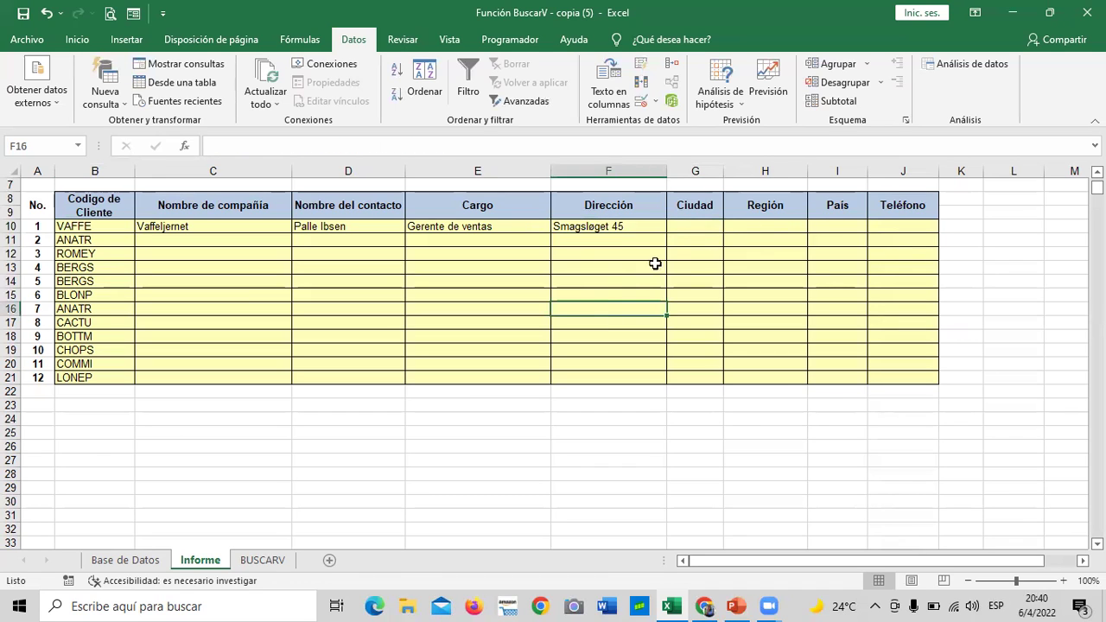
Step: Start a BUSCARV in G10 with B10 as lookup value and 'Base de Datos'!A2:I94 as table
left_click(682, 223)
type("=")
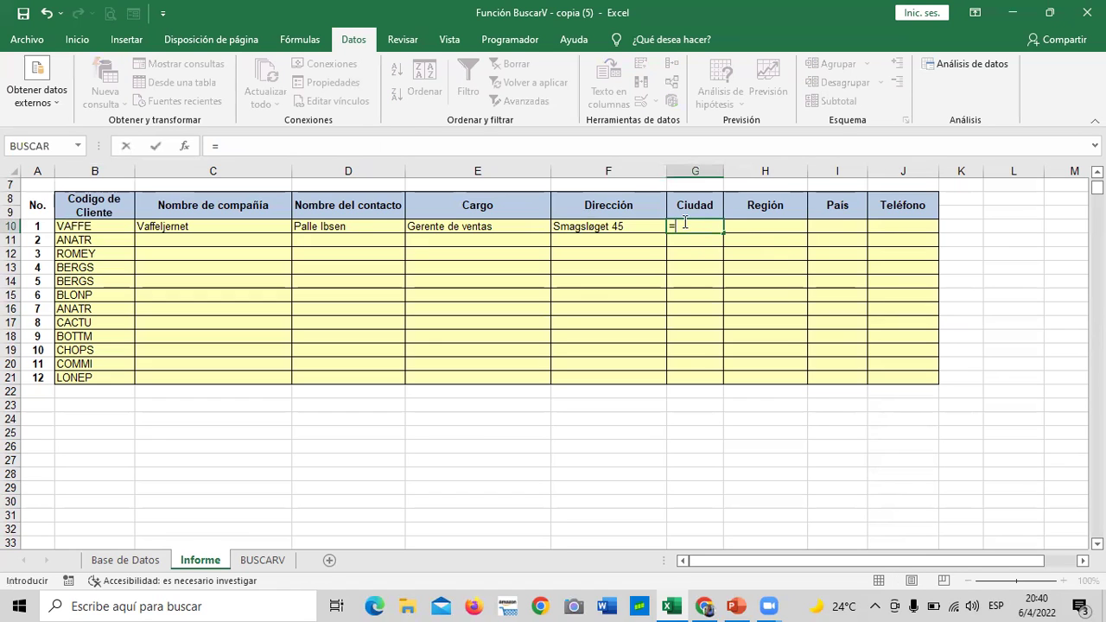
type("BUSCAR")
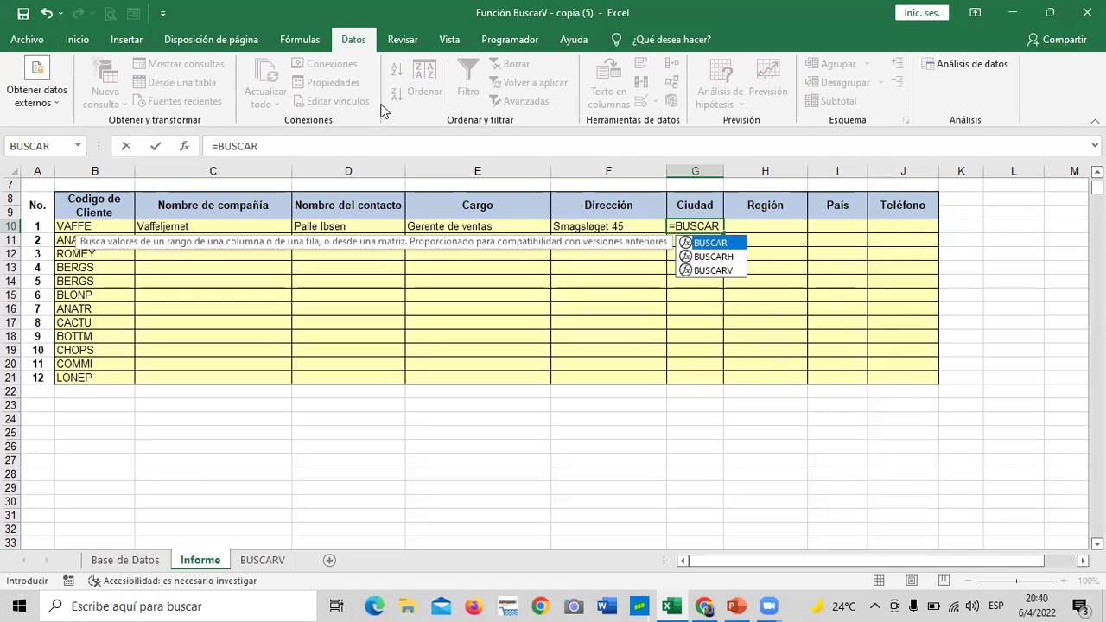
type("V")
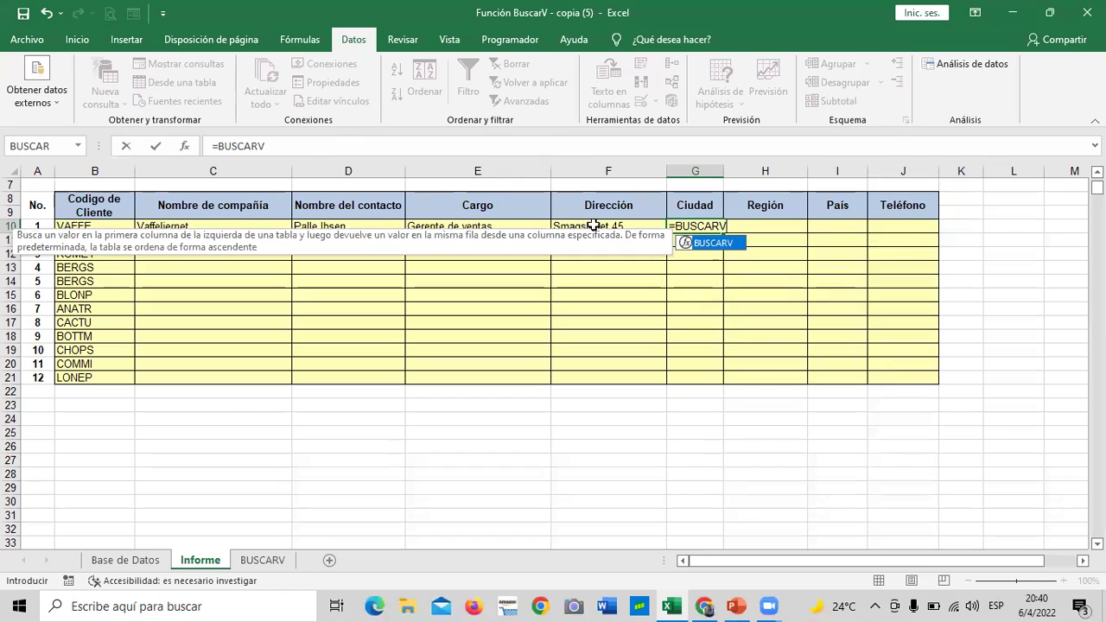
double_click(714, 243)
left_click(108, 227)
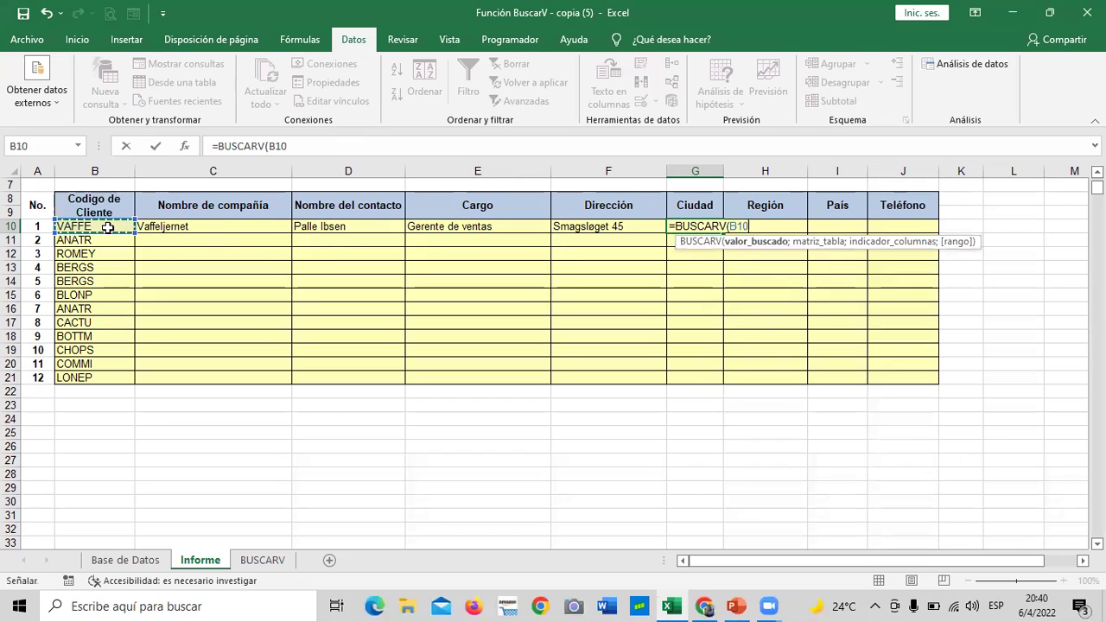
type(";")
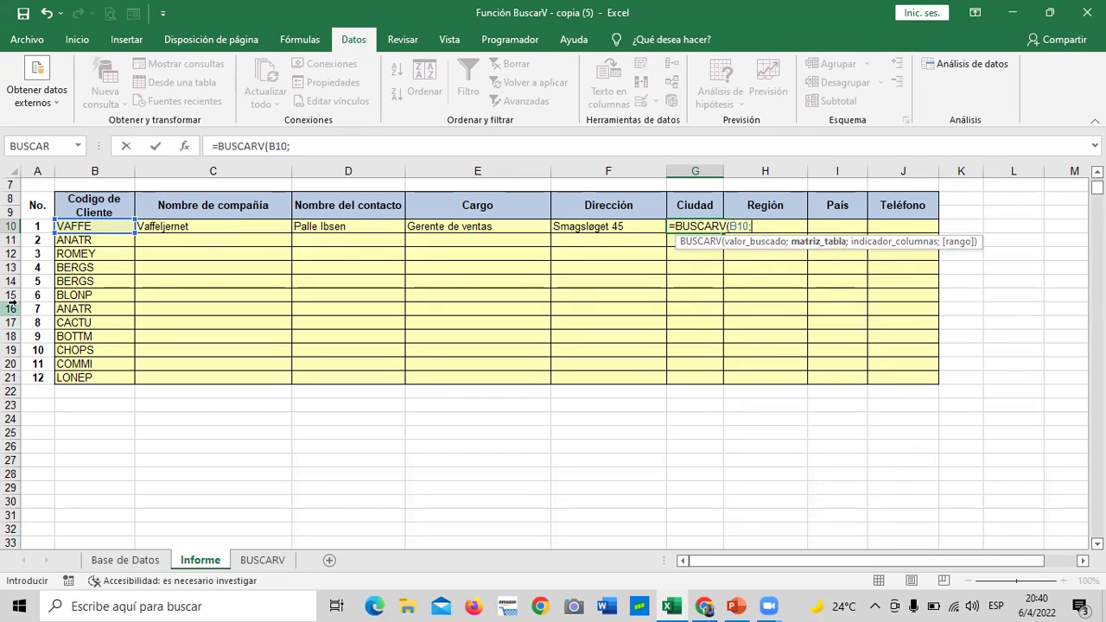
left_click(99, 562)
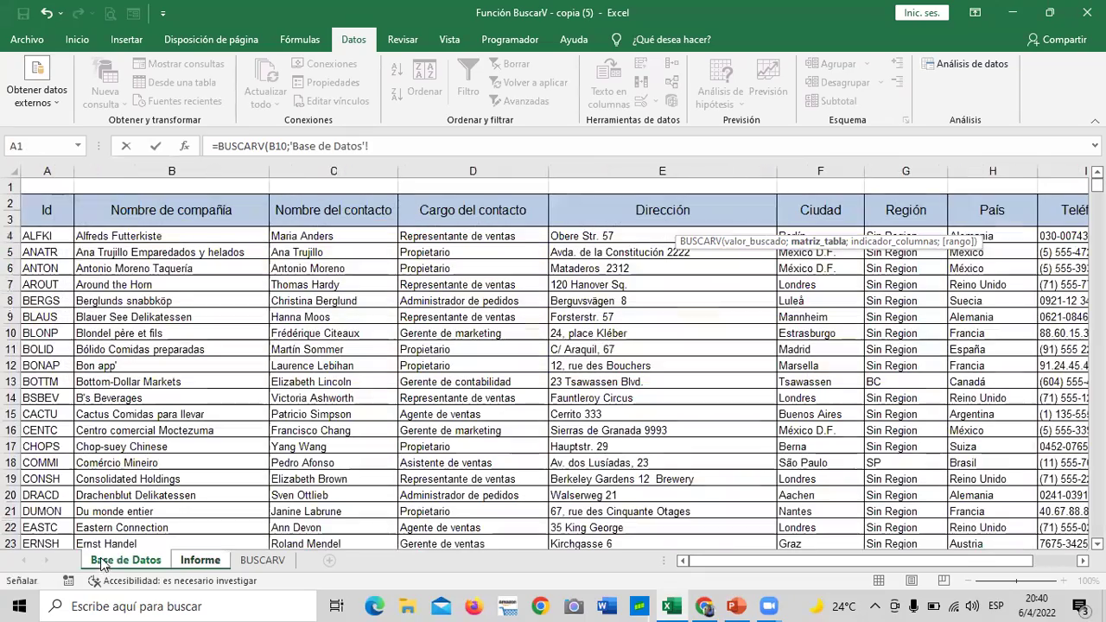
mouse_move(44, 208)
left_mouse_down()
mouse_move(992, 489)
mouse_move(1023, 598)
left_mouse_up()
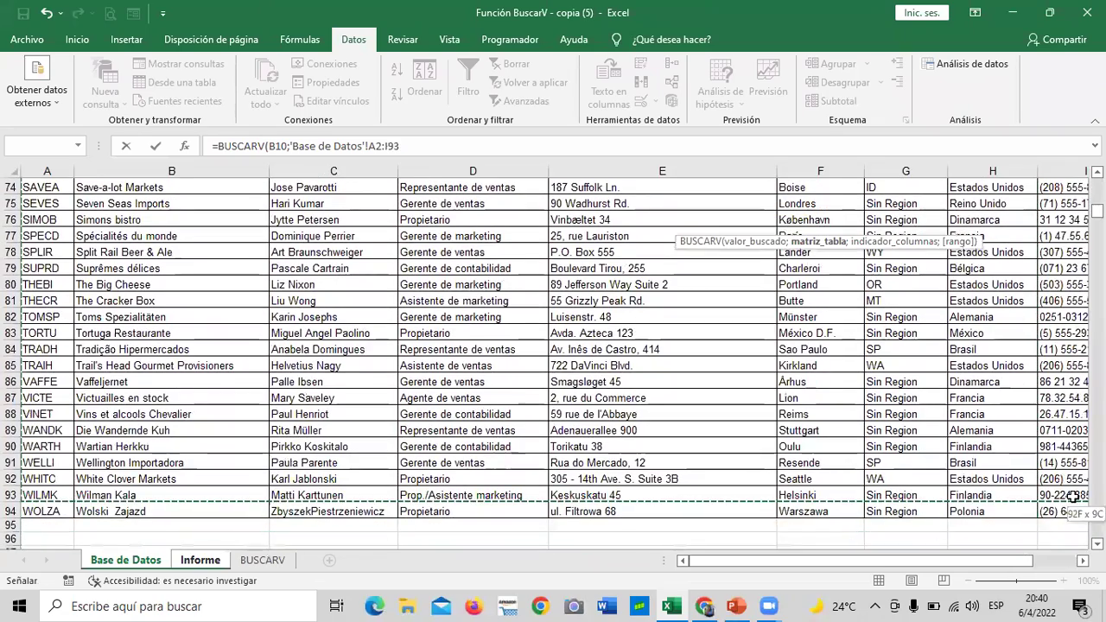
mouse_move(1022, 598)
left_mouse_down()
mouse_move(886, 517)
mouse_move(852, 515)
left_mouse_up()
Step: Finish the G10 formula with 6,FALSO and commit, triggering Excel's formula warning
left_click(424, 143)
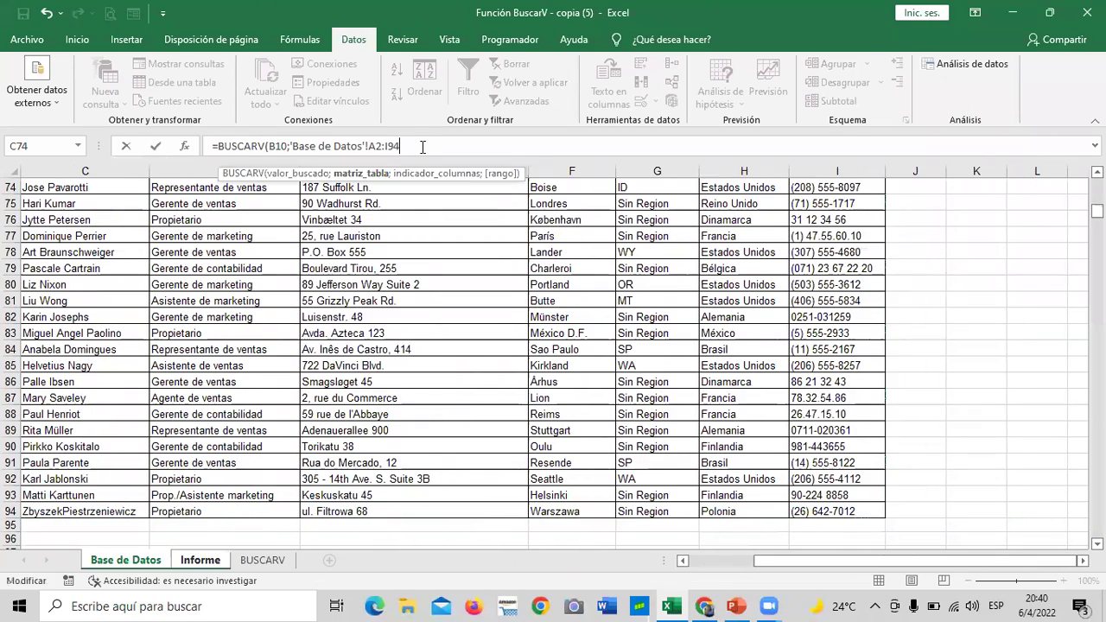
type(";")
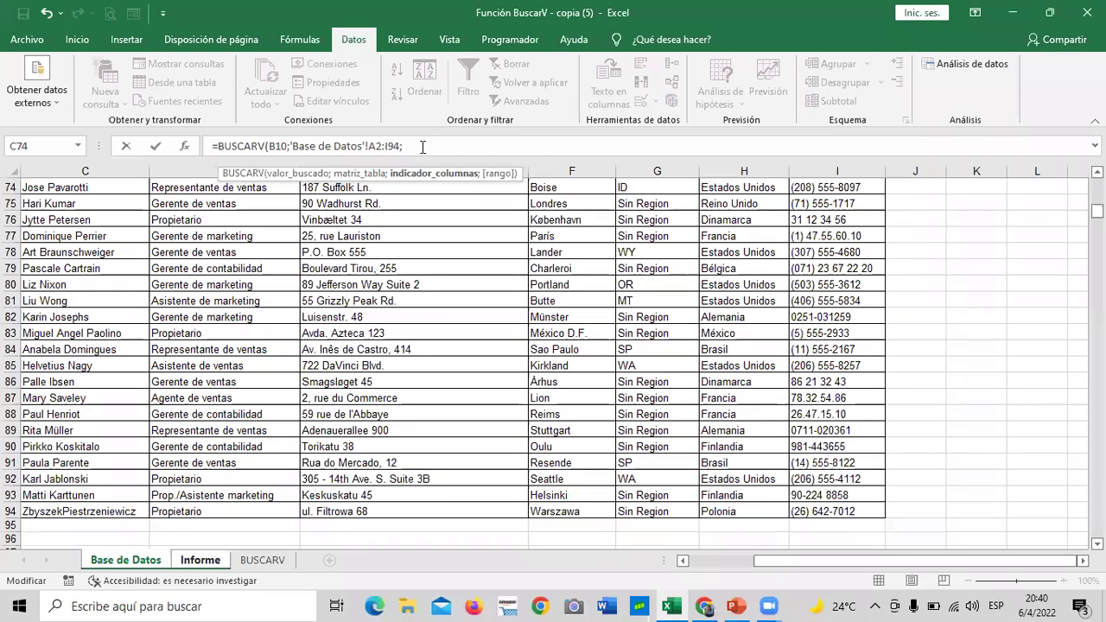
type("6,FAL")
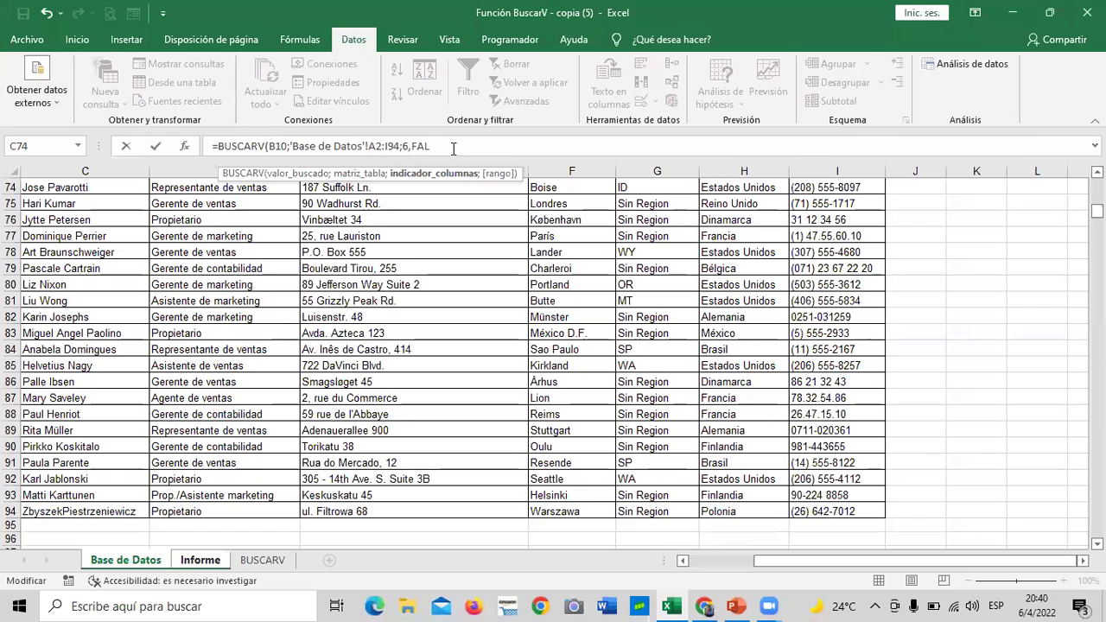
type(")")
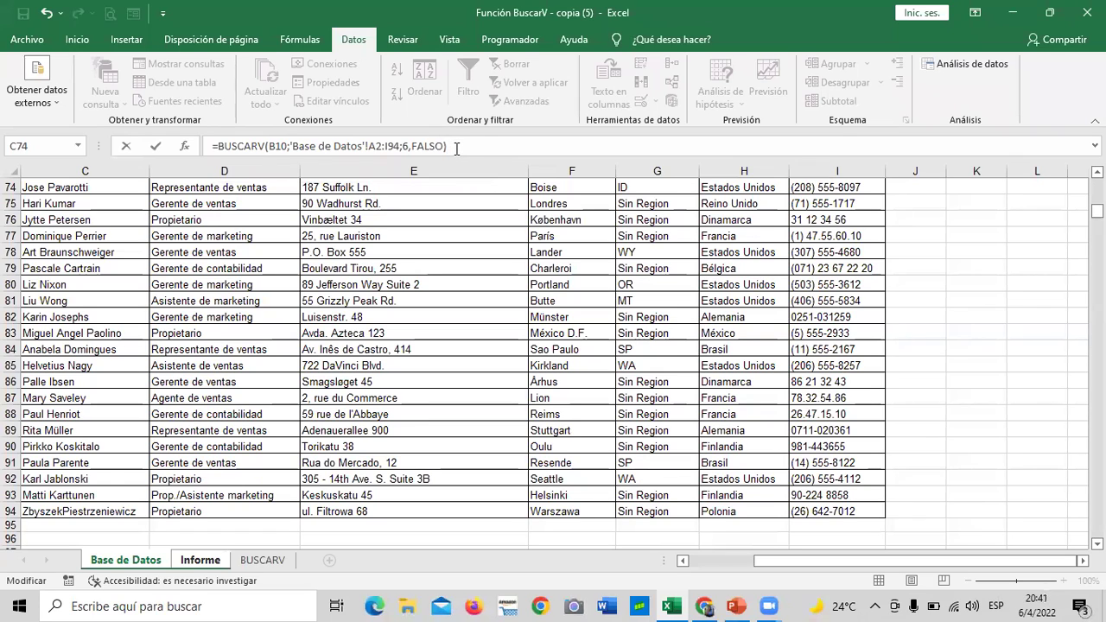
key("Return")
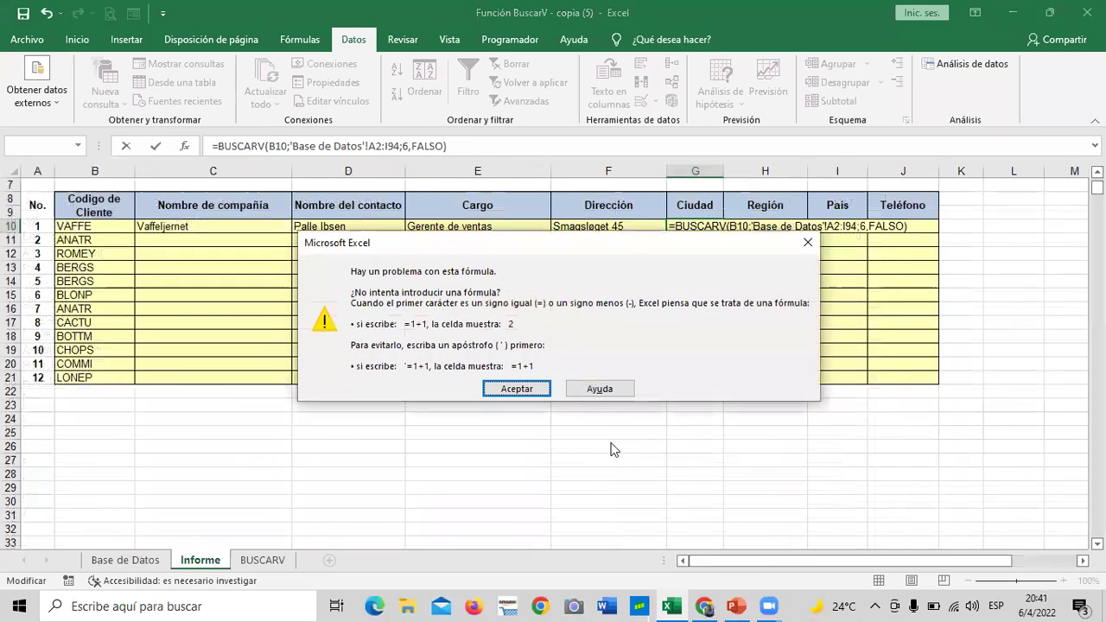
Step: Dismiss the warning and replace the comma after 6 with a semicolon so G10 shows Århus
left_click(522, 390)
left_click(411, 147)
key("Delete")
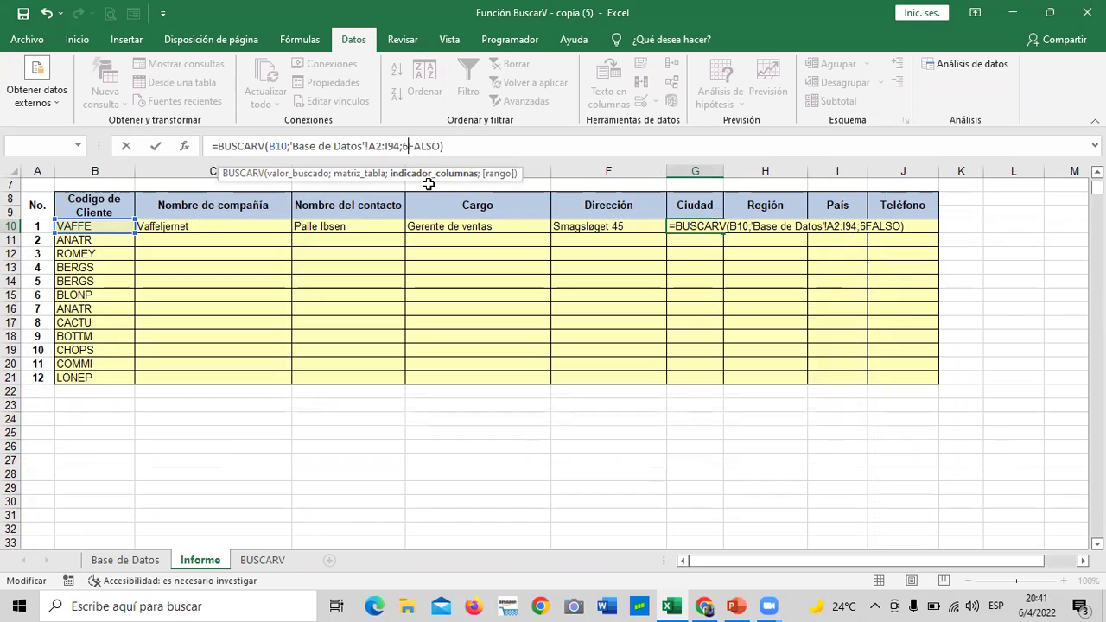
type(";")
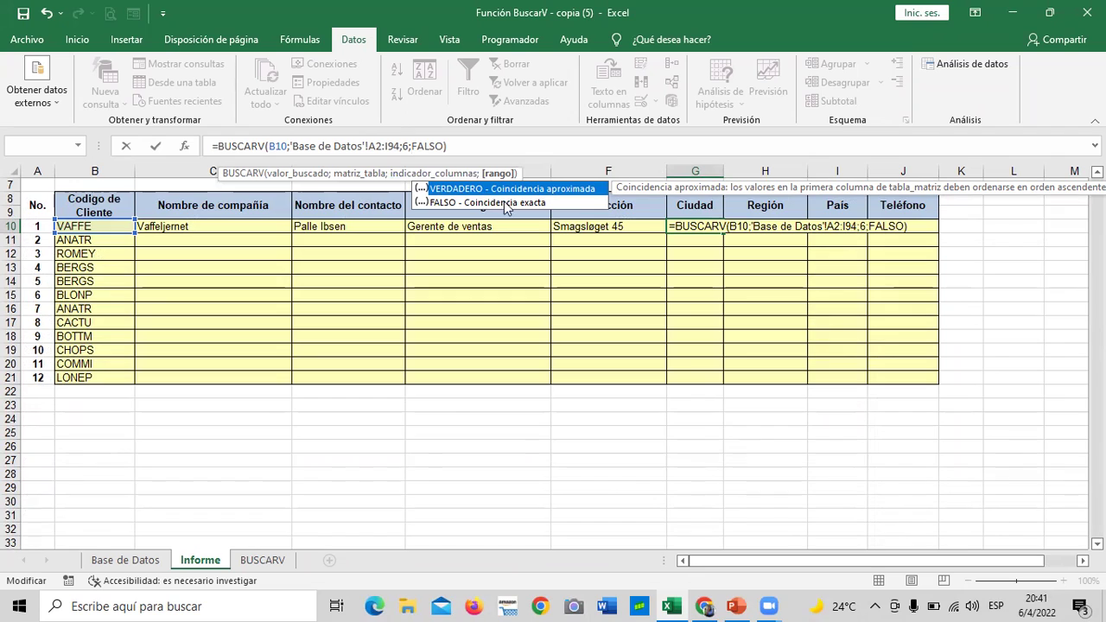
left_click(494, 143)
key("Escape")
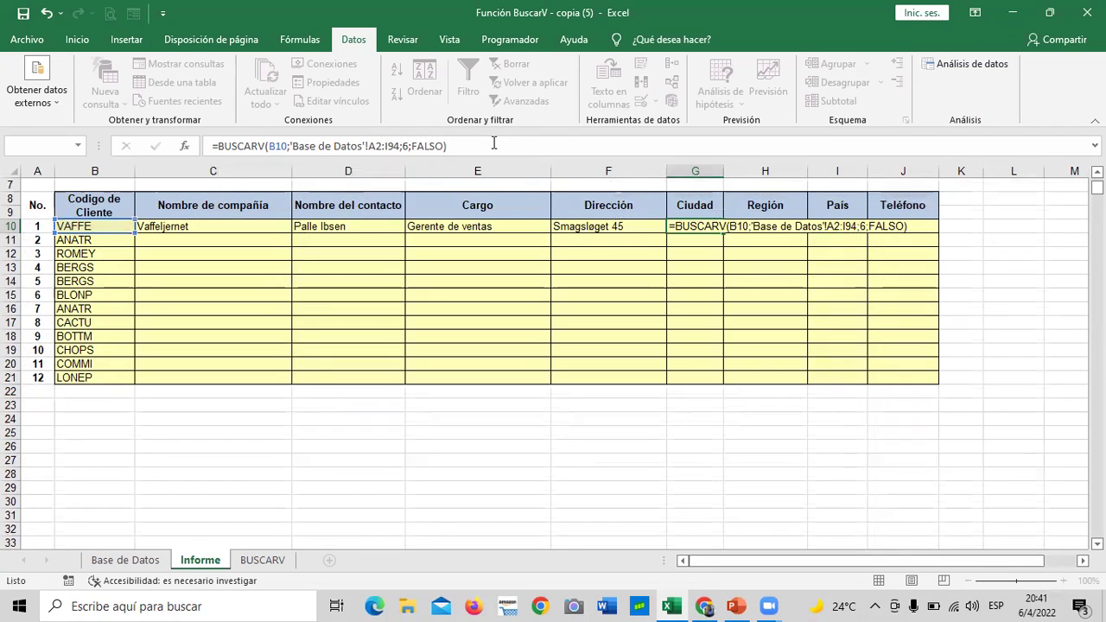
key("Return")
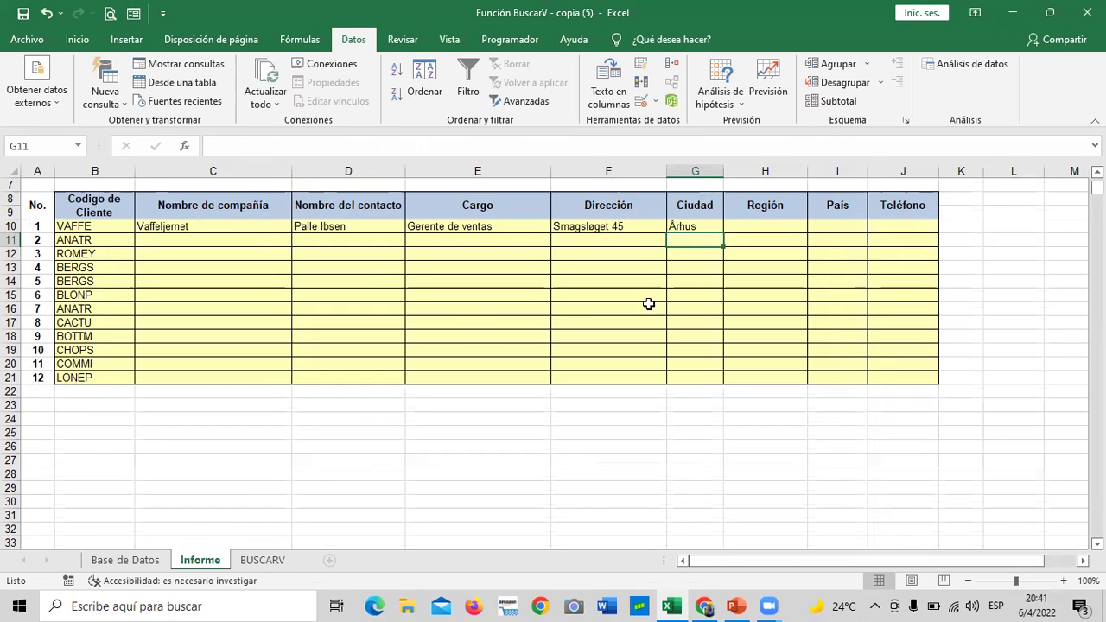
scroll(677, 291, "up", 2)
Step: Switch B10's customer code to WHITC, then WARTH, refilling row 10 with Wartian Herkku's details
scroll(694, 290, "down", 2)
left_click(703, 226)
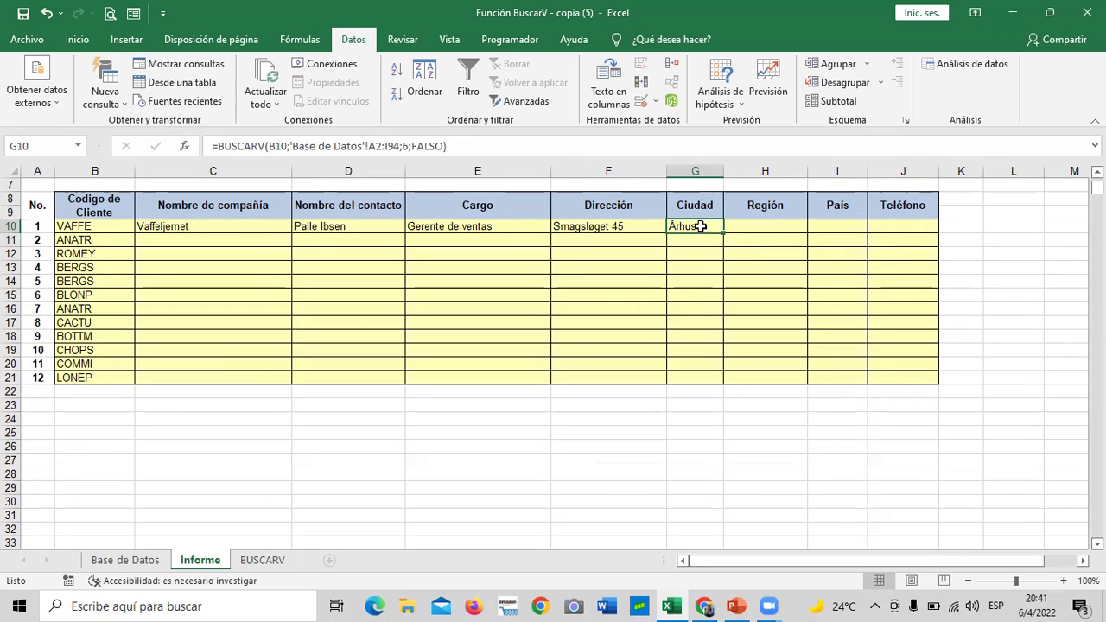
left_click(92, 228)
left_click(141, 227)
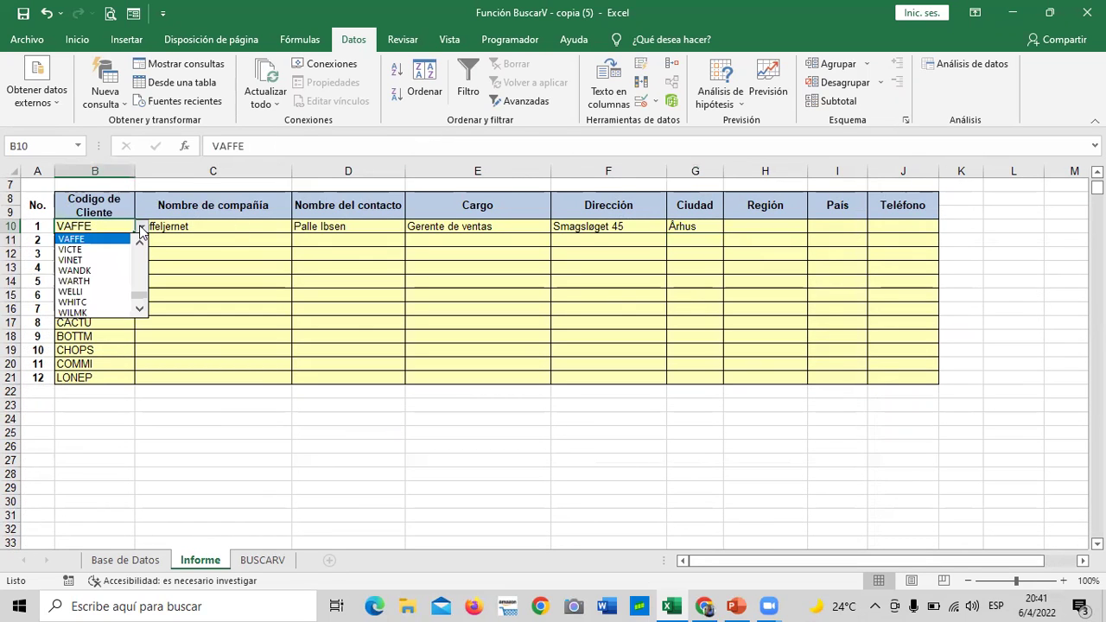
left_click(110, 303)
left_click(142, 226)
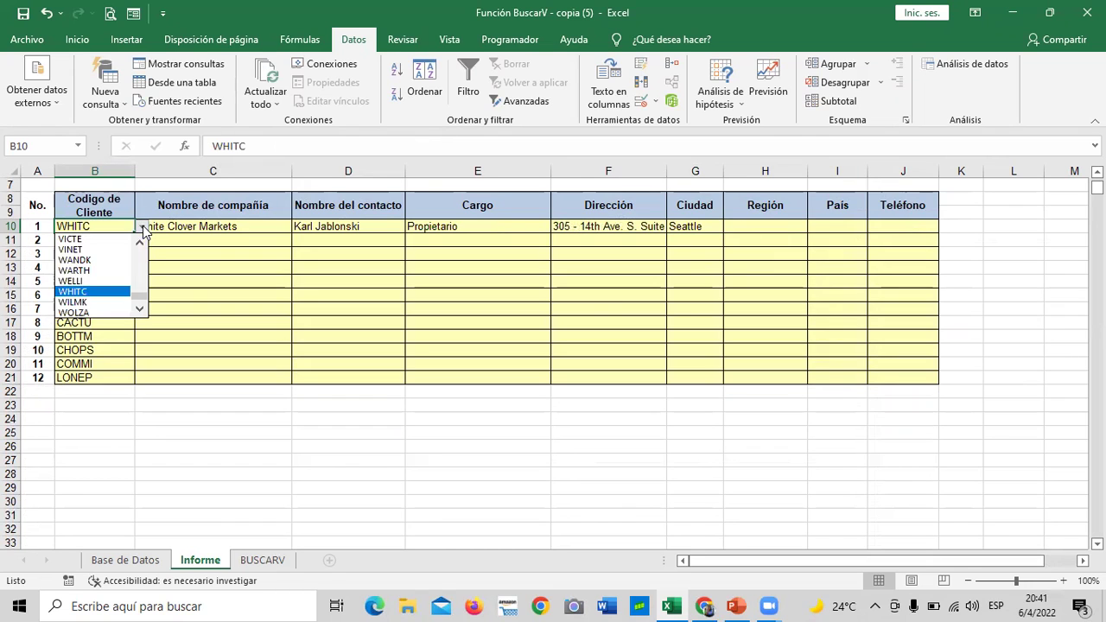
left_click(120, 272)
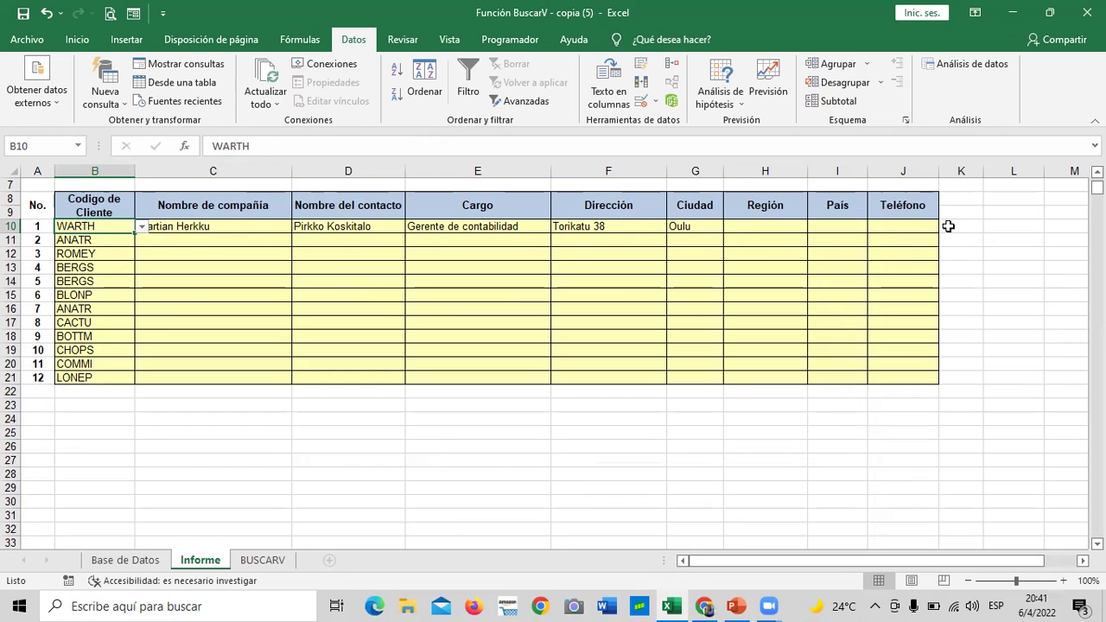
left_click(766, 228)
Step: Start a BUSCARV in H10 using B10 as the lookup value and 'Base de Datos'!A2:I94 as the table
type("=BUSCAR")
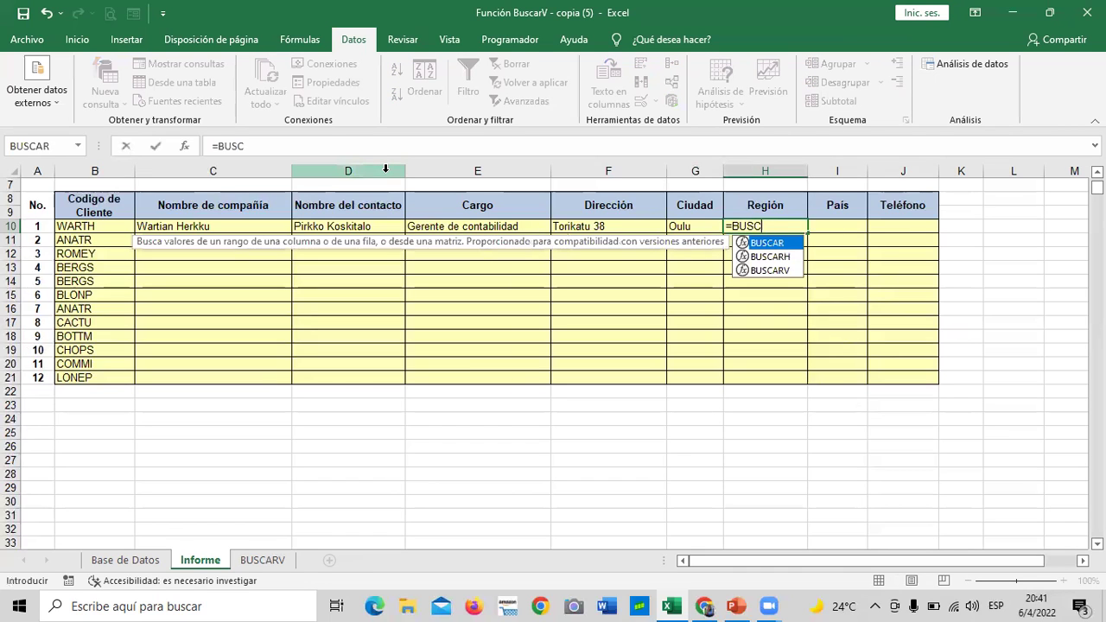
double_click(767, 271)
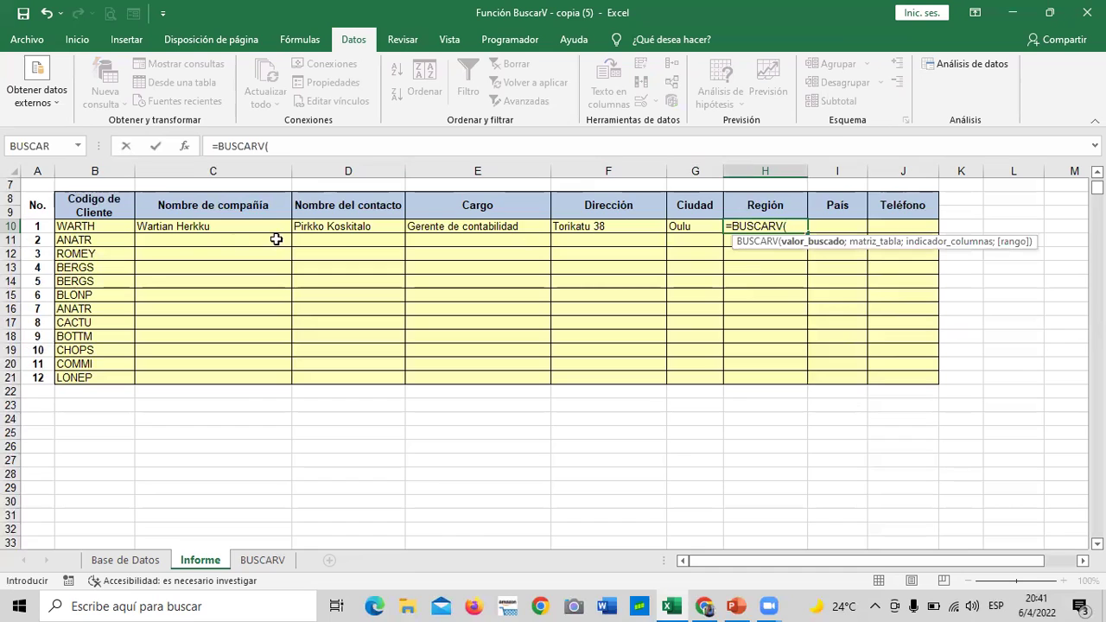
left_click(123, 227)
type(";")
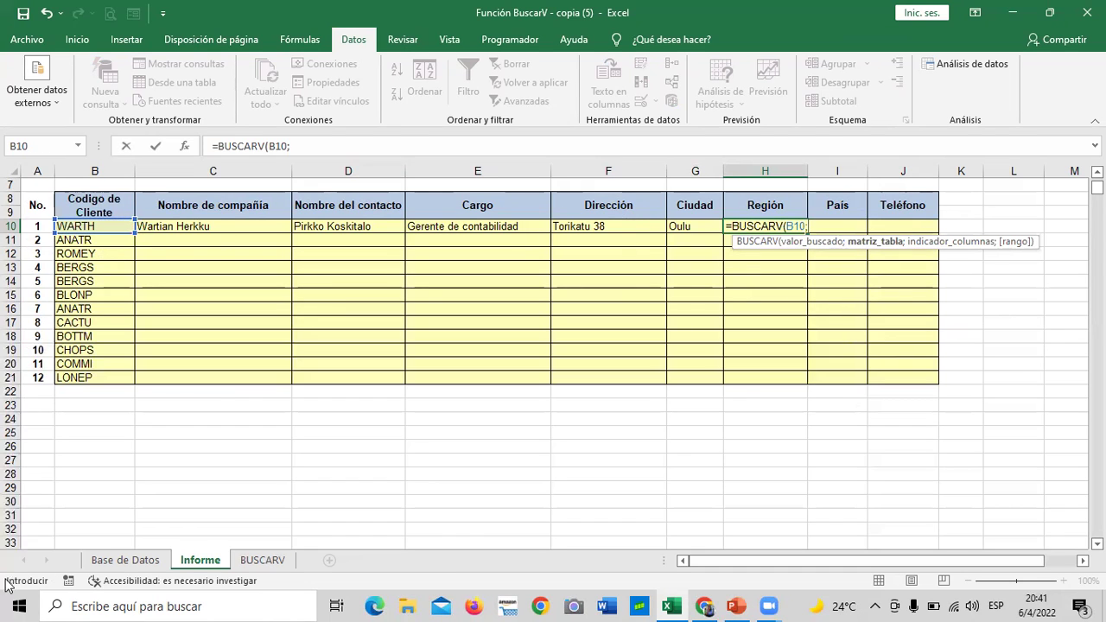
left_click(121, 561)
scroll(177, 397, "up", 11)
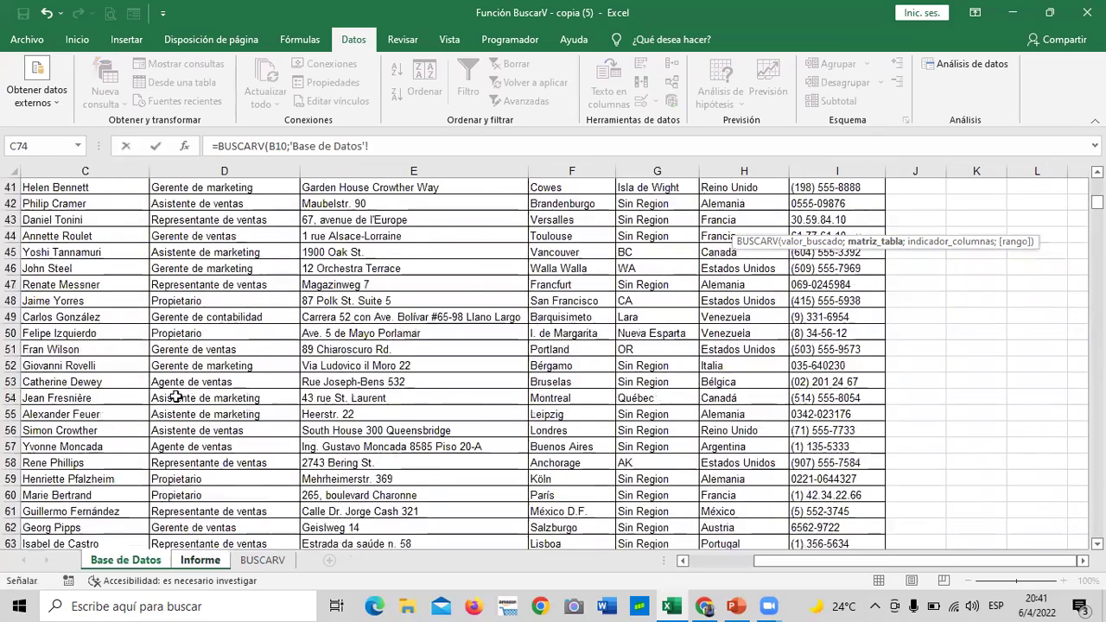
scroll(176, 396, "up", 6)
scroll(576, 525, "up", 3)
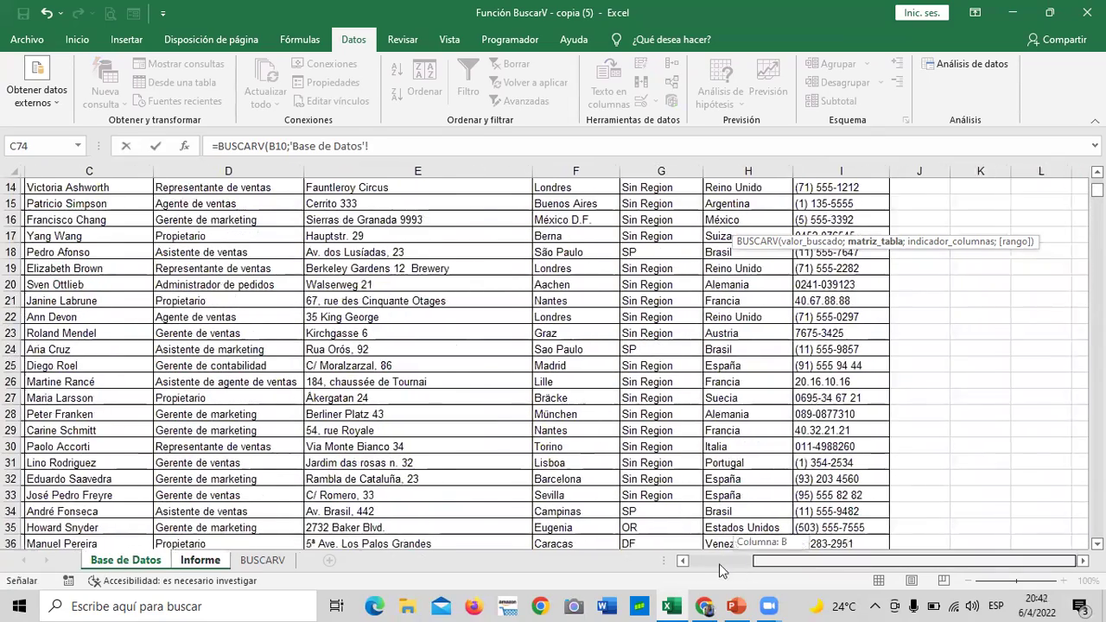
left_click_drag(760, 561, 694, 562)
scroll(346, 346, "up", 5)
left_click_drag(37, 210, 860, 557)
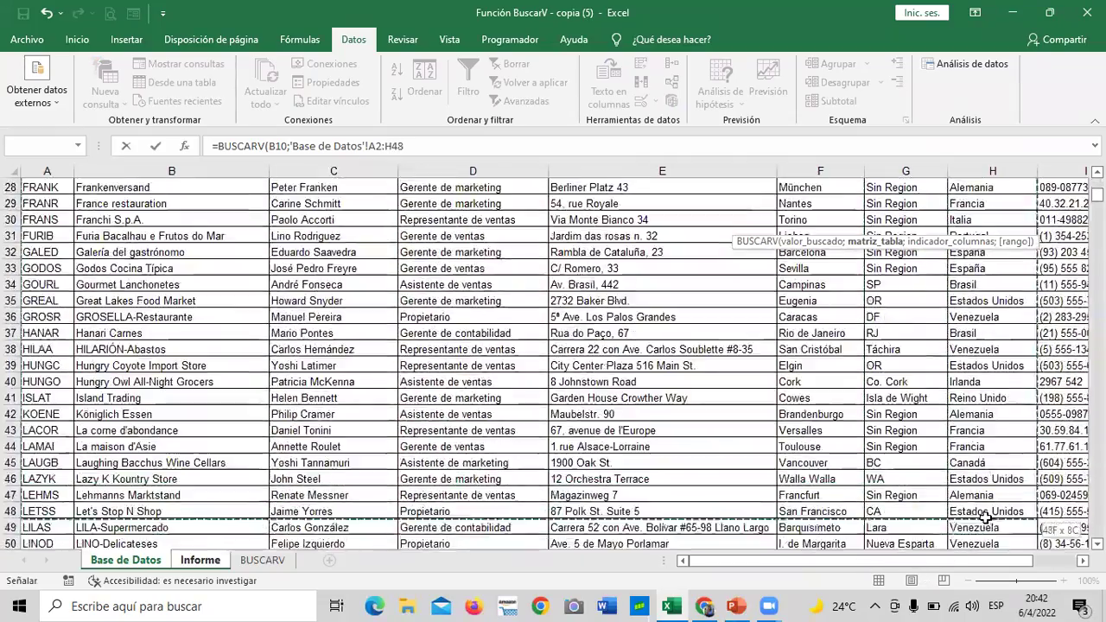
mouse_move(859, 557)
left_mouse_down()
mouse_move(1076, 590)
mouse_move(1080, 450)
left_mouse_up()
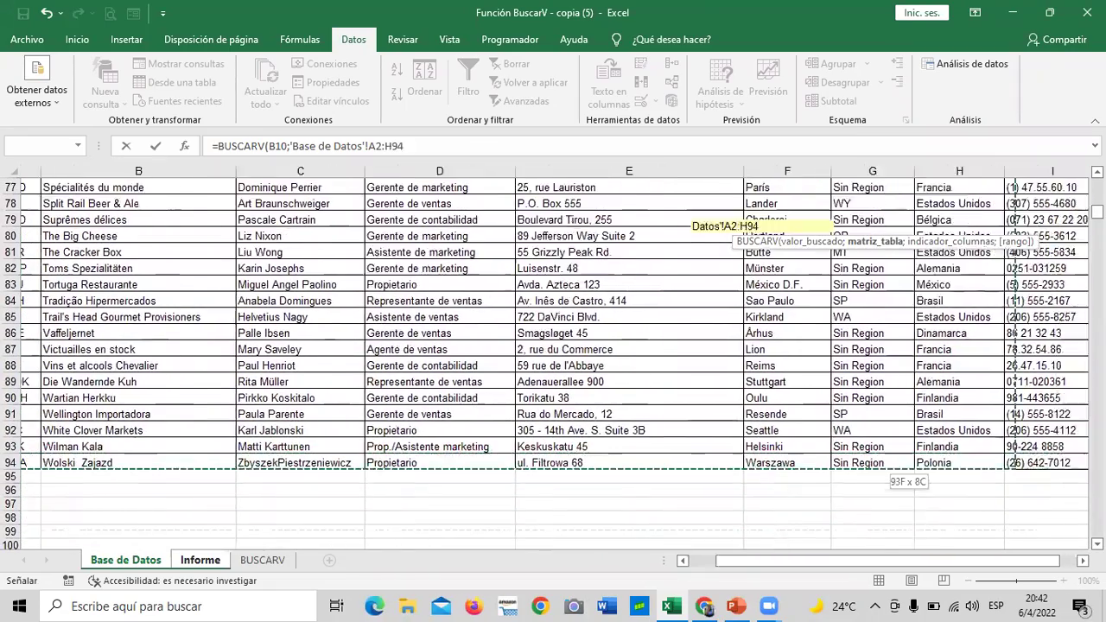
left_click_drag(1079, 451, 878, 464)
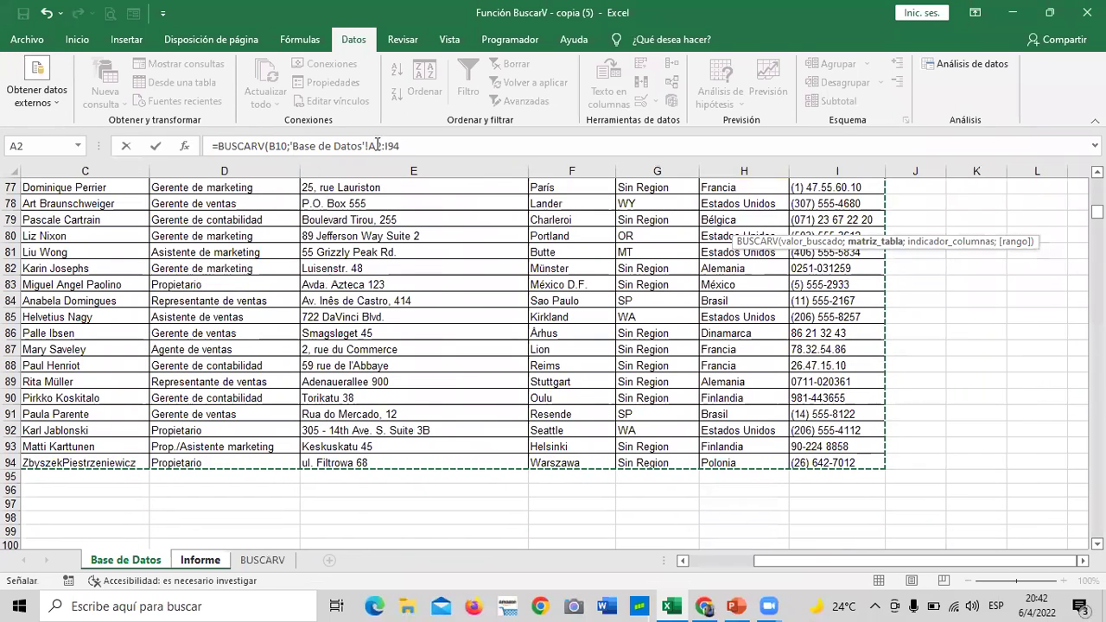
Step: Finish the formula with column 7 and FALSO so H10 shows Sin Region
left_click(421, 149)
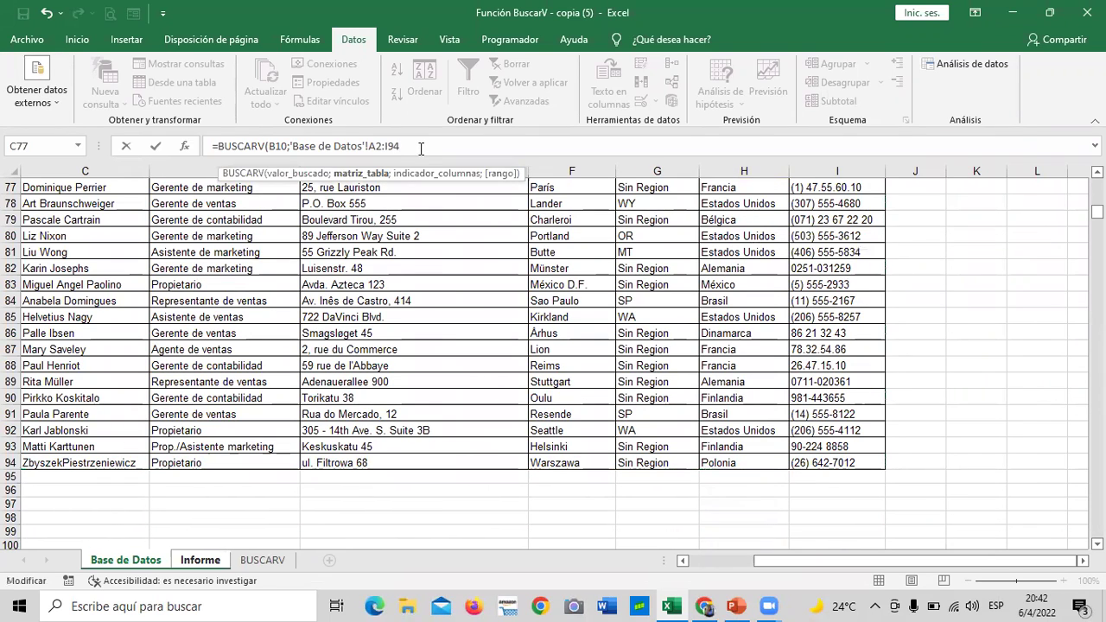
type(";")
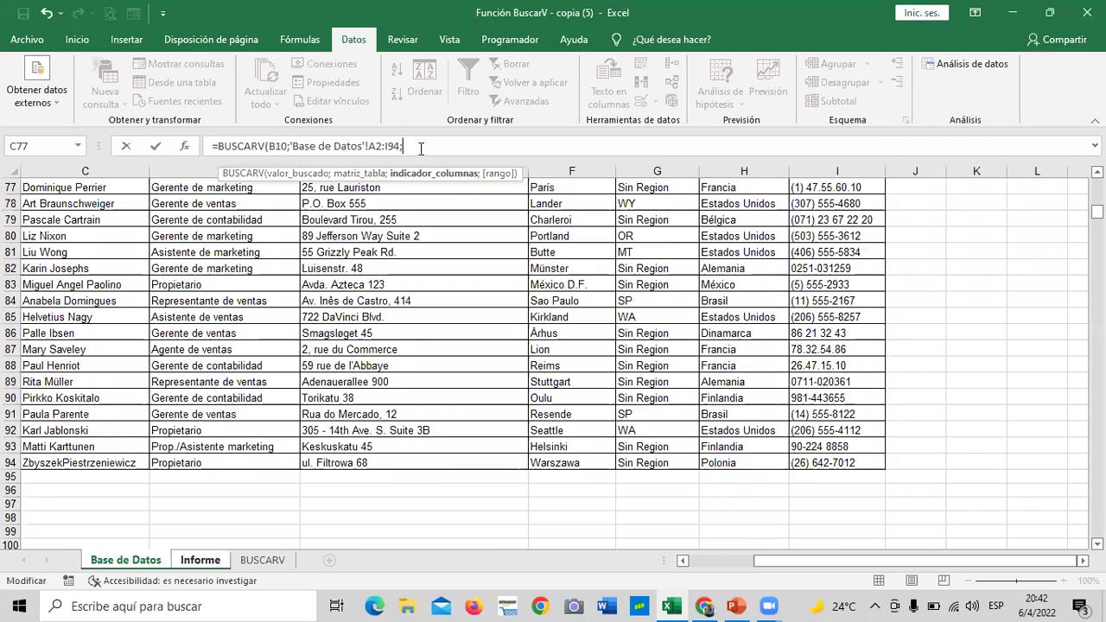
type("7")
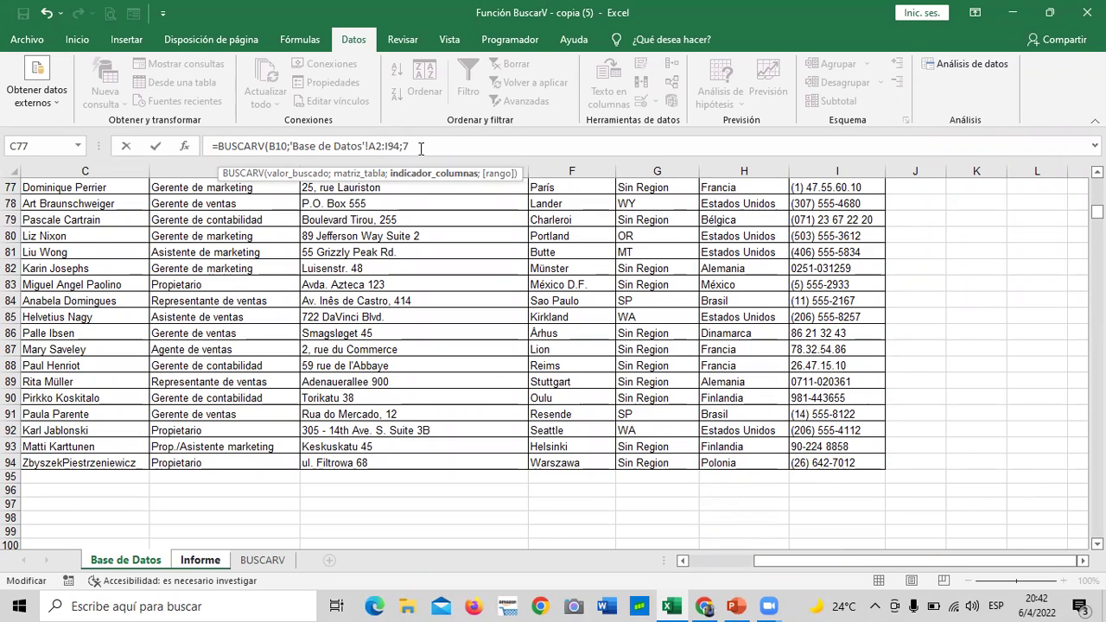
type(";")
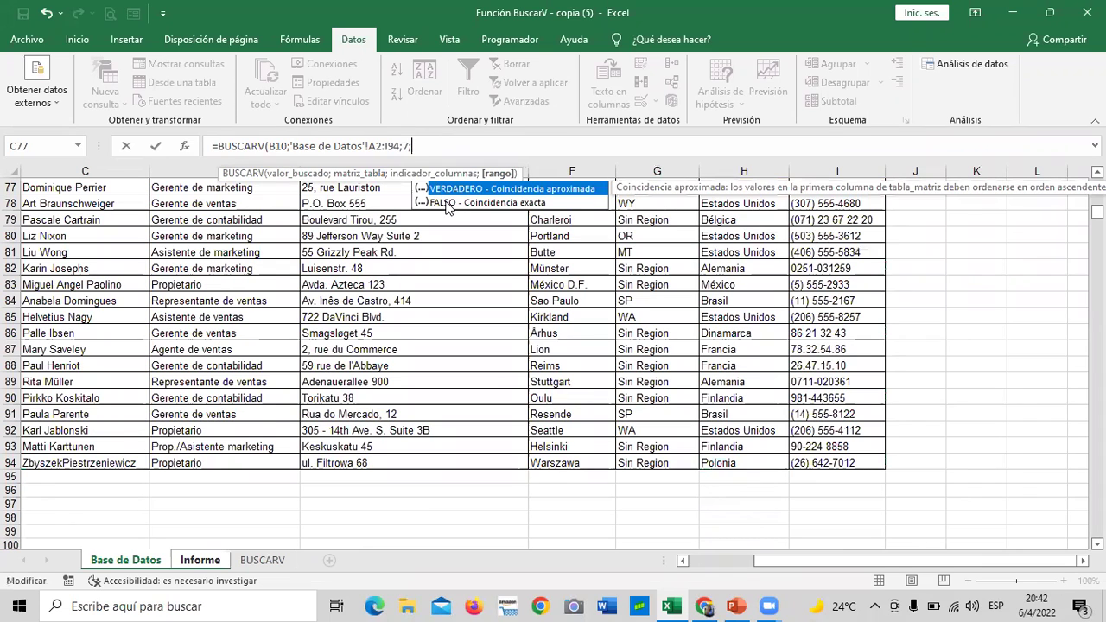
double_click(447, 204)
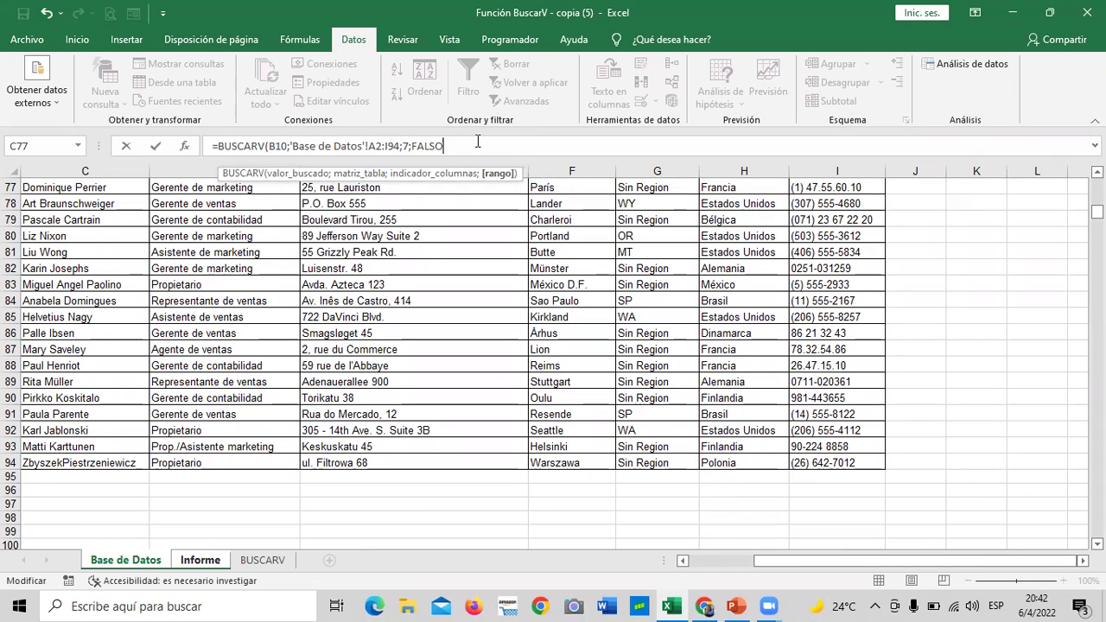
type(")")
key("Return")
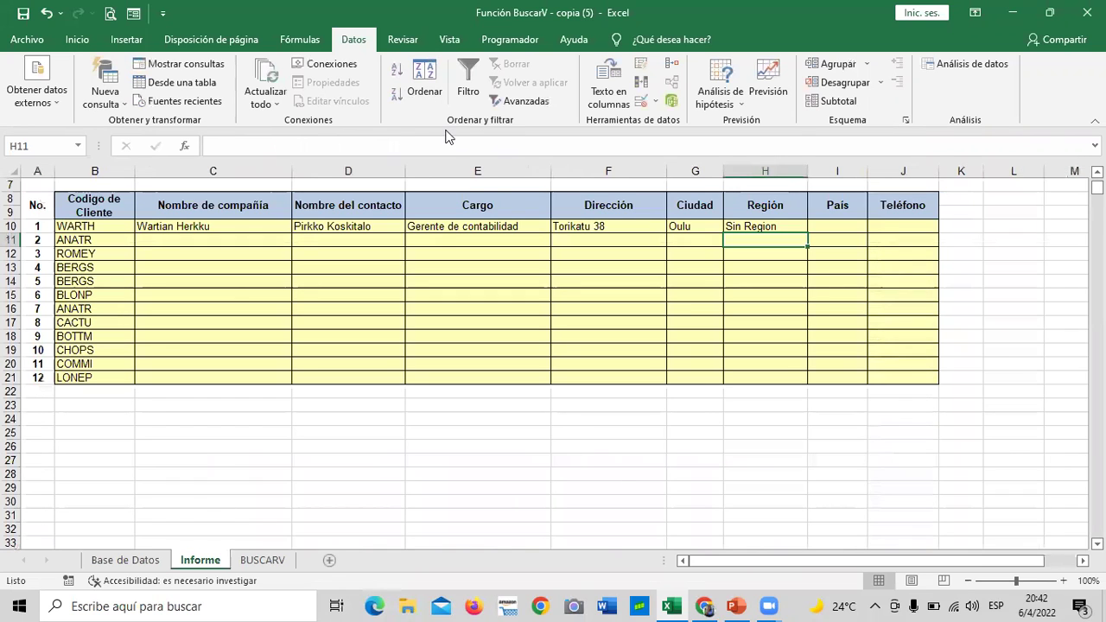
Step: Begin I10's BUSCARV with lookup value B10 and table 'Base de Datos'!A2:I94
left_click(836, 225)
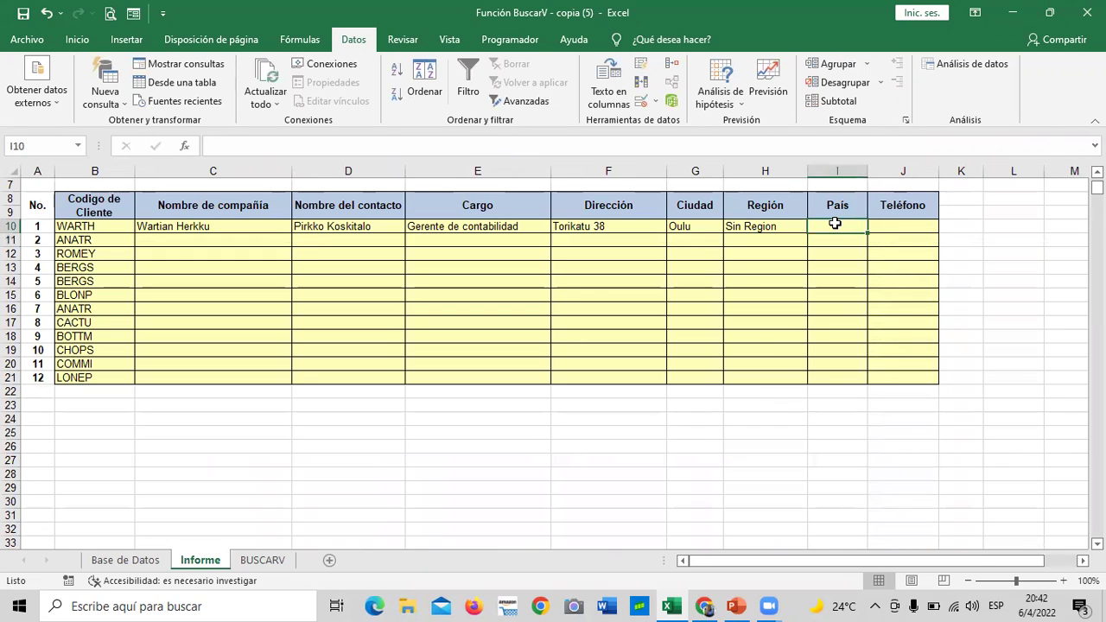
type("=")
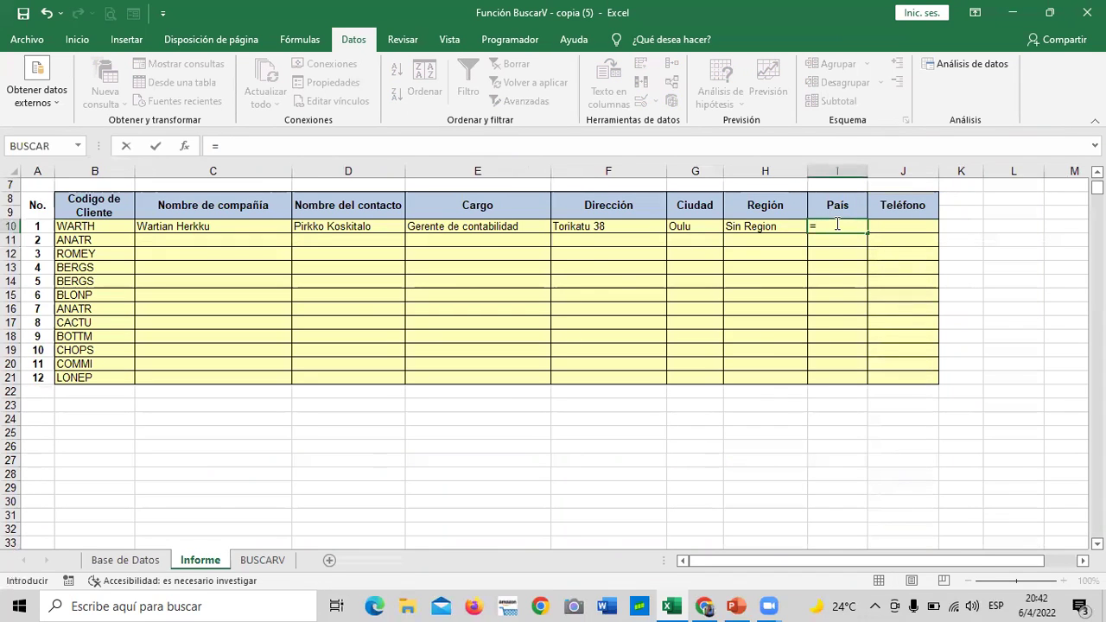
type("BUSCAR")
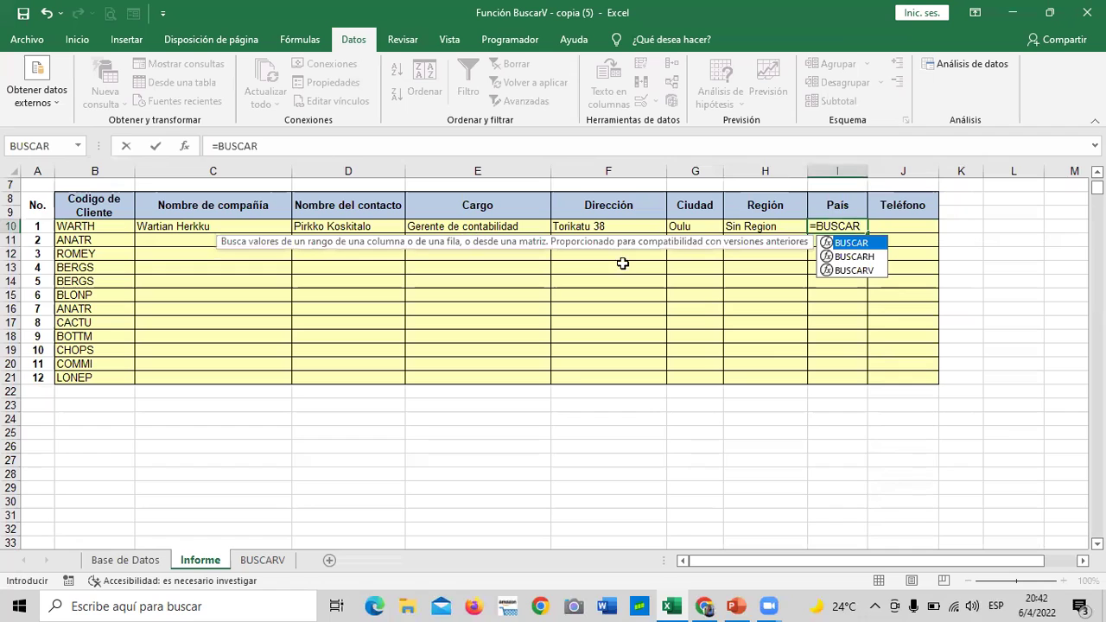
double_click(851, 268)
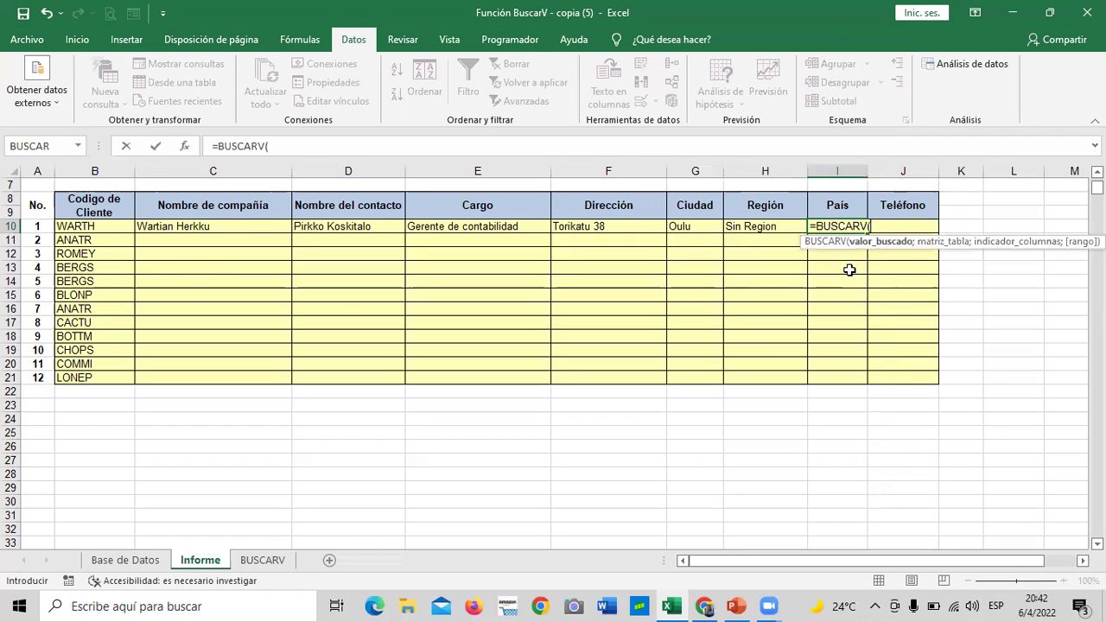
left_click(100, 229)
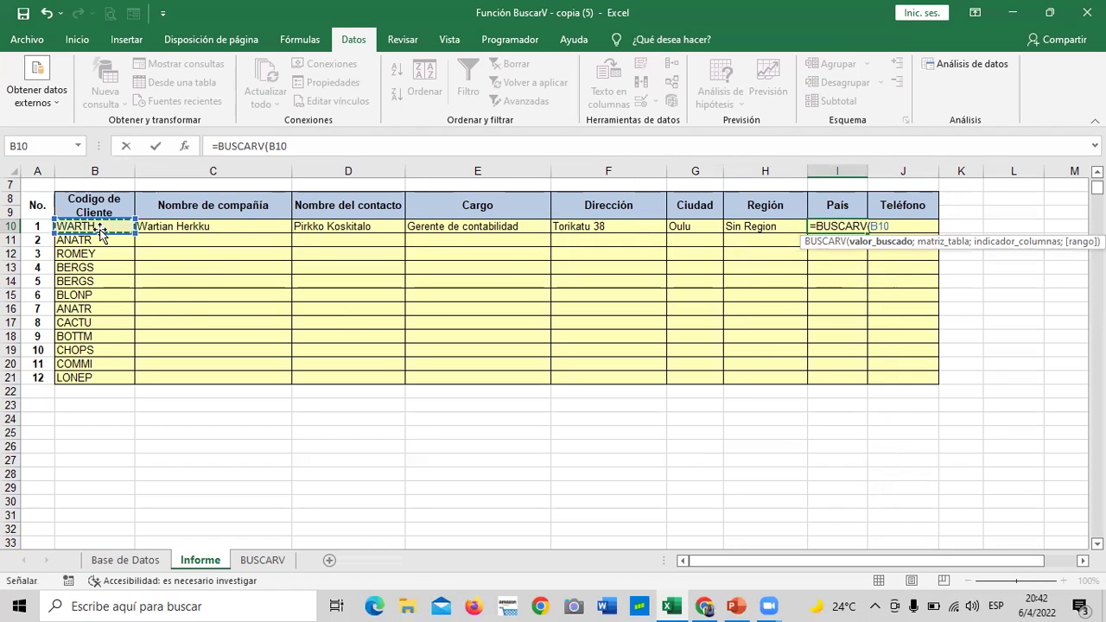
type(";")
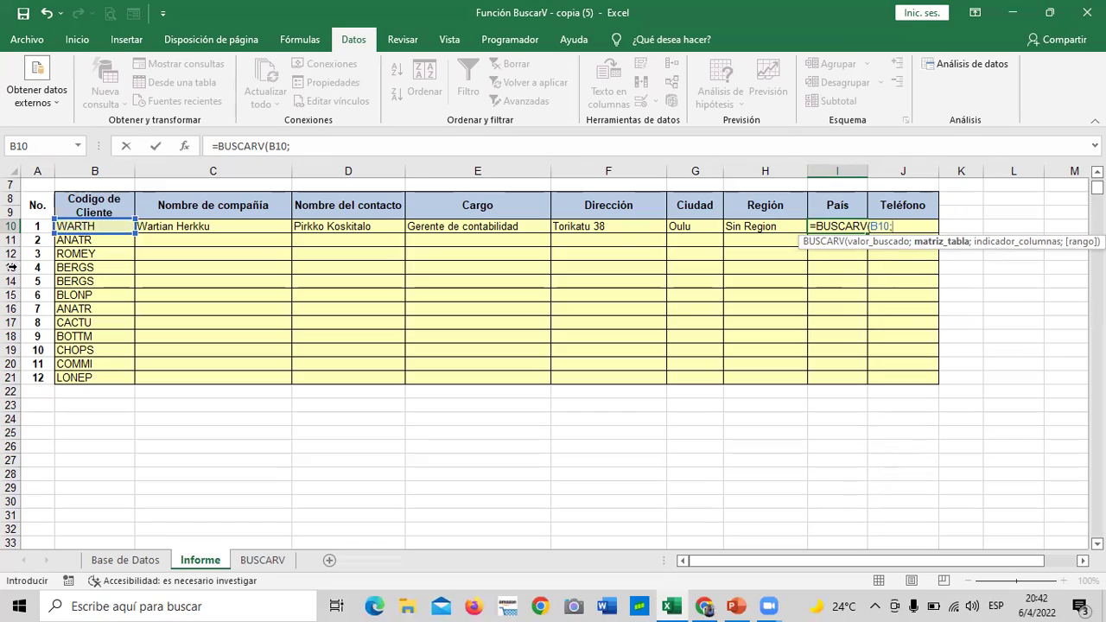
left_click(125, 560)
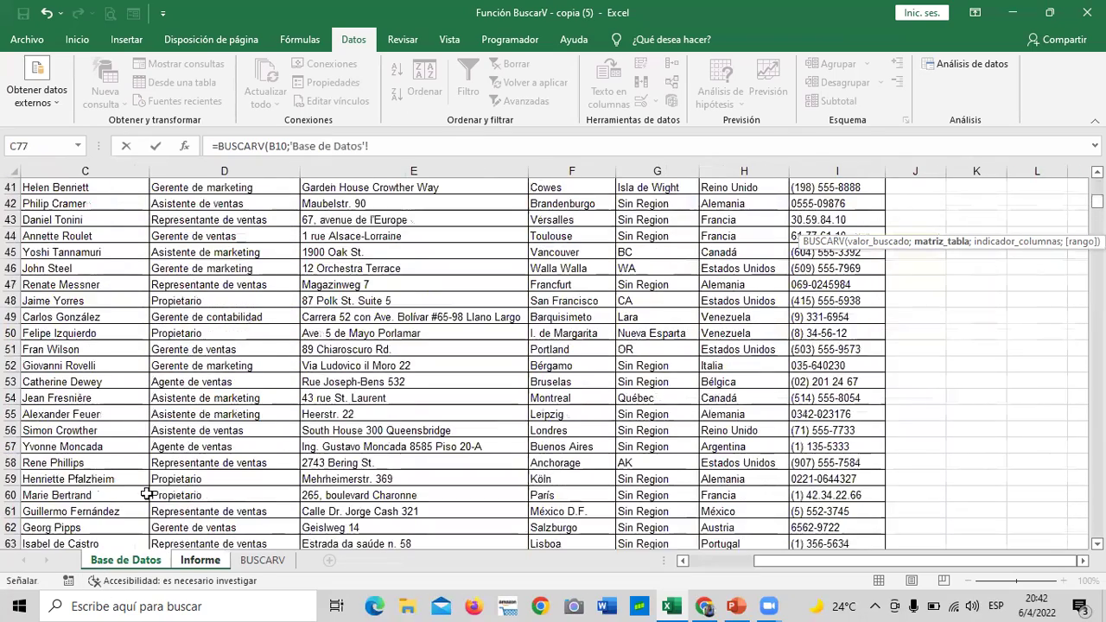
scroll(147, 494, "up", 6)
left_click_drag(911, 560, 845, 560)
scroll(391, 245, "up", 2)
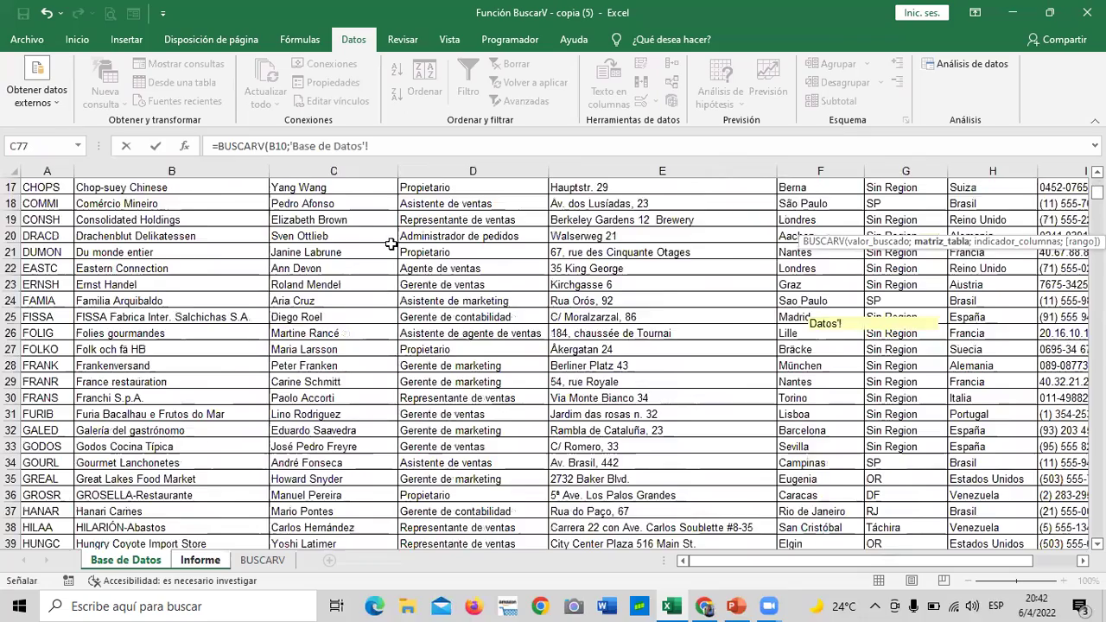
scroll(392, 245, "up", 5)
left_click_drag(35, 210, 1029, 594)
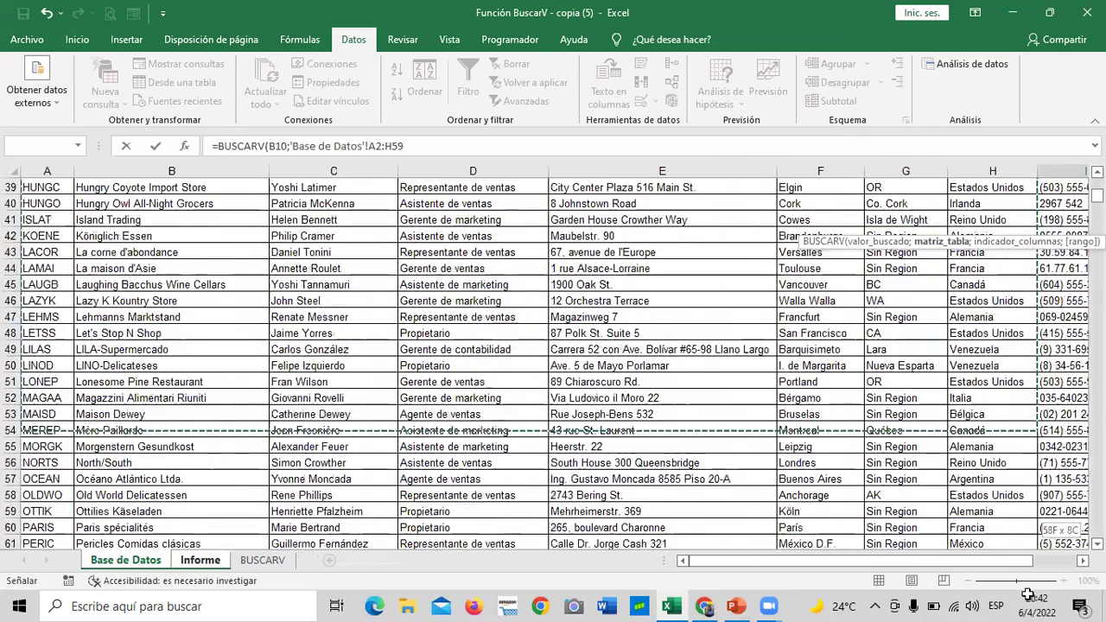
mouse_move(1029, 595)
left_mouse_down()
mouse_move(1062, 519)
mouse_move(878, 518)
left_mouse_up()
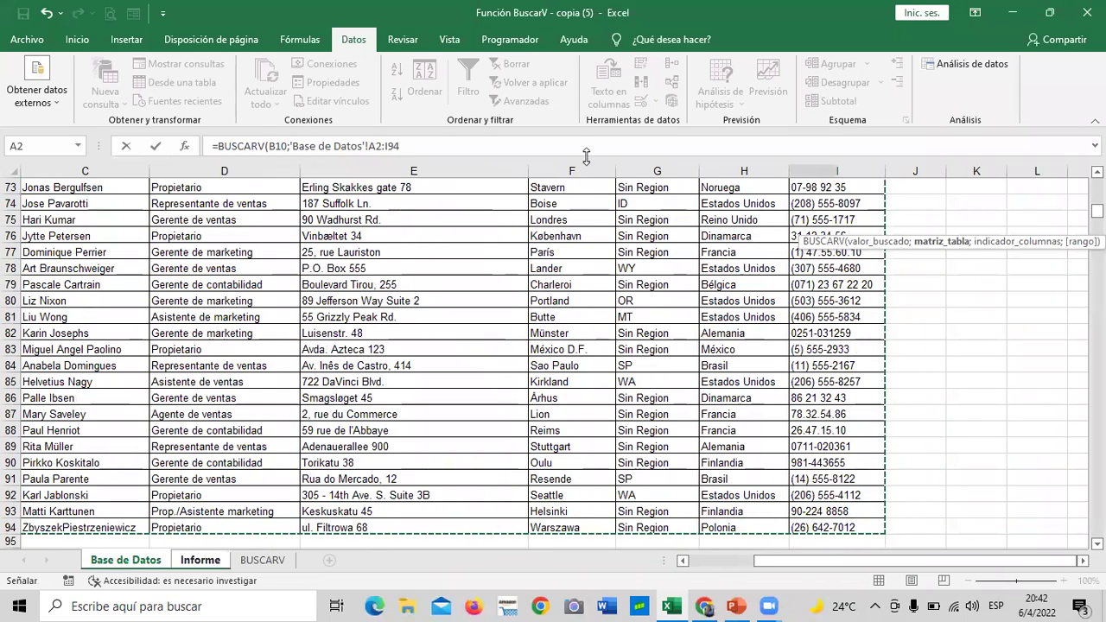
Step: Complete the País lookup with column 8 and FALSO exact match, returning Finlandia
left_click(425, 146)
type(";8")
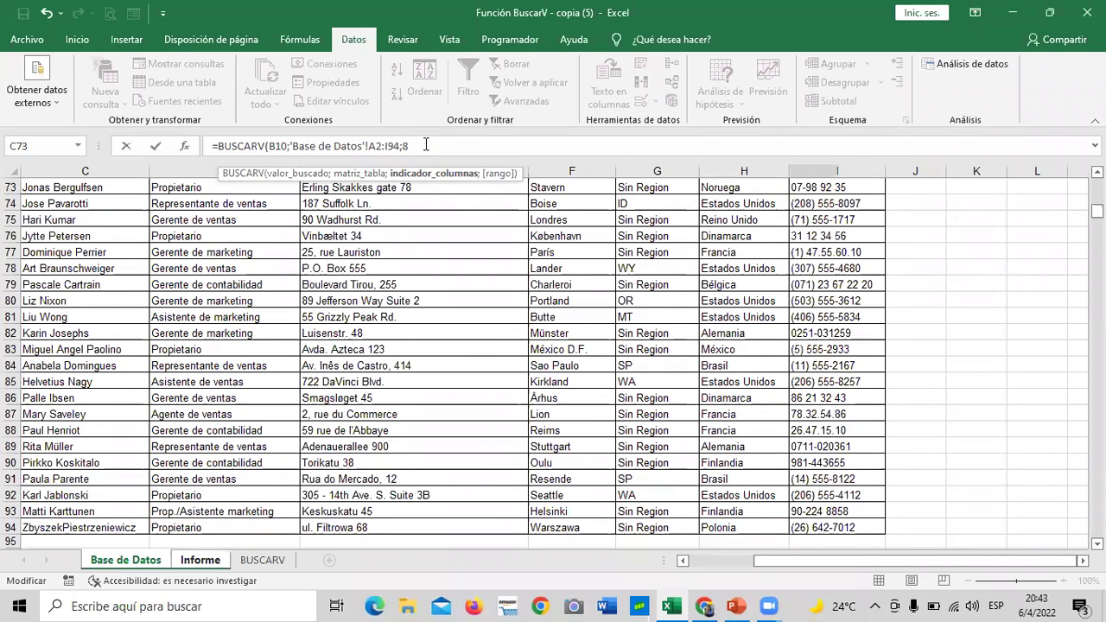
type(";")
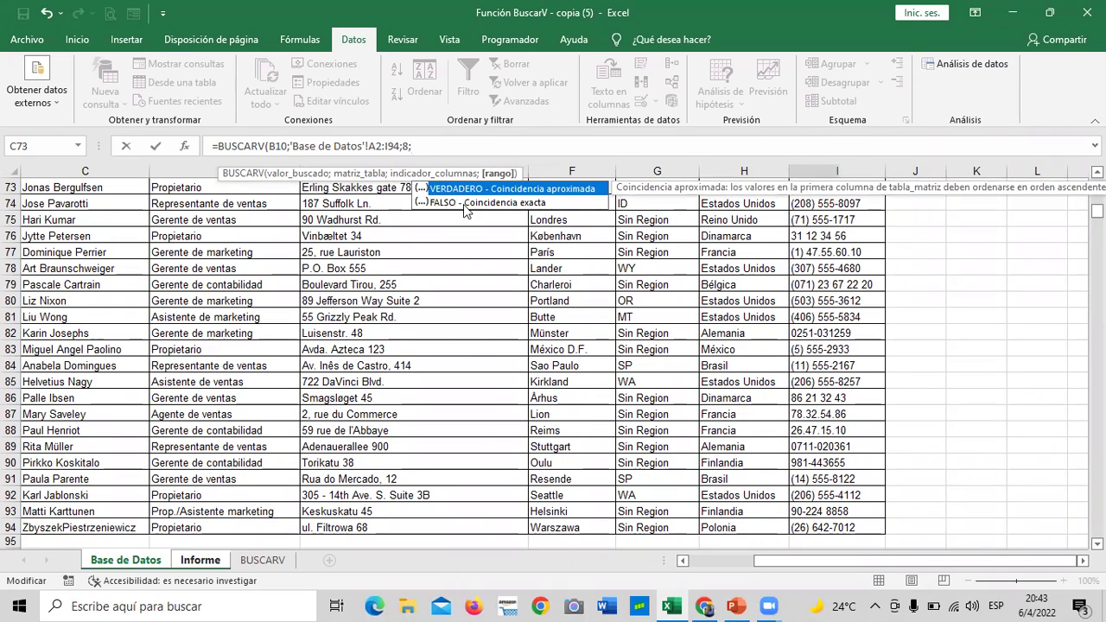
double_click(464, 204)
type(")")
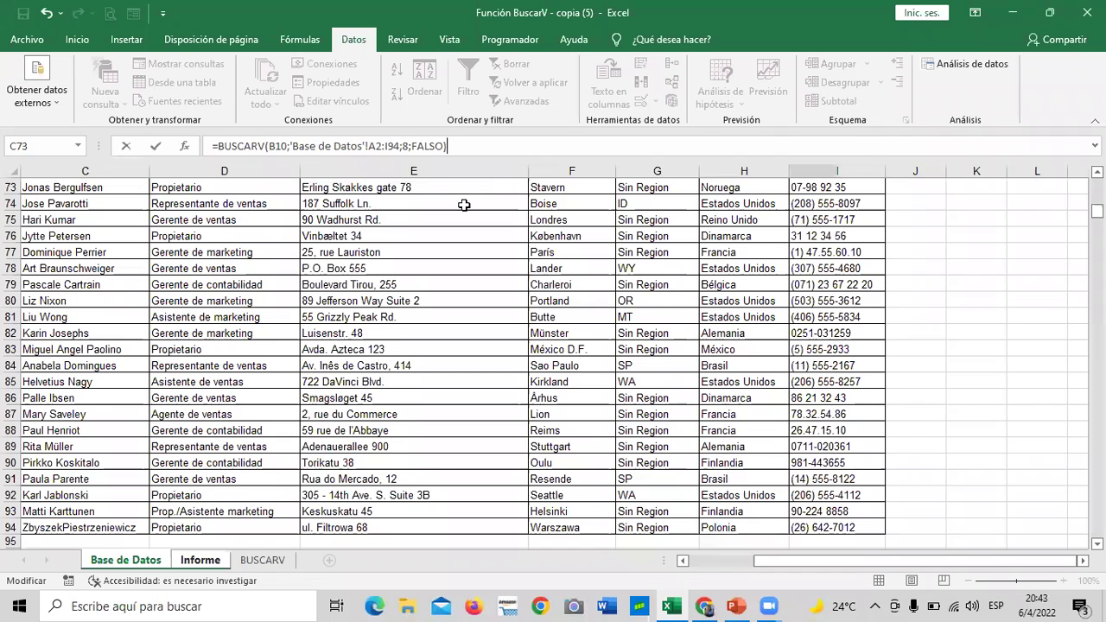
key("Return")
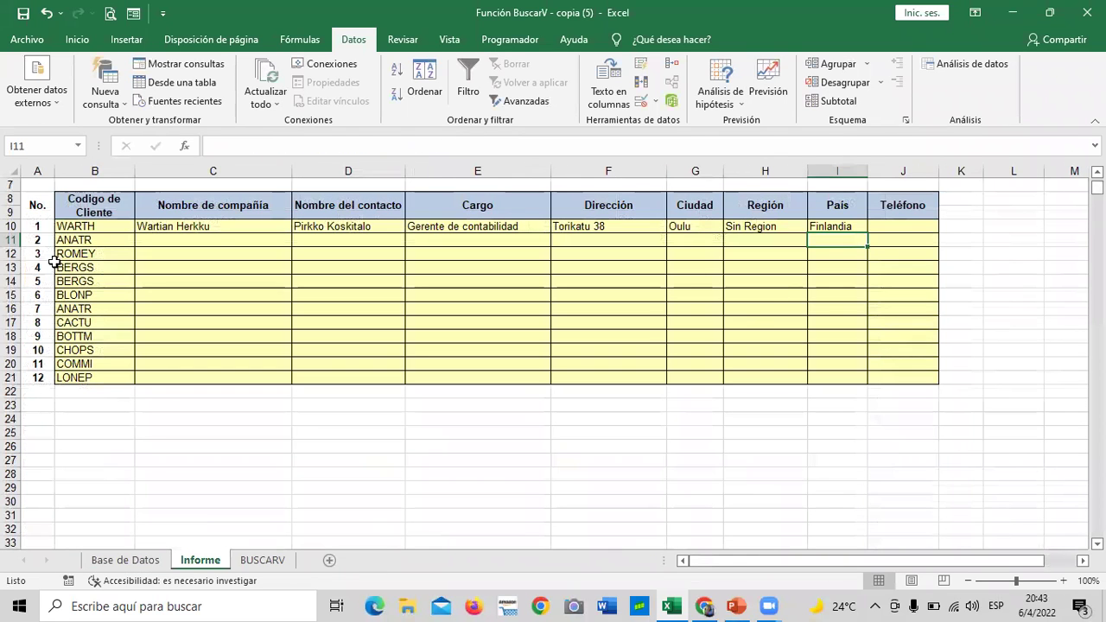
Step: Switch B10's customer code to WOLZA, then ALFKI, to test the lookups, and start J10's formula
left_click(83, 226)
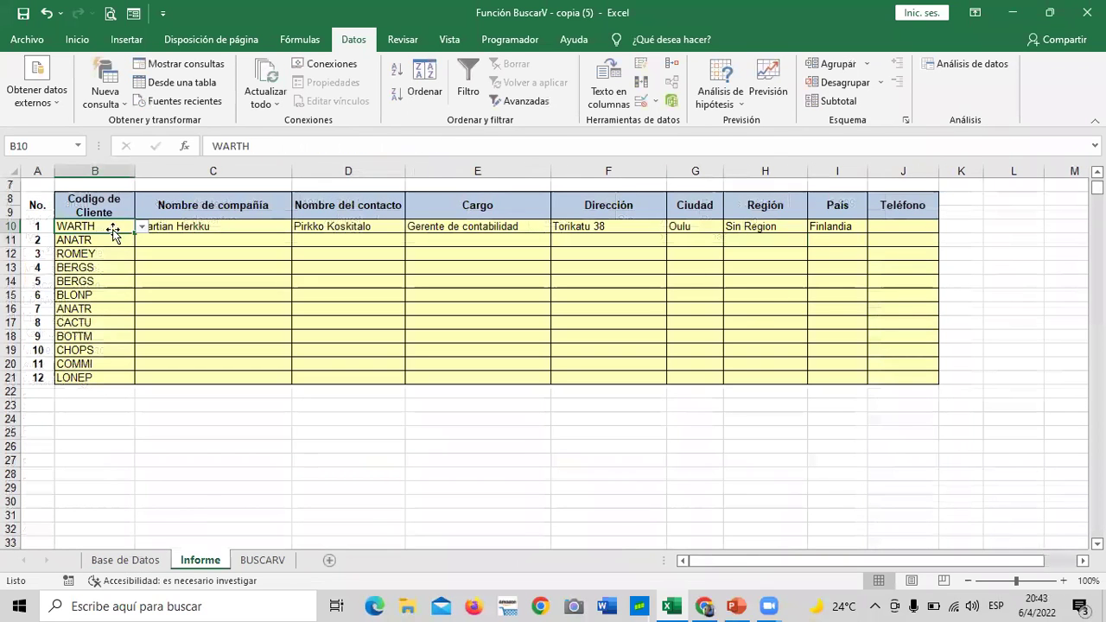
left_click(147, 227)
left_click(127, 229)
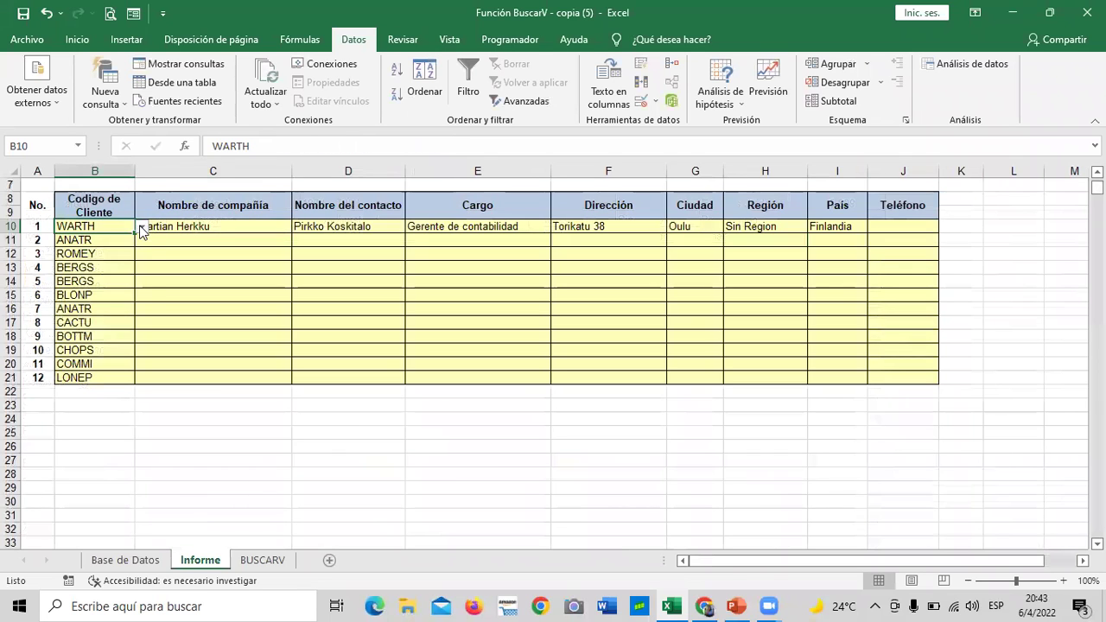
left_click(142, 227)
left_click(75, 312)
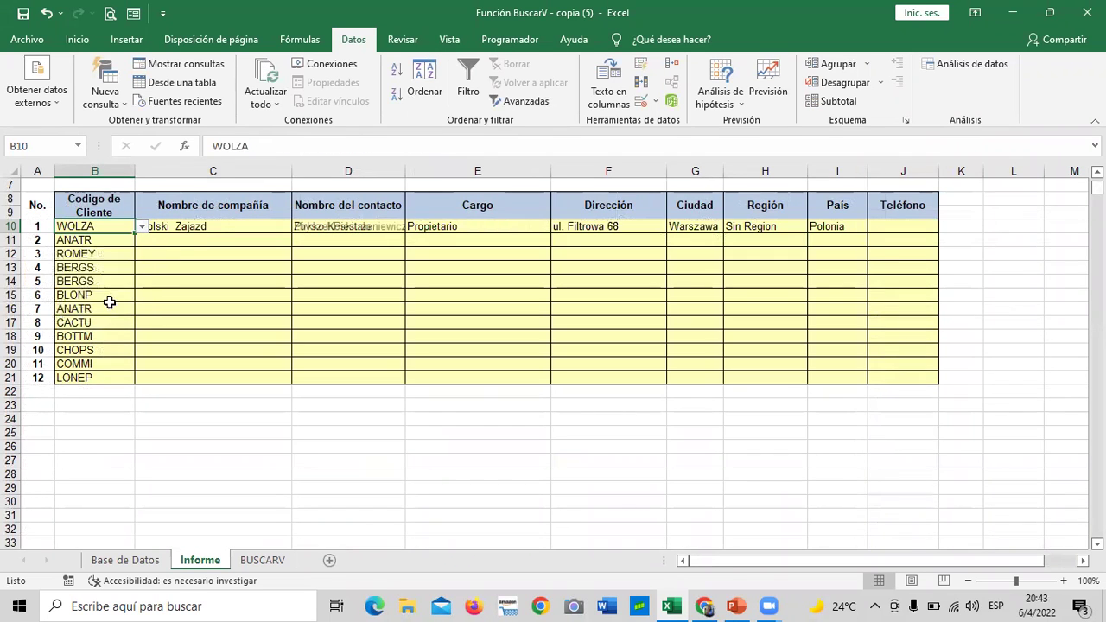
left_click(142, 226)
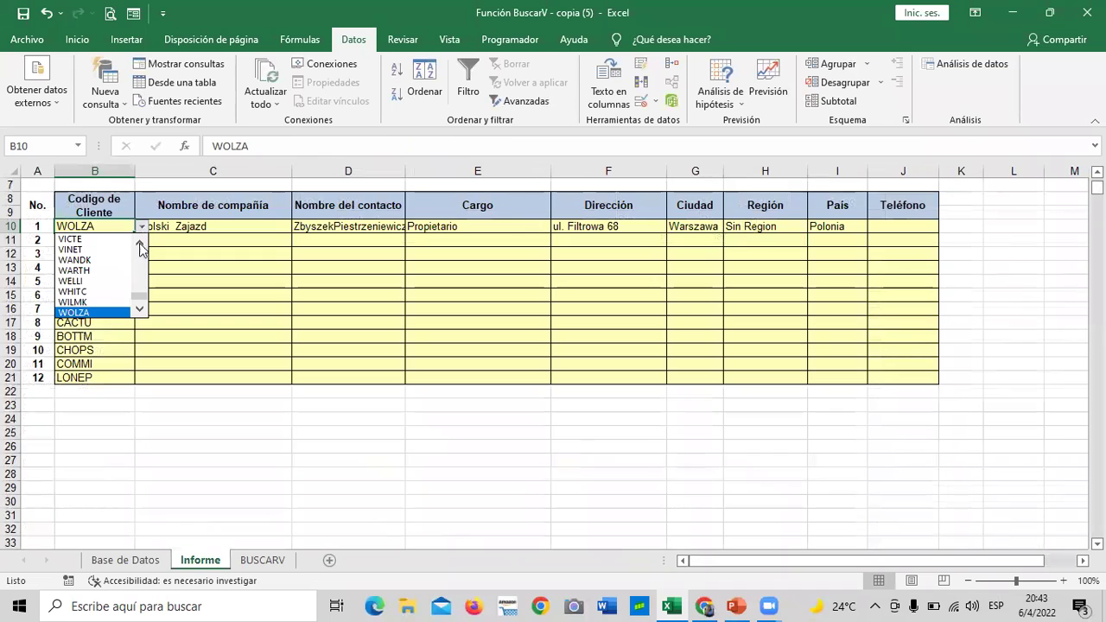
left_click_drag(141, 296, 129, 246)
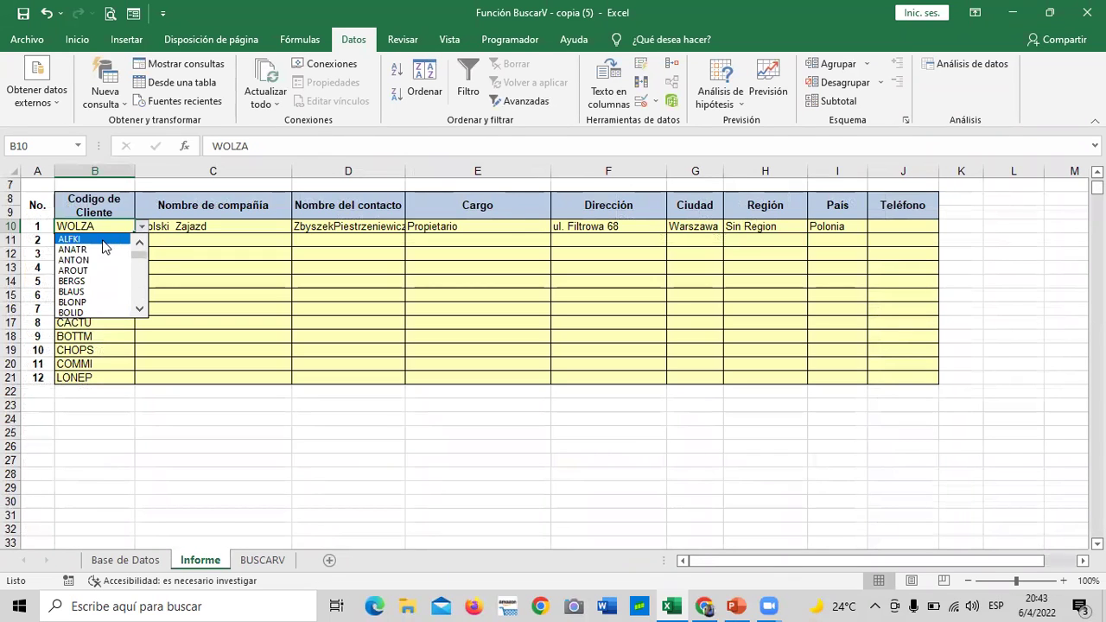
left_click(103, 239)
left_click(899, 229)
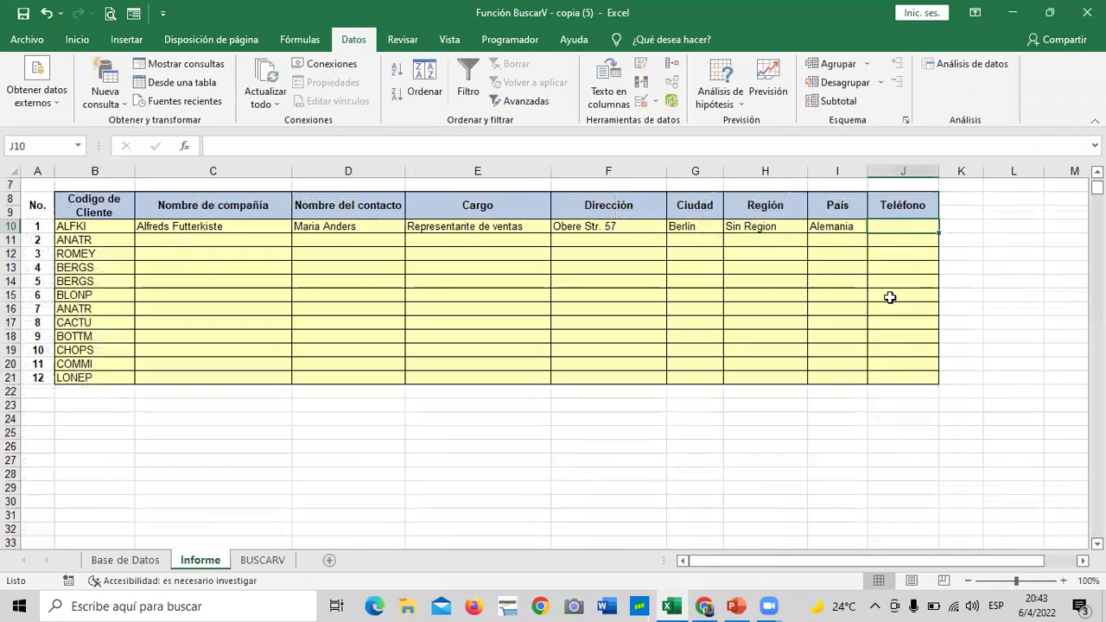
type("=")
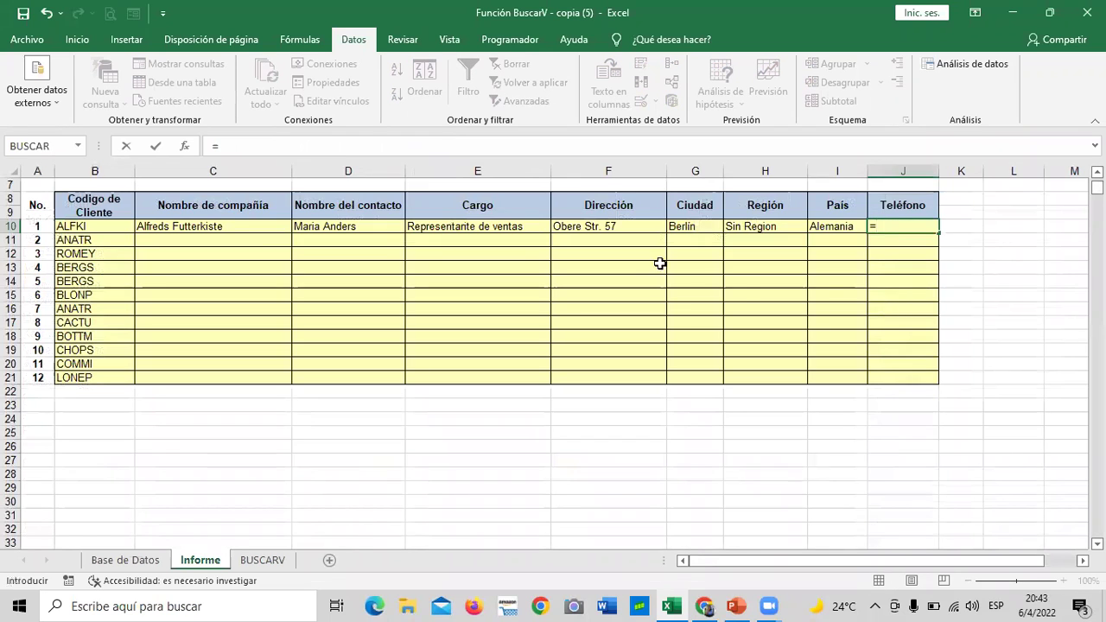
type("BUSC")
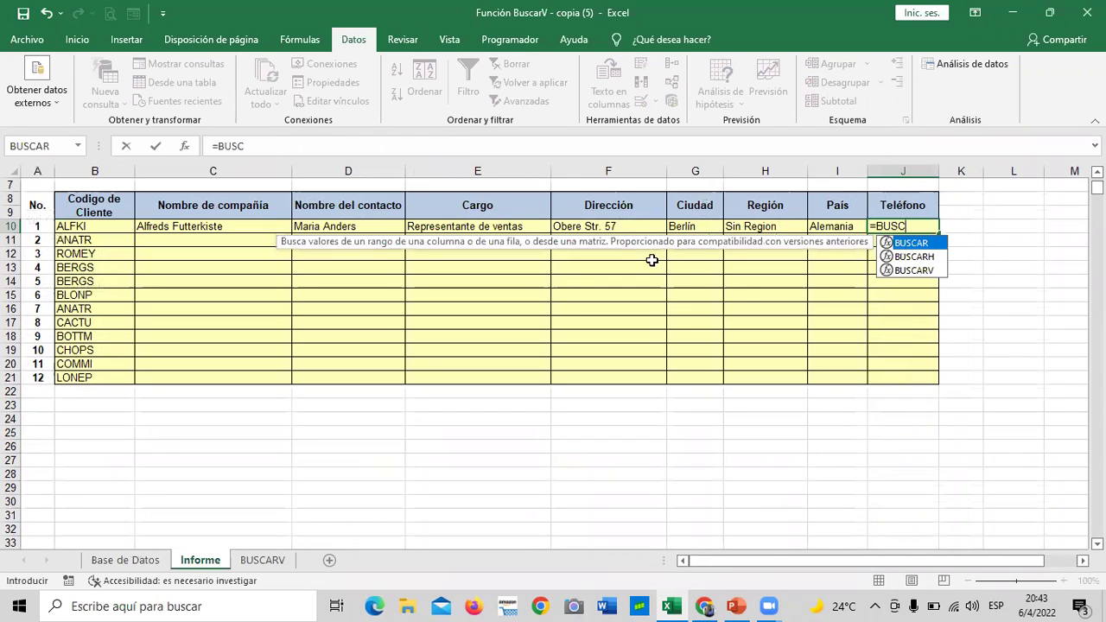
type("A")
Step: Insert BUSCARV in J10 with lookup value B10 and table 'Base de Datos'!A2:I94
double_click(914, 271)
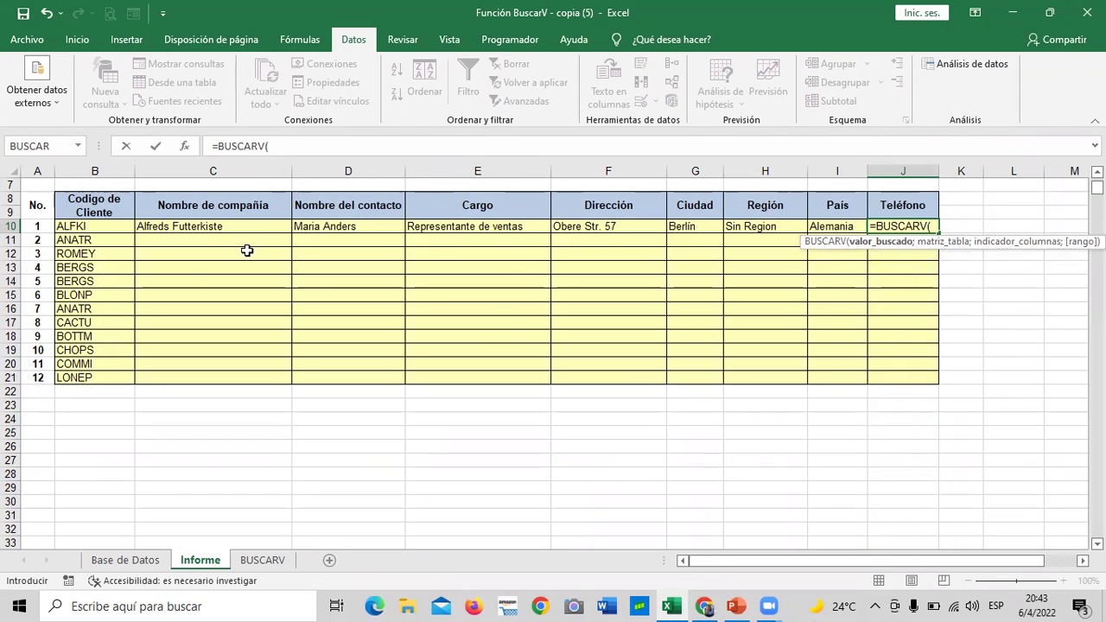
left_click(95, 227)
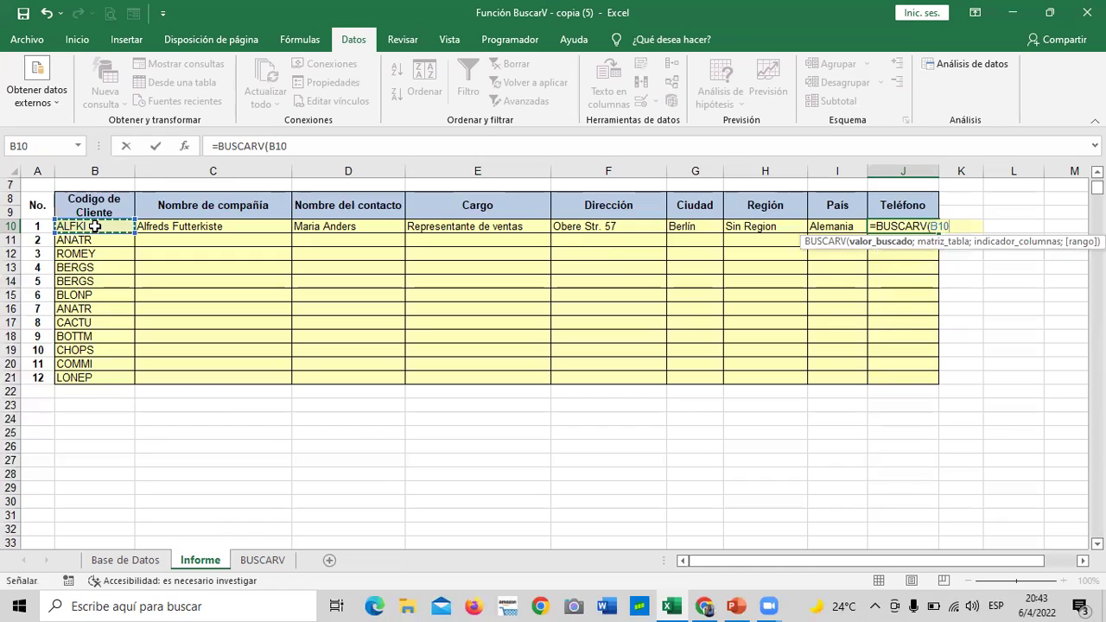
left_click(301, 147)
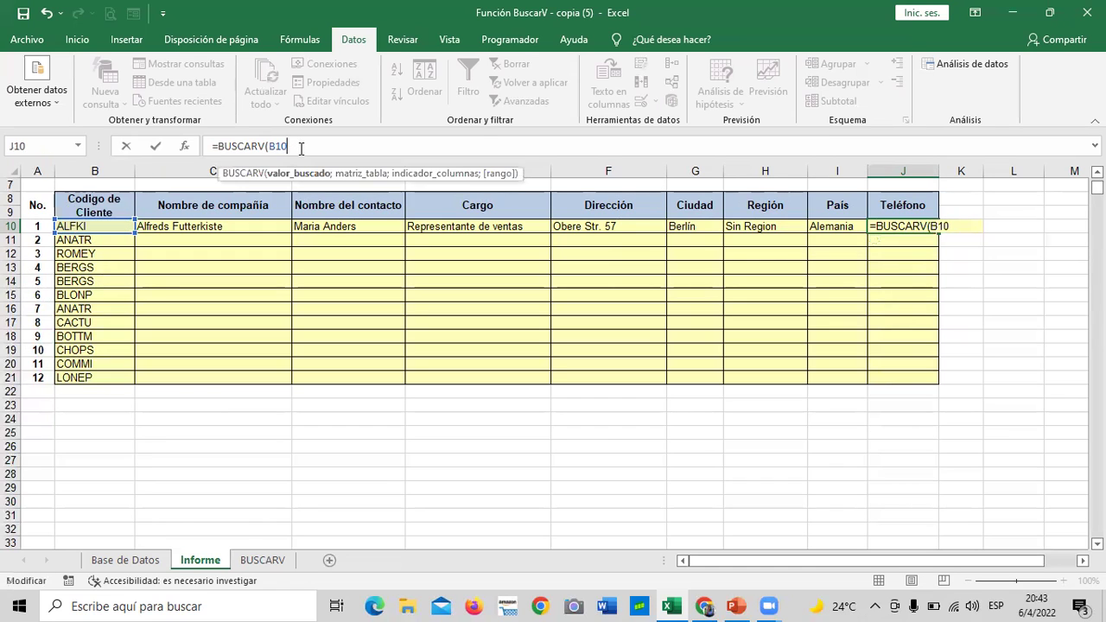
type(";")
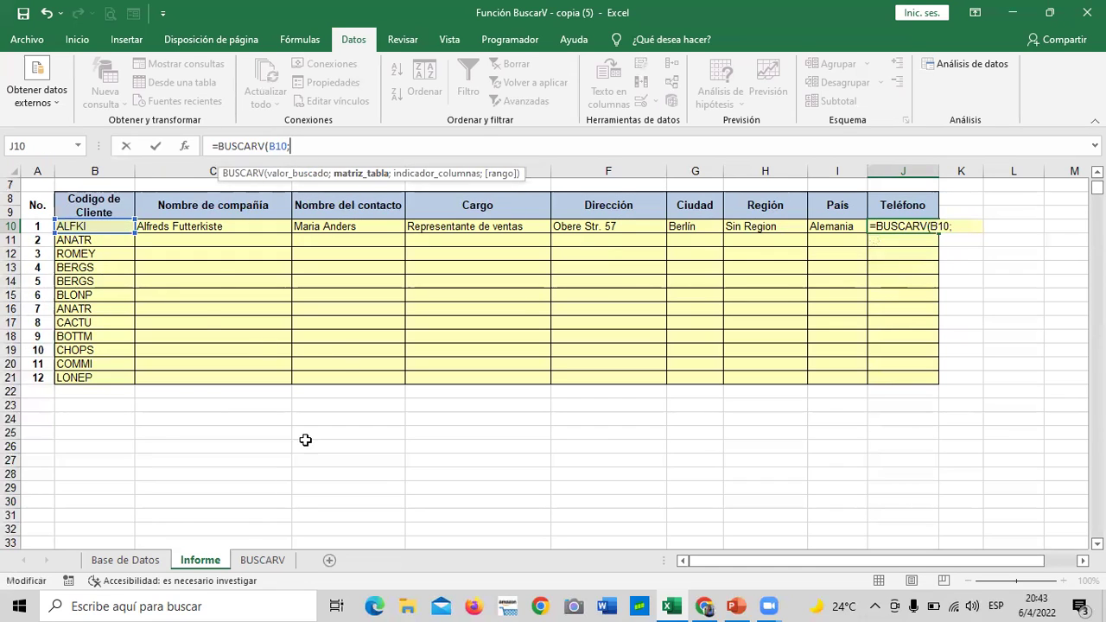
left_click(141, 560)
scroll(387, 312, "up", 4)
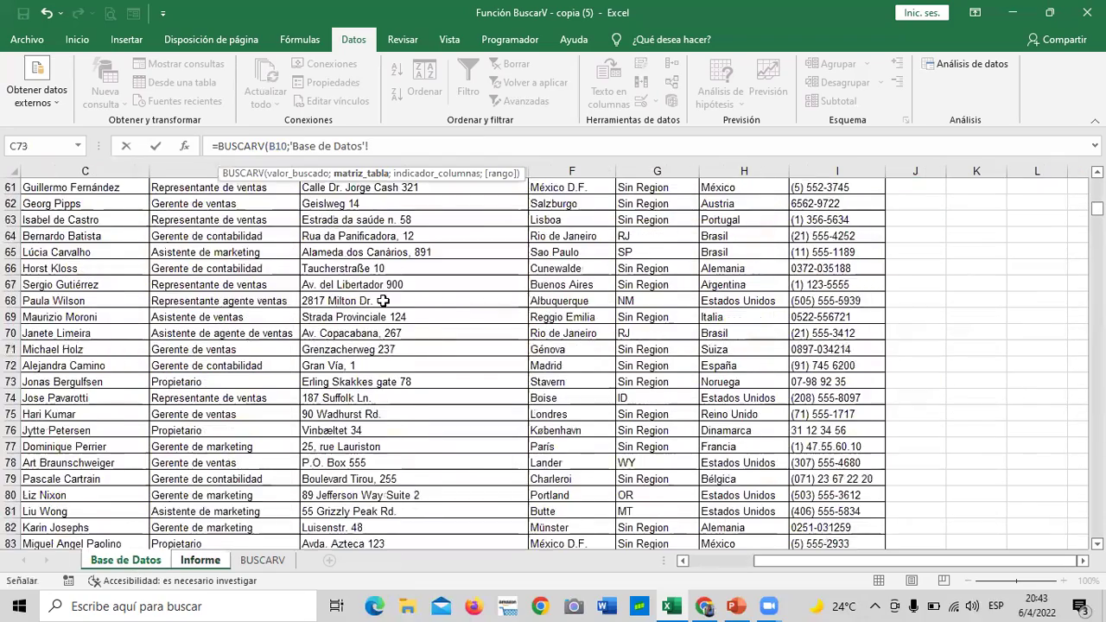
scroll(386, 313, "up", 8)
scroll(387, 313, "up", 9)
scroll(387, 313, "up", 3)
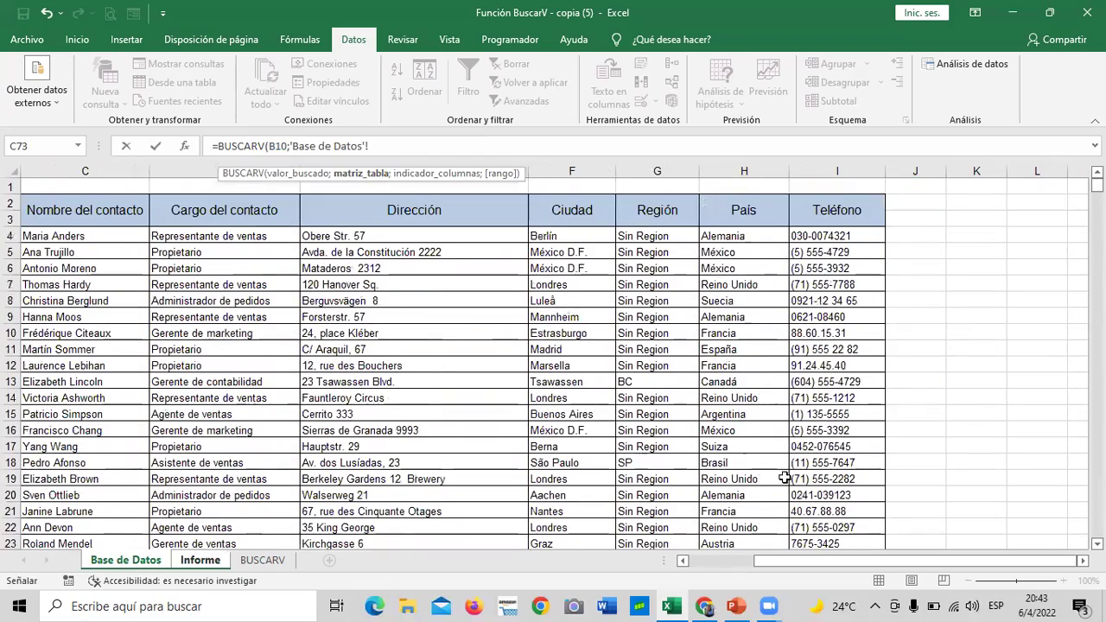
left_click_drag(809, 566, 681, 568)
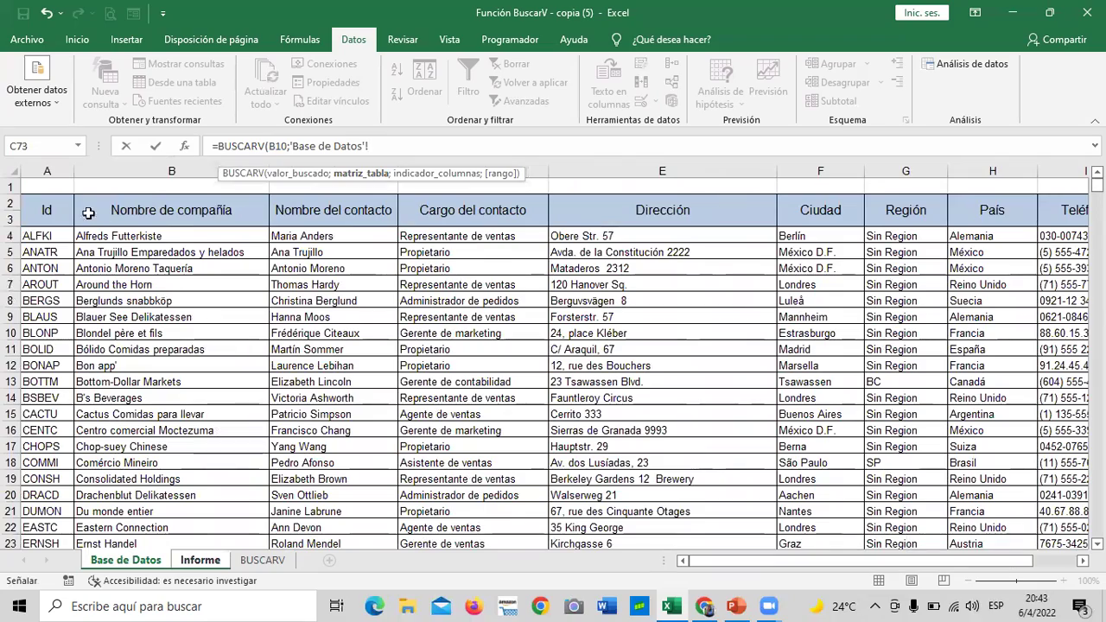
mouse_move(53, 207)
left_mouse_down()
mouse_move(994, 603)
mouse_move(870, 497)
left_mouse_up()
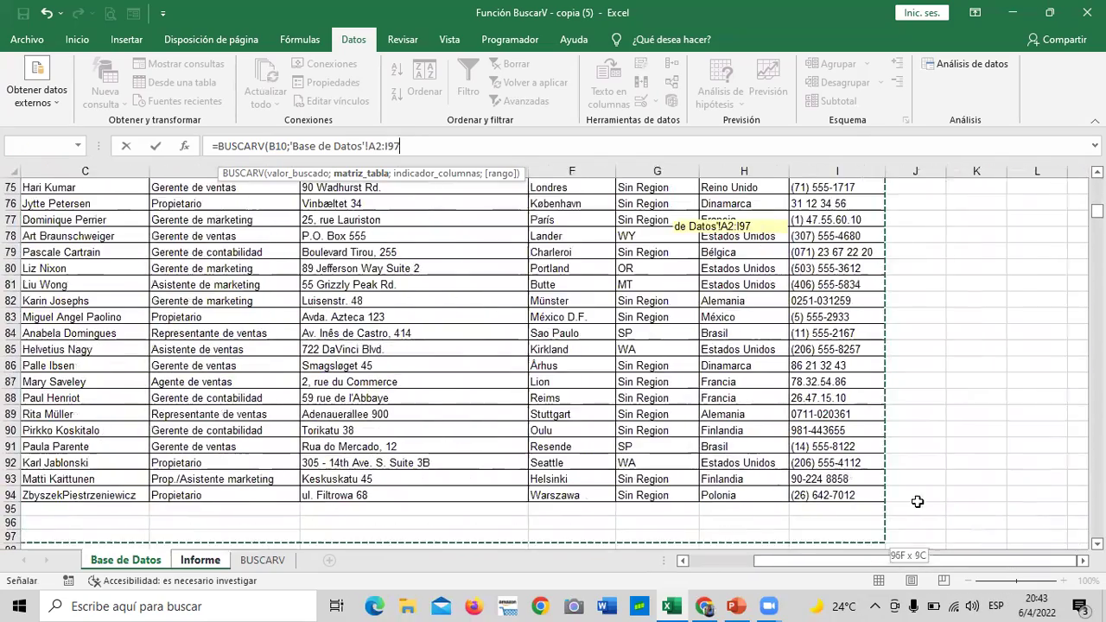
left_click(465, 147)
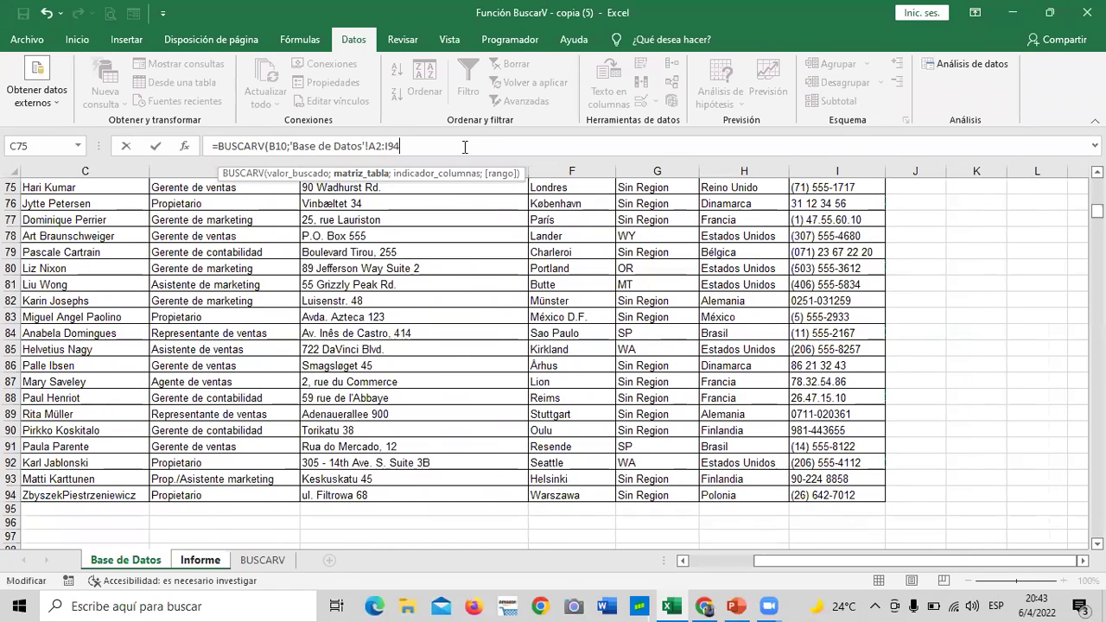
type(";")
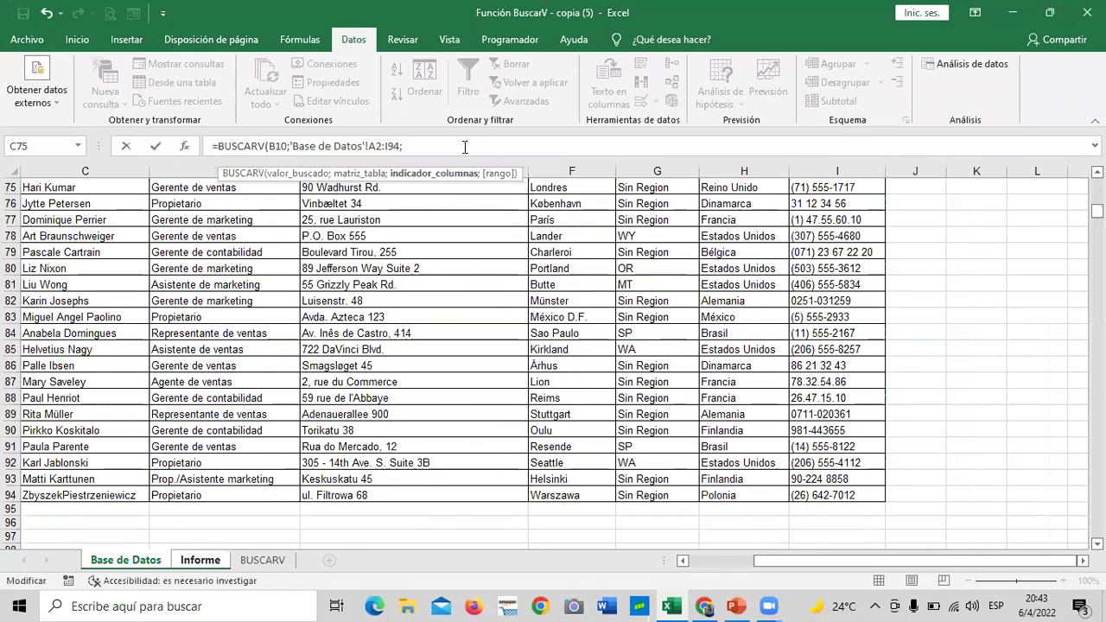
type("8")
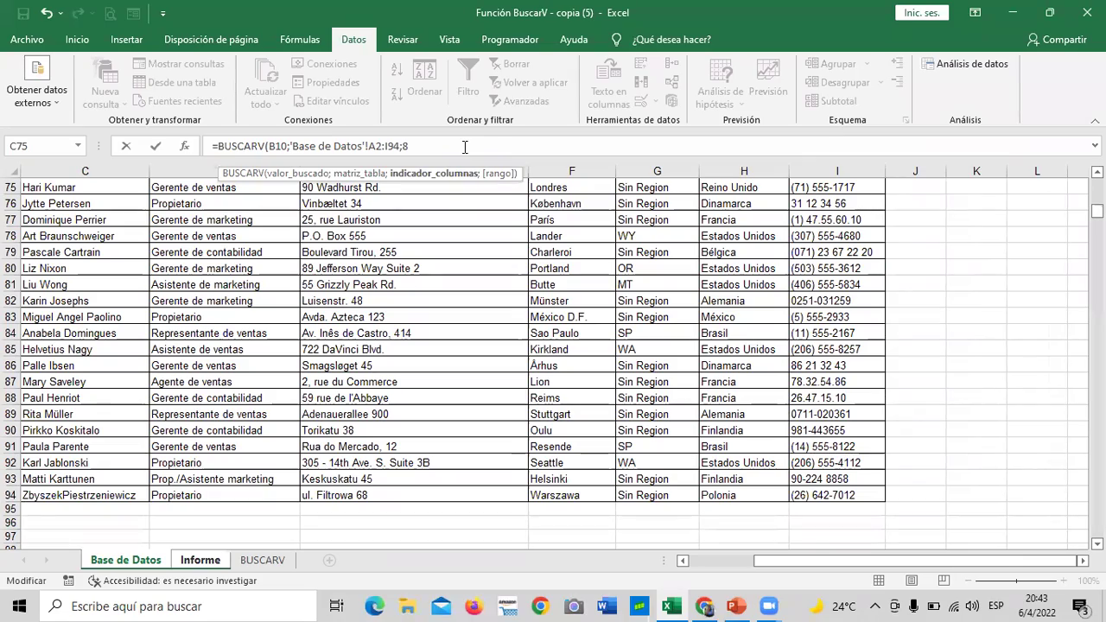
left_click_drag(812, 561, 696, 566)
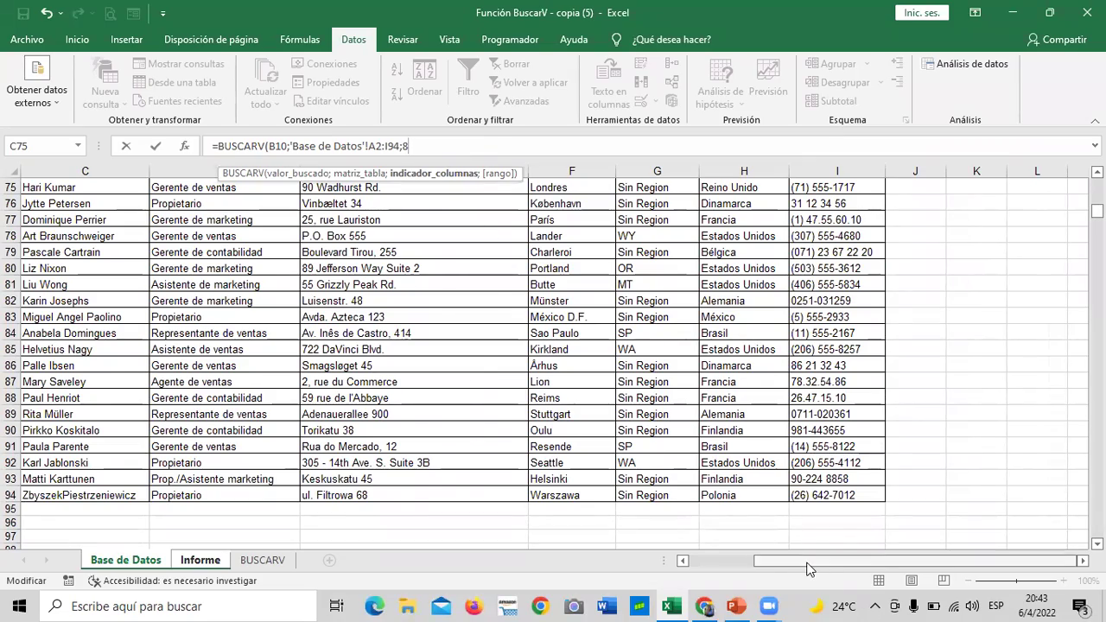
scroll(605, 475, "up", 6)
scroll(606, 475, "up", 8)
scroll(606, 476, "up", 9)
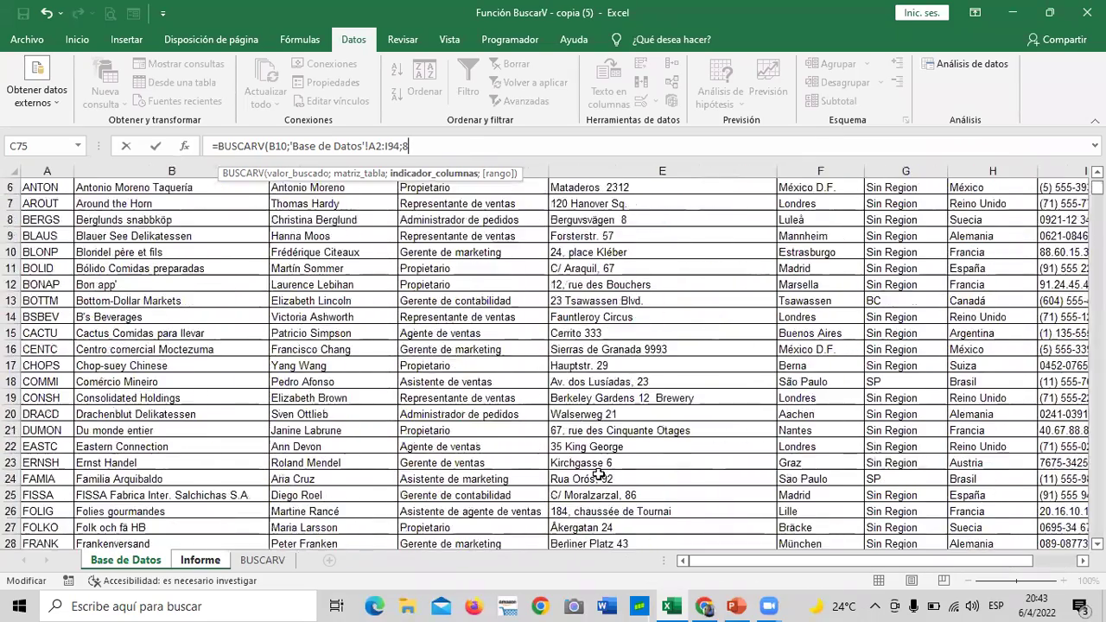
scroll(599, 474, "up", 2)
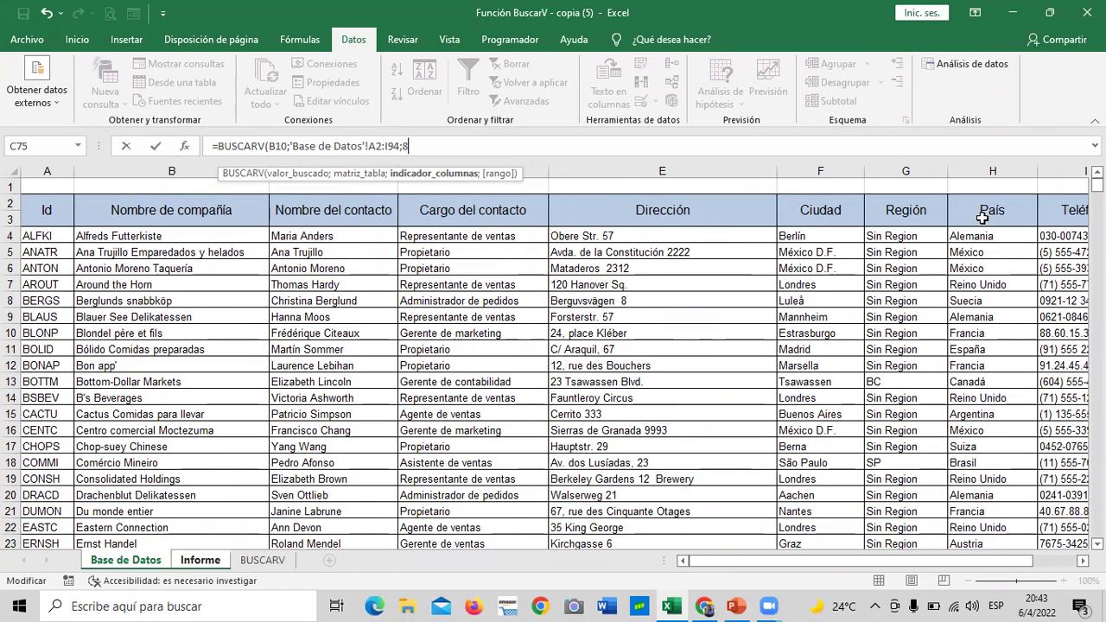
key("BackSpace")
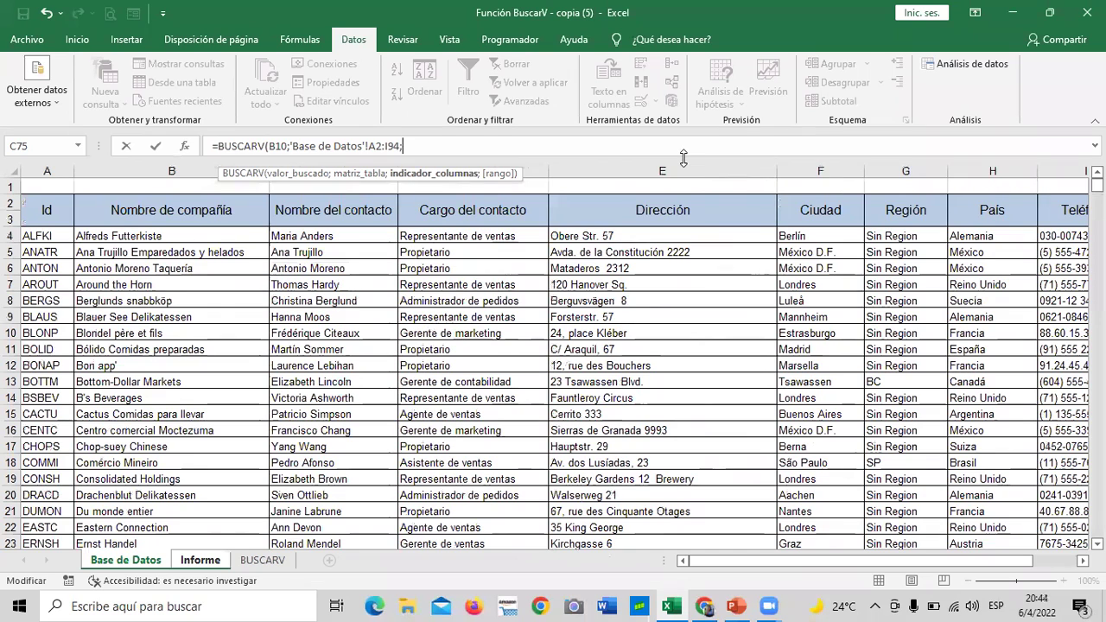
type("9;")
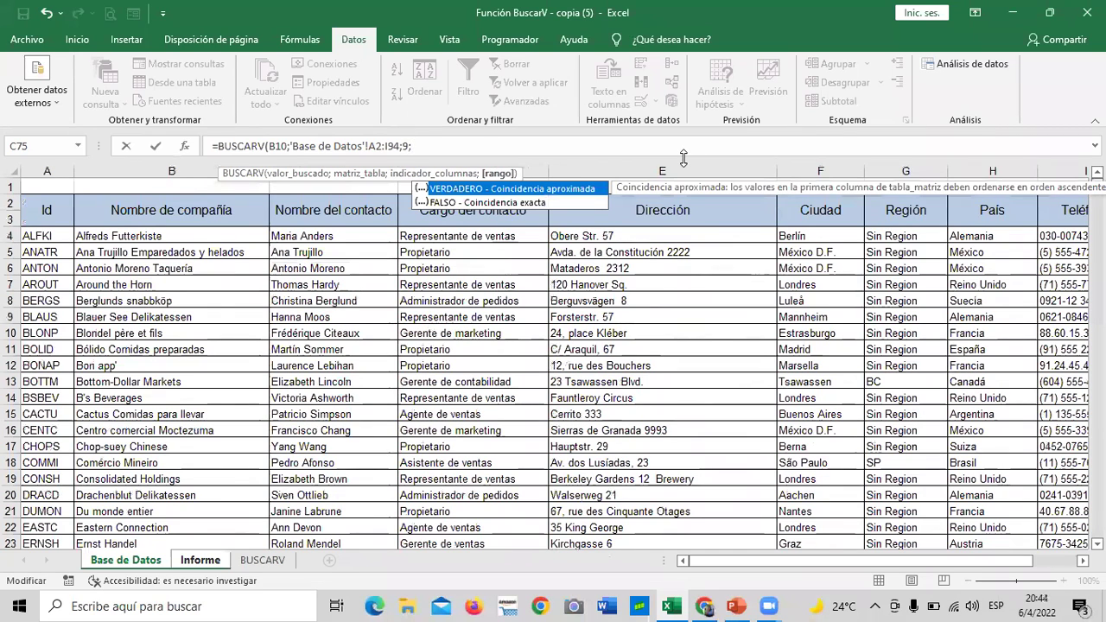
double_click(581, 199)
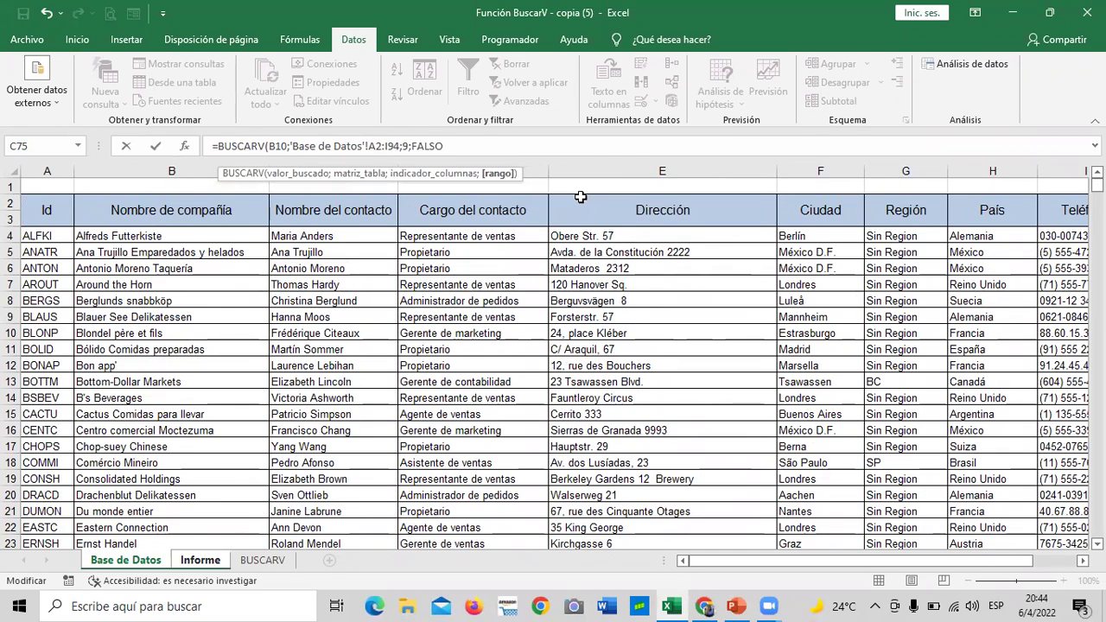
key("Return")
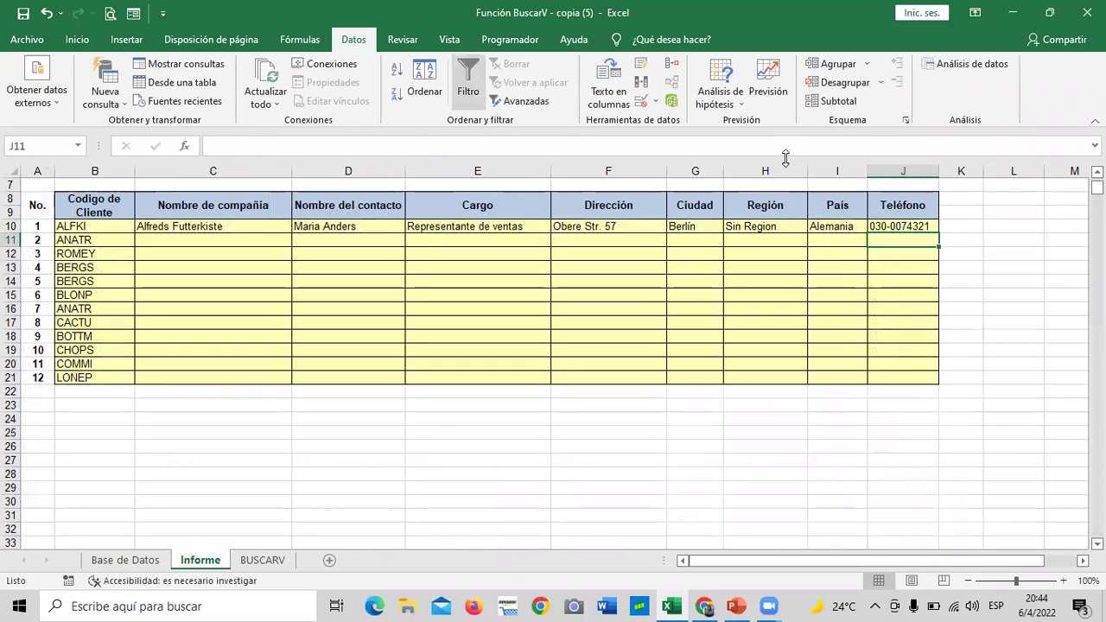
Step: Widen column J, then change B10's customer code to ANTON and back to ALFKI
left_click_drag(939, 171, 948, 171)
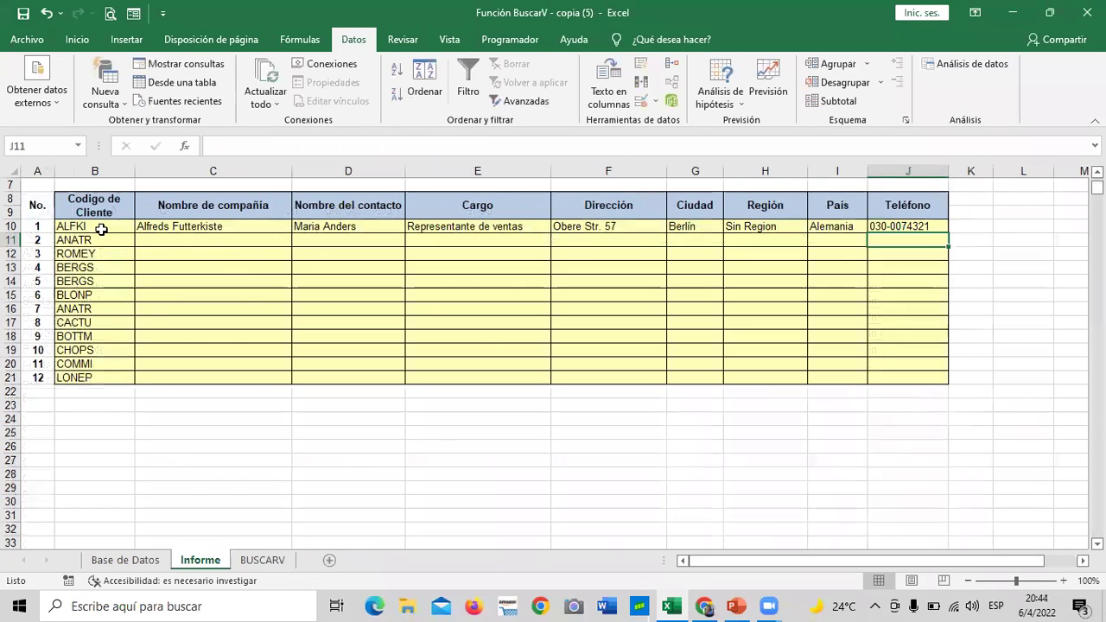
left_click(129, 227)
left_click(141, 226)
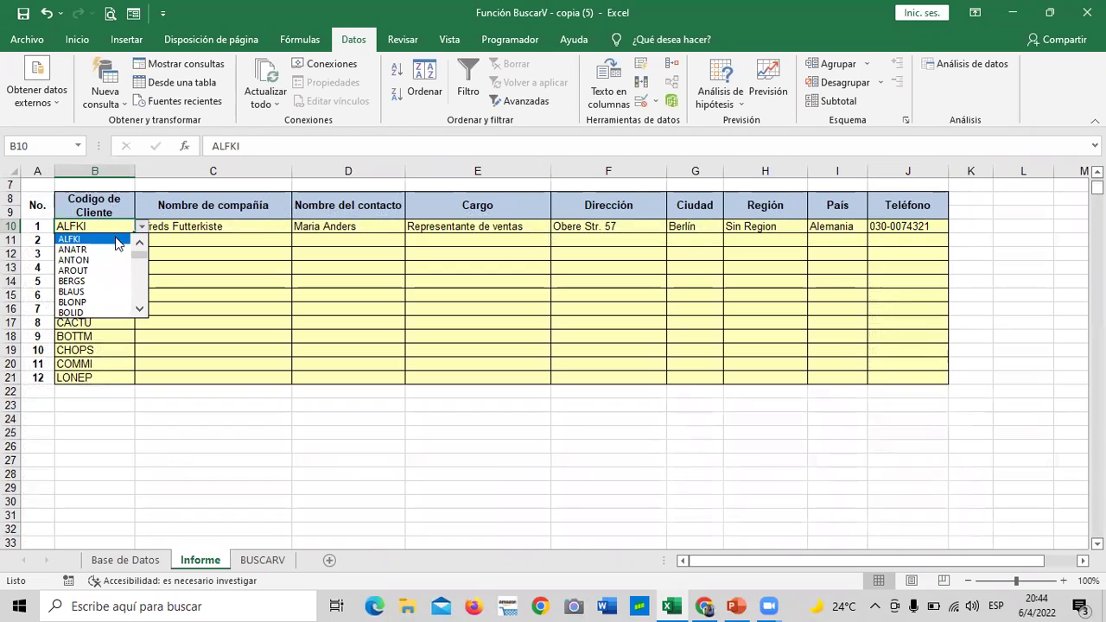
left_click(104, 259)
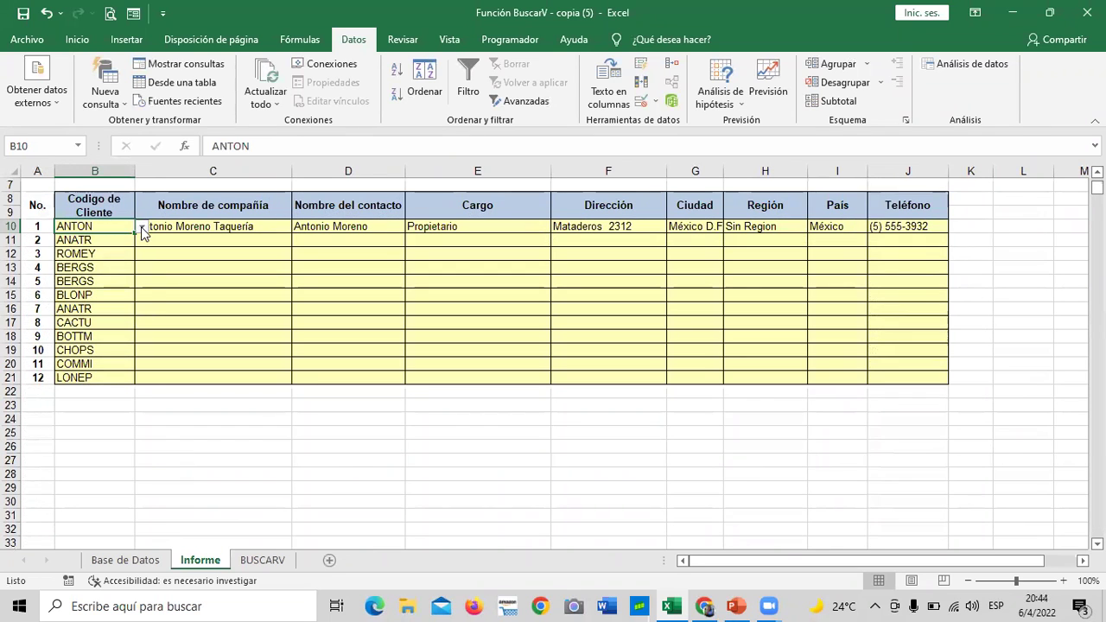
left_click(141, 227)
left_click(140, 247)
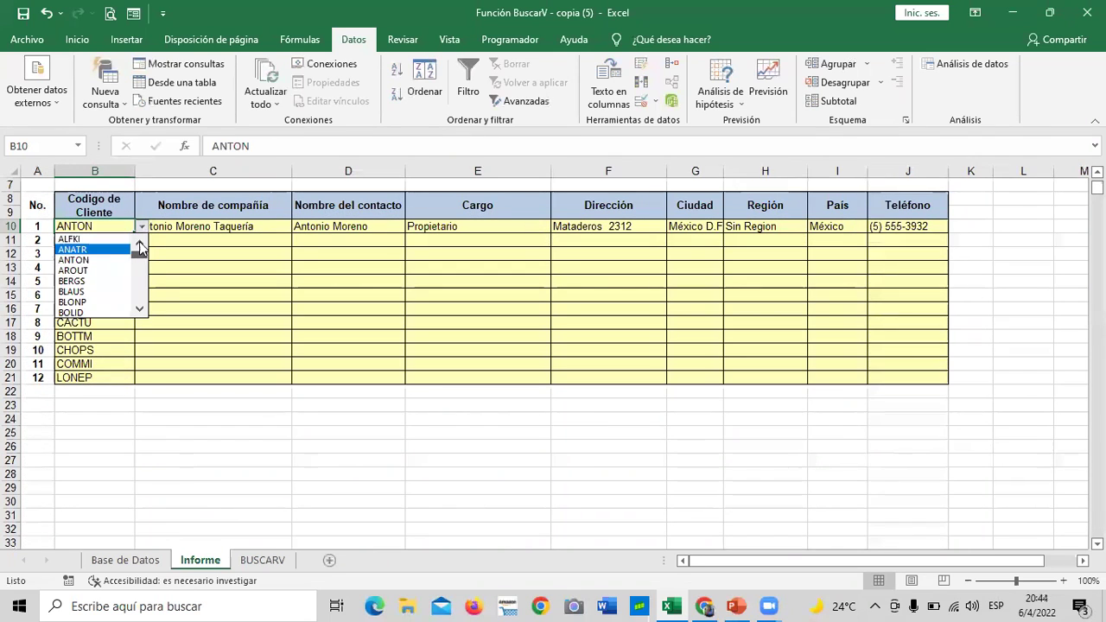
left_click(119, 240)
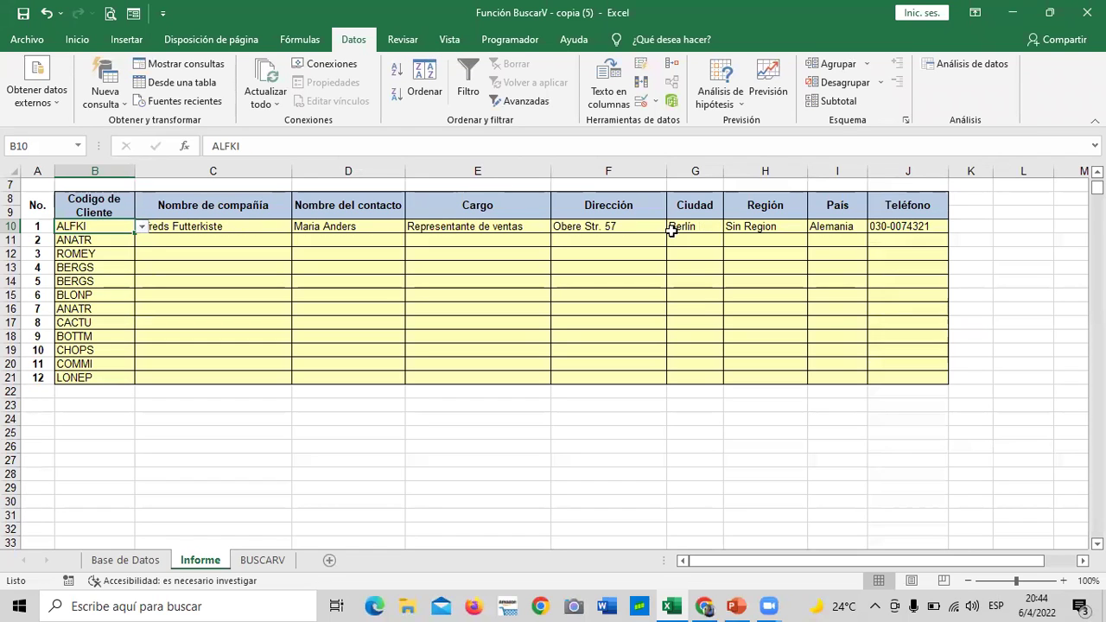
Step: Cycle B10 through ANATR, AROUT, BLONP and finally BSBEV, then inspect C10's lookup formula
left_click(141, 227)
left_click(111, 250)
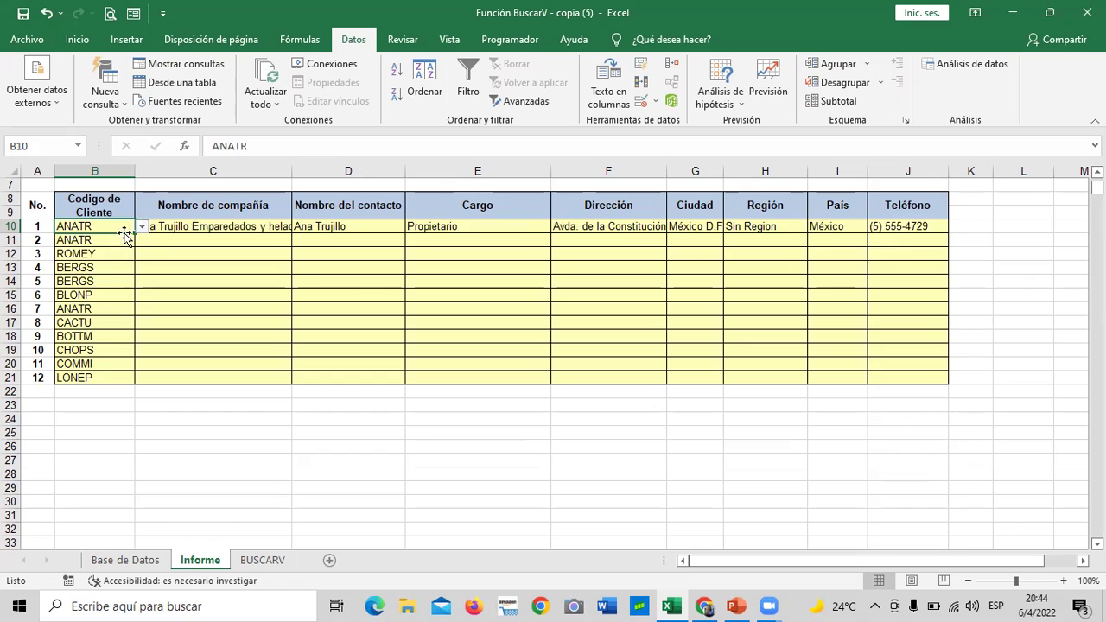
left_click(143, 229)
left_click(107, 258)
left_click(142, 227)
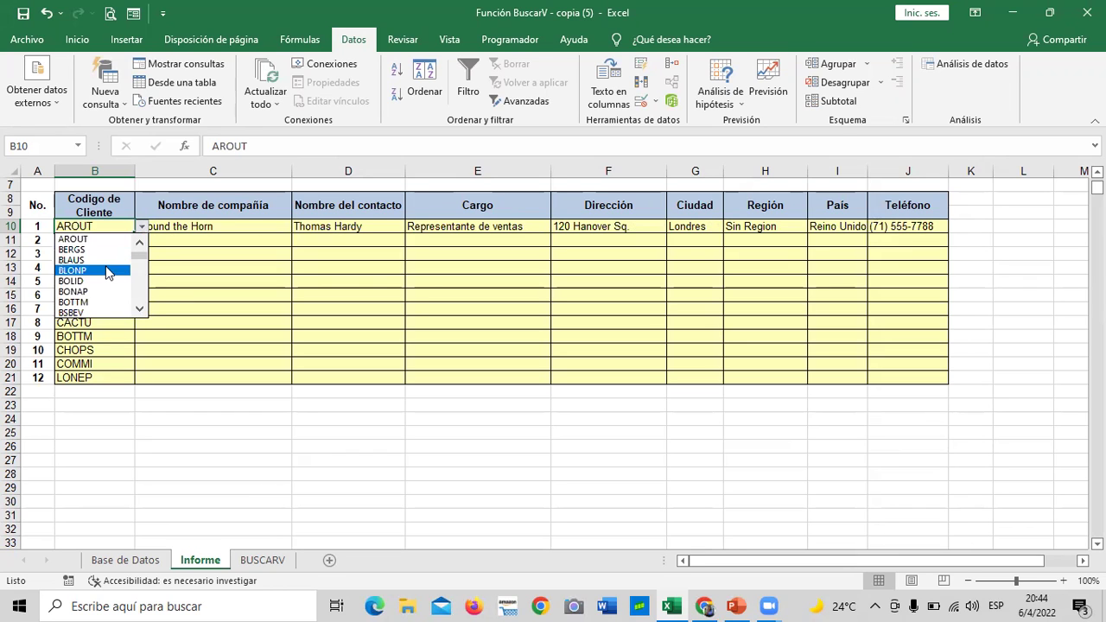
left_click(117, 266)
left_click(141, 226)
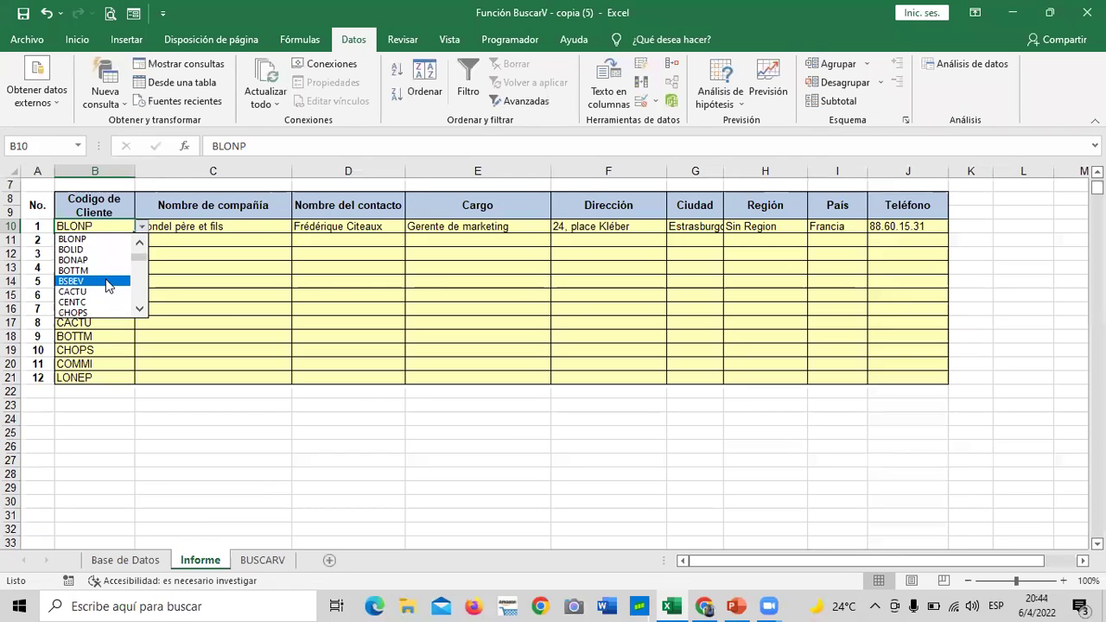
left_click(108, 282)
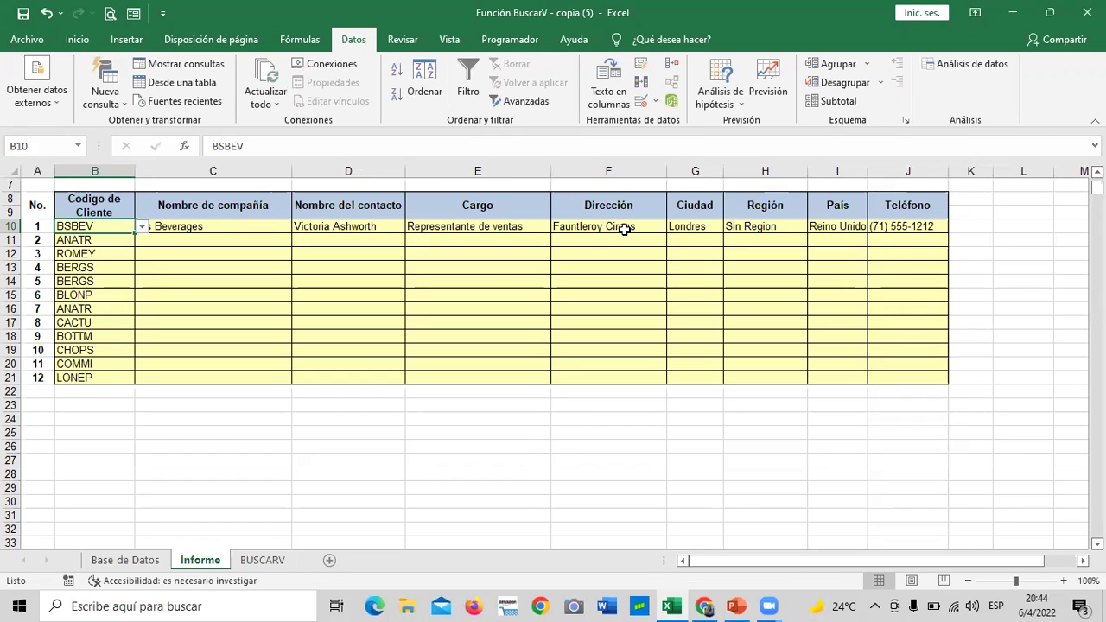
left_click(228, 226)
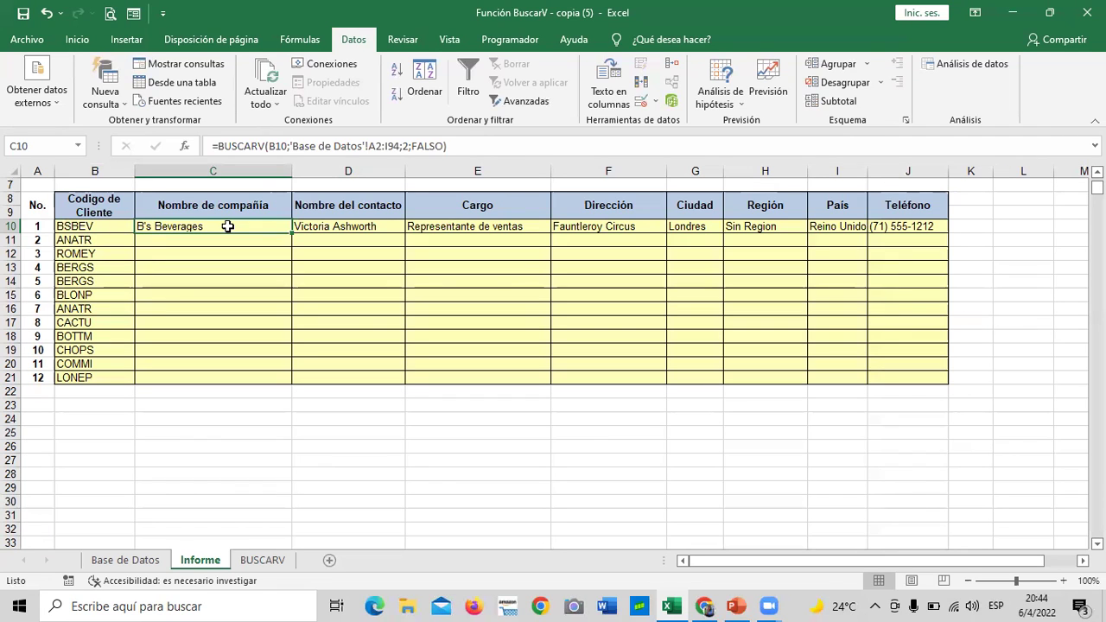
left_click(117, 226)
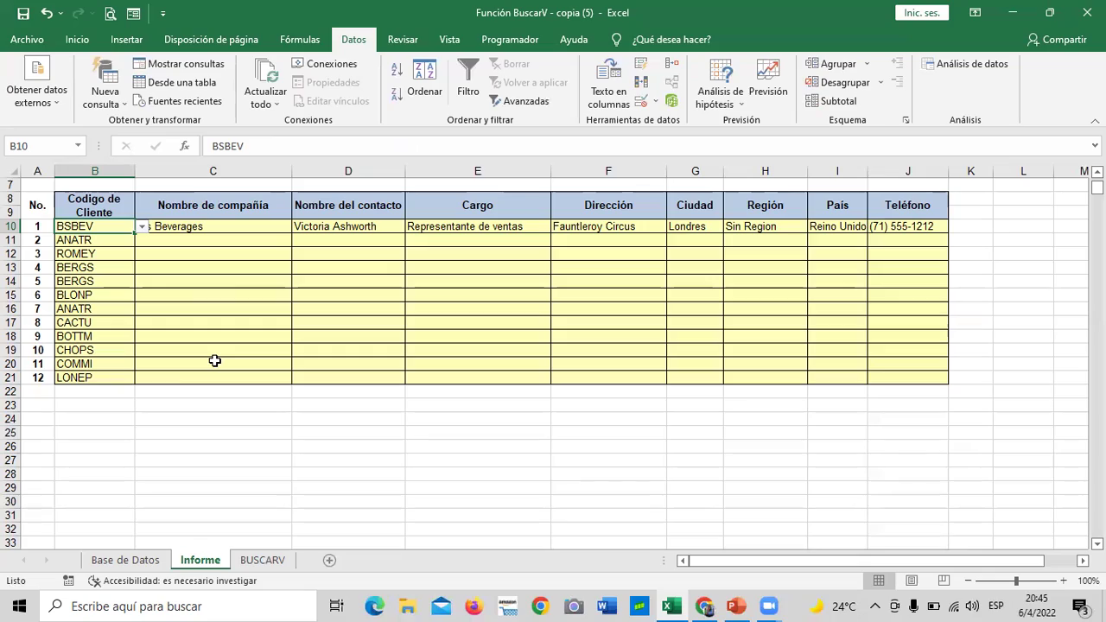
left_click(126, 561)
scroll(229, 445, "down", 4)
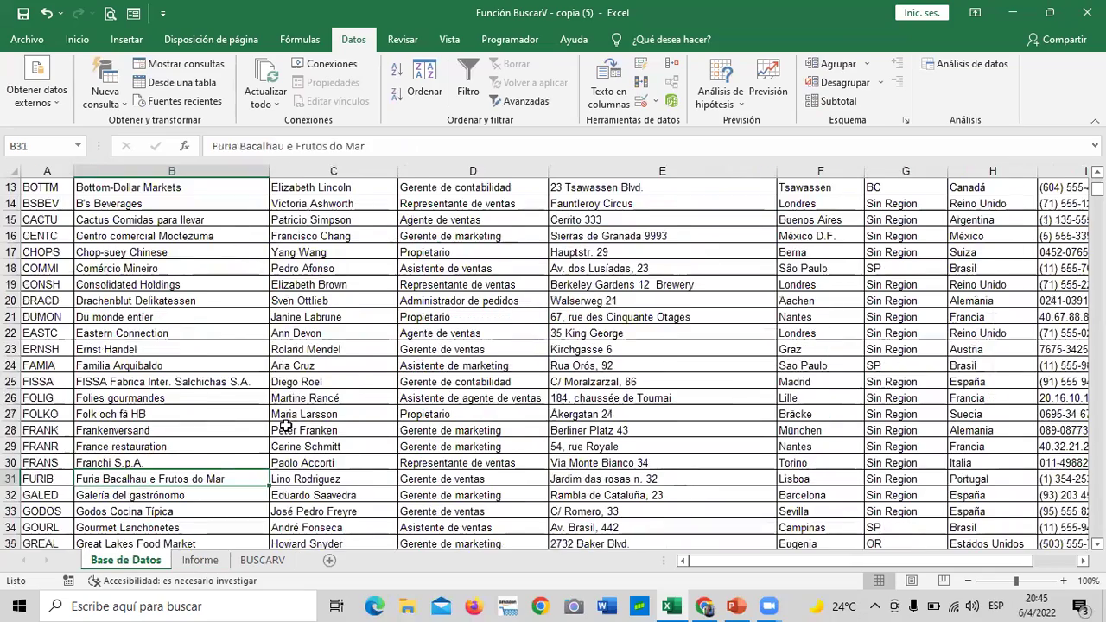
scroll(219, 449, "down", 3)
scroll(220, 450, "down", 5)
scroll(130, 450, "down", 3)
scroll(118, 449, "down", 6)
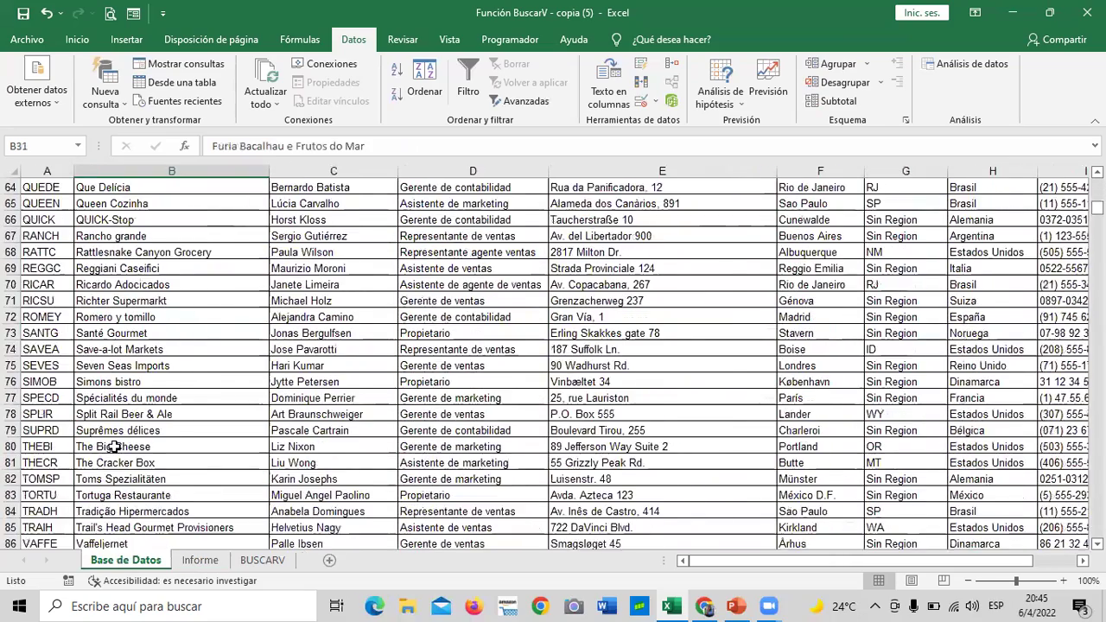
scroll(102, 441, "down", 5)
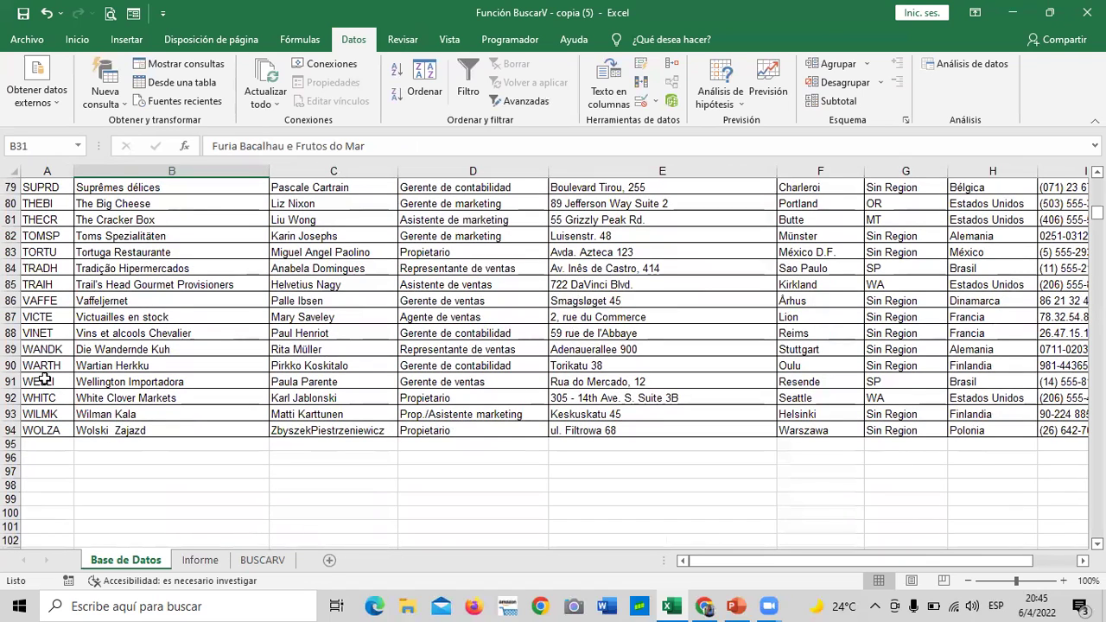
left_click(52, 367)
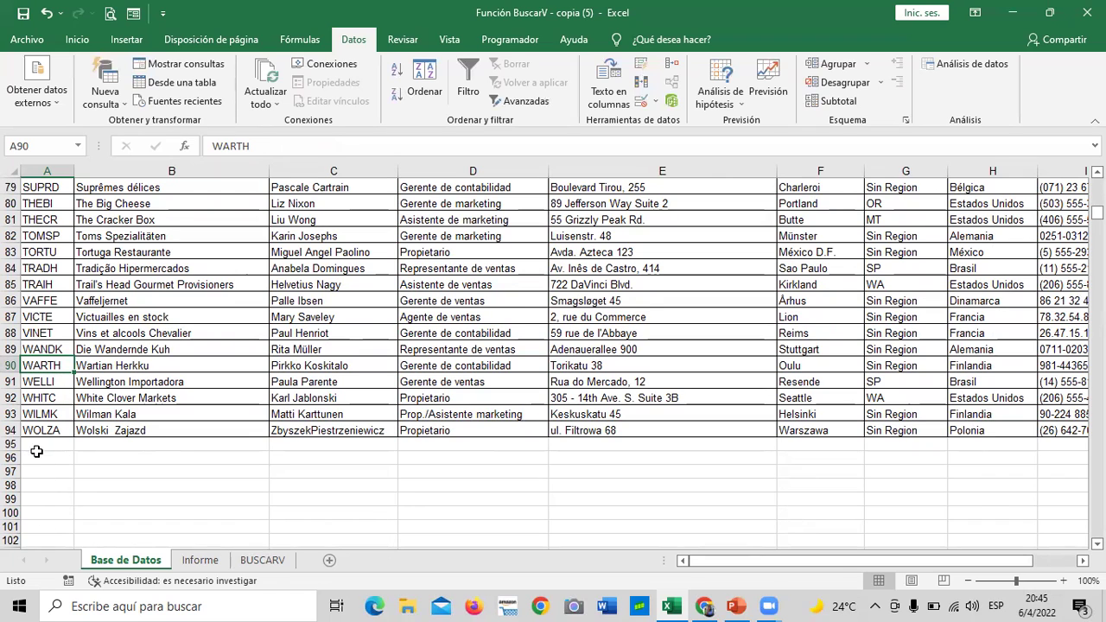
left_click(42, 527)
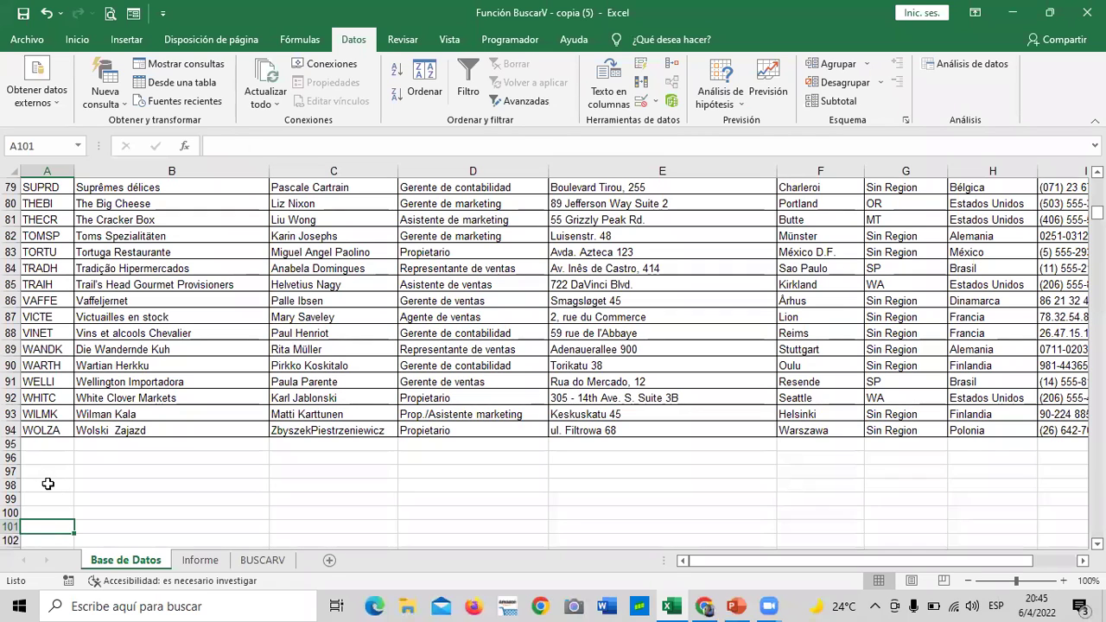
left_click(160, 474)
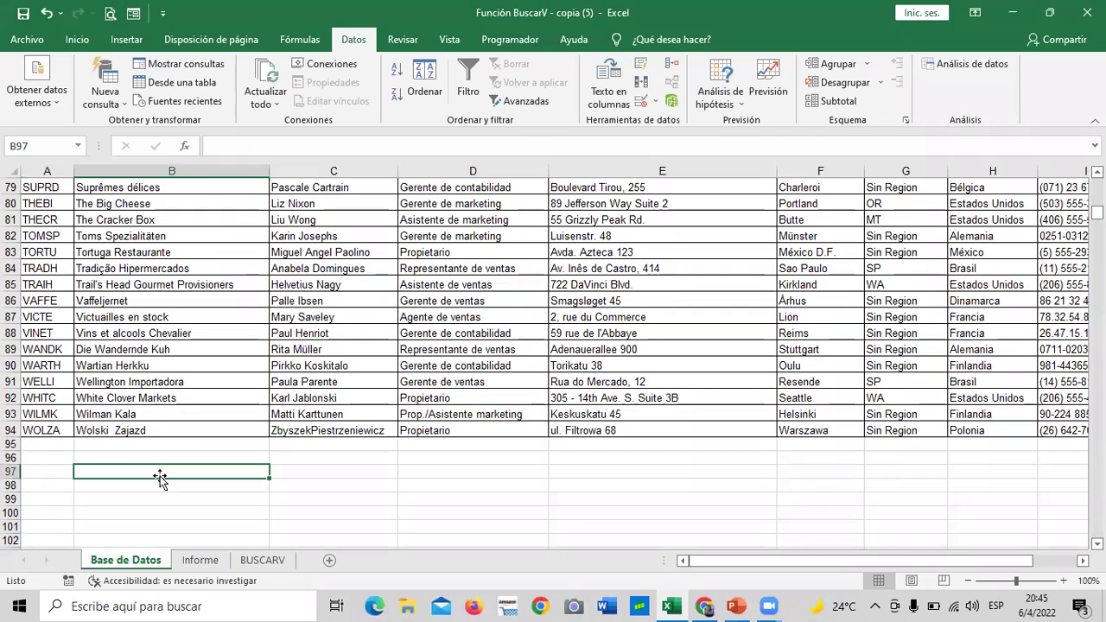
left_click(193, 568)
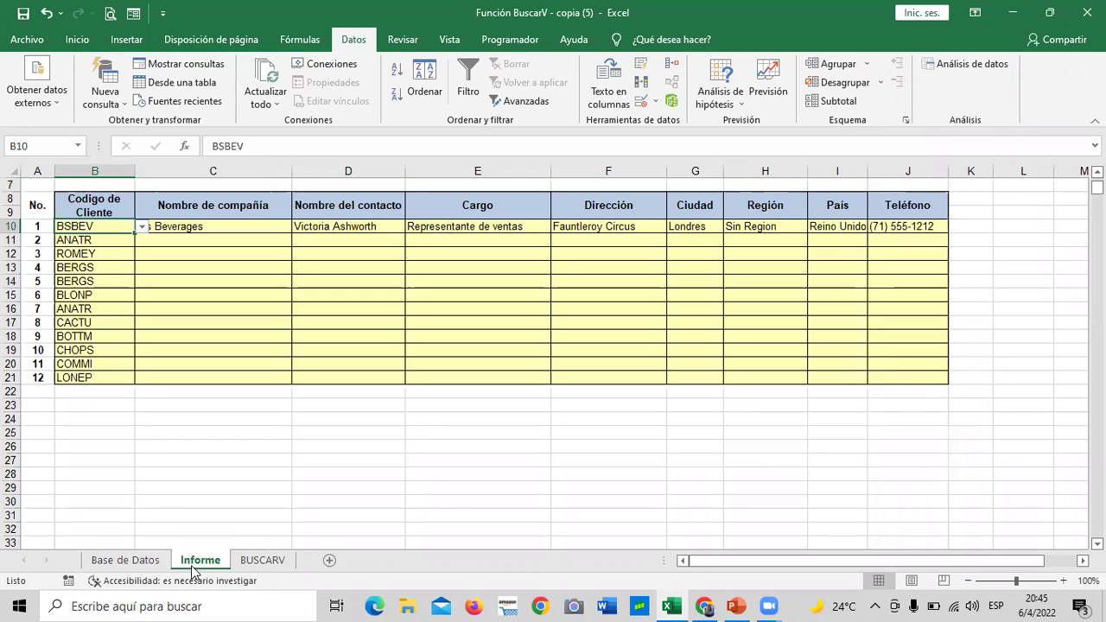
left_click(256, 225)
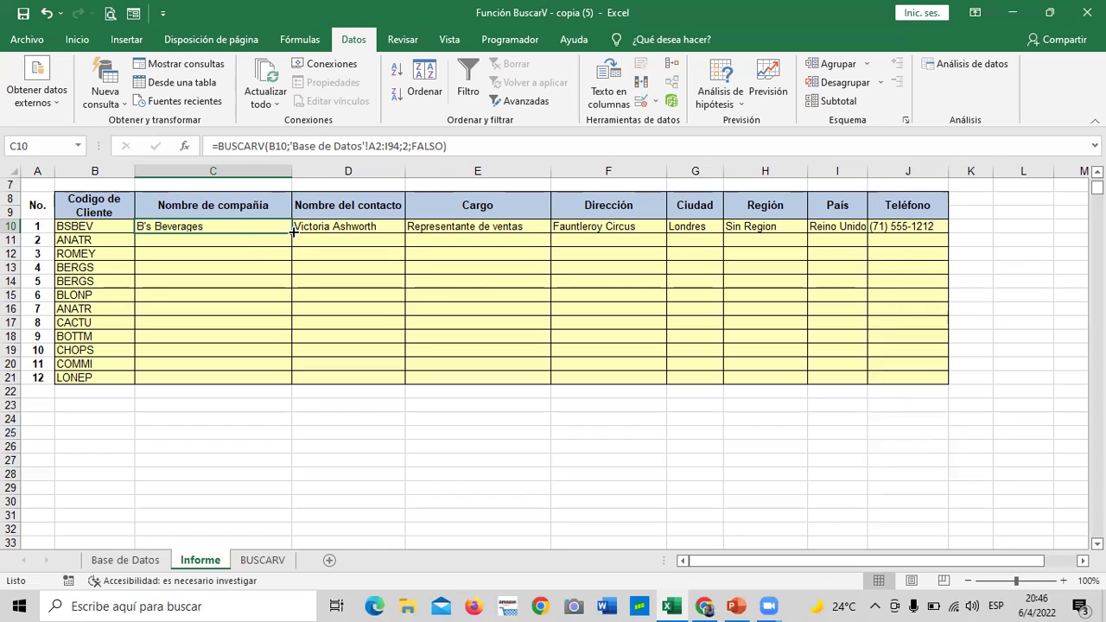
Step: Fill C10's company lookup down to C21 and widen column C to fit the names
left_click_drag(293, 232, 290, 287)
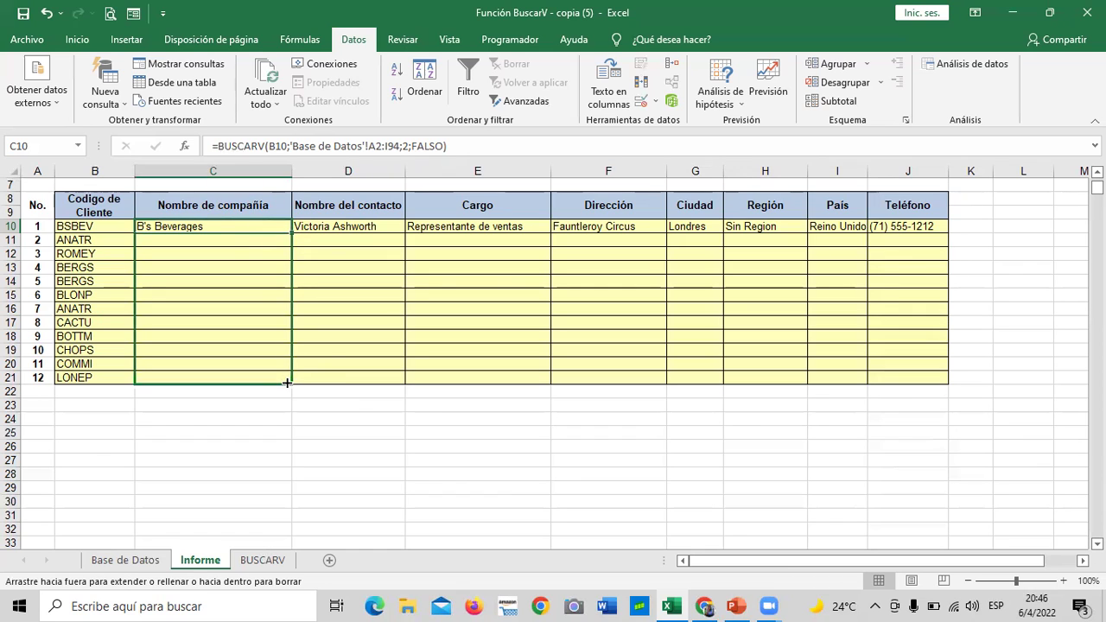
left_click_drag(287, 381, 289, 383)
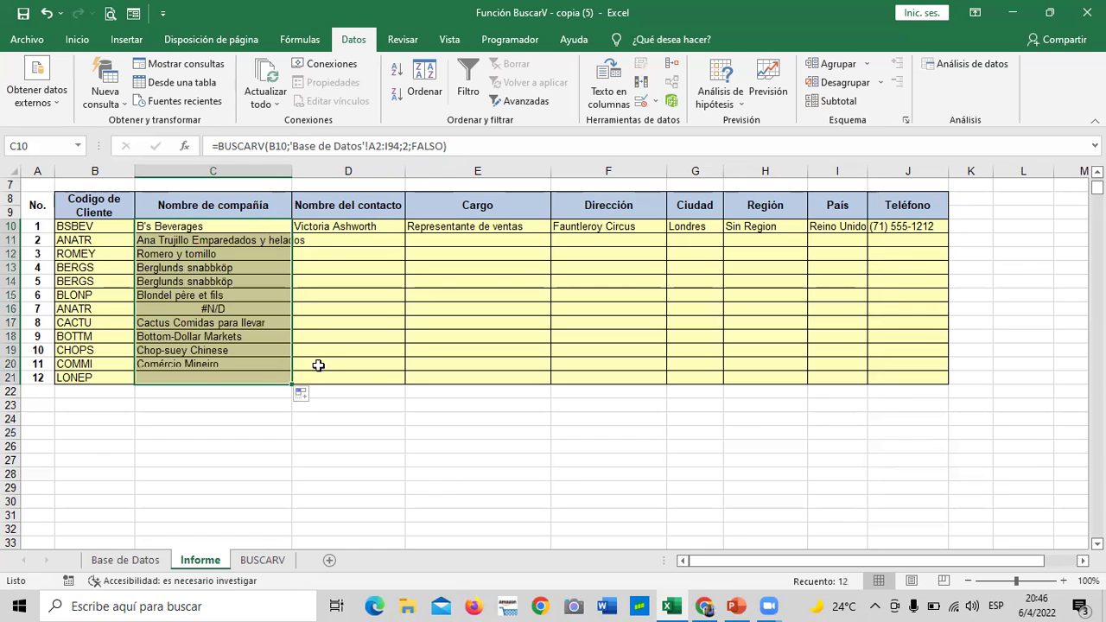
left_click(264, 308)
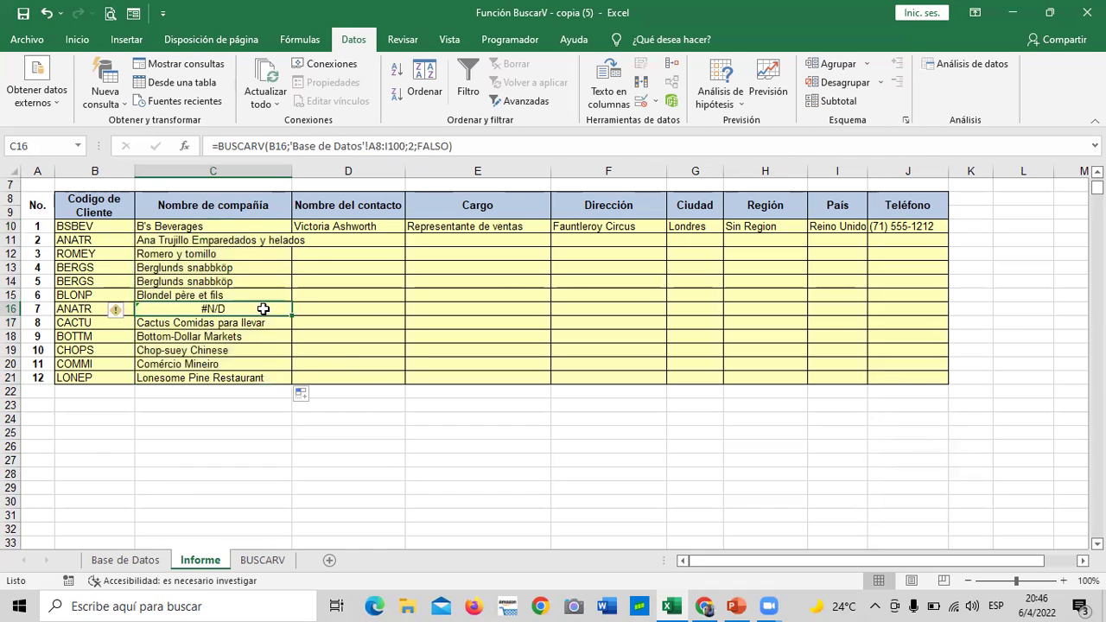
left_click_drag(289, 164, 320, 167)
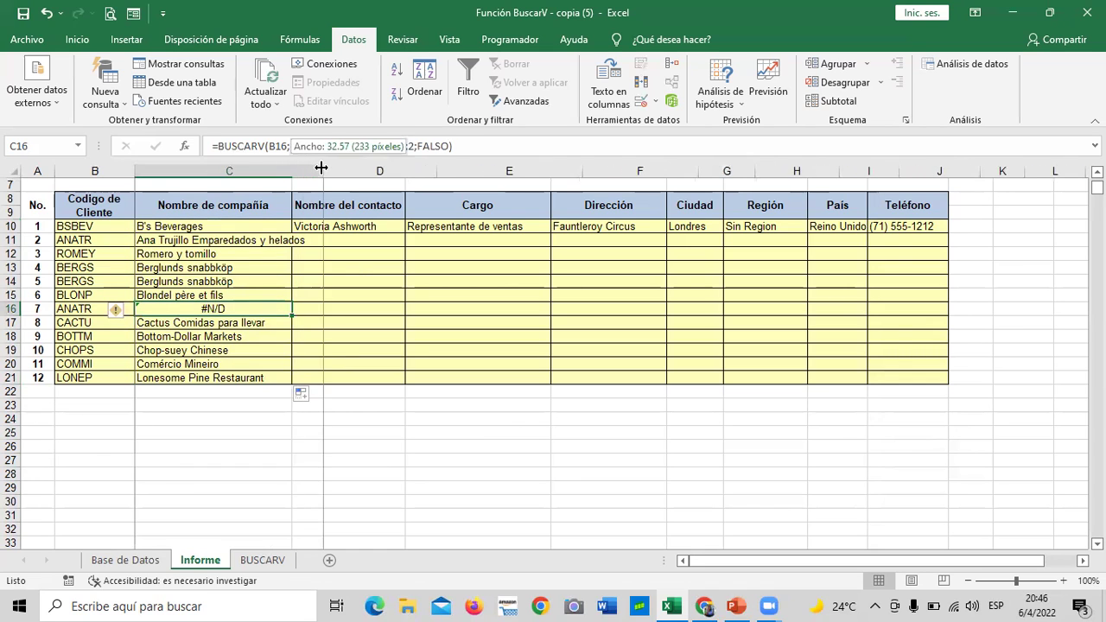
left_click(266, 378)
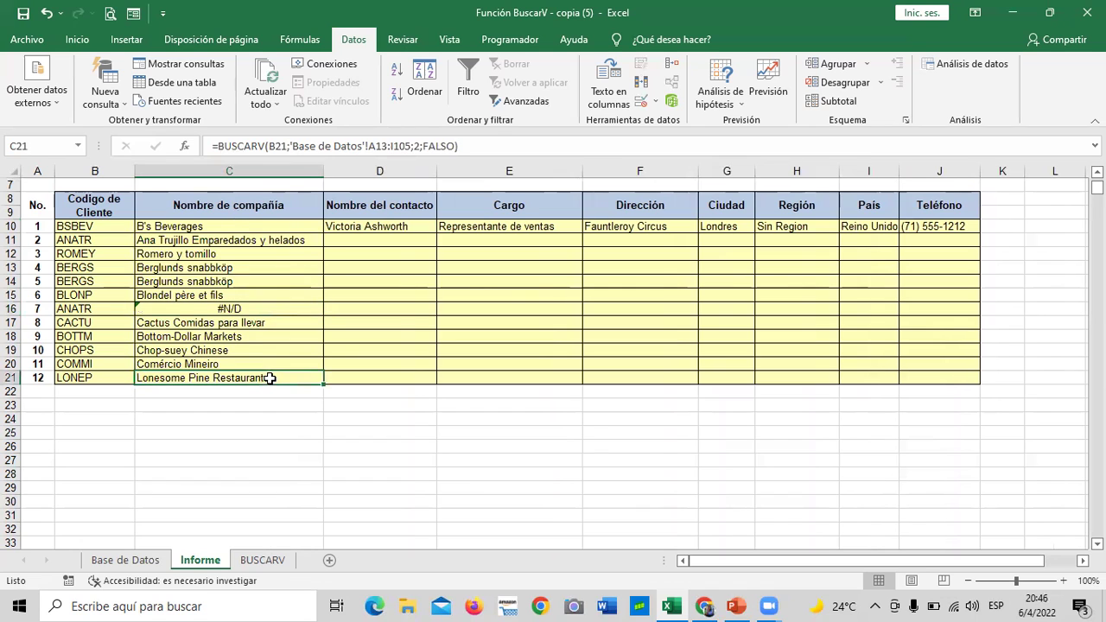
Step: Clear the copied lookups from C11:C21, keeping only C10's formula
left_click(281, 240)
left_click_drag(282, 239, 271, 372)
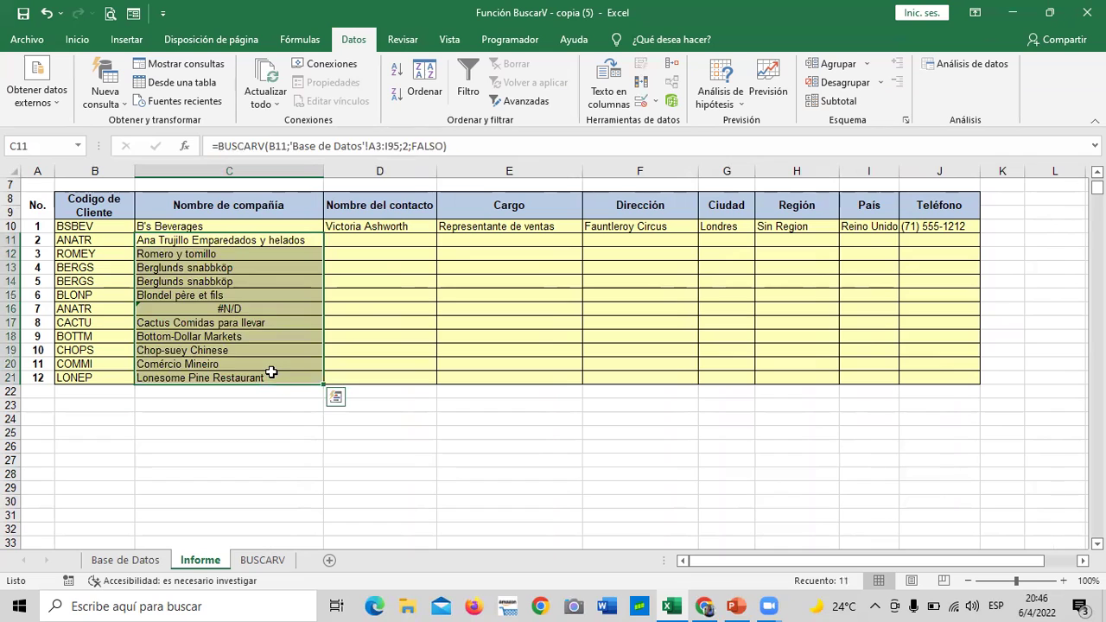
key("Delete")
left_click(244, 226)
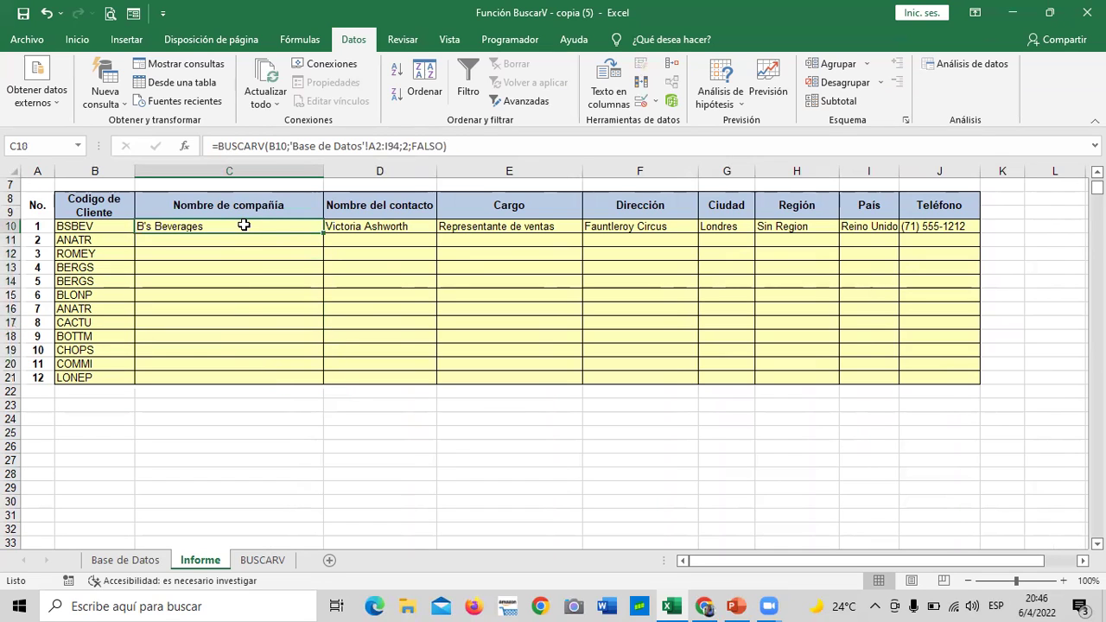
Step: Add dollar signs to C10's lookup range so it starts at $A$2
left_click(369, 146)
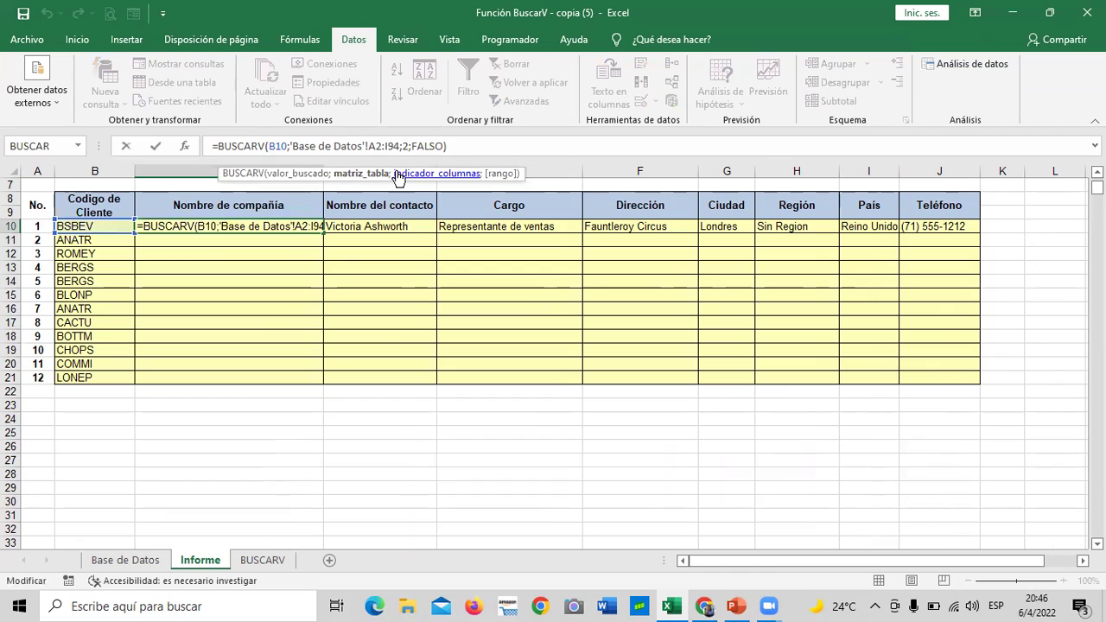
type("$")
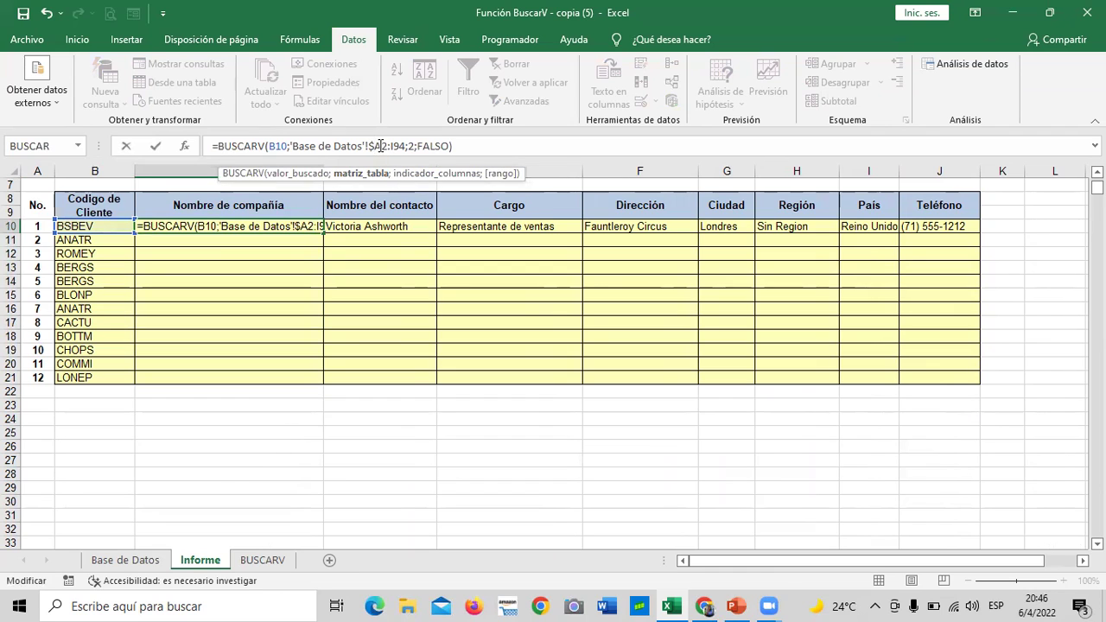
type("$")
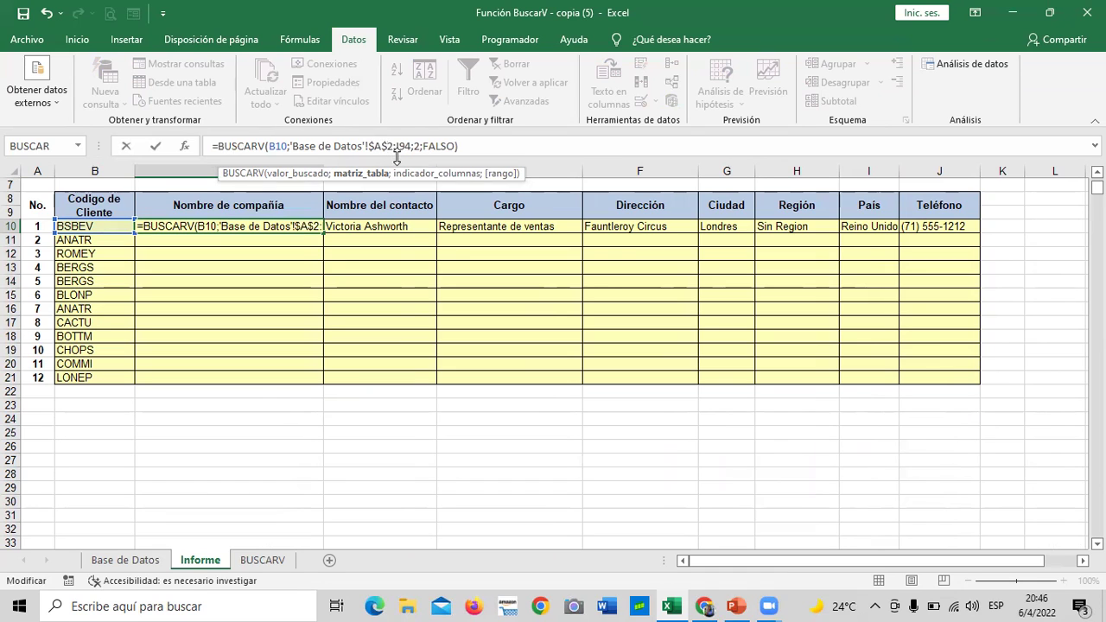
left_click(399, 145)
type("$A")
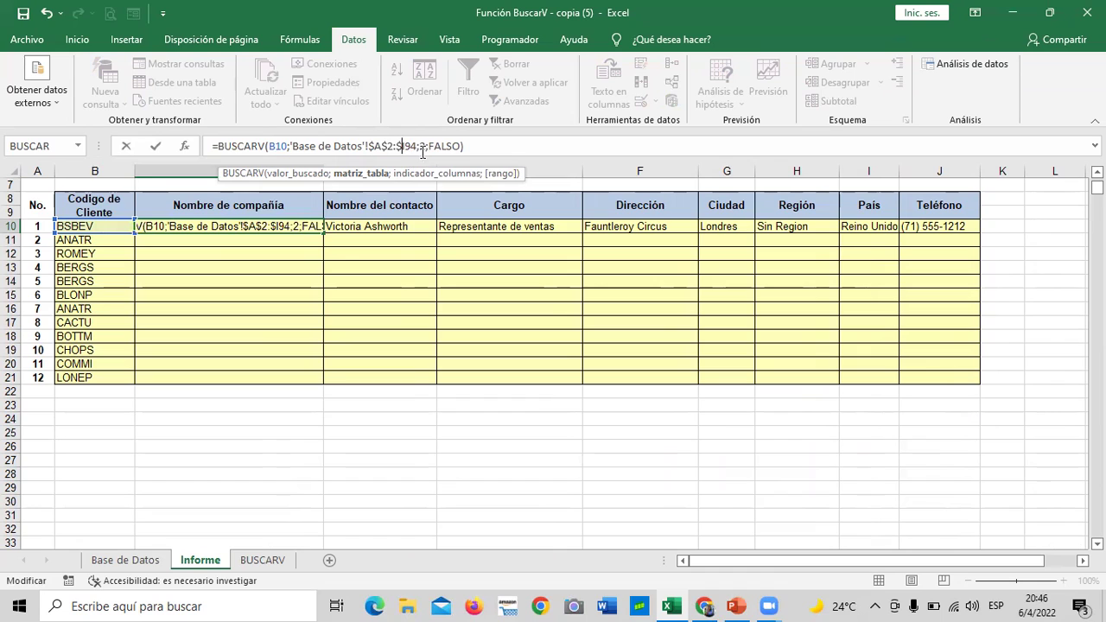
type("$")
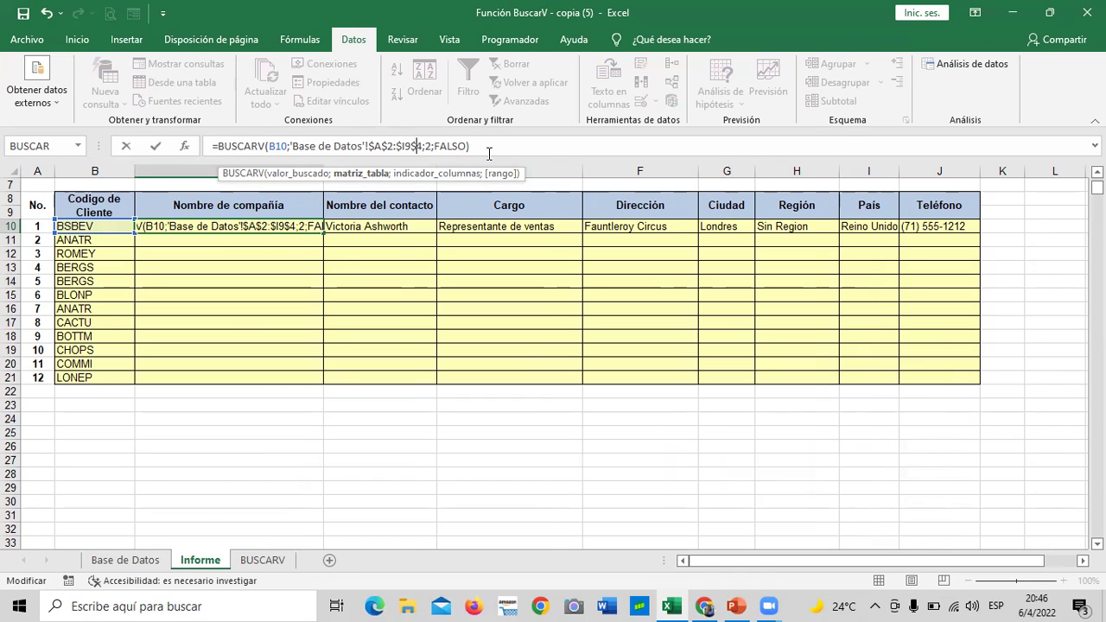
left_click(492, 148)
key("Return")
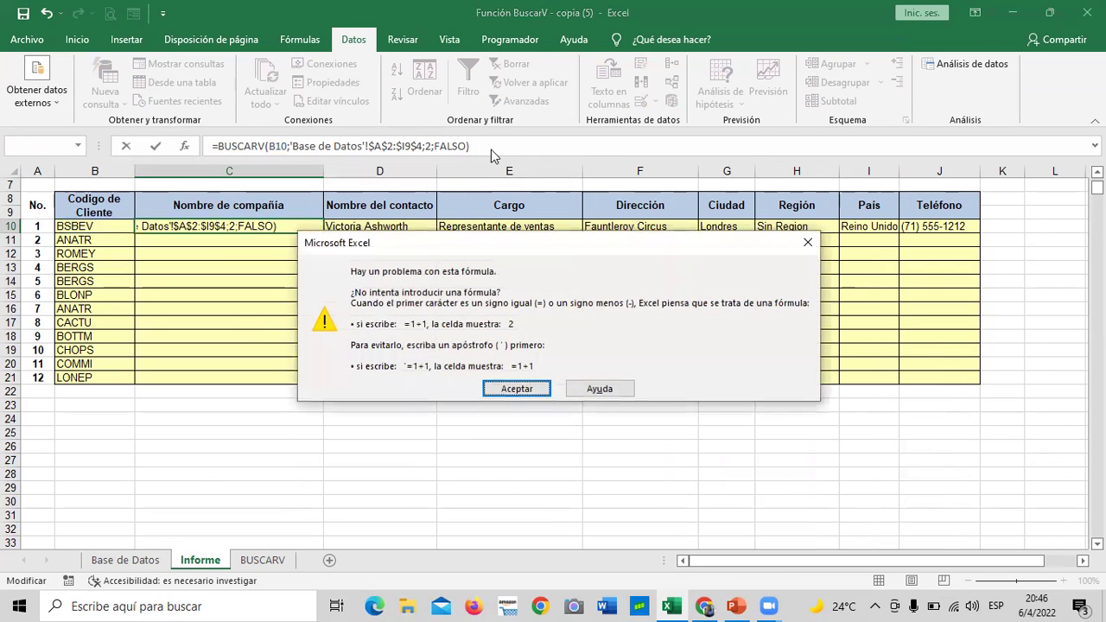
Step: Fix the misplaced dollar sign so C10's range reads 'Base de Datos'!$A$2:I94
left_click(513, 389)
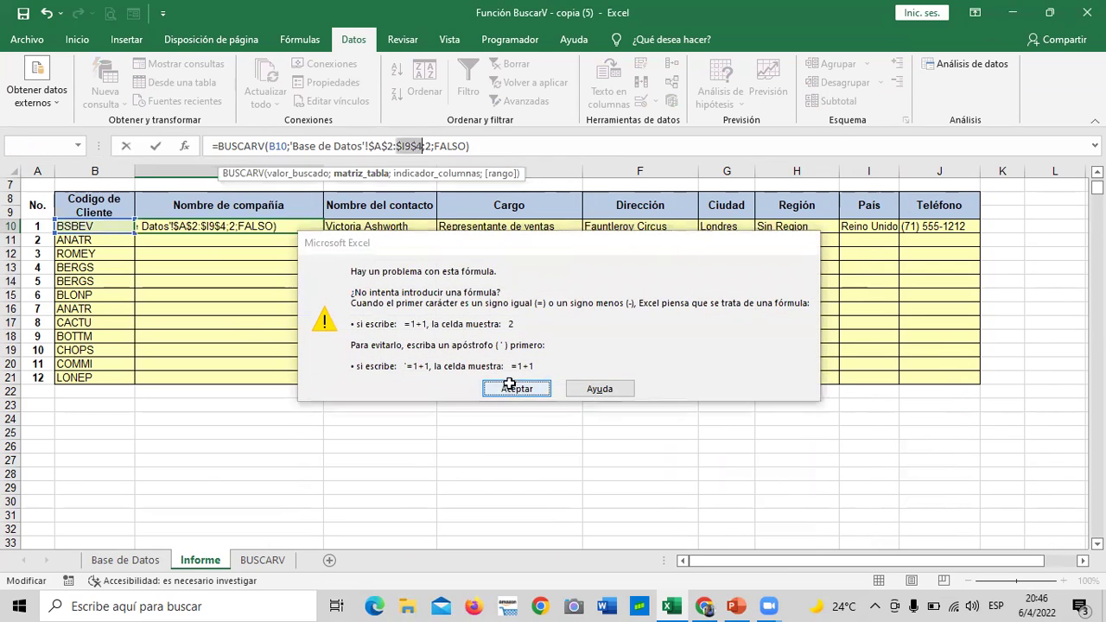
left_click(543, 153)
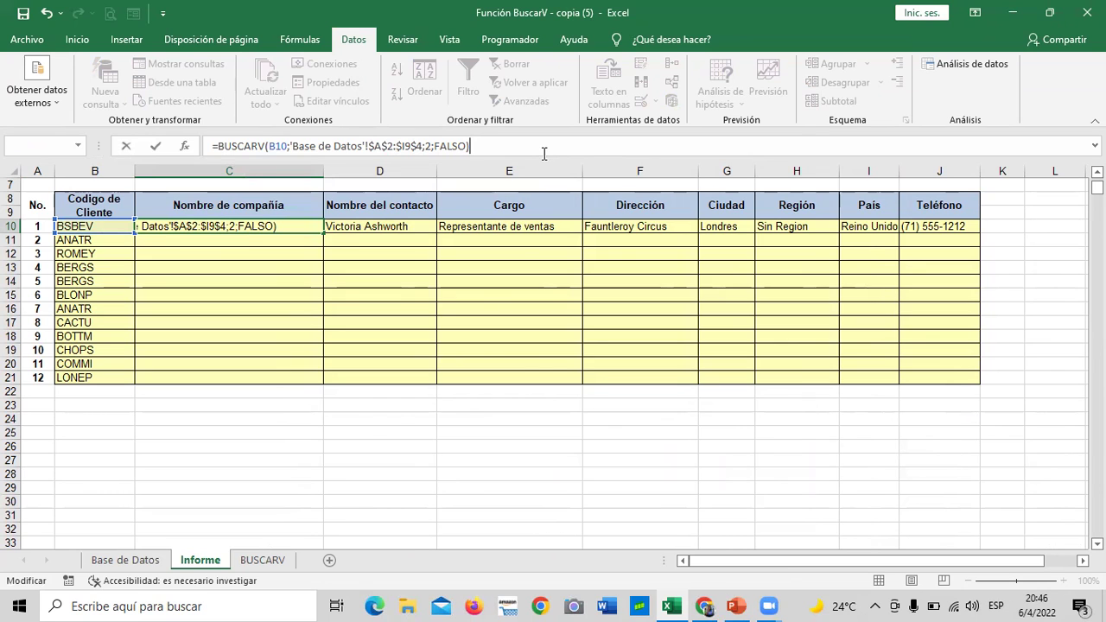
key("Return")
left_click(508, 394)
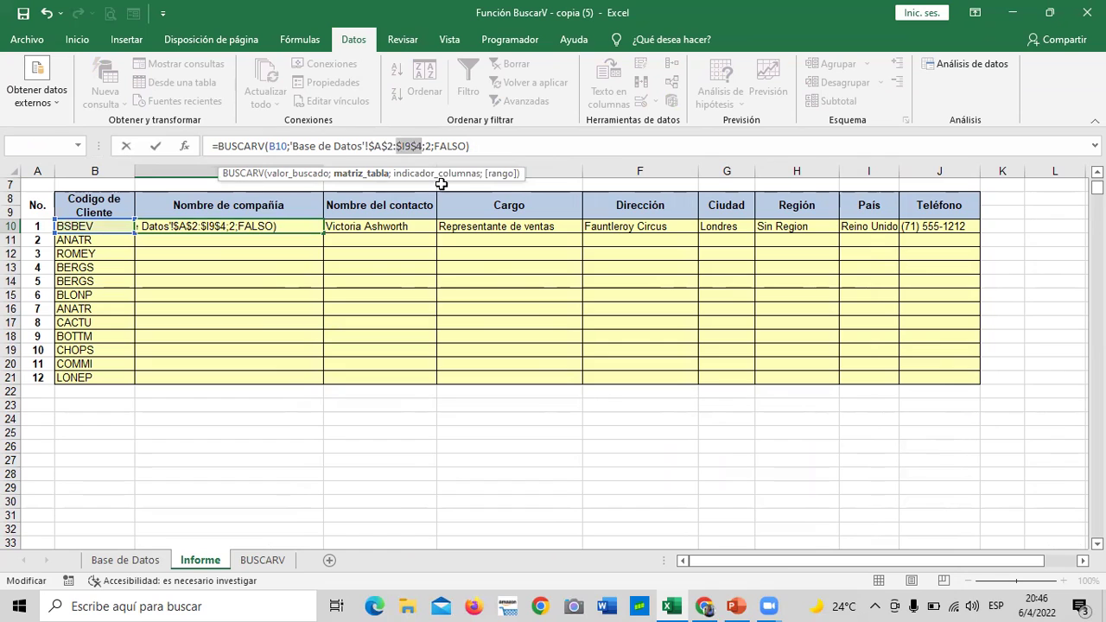
left_click(450, 160)
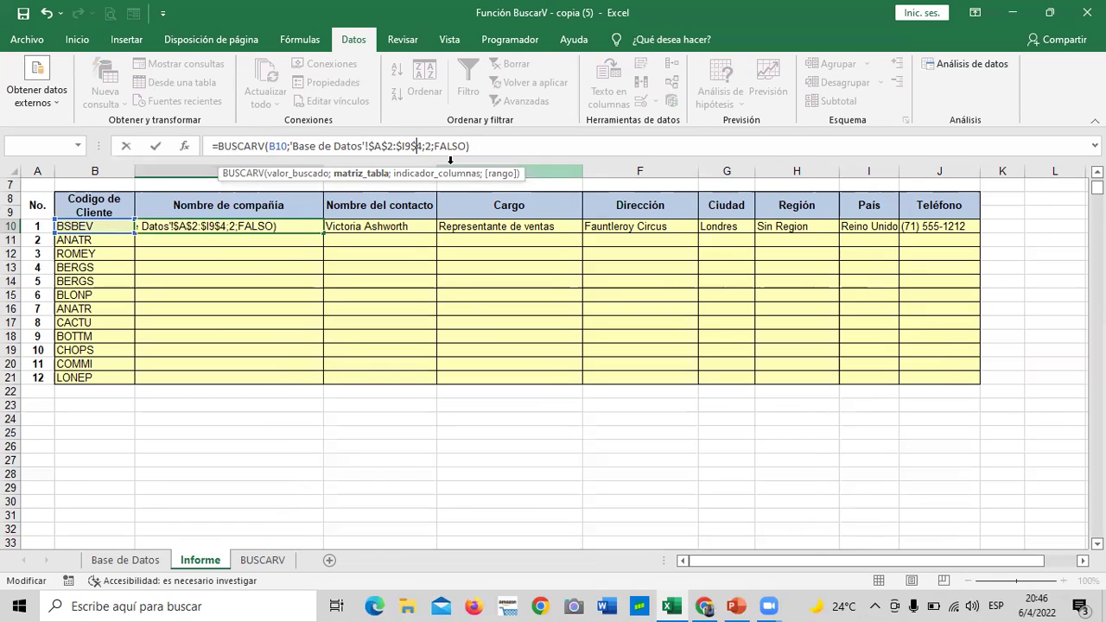
key("BackSpace")
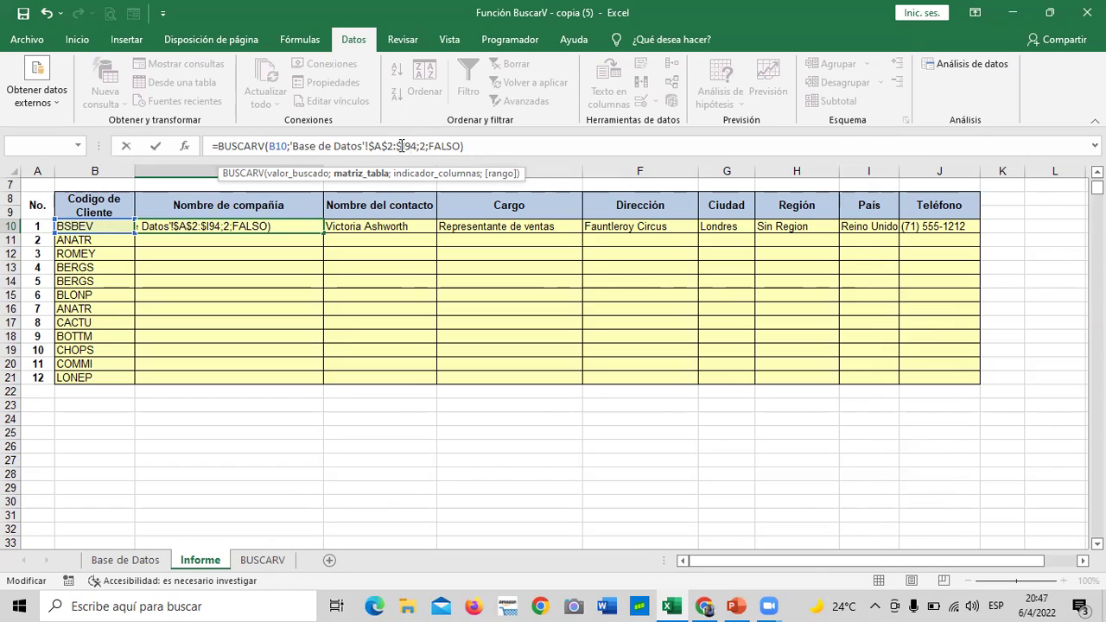
key("BackSpace")
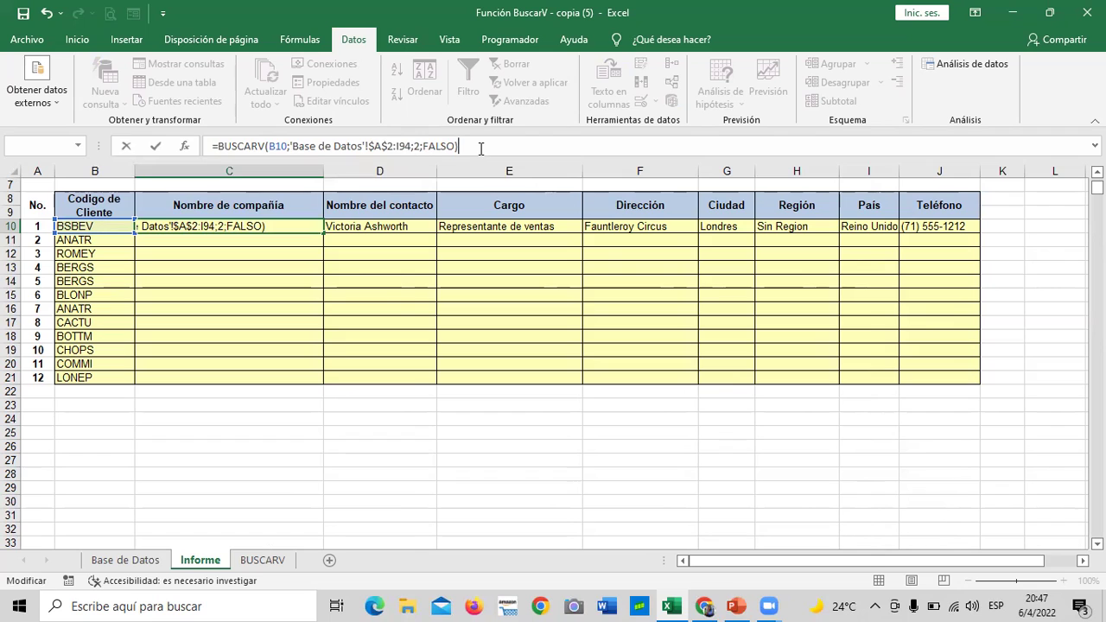
key("Return")
left_click(276, 227)
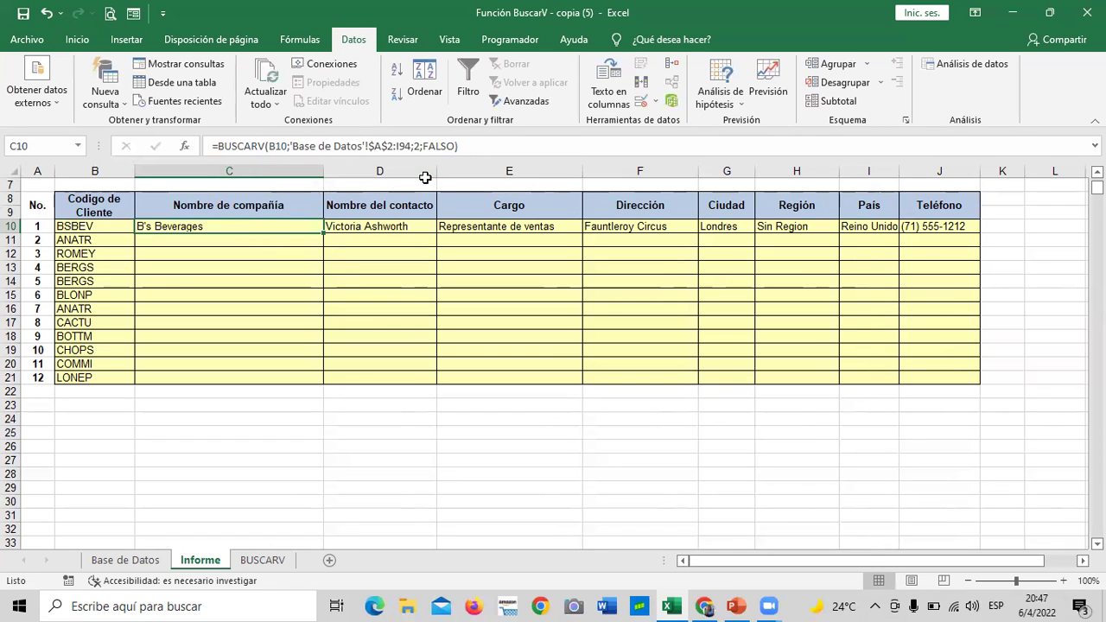
Step: Change C10's lookup range to the fully absolute $A$2:$I$94
left_click(397, 146)
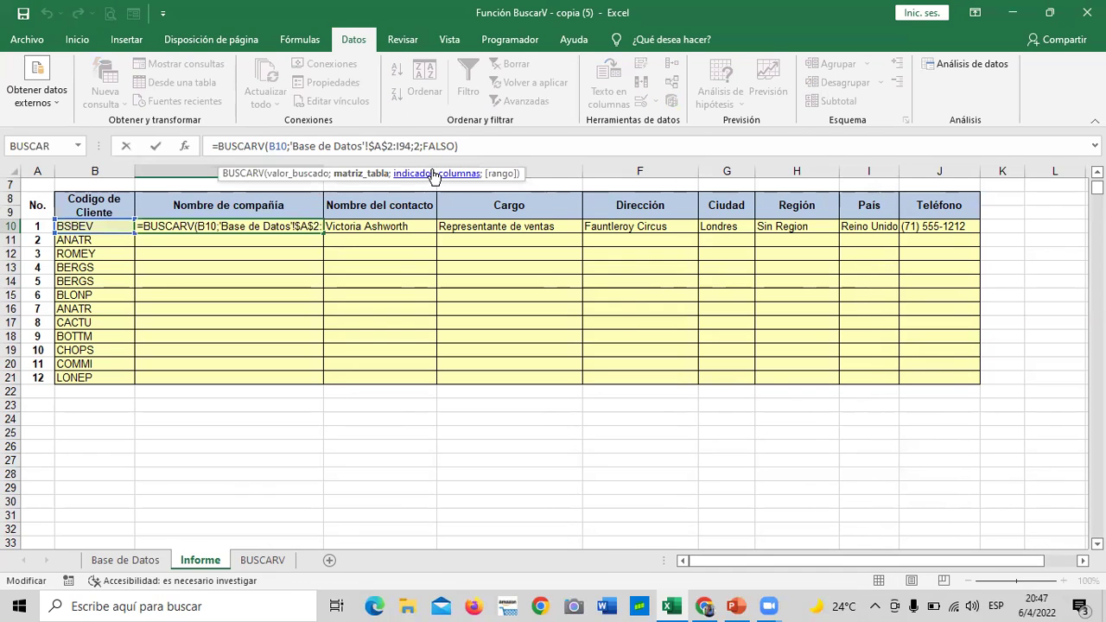
type("$")
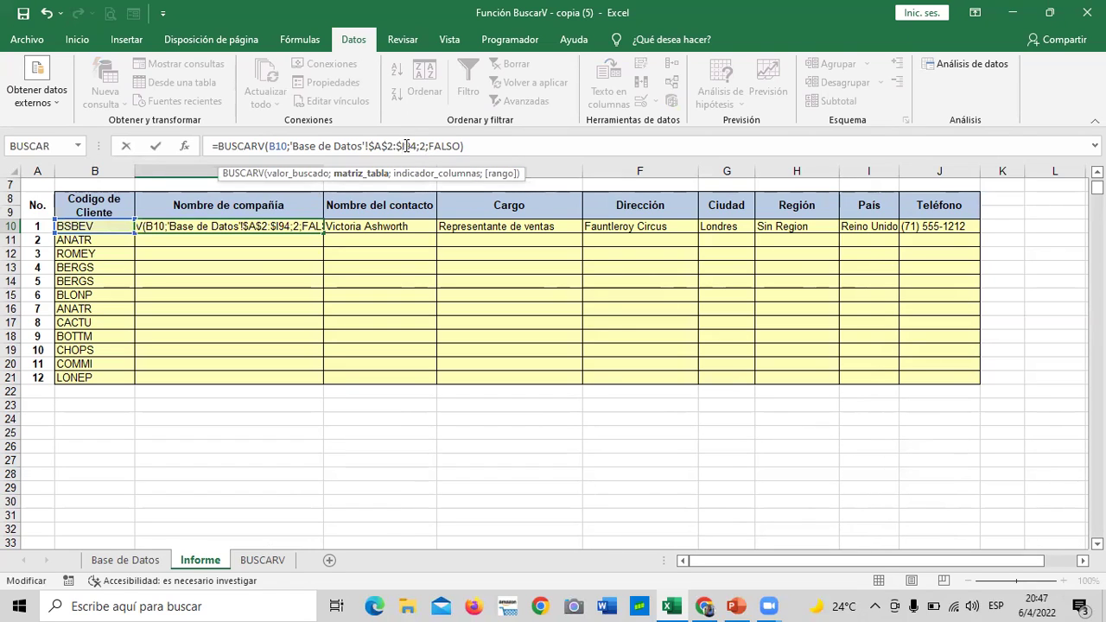
key("Right")
type("$")
left_click(488, 145)
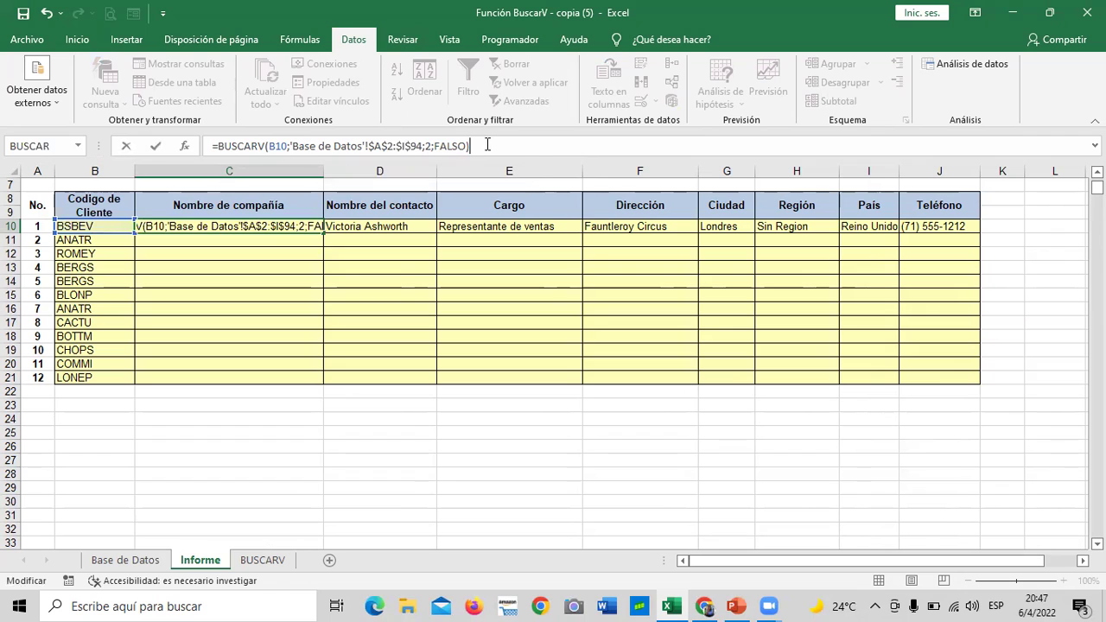
key("Return")
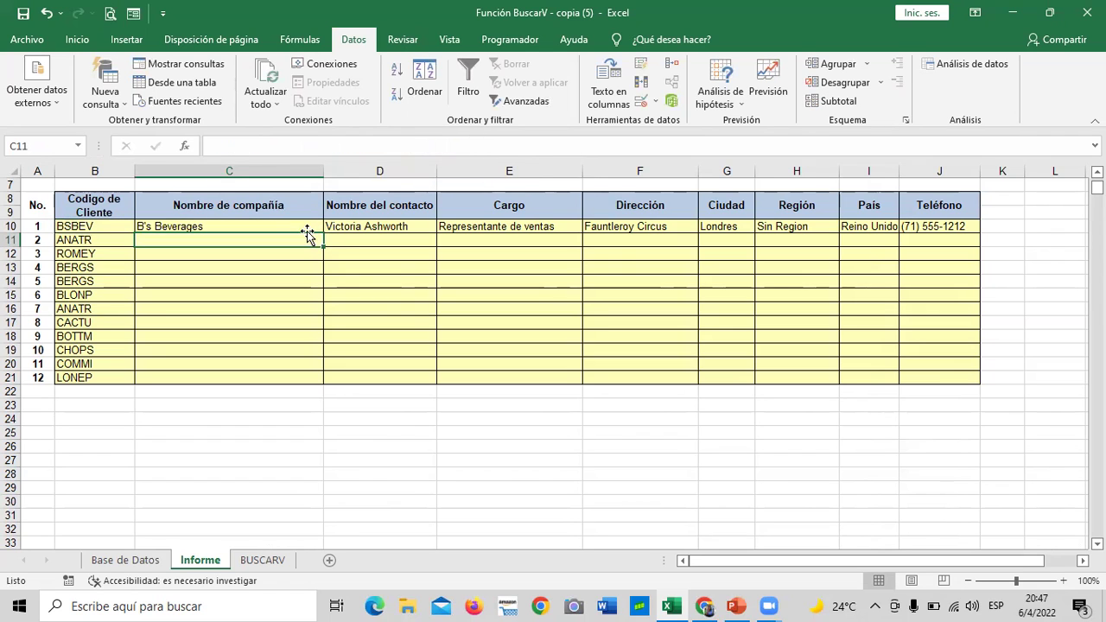
Step: Fill the anchored company lookup from C10 down to C21
left_click(292, 226)
left_click_drag(324, 234, 329, 380)
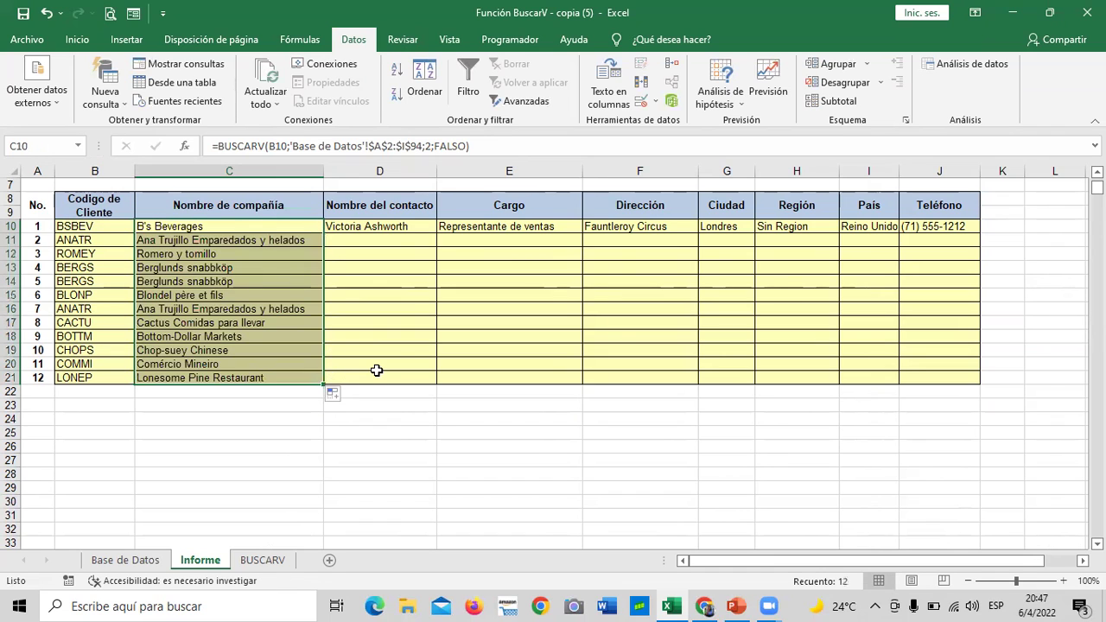
left_click(407, 353)
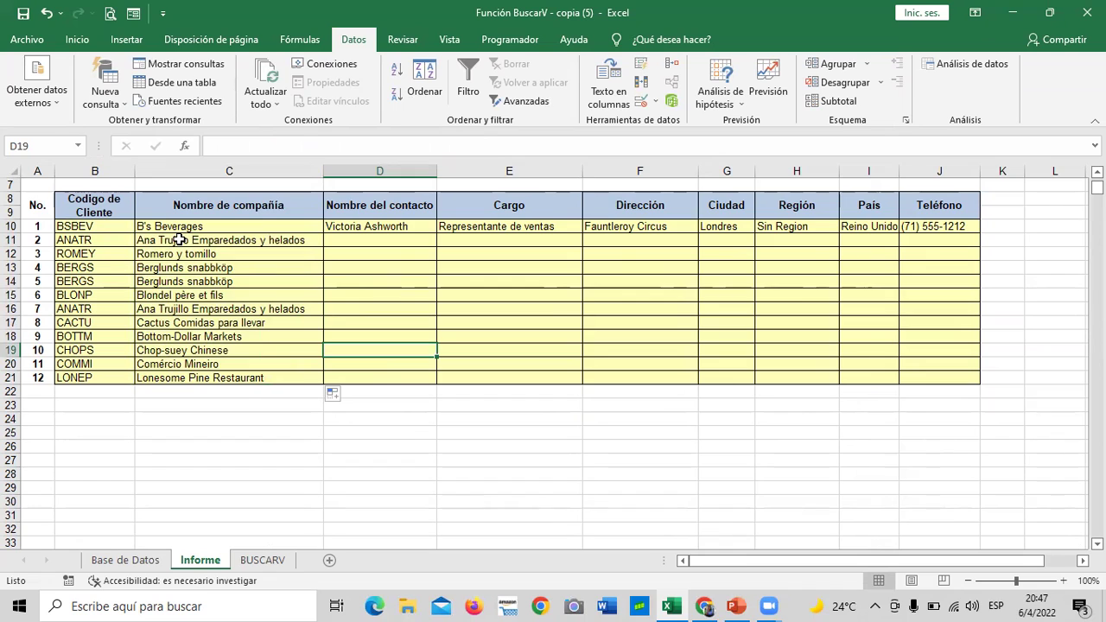
Step: Anchor D10's contact-name lookup to $A$2:$I$94 and fill it down to D21
left_click(381, 226)
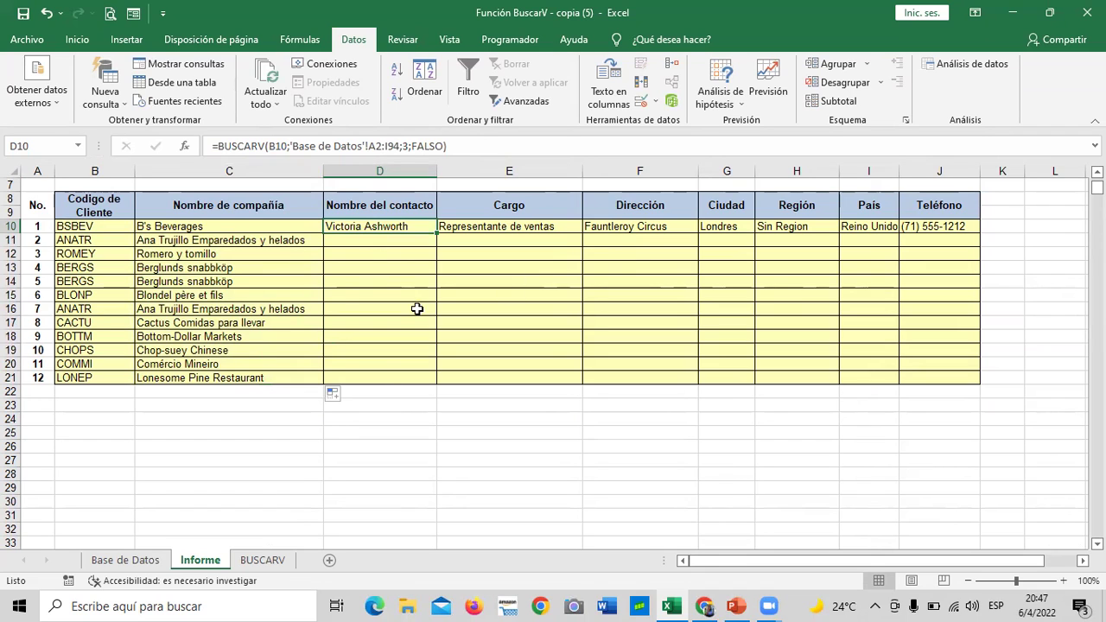
left_click(373, 146)
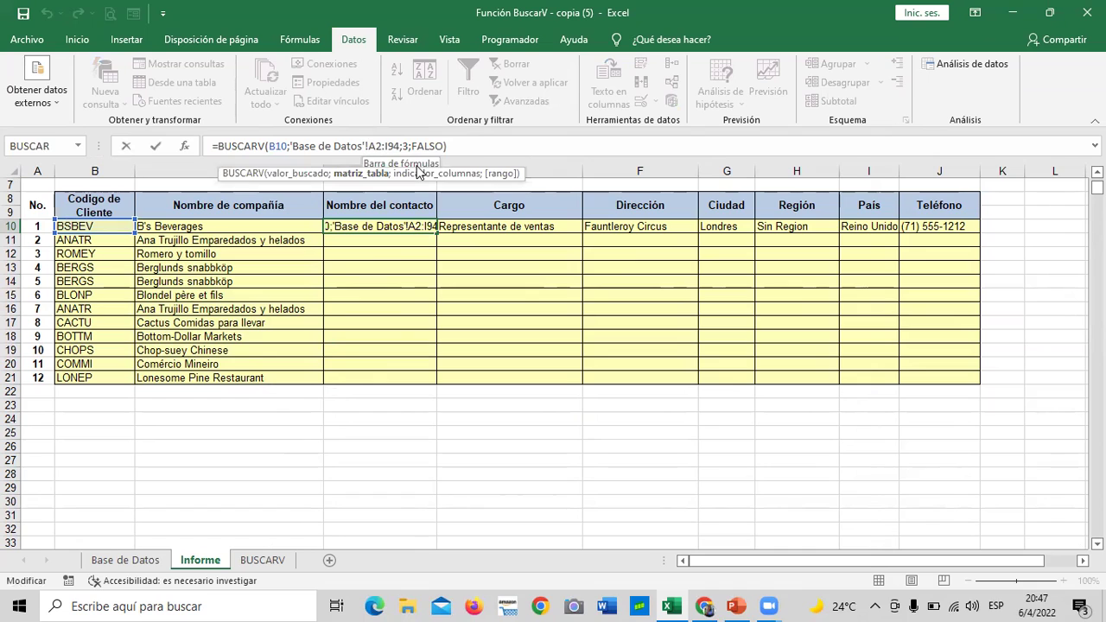
type("$")
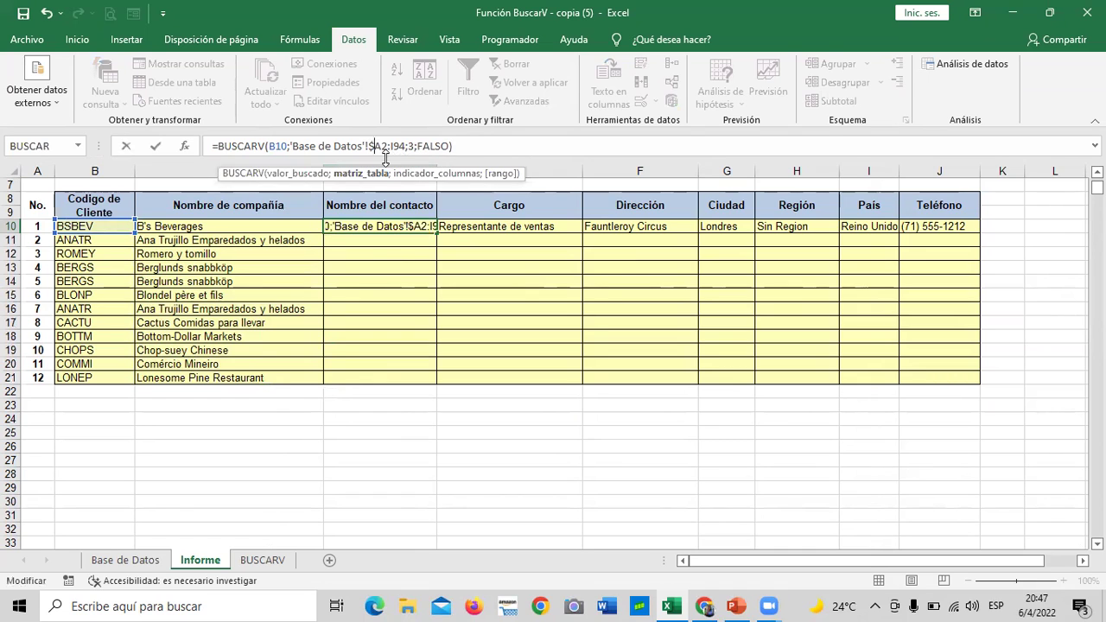
key("Right")
type("$A")
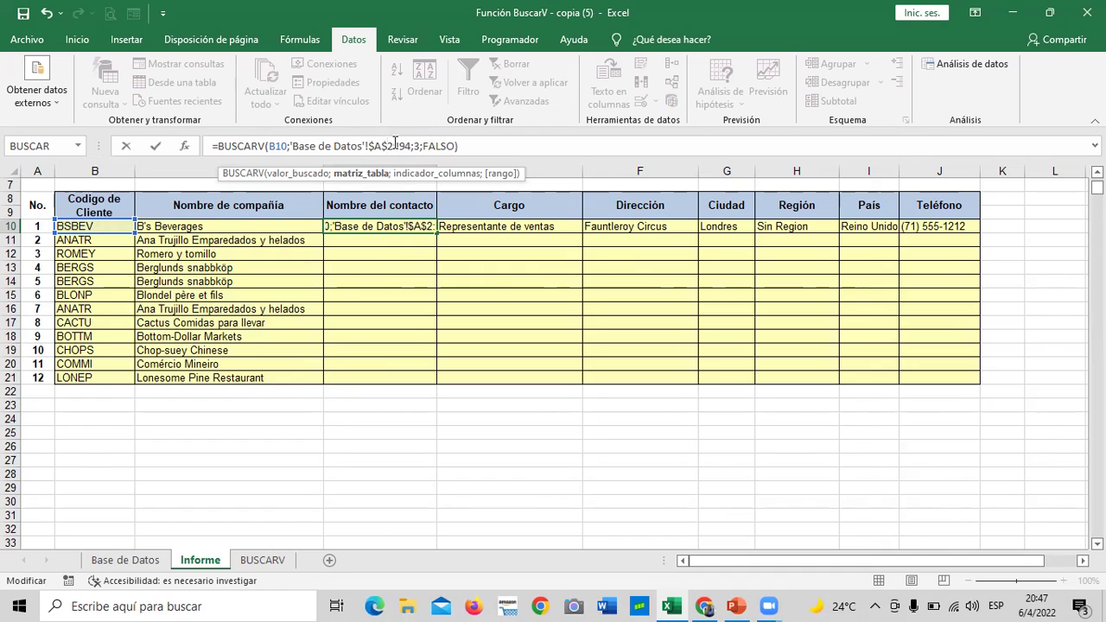
type("$")
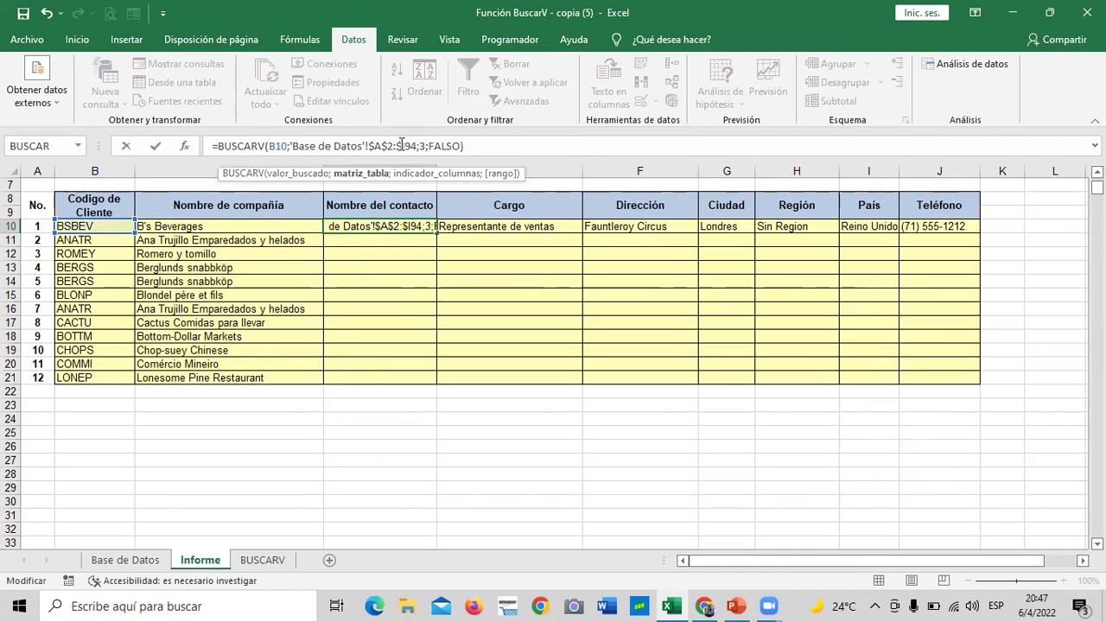
type("$")
left_click(530, 147)
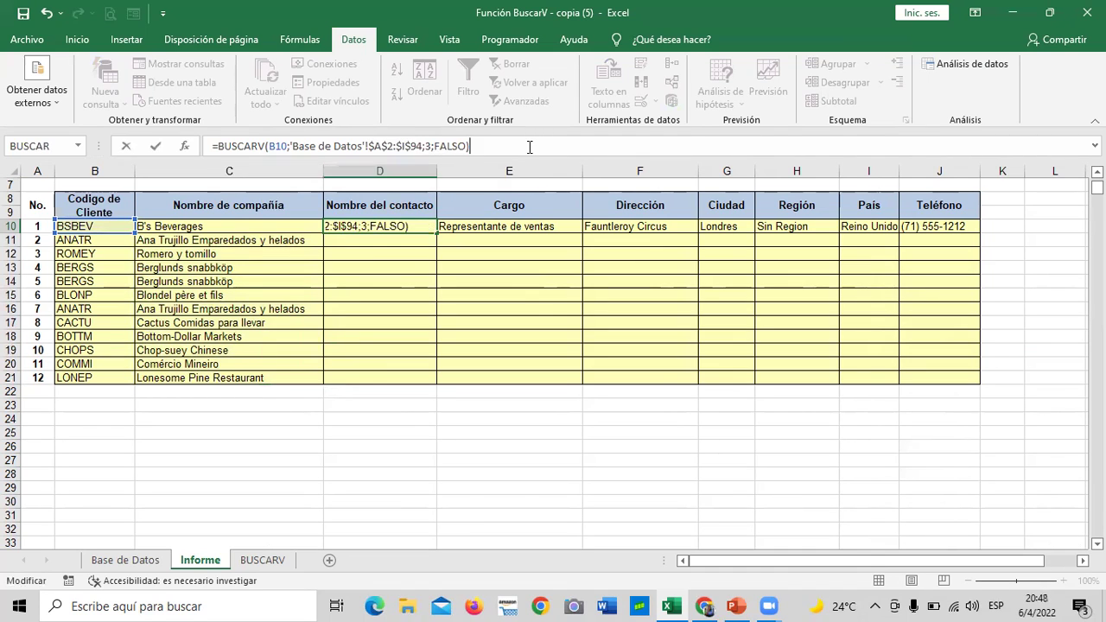
key("Return")
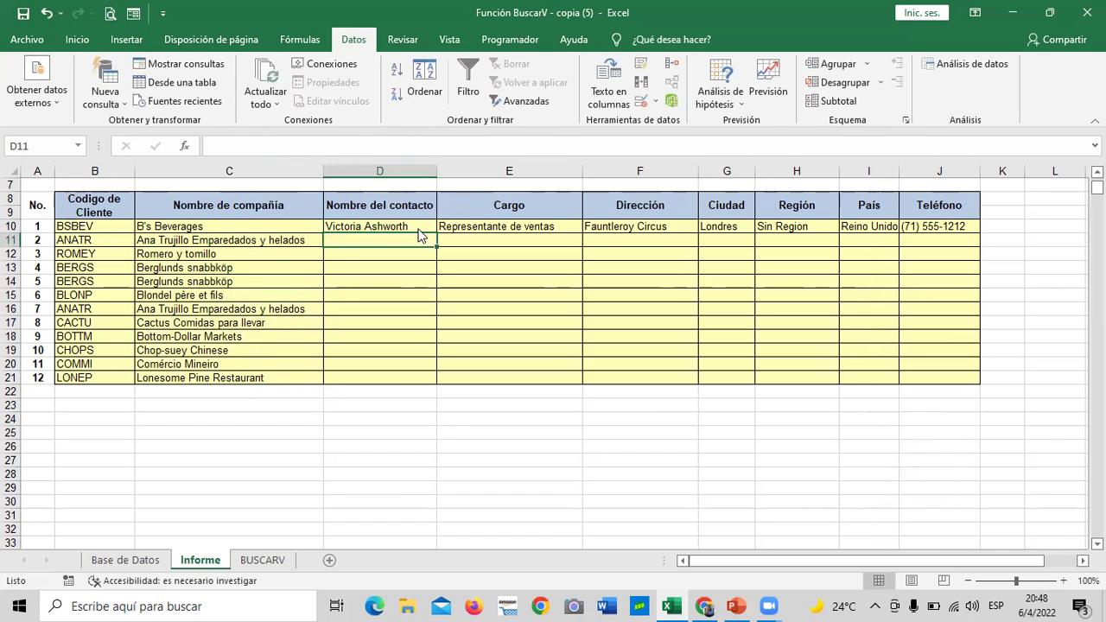
left_click(422, 228)
left_click_drag(437, 233, 439, 383)
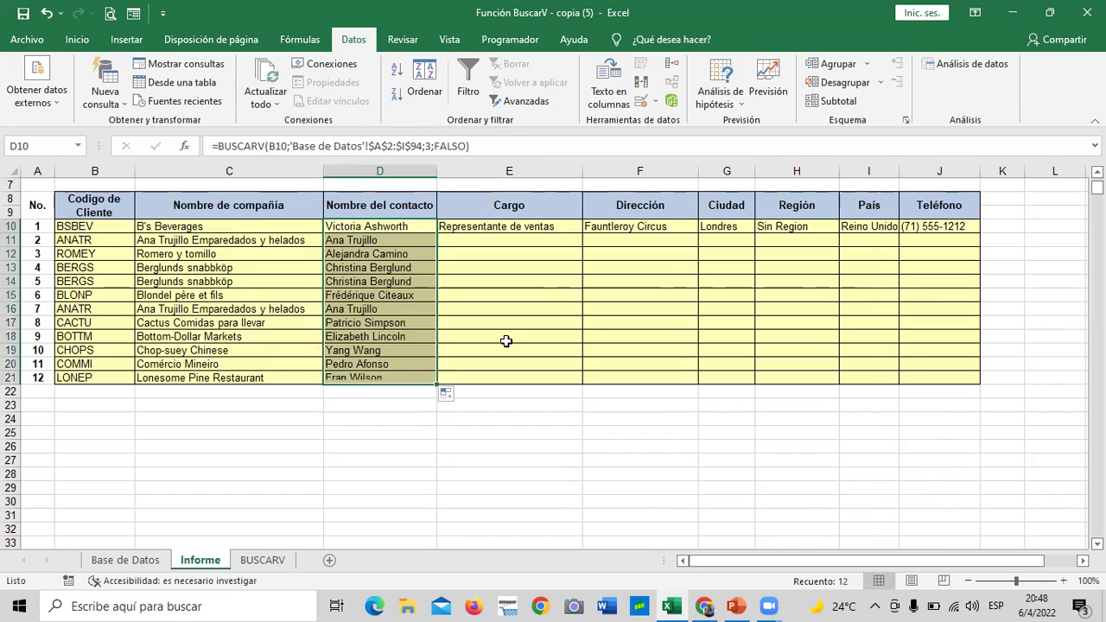
Step: Lock E10's Cargo lookup to 'Base de Datos'!$A$2:$I$94 and fill it down to E21
left_click(533, 226)
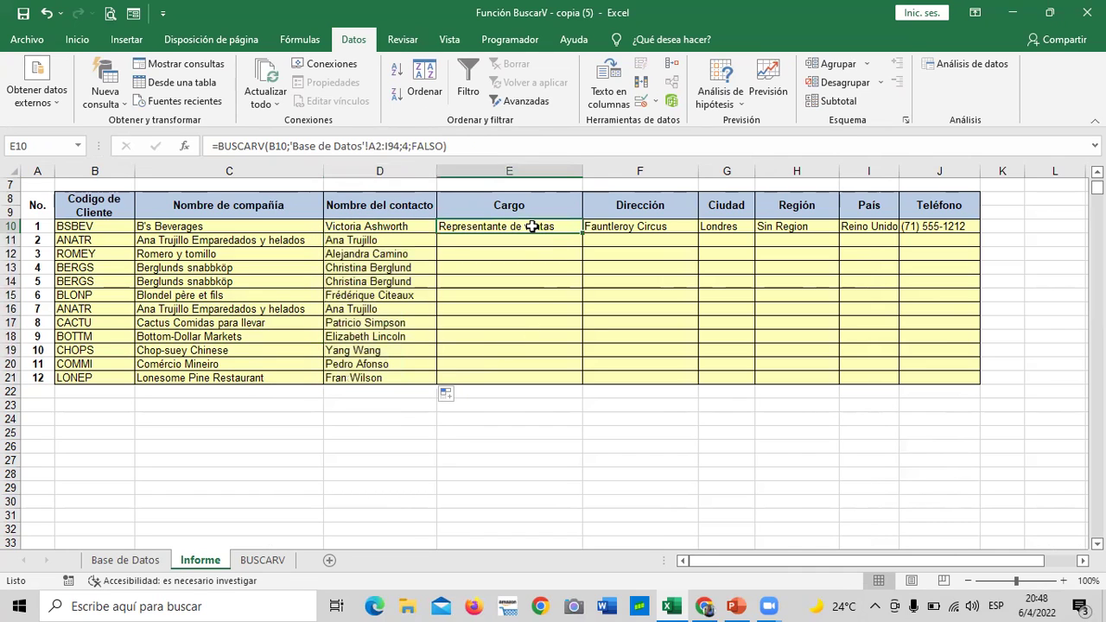
left_click(369, 145)
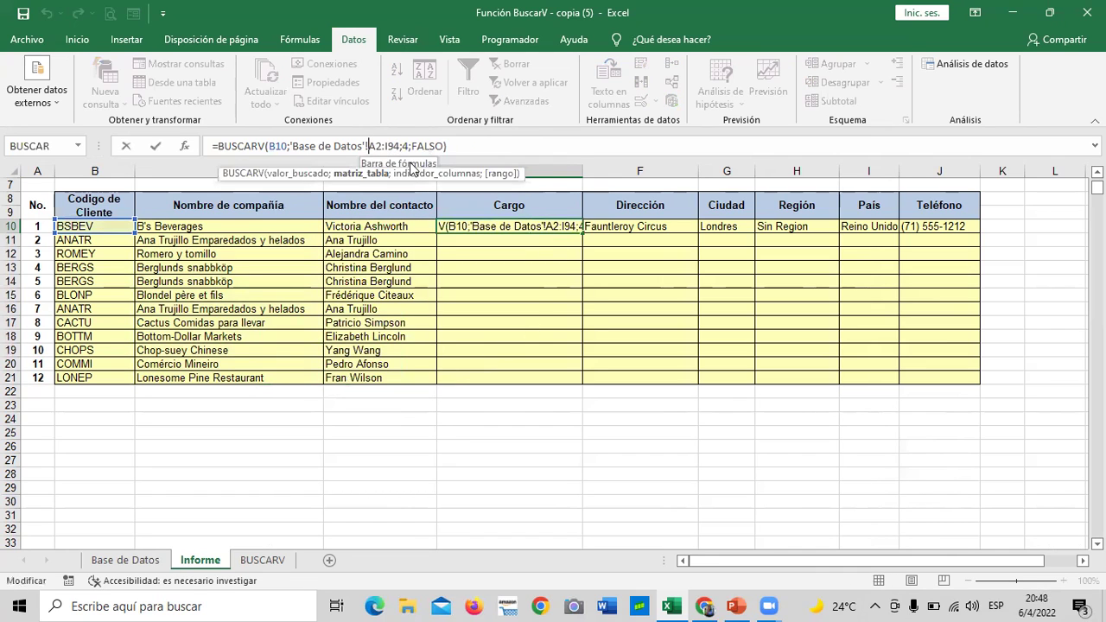
type("$A")
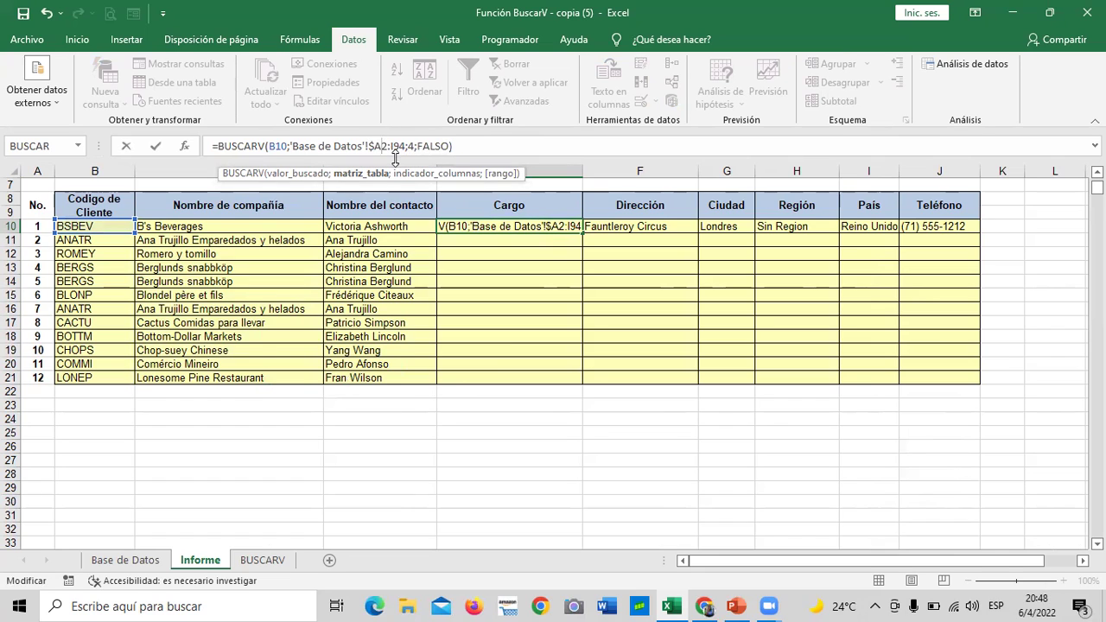
type("$2:")
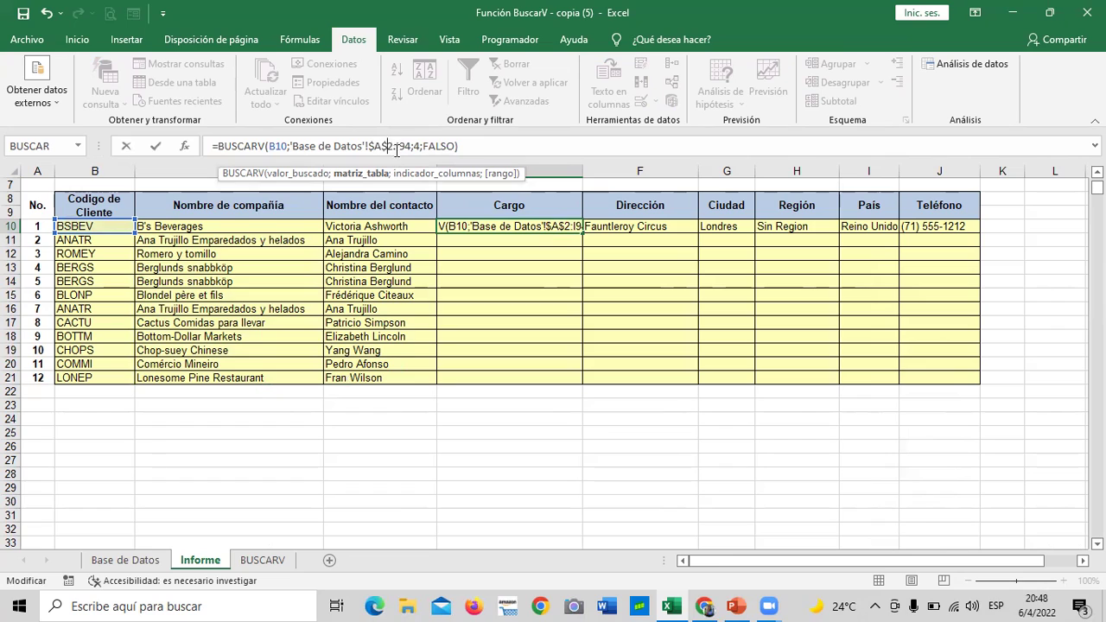
type("$I")
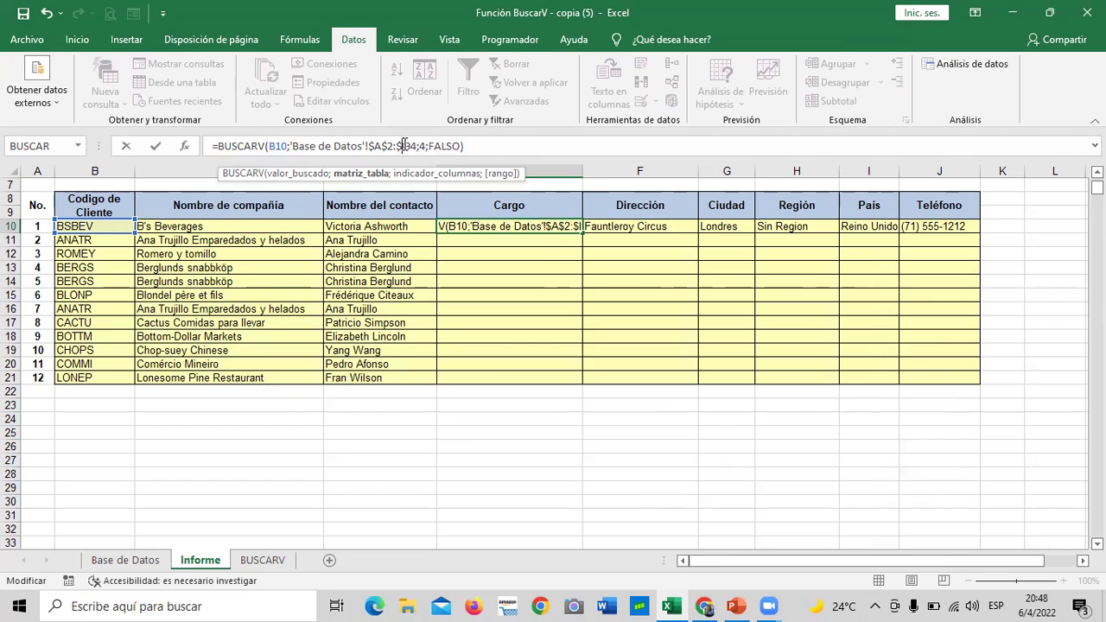
type("$")
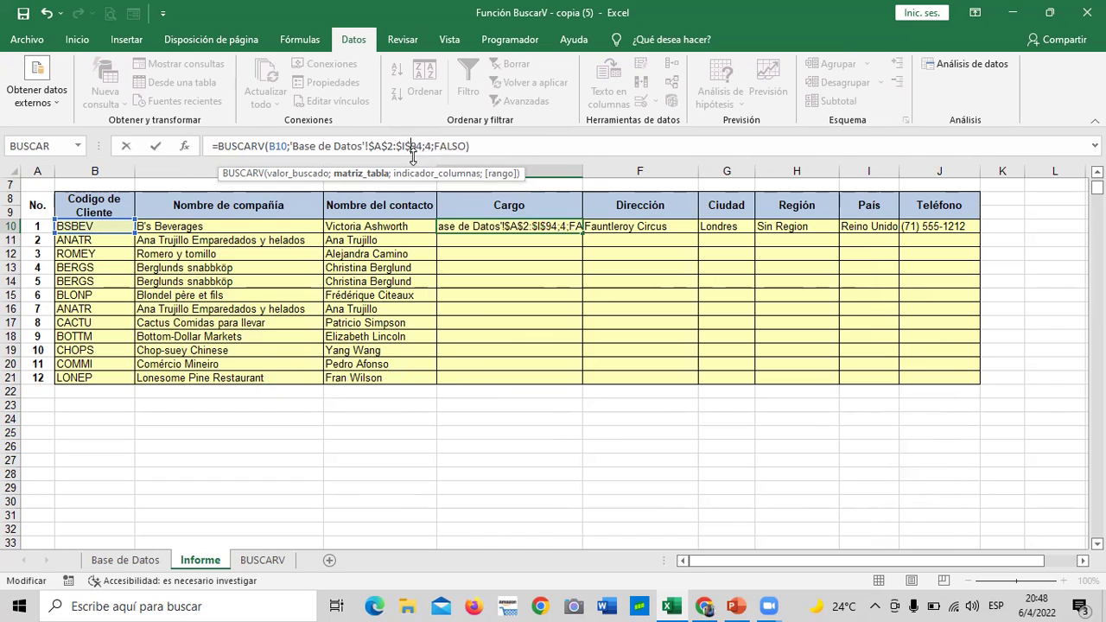
key("Return")
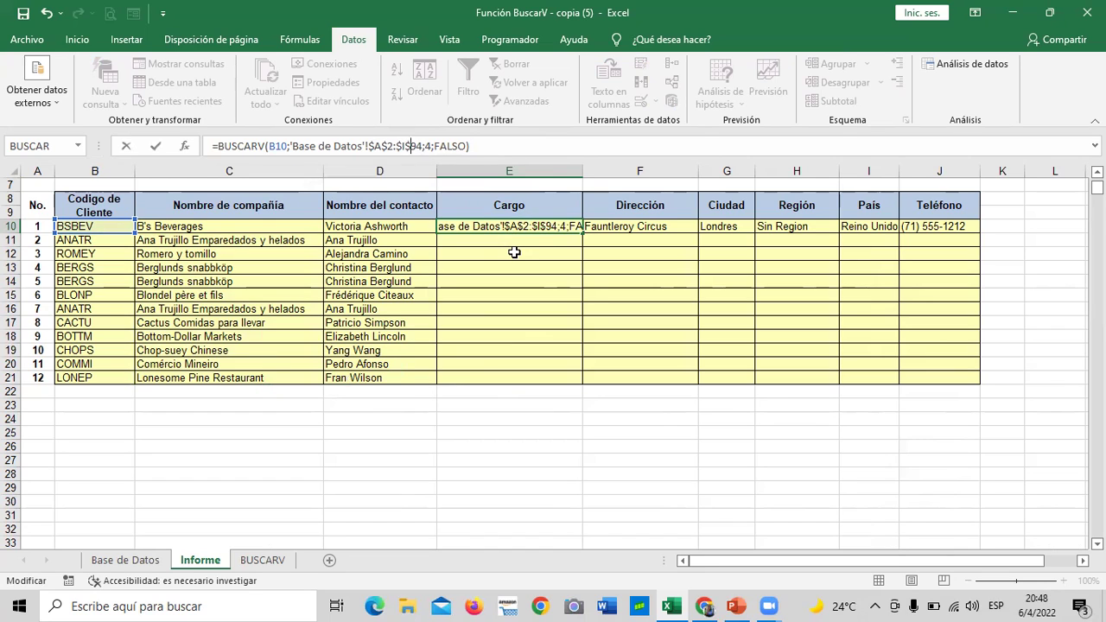
left_click(528, 225)
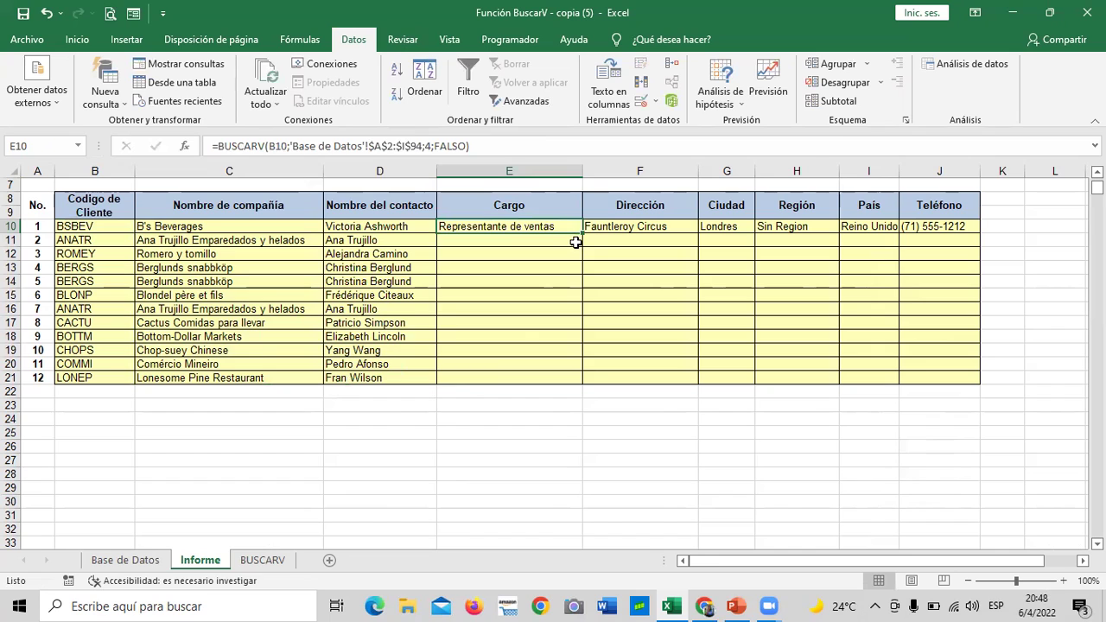
left_click_drag(583, 246, 588, 383)
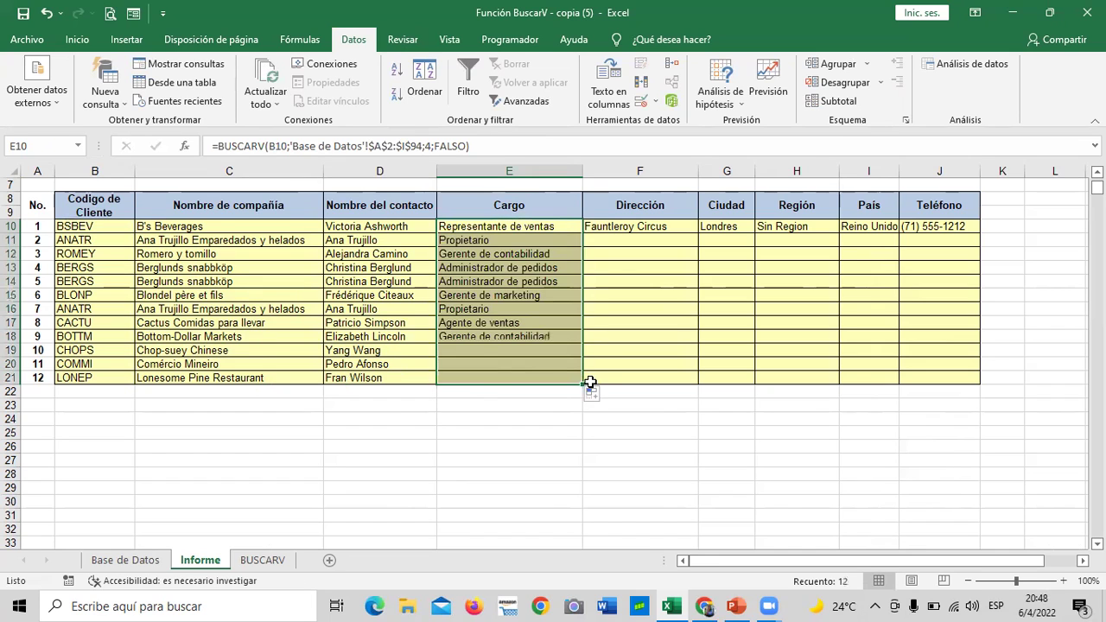
left_click(629, 370)
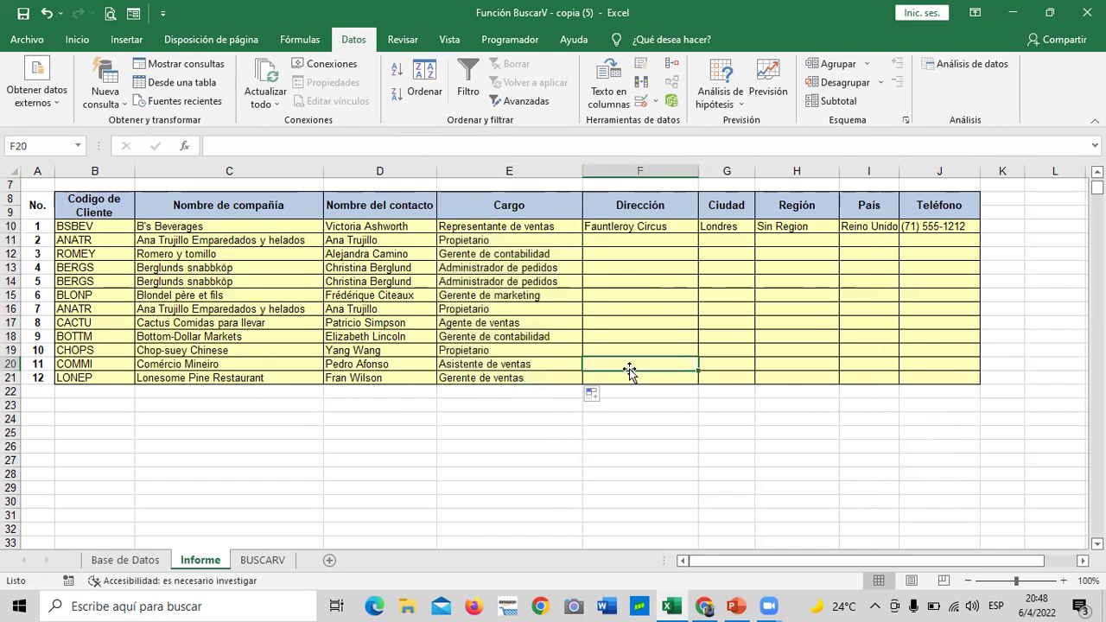
left_click(95, 377)
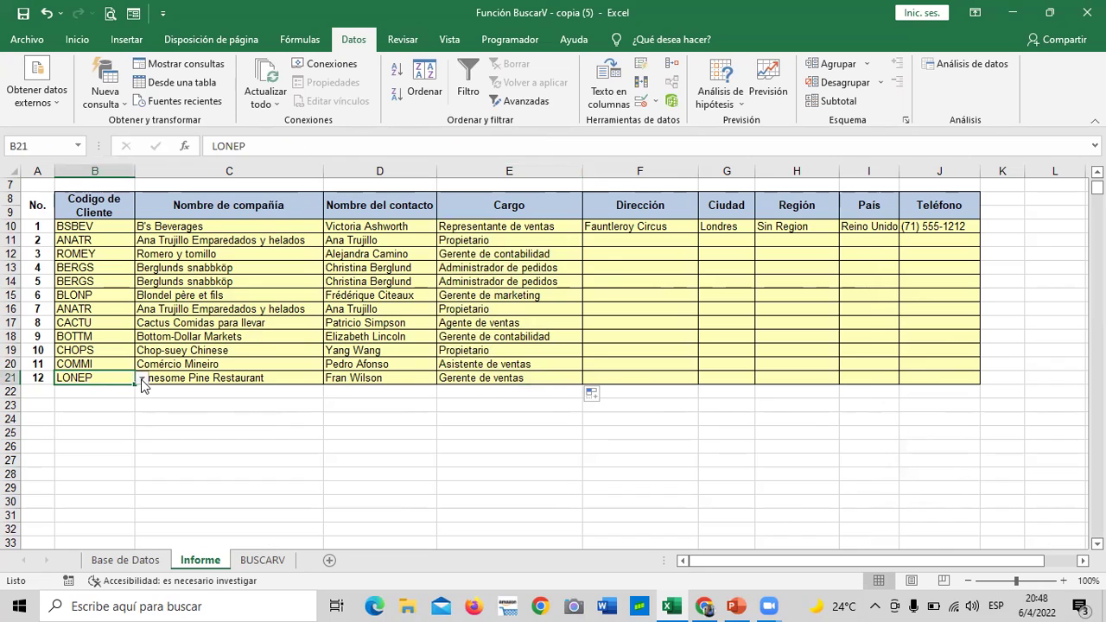
Step: Pick client codes OLDWO for B21, DRACD for B17 and SIMOB for B12
left_click(142, 378)
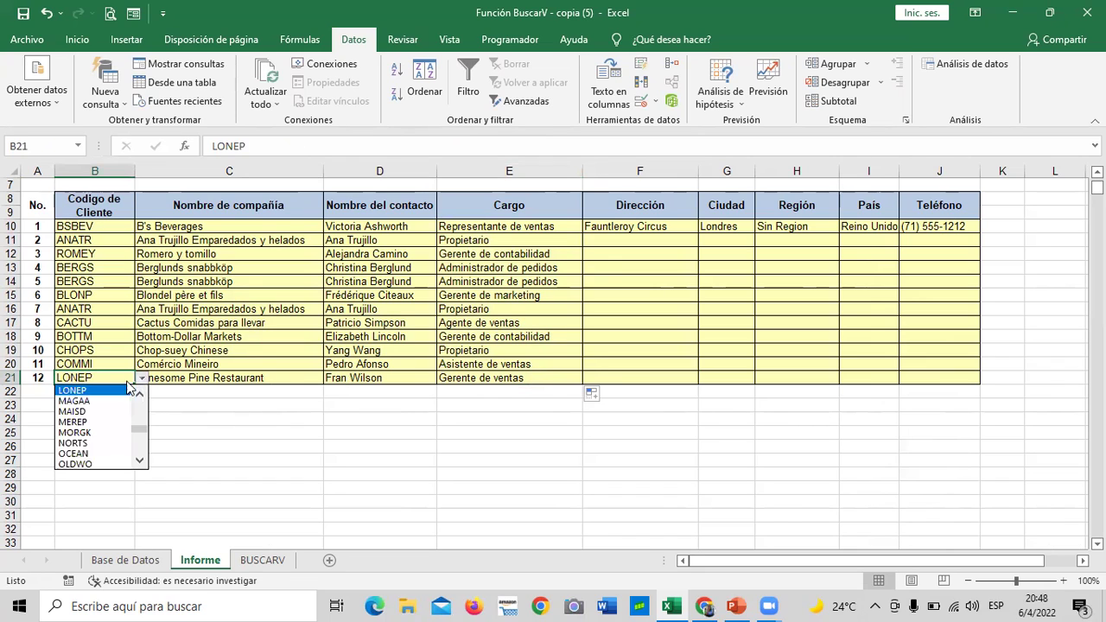
left_click(111, 463)
left_click(97, 322)
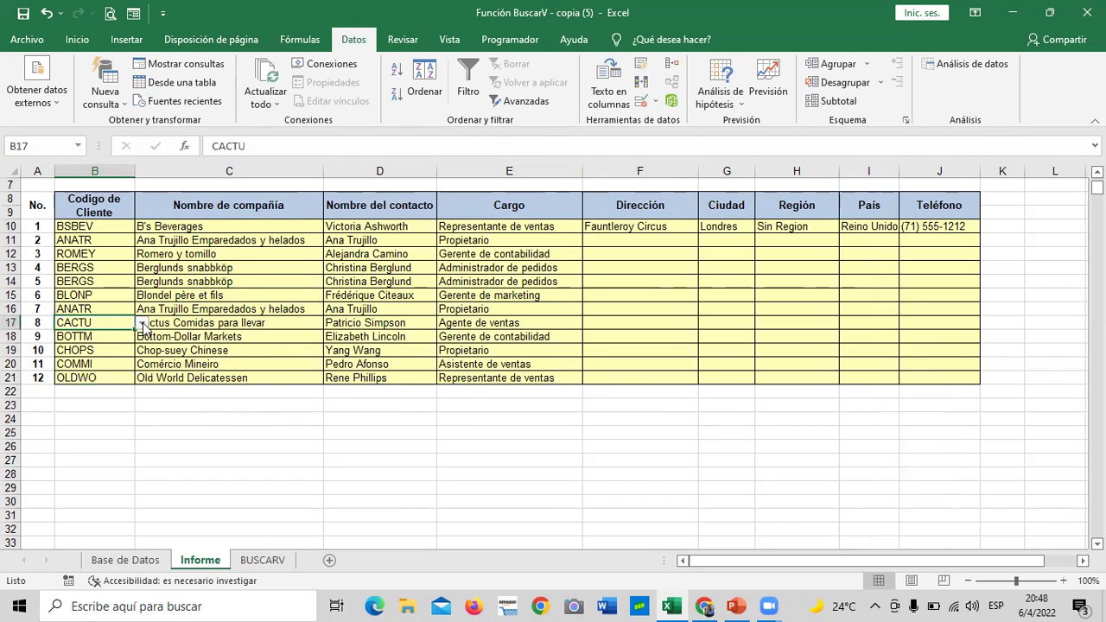
left_click(142, 324)
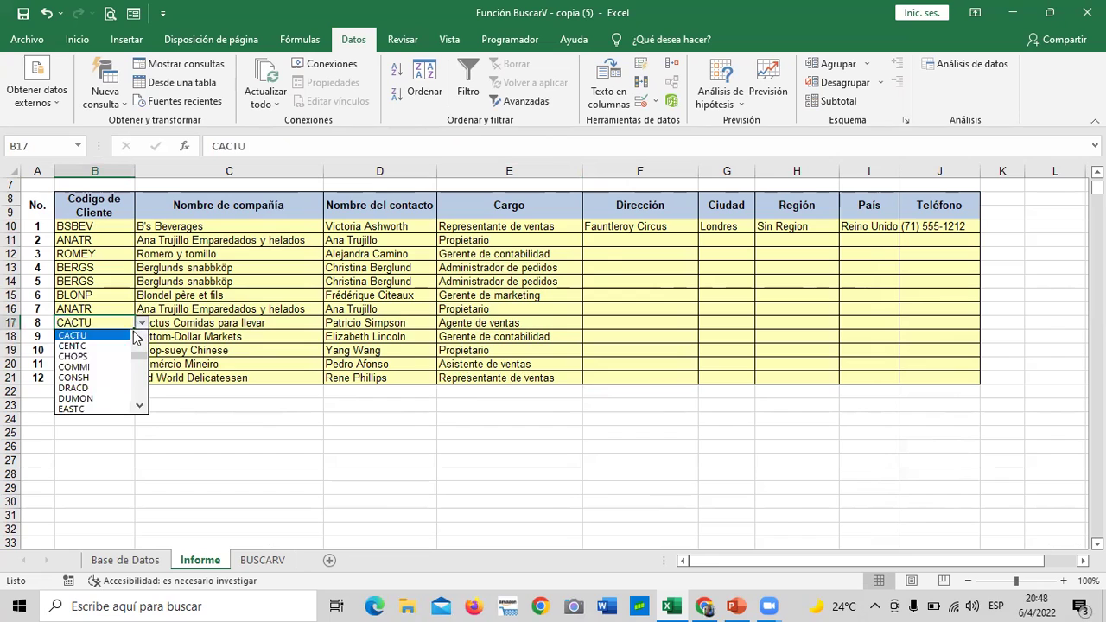
left_click(111, 388)
left_click(95, 257)
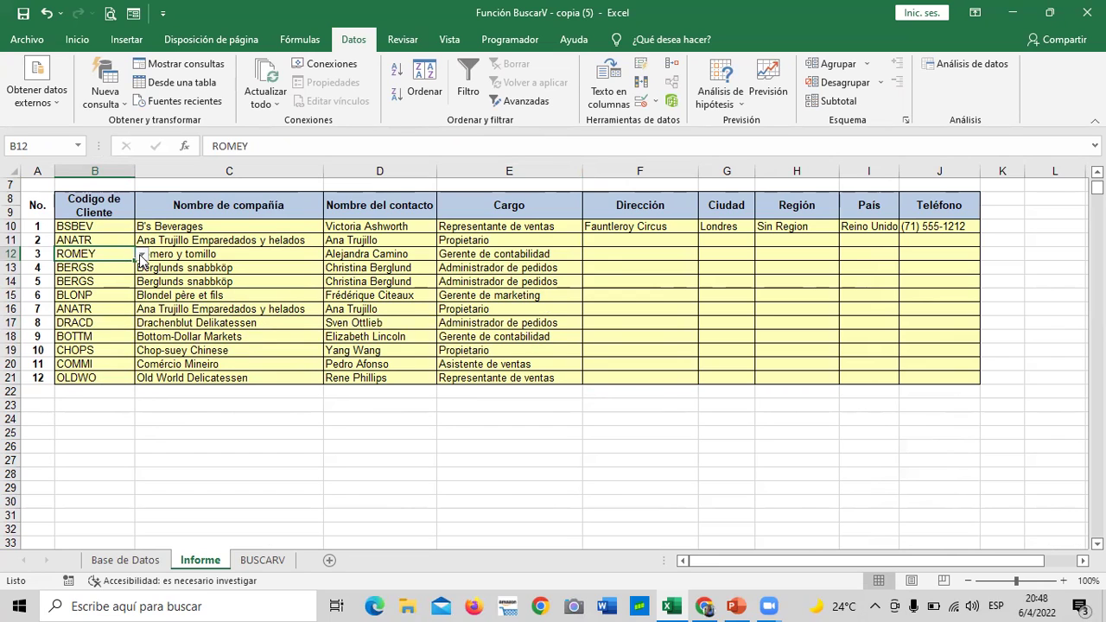
left_click(142, 255)
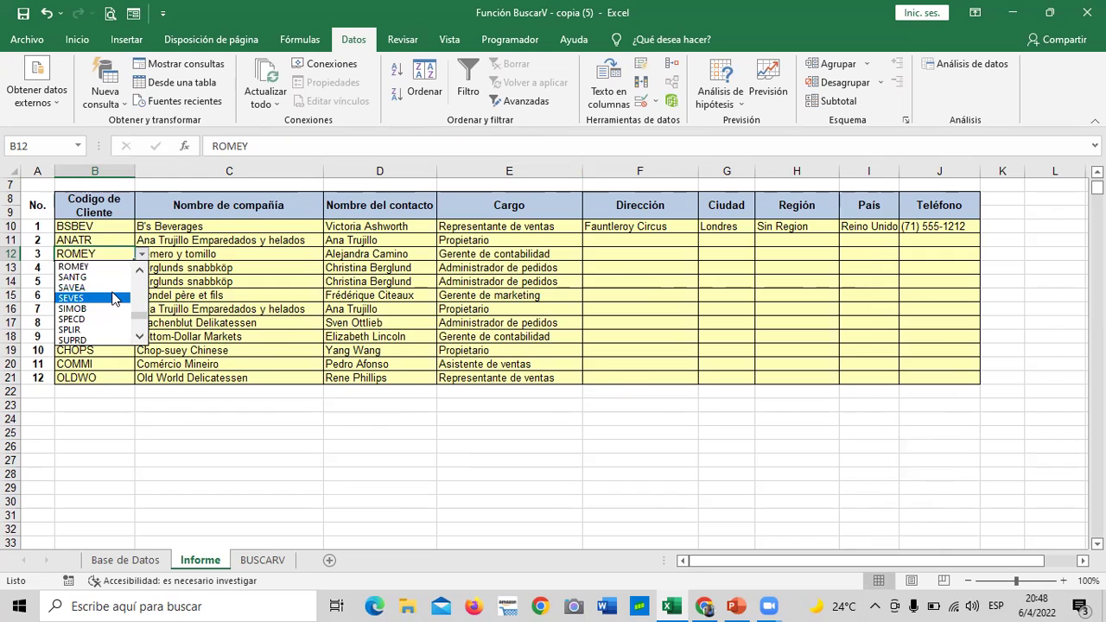
left_click(105, 309)
Step: Pick client codes CONSH for B10, BOTTM for B14 and WOLZA for B19
left_click(110, 225)
left_click(142, 226)
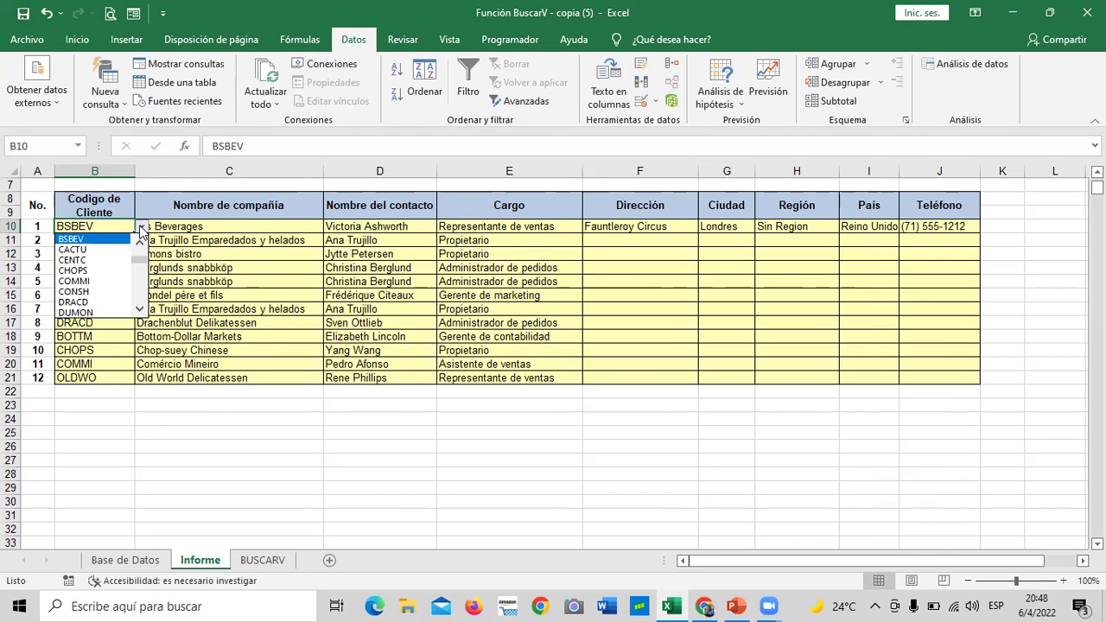
left_click(87, 291)
left_click(95, 284)
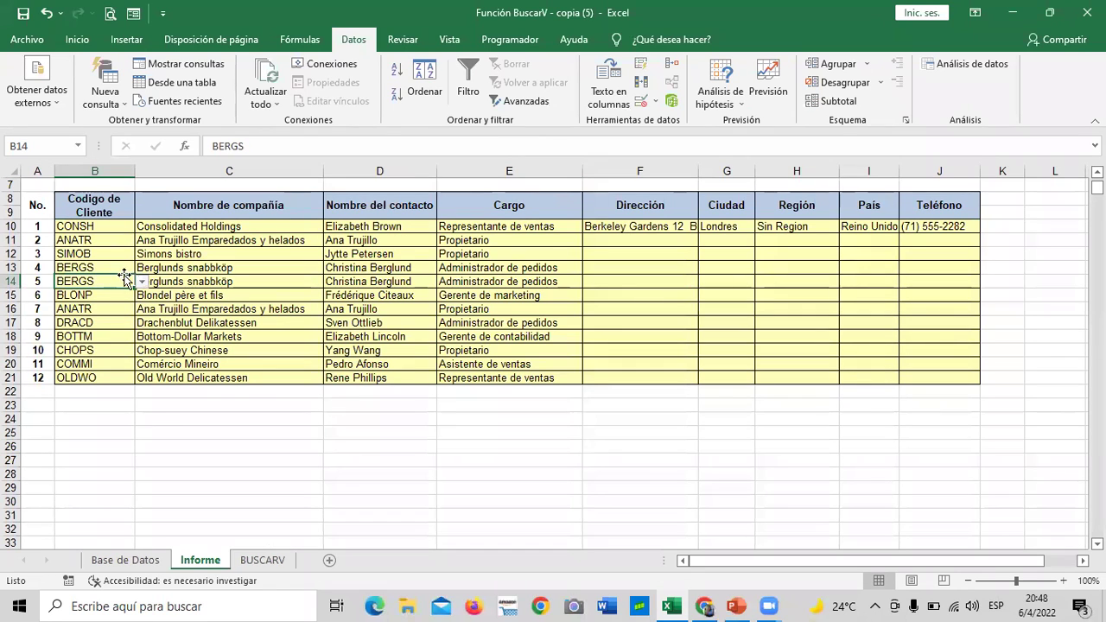
left_click(142, 282)
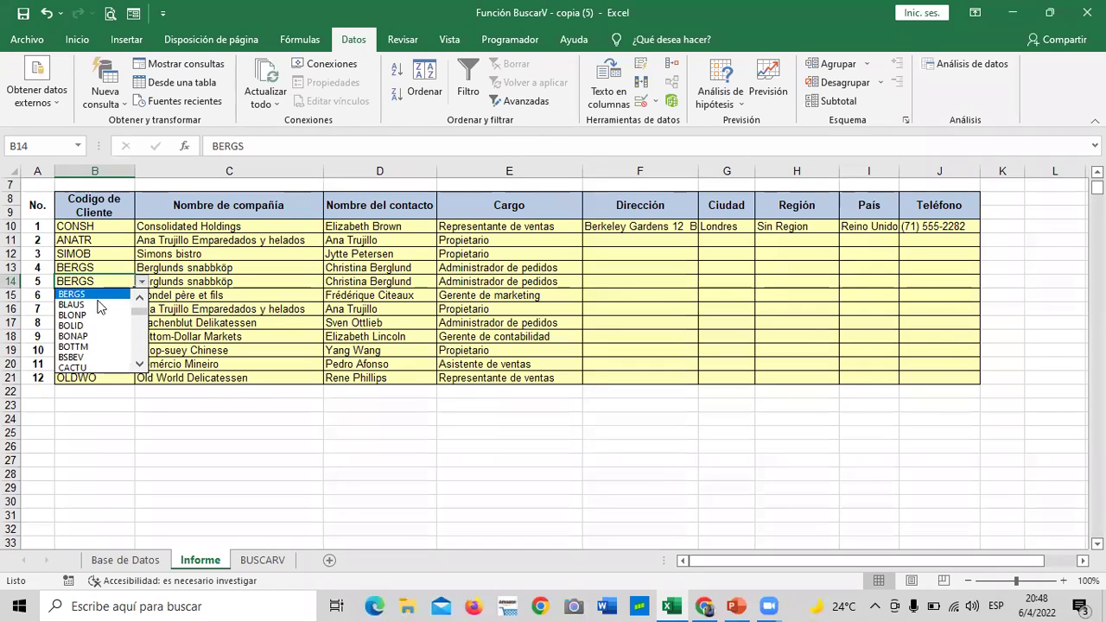
left_click(97, 347)
left_click(98, 350)
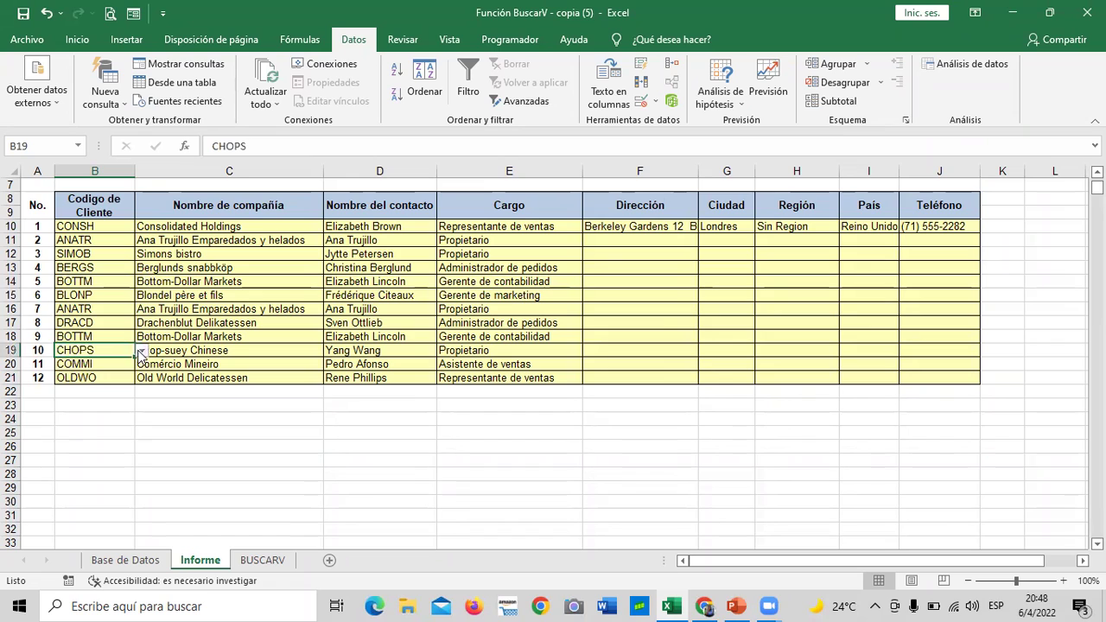
left_click(142, 350)
left_click(137, 380)
left_click_drag(145, 387, 142, 428)
key("Escape")
Step: Set both B10 and B21 to client code ALFKI
left_click(85, 226)
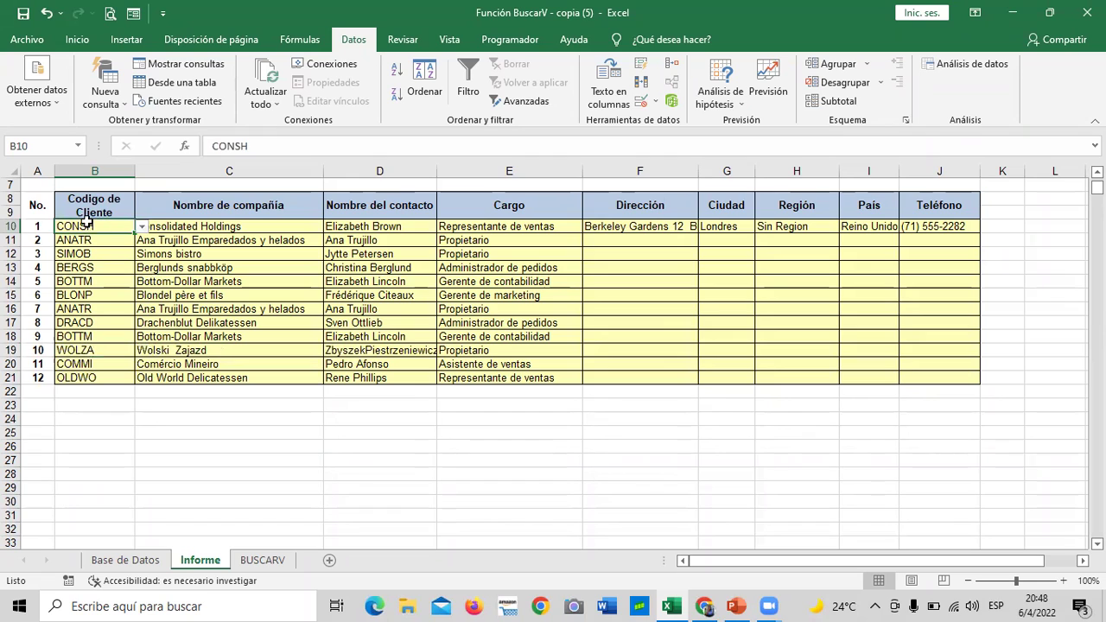
left_click(142, 226)
scroll(138, 238, "down", 2)
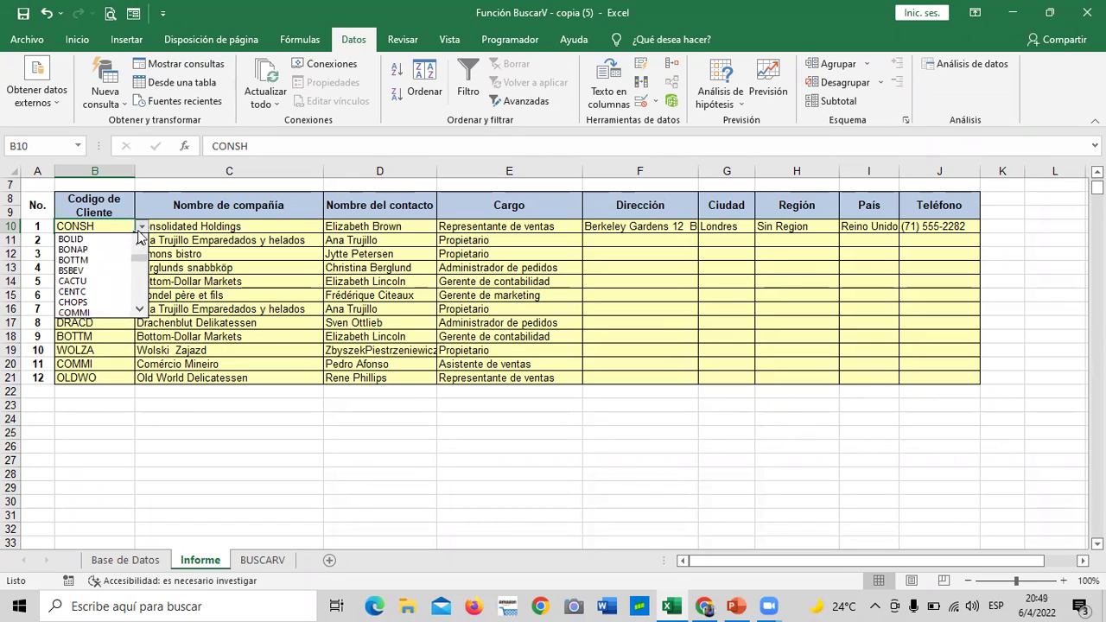
scroll(138, 255, "up", 2)
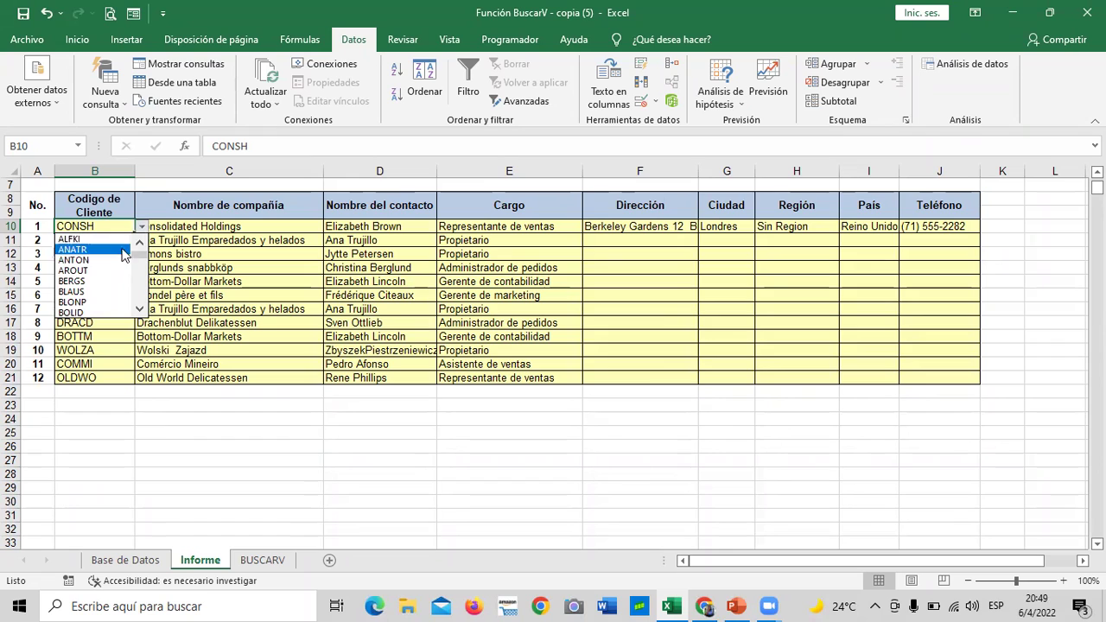
left_click(113, 239)
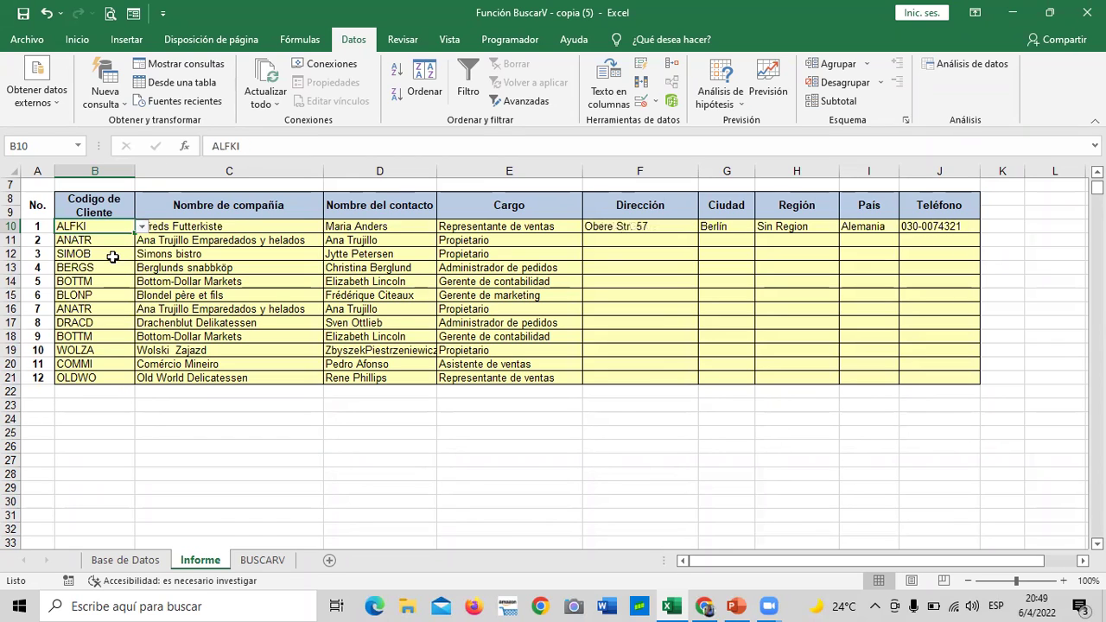
left_click(96, 377)
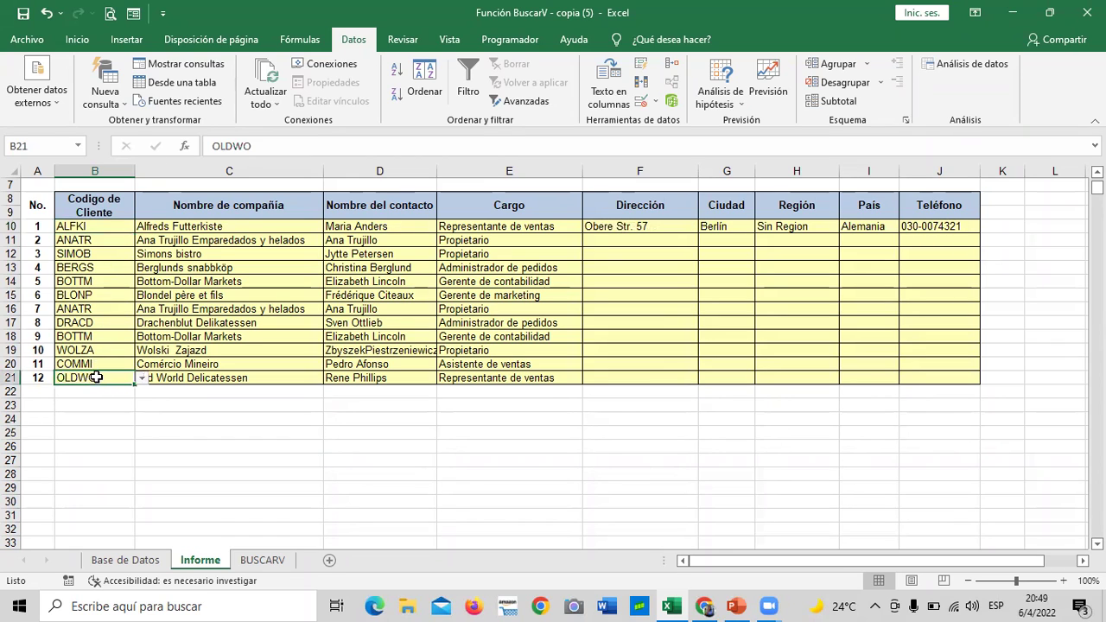
left_click(141, 380)
scroll(140, 399, "down", 1)
scroll(139, 398, "up", 1)
left_click(102, 391)
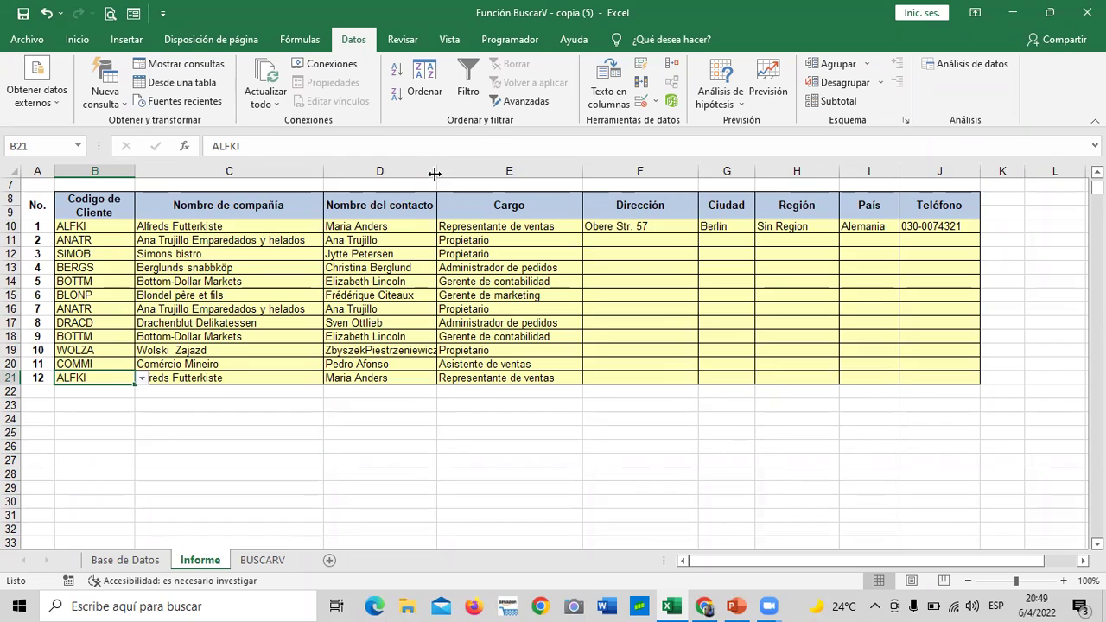
Step: Widen column D (Nombre del contacto) to about 21.29 so contact names fit
left_click_drag(438, 170, 450, 171)
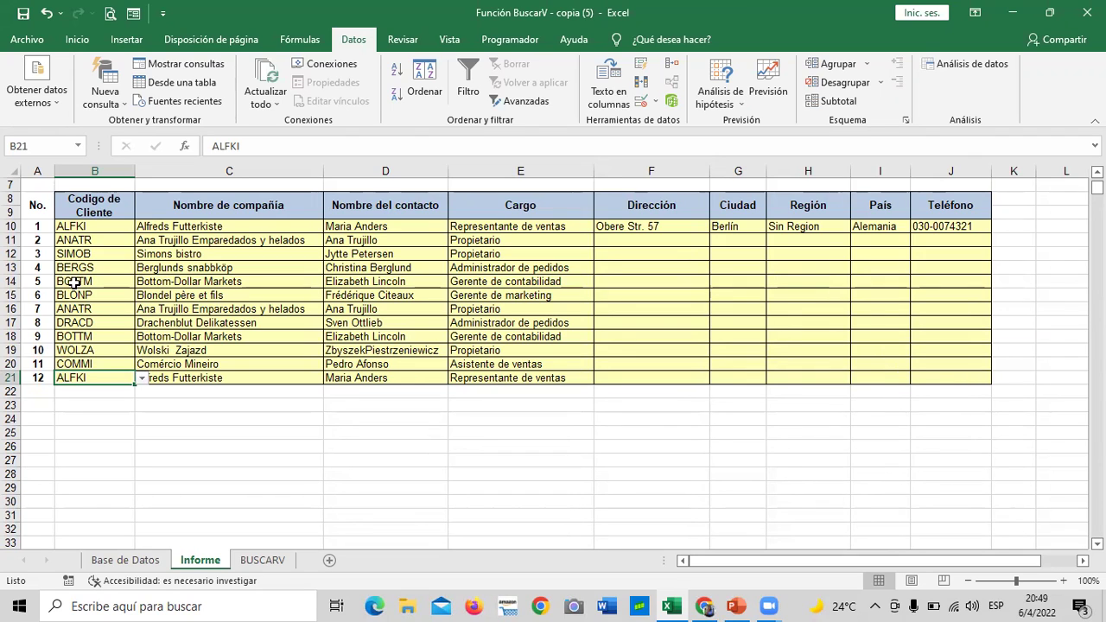
Step: On the Base de Datos sheet, review the last client records, which end at row 94
left_click(146, 563)
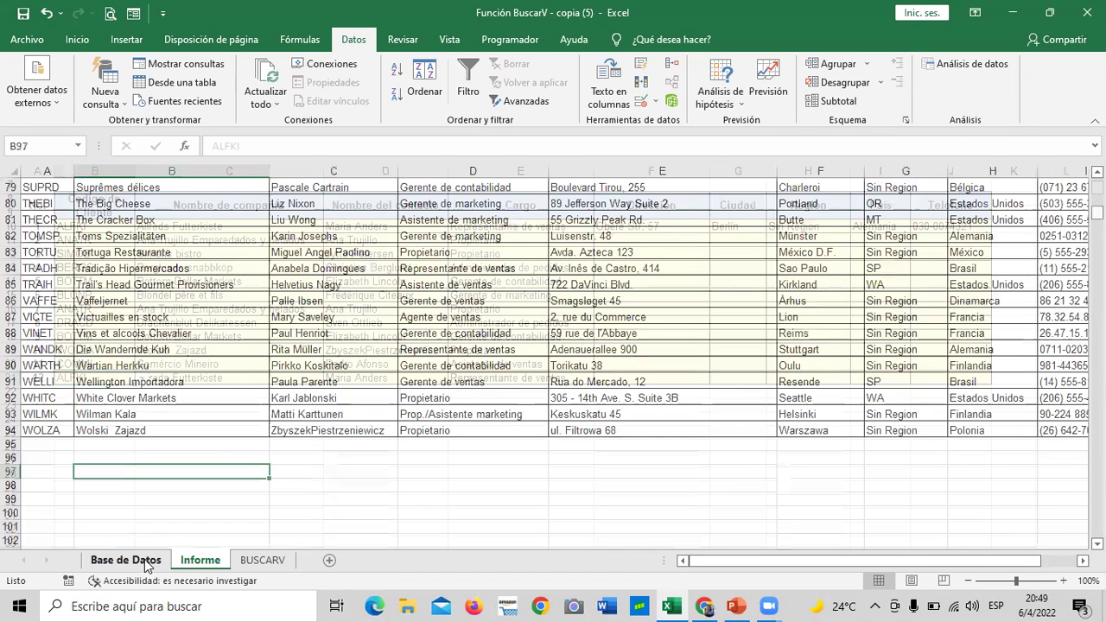
left_click(340, 501)
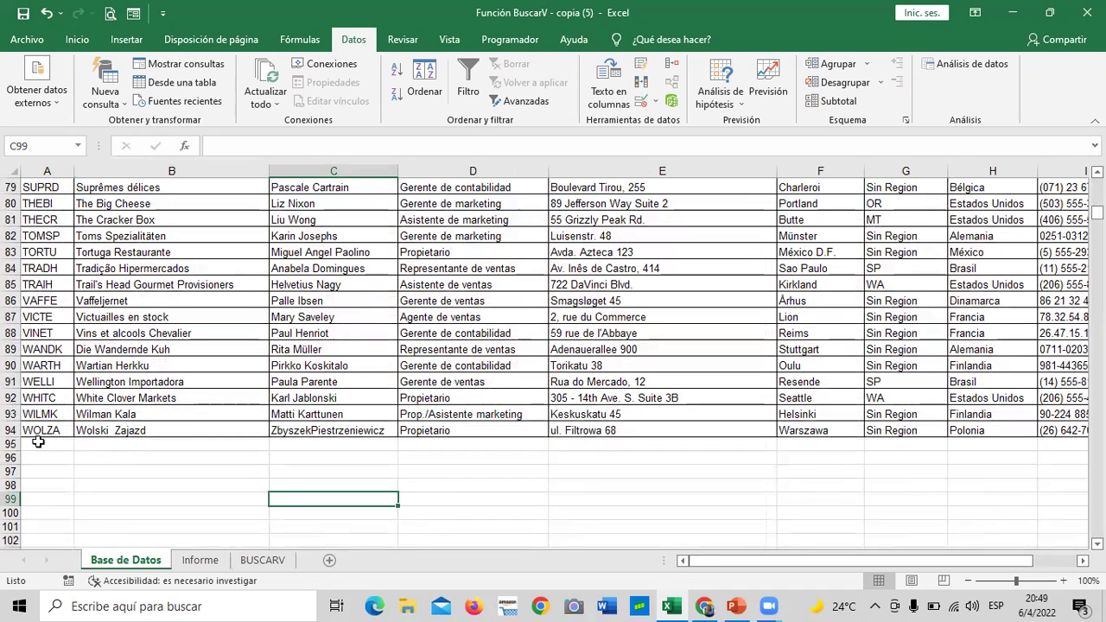
left_click(32, 414)
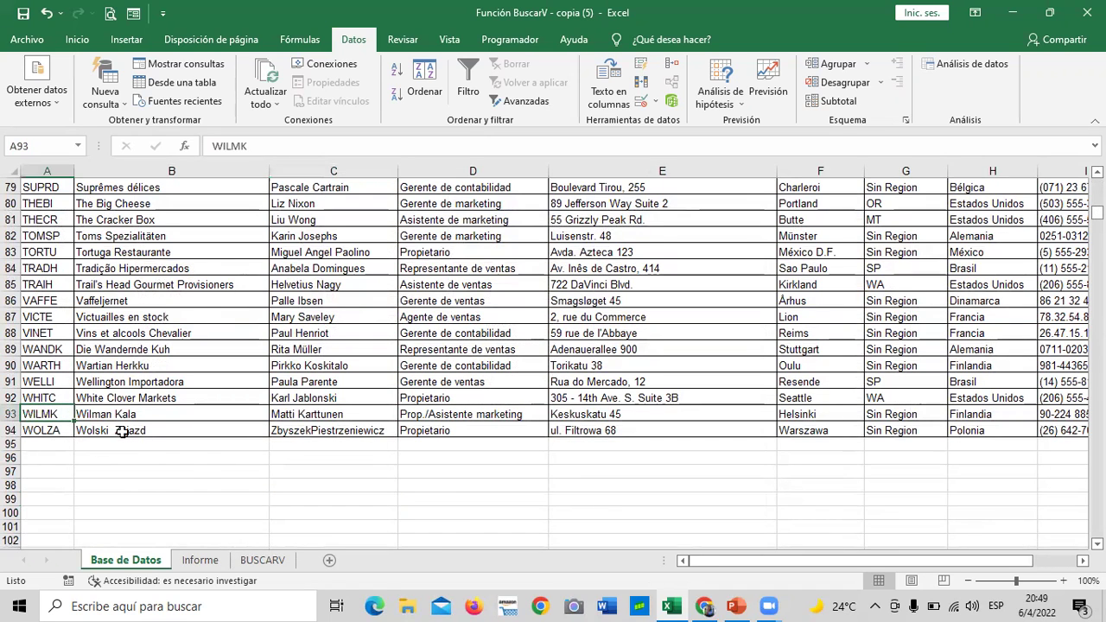
scroll(198, 469, "down", 1)
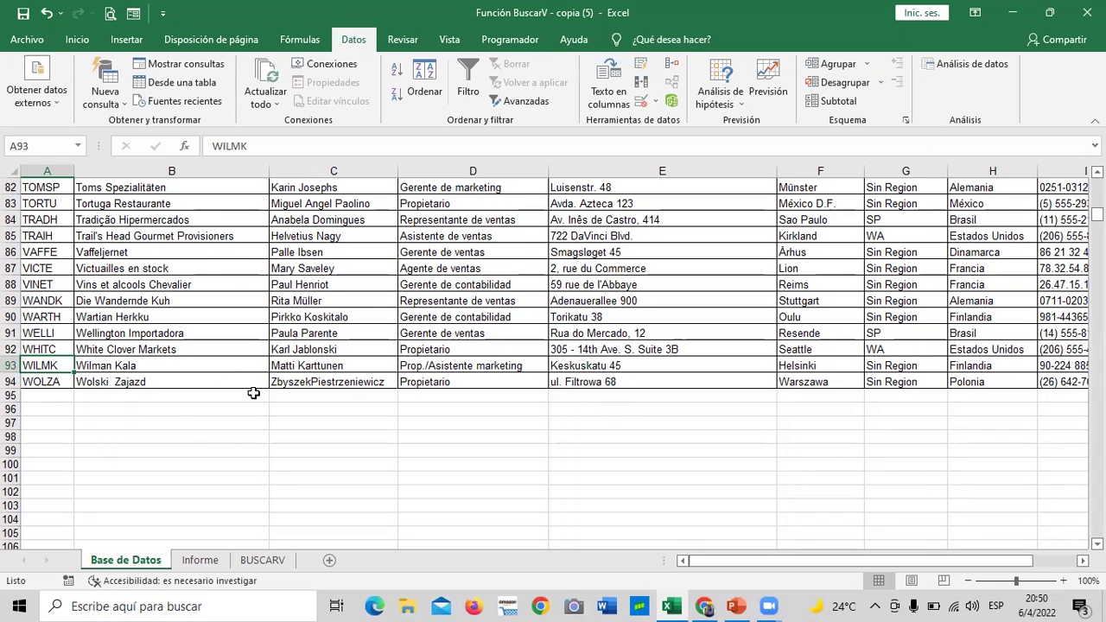
scroll(253, 394, "down", 1)
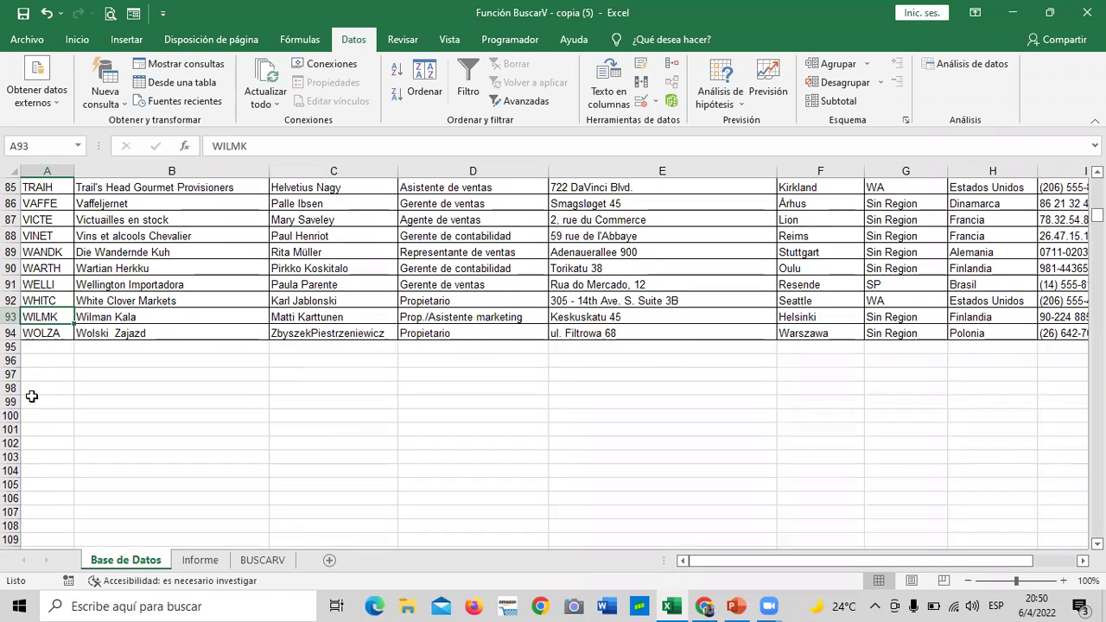
left_click(51, 418)
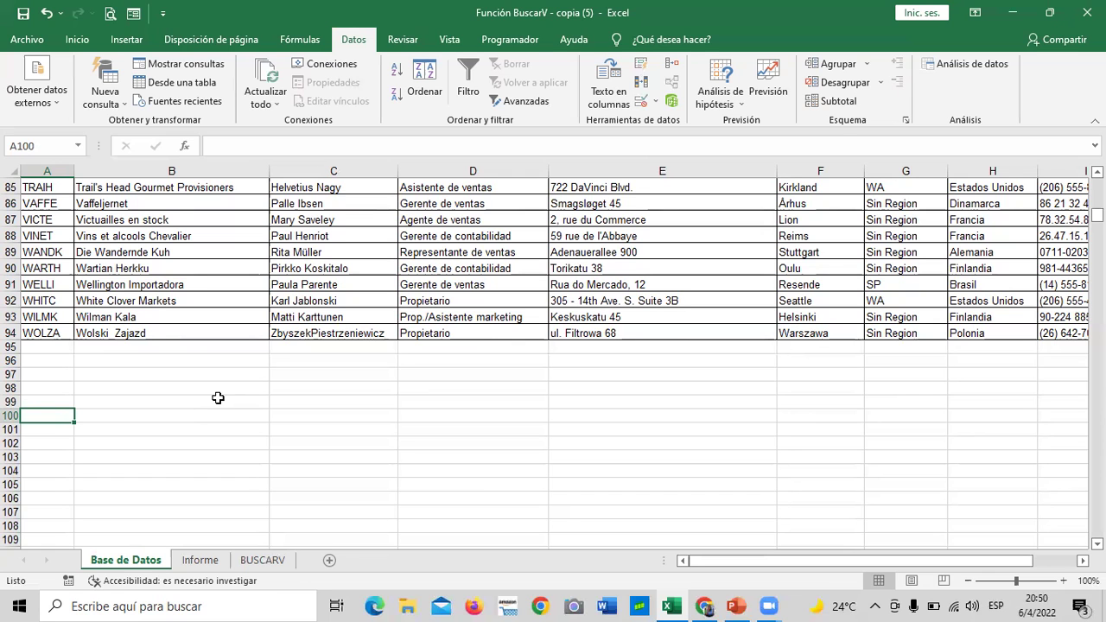
left_click(233, 430)
scroll(240, 435, "up", 2)
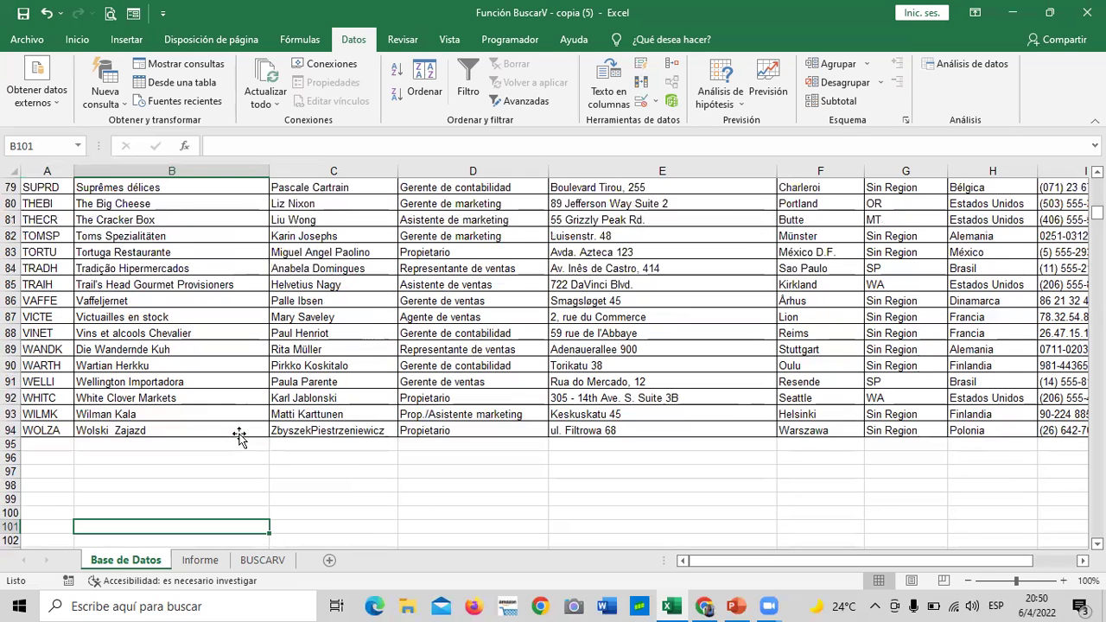
scroll(92, 397, "up", 4)
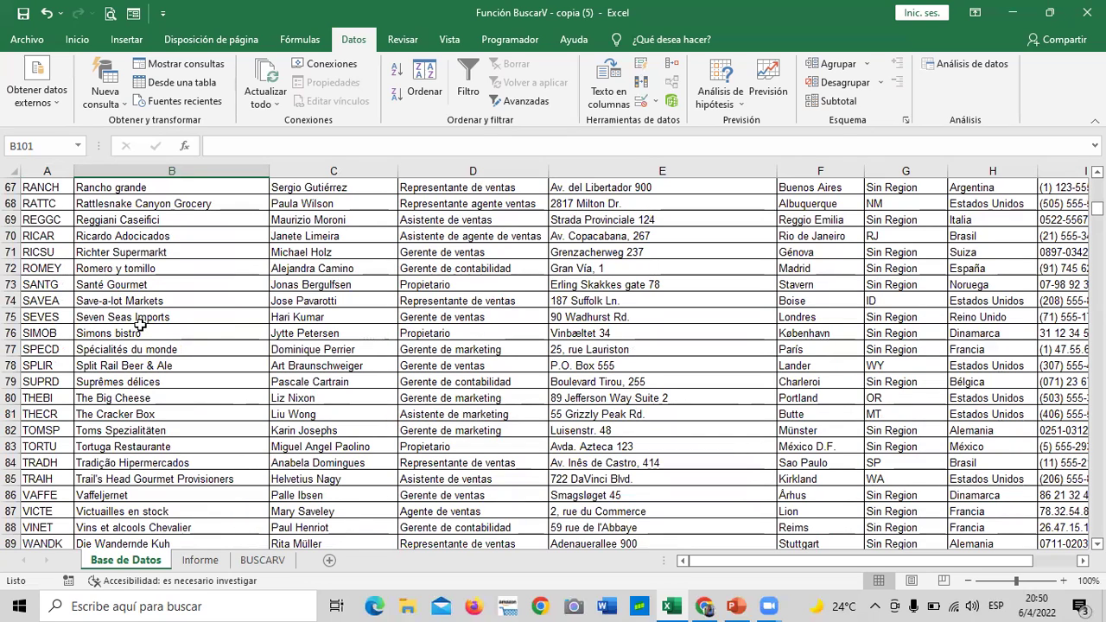
Step: Back on the Informe sheet, change B16's client code to WILMK
left_click(201, 562)
left_click(94, 271)
left_click(108, 310)
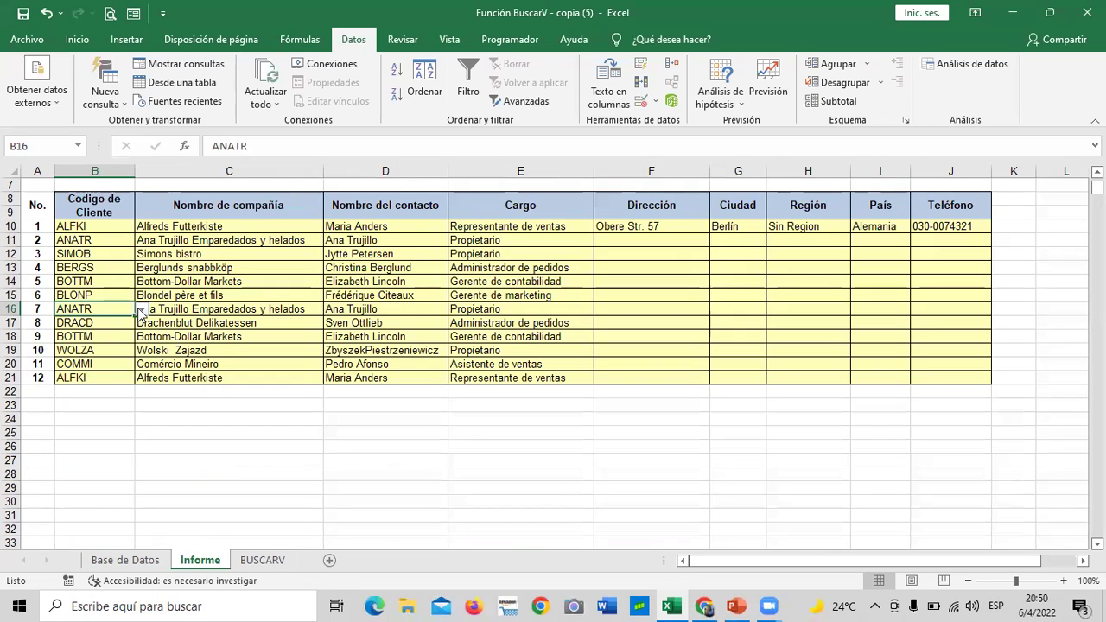
left_click(140, 309)
left_click_drag(138, 346, 138, 385)
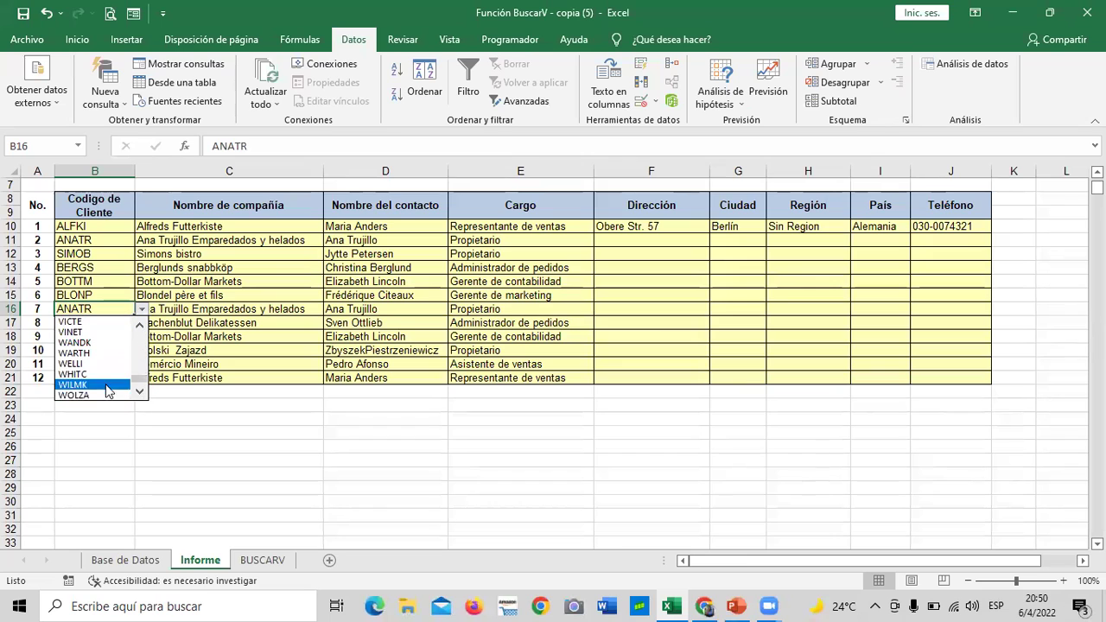
left_click(109, 386)
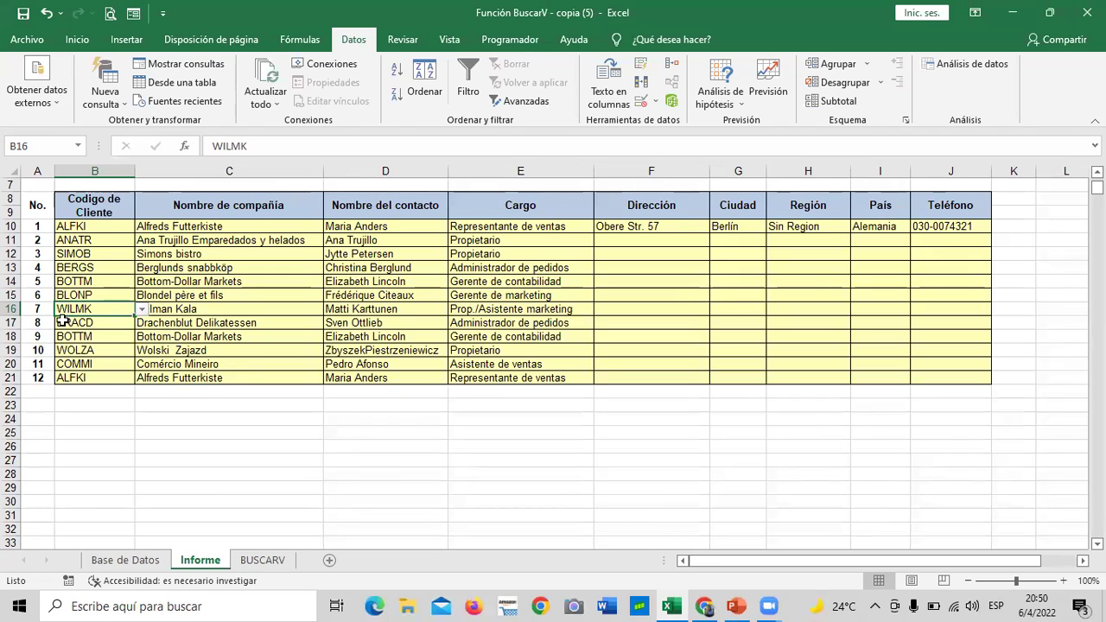
Step: Change B19's client code to WELLI
left_click(94, 350)
left_click(141, 351)
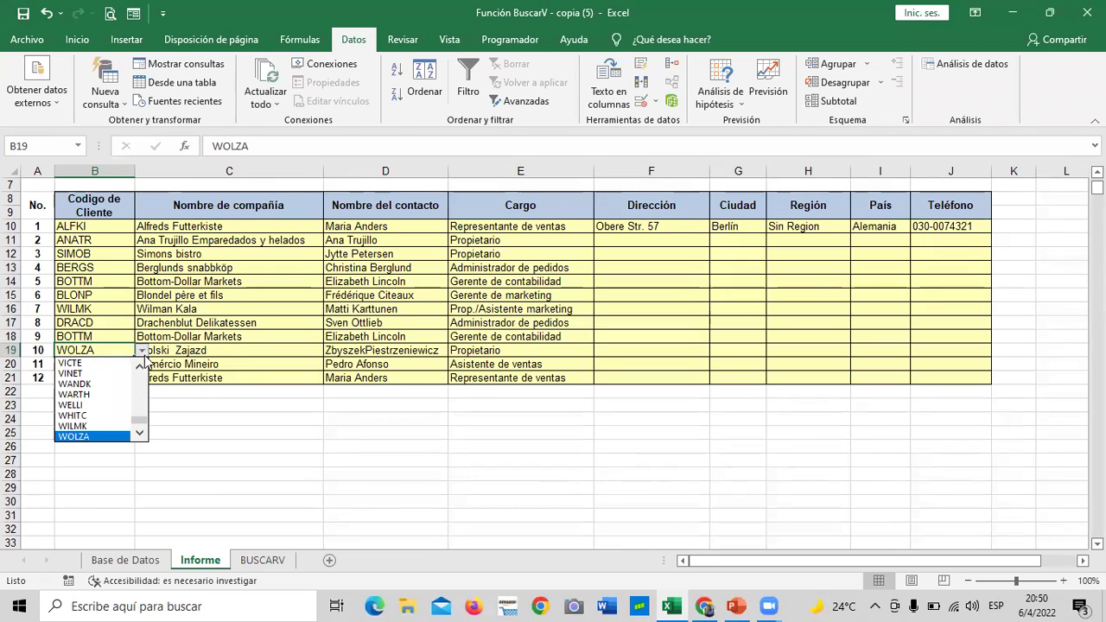
left_click(95, 405)
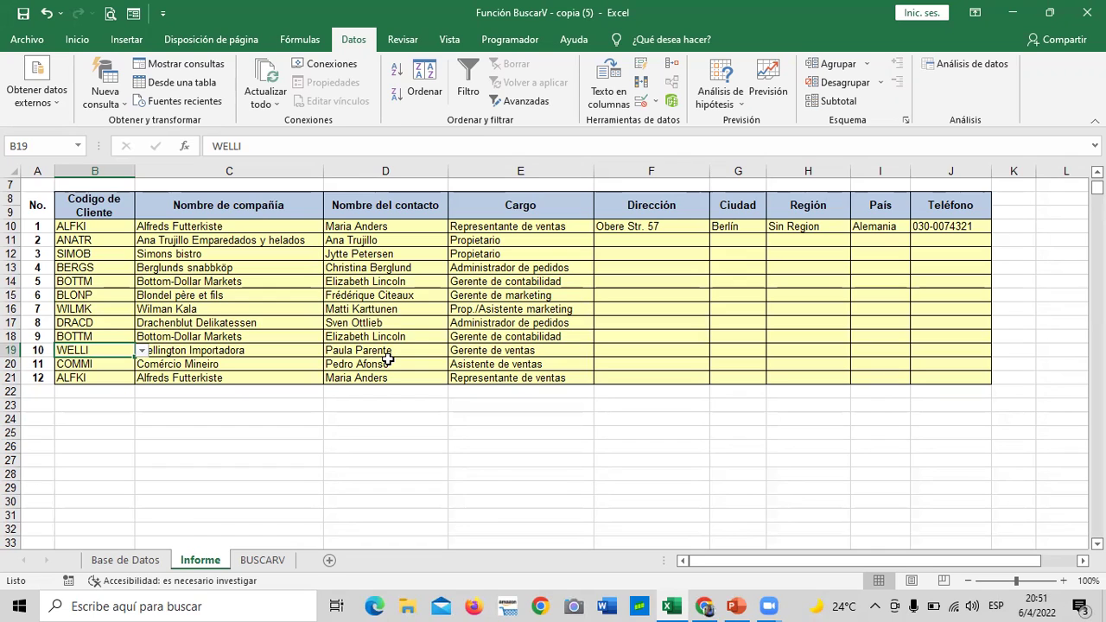
left_click(672, 476)
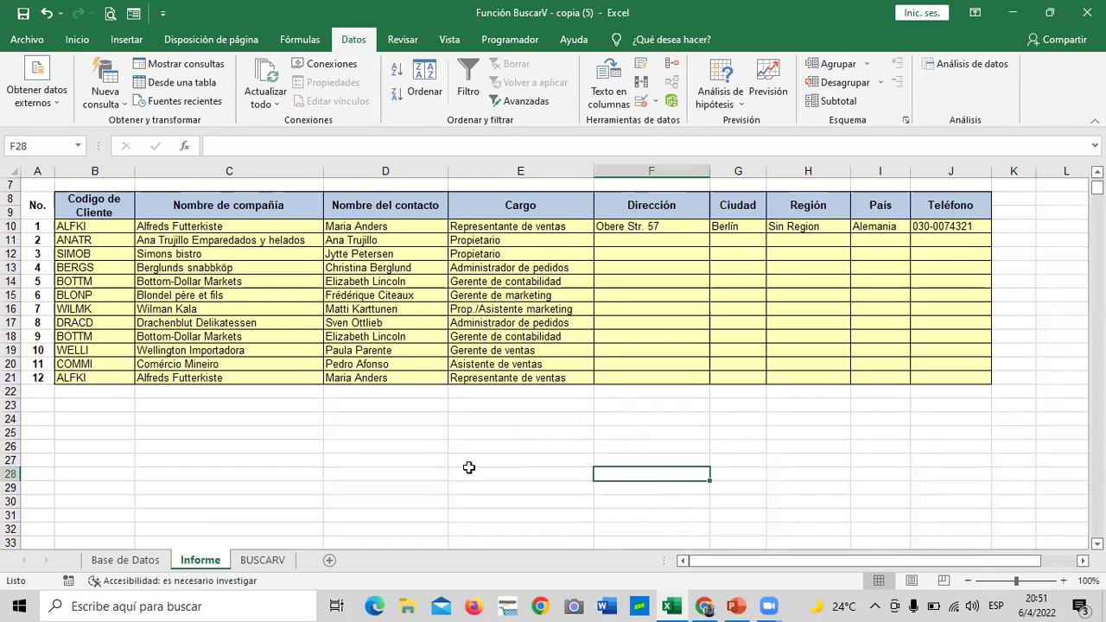
left_click(673, 205)
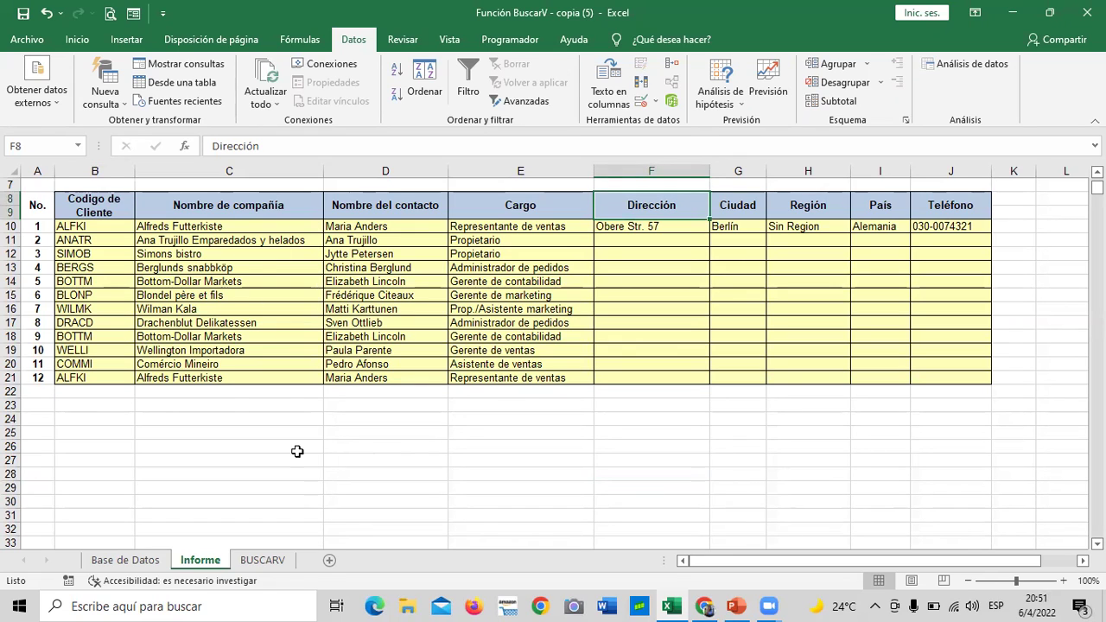
left_click(78, 377)
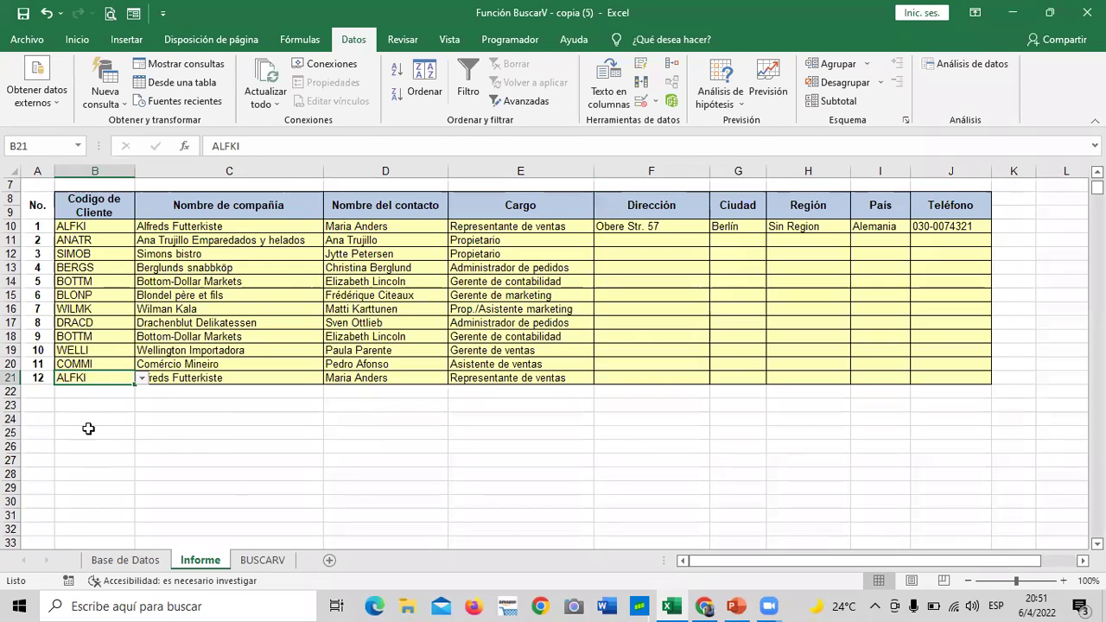
left_click(160, 560)
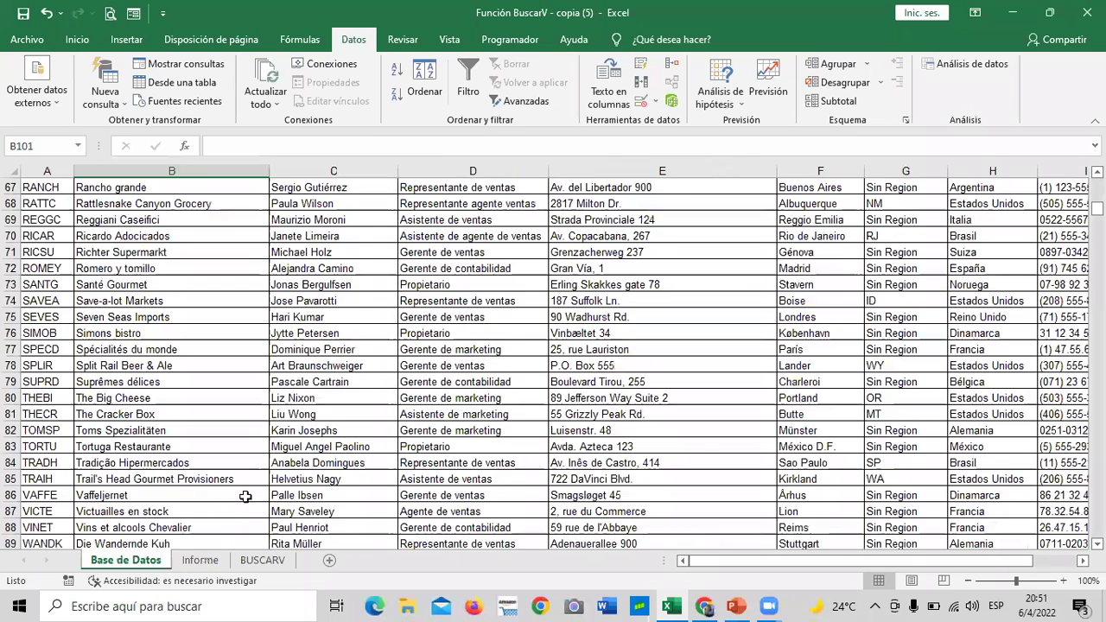
scroll(244, 500, "down", 8)
left_click_drag(472, 278, 762, 392)
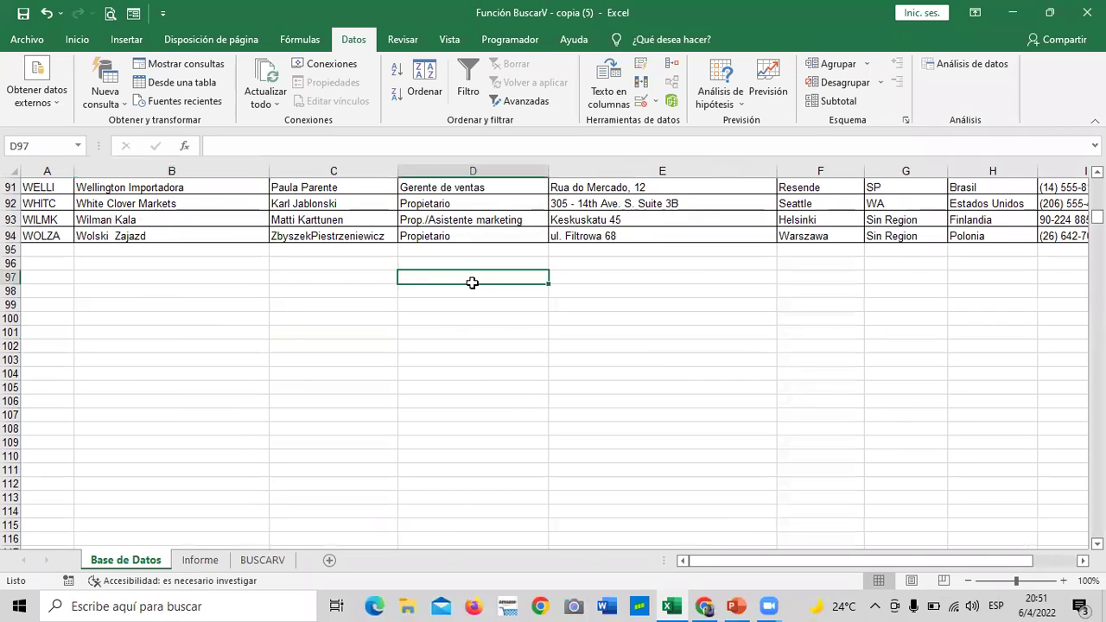
left_click(174, 325)
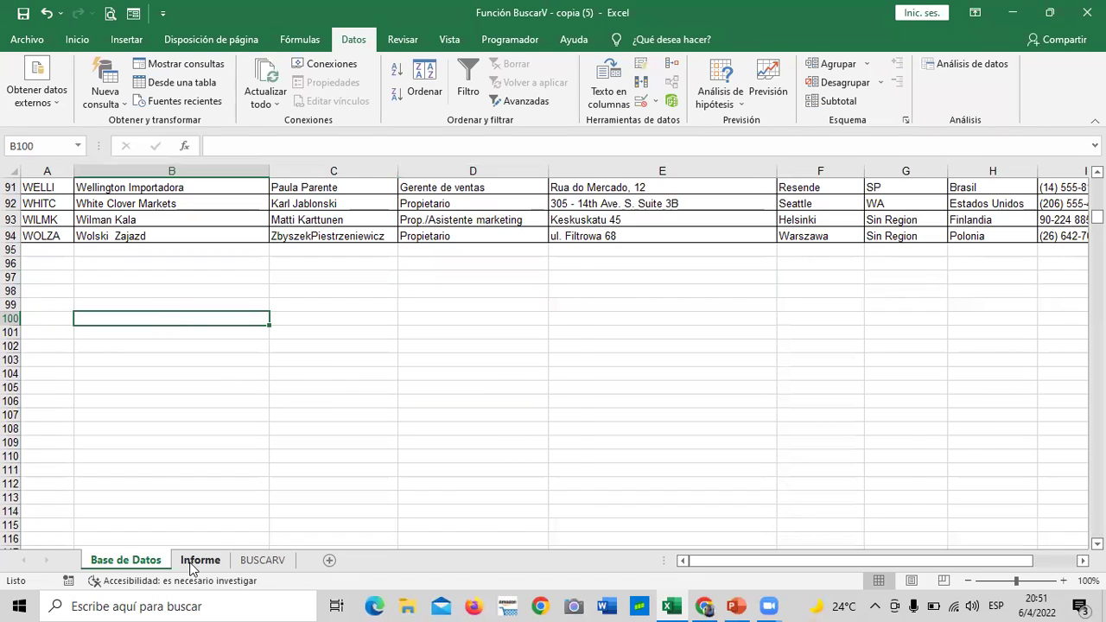
left_click(193, 561)
left_click(250, 226)
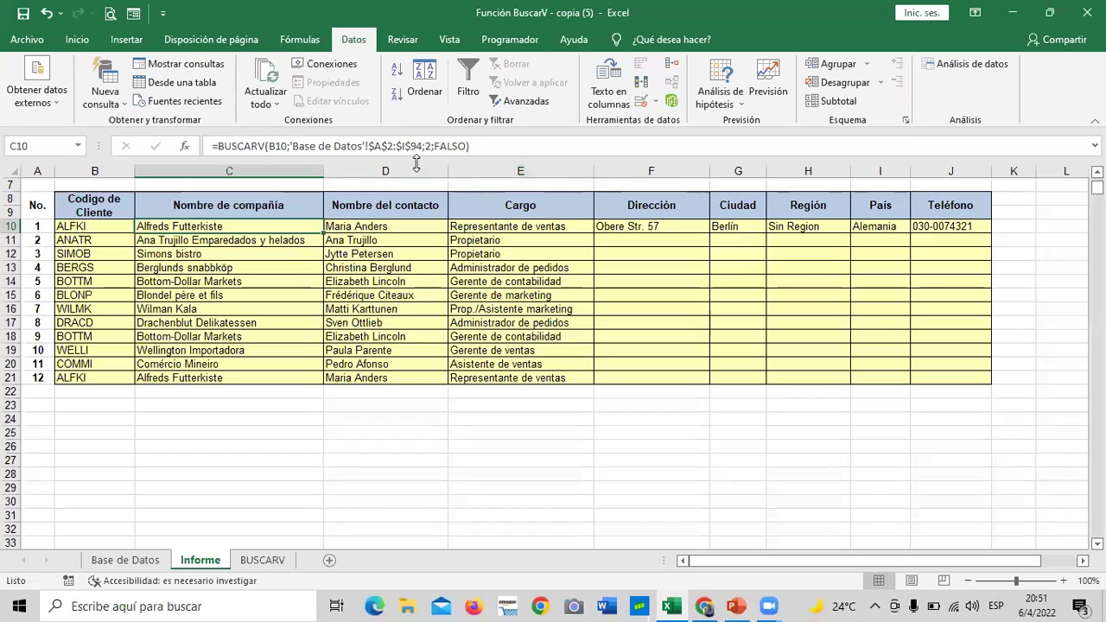
Step: Fill F10's address lookup down to F21 and widen the Dirección column
left_click(673, 226)
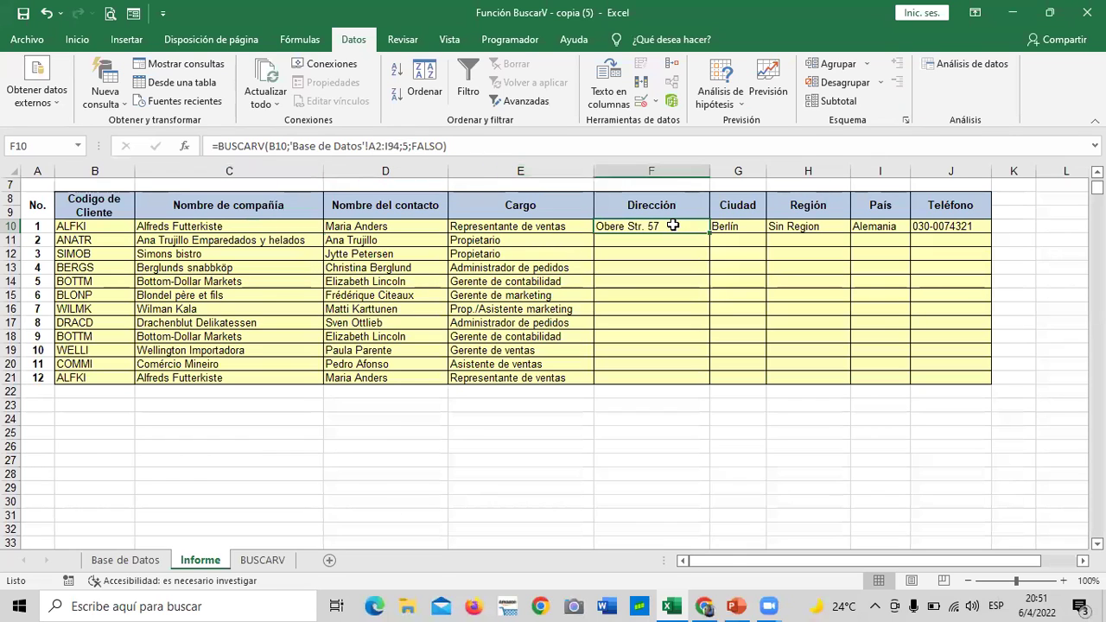
left_click_drag(710, 233, 711, 385)
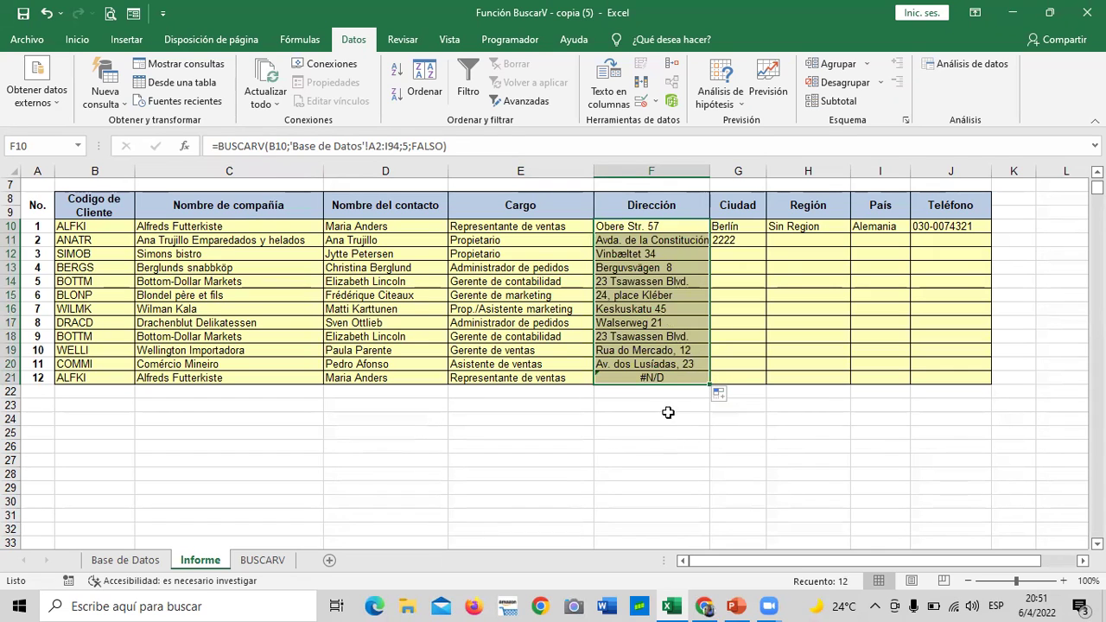
left_click(629, 376)
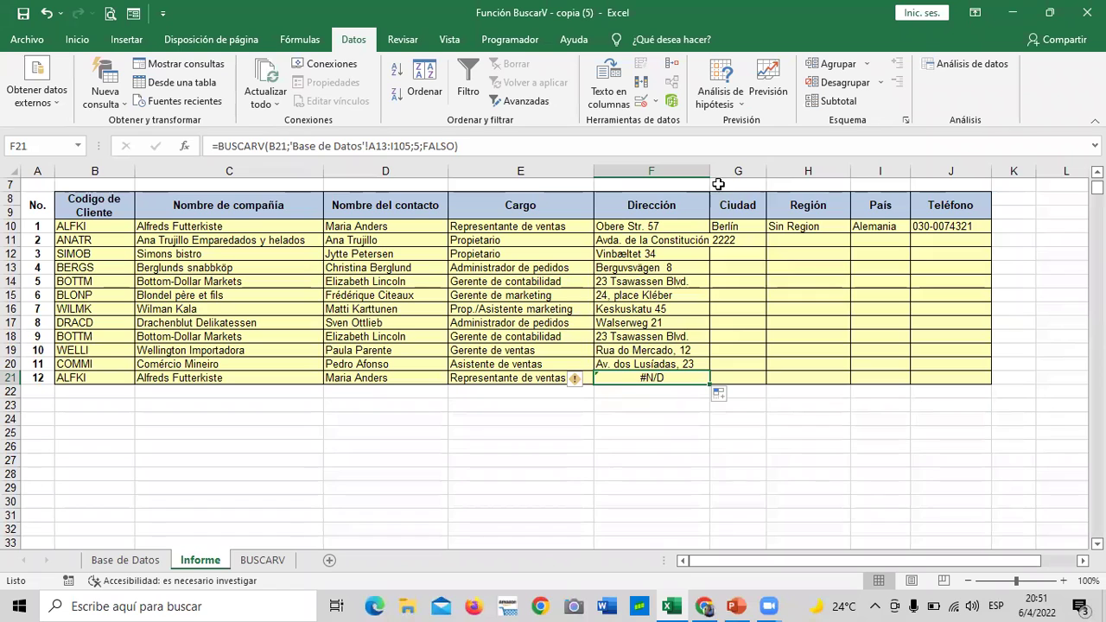
left_click_drag(711, 171, 739, 174)
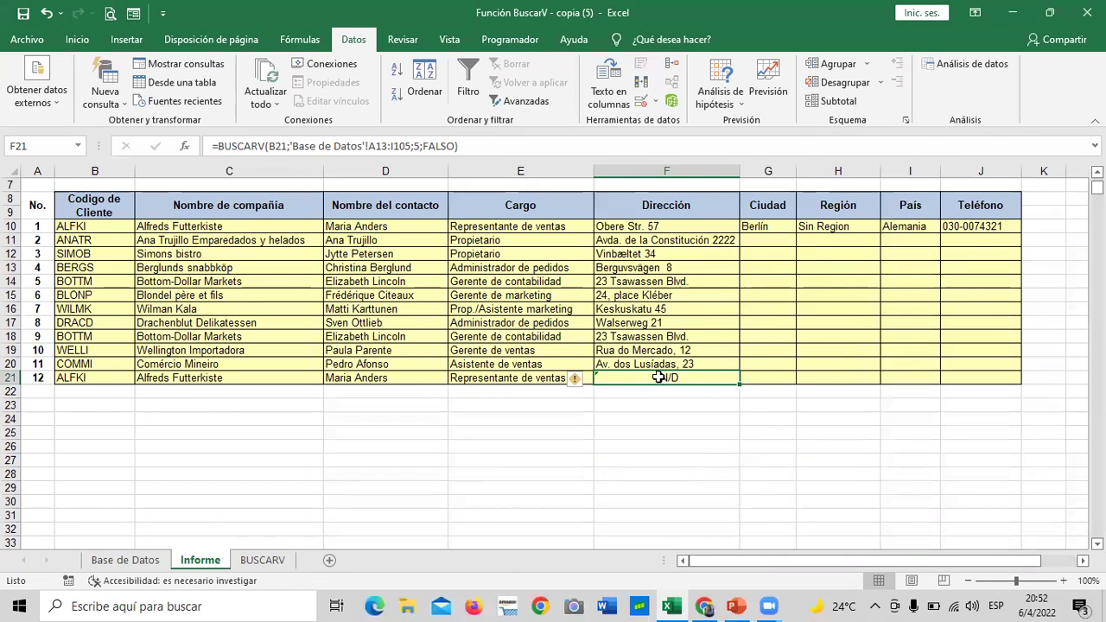
Step: Clear F21's #N/D and delete the copied address formulas below F10
left_click(467, 145)
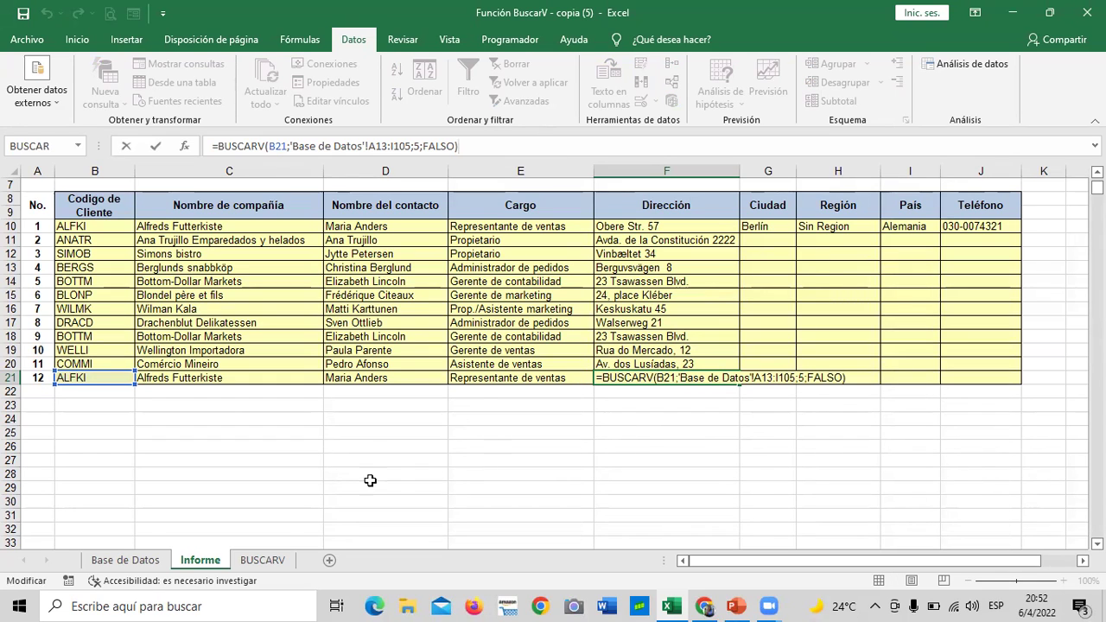
left_click(598, 472)
left_click(667, 377)
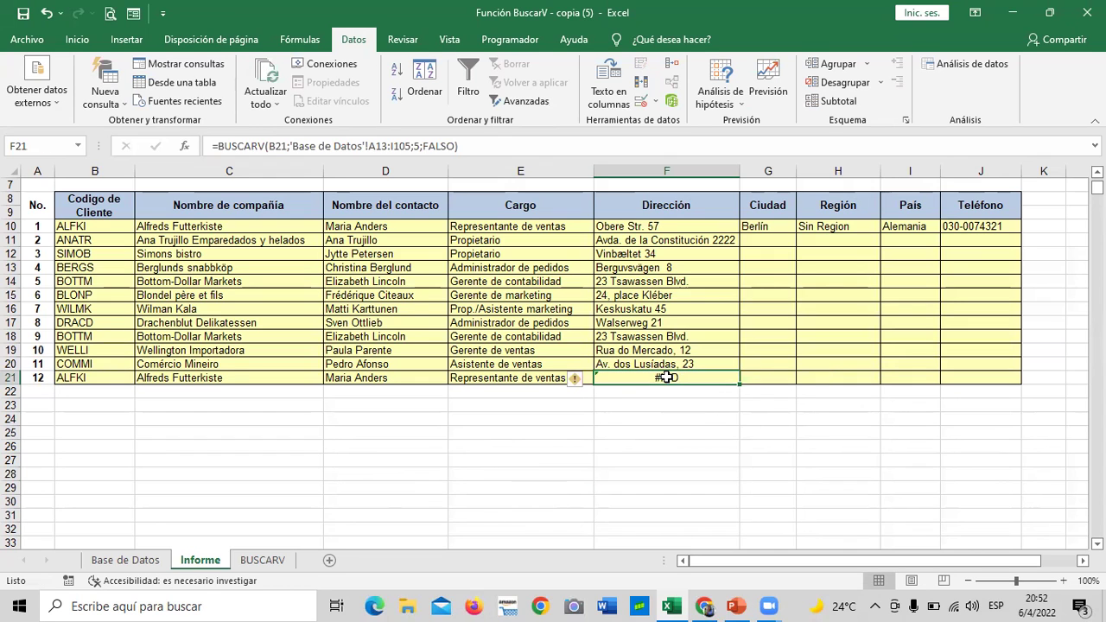
key("F2")
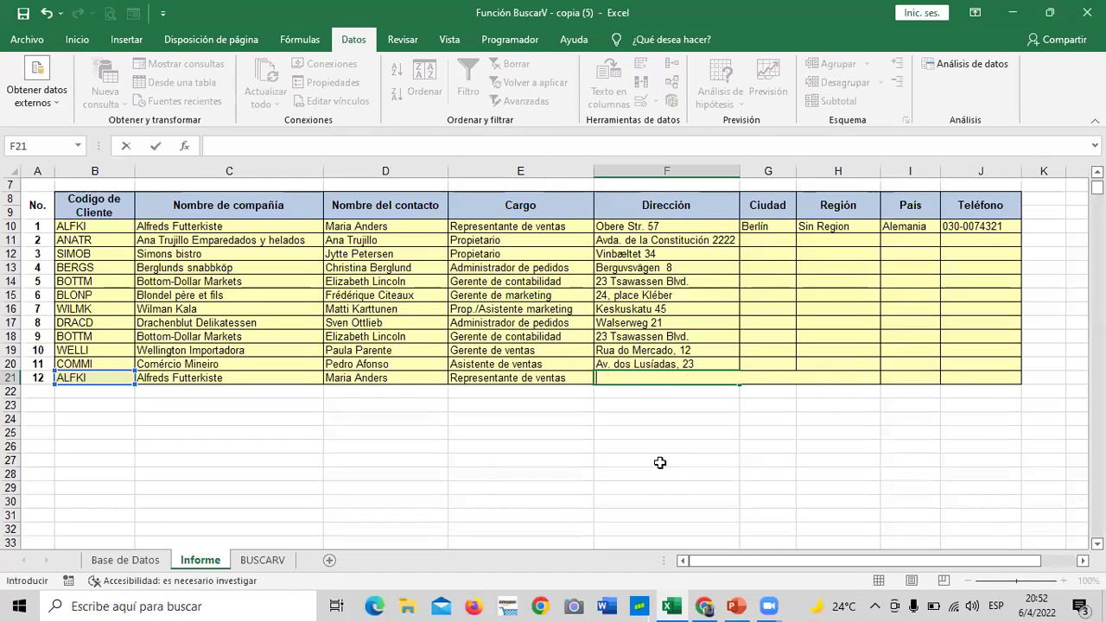
key("Return")
left_click_drag(665, 226, 663, 364)
key("Delete")
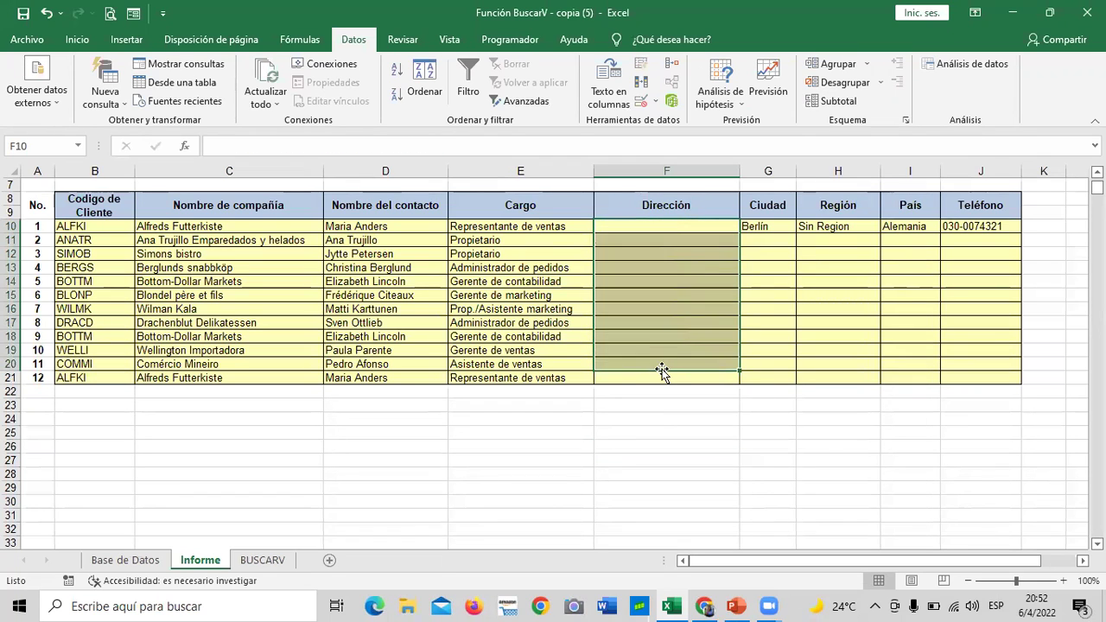
left_click(657, 419)
Step: Paste back into F10, then clear F11:F21 again, leaving Obere Str. 57 in F10
left_click(649, 227)
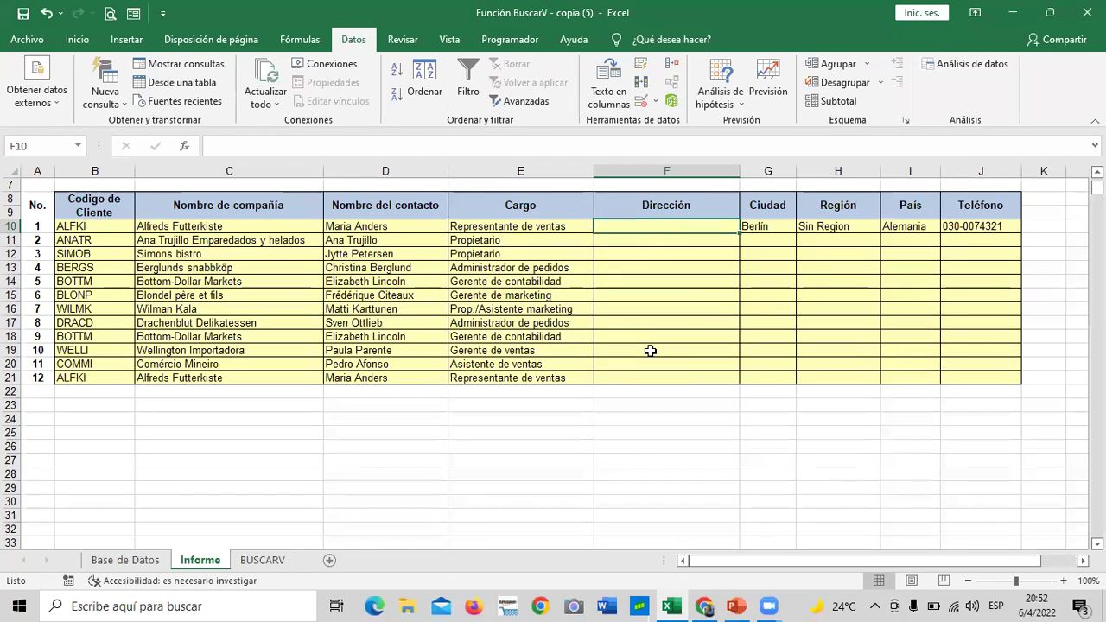
left_click(581, 146)
type("=BUSCARV(B10;'Base de Datos'!A2:I94;5;FALSO)")
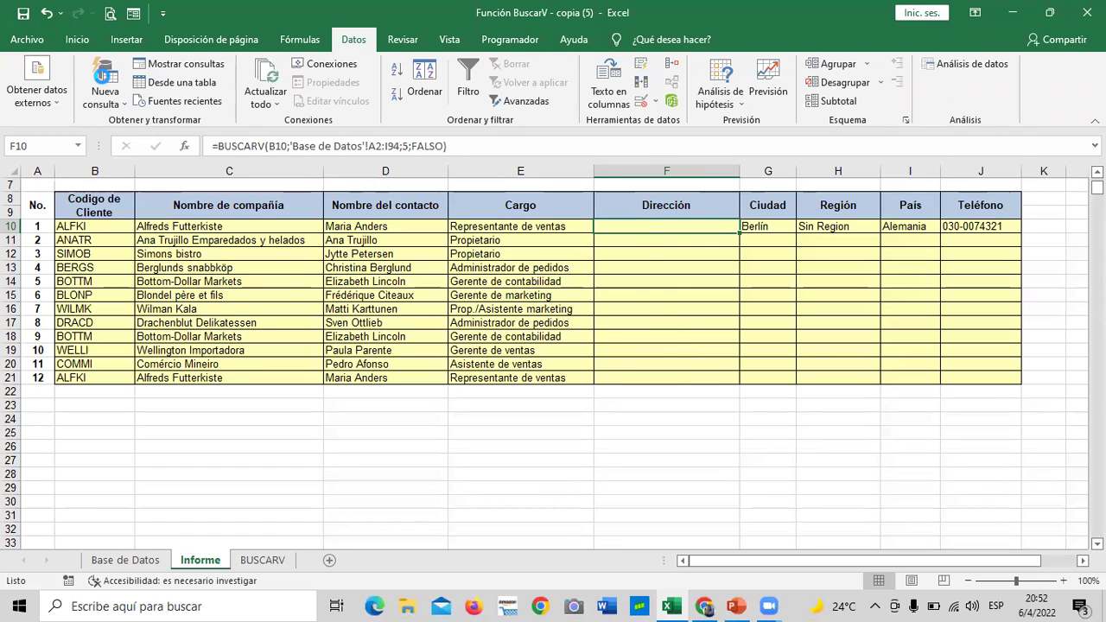
key("Return")
left_click(596, 441)
left_click_drag(700, 240, 695, 378)
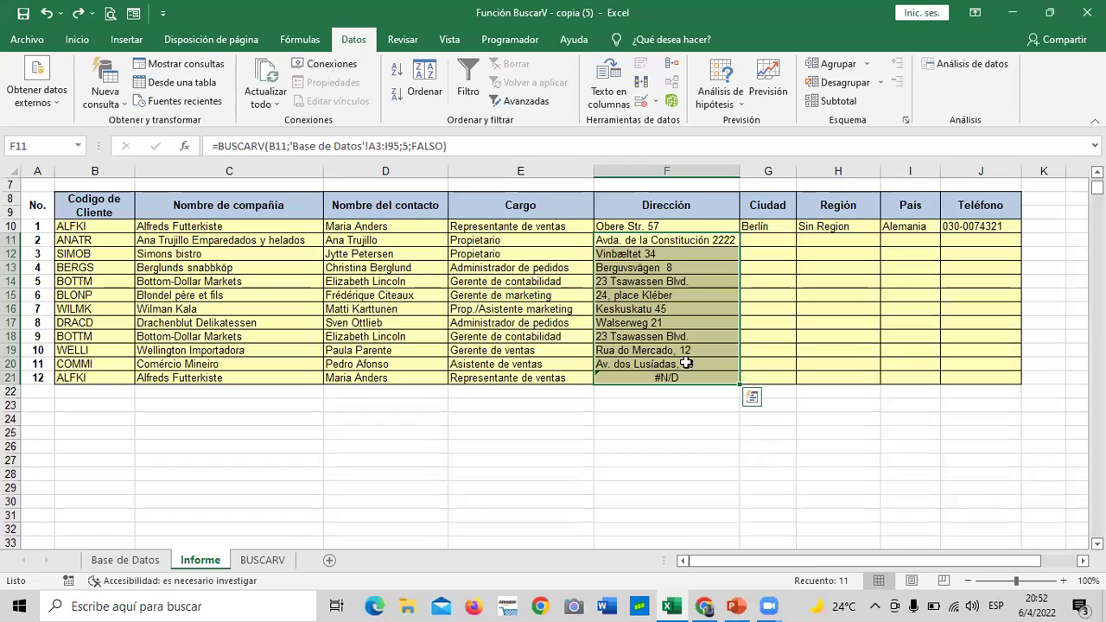
key("Delete")
left_click(697, 322)
left_click(680, 227)
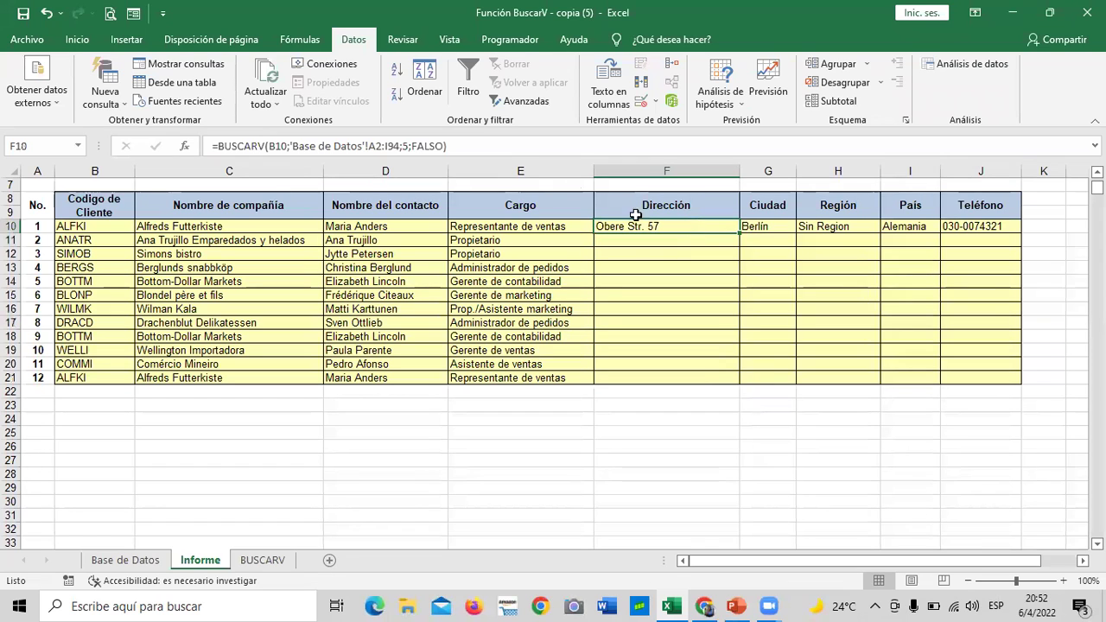
Step: Anchor F10's Dirección lookup to 'Base de Datos'!$A$2:$I$94 and fill it down to F21
left_click(369, 146)
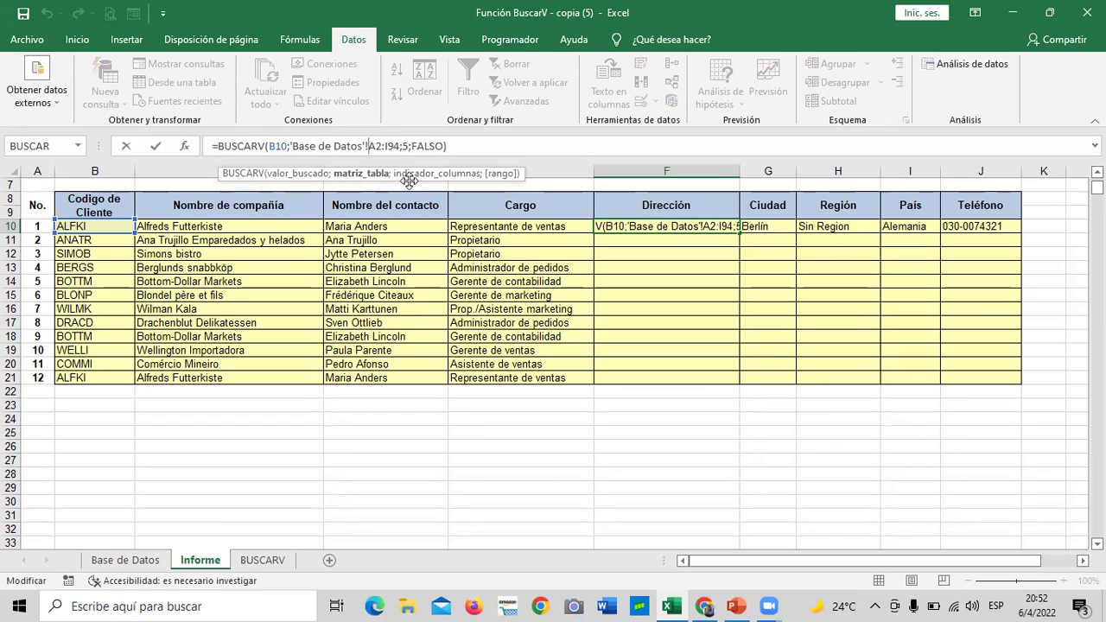
type("$A")
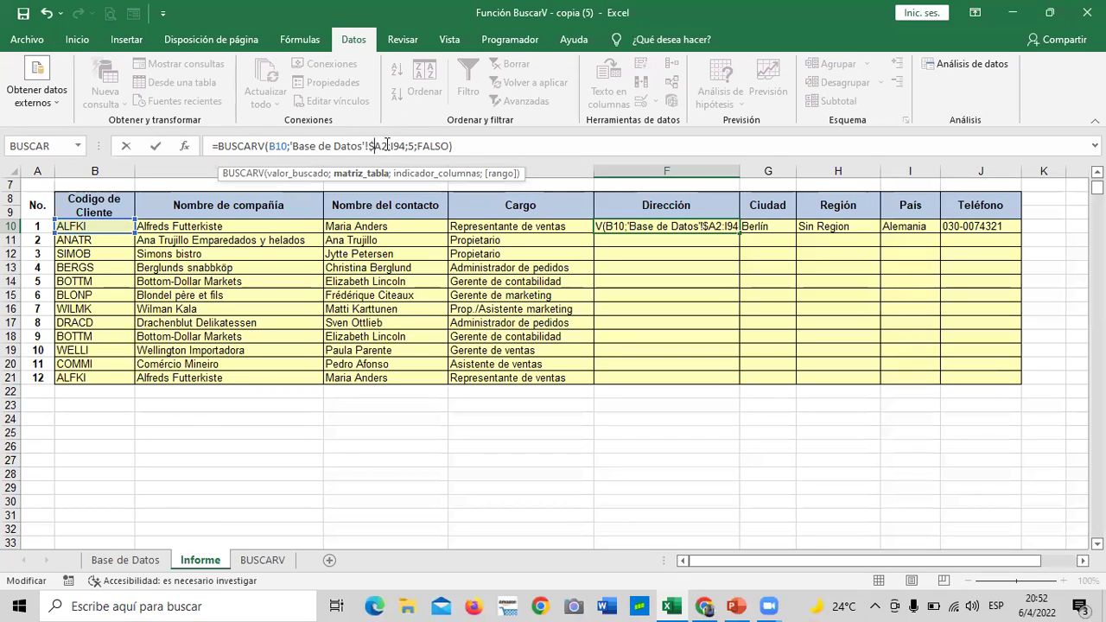
type("$2:")
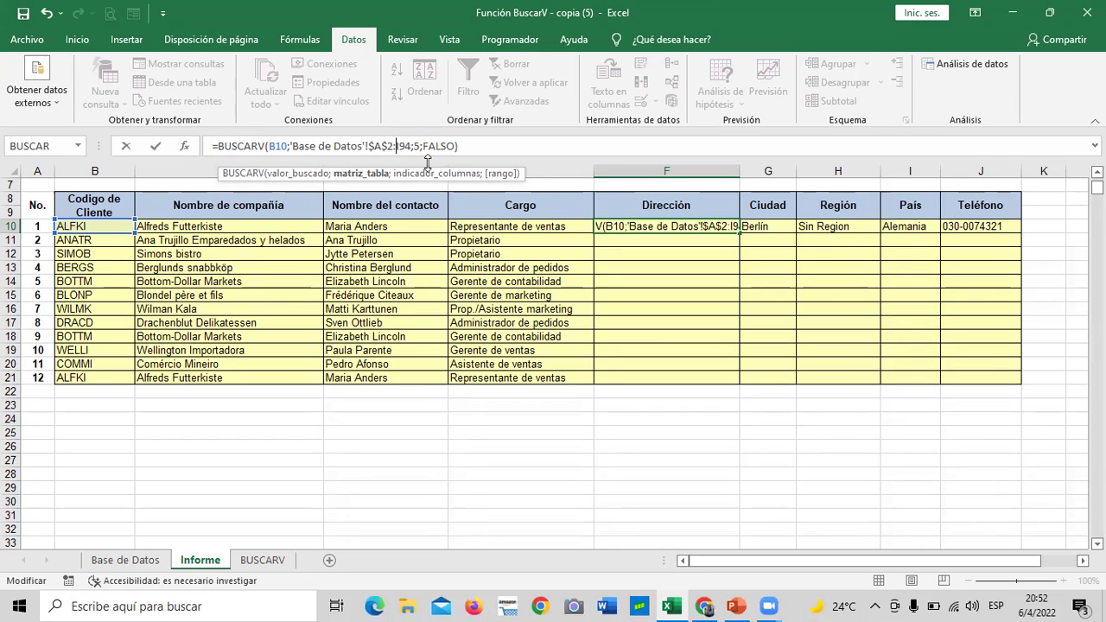
type("$")
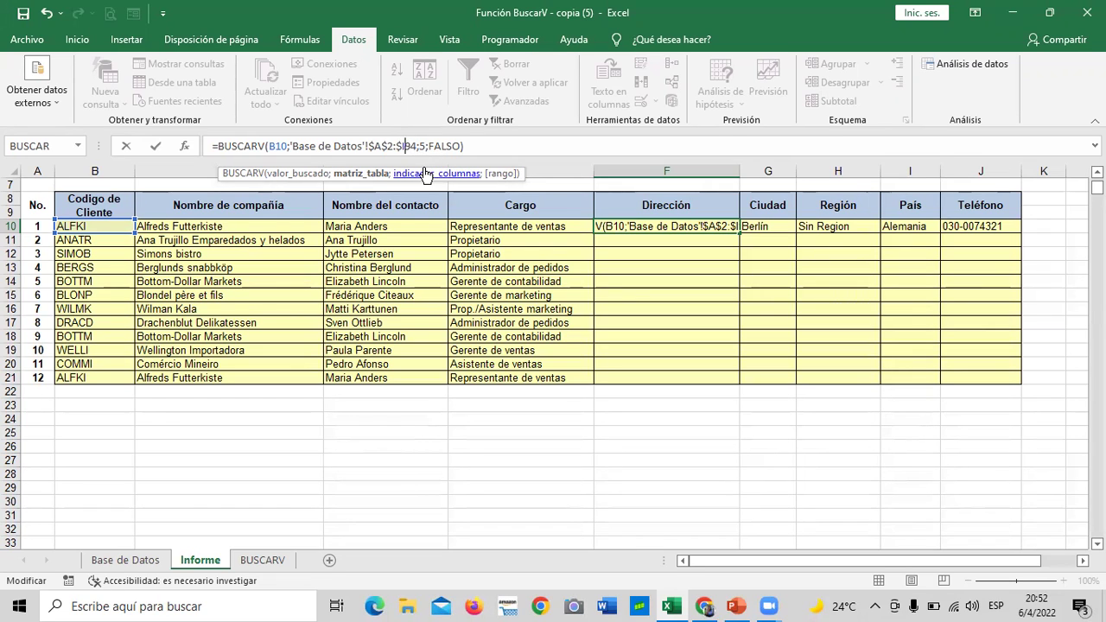
type("$")
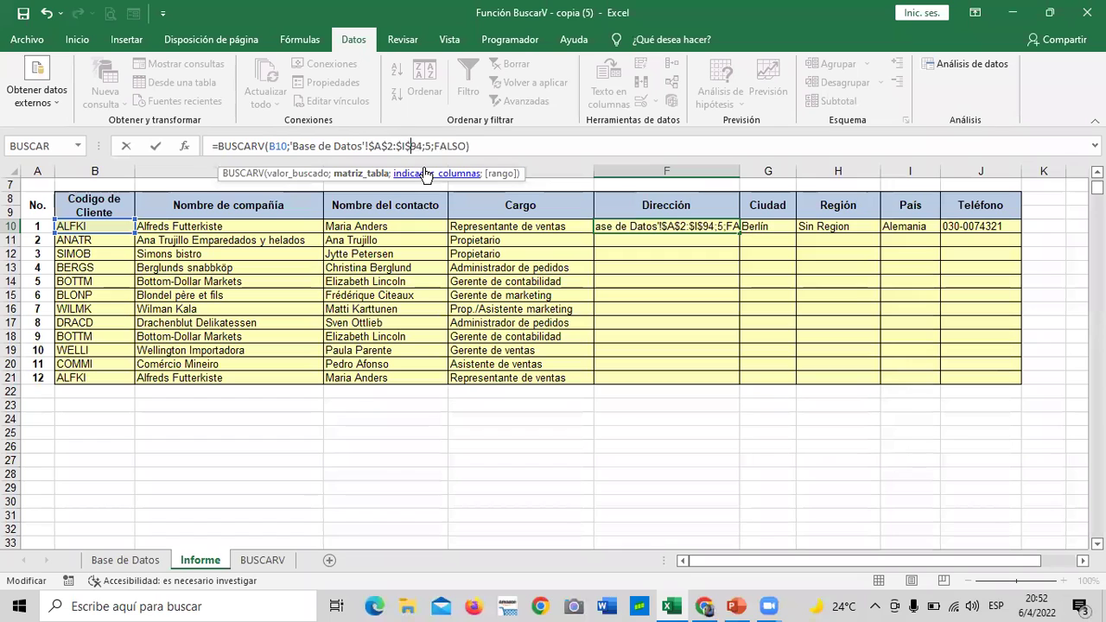
key("Return")
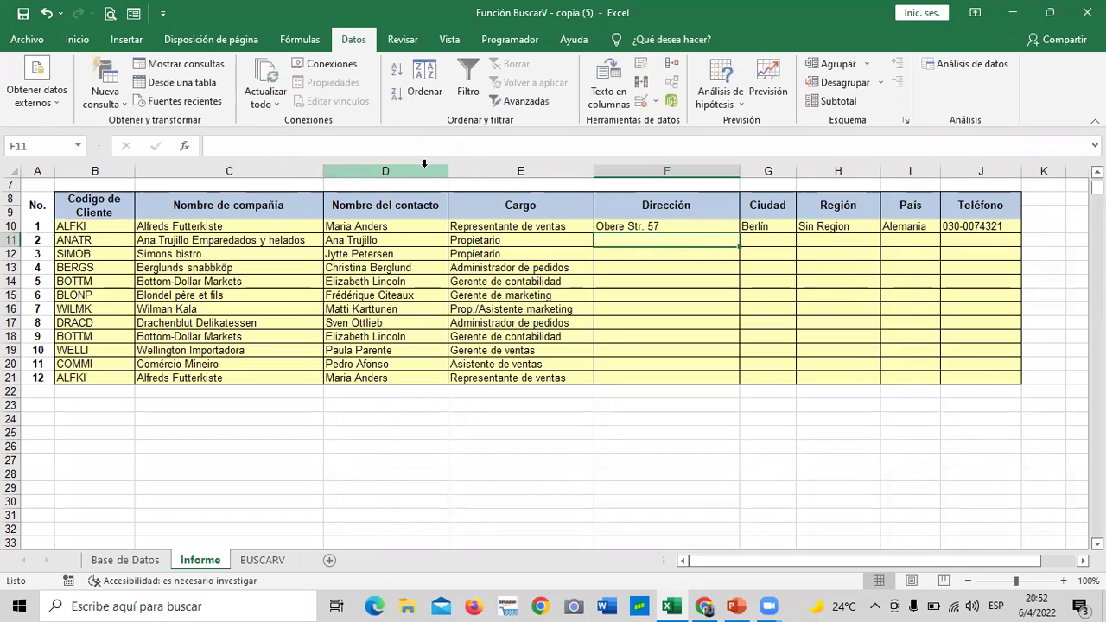
left_click(644, 227)
left_click_drag(741, 247, 745, 382)
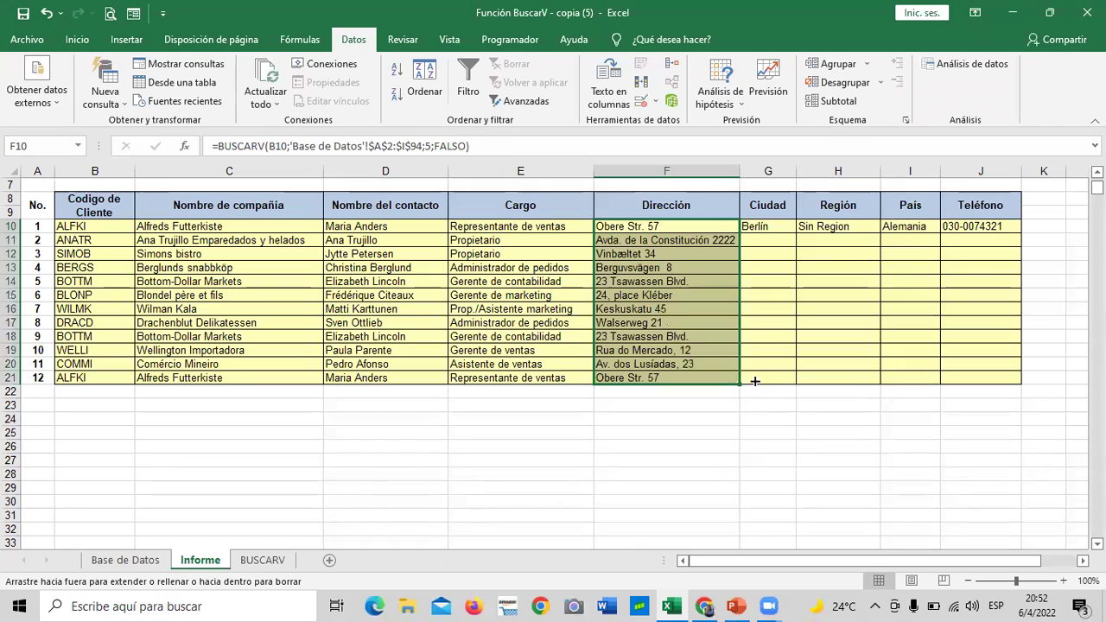
left_click(780, 226)
Step: Change G10's Ciudad lookup range to the absolute 'Base de Datos'!$A$2:$I$94
left_click_drag(797, 172, 804, 171)
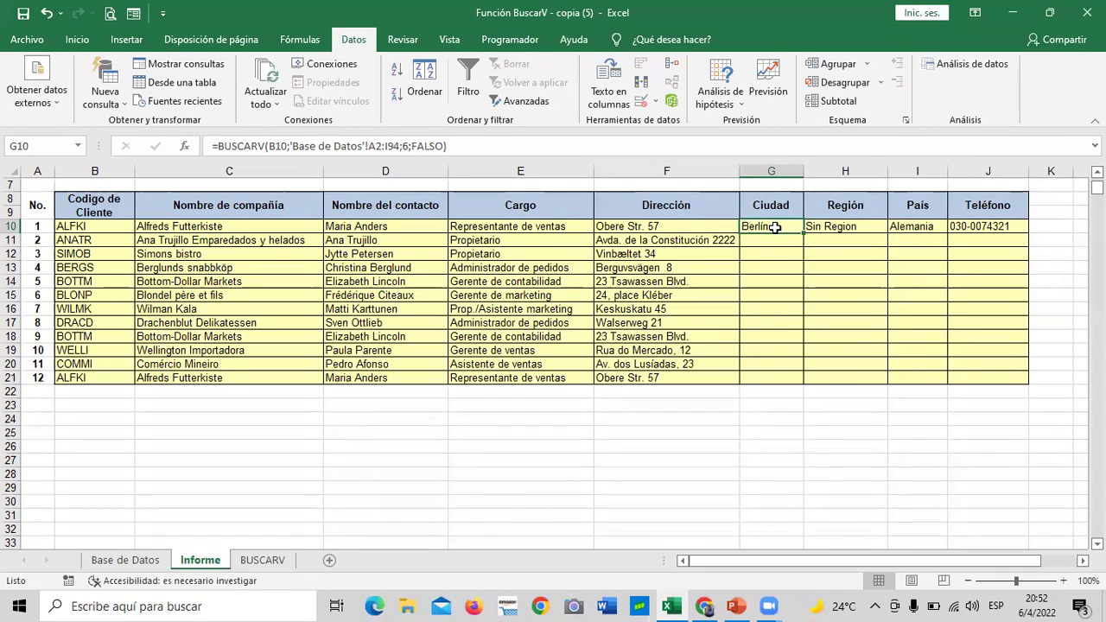
left_click(370, 147)
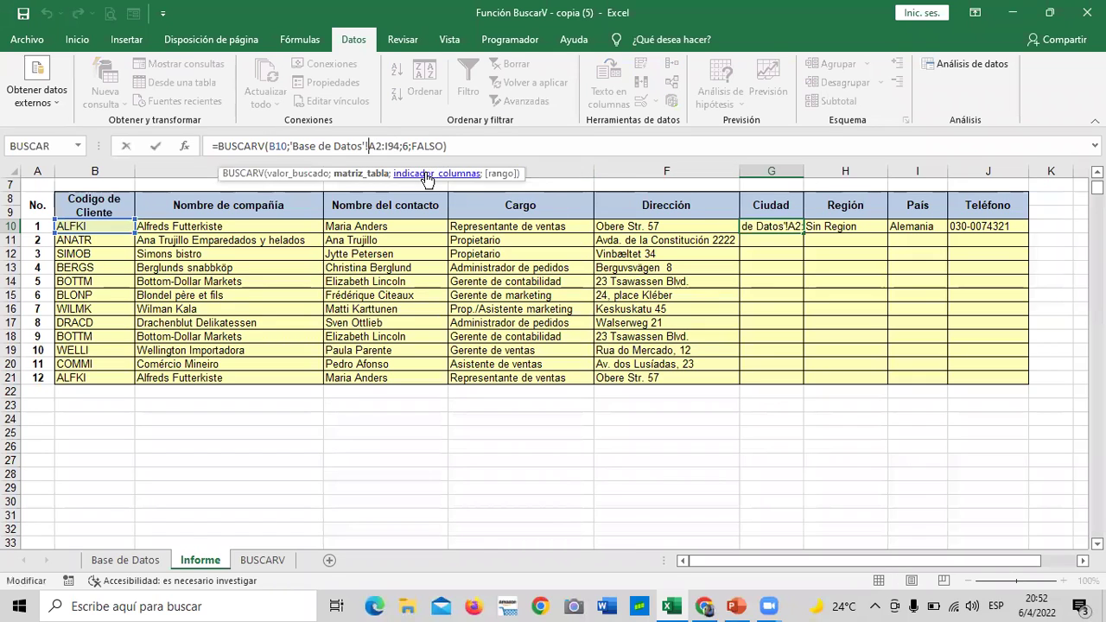
type("$")
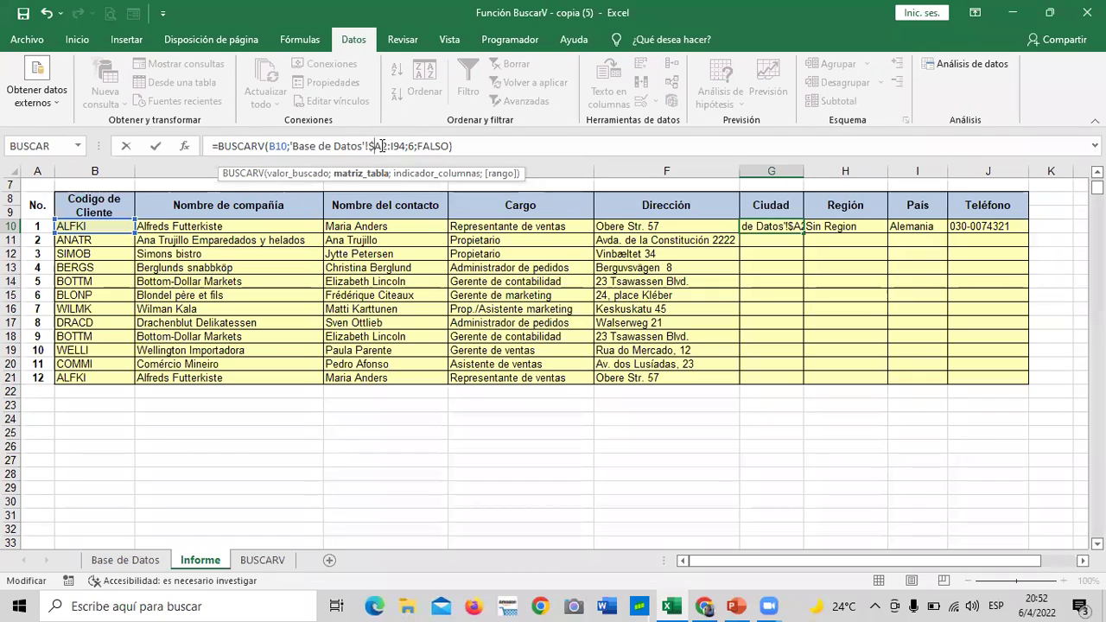
left_click(382, 147)
type("$A")
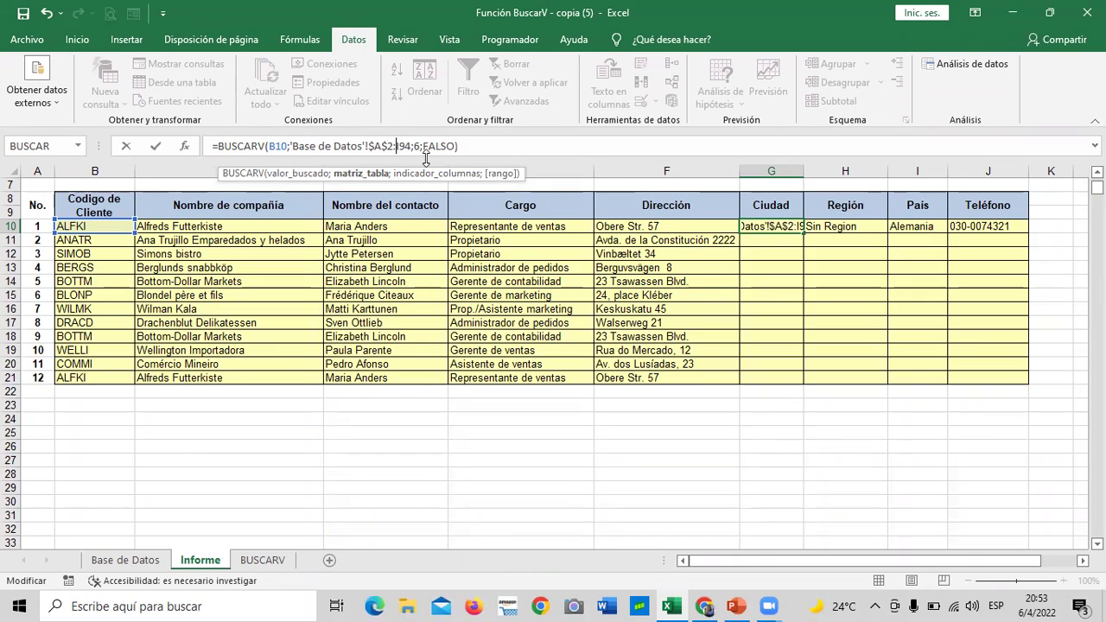
type("$")
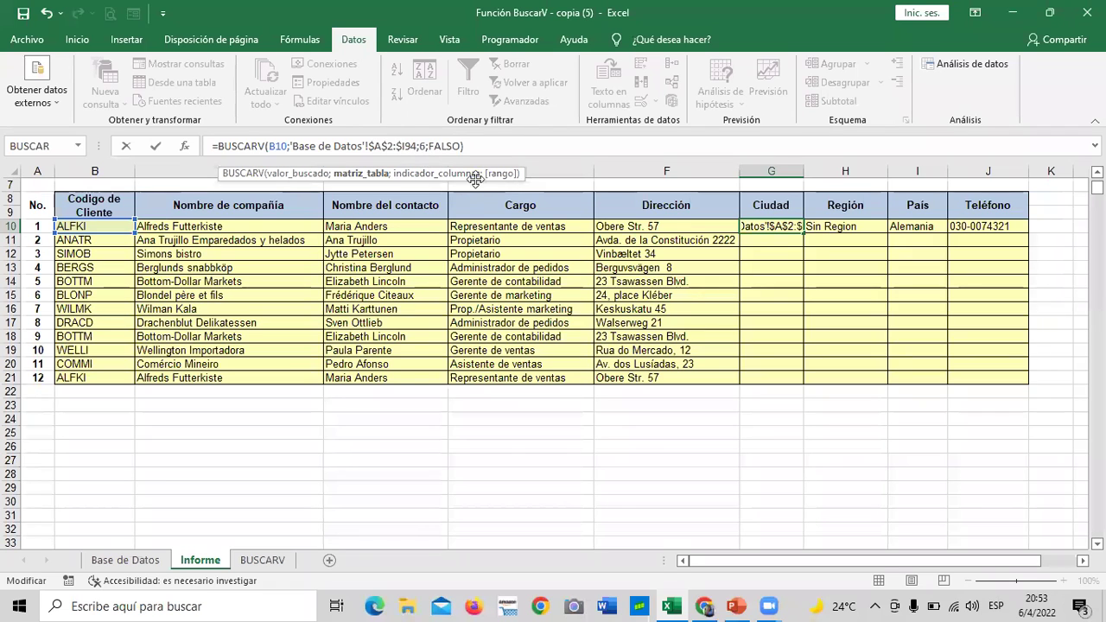
left_click(412, 146)
type("$")
key("Return")
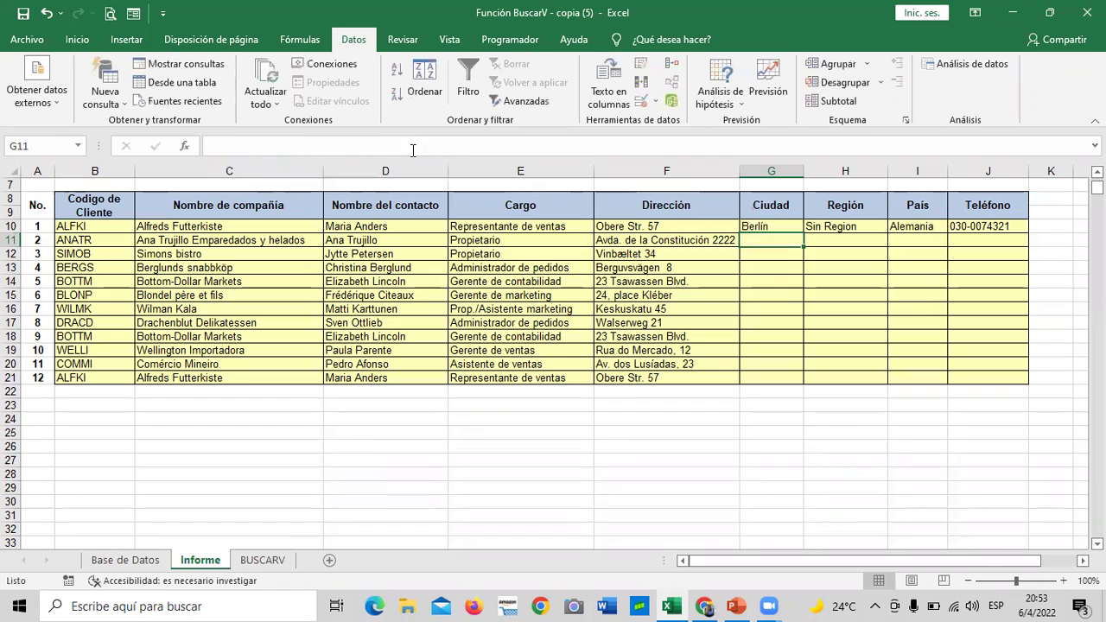
Step: Fill the Ciudad formula down to G21 and widen column G to fit the city names
left_click(770, 222)
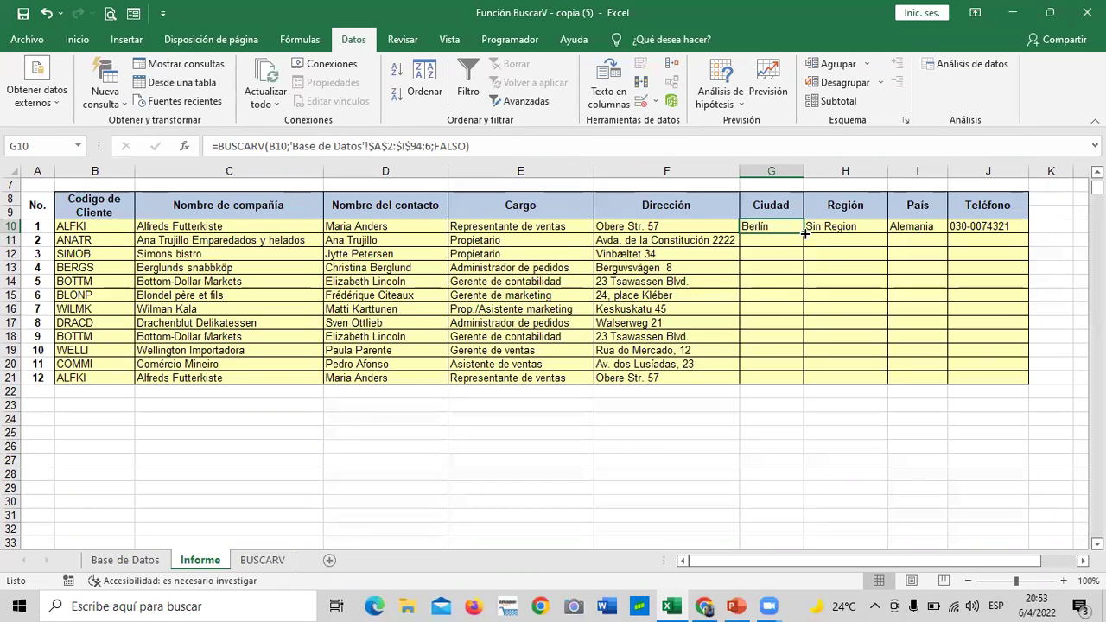
left_click_drag(805, 233, 810, 379)
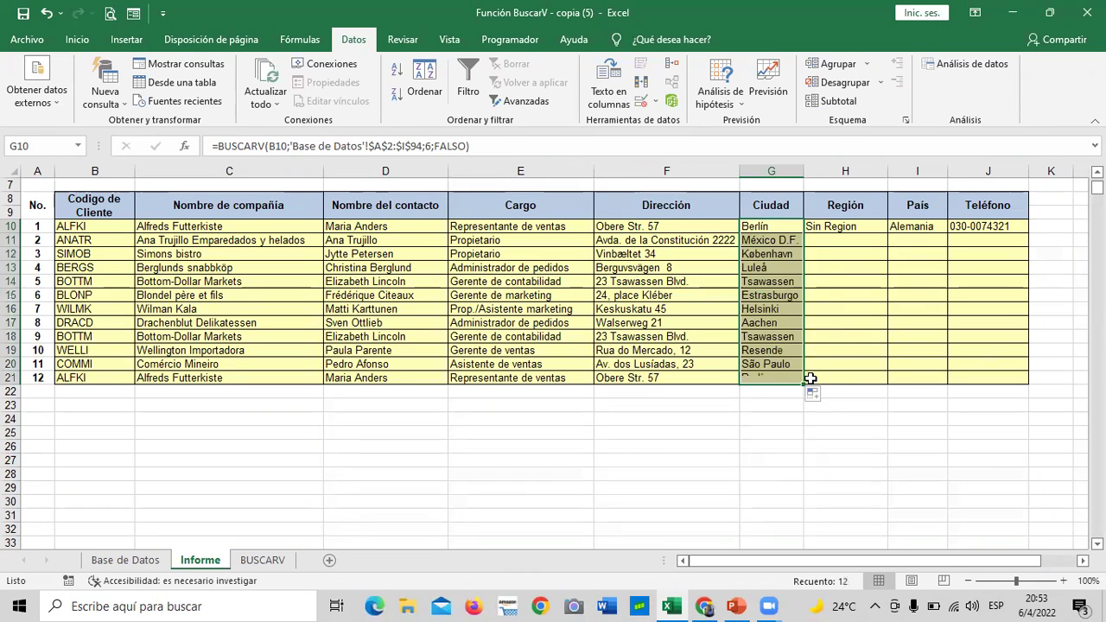
left_click_drag(804, 171, 835, 171)
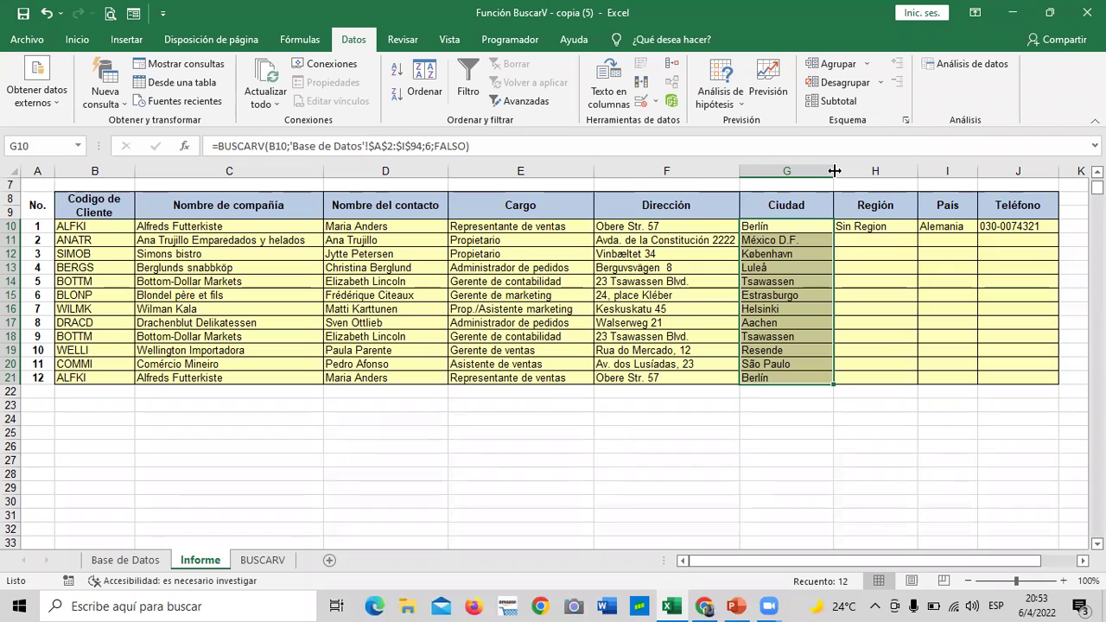
Step: Anchor H10's Región lookup range as 'Base de Datos'!$A$2:$I$94, discarding an accidental edit first
left_click(875, 227)
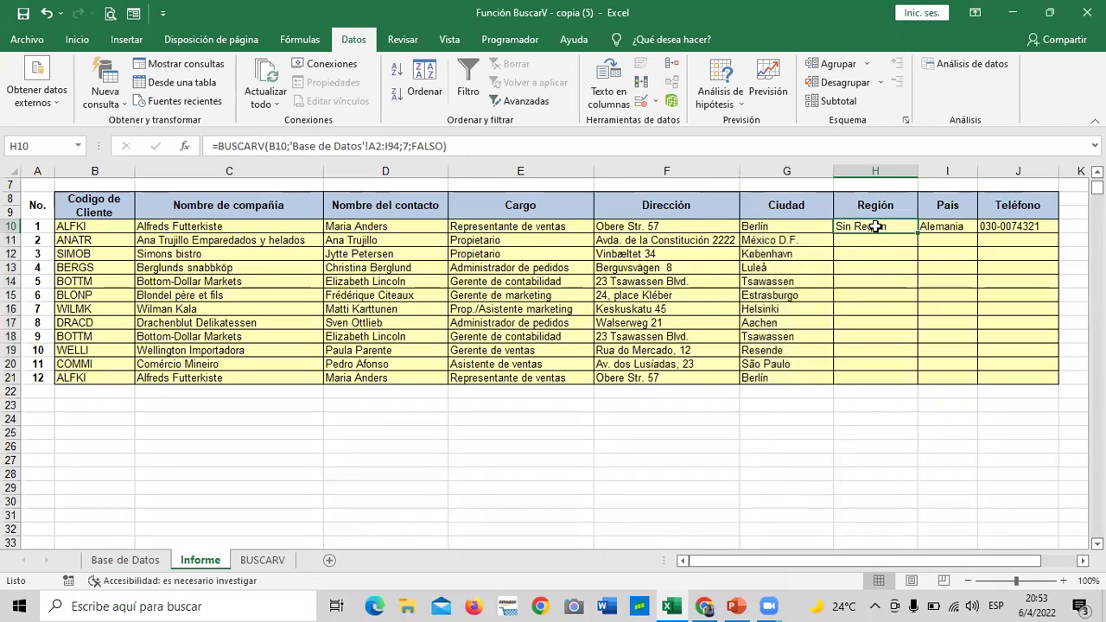
left_click(371, 147)
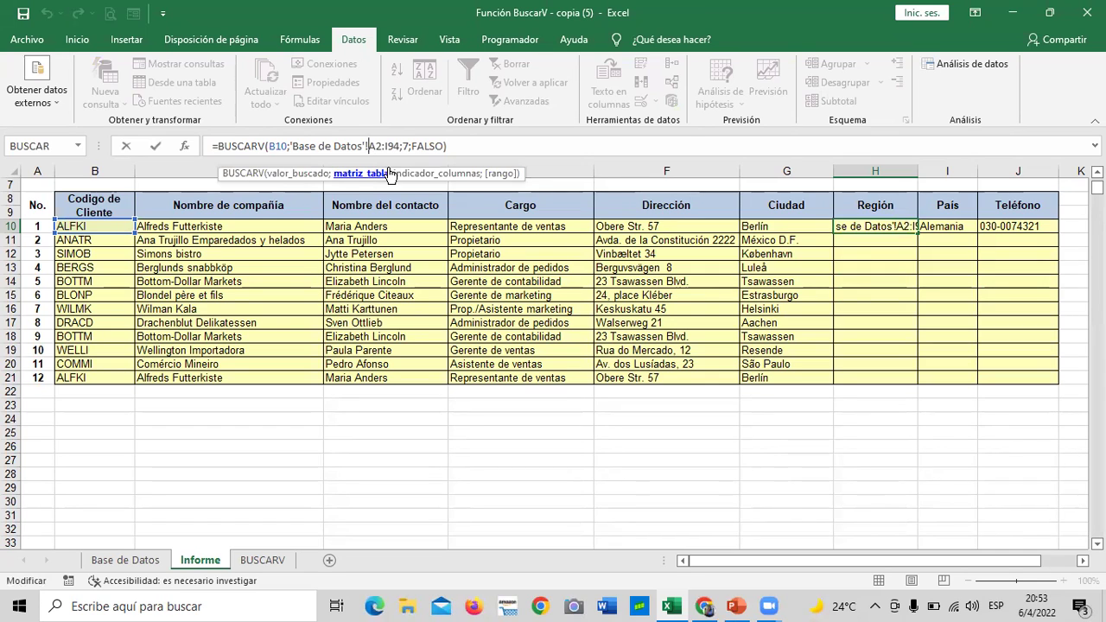
left_click(826, 433)
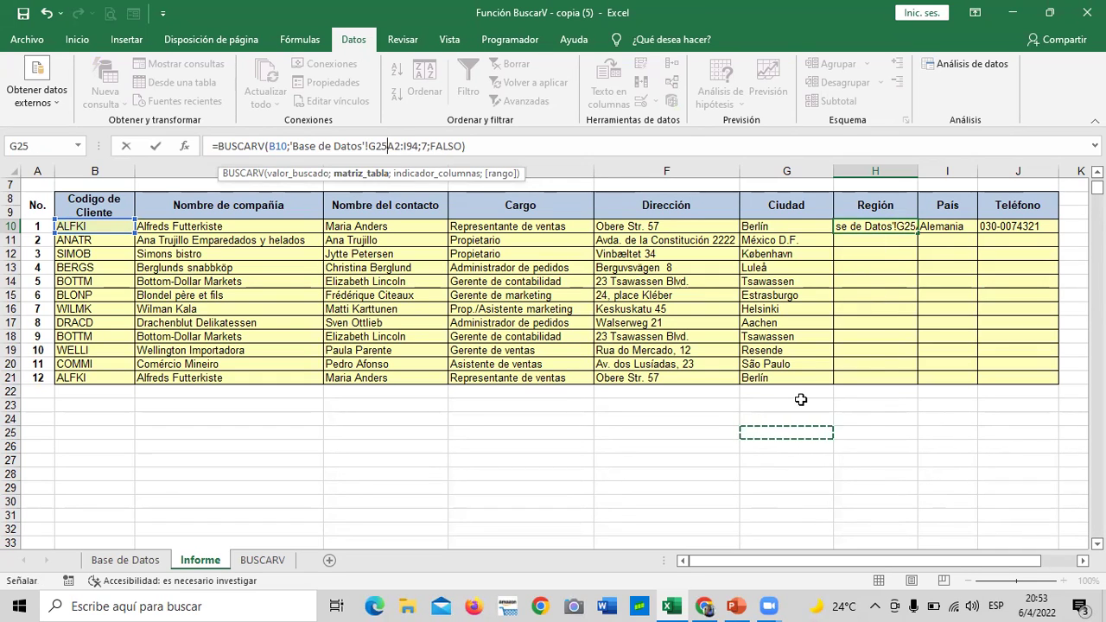
key("Escape")
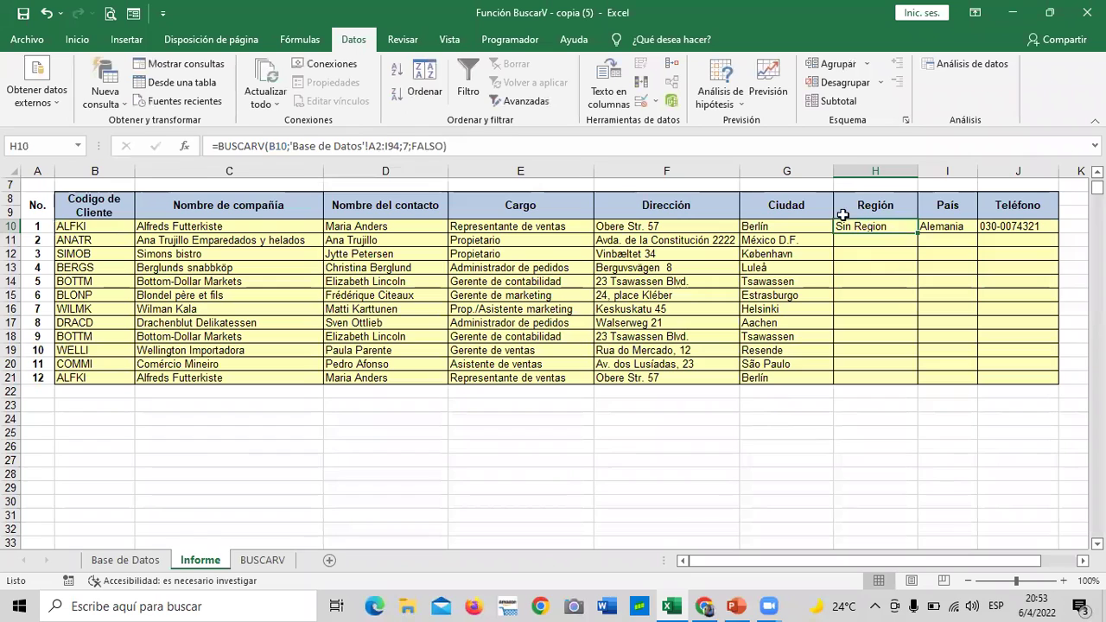
left_click(369, 147)
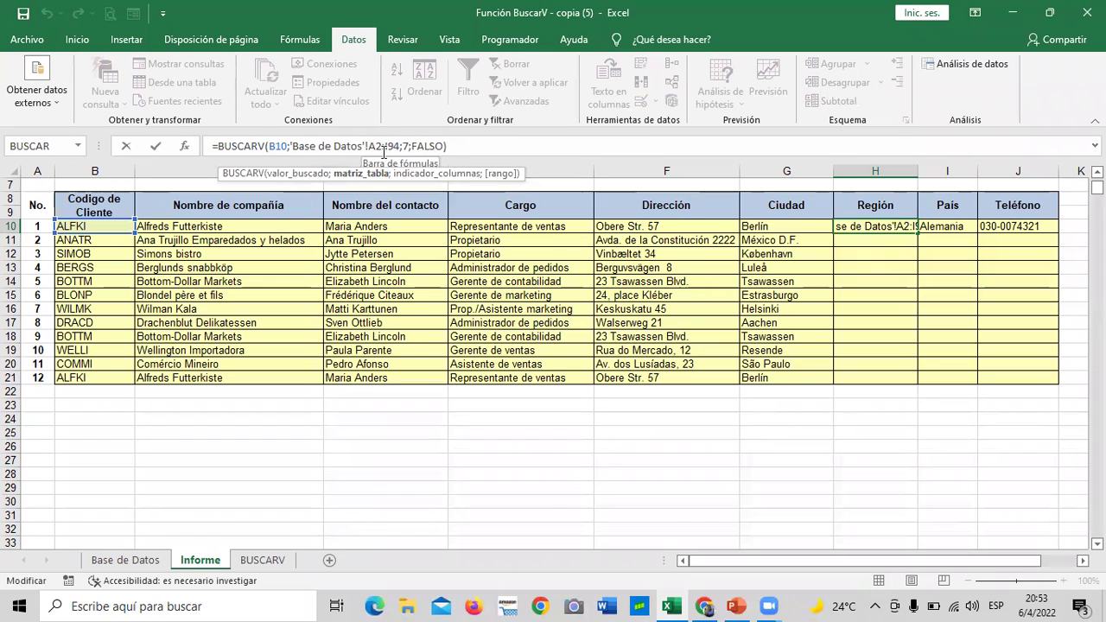
type("$")
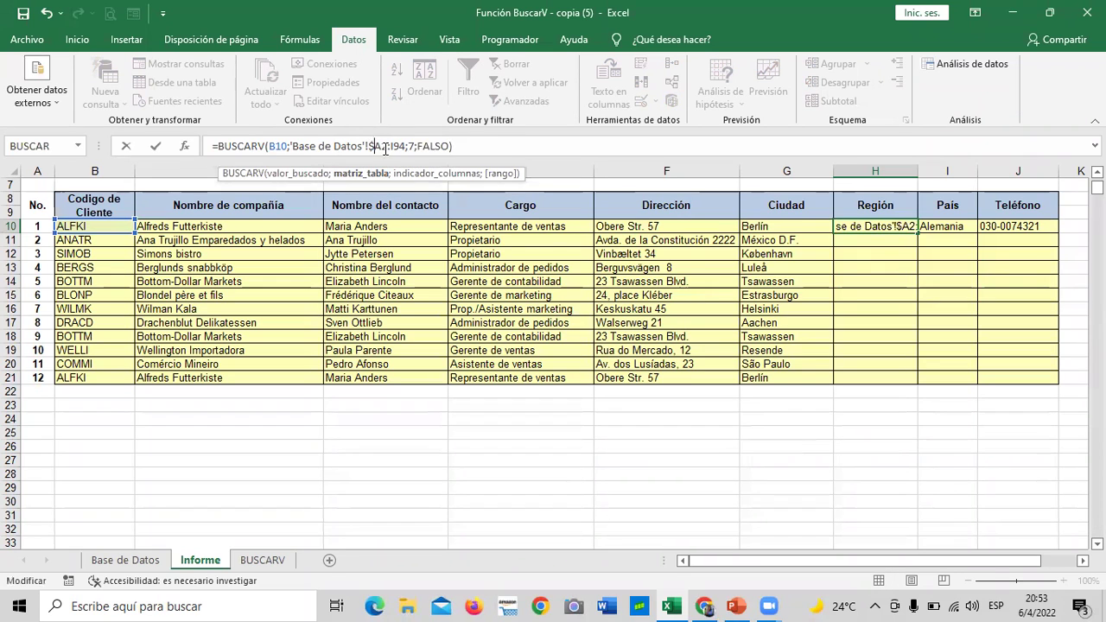
left_click(381, 147)
type("$")
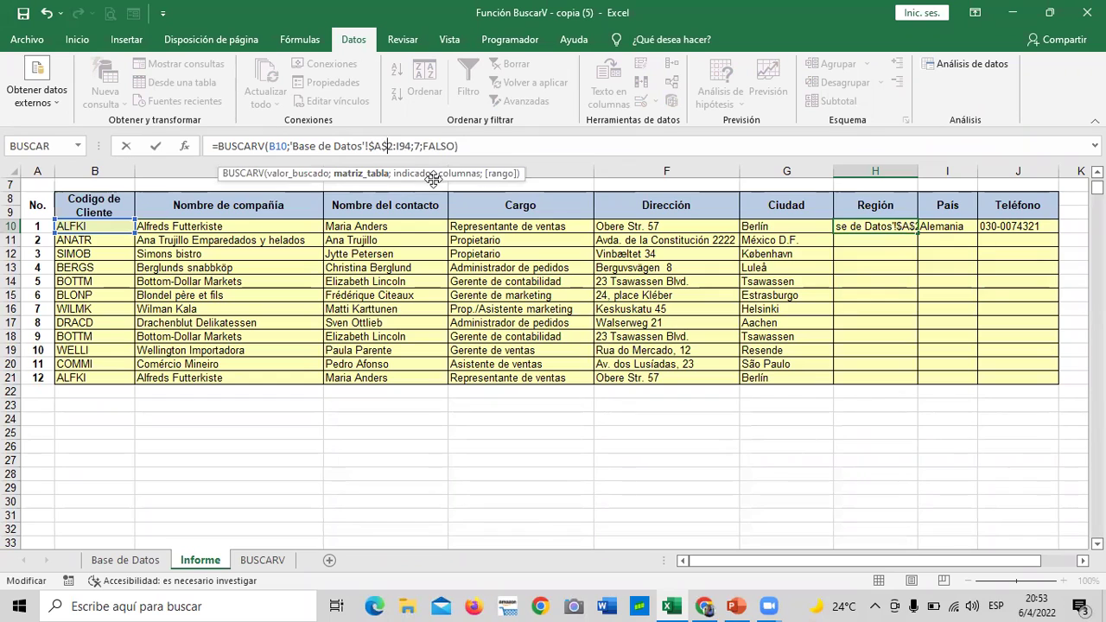
left_click(396, 146)
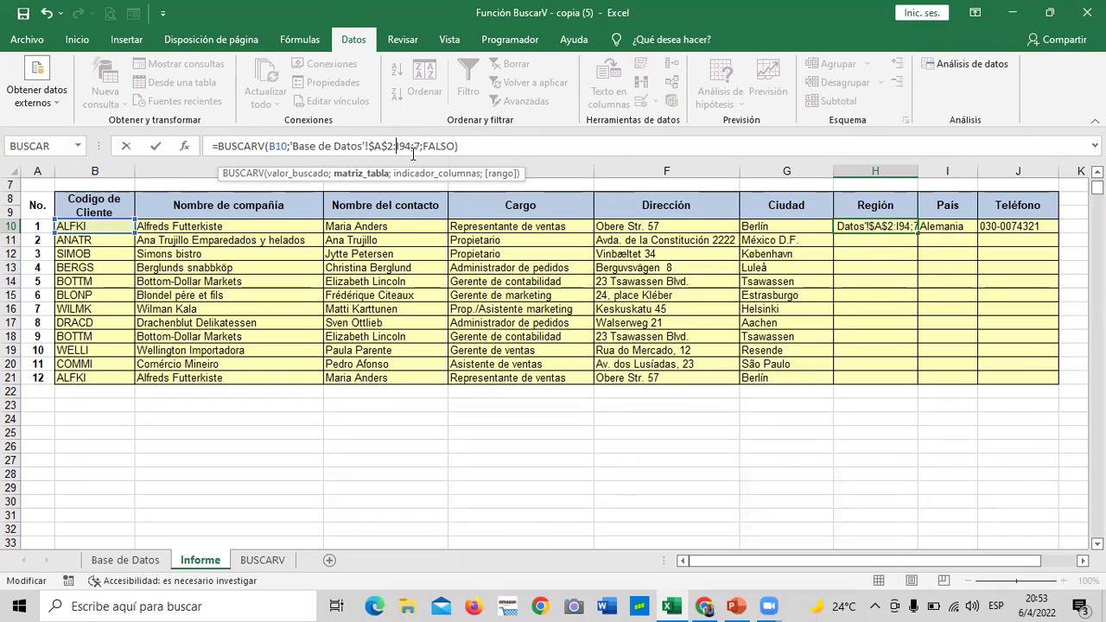
type("$")
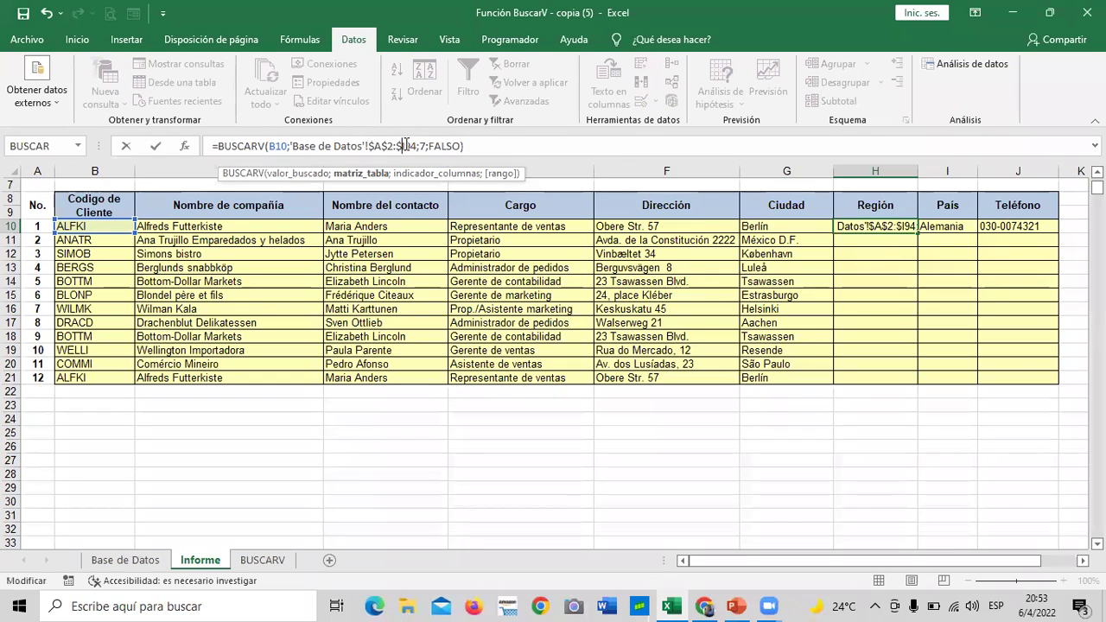
left_click(408, 145)
type("$")
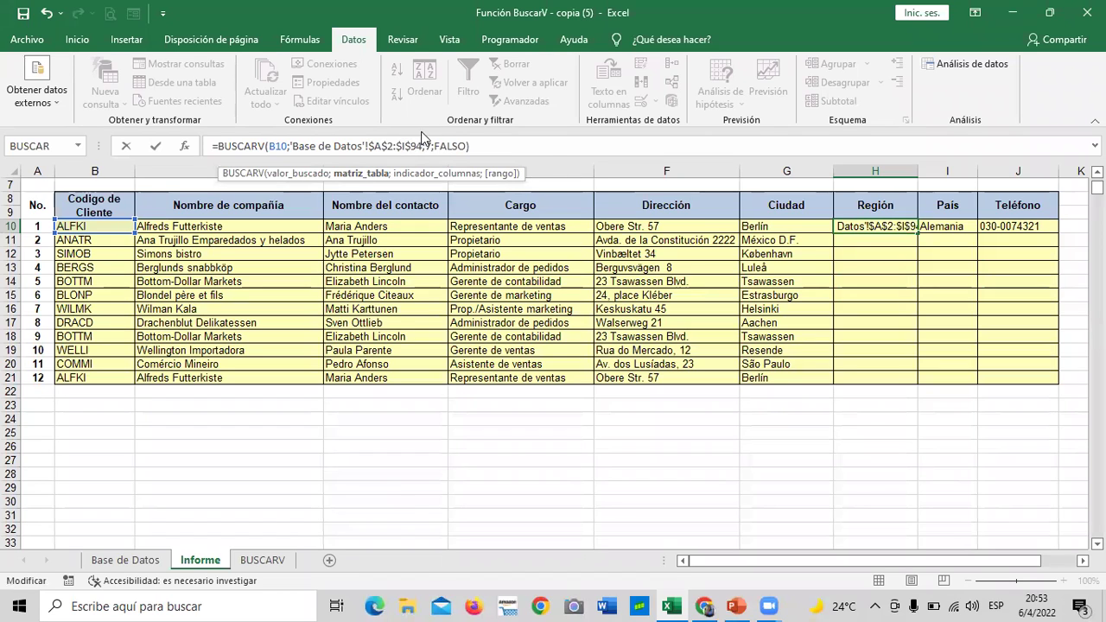
key("Return")
Step: Fill the Región formula down through H21
left_click(875, 228)
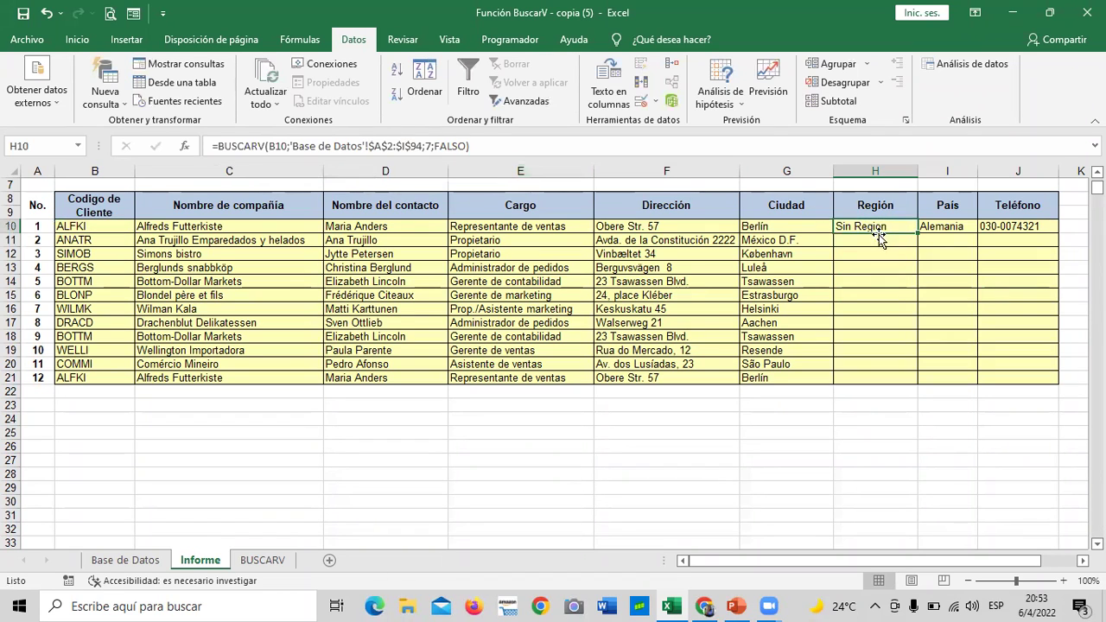
left_click_drag(917, 233, 928, 378)
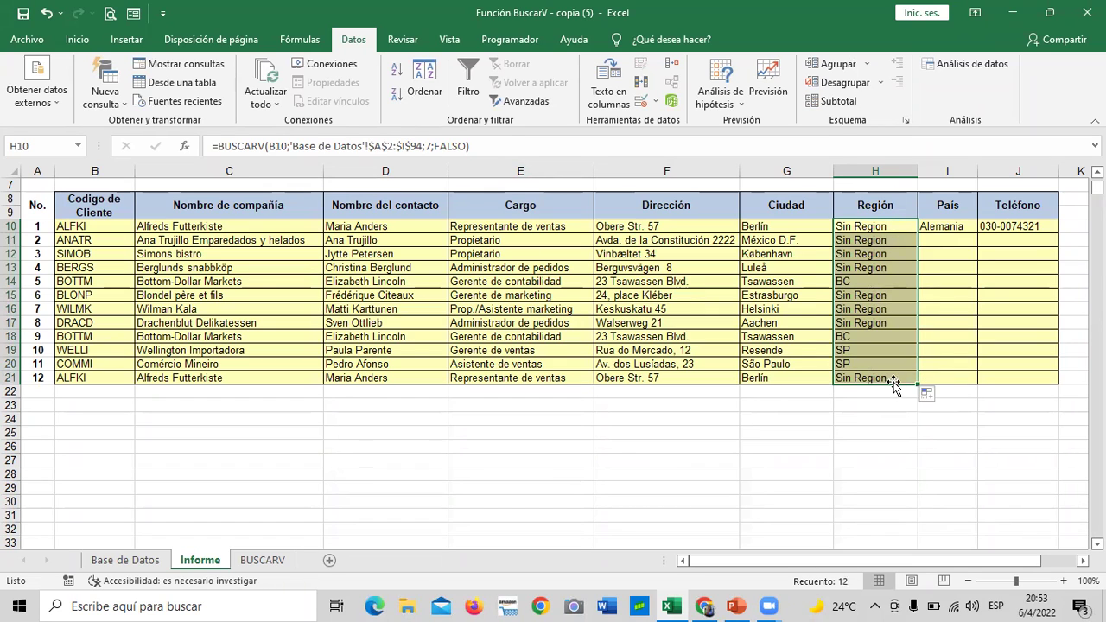
left_click(891, 378)
left_click(873, 226)
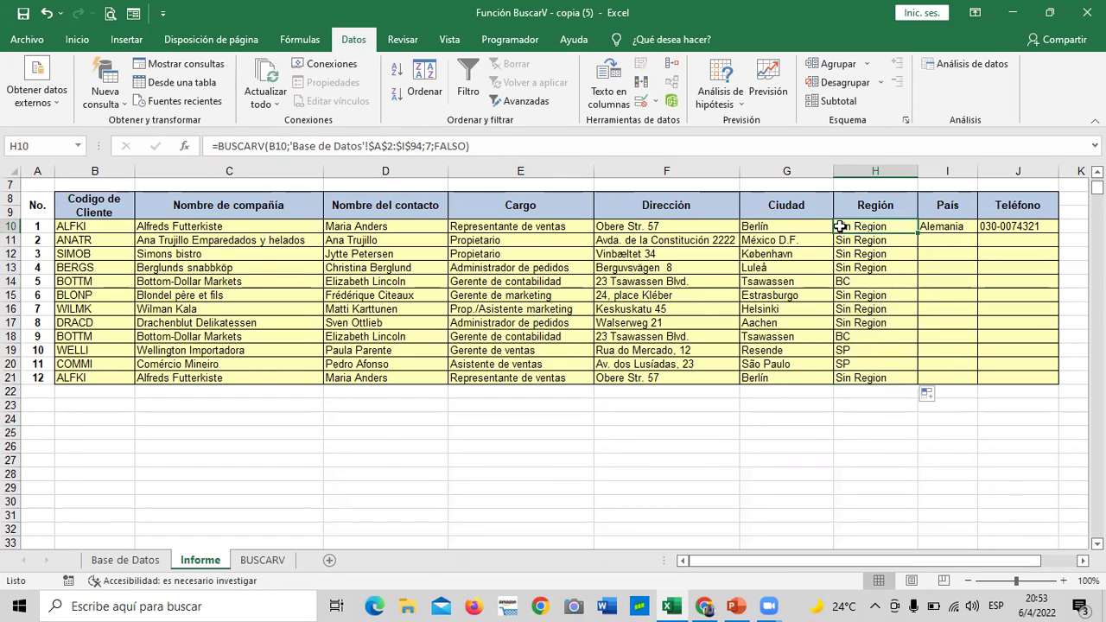
Step: Scroll through the Base de Datos sheet to confirm its records end at row 94
left_click(126, 560)
scroll(652, 464, "up", 4)
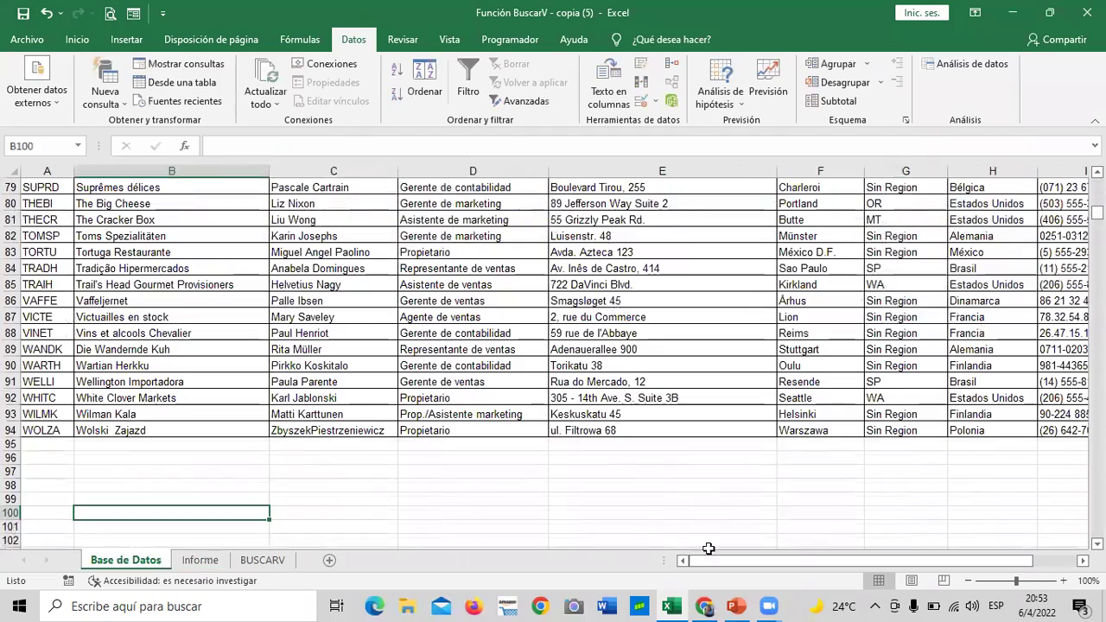
scroll(802, 561, "right", 2)
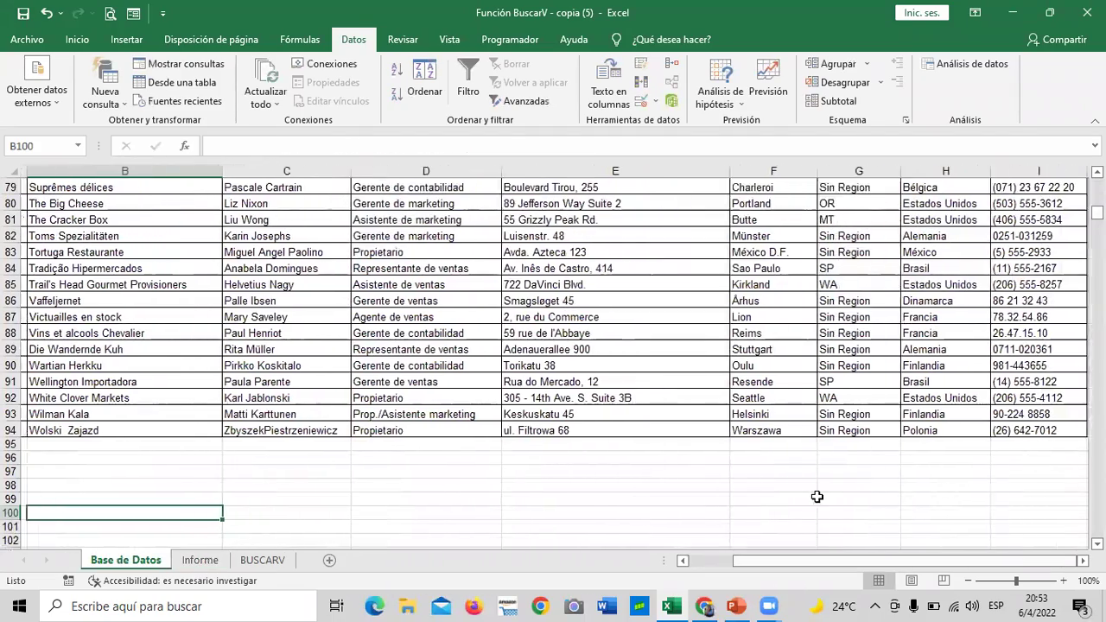
scroll(817, 498, "up", 6)
scroll(815, 495, "up", 9)
scroll(815, 496, "up", 4)
scroll(812, 501, "up", 5)
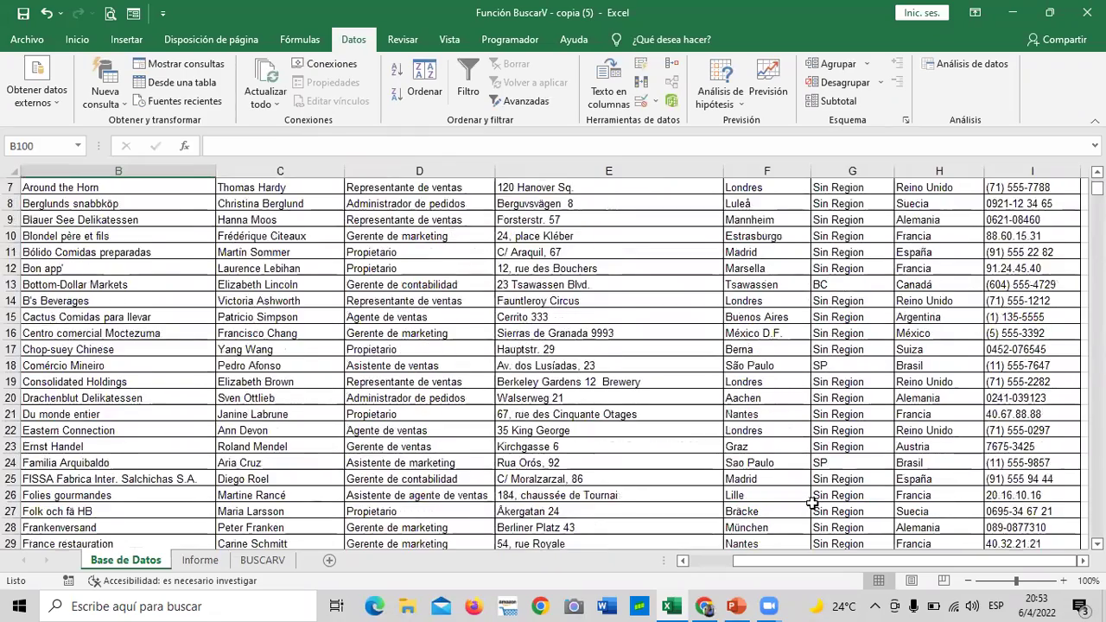
scroll(812, 501, "up", 2)
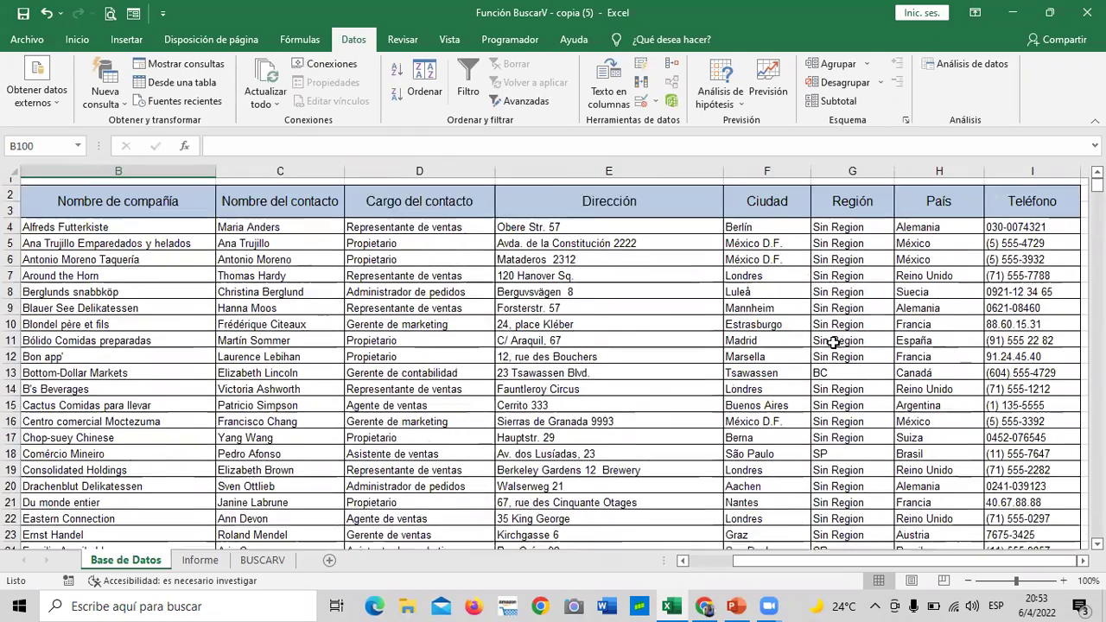
scroll(821, 363, "down", 5)
scroll(809, 381, "down", 3)
scroll(809, 381, "down", 7)
scroll(809, 381, "down", 6)
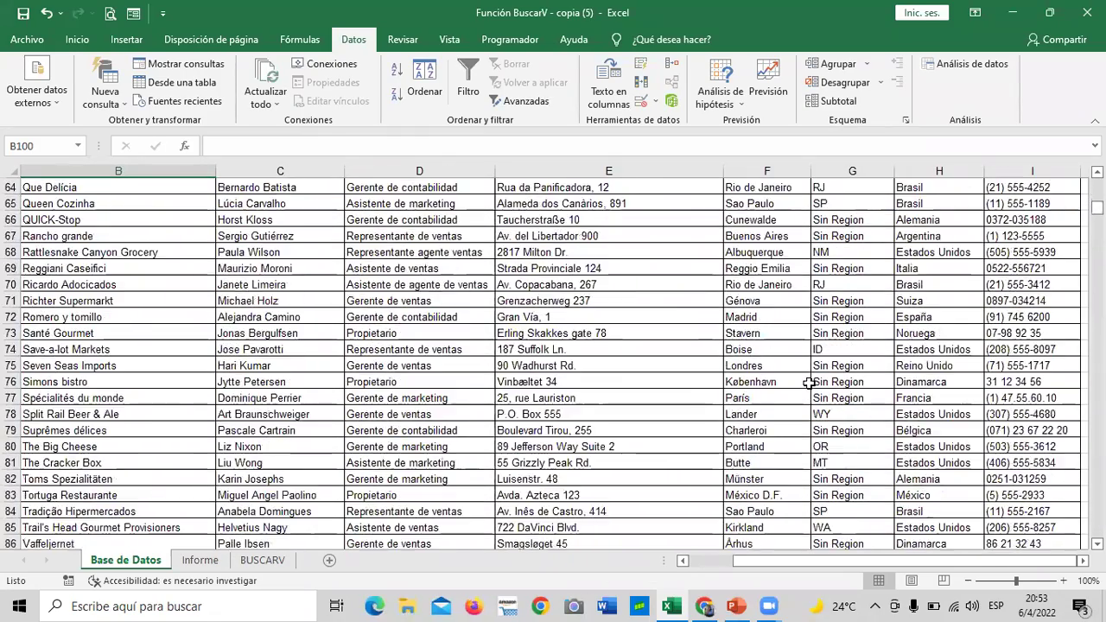
scroll(809, 383, "down", 6)
Step: Return to the Informe sheet and select the País formula in I10
left_click(200, 560)
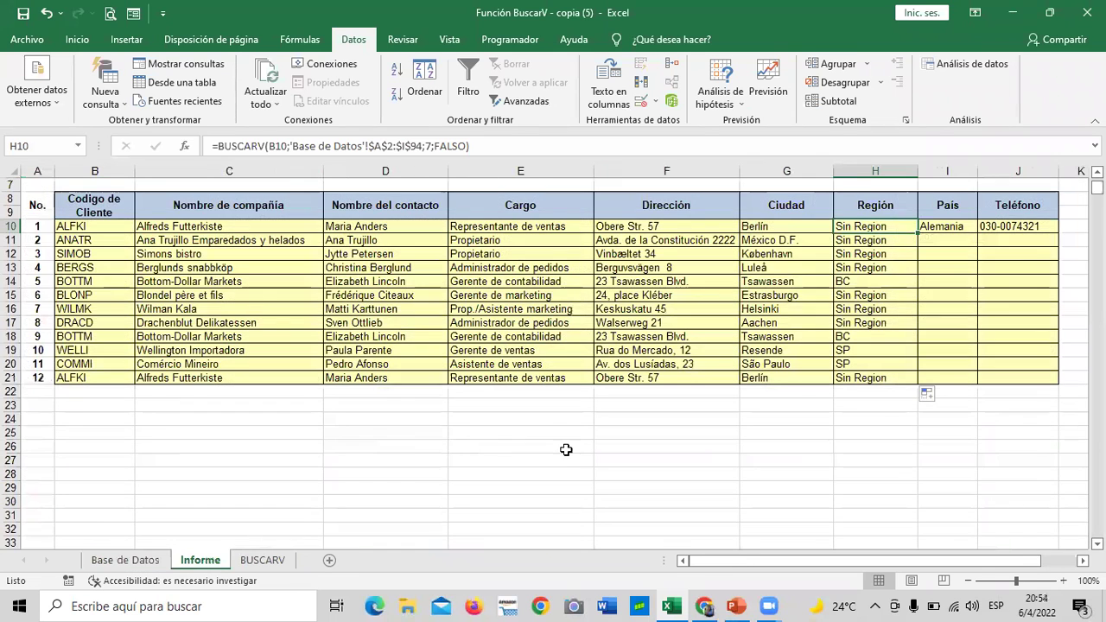
scroll(566, 449, "up", 2)
left_click(929, 357)
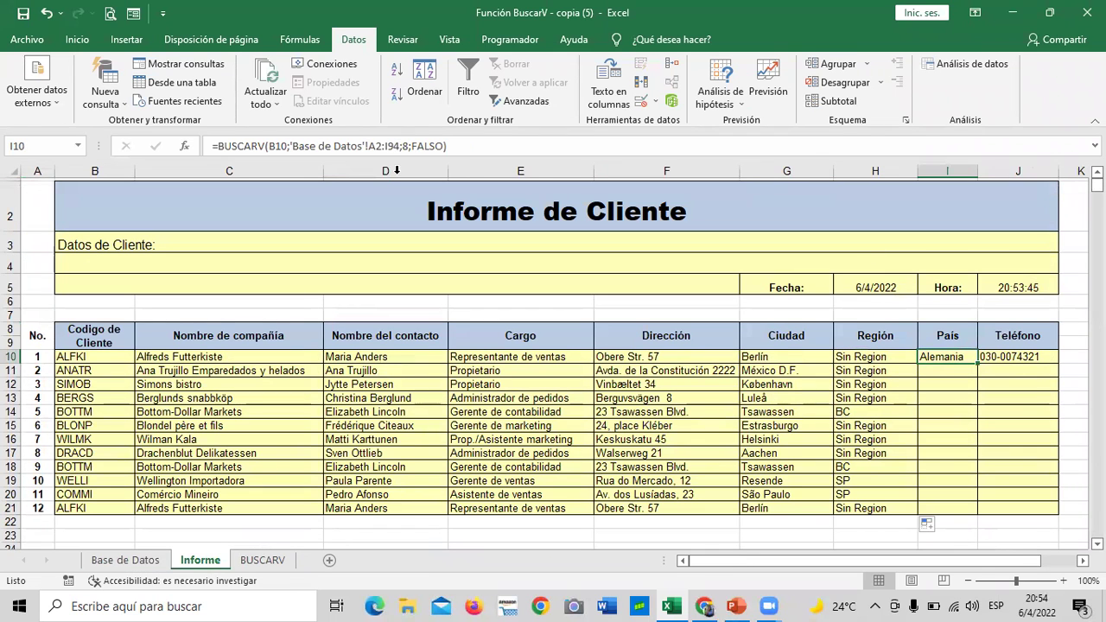
Step: Change I10 to =BUSCARV(B10;'Base de Datos'!$A$2:$I$94;8;FALSO)
left_click(367, 146)
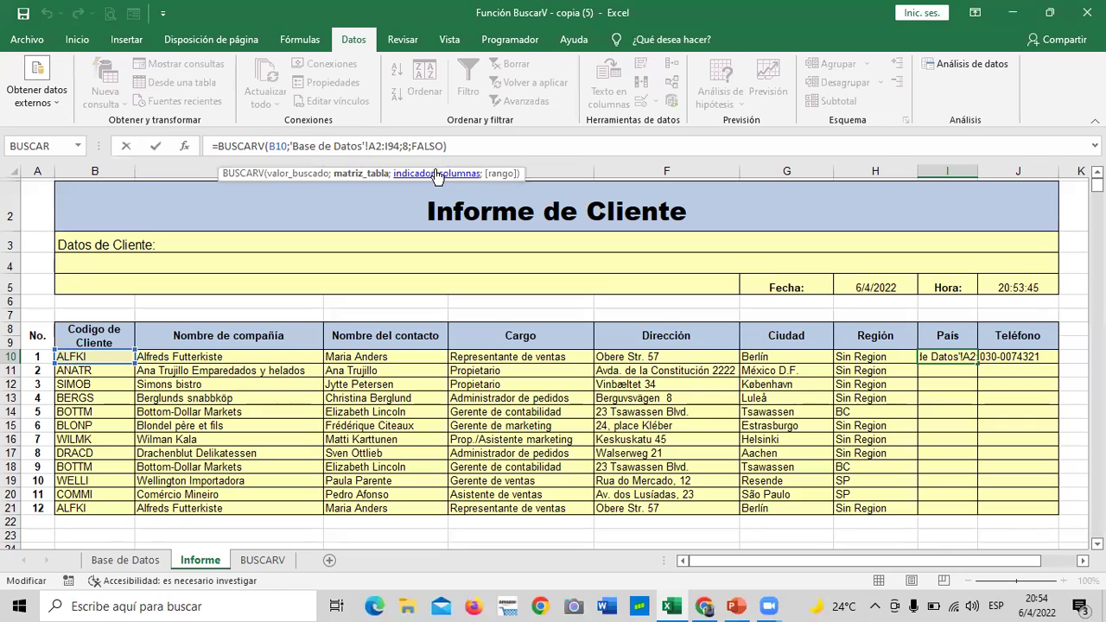
type("$A")
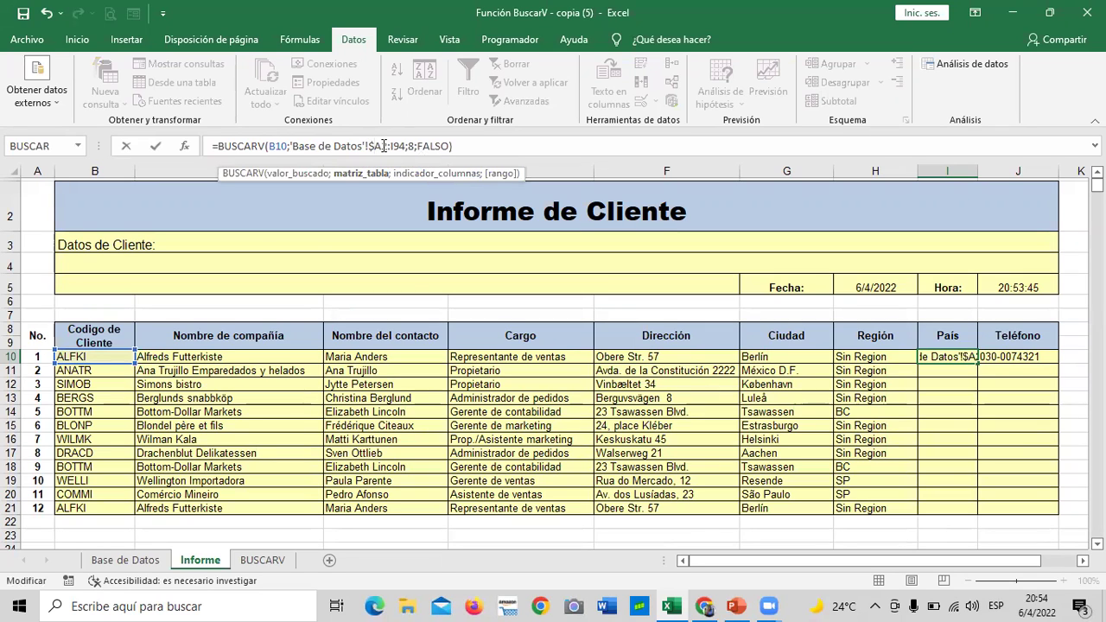
type("$")
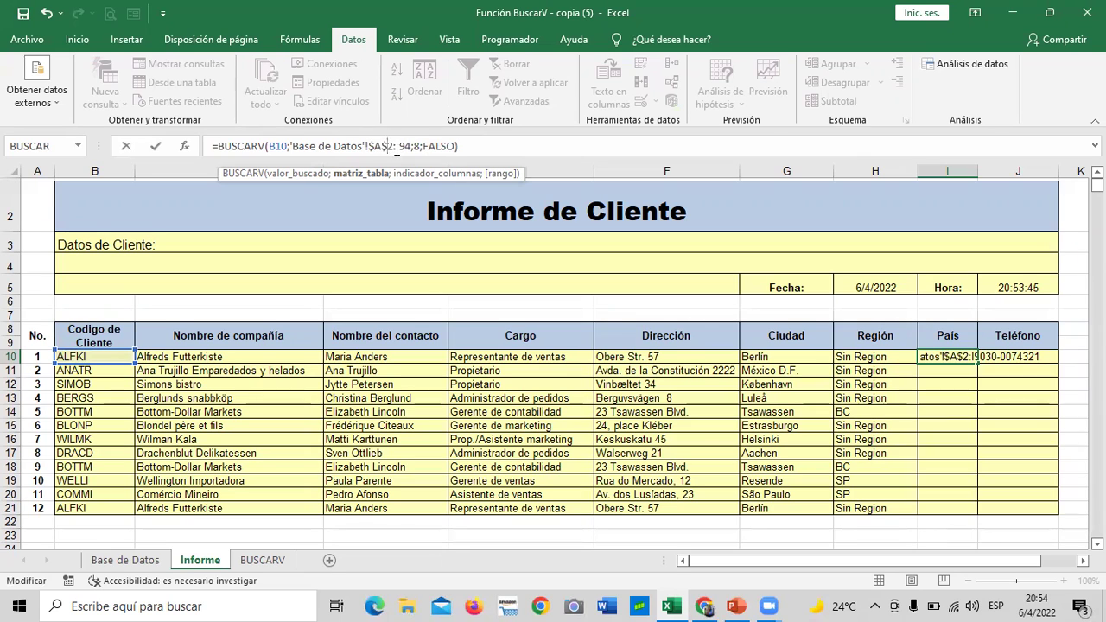
left_click(397, 146)
type("$")
left_click(408, 147)
type("$I$")
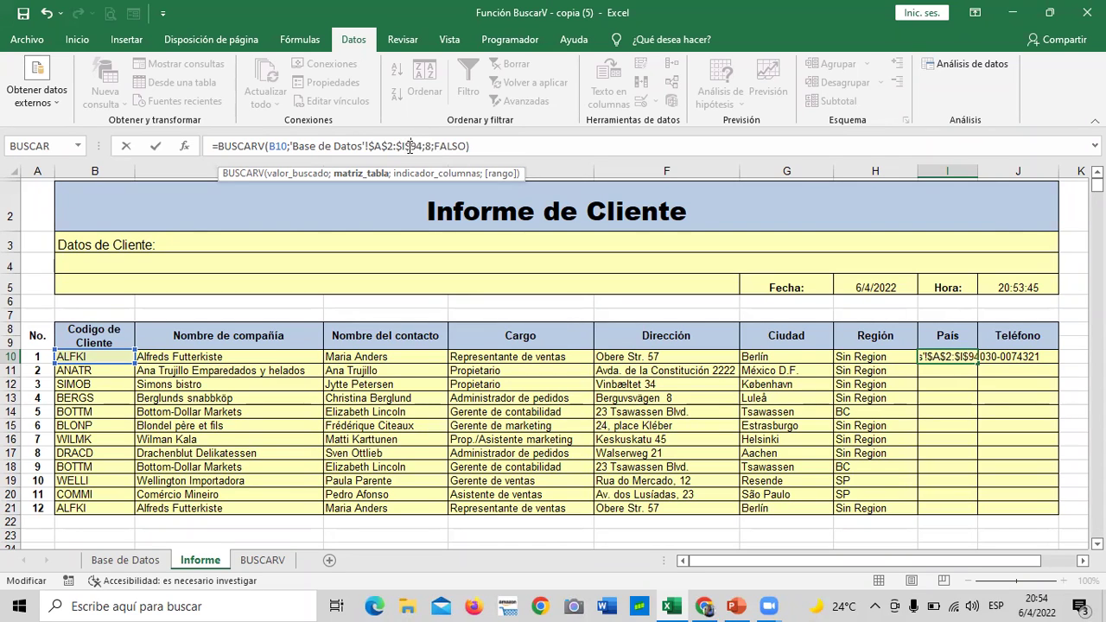
key("Return")
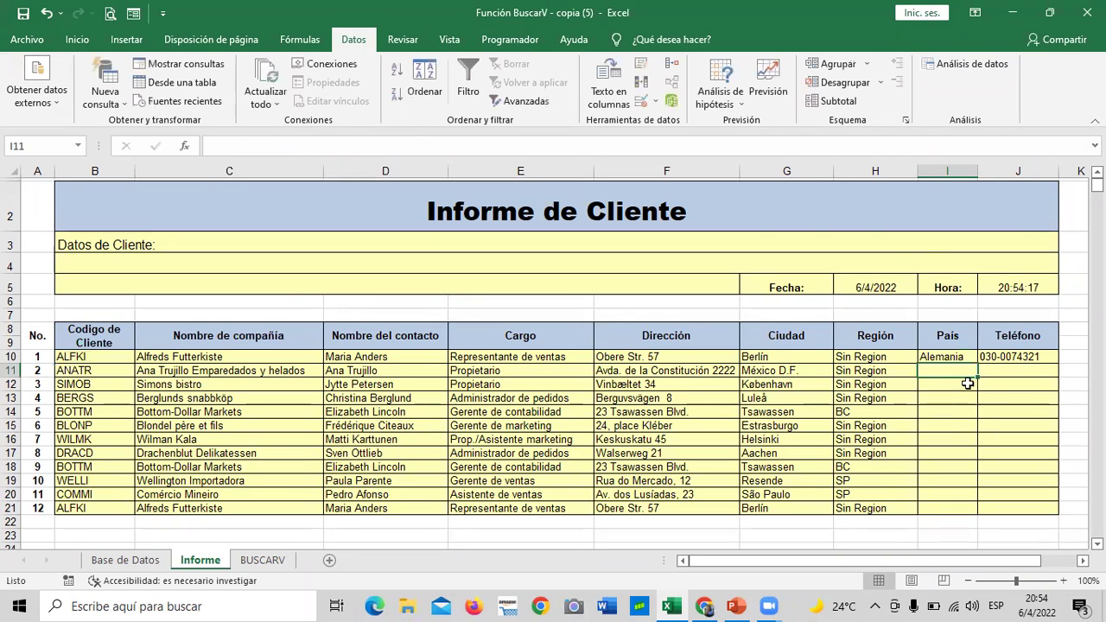
Step: Fill the País formula down to I21
left_click(947, 357)
left_click_drag(977, 365, 977, 512)
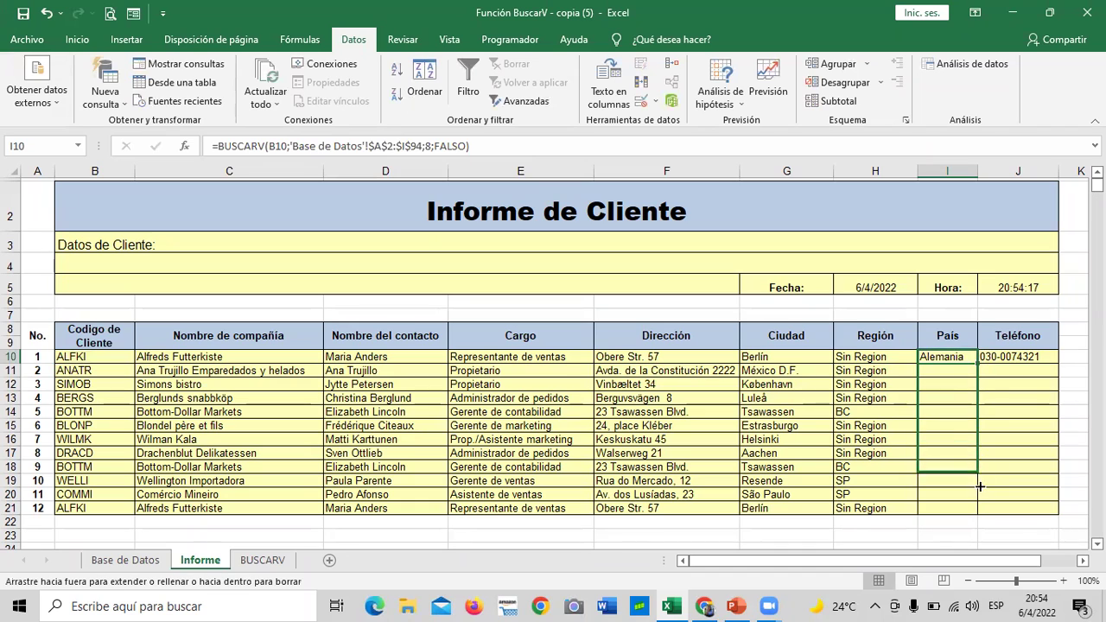
left_click(1034, 360)
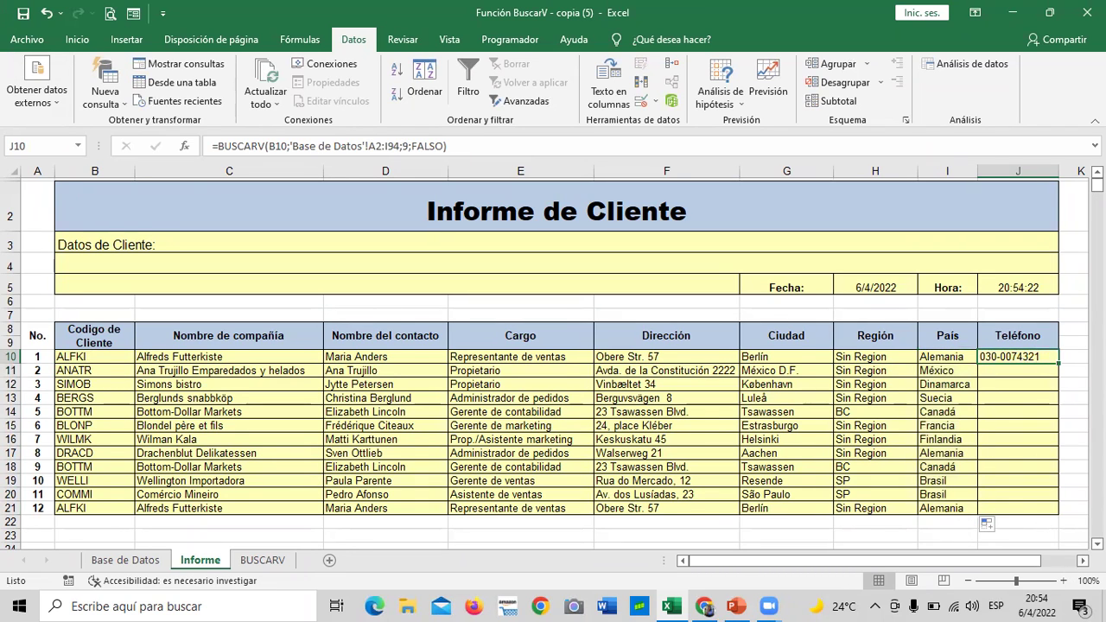
Step: Anchor J10's Teléfono lookup range to 'Base de Datos'!$A$2:$I$94
scroll(554, 363, "right", 2)
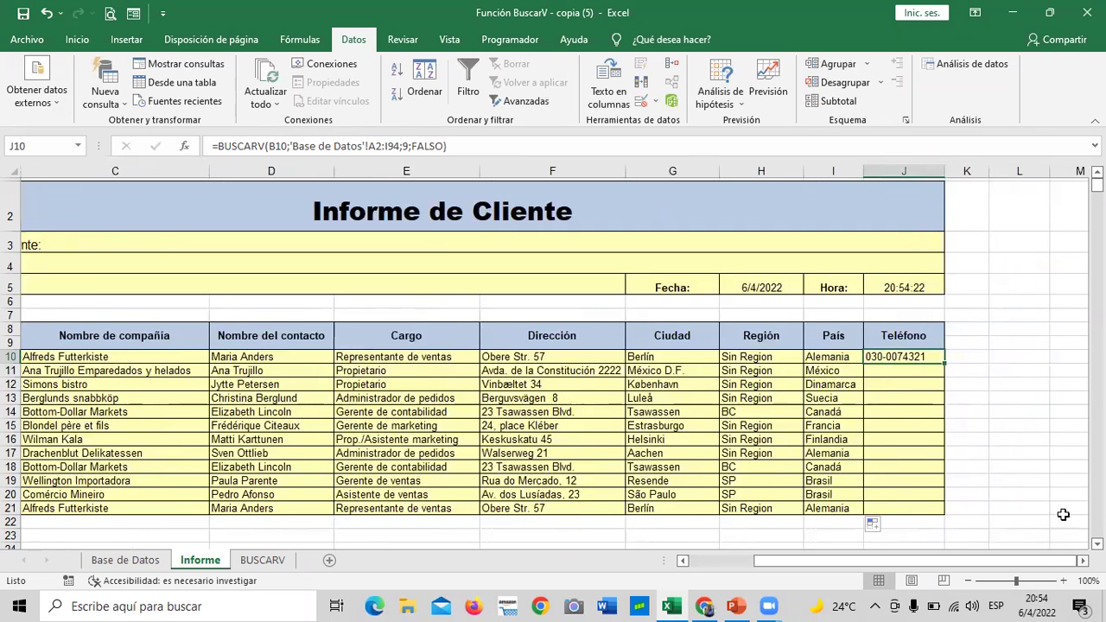
left_click(370, 146)
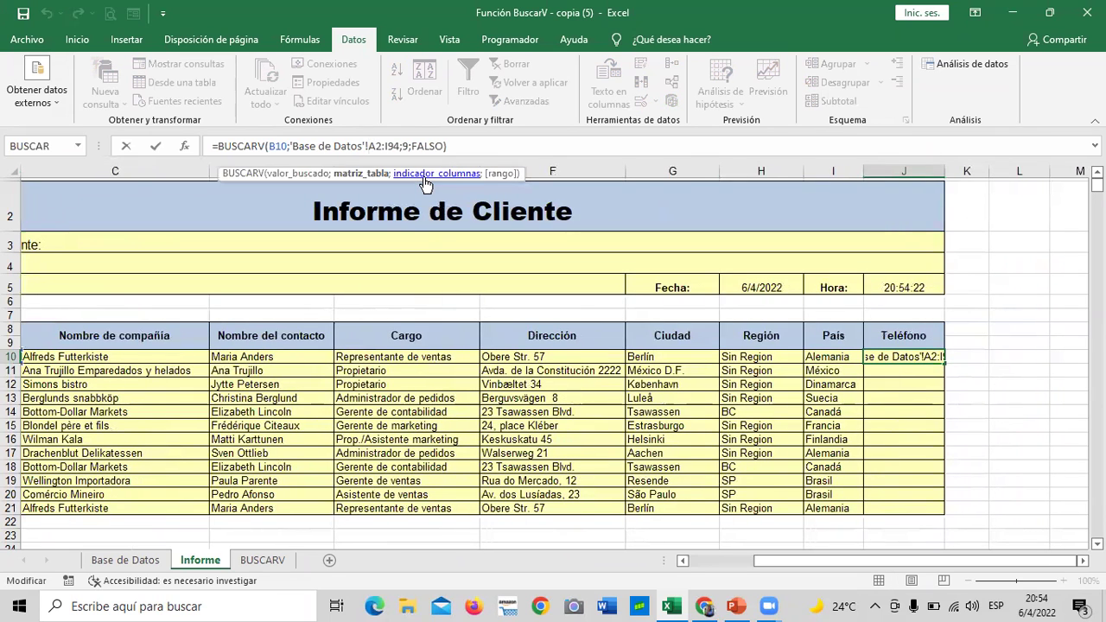
type("$A")
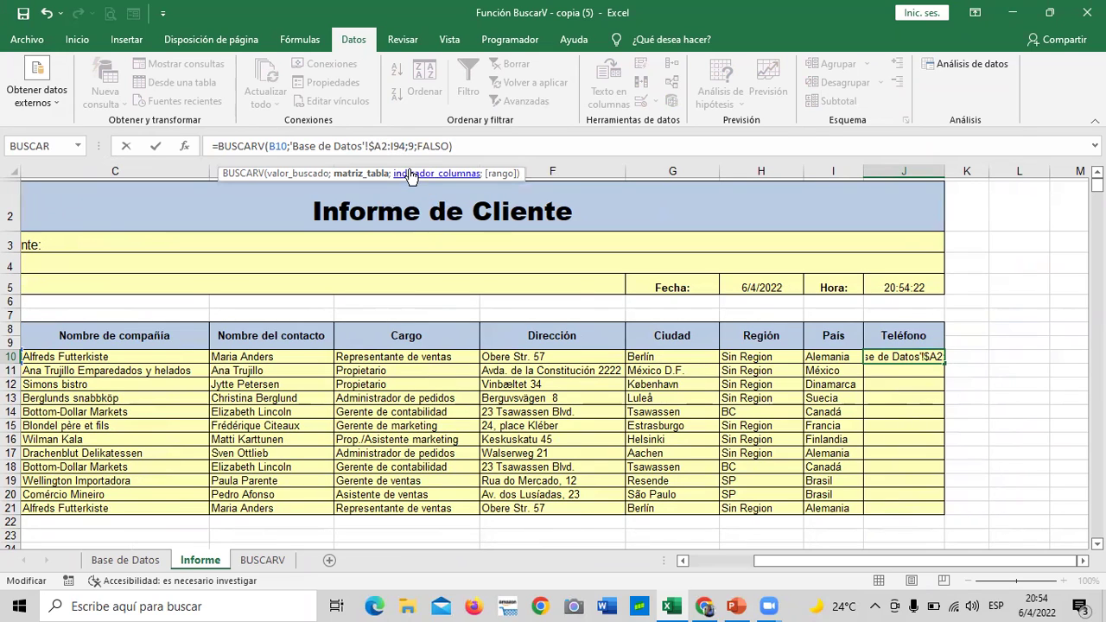
type("$")
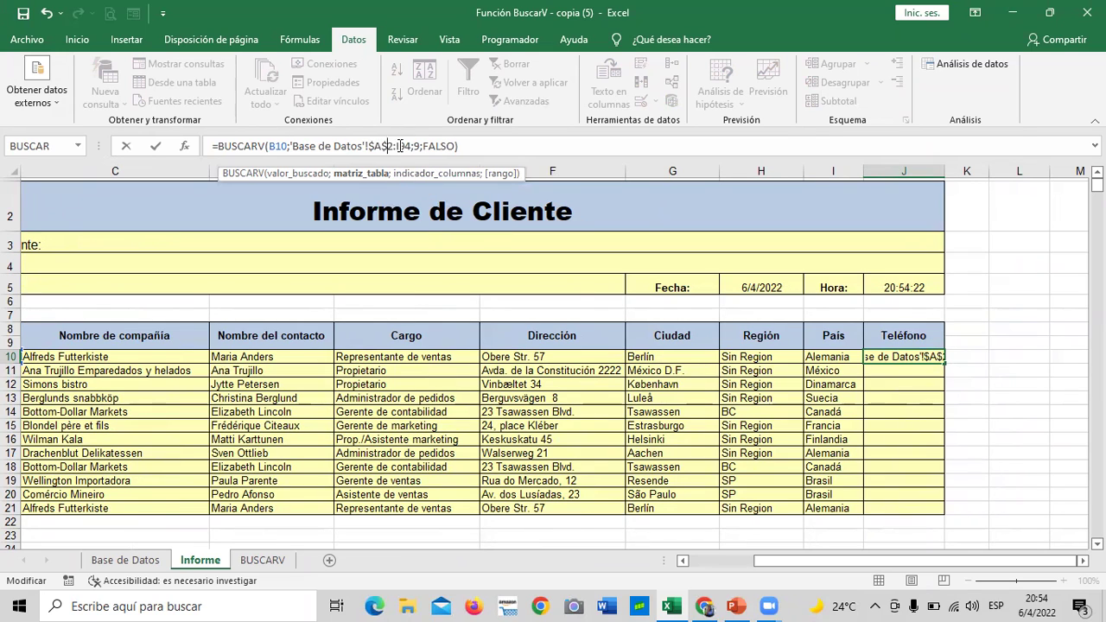
left_click(397, 145)
type("$A")
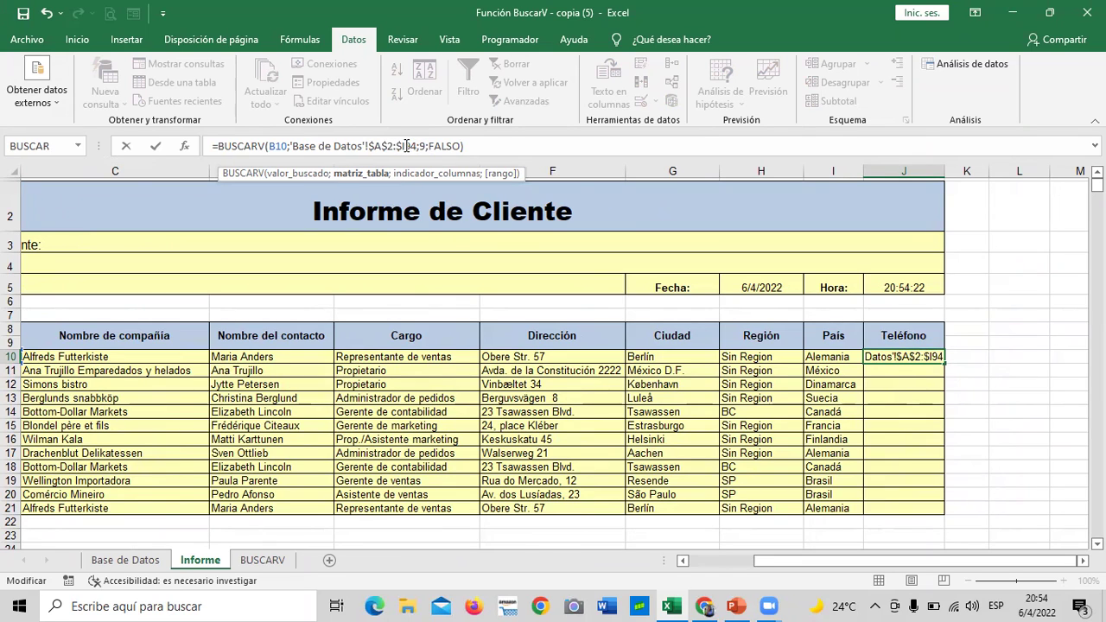
type("$")
key("Return")
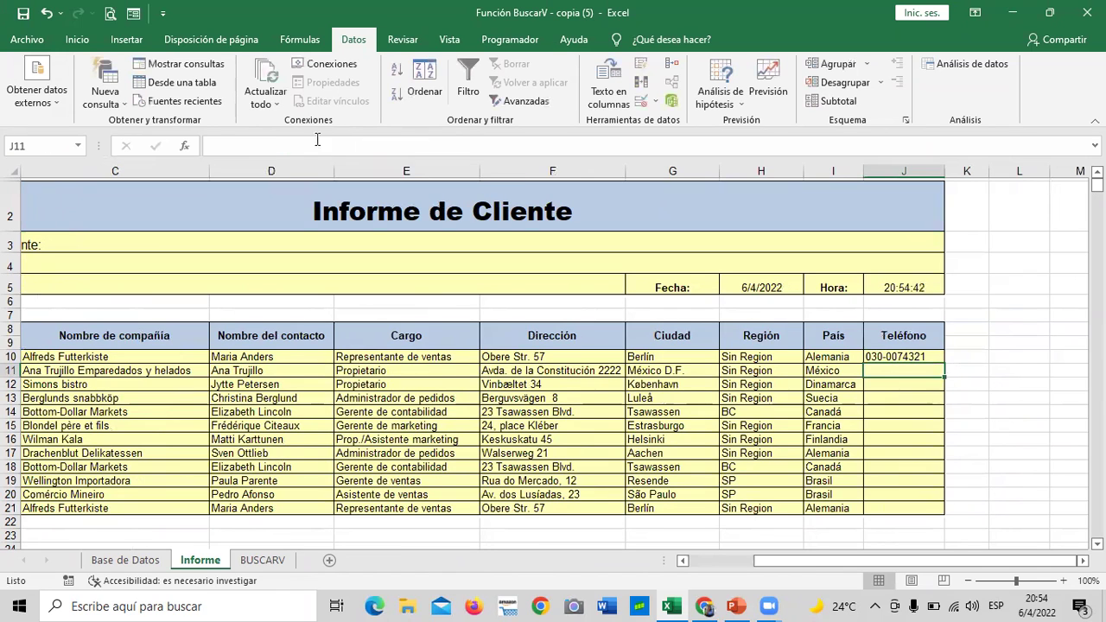
Step: Fill the Teléfono formula down to J21 and widen column J slightly
left_click(899, 358)
left_click_drag(945, 363, 956, 512)
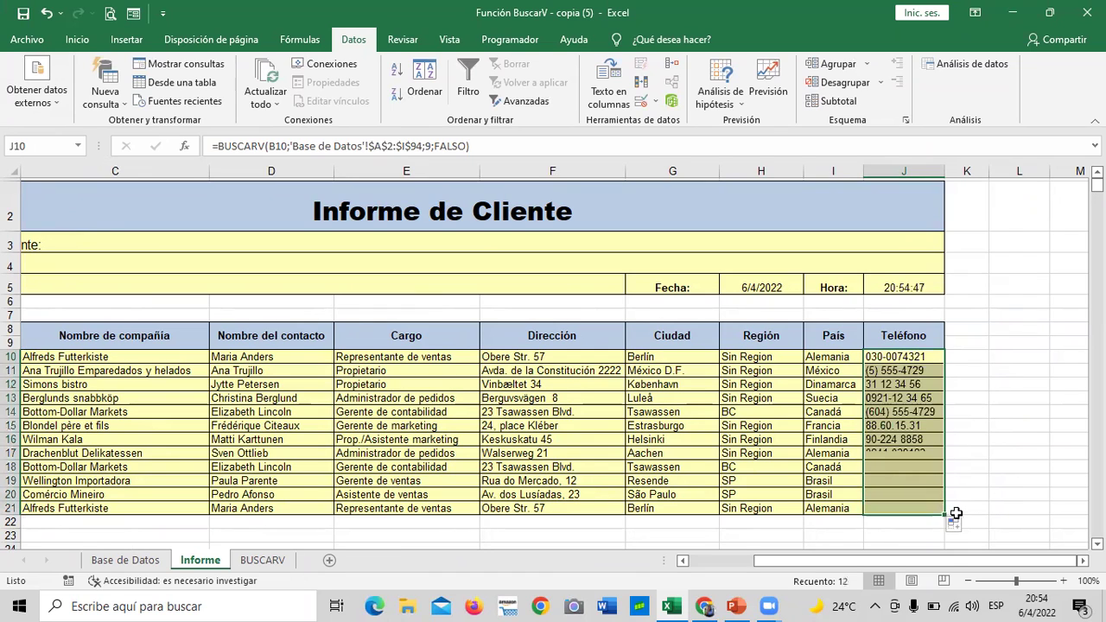
left_click_drag(946, 175, 953, 175)
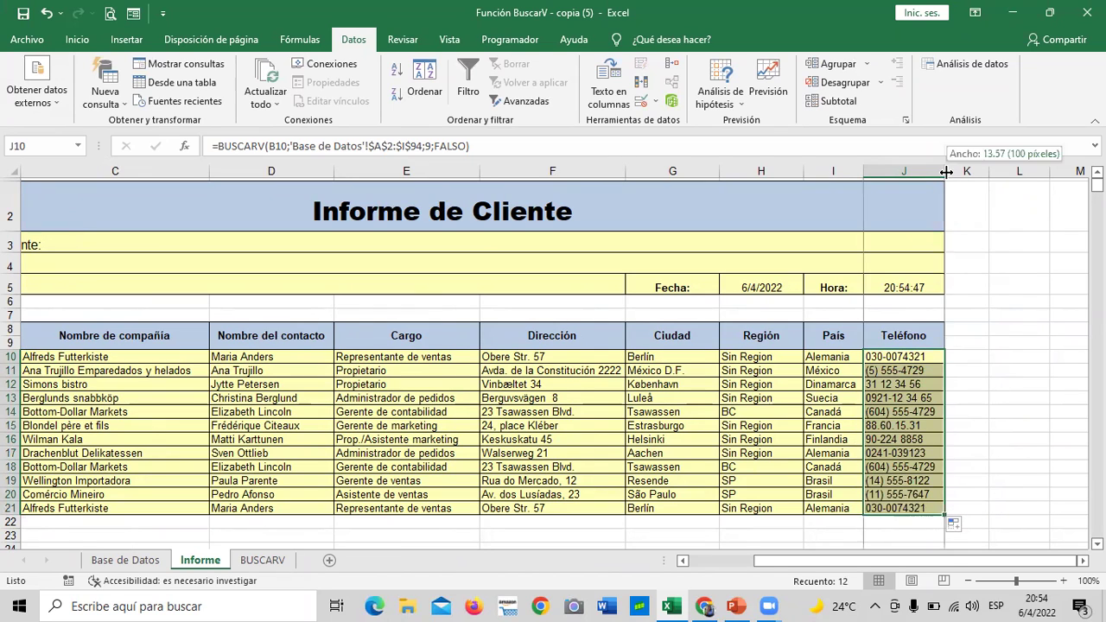
left_click_drag(794, 561, 708, 561)
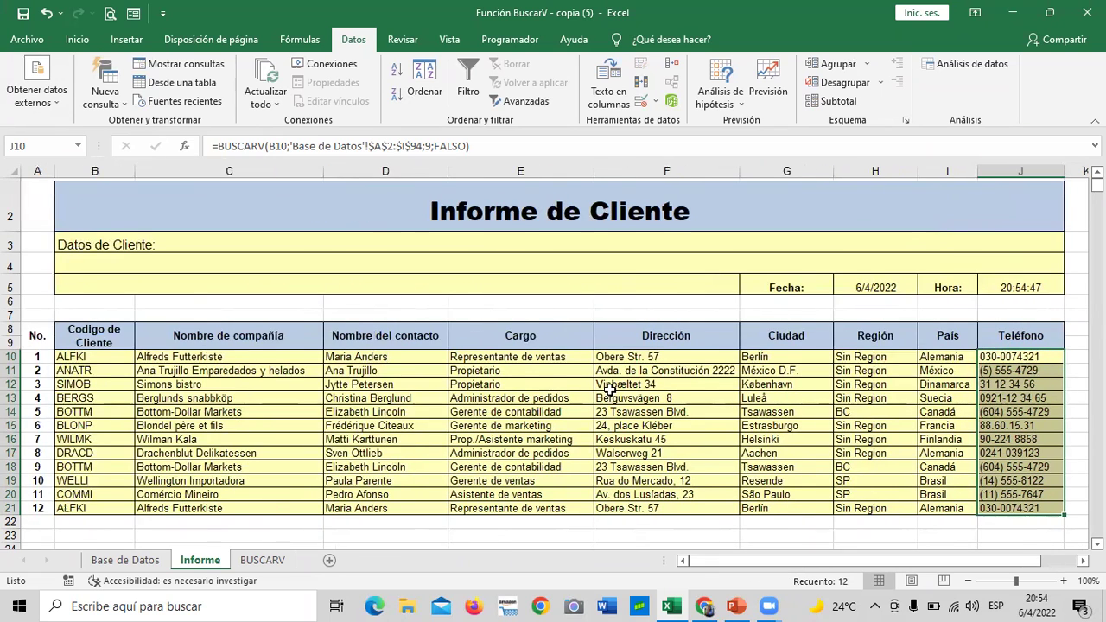
scroll(610, 391, "down", 2)
Step: Choose the Madrid, España client's code from B10's dropdown list so row 10 refills
left_click(486, 464)
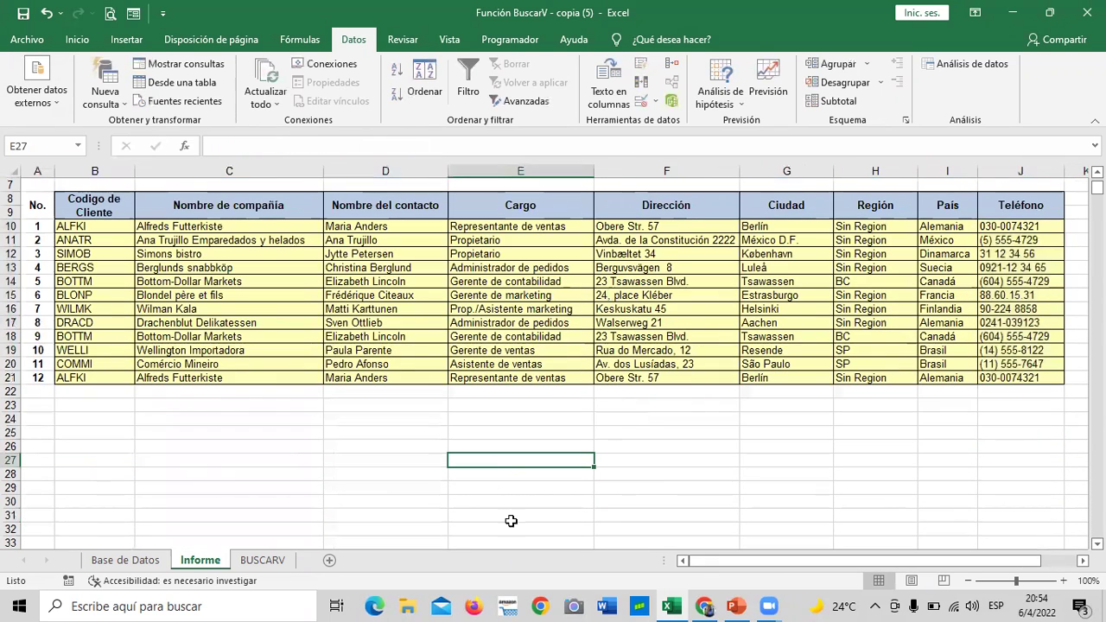
left_click(112, 229)
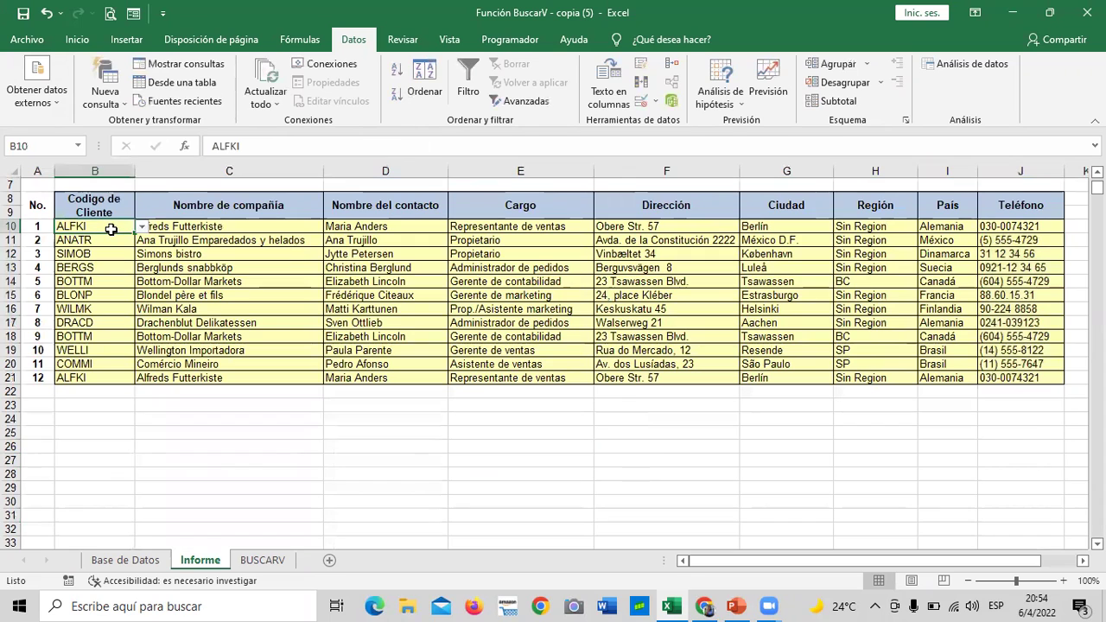
left_click(143, 228)
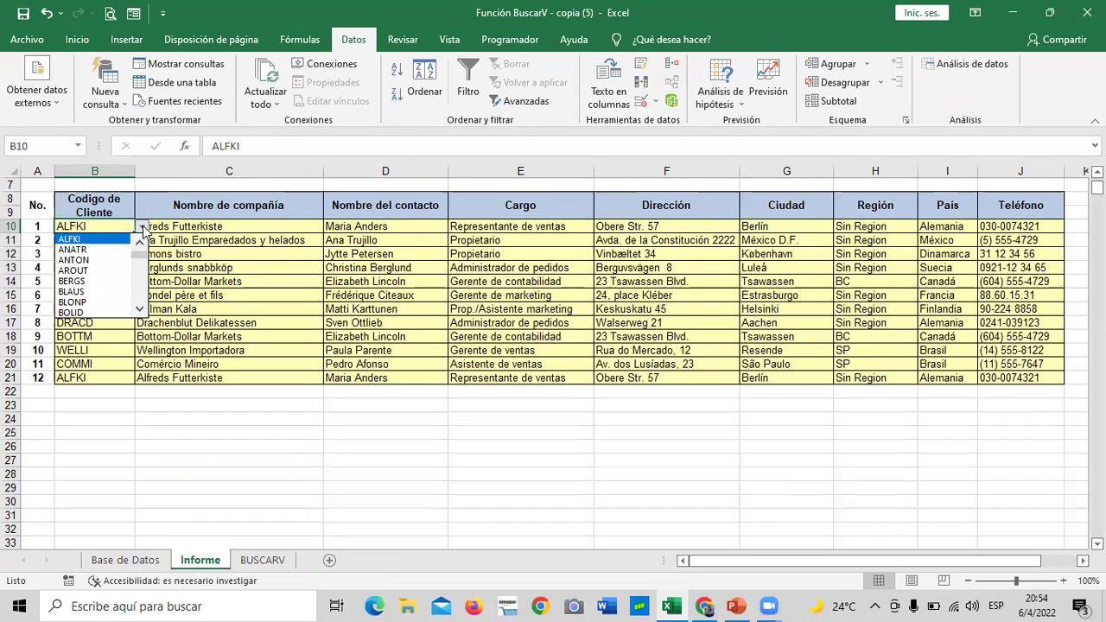
left_click(90, 308)
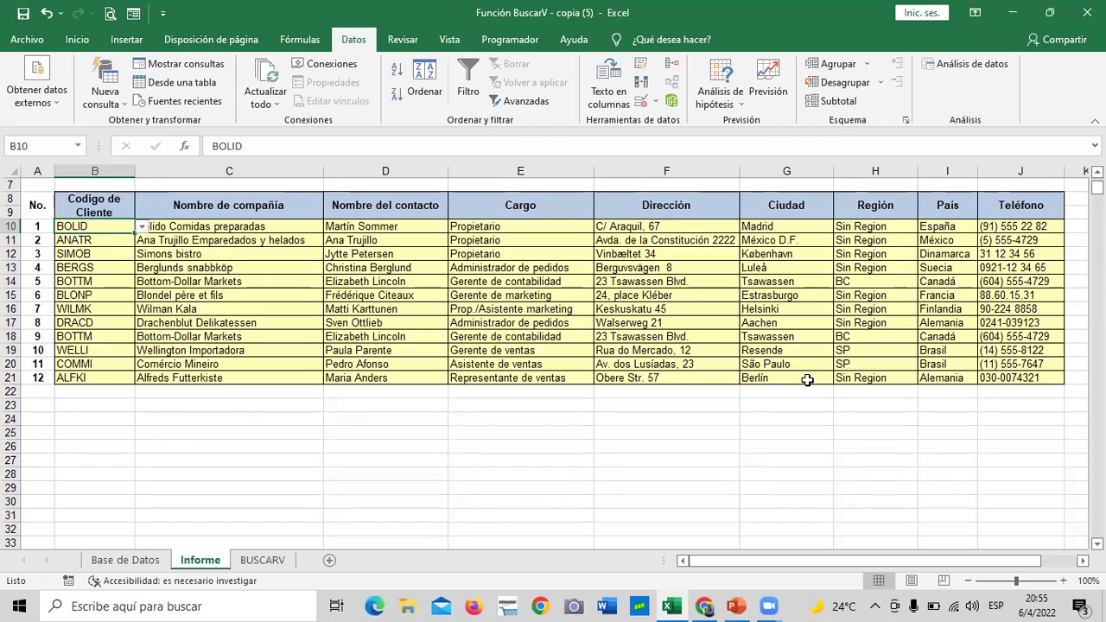
scroll(853, 317, "up", 1)
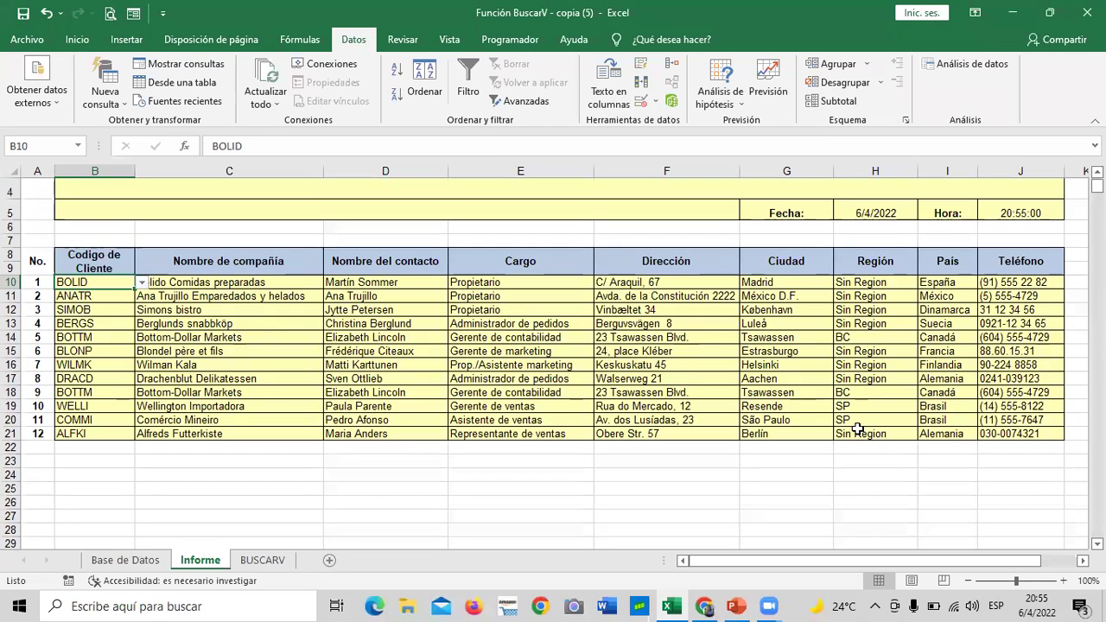
scroll(856, 431, "up", 1)
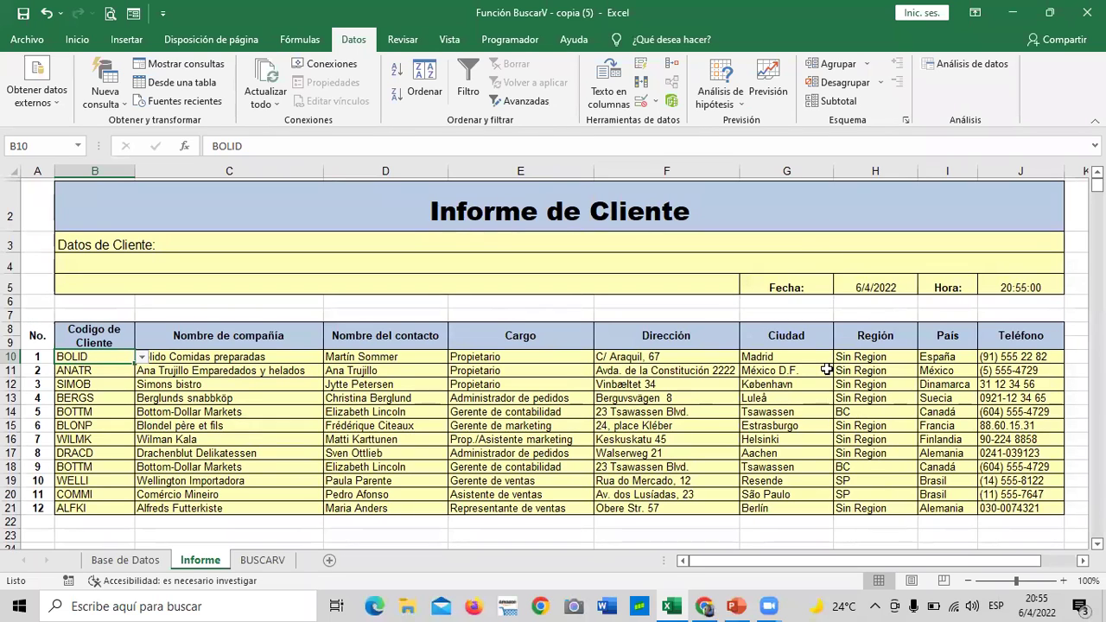
scroll(827, 369, "down", 1)
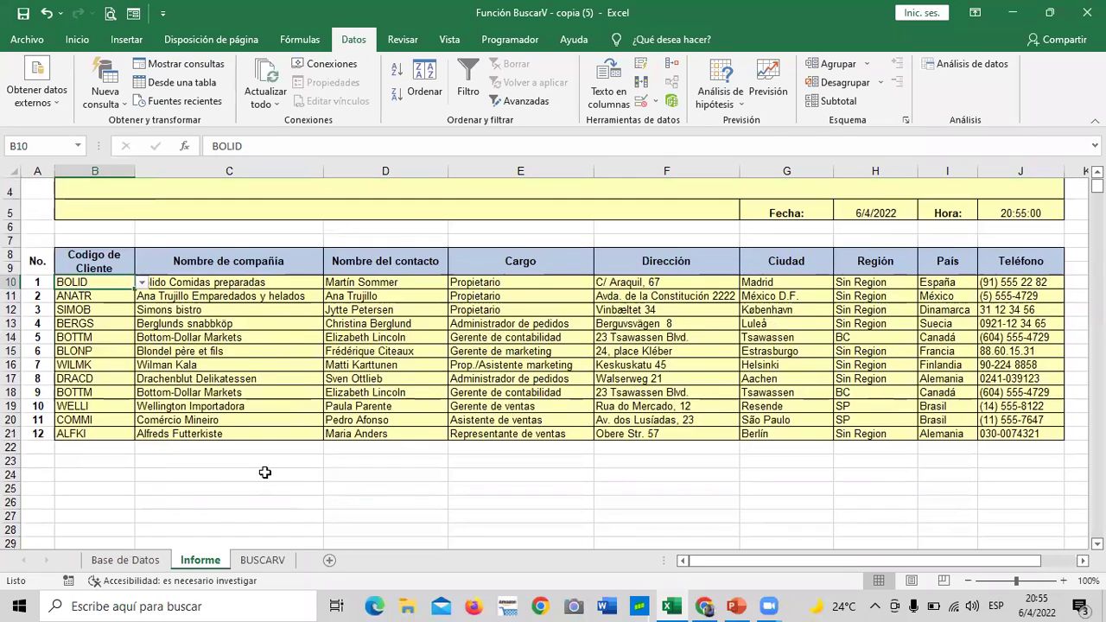
left_click(125, 560)
scroll(374, 425, "up", 10)
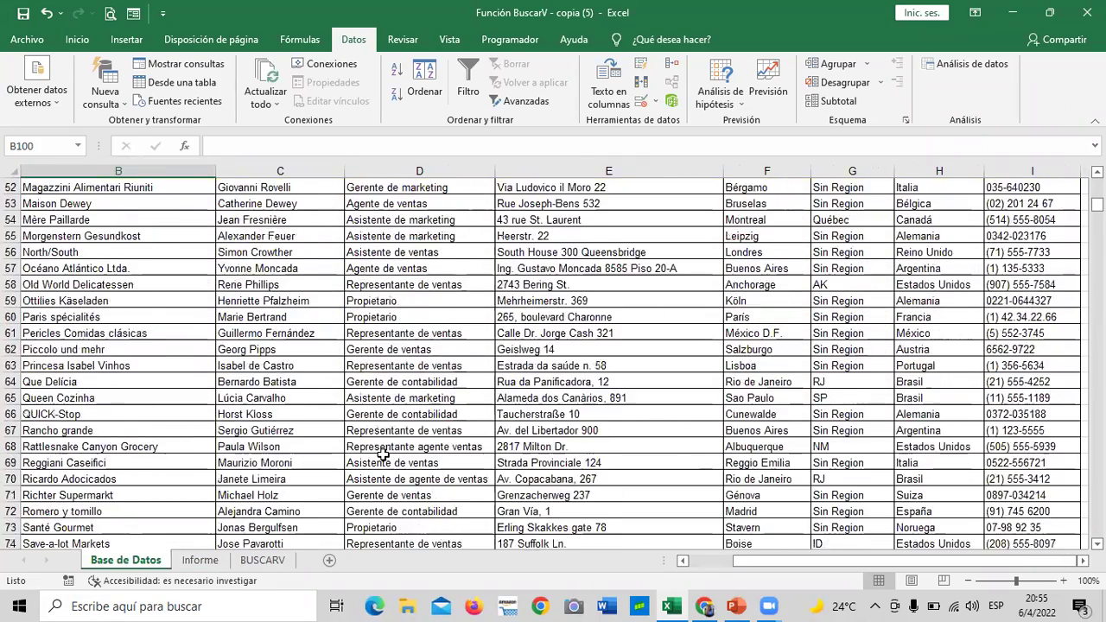
scroll(372, 389, "up", 5)
scroll(370, 337, "up", 4)
scroll(377, 284, "up", 4)
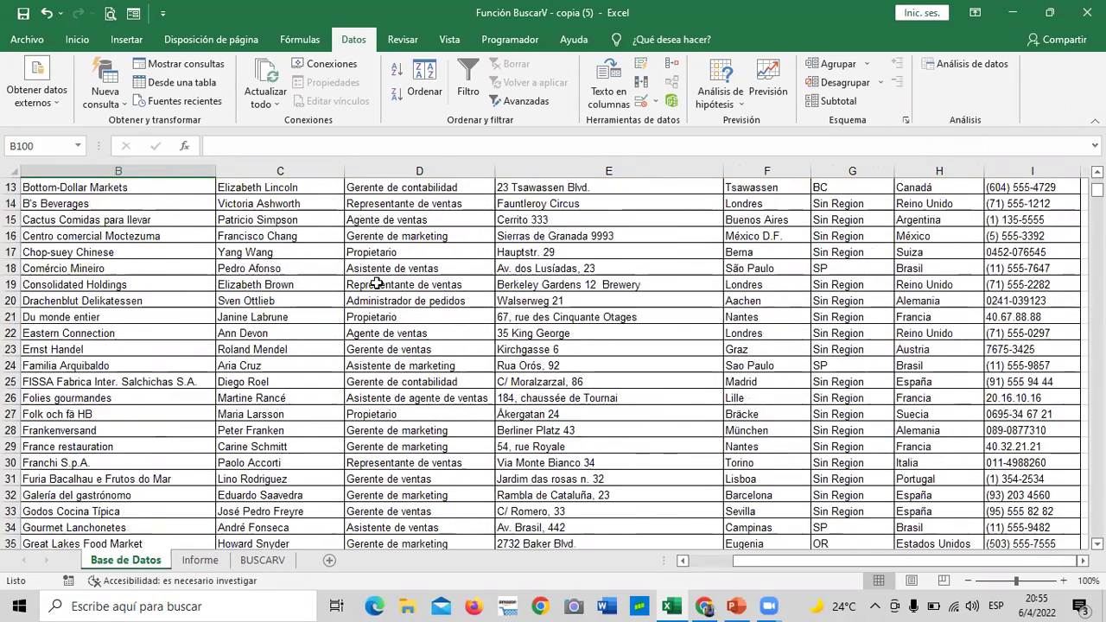
scroll(377, 282, "up", 4)
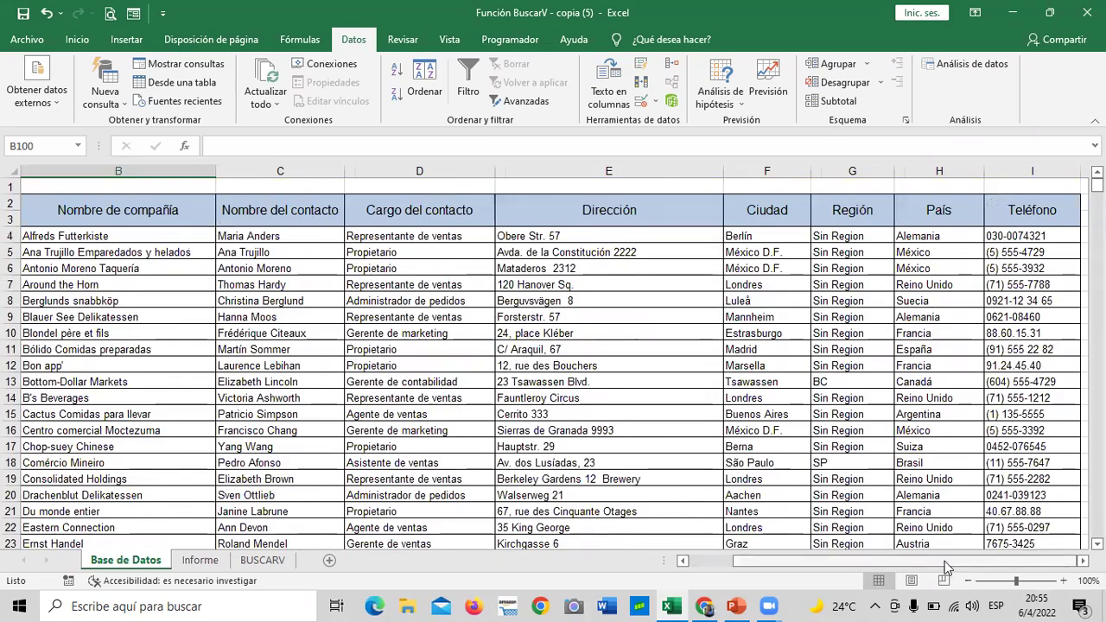
left_click_drag(945, 561, 901, 561)
scroll(596, 464, "down", 5)
scroll(358, 435, "up", 1)
scroll(358, 435, "down", 5)
scroll(358, 435, "down", 4)
scroll(722, 476, "down", 10)
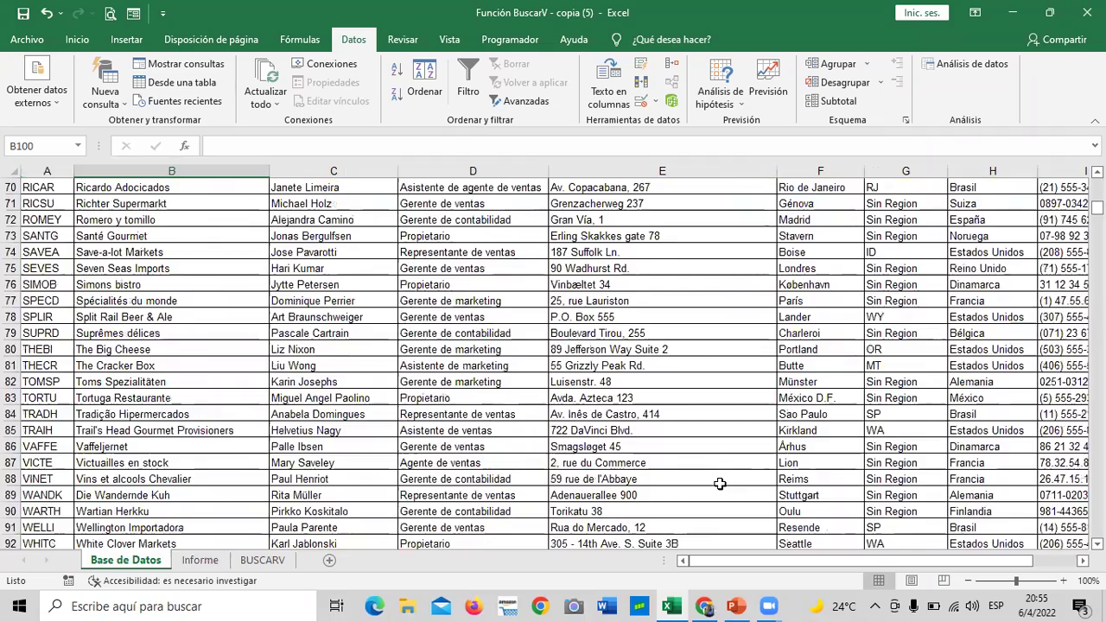
scroll(717, 482, "down", 6)
scroll(717, 486, "up", 1)
scroll(683, 465, "up", 5)
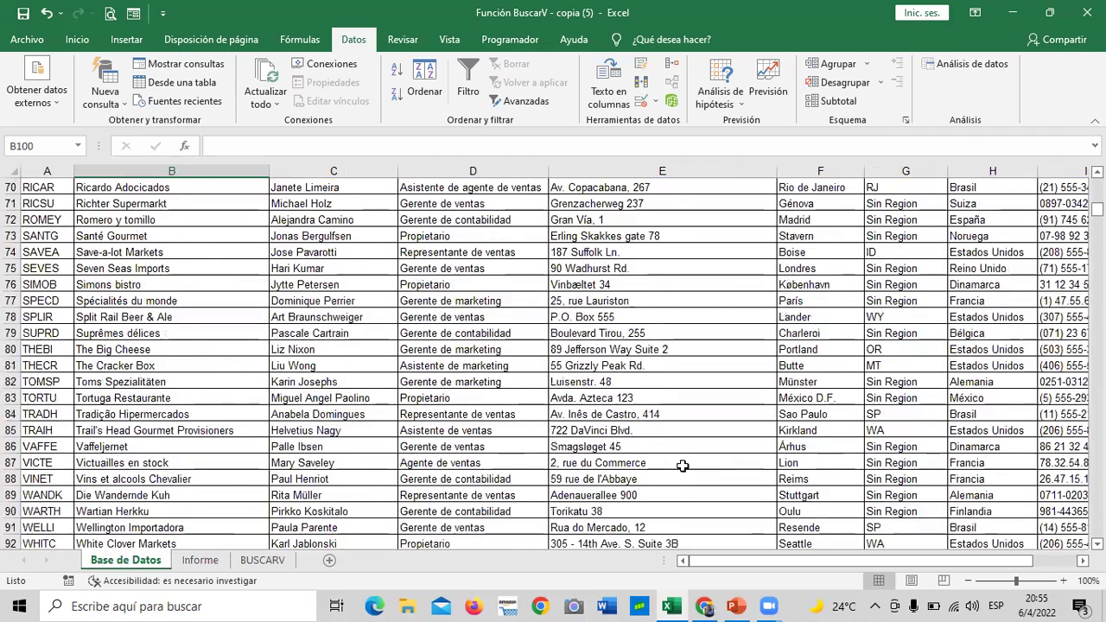
scroll(682, 460, "up", 6)
scroll(681, 454, "up", 1)
scroll(680, 448, "up", 9)
scroll(679, 445, "up", 6)
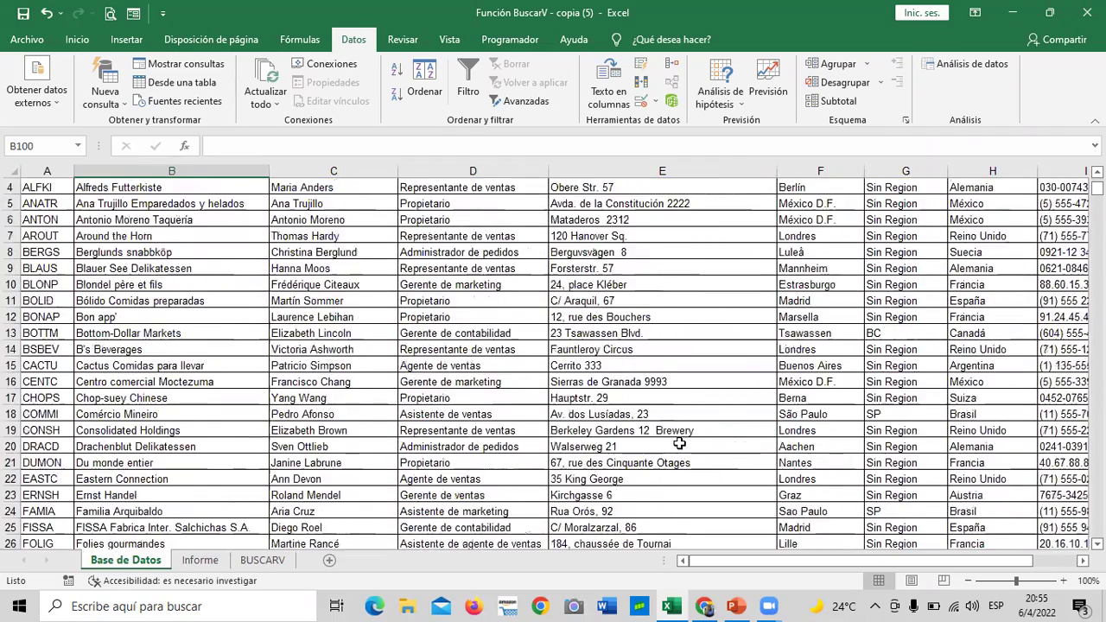
scroll(679, 440, "up", 1)
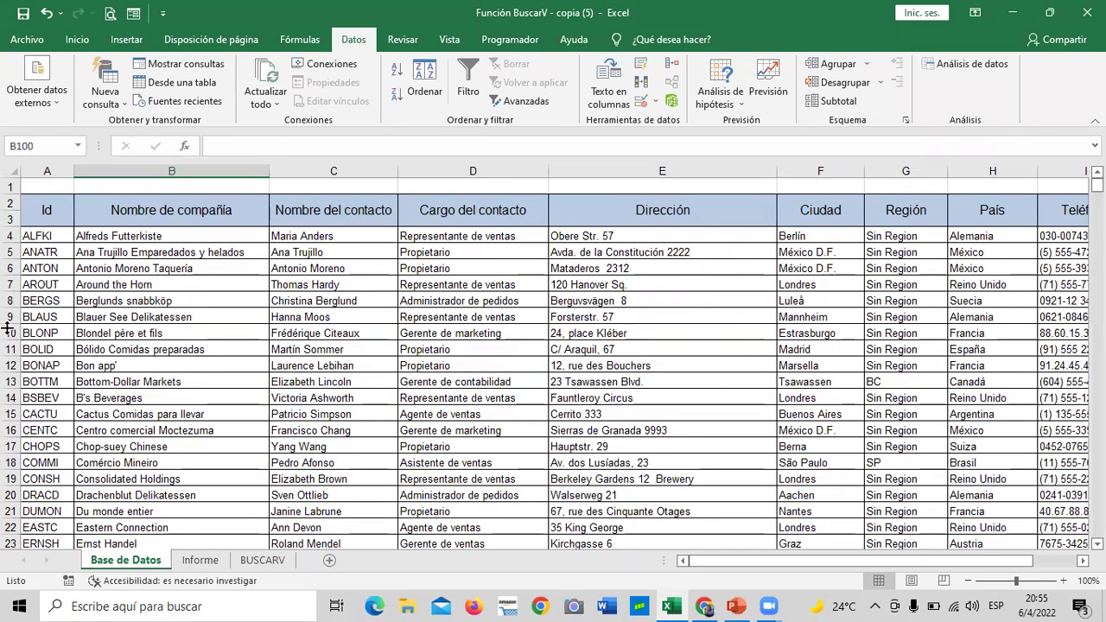
left_click_drag(700, 561, 744, 561)
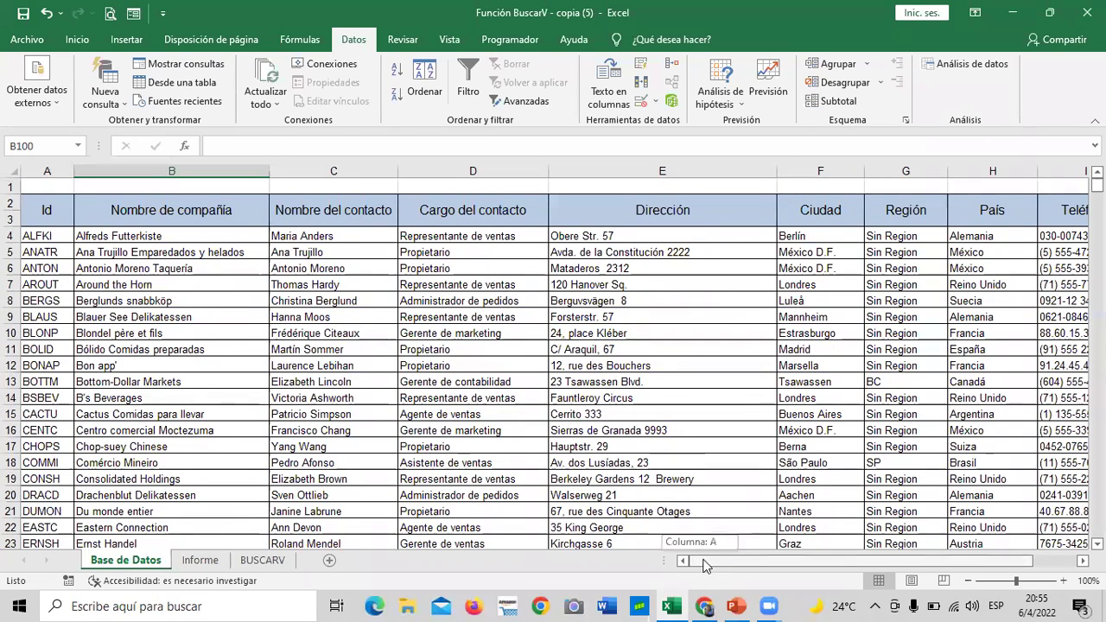
scroll(768, 518, "down", 3)
scroll(769, 517, "down", 6)
scroll(768, 518, "down", 8)
scroll(768, 518, "down", 7)
scroll(769, 518, "down", 5)
scroll(670, 500, "up", 2)
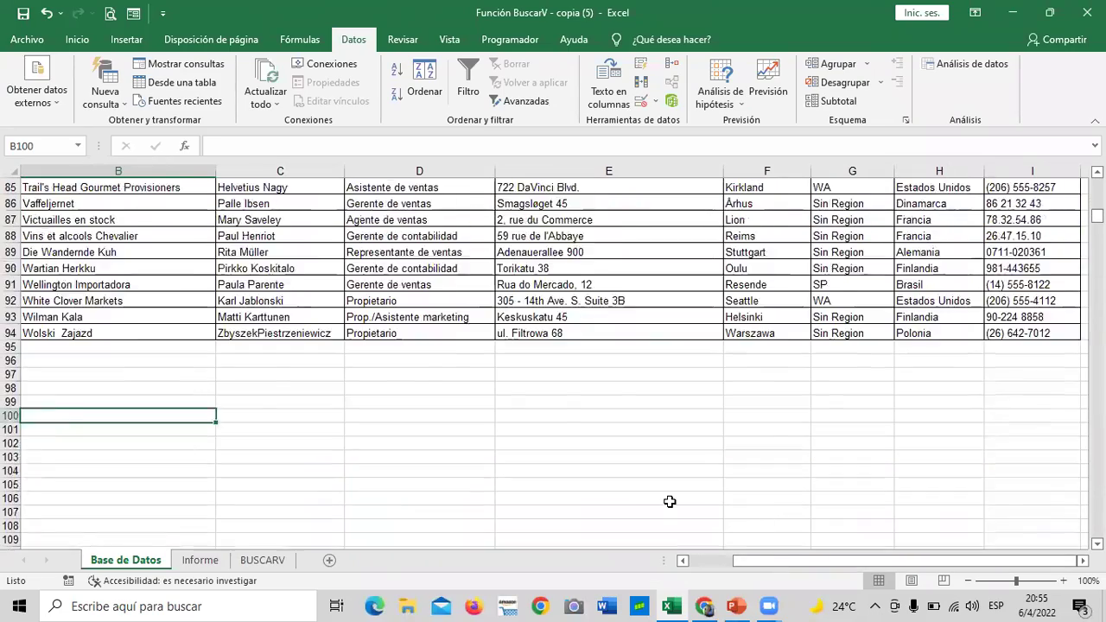
scroll(670, 500, "up", 7)
scroll(670, 500, "up", 5)
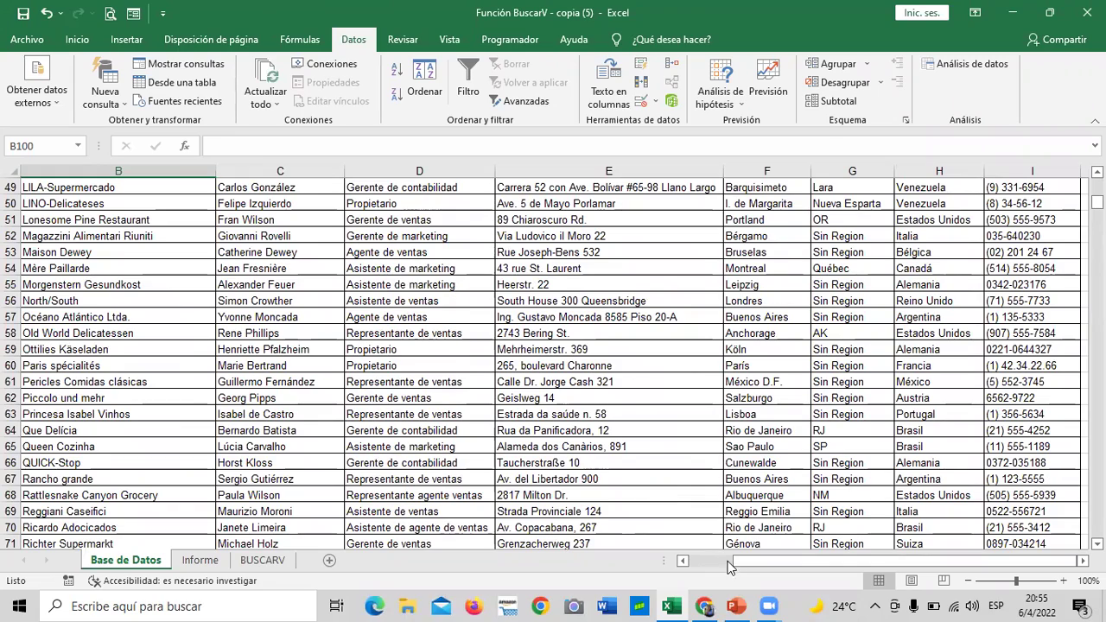
left_click_drag(746, 561, 702, 562)
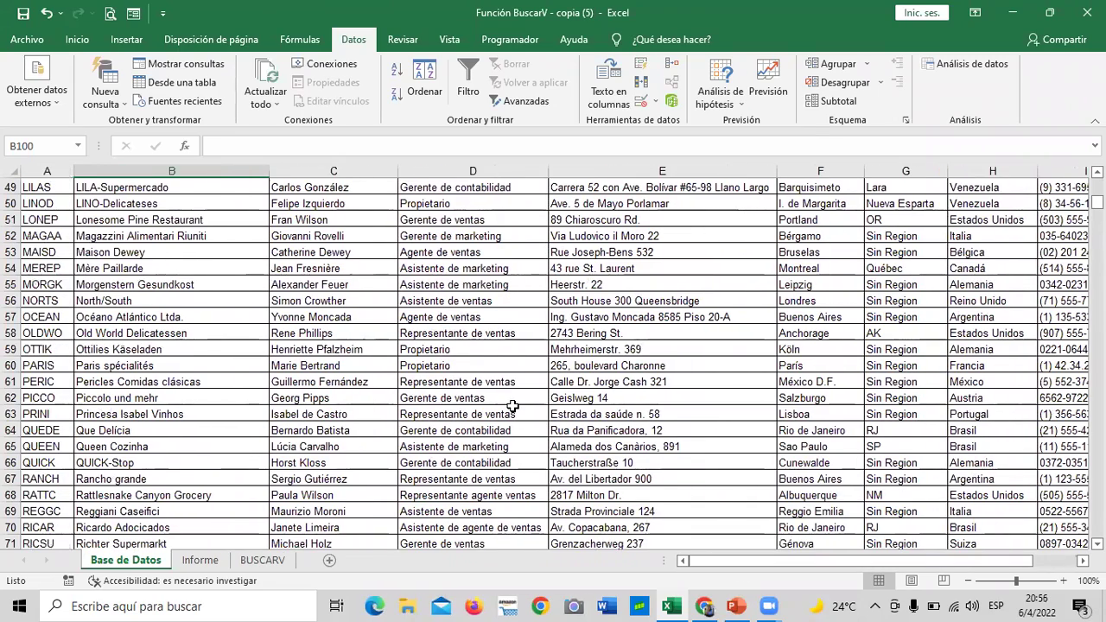
scroll(514, 403, "up", 4)
scroll(514, 402, "up", 5)
scroll(514, 403, "up", 5)
scroll(514, 402, "up", 2)
scroll(514, 403, "down", 5)
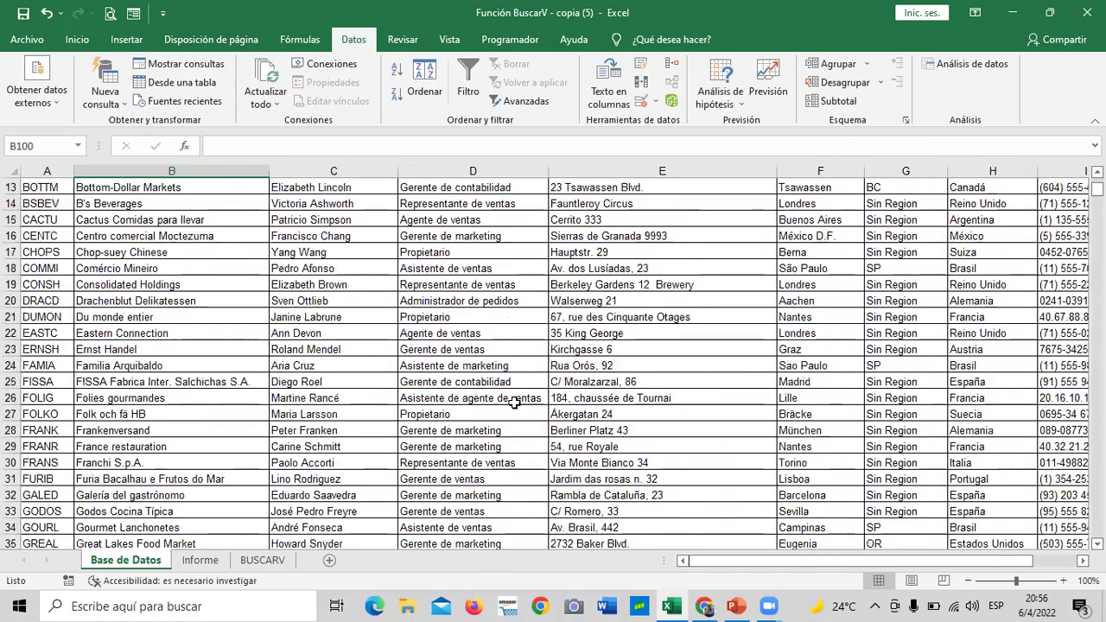
scroll(515, 403, "down", 5)
scroll(515, 403, "down", 4)
scroll(515, 403, "down", 5)
scroll(515, 403, "down", 4)
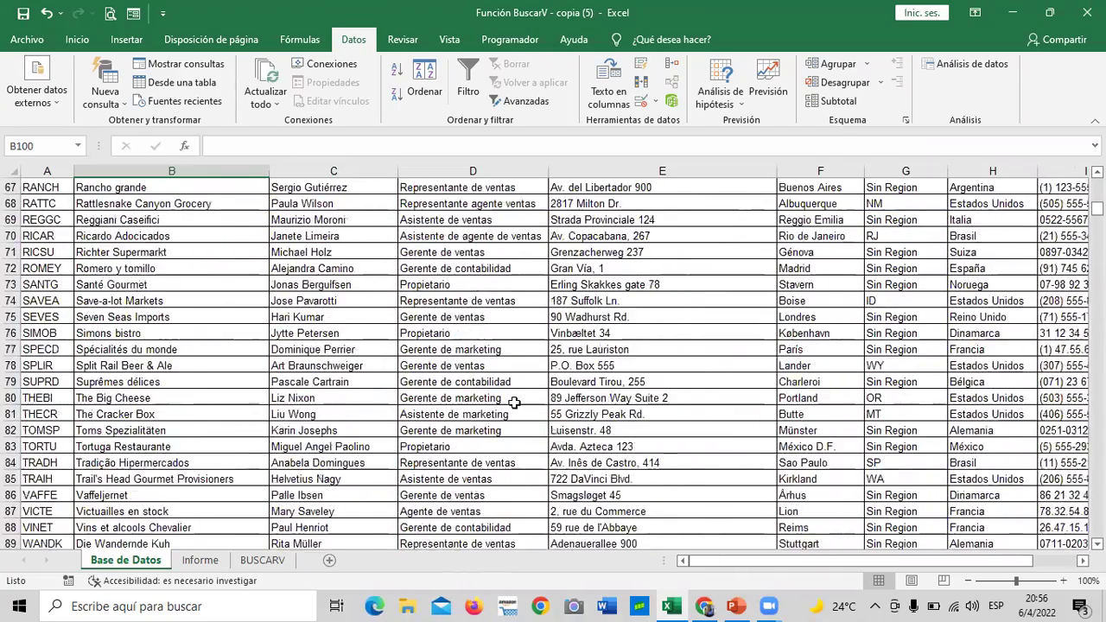
scroll(515, 403, "down", 4)
scroll(514, 403, "down", 3)
scroll(514, 403, "up", 4)
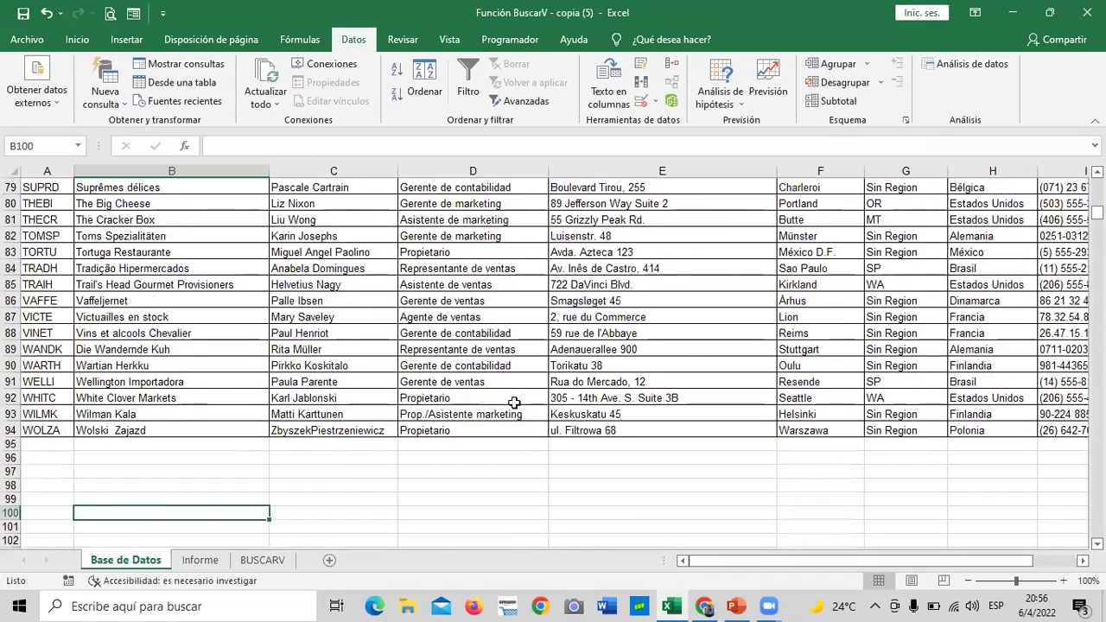
scroll(514, 403, "up", 2)
scroll(515, 403, "up", 9)
scroll(514, 403, "up", 7)
scroll(514, 402, "up", 4)
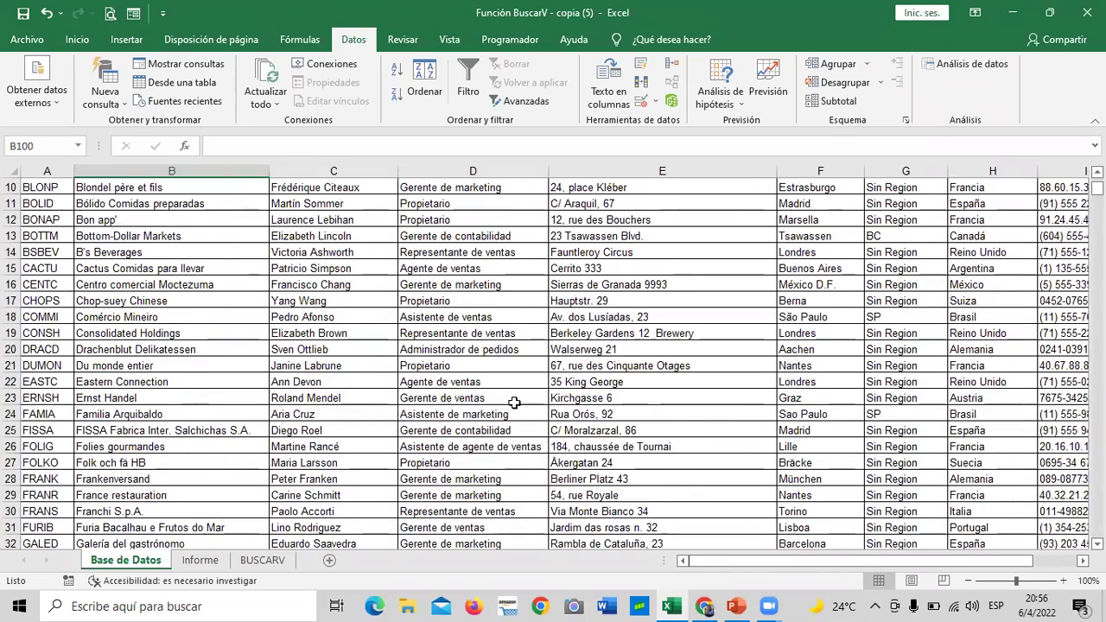
scroll(514, 402, "up", 3)
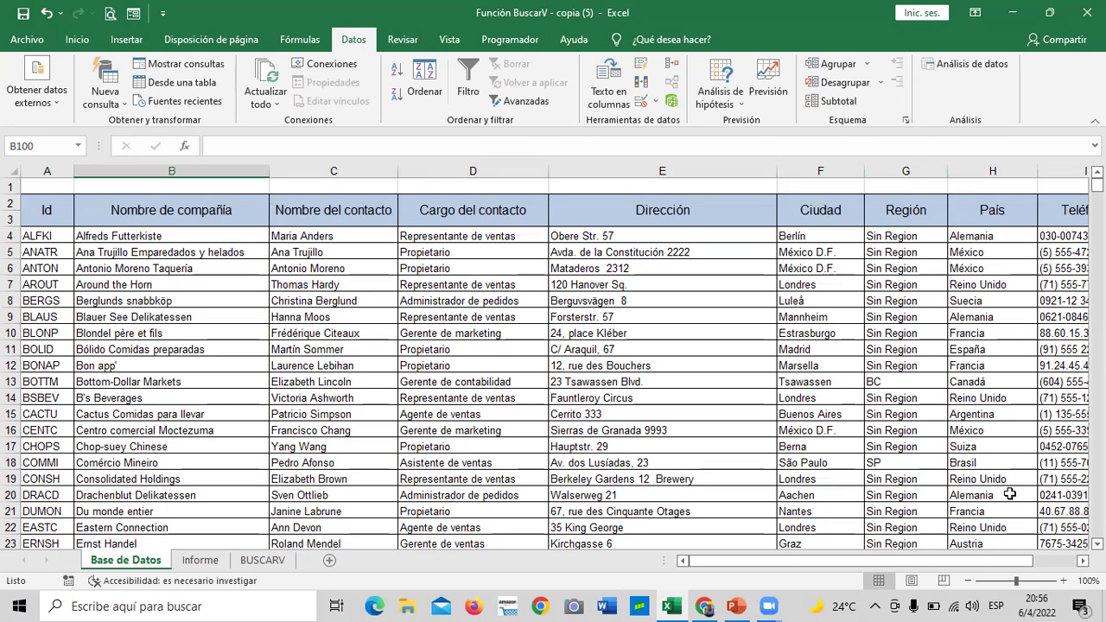
left_click_drag(875, 559, 958, 564)
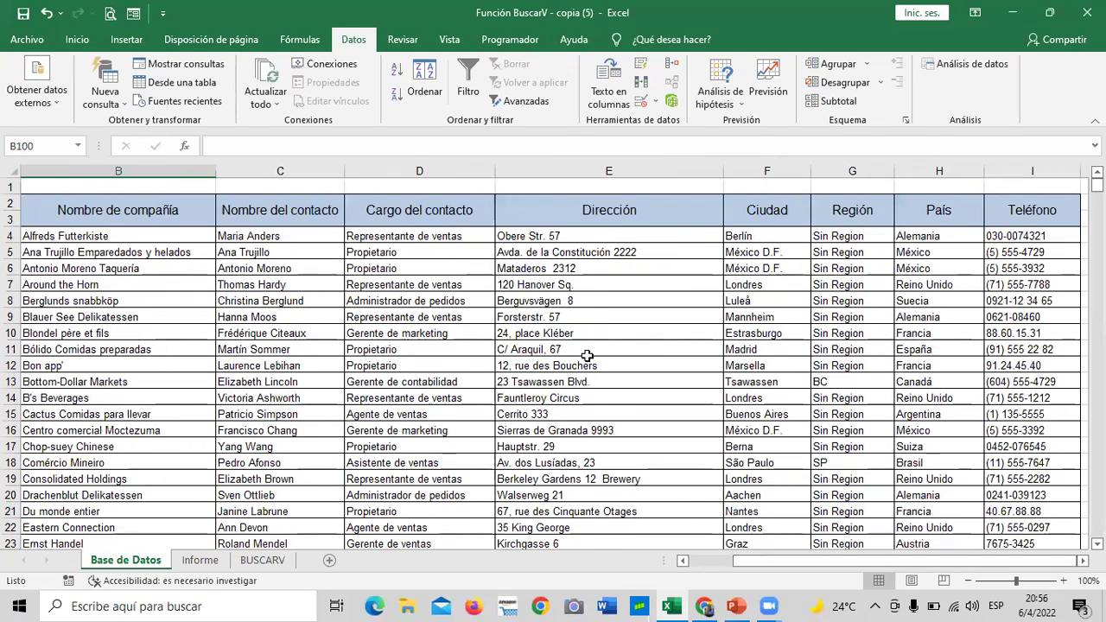
scroll(586, 354, "down", 4)
scroll(586, 354, "down", 5)
scroll(586, 355, "down", 3)
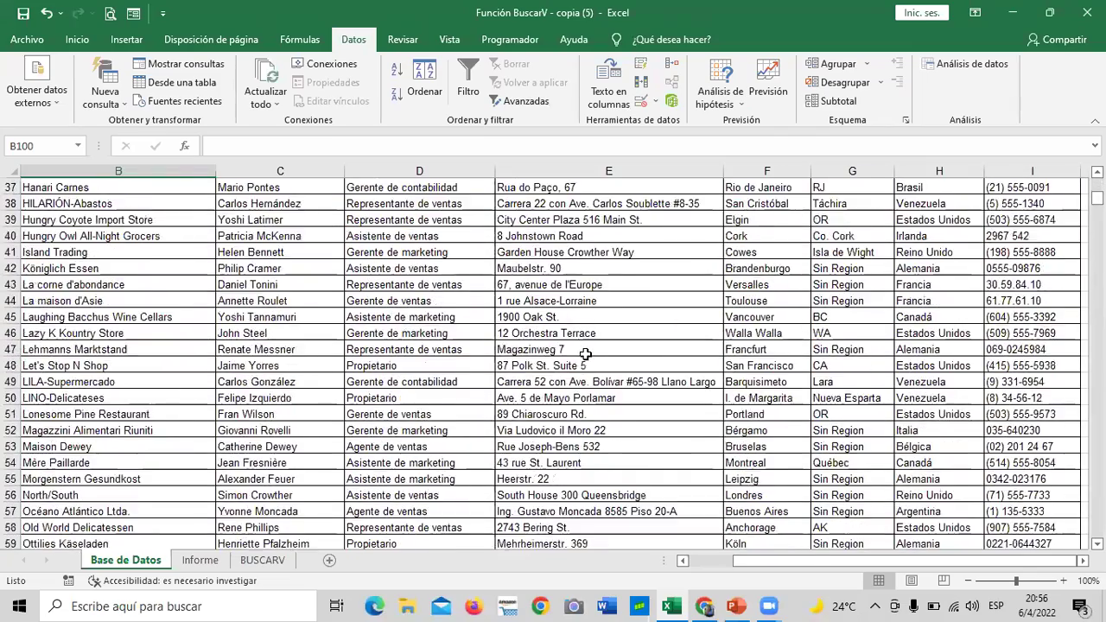
scroll(587, 355, "down", 4)
scroll(586, 355, "down", 4)
scroll(584, 353, "down", 5)
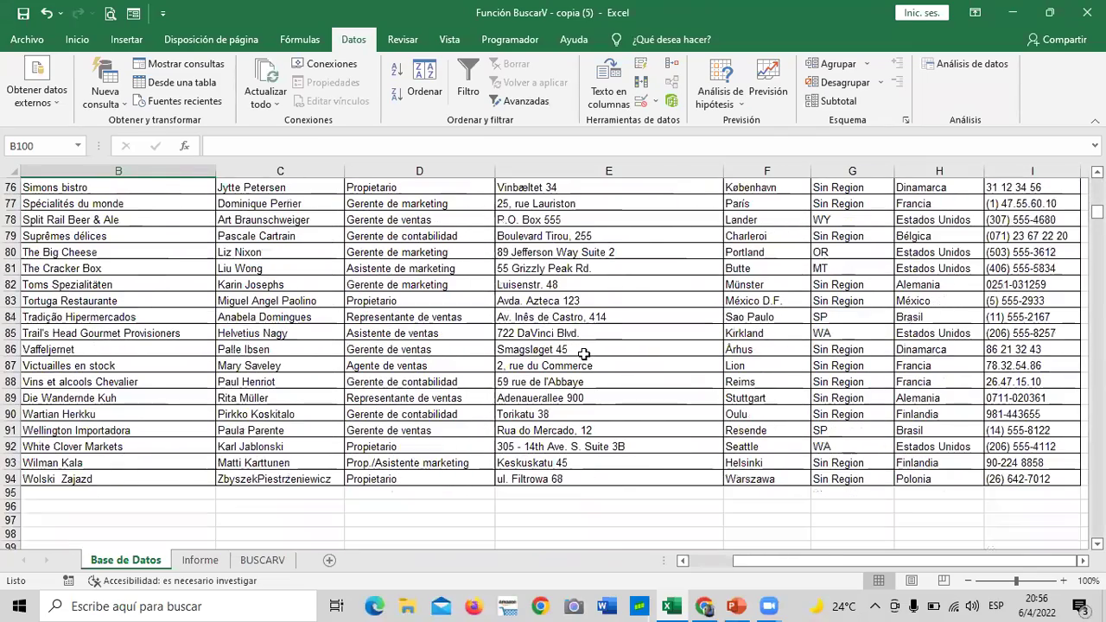
scroll(585, 354, "up", 4)
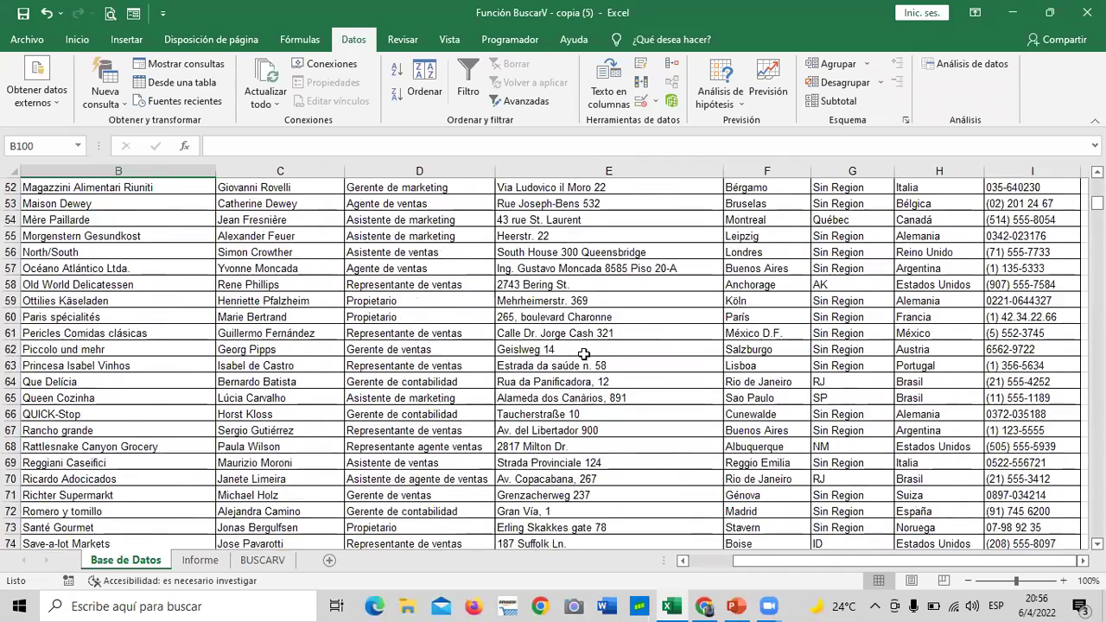
scroll(584, 354, "up", 4)
scroll(585, 354, "up", 11)
scroll(584, 353, "up", 2)
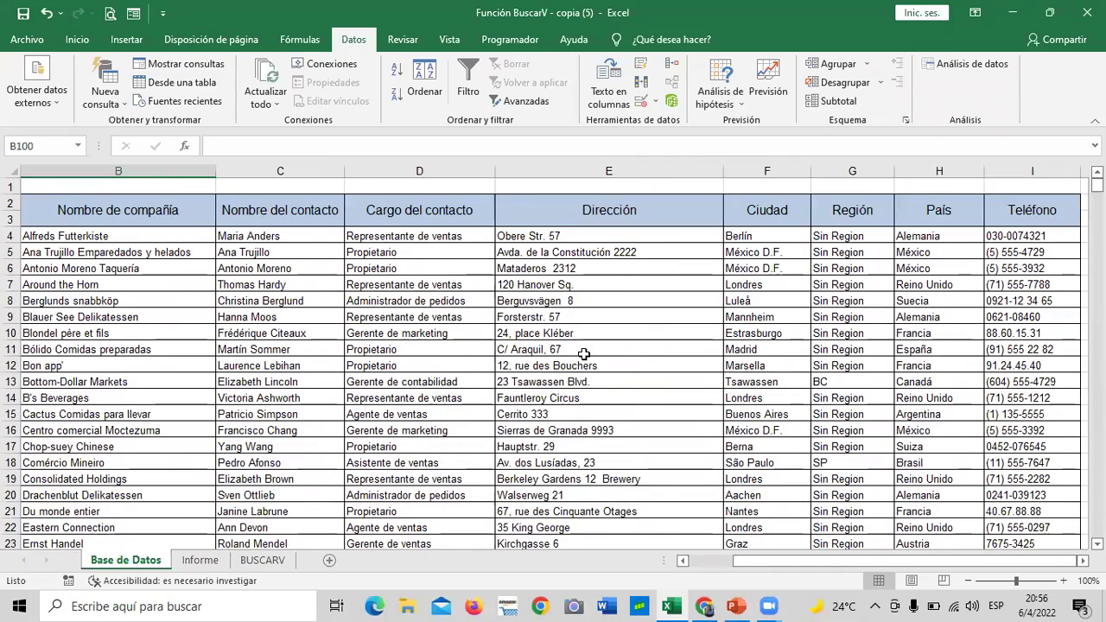
left_click_drag(918, 562, 877, 562)
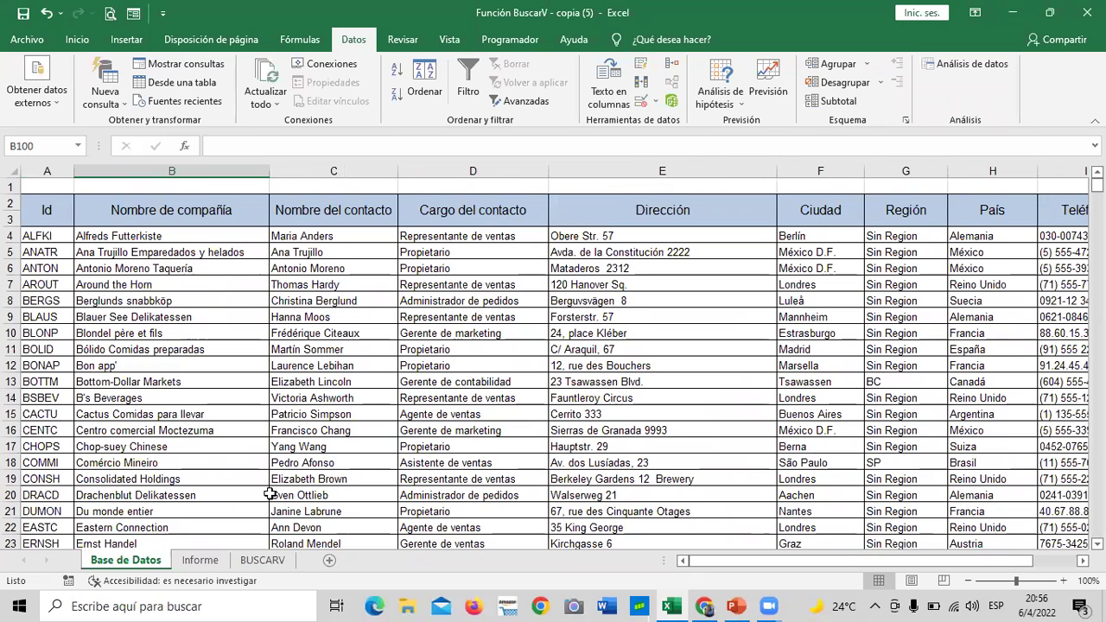
Step: On the Informe sheet, widen the Dirección column to about 26.57
left_click(208, 562)
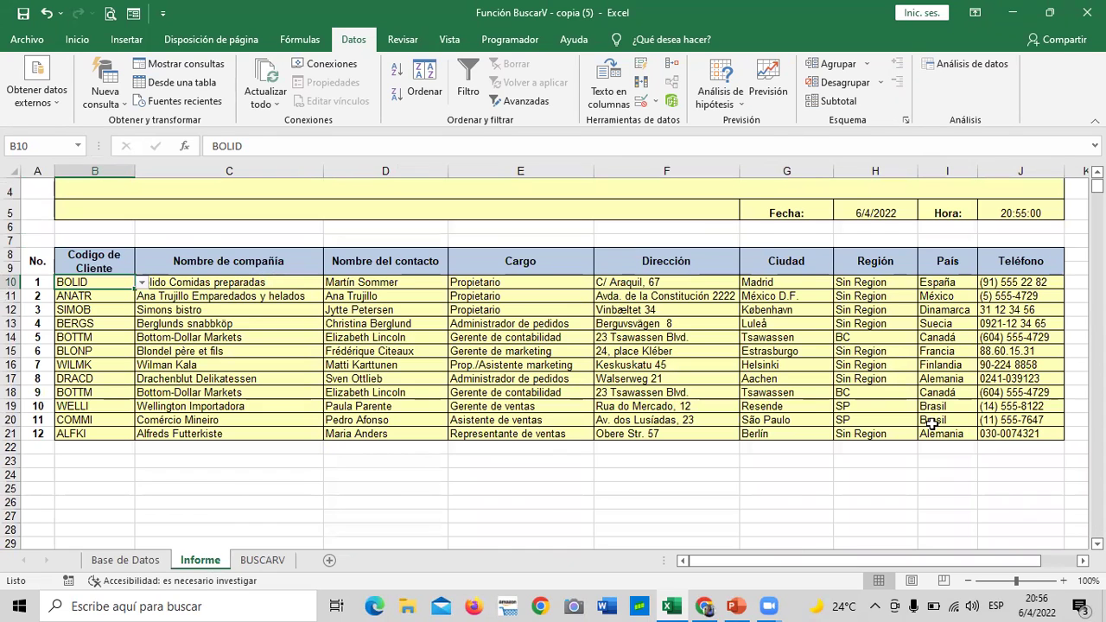
left_click_drag(740, 170, 750, 170)
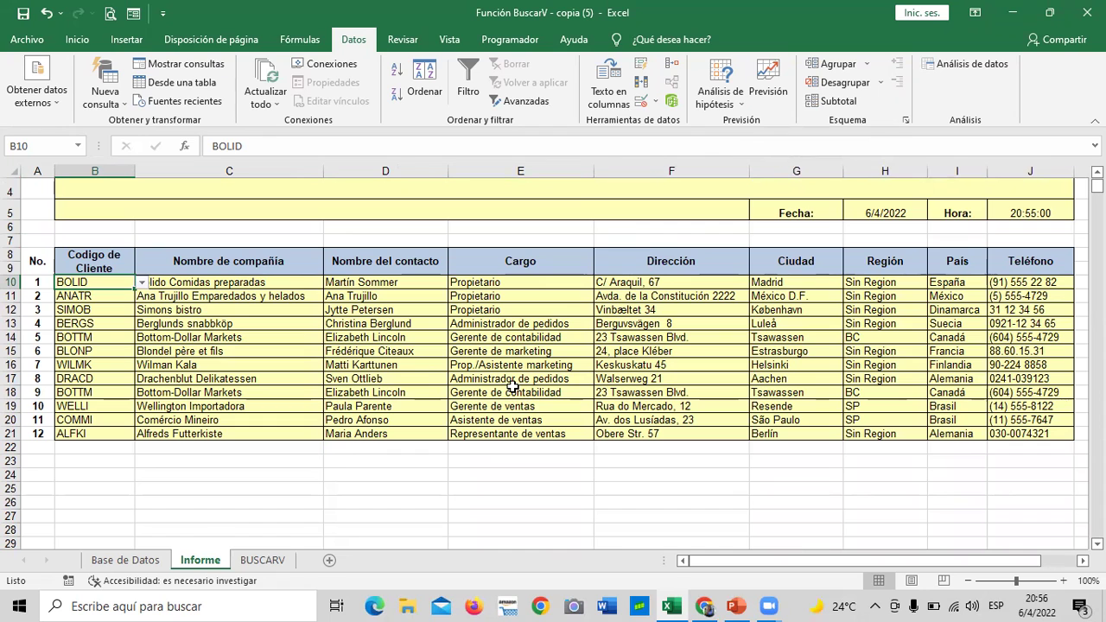
left_click(87, 435)
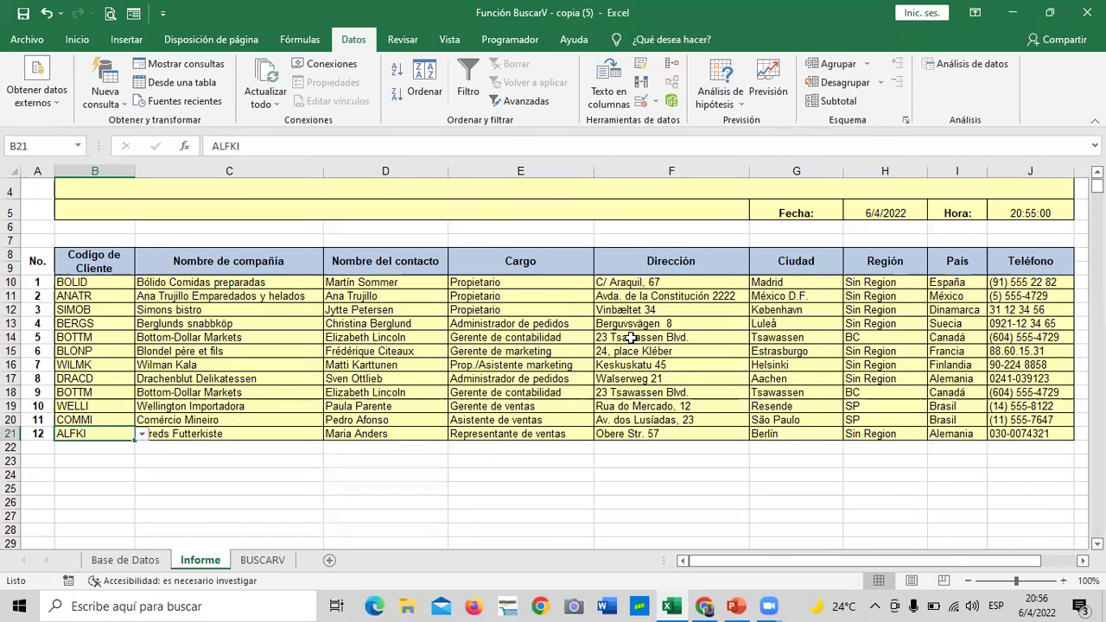
scroll(636, 346, "up", 1)
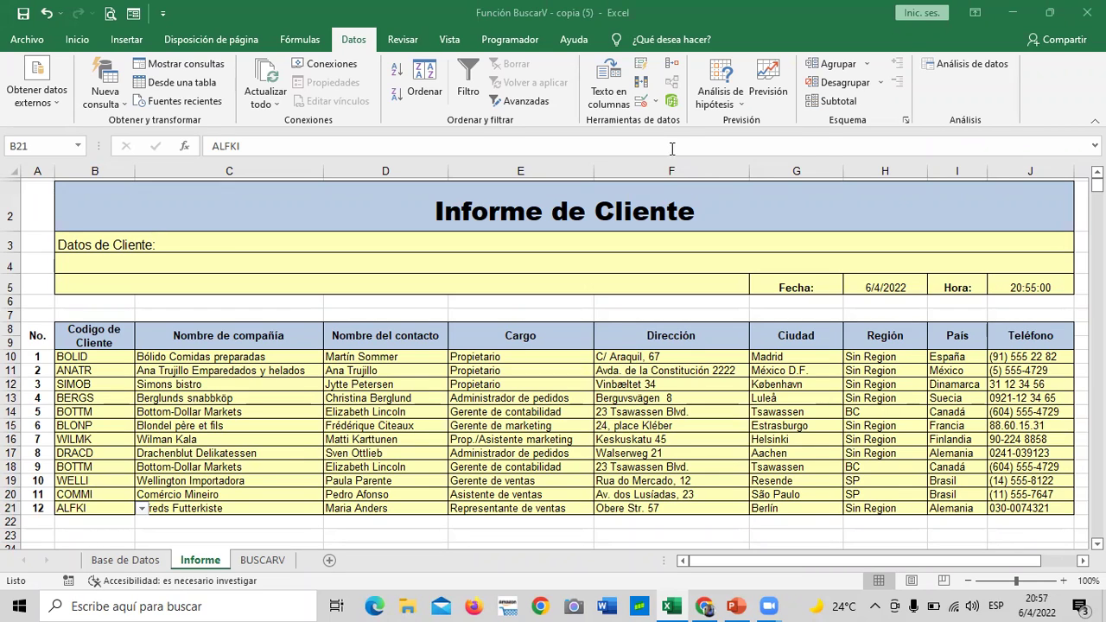
left_click(121, 560)
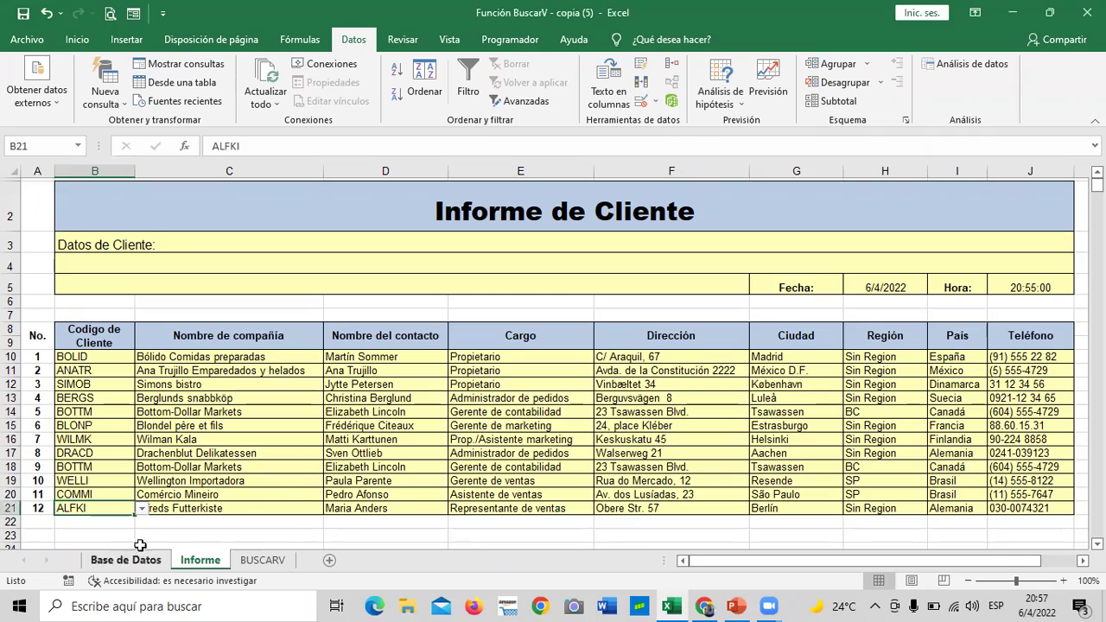
left_click(139, 561)
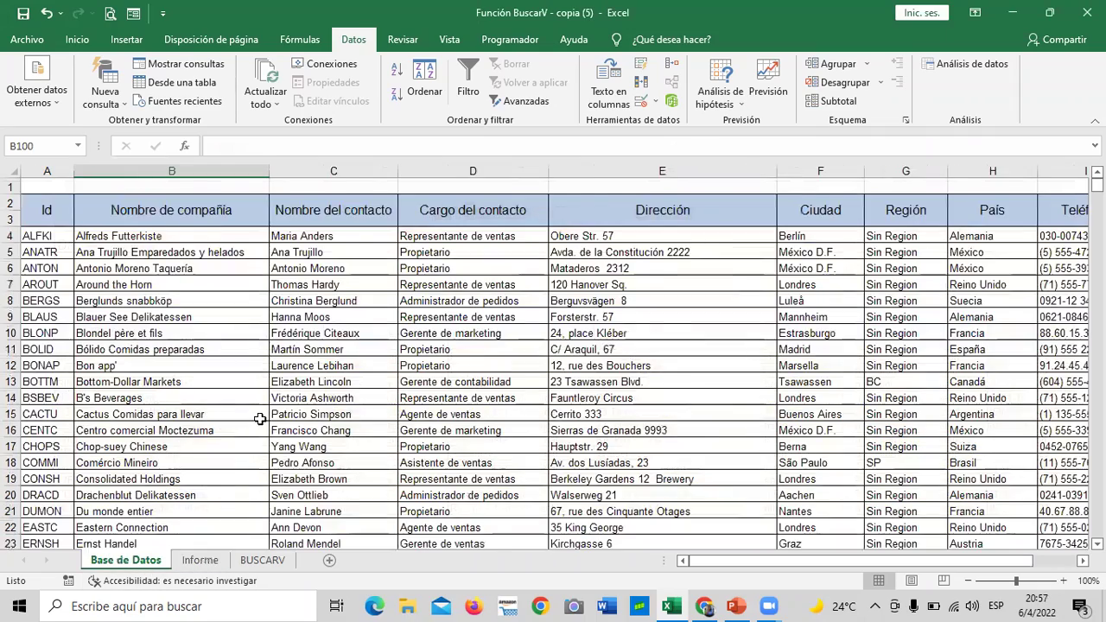
scroll(259, 419, "down", 2)
scroll(259, 419, "down", 8)
scroll(260, 419, "down", 4)
scroll(259, 419, "down", 9)
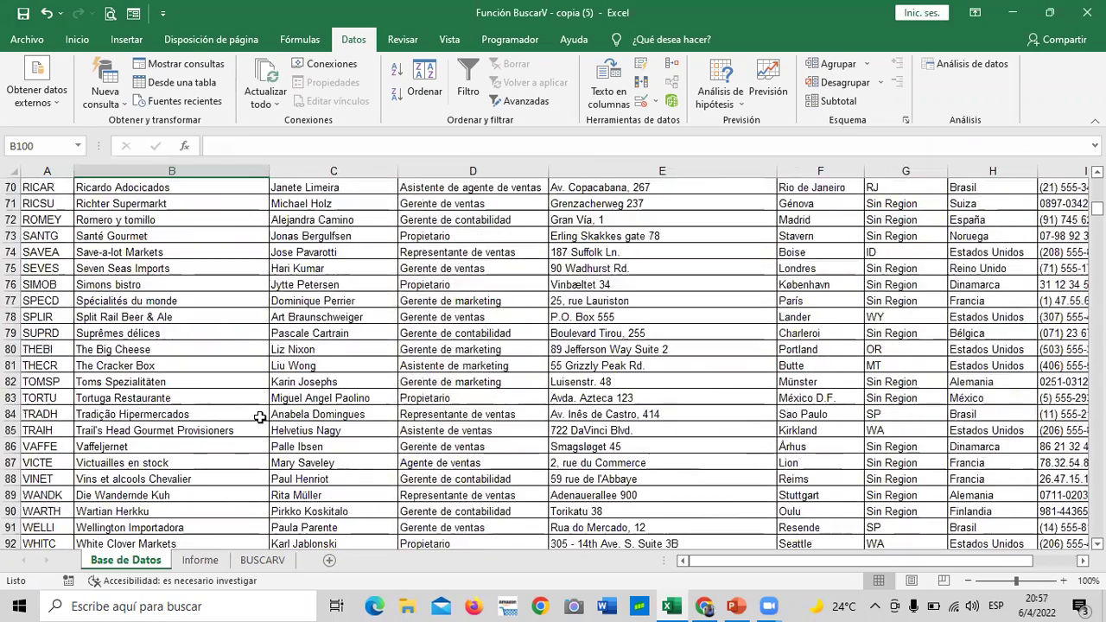
scroll(260, 419, "down", 4)
scroll(259, 415, "down", 3)
left_click(199, 262)
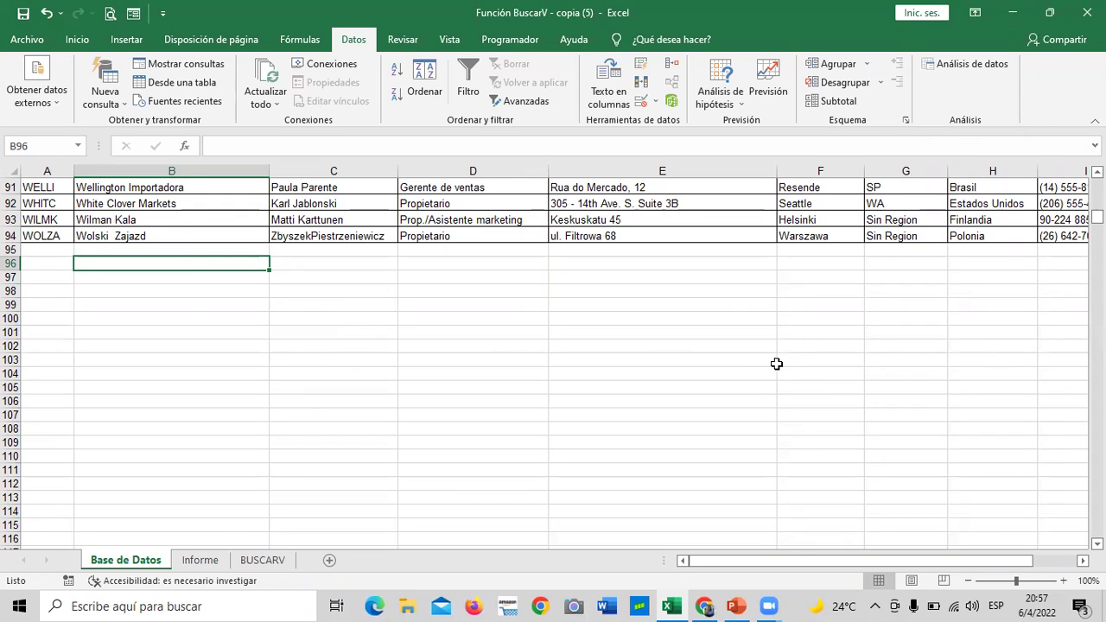
left_click(200, 562)
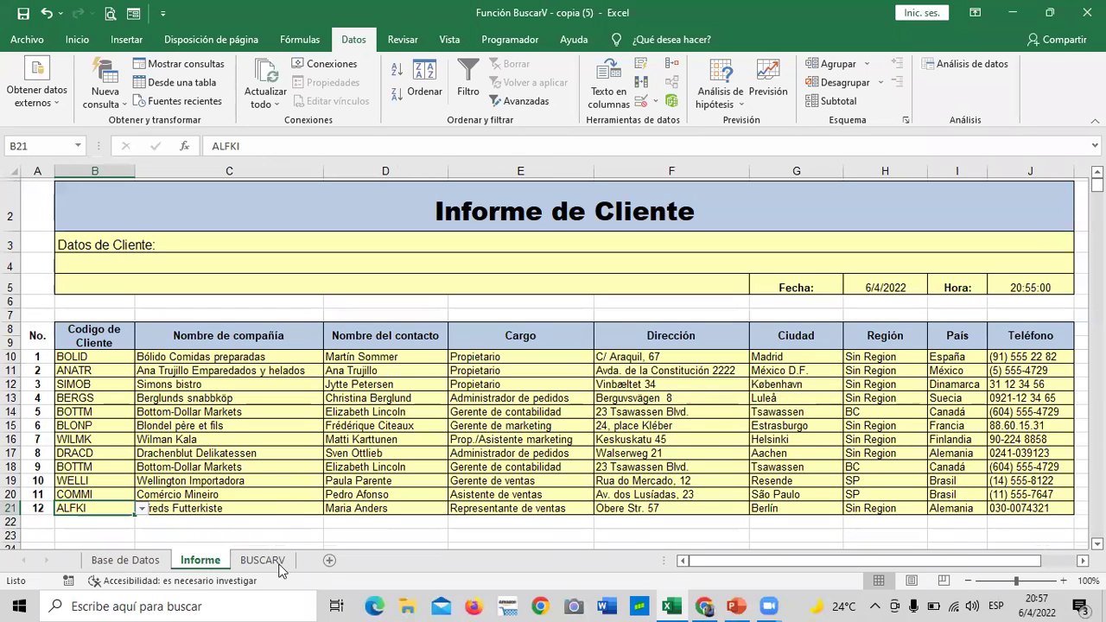
scroll(296, 499, "down", 3)
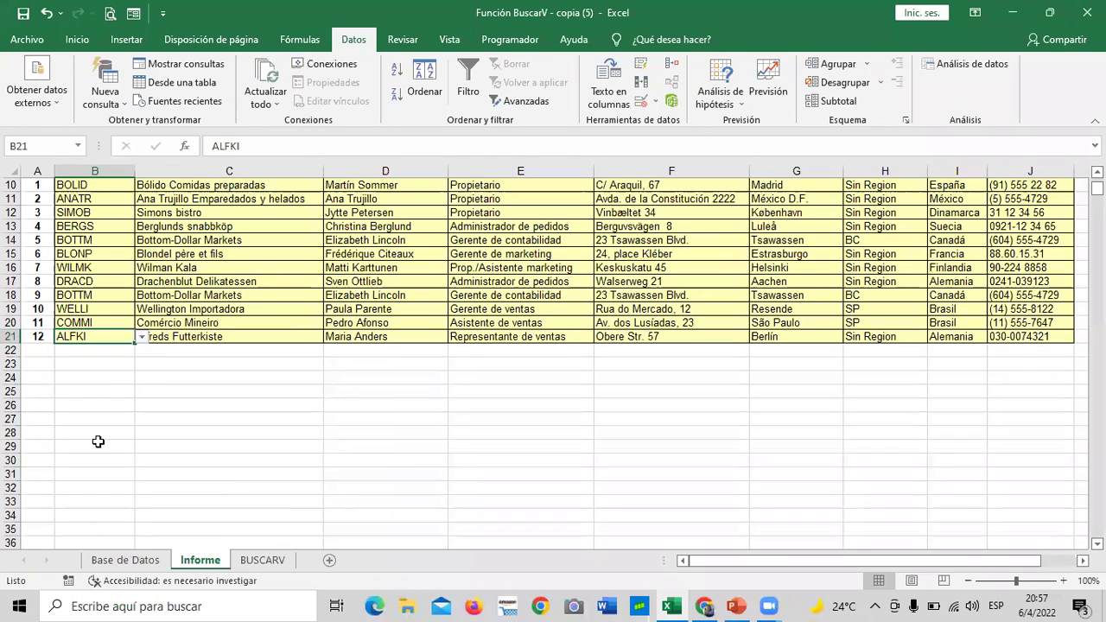
scroll(98, 437, "up", 3)
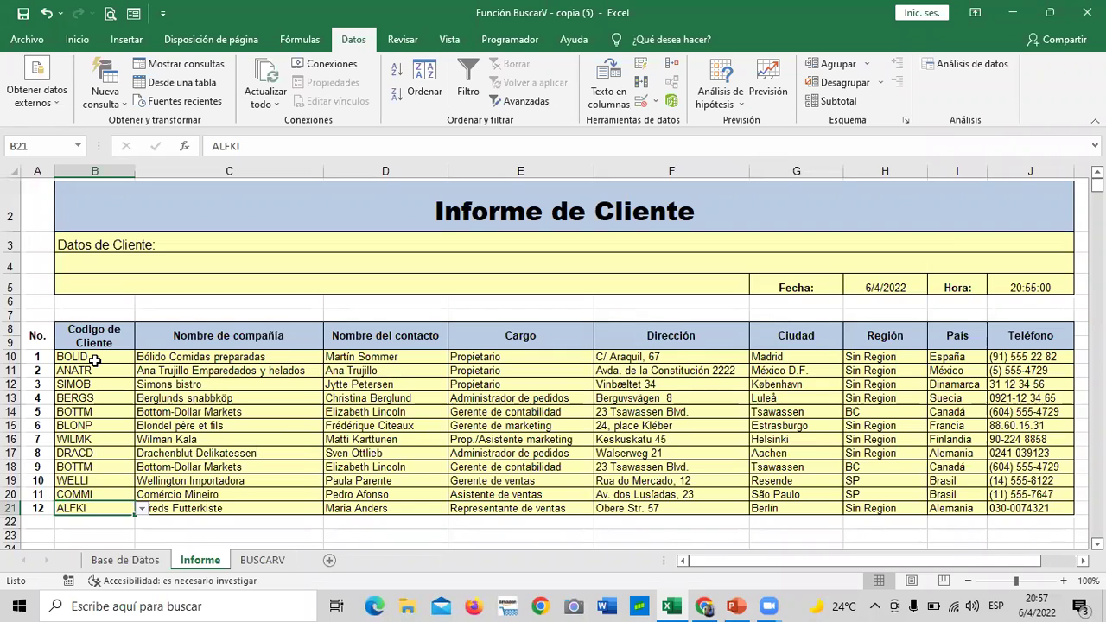
scroll(122, 434, "down", 2)
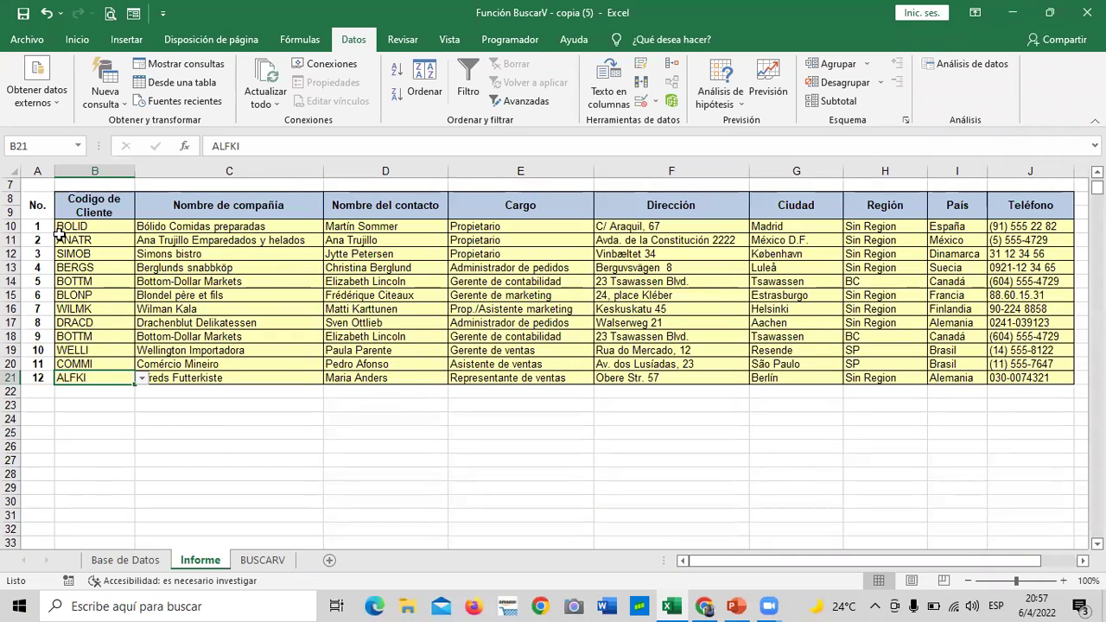
scroll(101, 346, "up", 2)
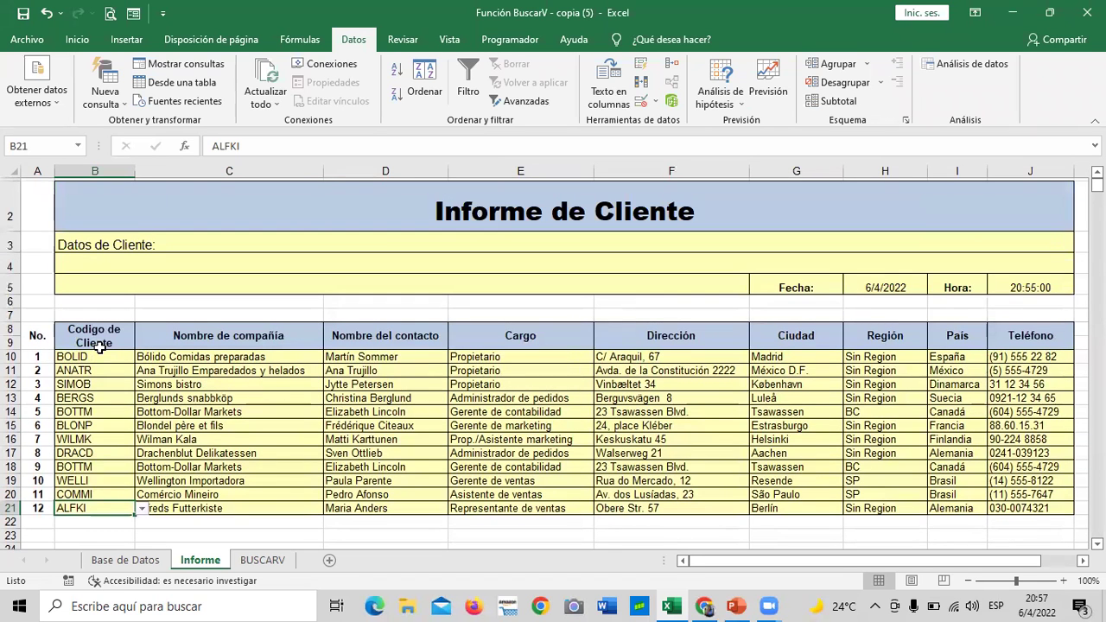
left_click(289, 360)
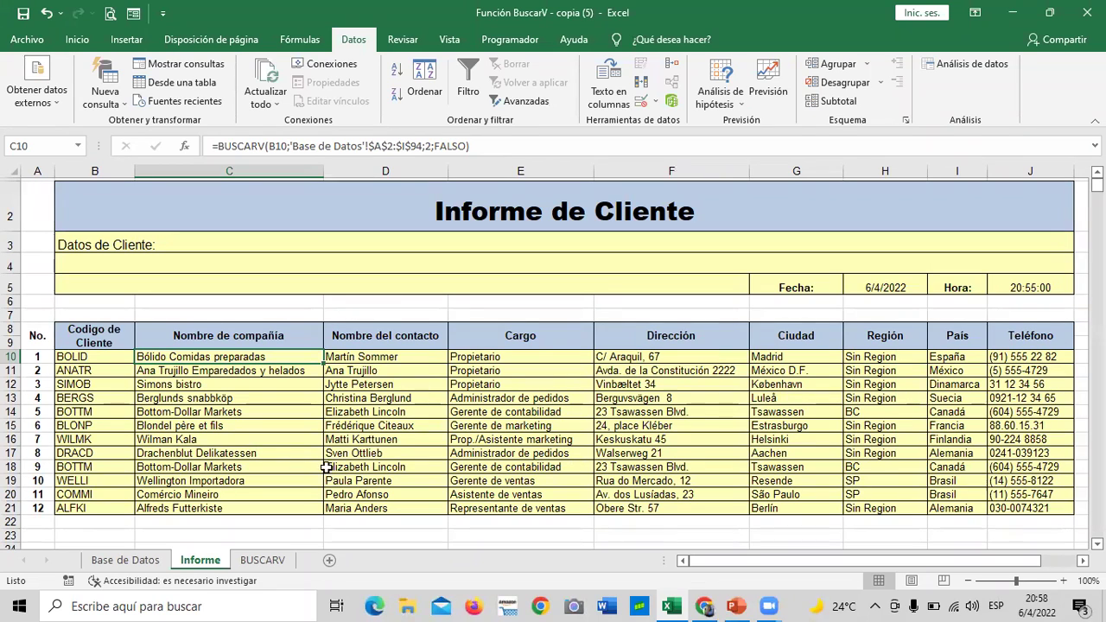
left_click(404, 362)
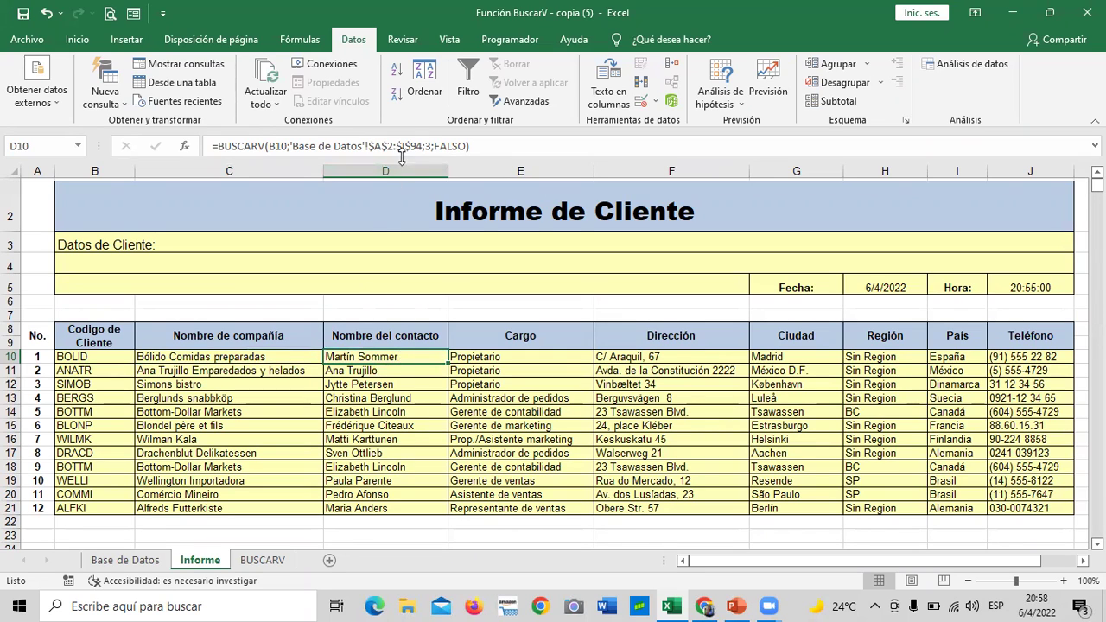
left_click(563, 352)
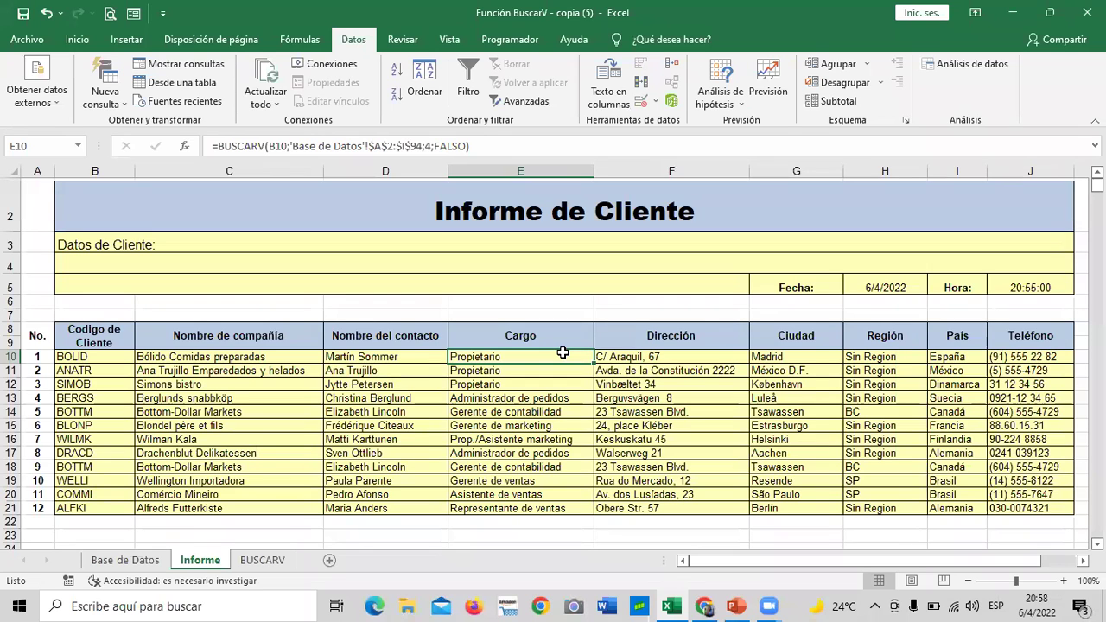
left_click(624, 356)
left_click(792, 354)
left_click(891, 358)
left_click(939, 356)
left_click(1012, 356)
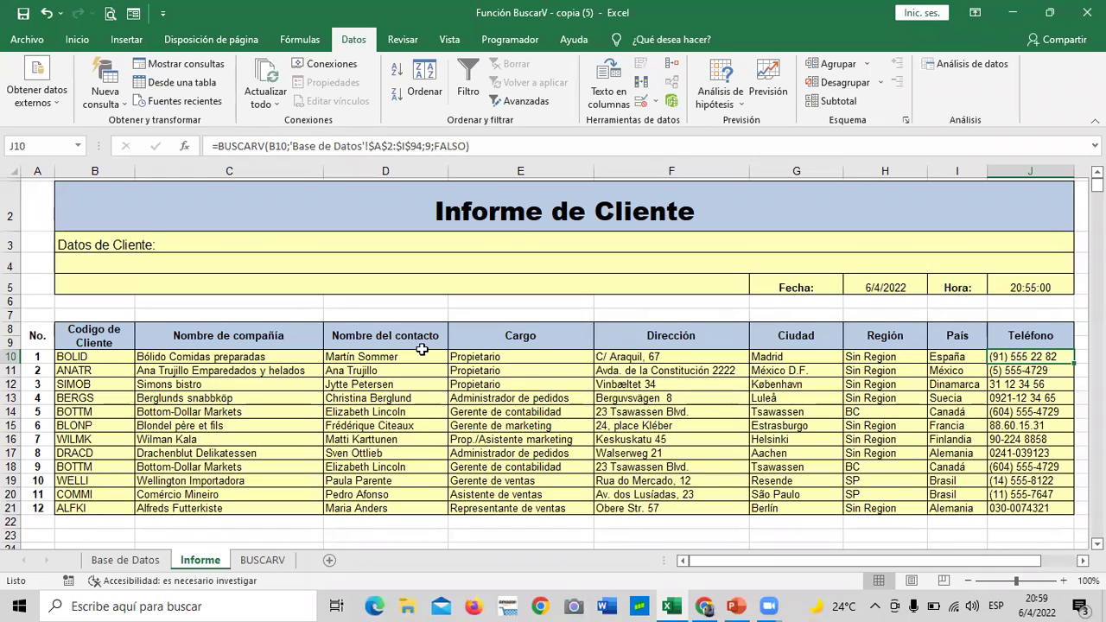
Step: Remove all data validation from the client-code cells B10:B11
left_click_drag(96, 357, 98, 372)
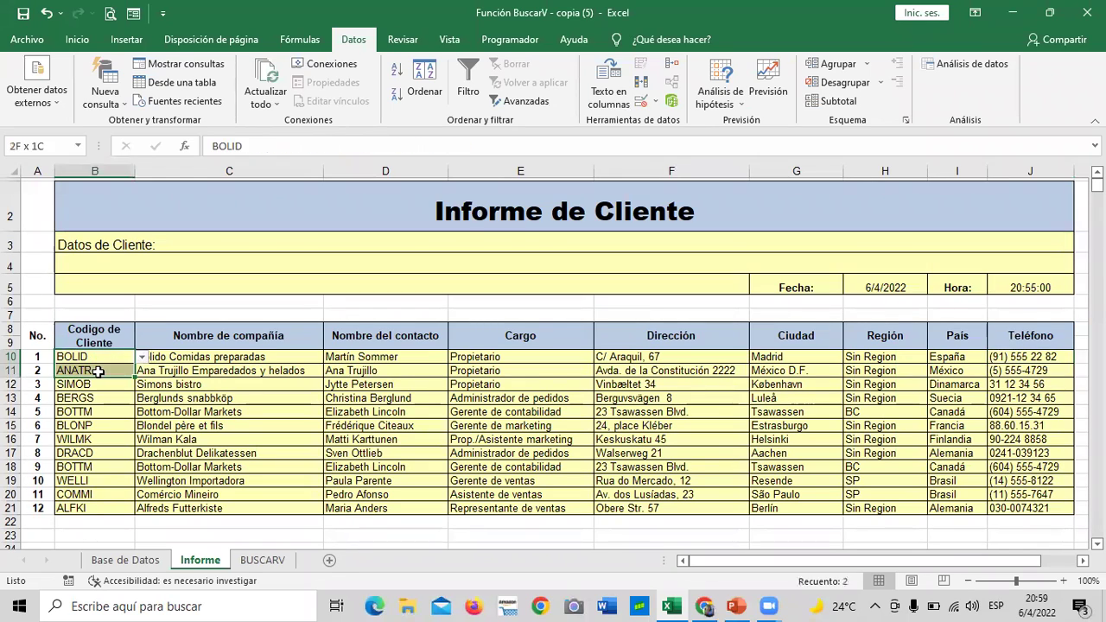
left_click(641, 102)
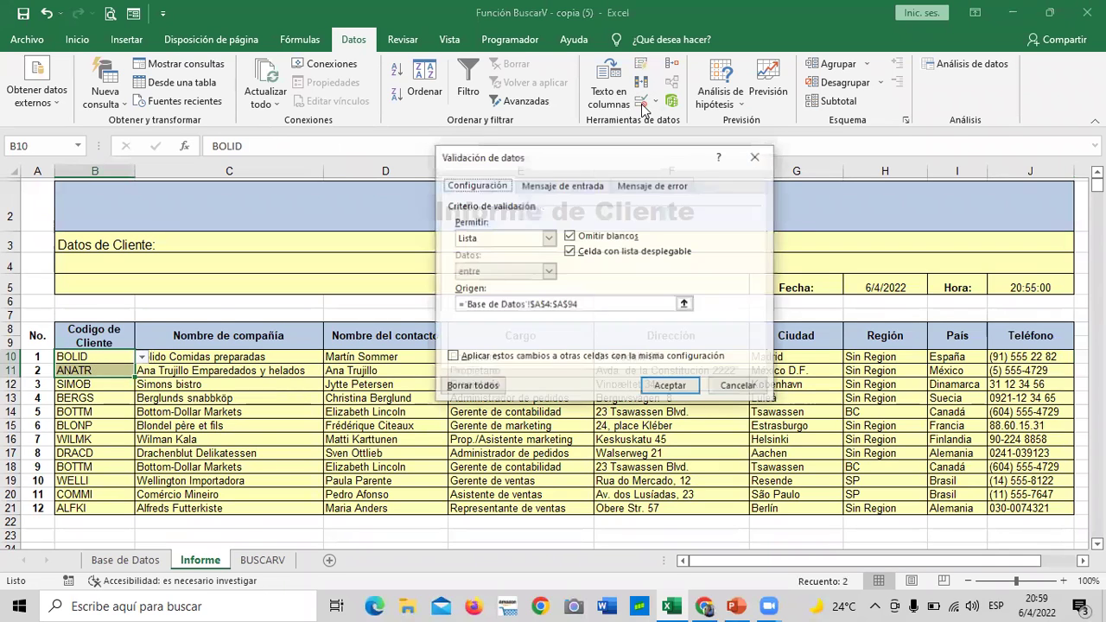
left_click(472, 388)
left_click(672, 387)
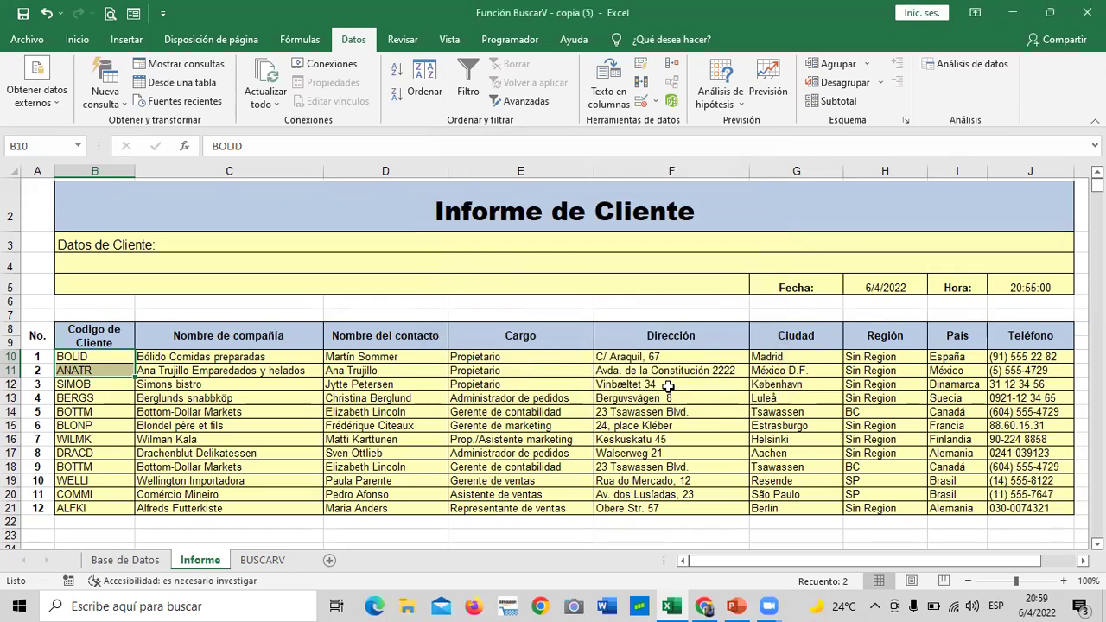
Step: Delete the codes in B10:B11, leaving #N/D across rows 10 and 11
left_click(149, 374)
left_click(103, 356)
left_click(166, 395)
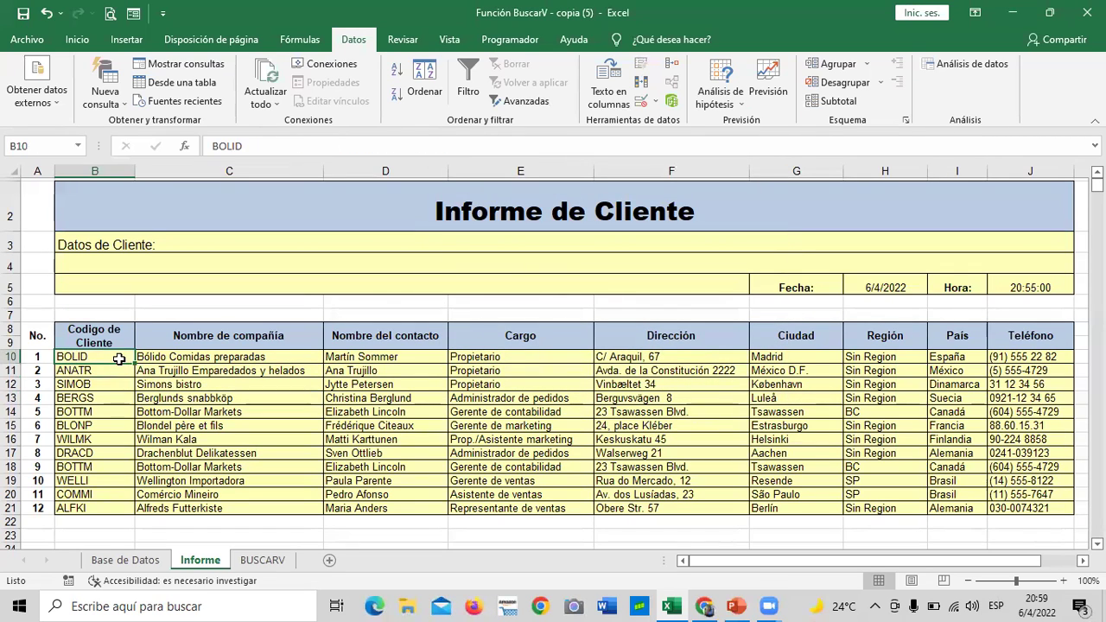
left_click_drag(121, 358, 105, 370)
key("Delete")
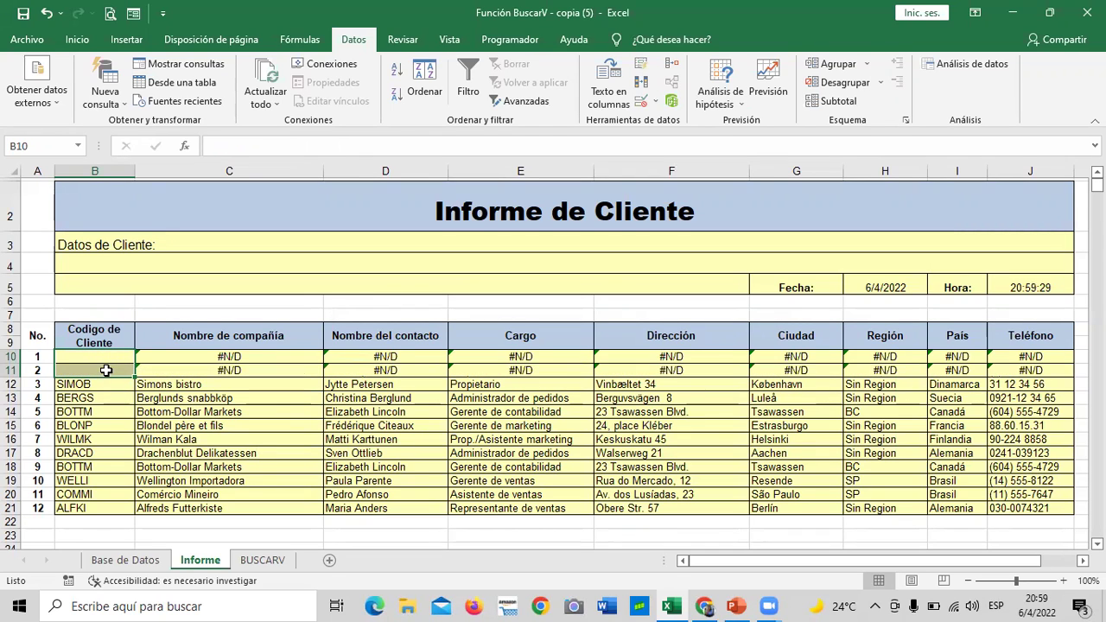
Step: Inspect the company-name and contact-name lookup formulas in C10, C11 and D10
left_click(422, 356)
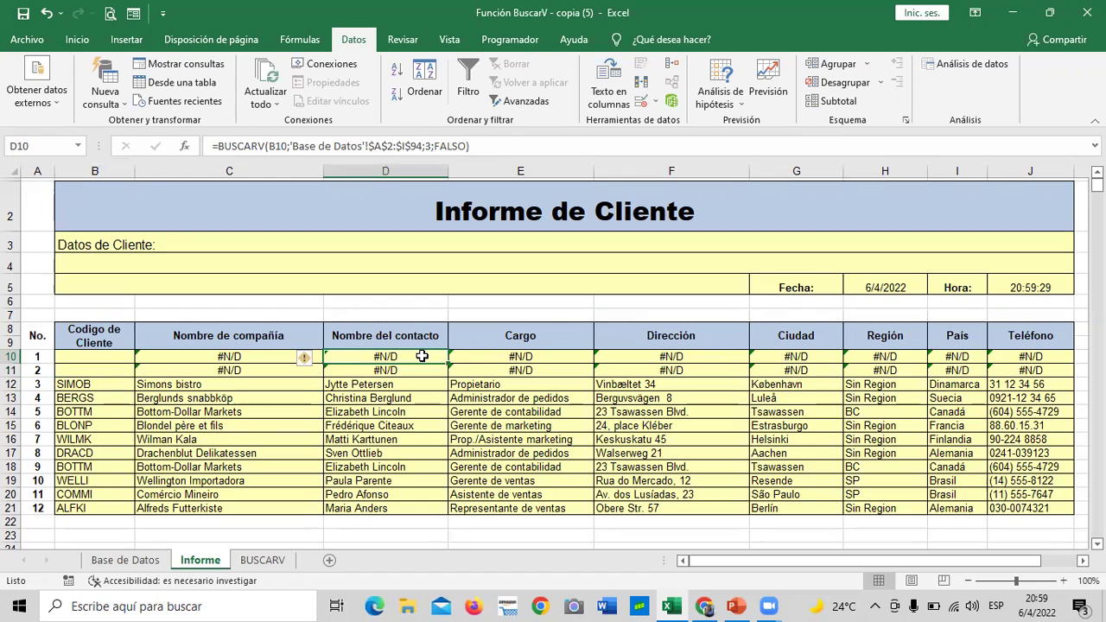
left_click(252, 370)
left_click(233, 354)
left_click(231, 370)
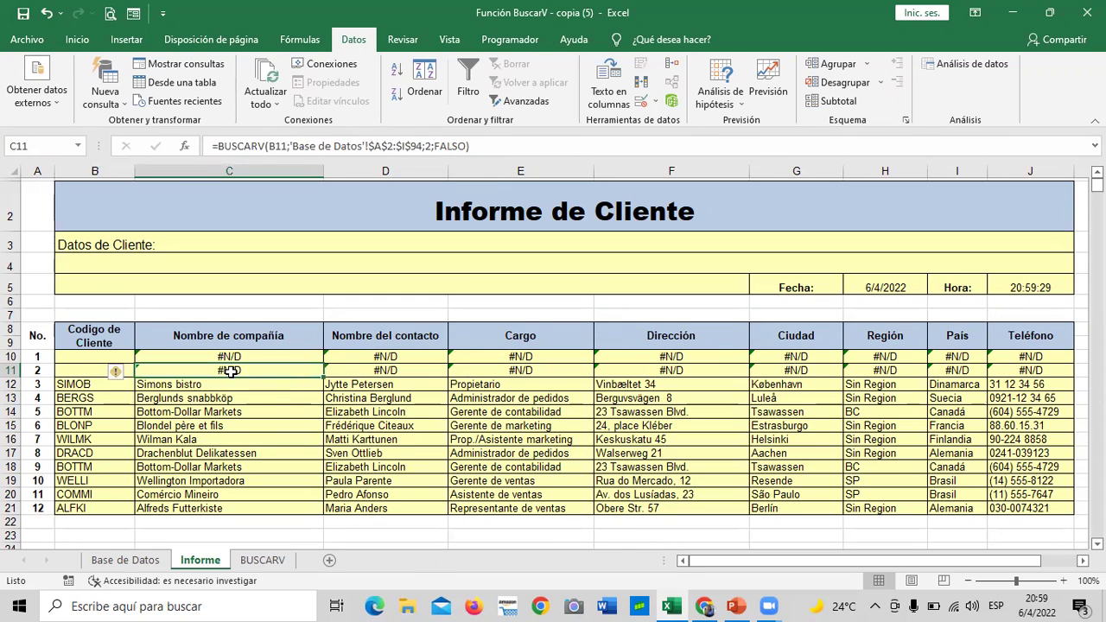
left_click(212, 356)
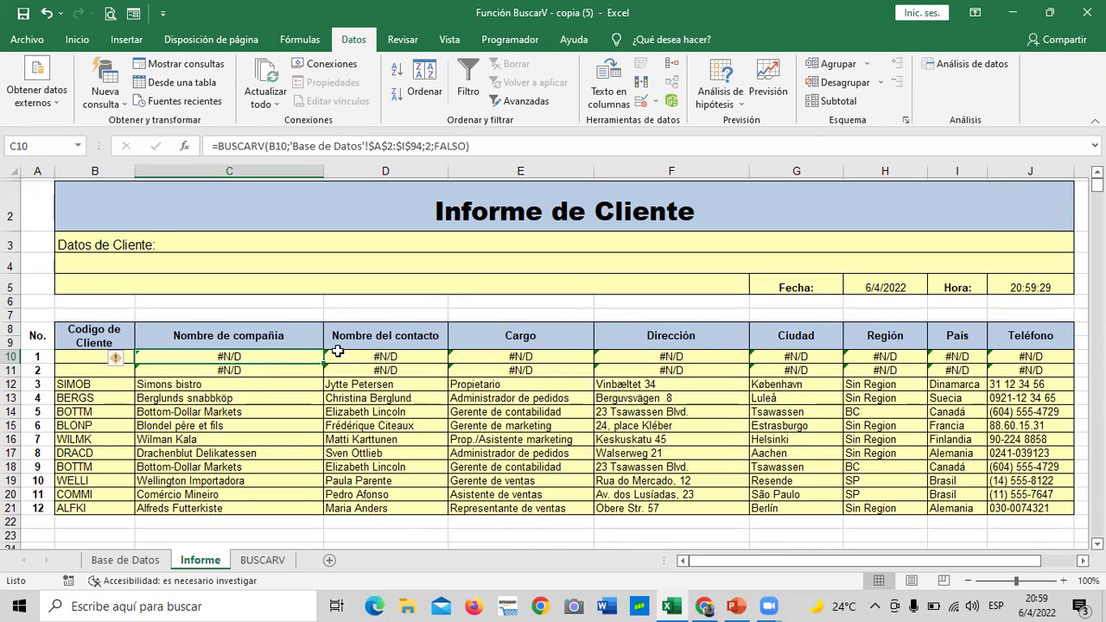
left_click(91, 355)
left_click(82, 372)
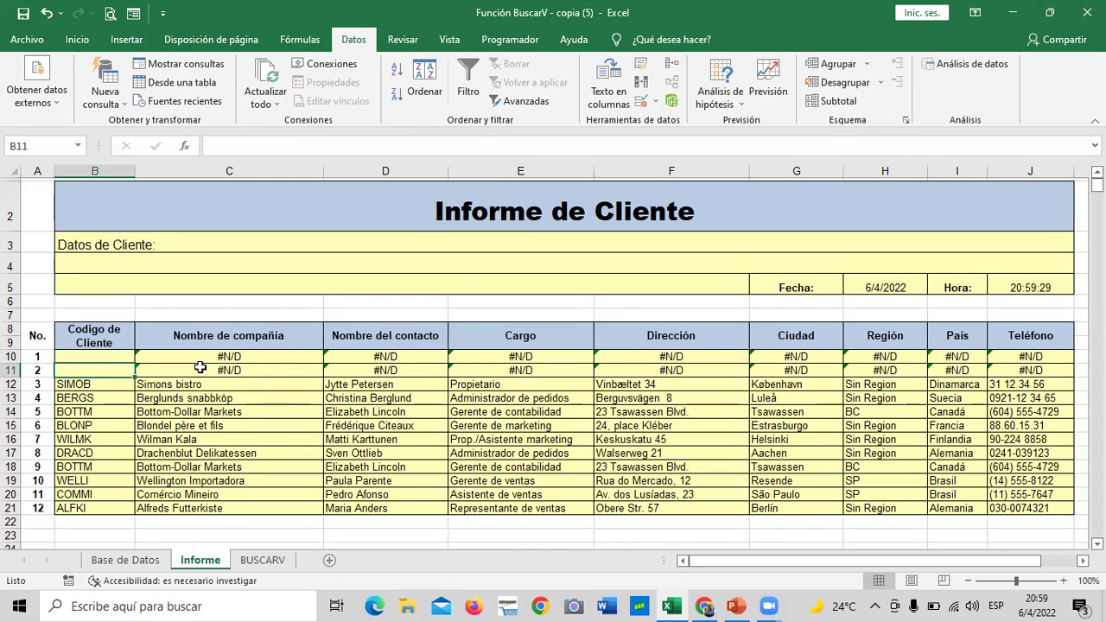
Step: Type the Bottom-Dollar Markets client code in capitals into B10 to refill row 10
left_click(91, 353)
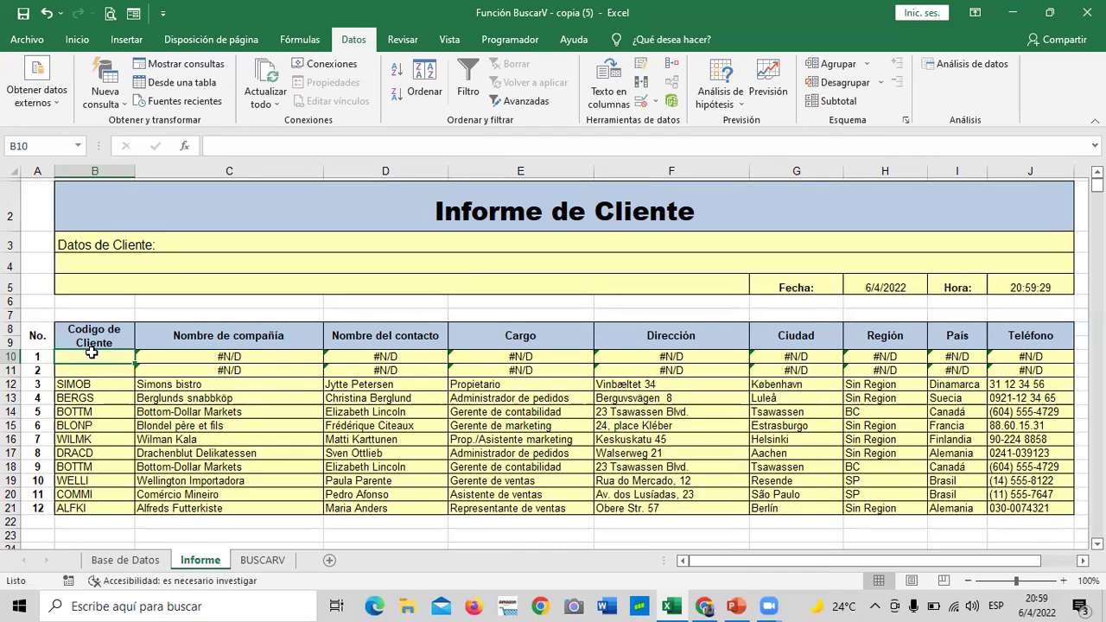
key("Caps_Lock")
type("B")
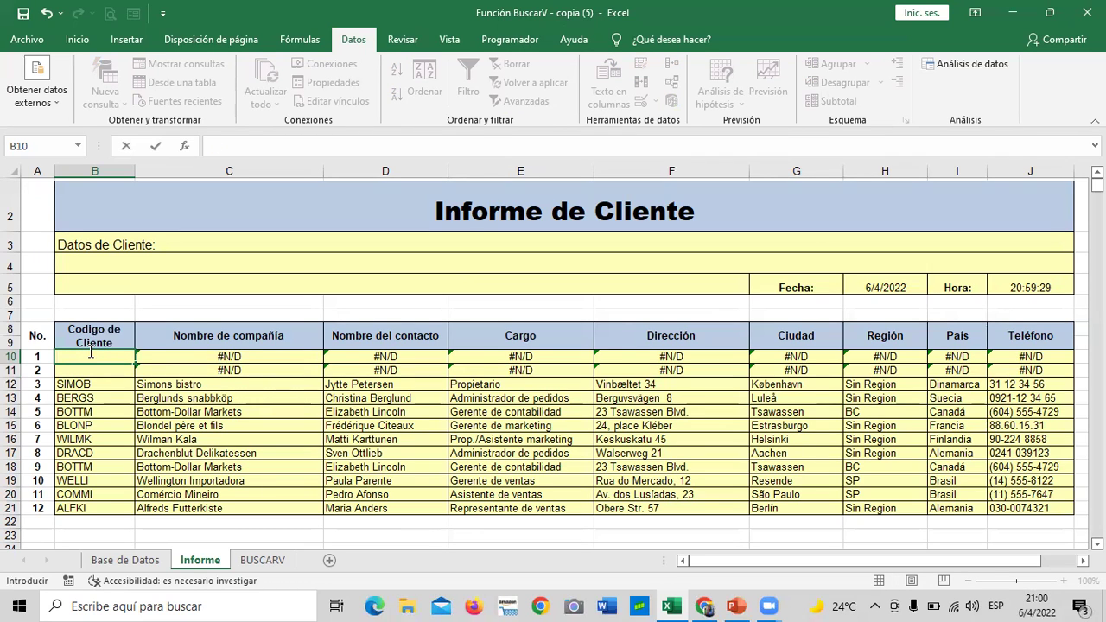
type("BOTTM")
key("Return")
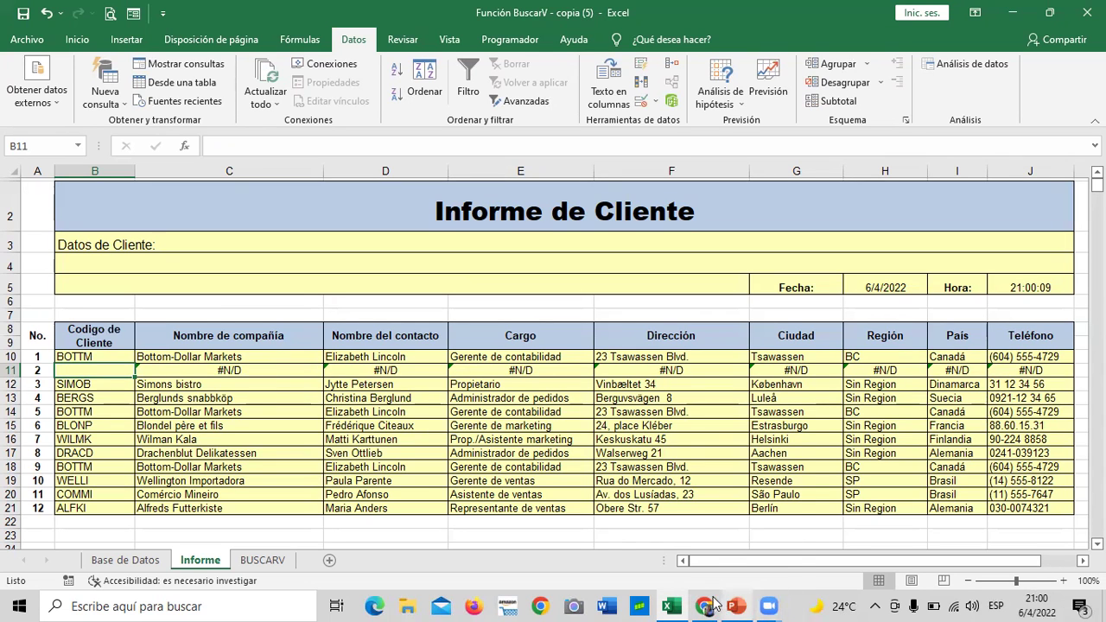
Step: In the course site, advance past 2.5 Laboratorio 2 to lesson 2.6 Objetivo de la lección
mouse_move(706, 606)
left_click(703, 554)
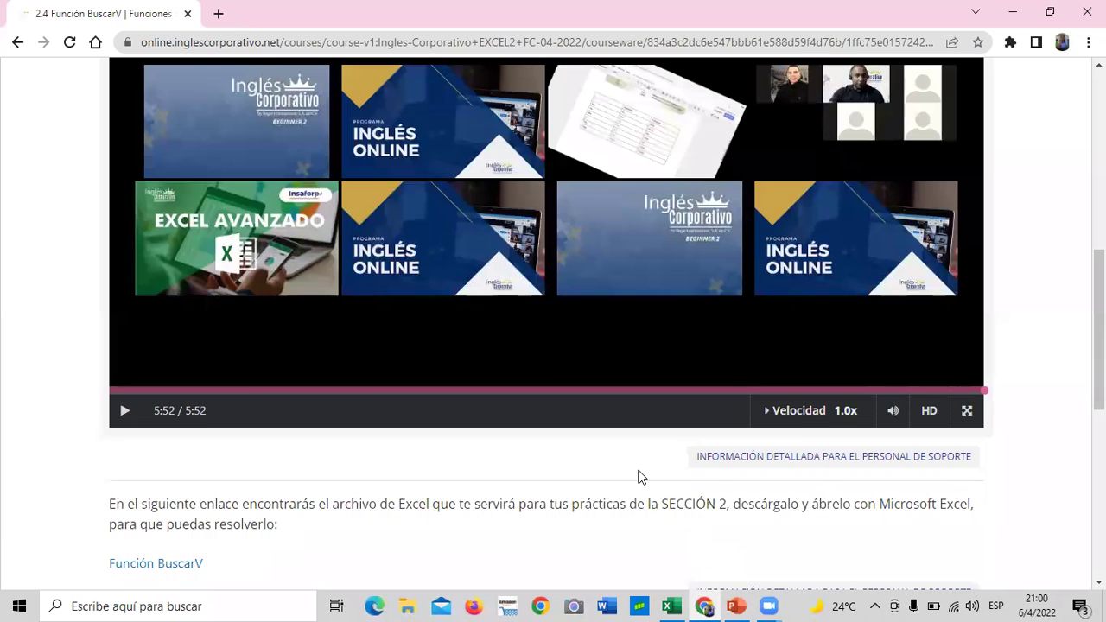
scroll(605, 433, "up", 5)
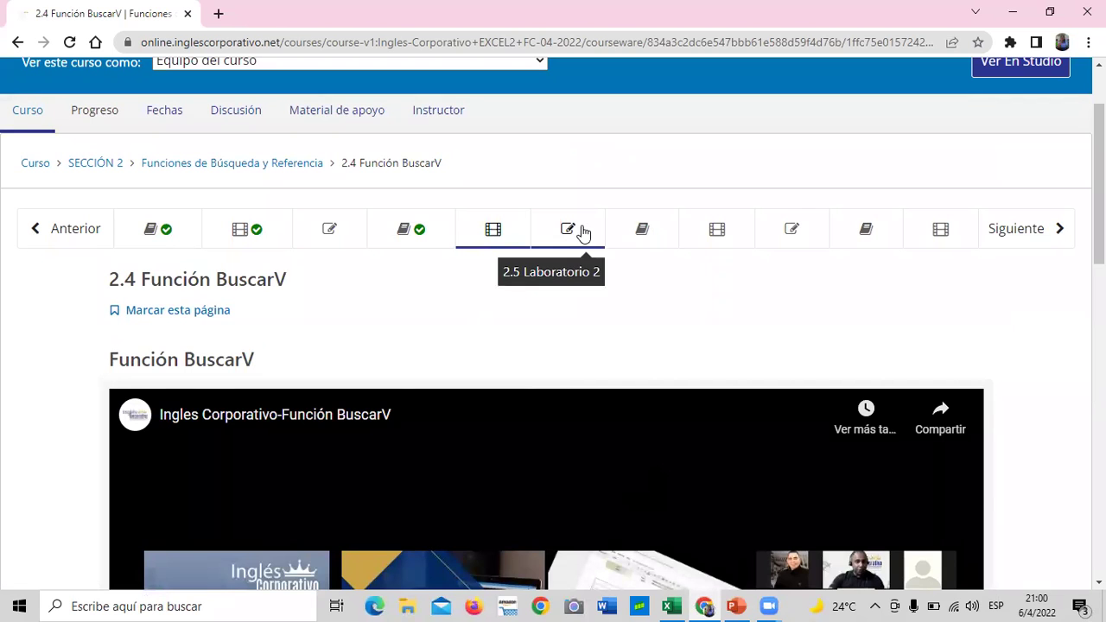
left_click(579, 231)
left_click(651, 232)
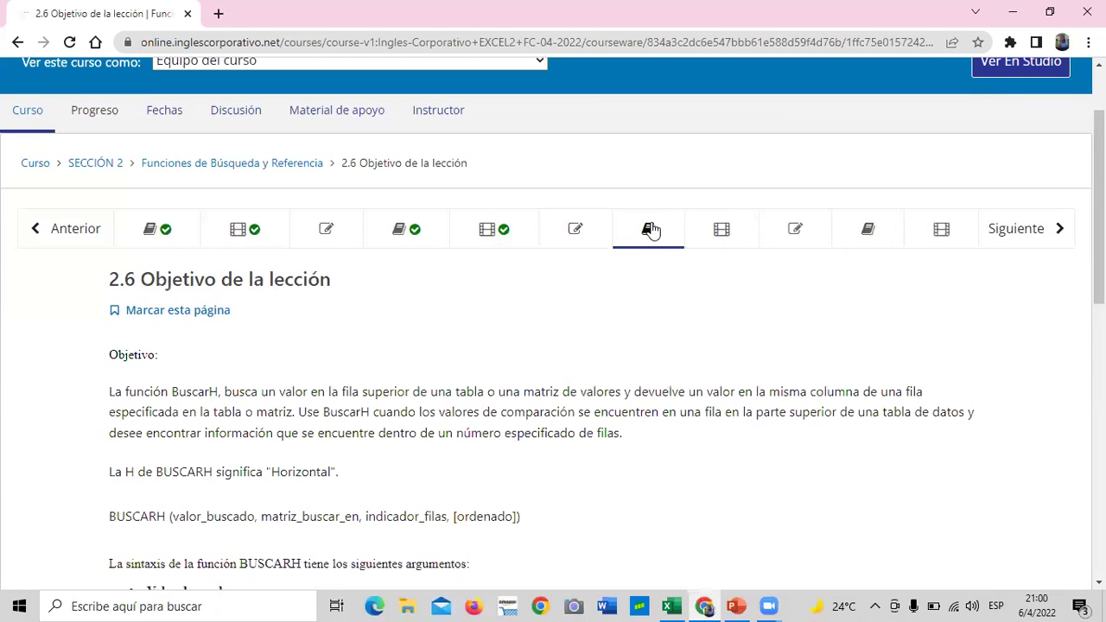
Step: Read through the BUSCARH lesson page, then return to the Excel workbook
scroll(524, 350, "down", 5)
scroll(525, 350, "down", 3)
scroll(525, 350, "down", 1)
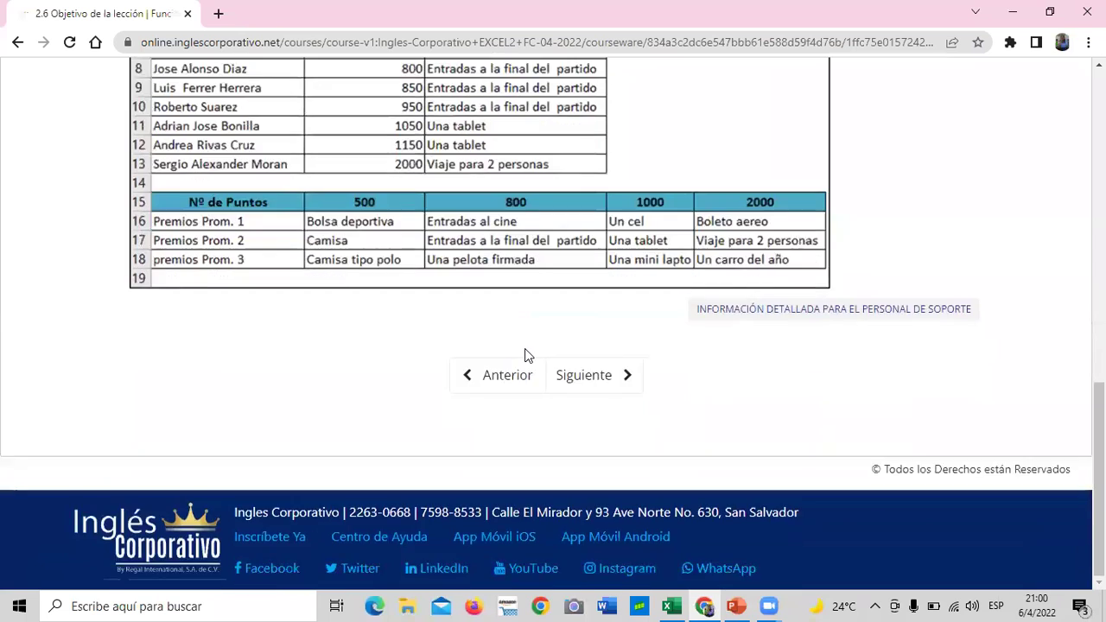
scroll(525, 350, "up", 4)
scroll(527, 350, "down", 1)
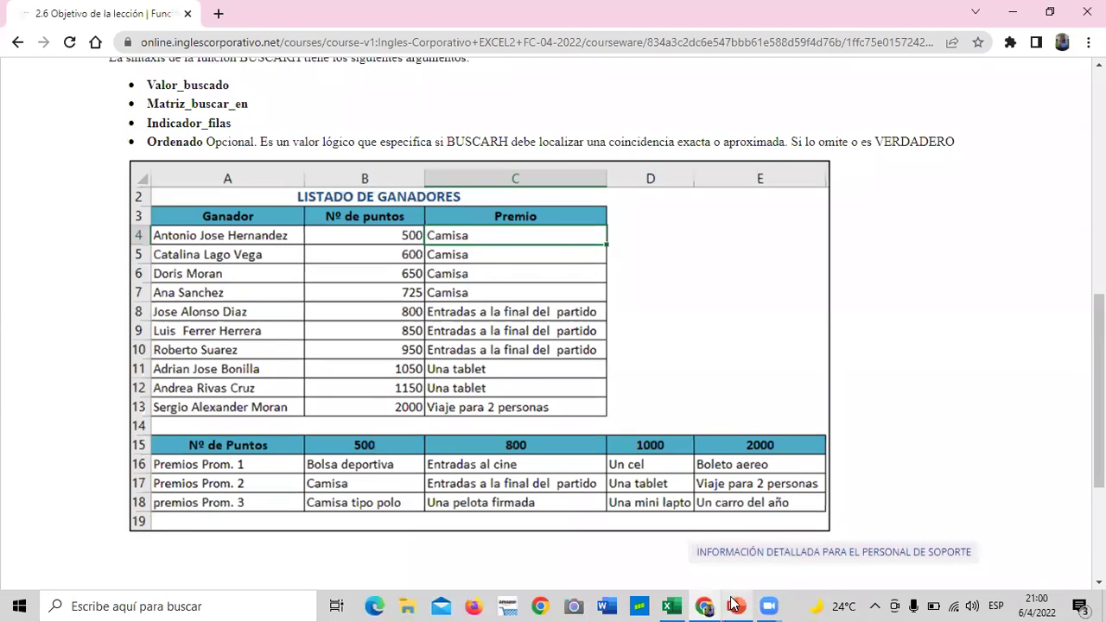
left_click(671, 606)
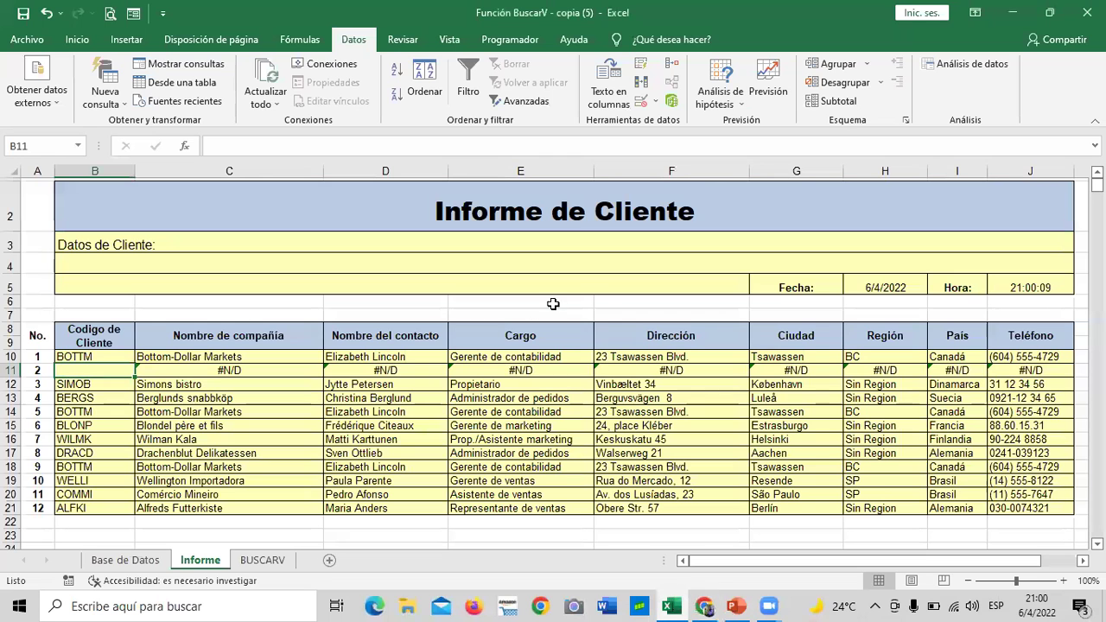
Step: Open the BUSCARV sheet and review its Ventas Trimestrales 2022 product table, totalling $61,570.88
left_click(264, 562)
left_click(598, 423)
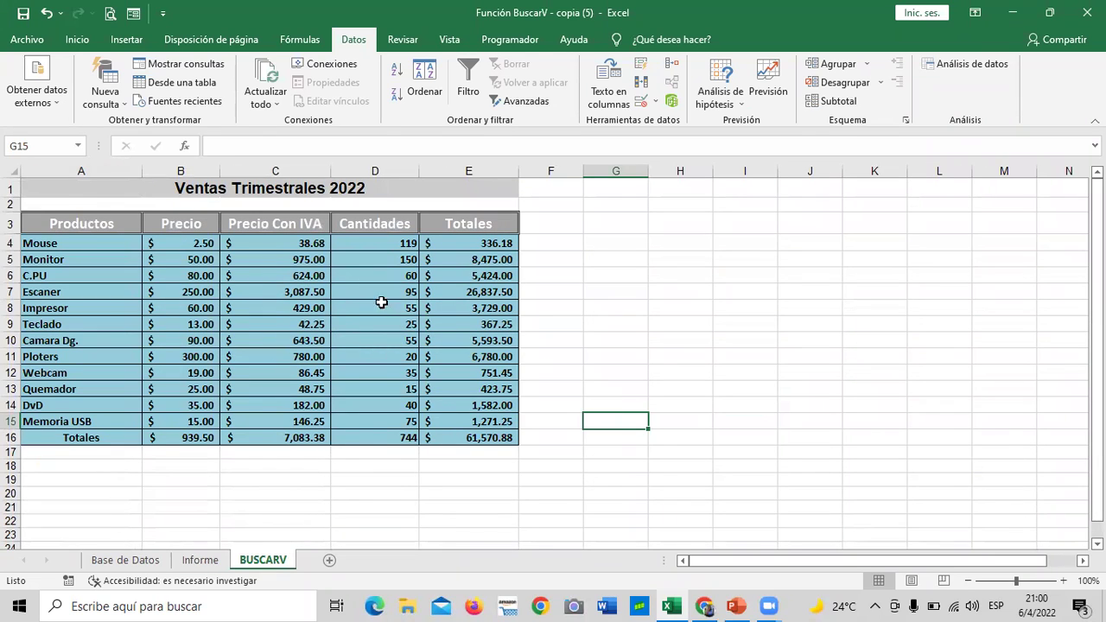
scroll(294, 413, "down", 3)
left_click(151, 380)
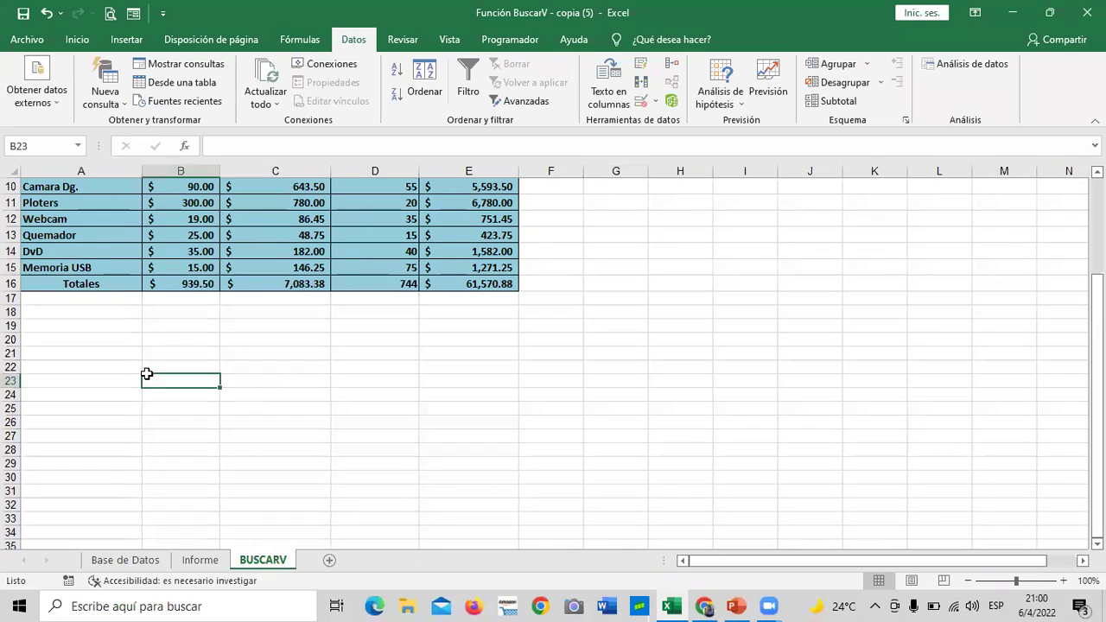
left_click(268, 382)
scroll(270, 412, "up", 2)
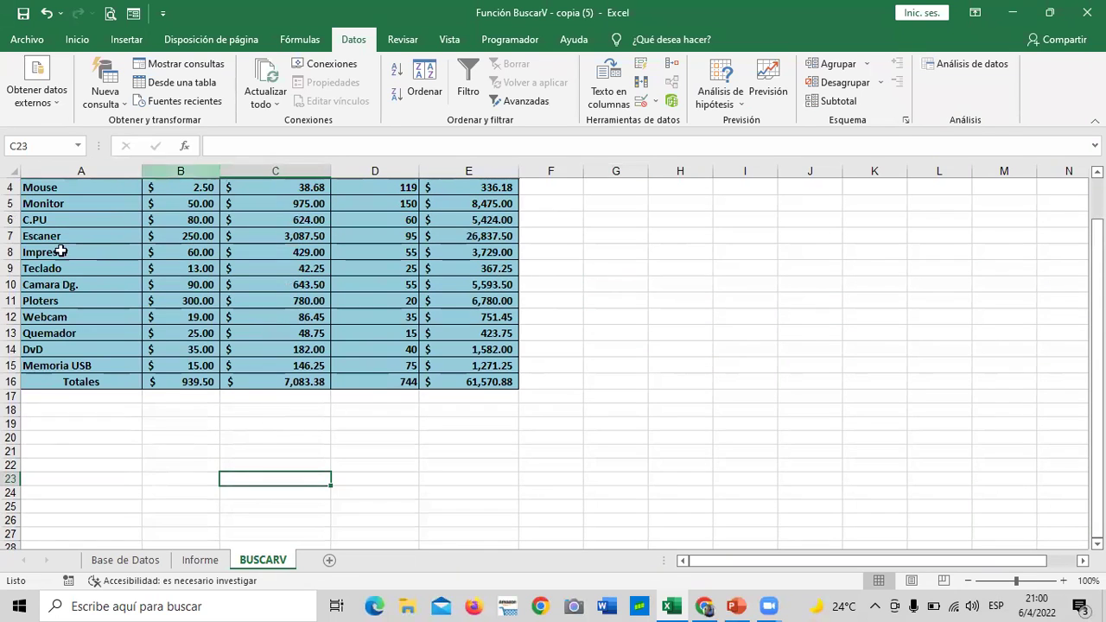
scroll(393, 434, "up", 1)
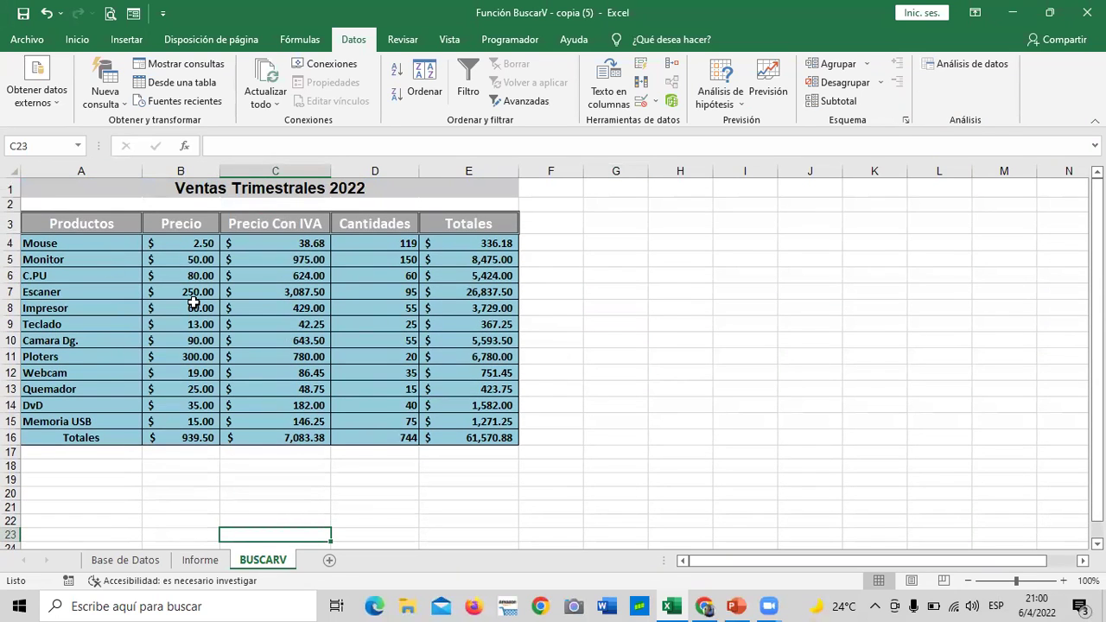